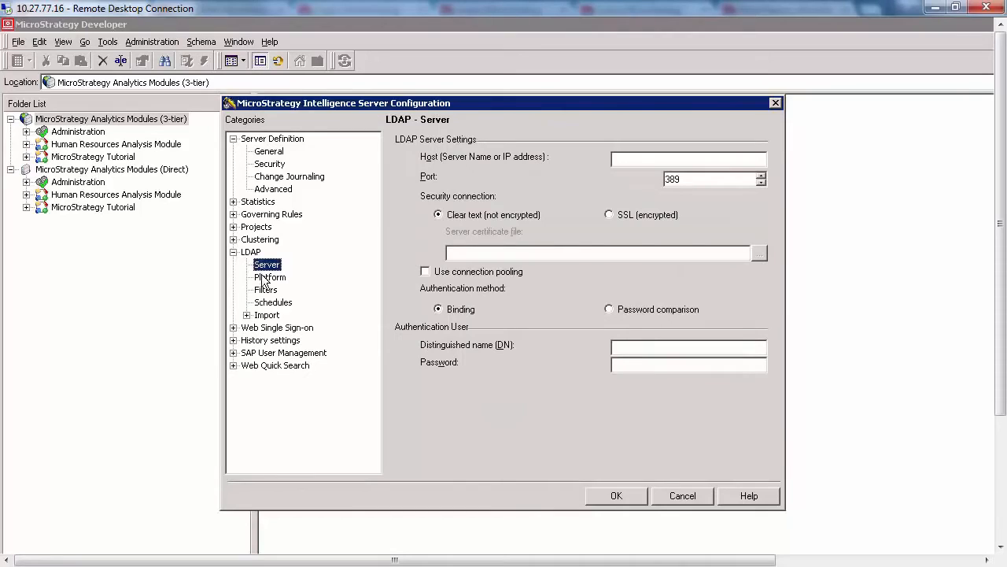
- Review the LDAP platform, filter and import settings and the Web Single Sign-on configuration, then close the server configuration without saving
left_click(265, 279)
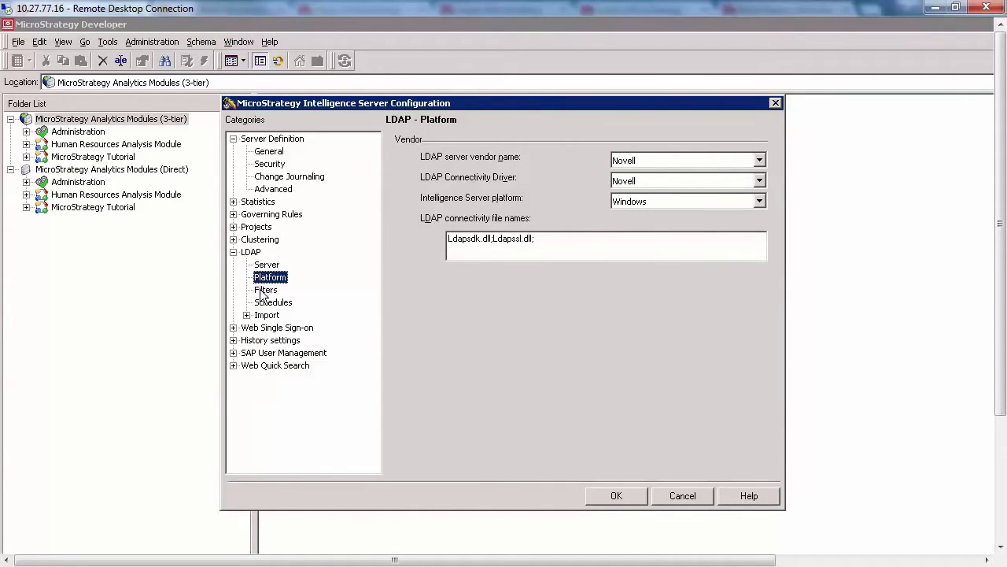
left_click(266, 291)
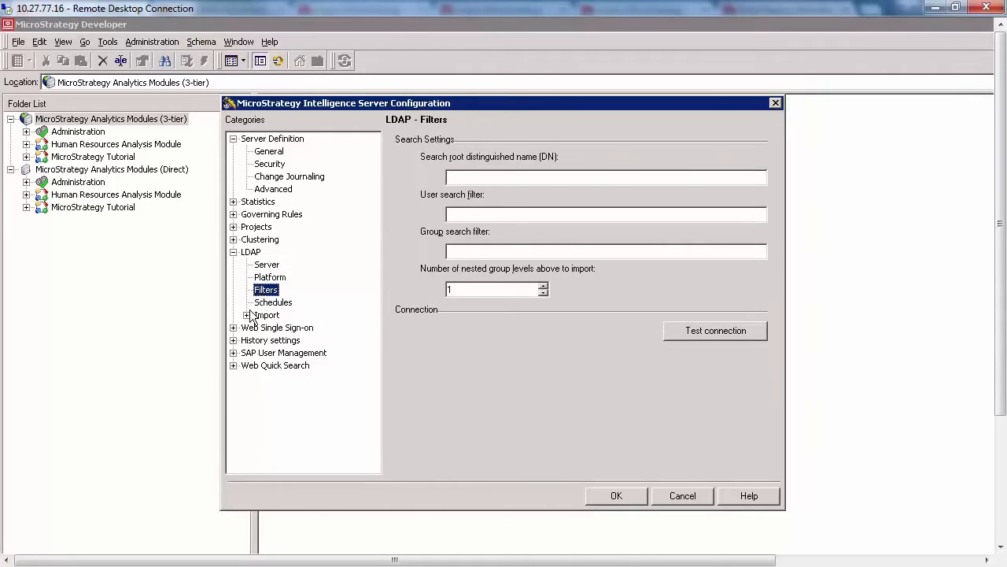
left_click(247, 316)
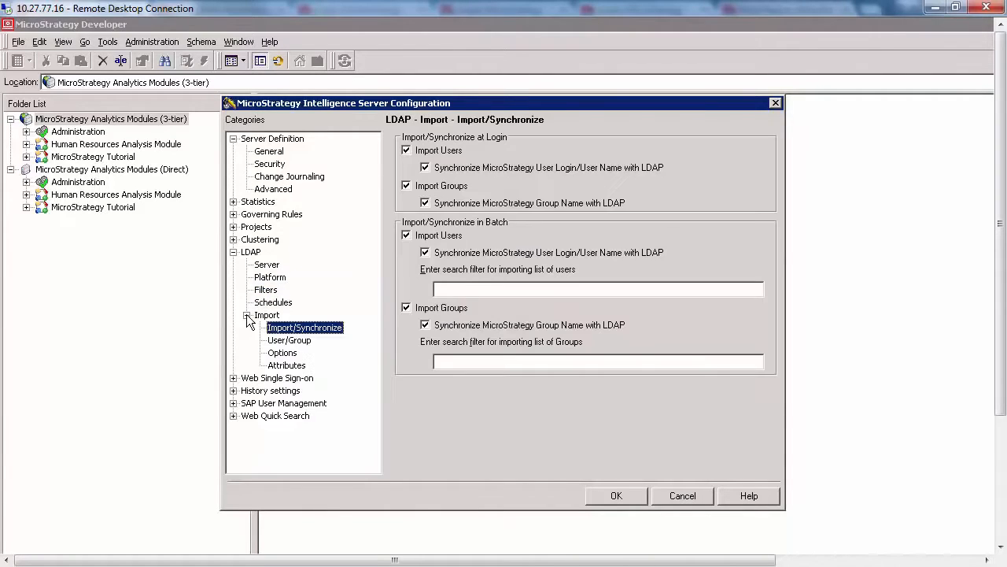
left_click(280, 343)
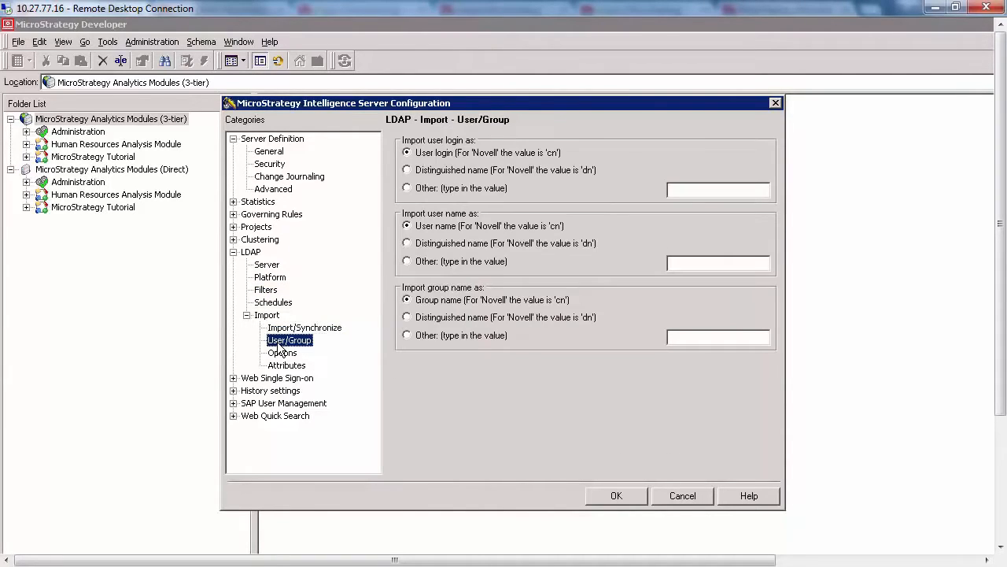
left_click(281, 354)
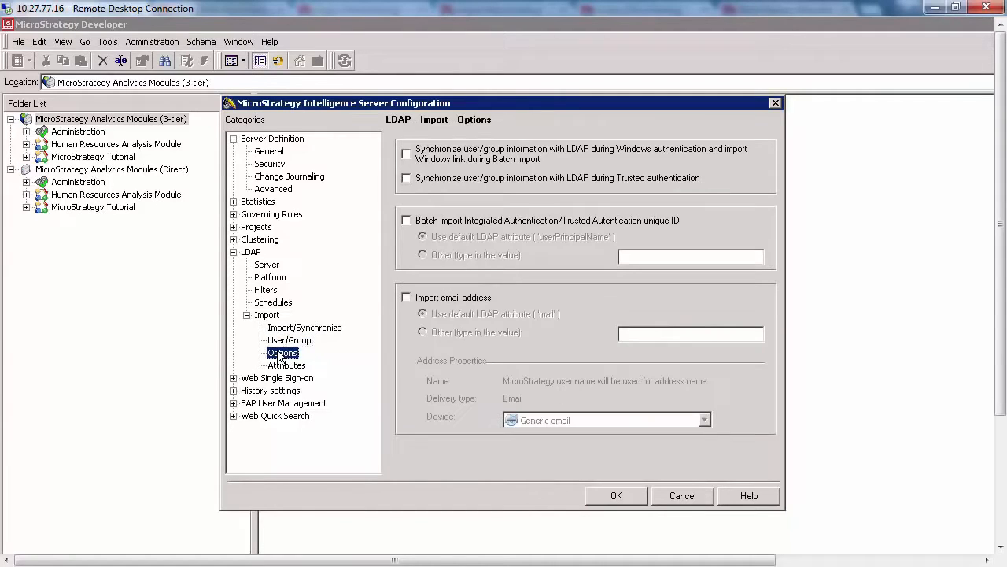
left_click(234, 379)
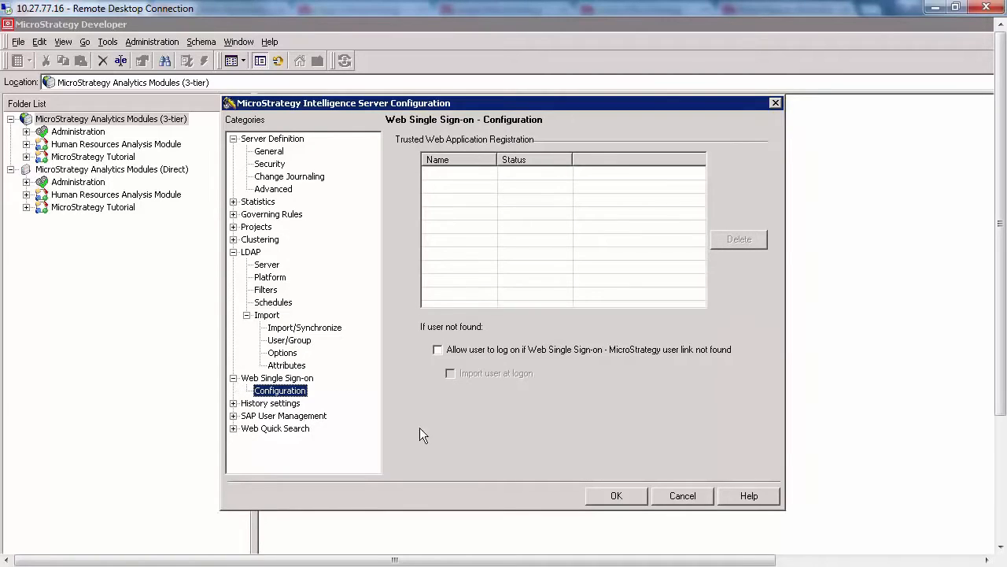
left_click(677, 501)
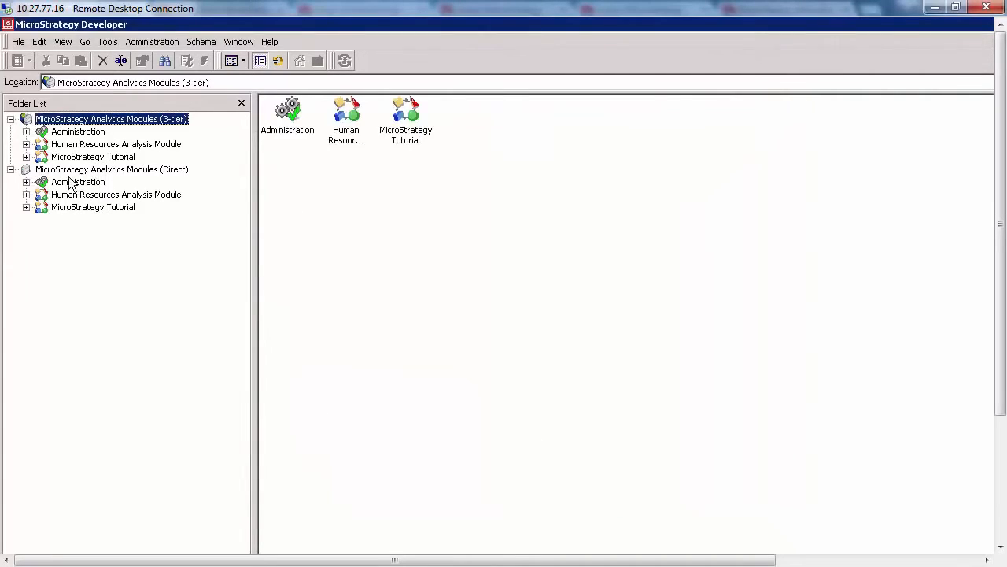
- Open the user listed after Administrator in the Everyone group of MicroStrategy Analytics Modules (3-tier) for editing
left_click(27, 132)
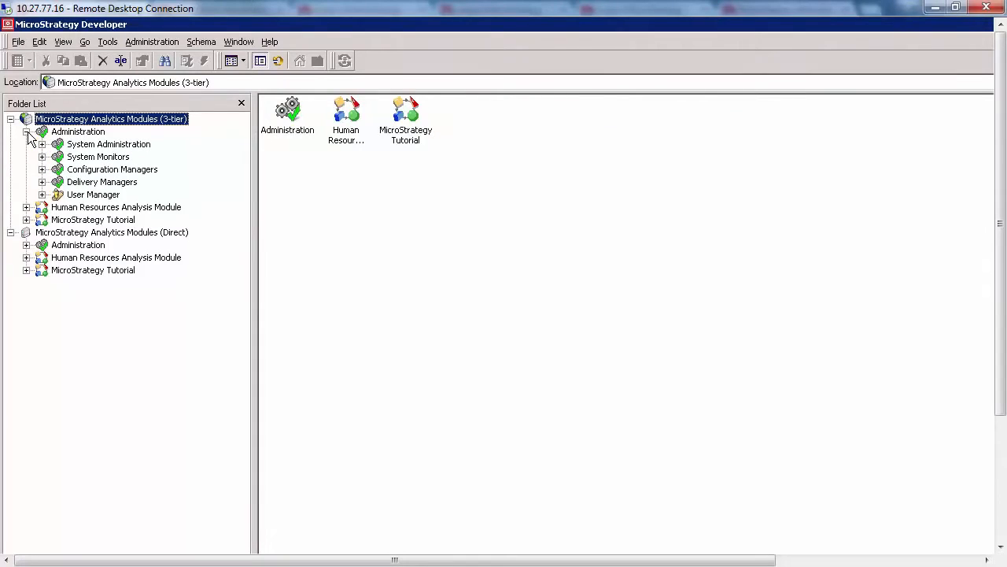
left_click(41, 195)
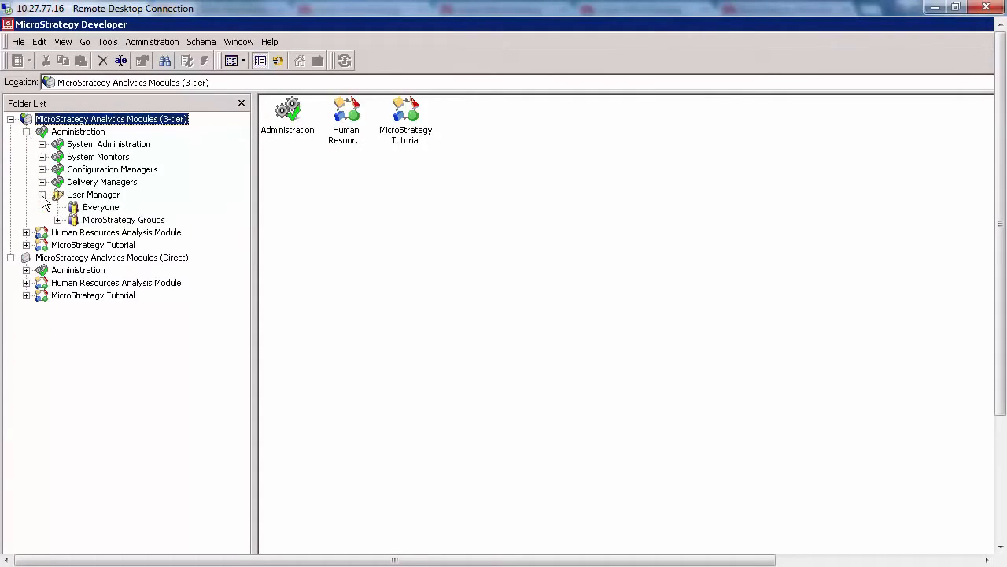
left_click(84, 208)
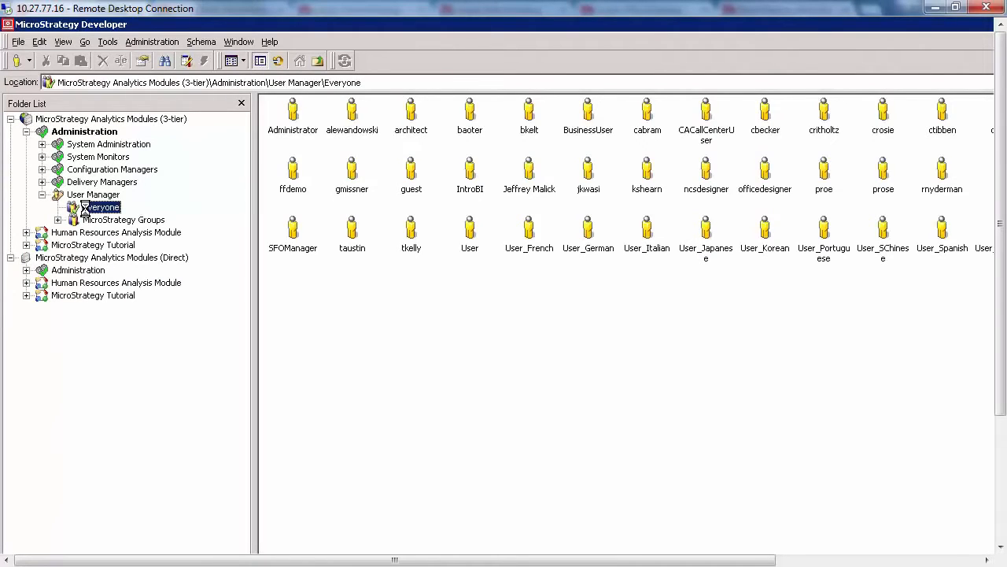
left_click(349, 127)
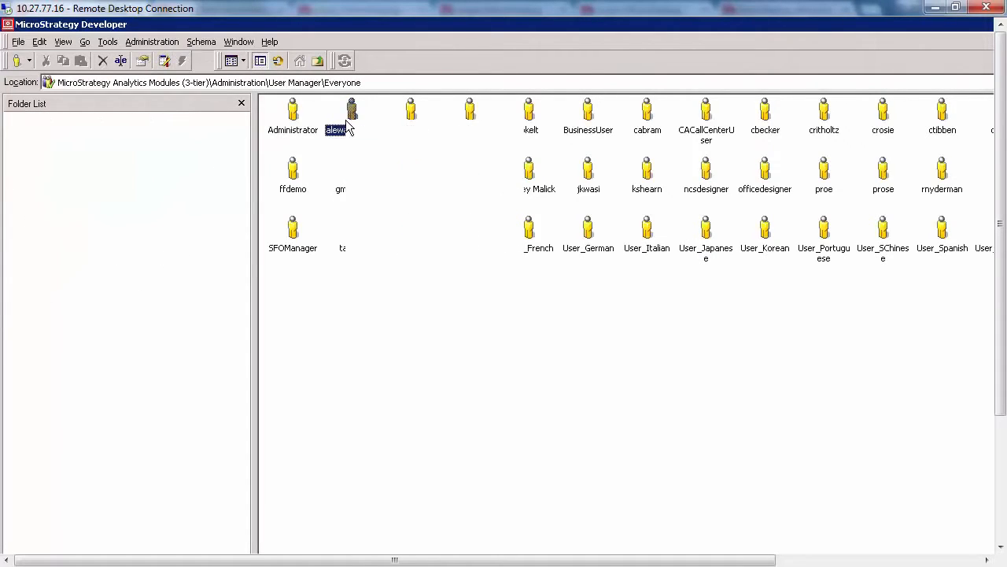
right_click(349, 128)
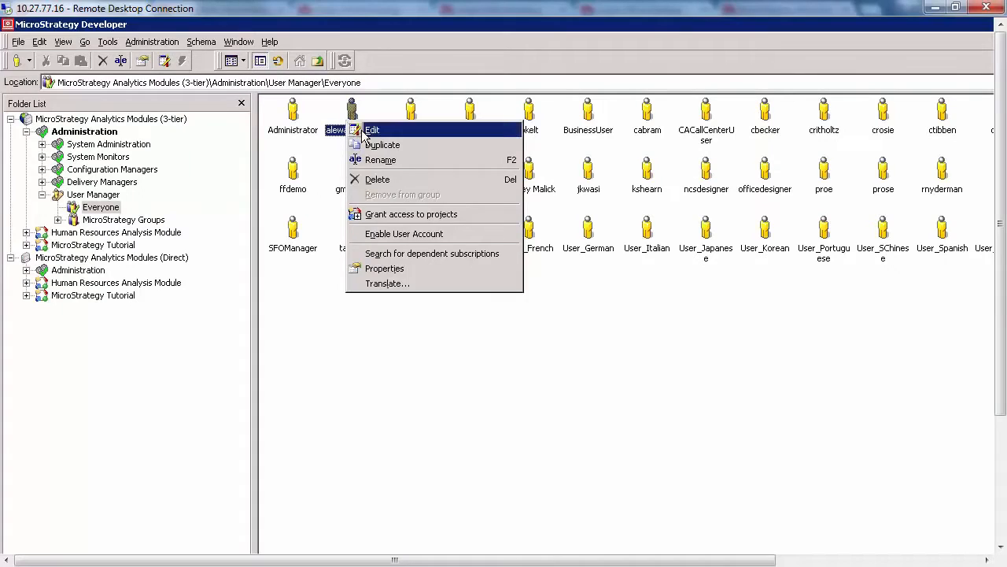
left_click(366, 130)
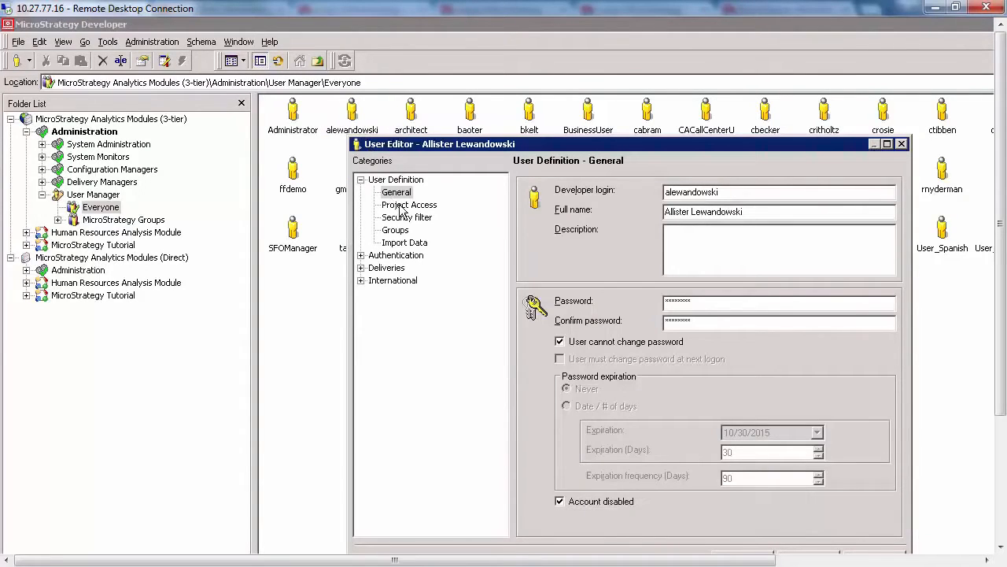
- Examine the user's Web Reporter and Deliveries privileges under project access, and view the security filters for the MicroStrategy Tutorial project
left_click(405, 205)
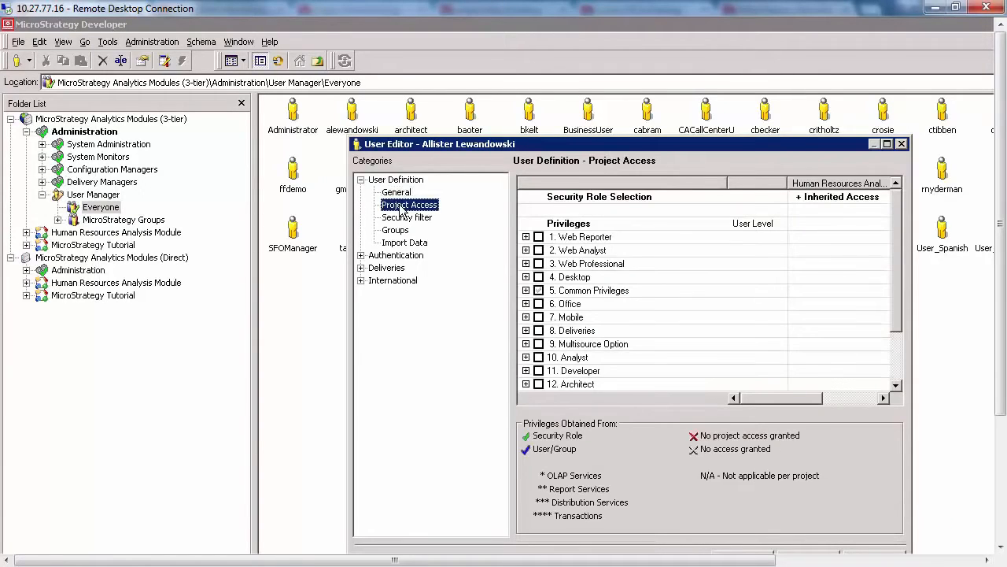
left_click(525, 237)
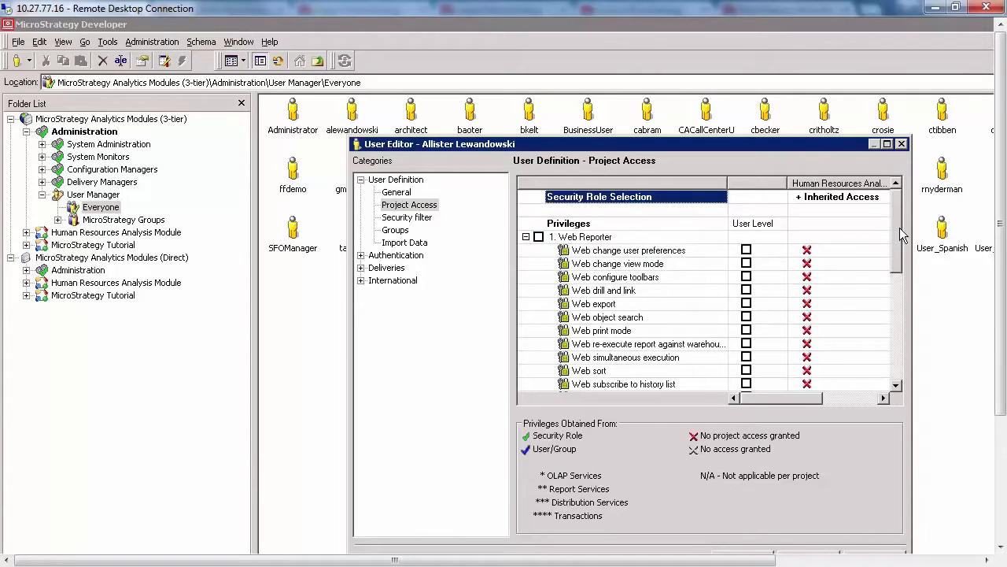
left_click_drag(899, 228, 893, 312)
left_click(525, 330)
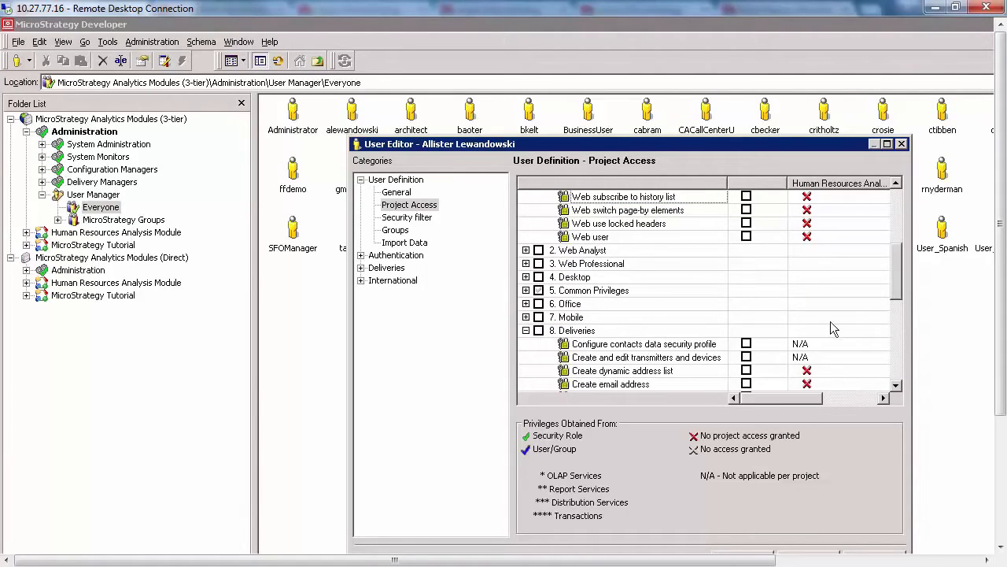
left_click(898, 306)
left_click_drag(897, 306, 894, 342)
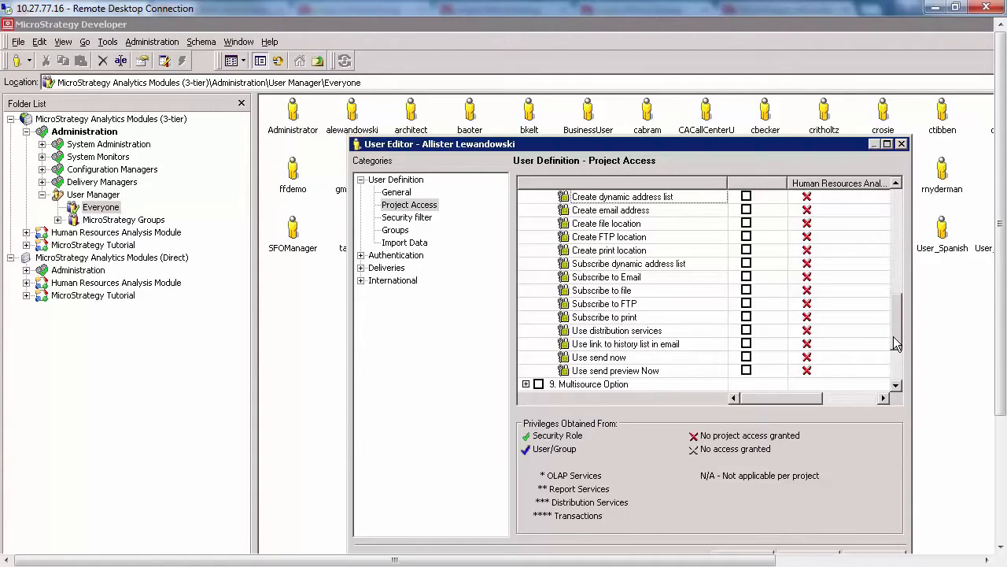
left_click(408, 221)
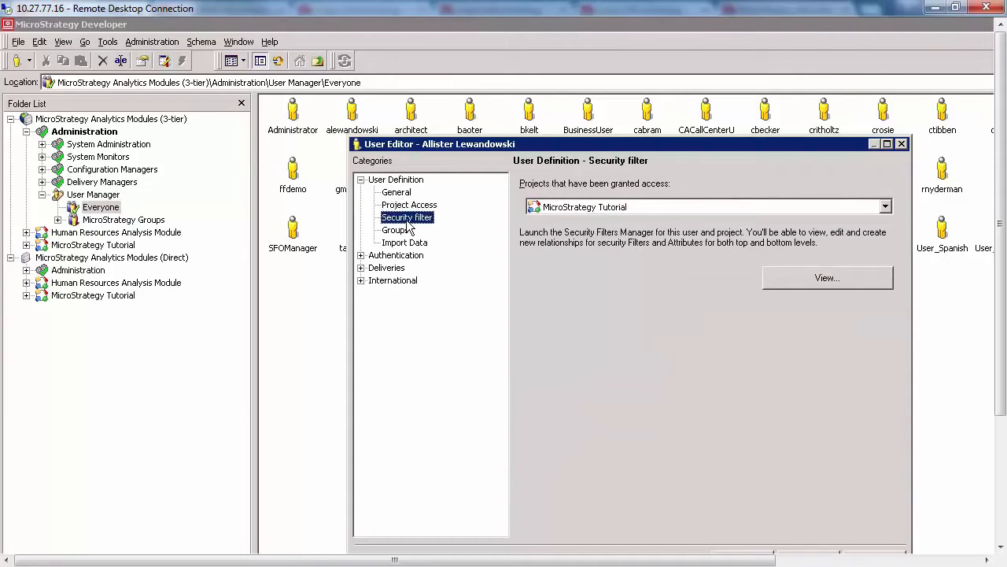
left_click(771, 285)
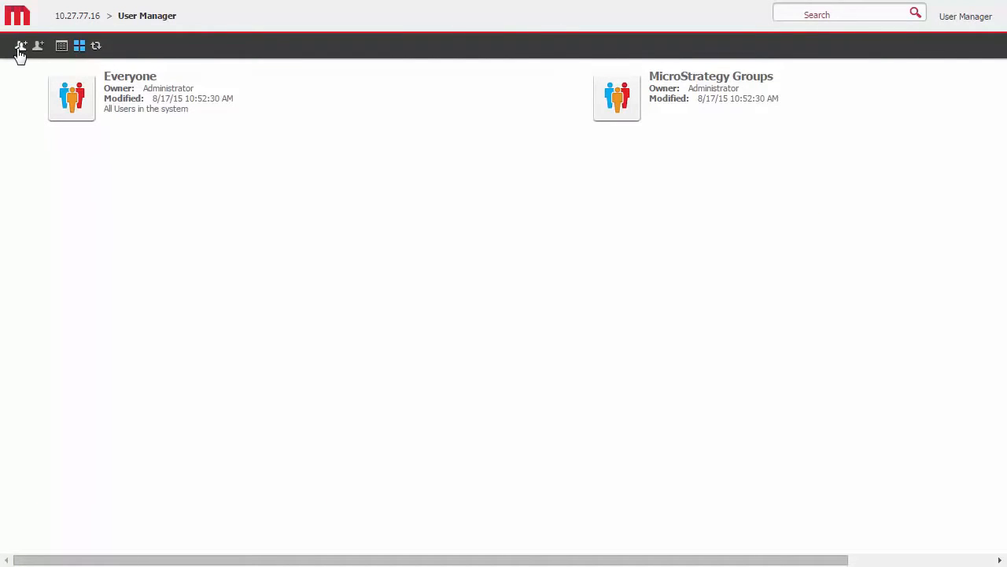
- In the web-based User Manager, open Business User from the Everyone group for editing and view its authentication settings
left_click(73, 96)
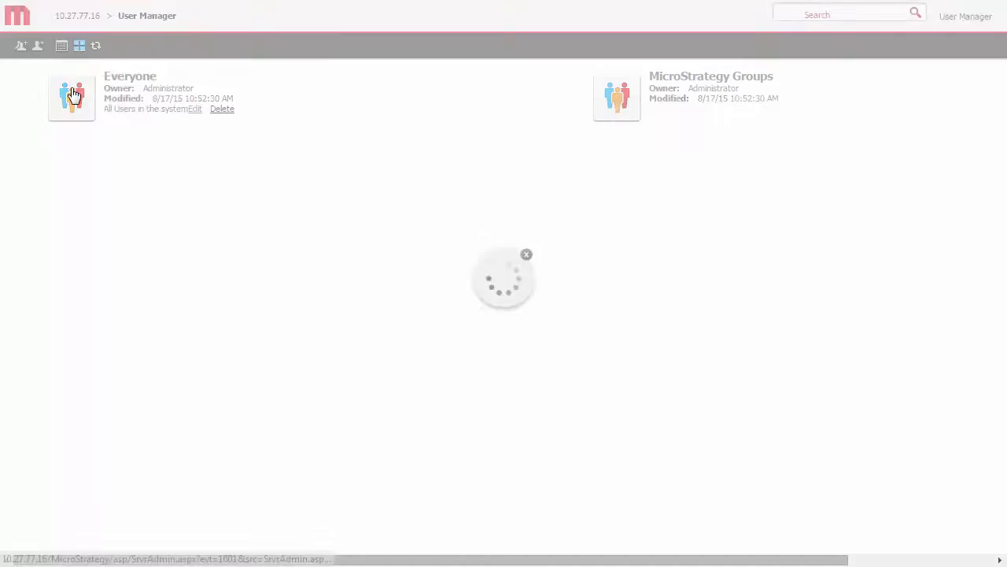
mouse_move(112, 260)
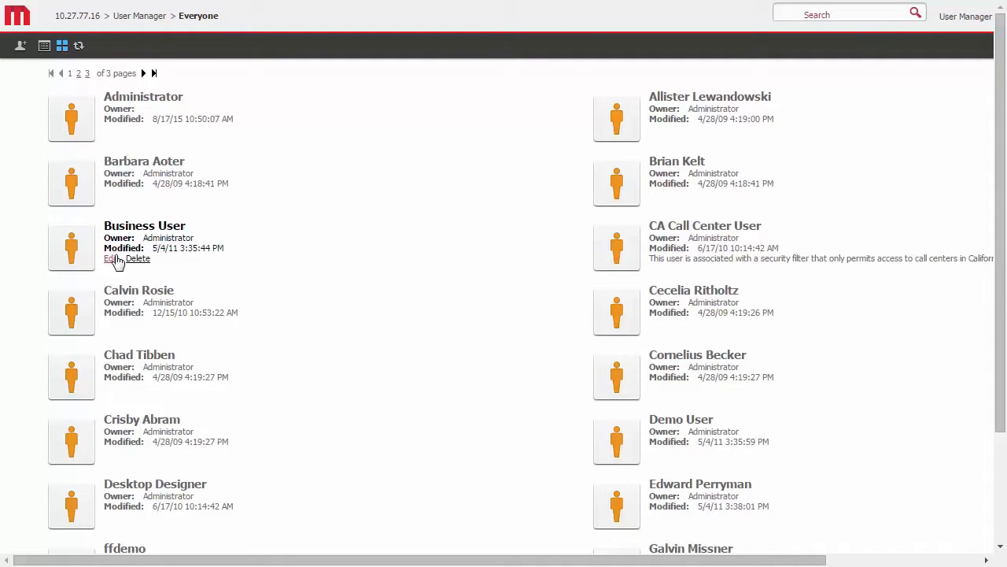
left_click(113, 259)
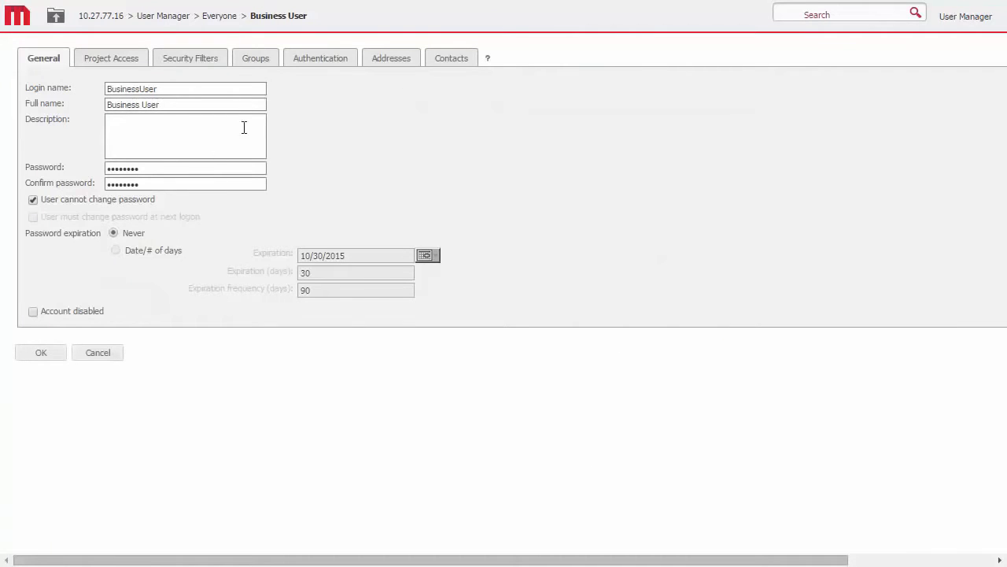
left_click(317, 61)
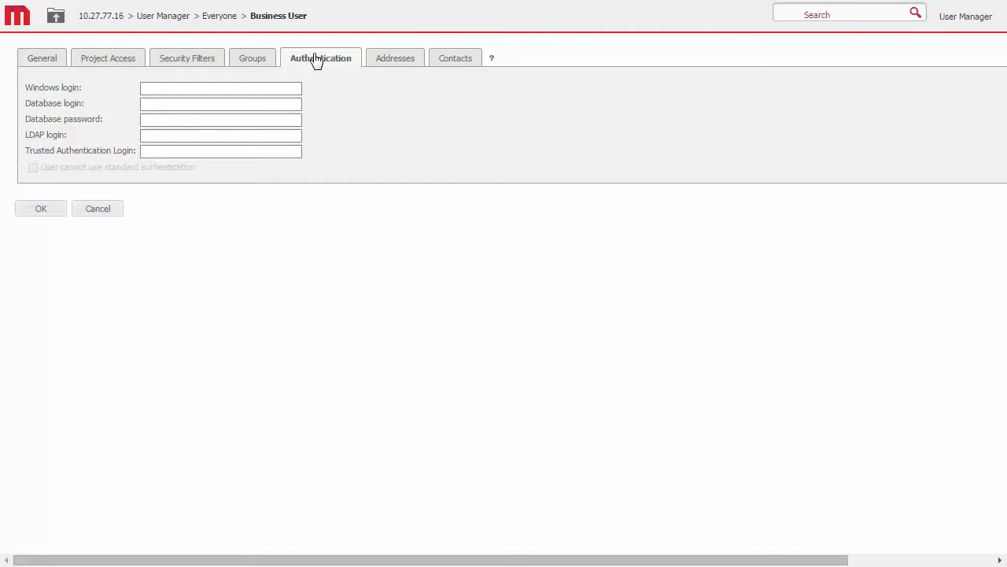
- Grant Business User the whole Mobile privilege group at user level in the project access settings
left_click(108, 63)
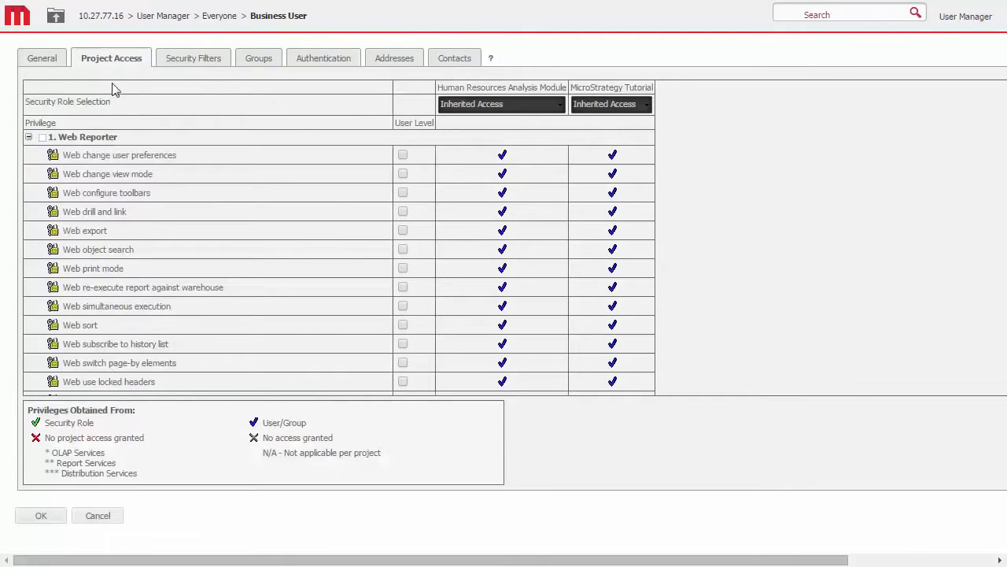
scroll(105, 142, "down", 3)
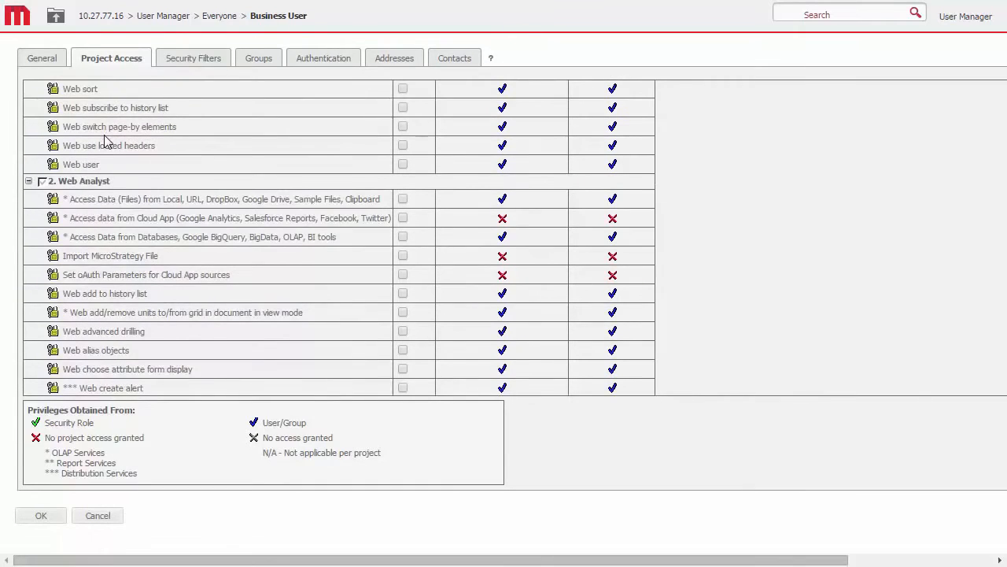
scroll(105, 142, "down", 3)
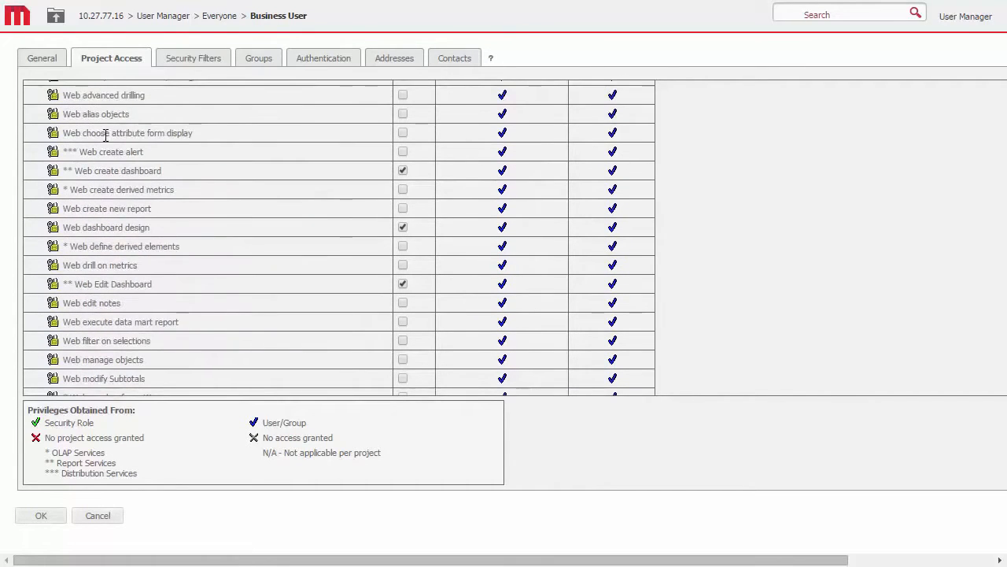
scroll(106, 142, "down", 3)
scroll(105, 142, "down", 9)
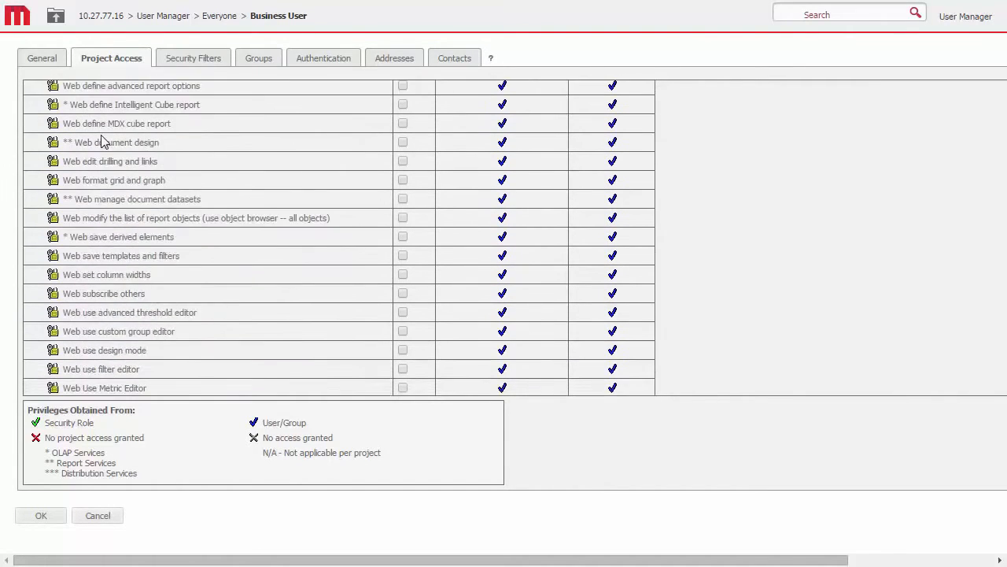
scroll(102, 135, "down", 2)
scroll(102, 136, "down", 1)
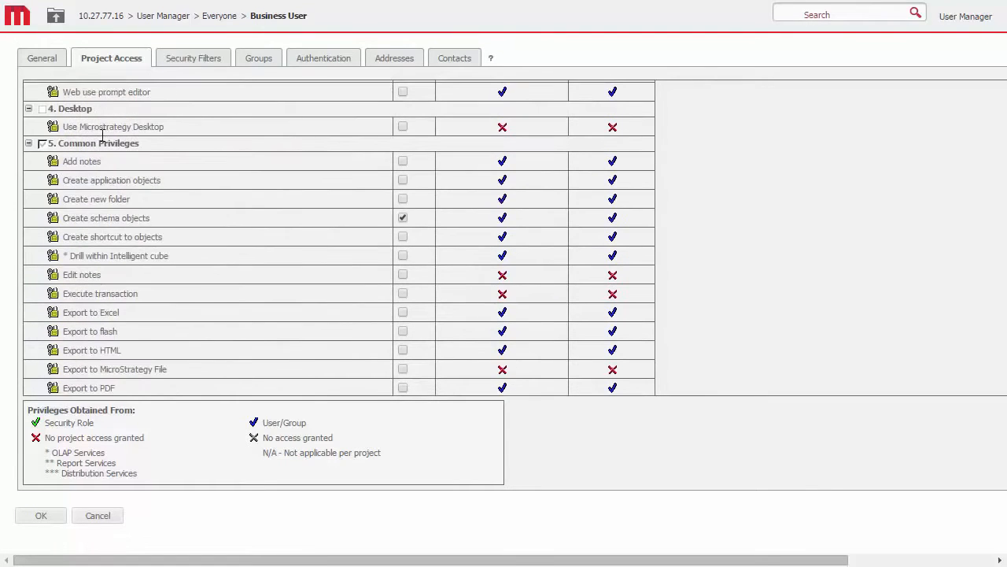
scroll(102, 136, "down", 5)
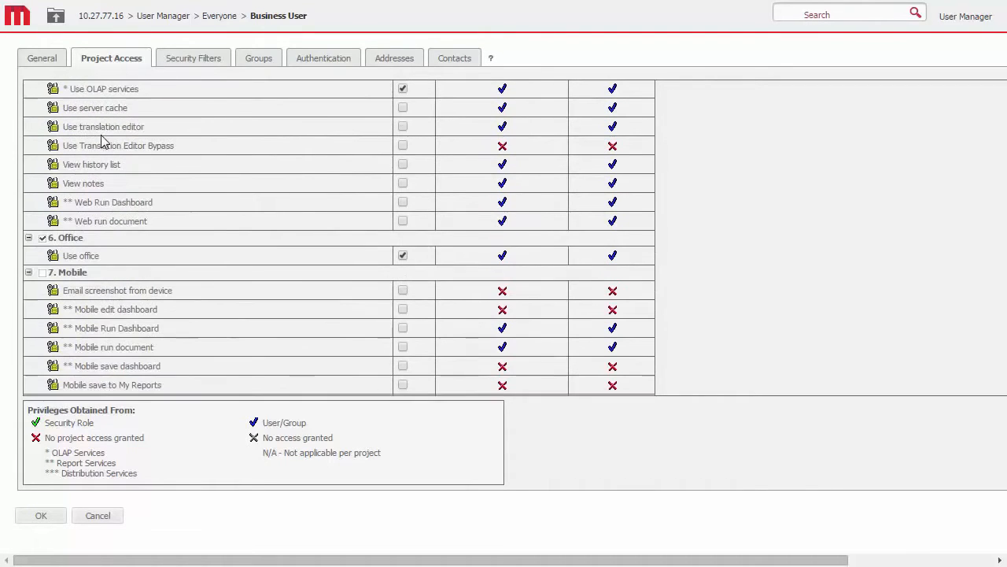
left_click(43, 272)
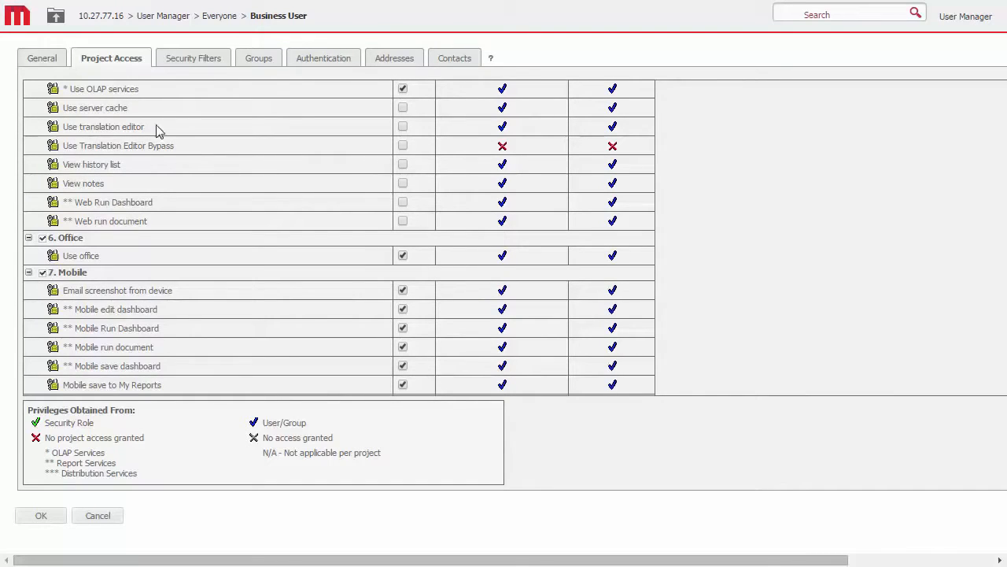
- Add the Region is South security filter to Business User for the MicroStrategy Tutorial project
left_click(190, 61)
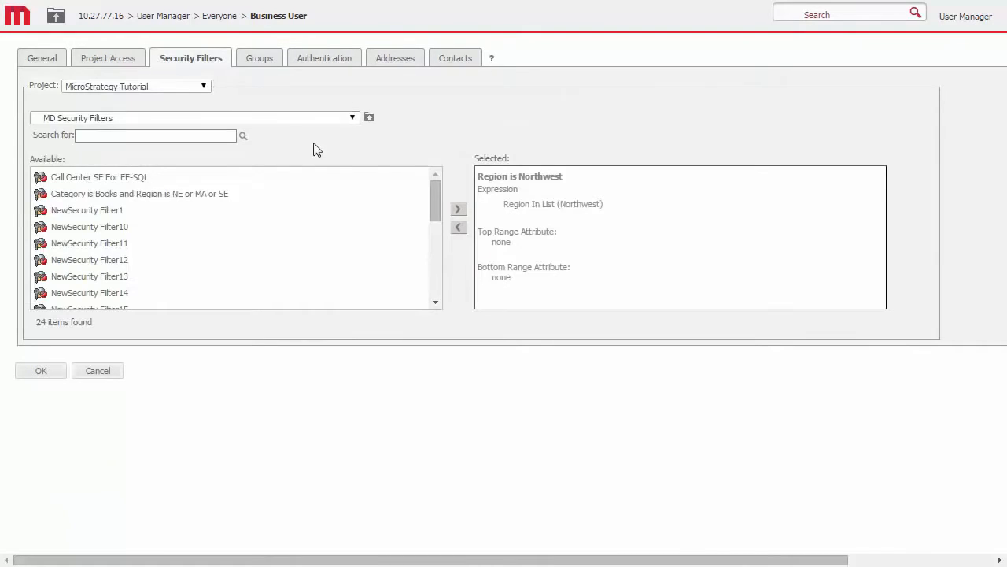
left_click_drag(432, 197, 430, 282)
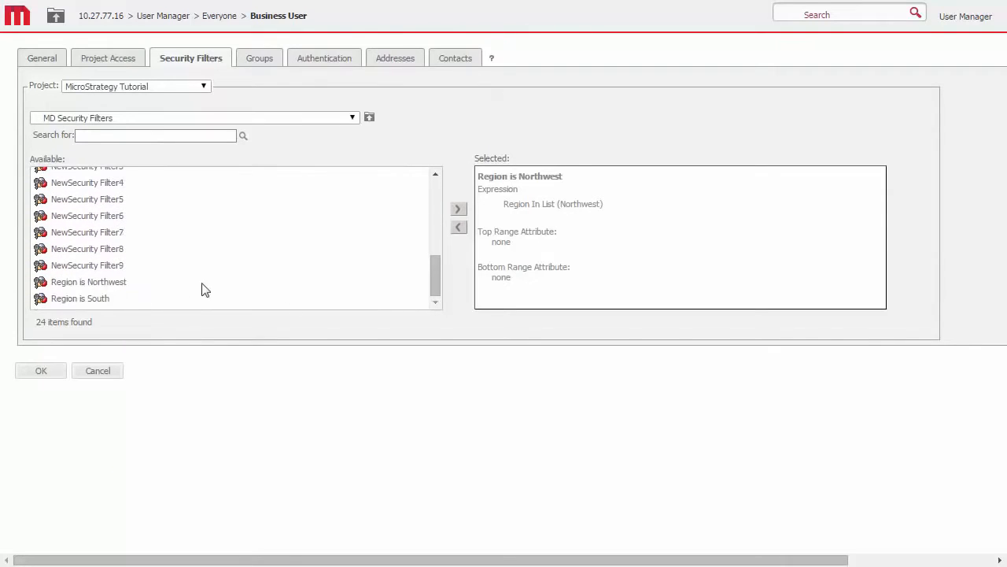
left_click(95, 298)
left_click(458, 209)
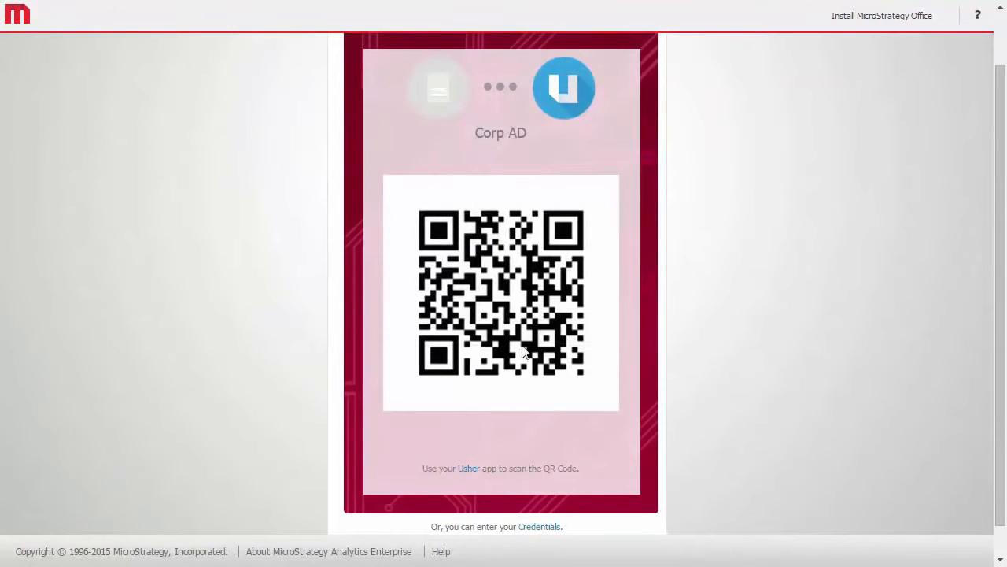
- Log in with the account's user name and password instead of the QR code, and open the recent 1. Regional Sales dashboard
left_click(541, 527)
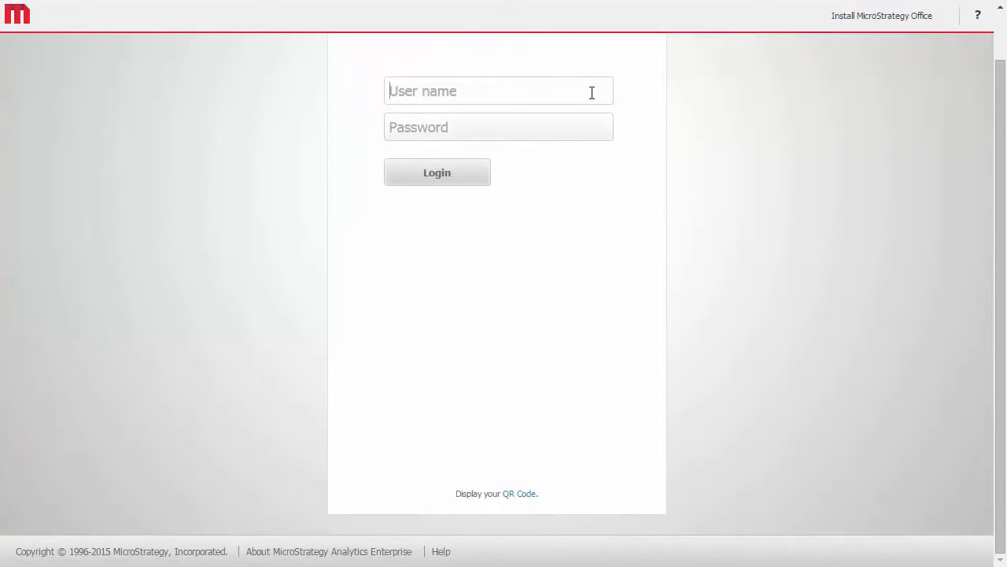
key("Tab")
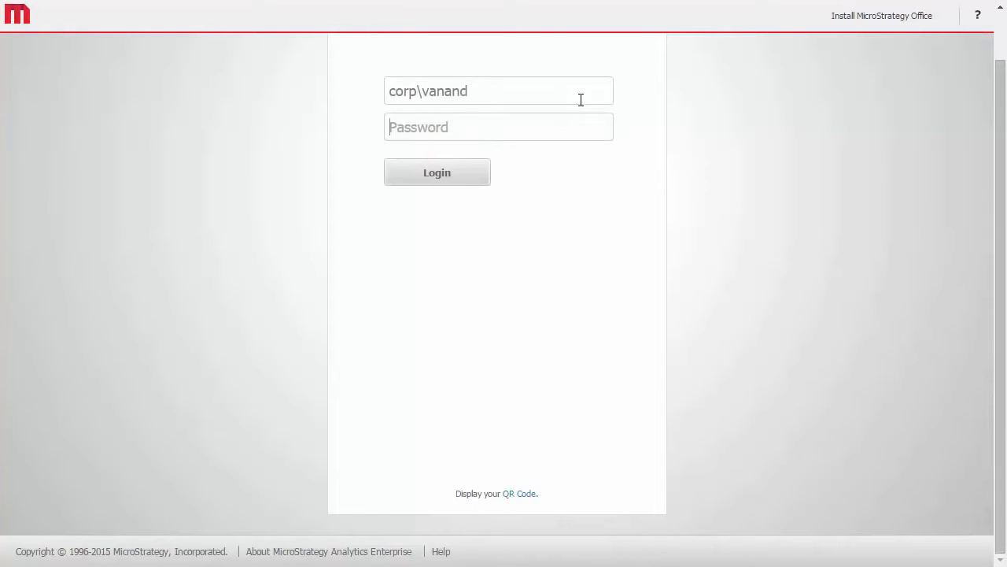
type("************")
left_click(446, 173)
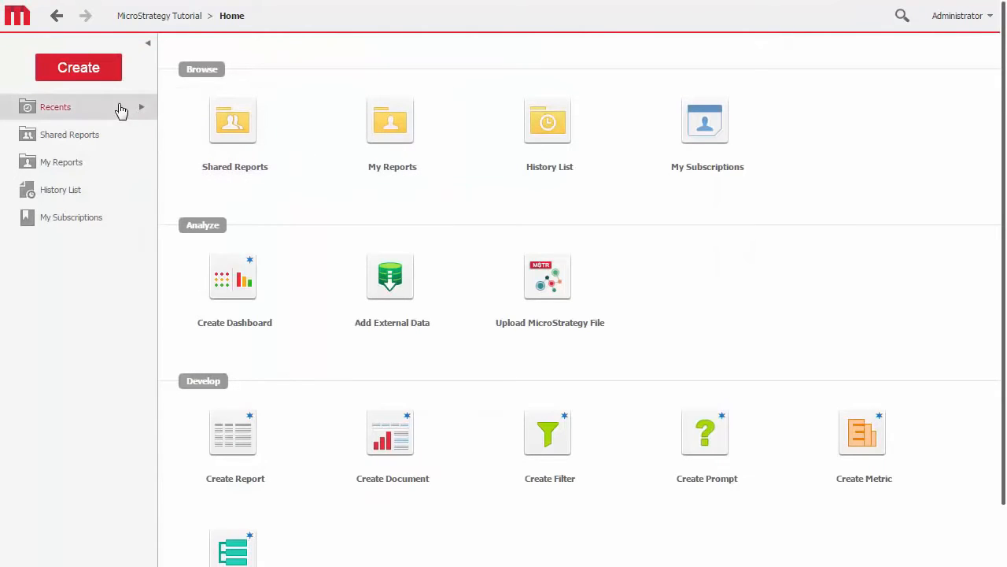
mouse_move(120, 107)
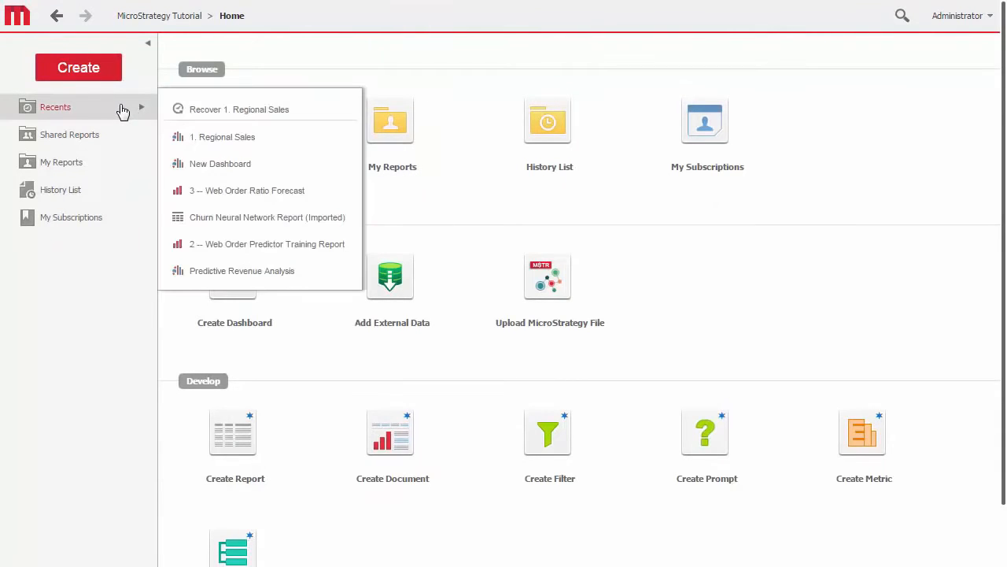
left_click(215, 150)
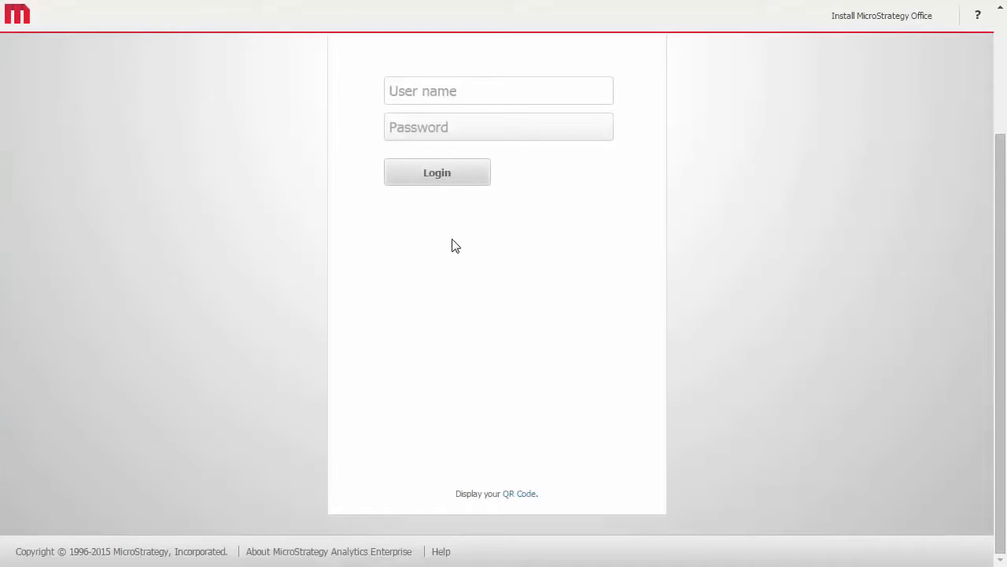
- Log in with the second account's user name and password, and open an item from Shared Reports
type("corp\\sam")
key("Tab")
type("***************")
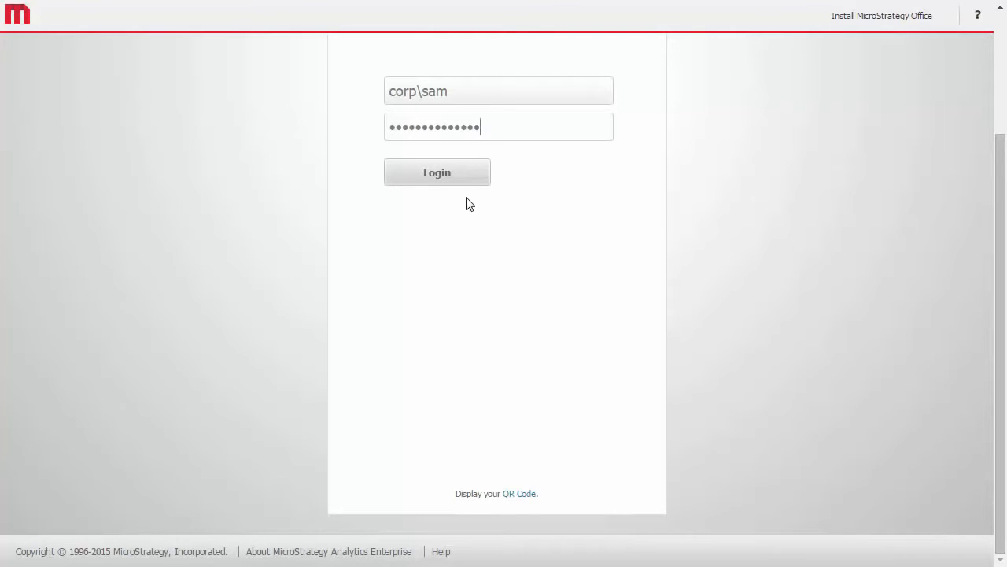
left_click(464, 177)
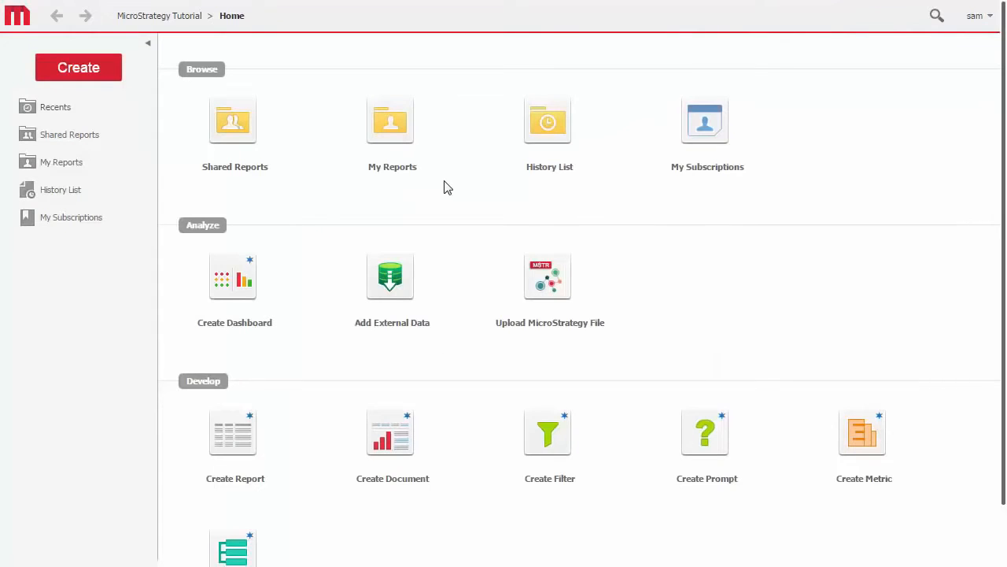
left_click(262, 155)
left_click(285, 406)
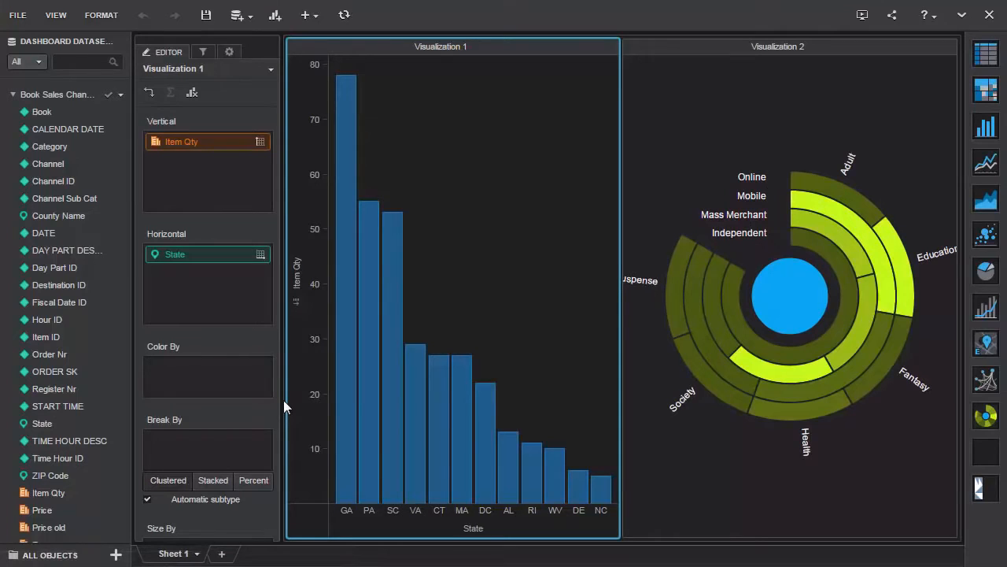
- Open the sharing settings of the 1. Regional Sales dashboard and give All Users View access
left_click(17, 16)
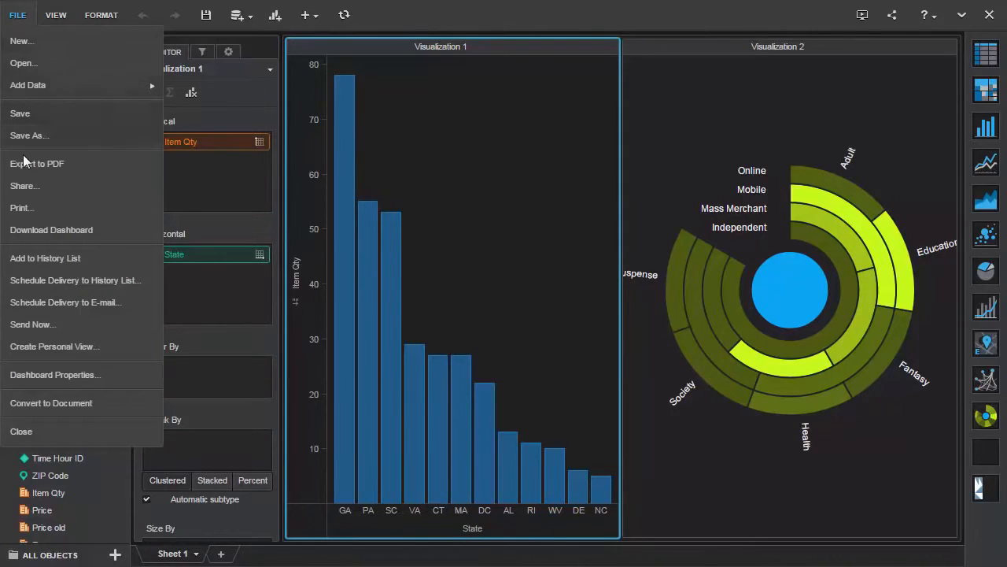
left_click(35, 188)
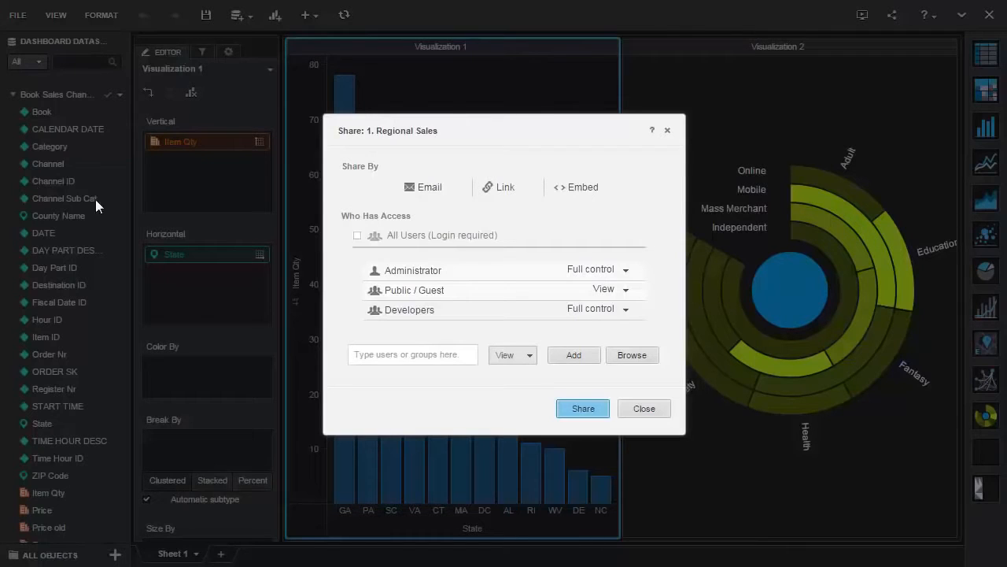
left_click(357, 236)
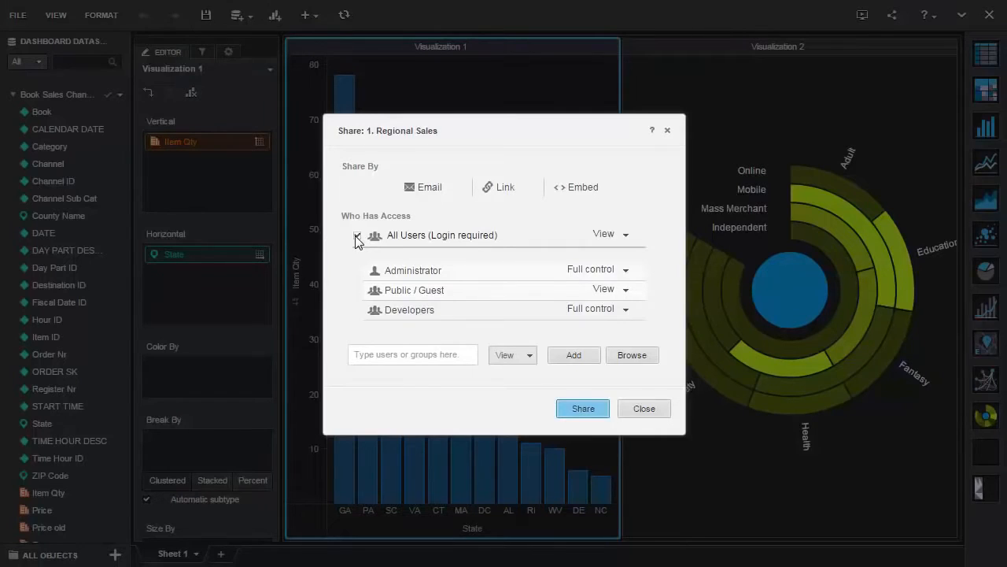
- Add Business User with Full control access and share the dashboard
left_click(407, 359)
type("b")
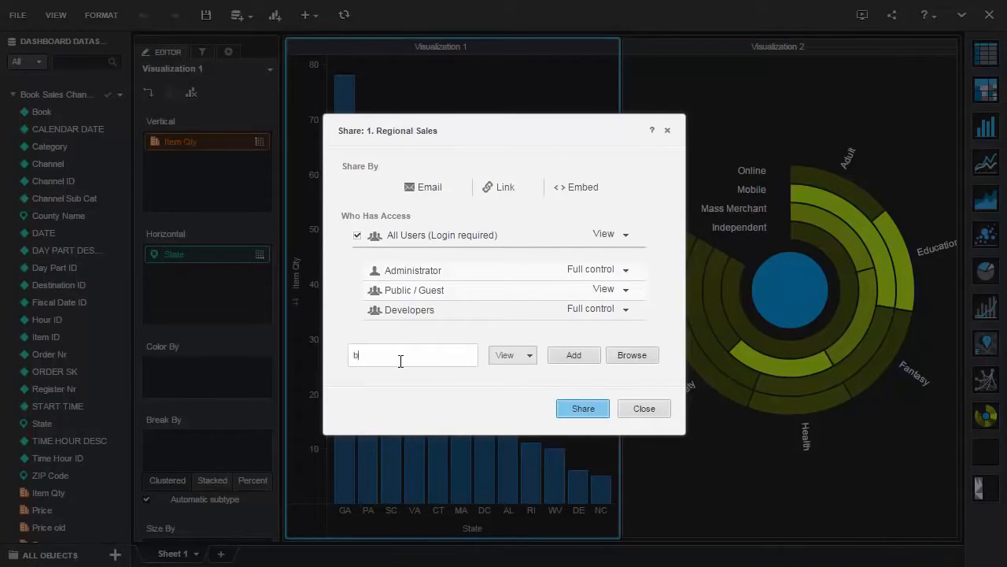
type("u")
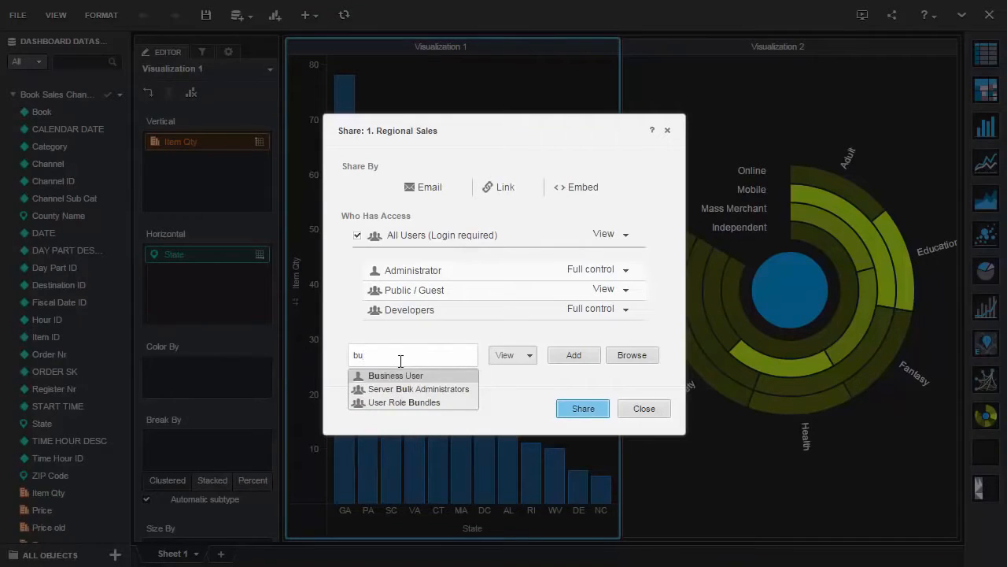
left_click(398, 376)
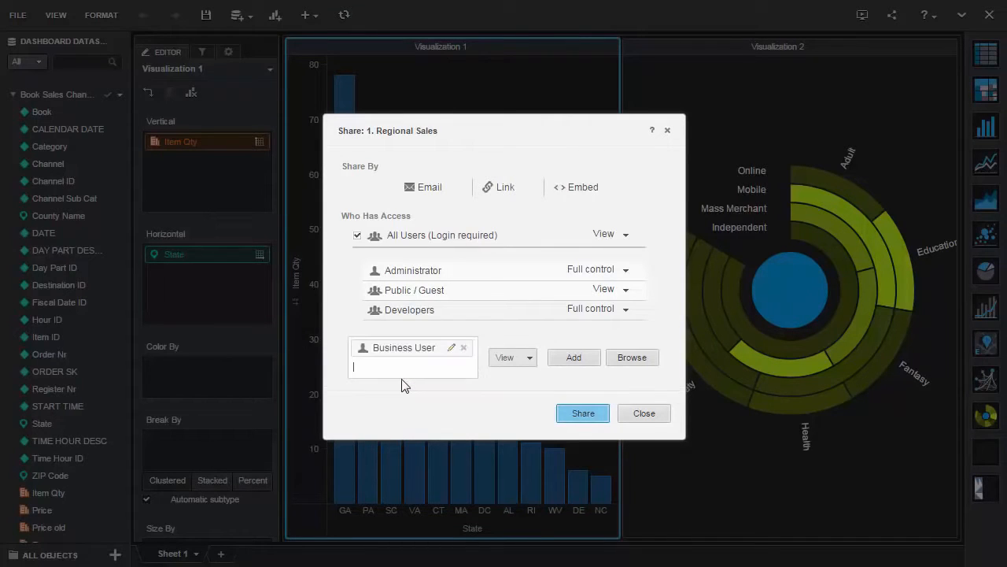
left_click(529, 359)
left_click(526, 405)
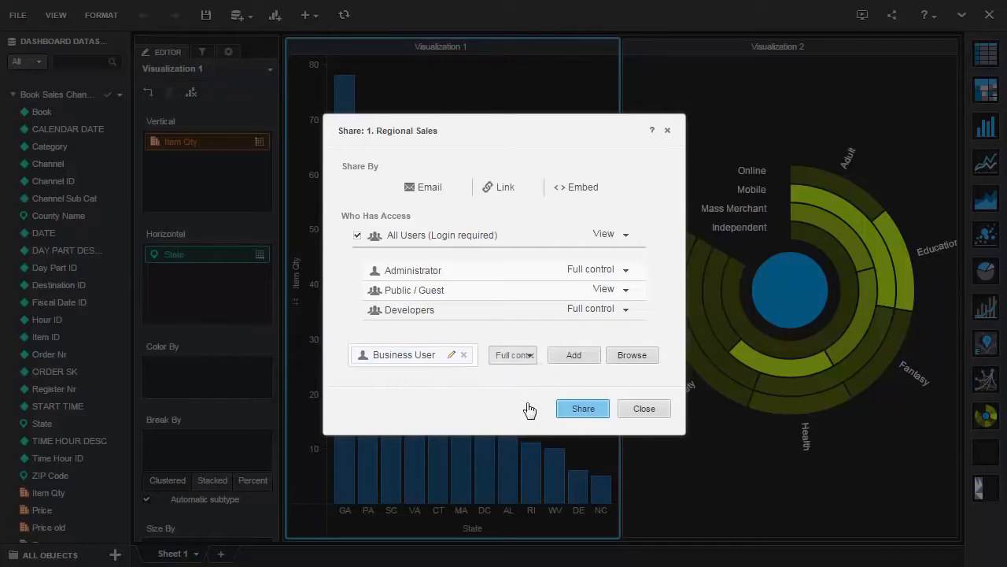
left_click(568, 358)
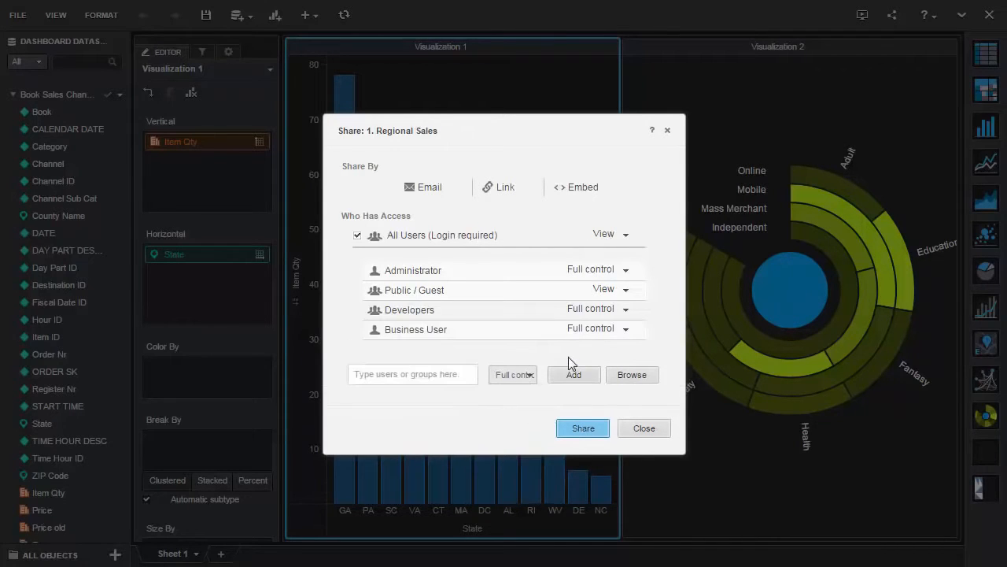
left_click(580, 408)
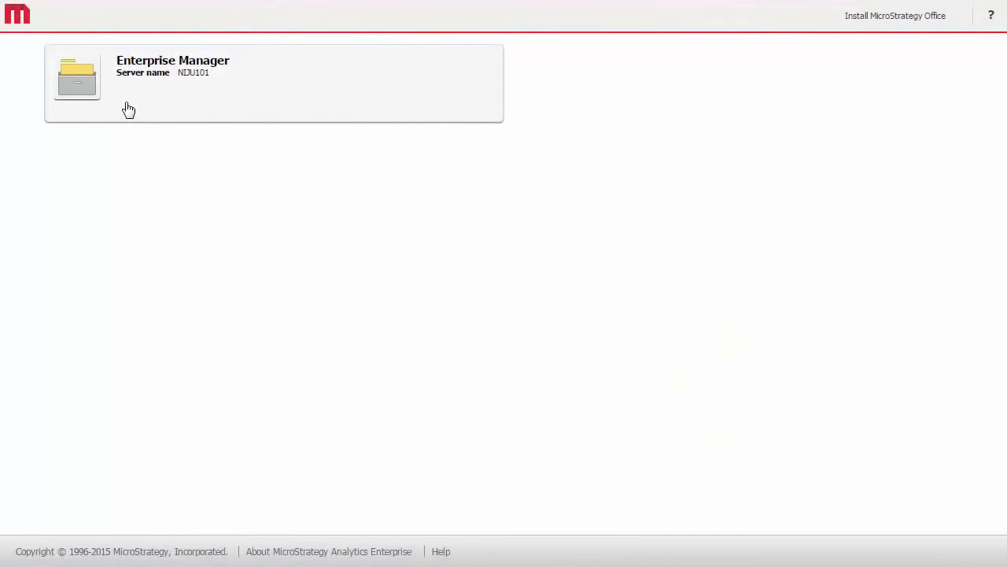
- Open the Enterprise Manager project and log in as administrator with a blank password
left_click(128, 110)
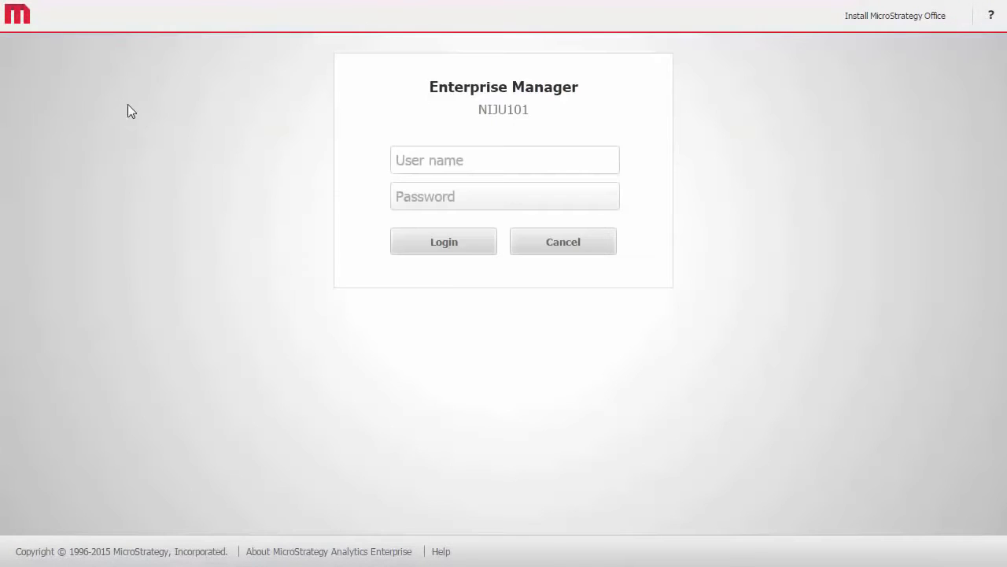
type("administrator")
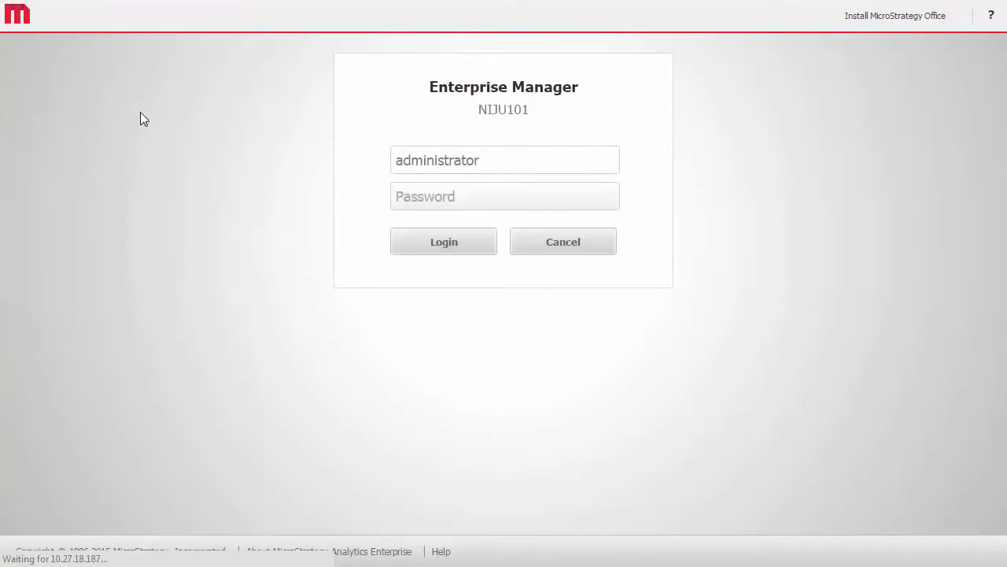
left_click(424, 241)
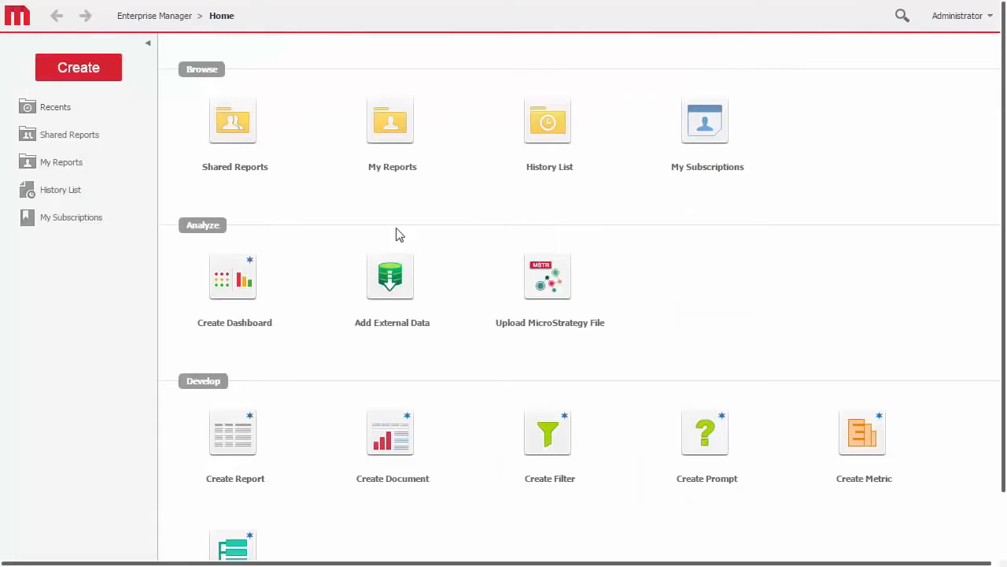
- Run User Activity Analysis from the shared Dashboard-style Documents with the Generic date range filter as time filter
left_click(250, 156)
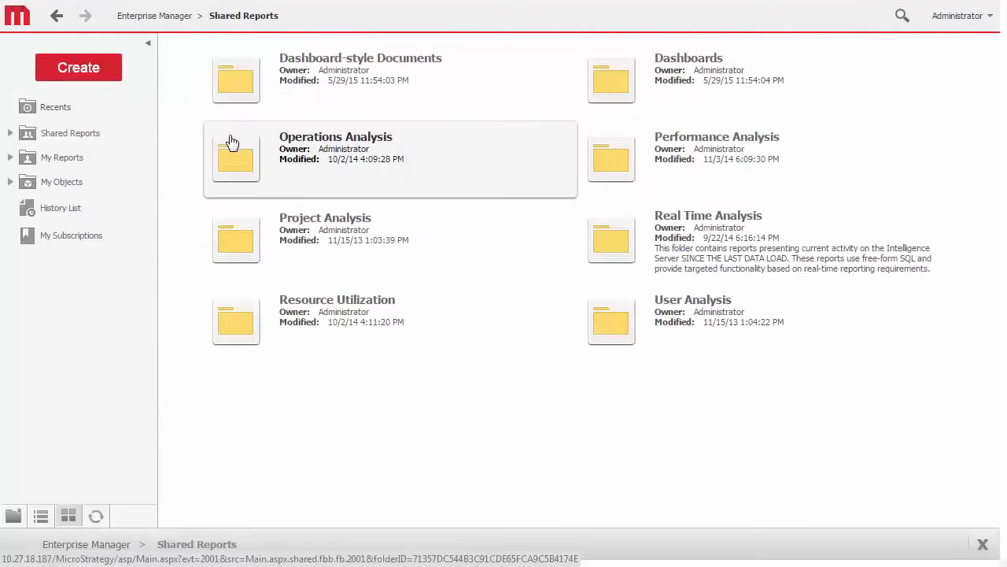
left_click(247, 91)
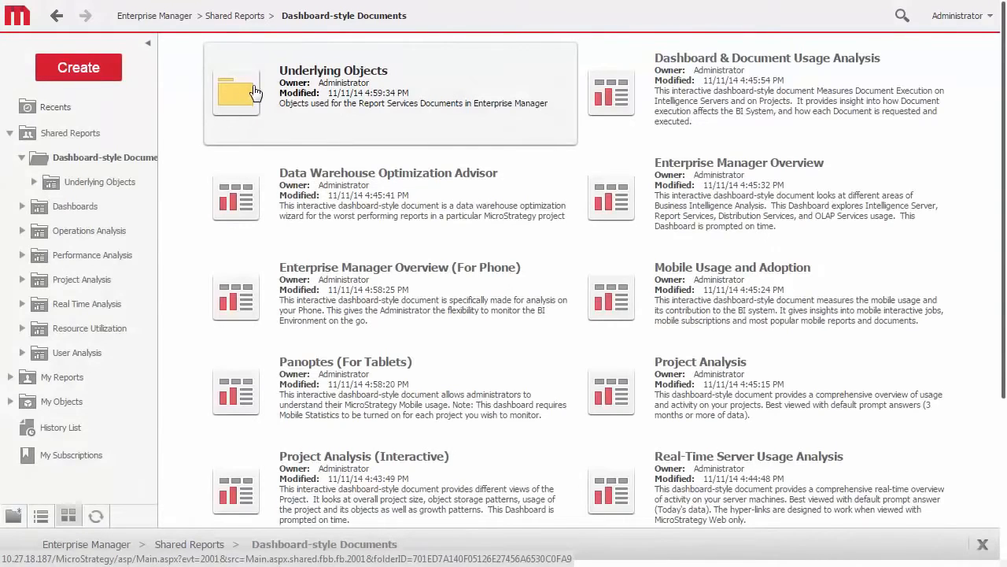
scroll(250, 94, "down", 3)
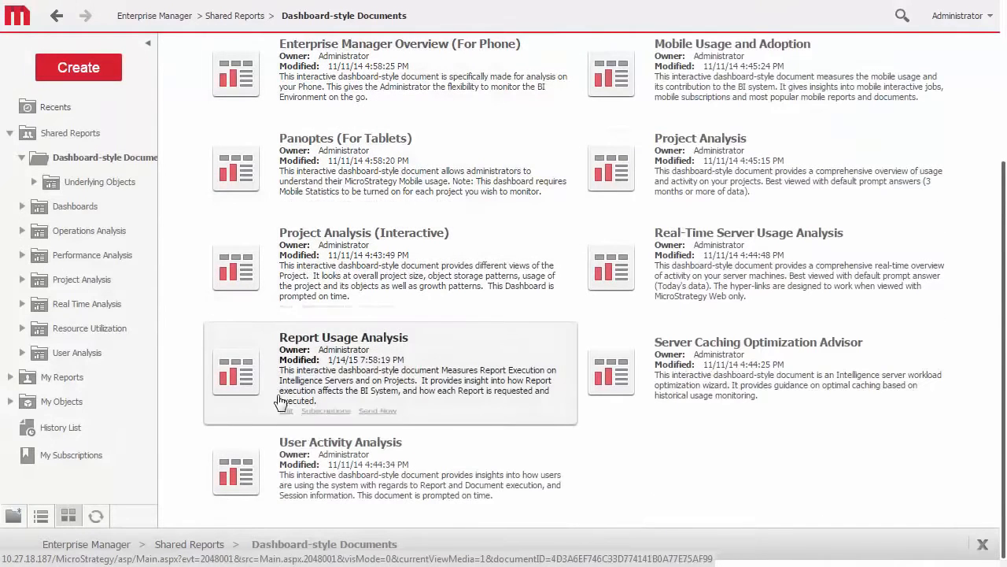
left_click(293, 470)
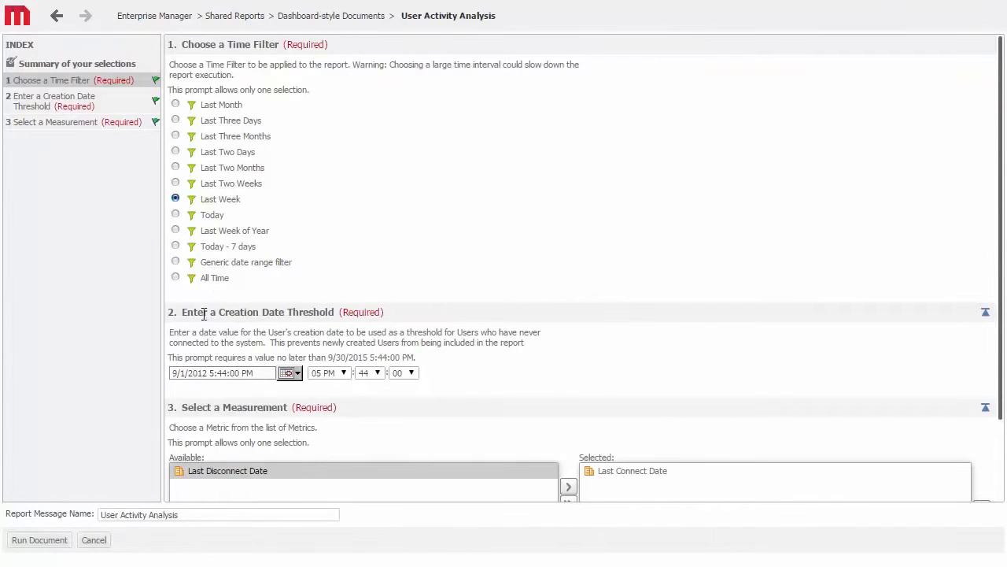
left_click(175, 263)
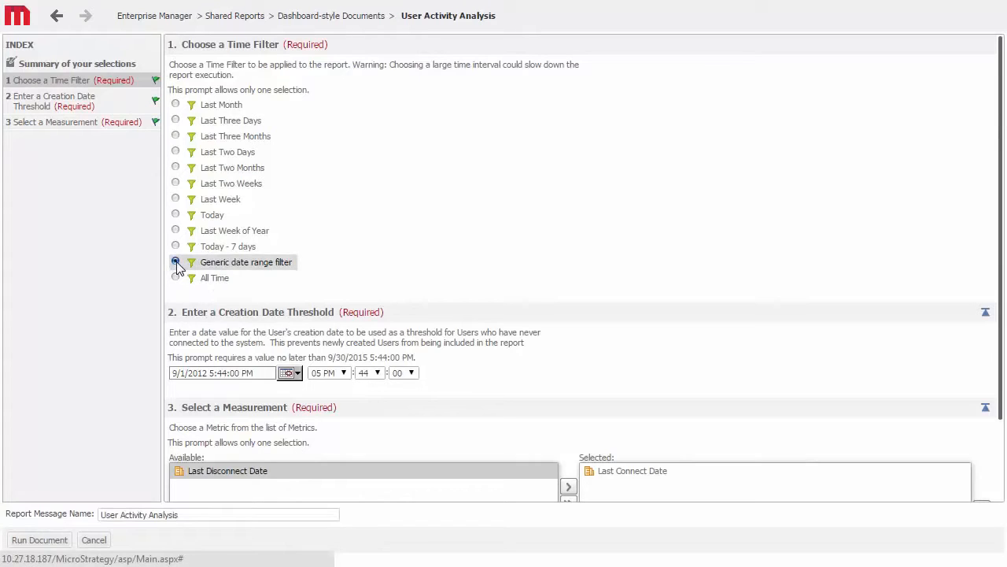
left_click(41, 541)
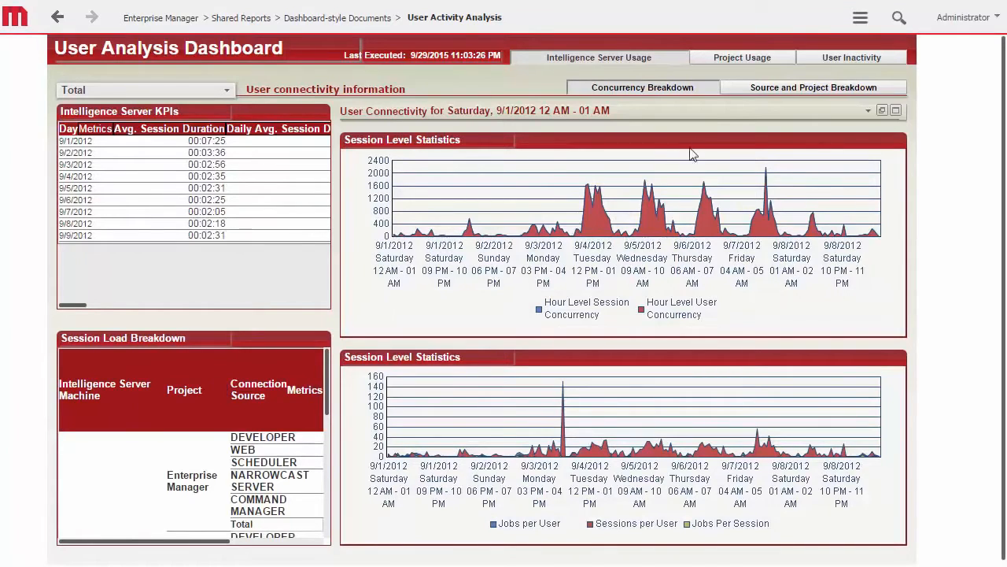
- Examine the source and project breakdown, and the report and document activity under project usage
left_click(738, 95)
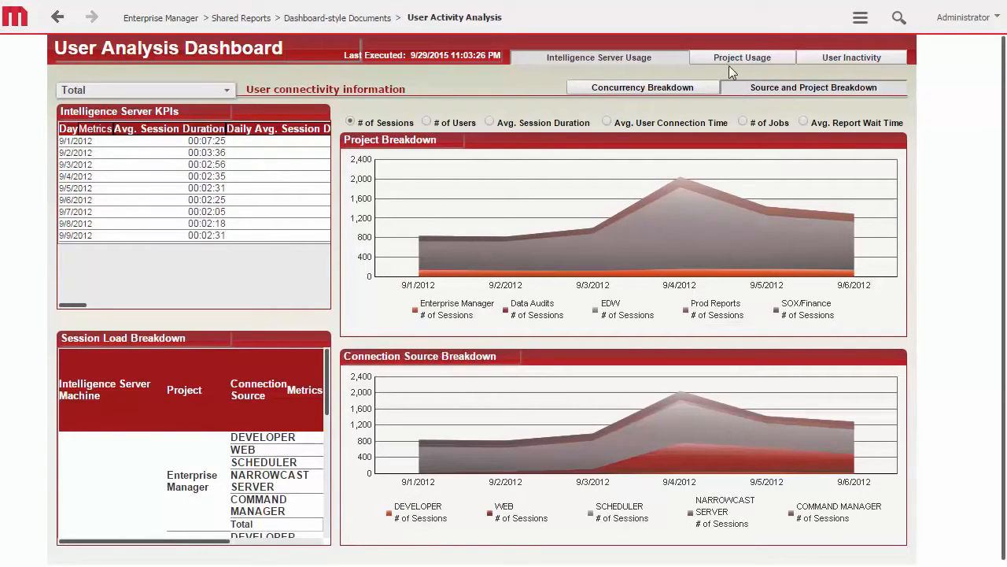
left_click(729, 65)
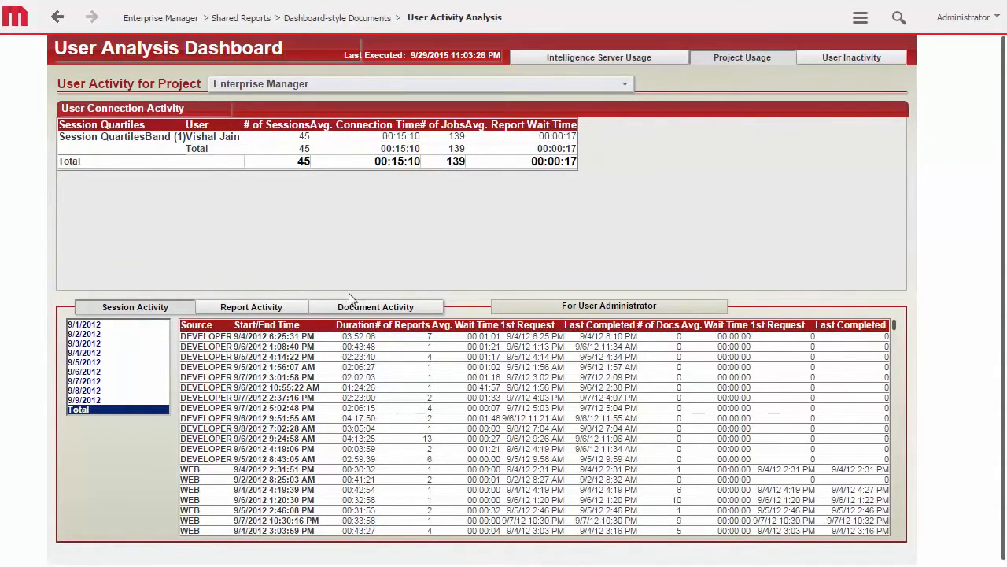
left_click(283, 313)
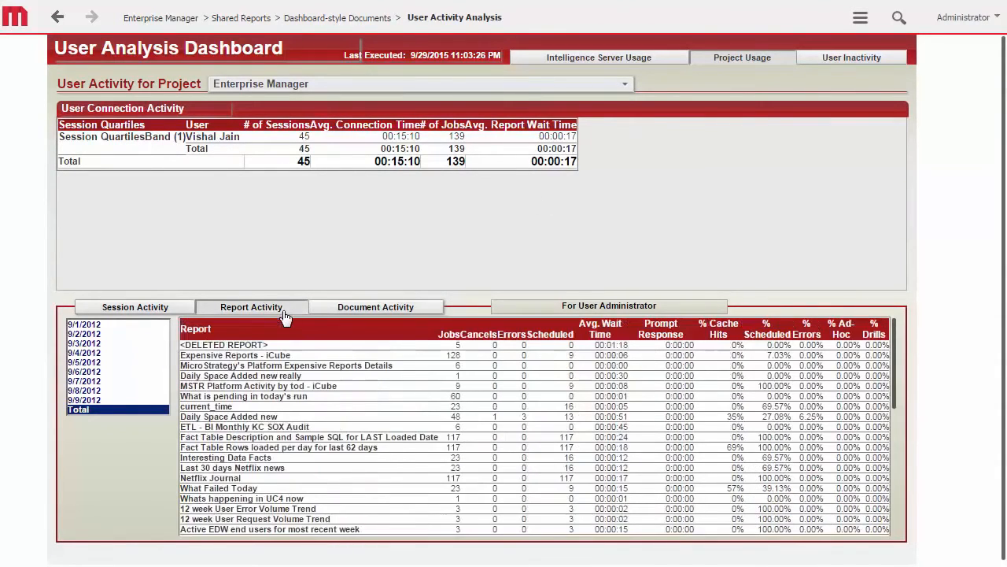
left_click(378, 309)
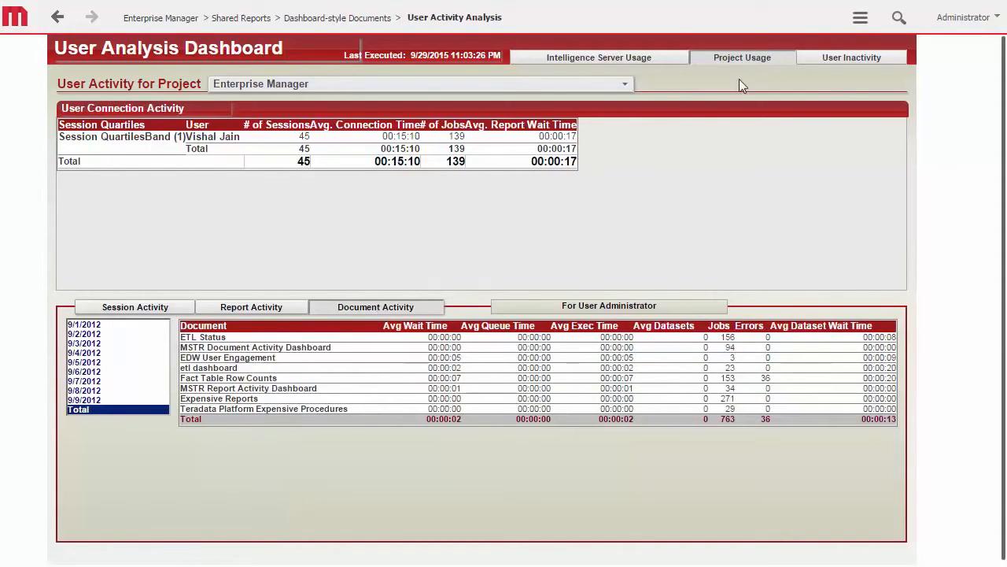
- View user inactivity and list the inactive users by Last Disconnect
left_click(811, 63)
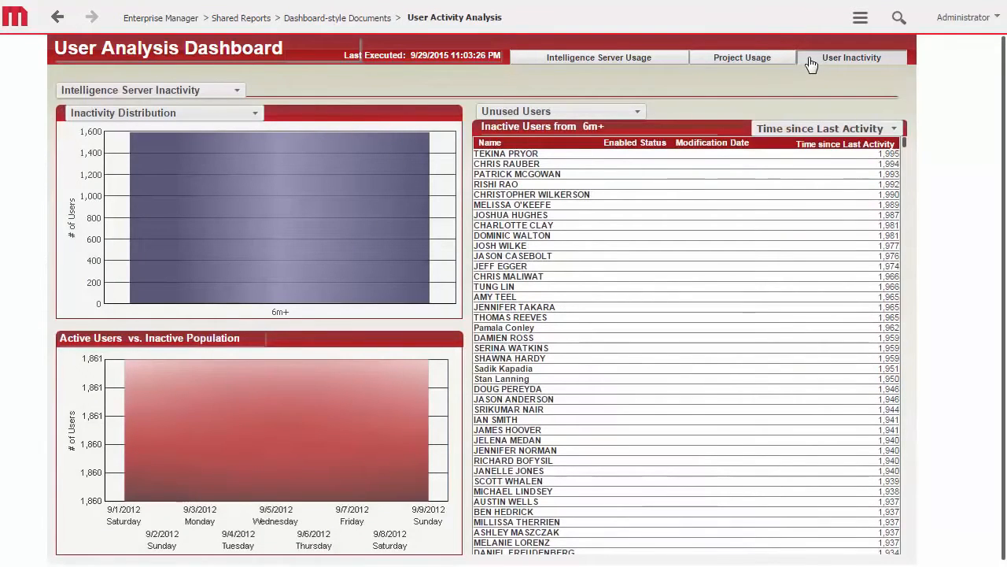
left_click(885, 129)
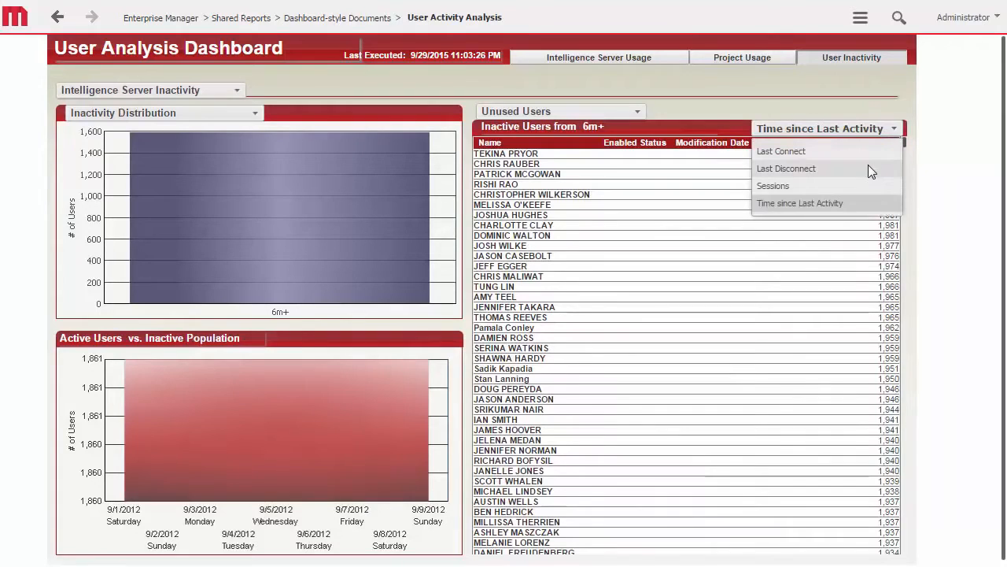
left_click(868, 164)
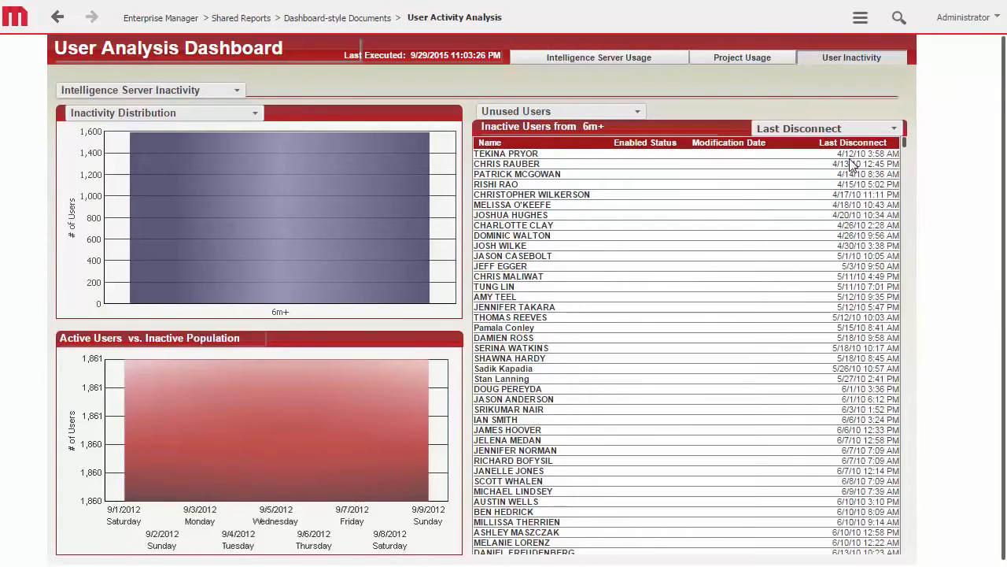
- Return to Shared Reports and open the Activity Analysis dashboard from the Dashboards folder
left_click(244, 18)
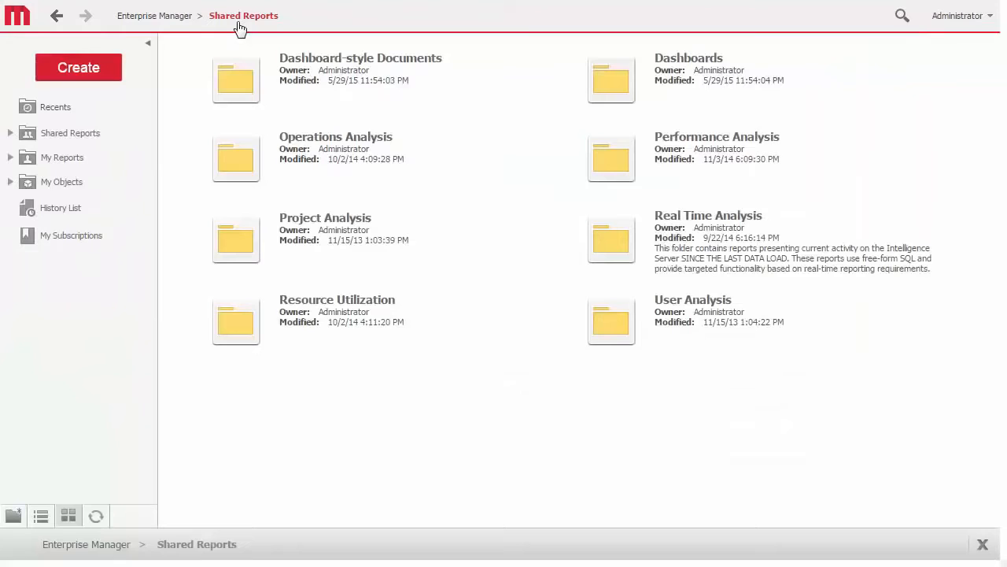
left_click(644, 96)
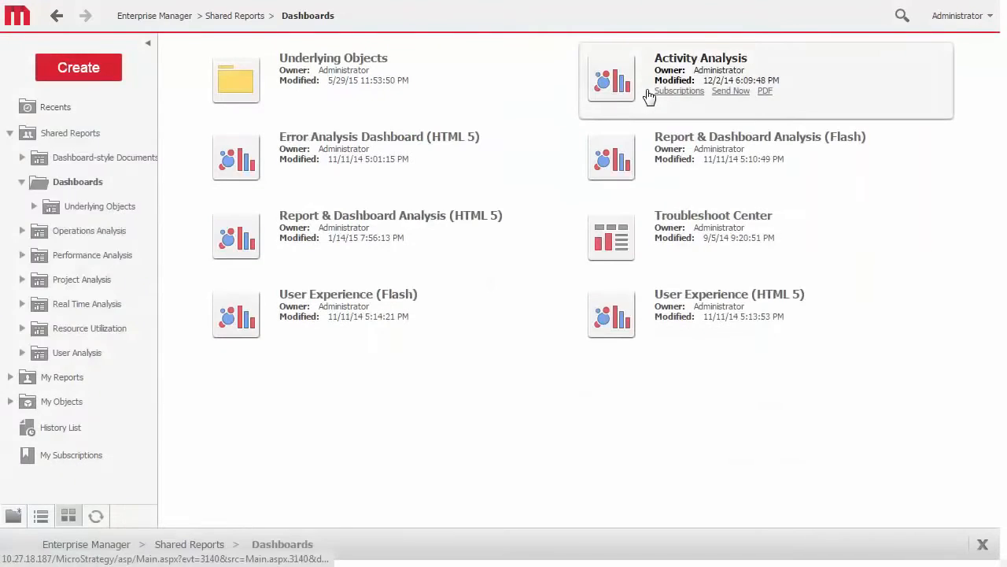
left_click(648, 96)
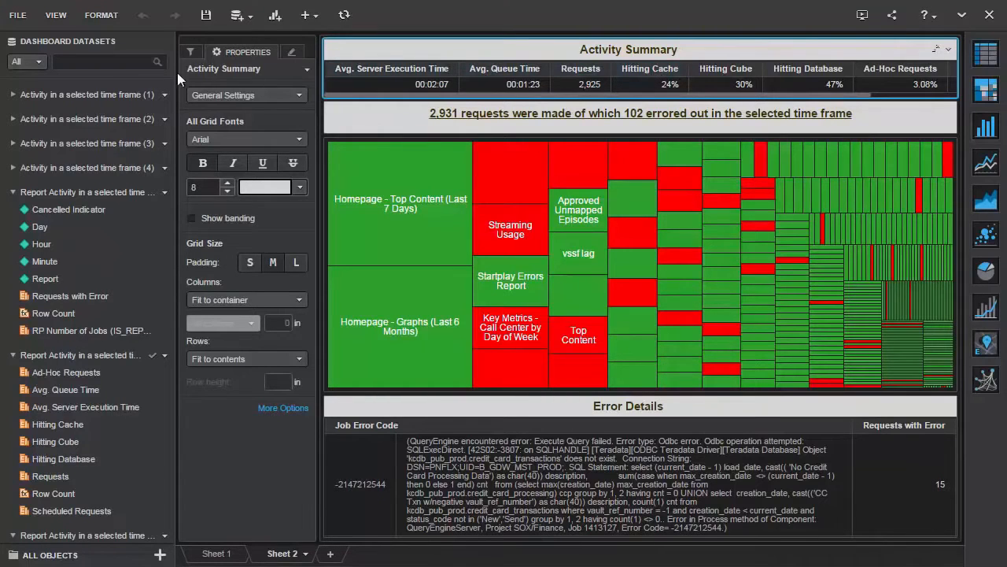
- View the dataset filter options, then browse the project's attributes under All Objects and expand the Report Job folder
left_click(37, 62)
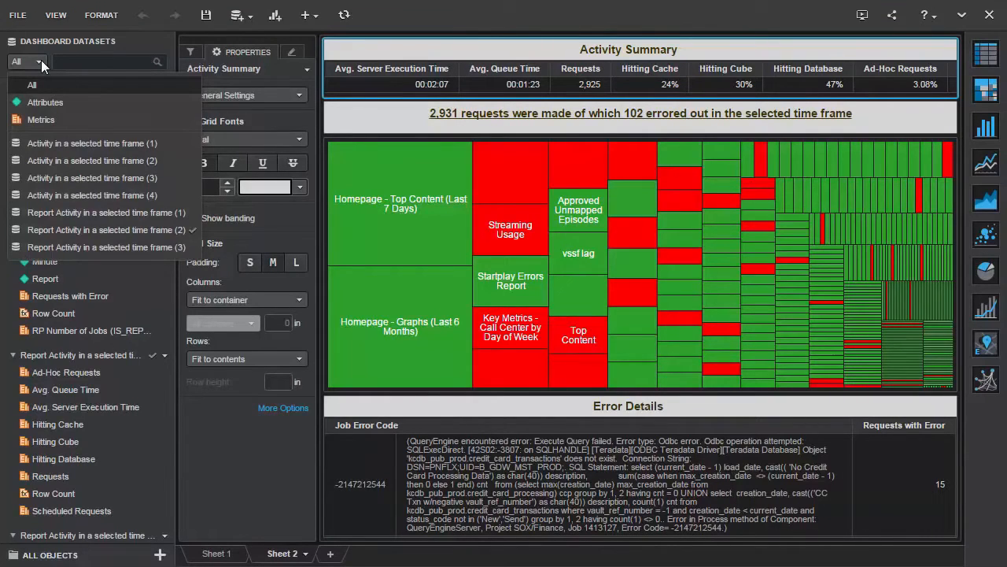
left_click(152, 559)
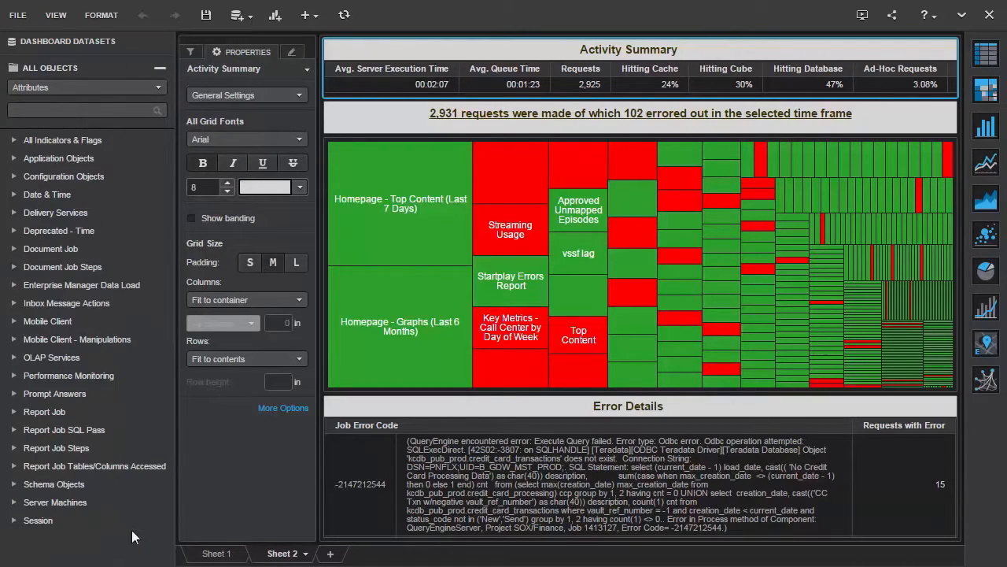
left_click(14, 414)
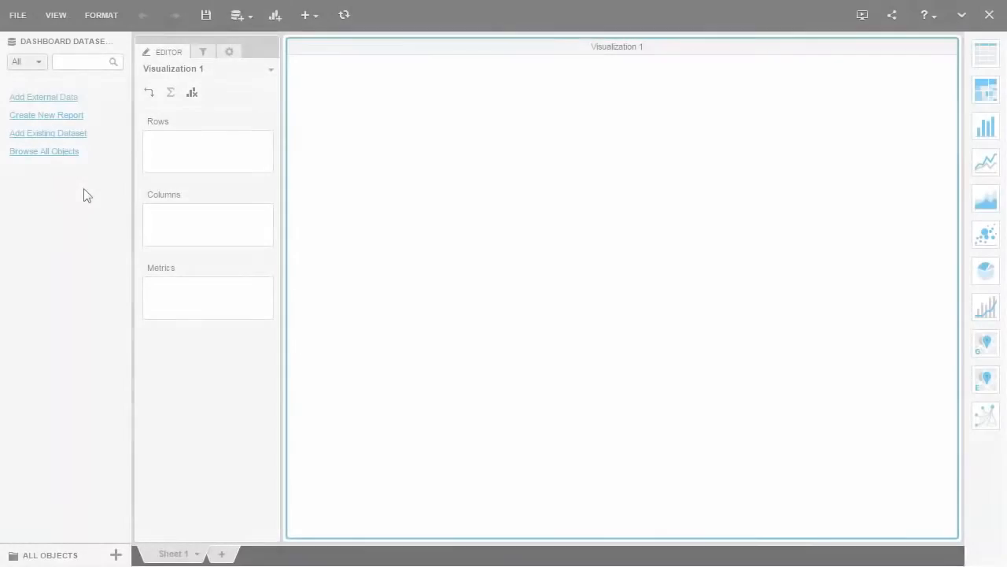
- Start adding external data from an OLAP source and open the form for a new MDX connection
left_click(237, 16)
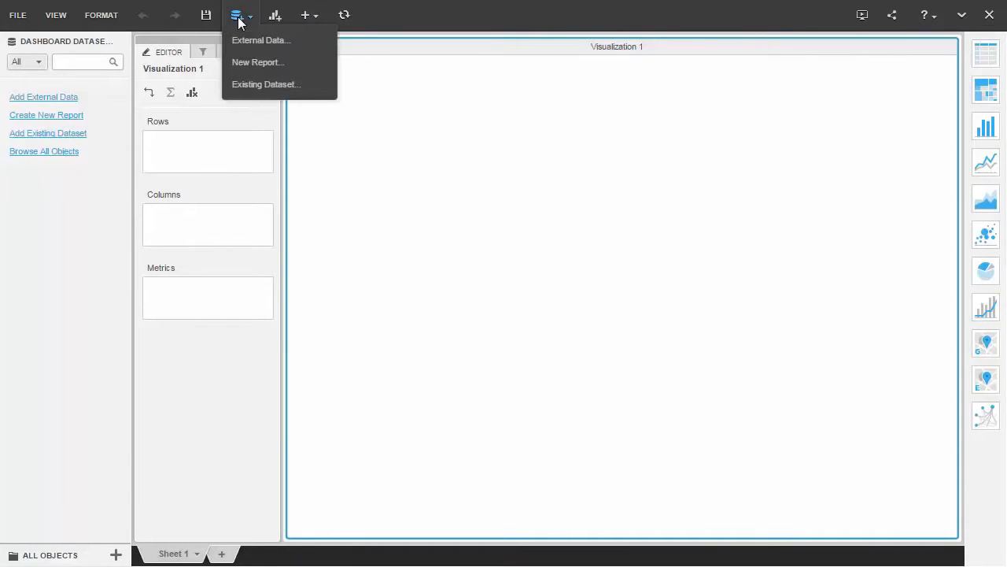
left_click(250, 41)
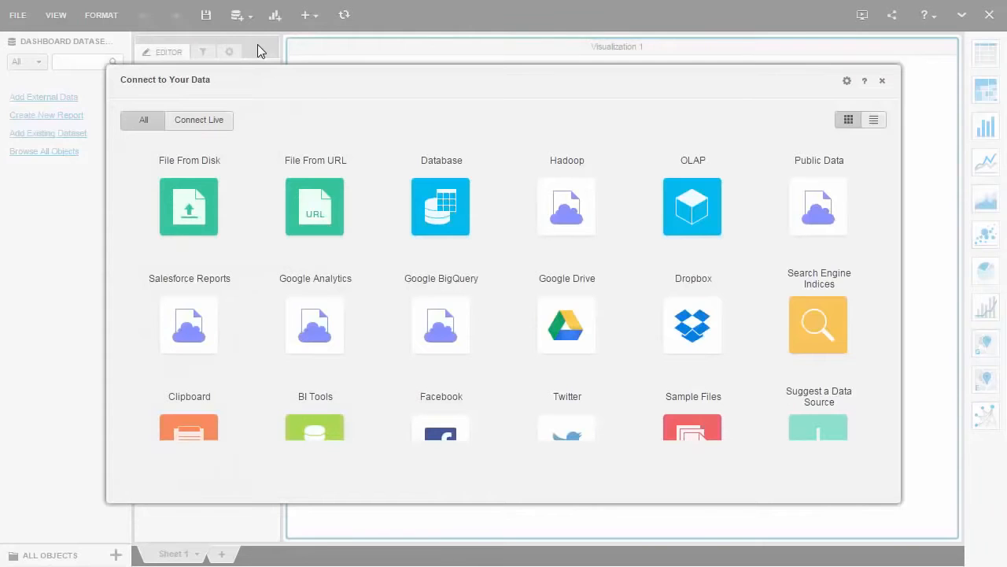
left_click(712, 217)
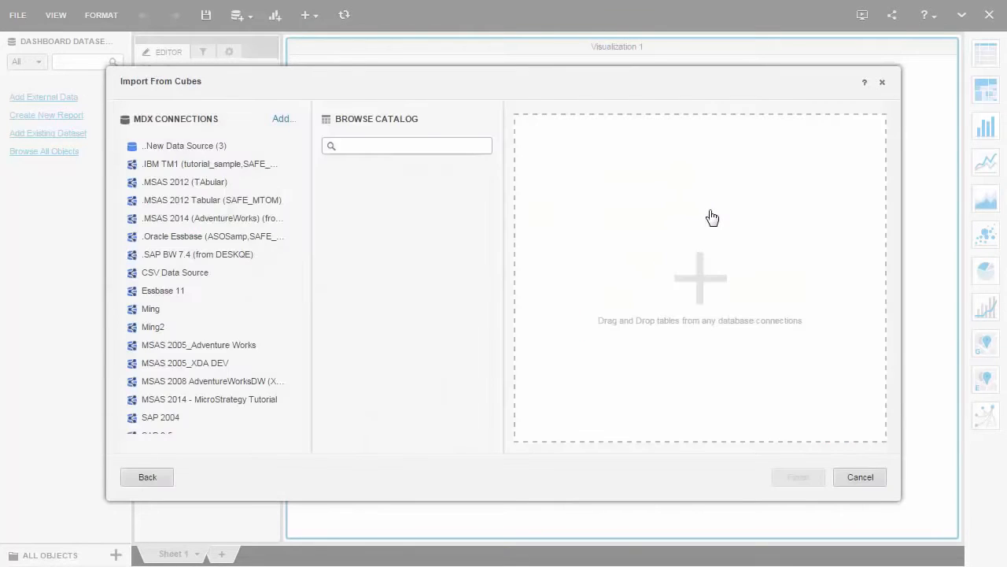
left_click(281, 120)
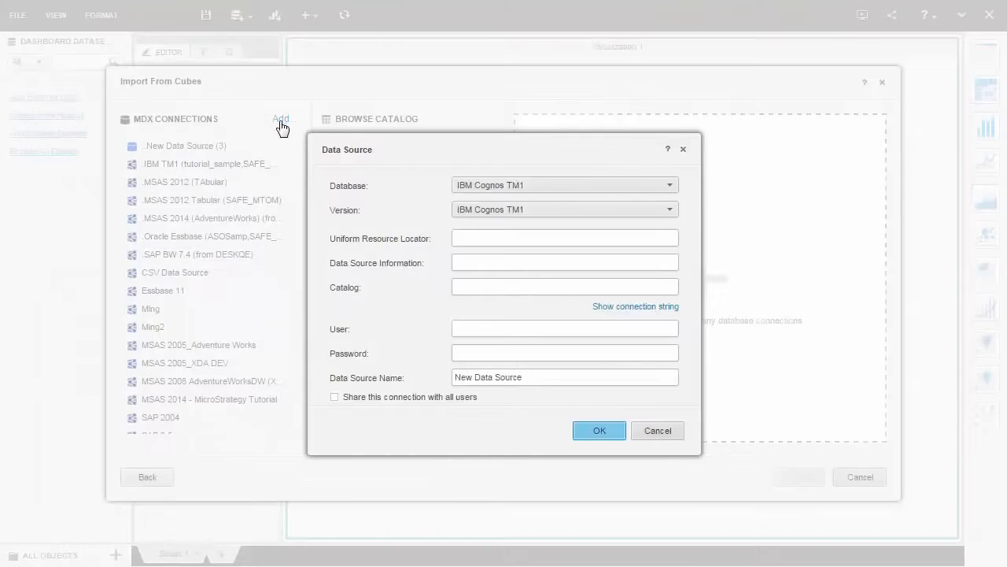
left_click(661, 185)
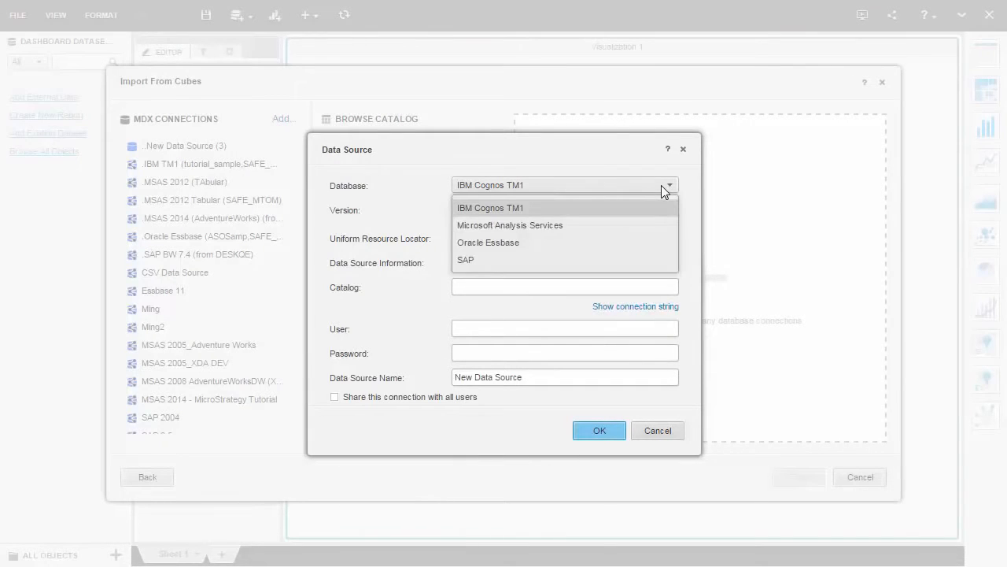
left_click(650, 225)
left_click(652, 236)
type("http://localhost/MicroStrategyMDX/MicroStrategyMDX.asmx")
left_click(653, 260)
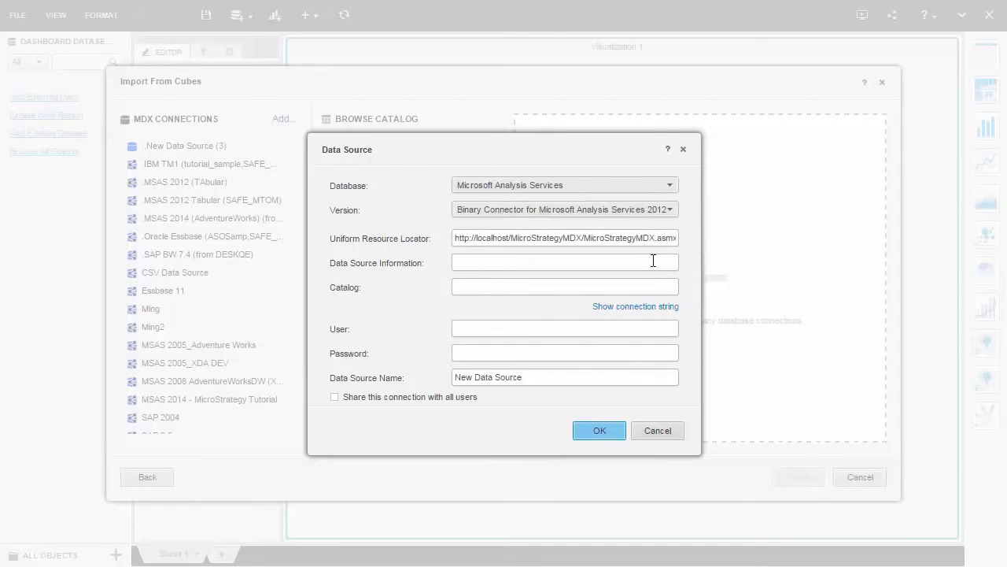
type("ts-sql-2014")
left_click(651, 288)
type("MicroStrategy Tutorial")
- Enter the connection's user name and password, name it MSAS 2014 - MicroStrategy Tutorial, share it with all users and save it
left_click(650, 328)
type("TECH_SERVICES\\TestUser2")
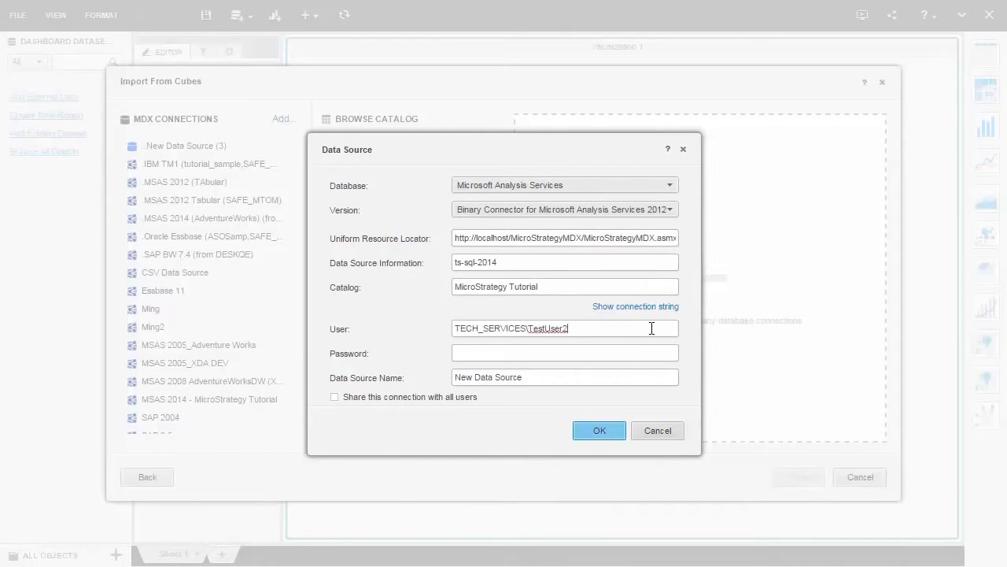
triple_click(642, 377)
type("MSAS 2014 - MicroStrategy Tutorial")
left_click(334, 396)
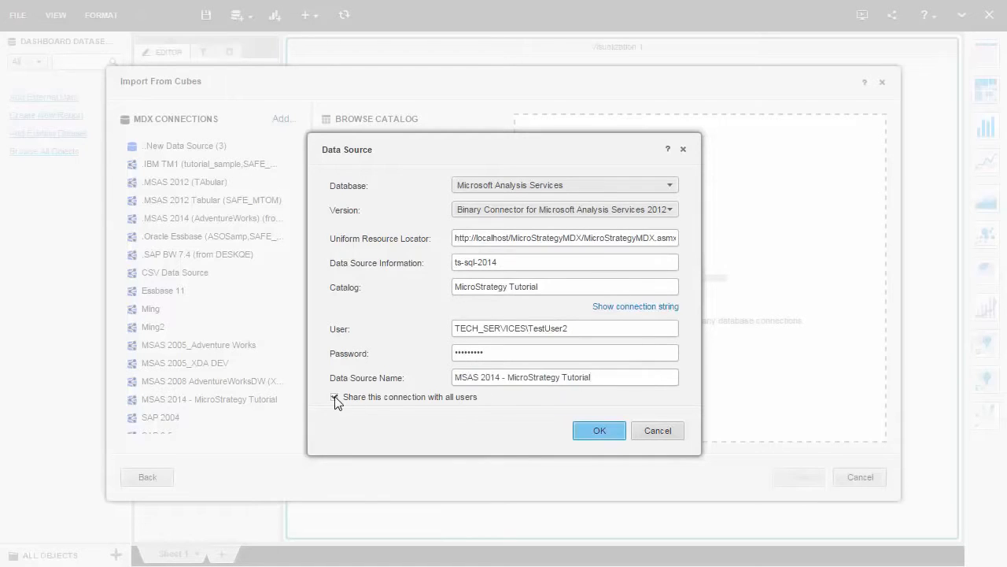
left_click(595, 430)
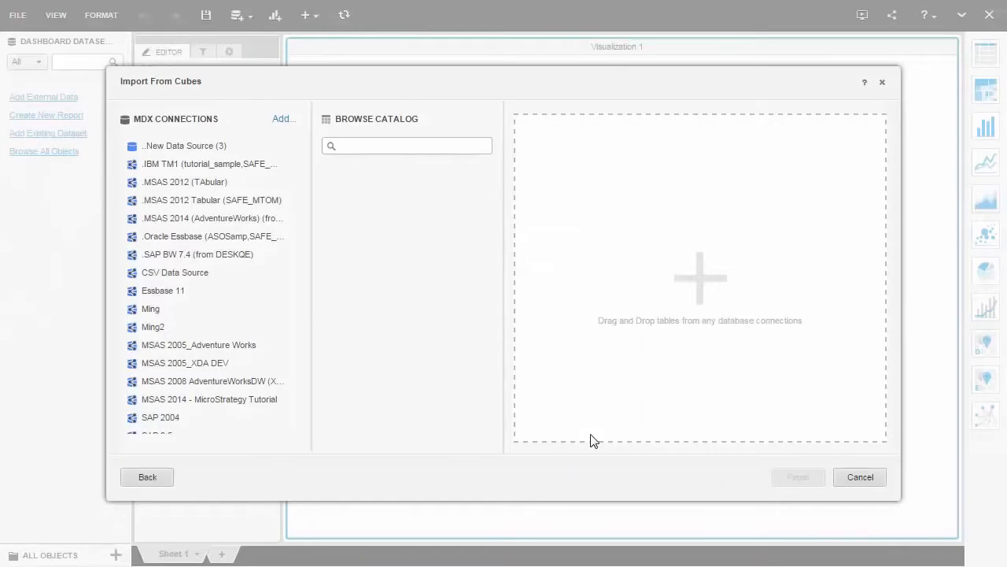
- Import the Category Sales cube from the MicroStrategy Tutorial catalog of the MSAS 2014 - MicroStrategy Tutorial connection
left_click(243, 403)
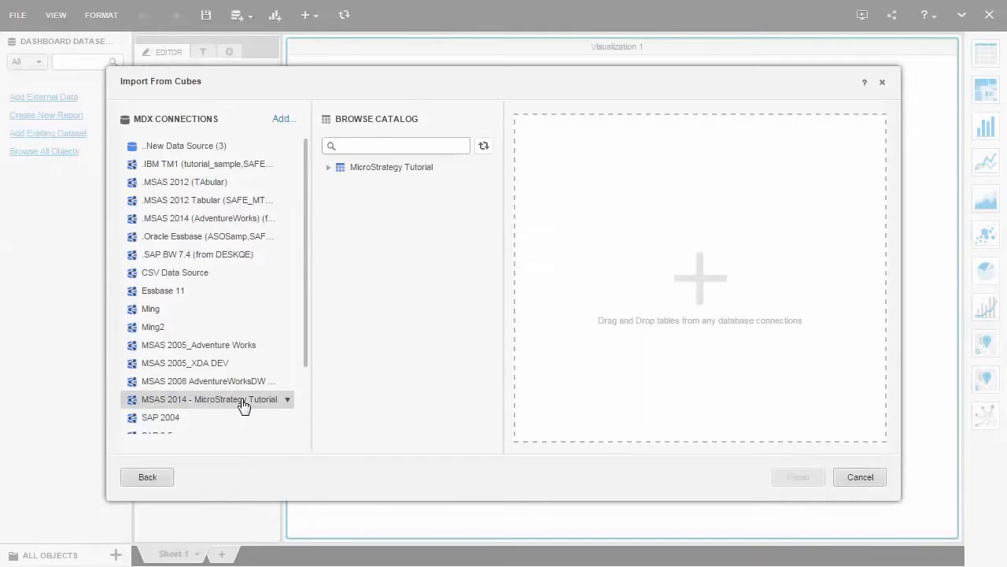
left_click(328, 167)
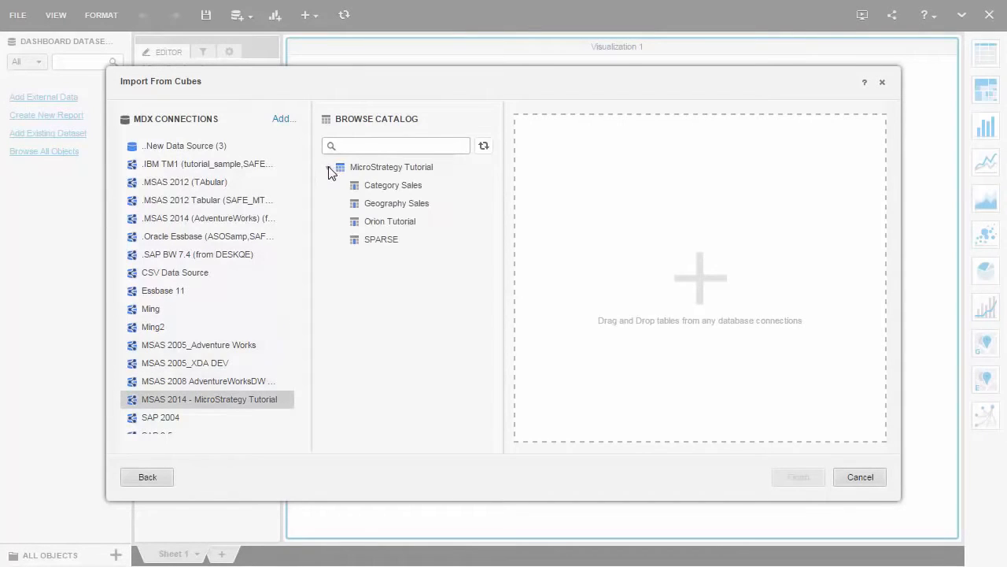
left_click_drag(373, 189, 587, 209)
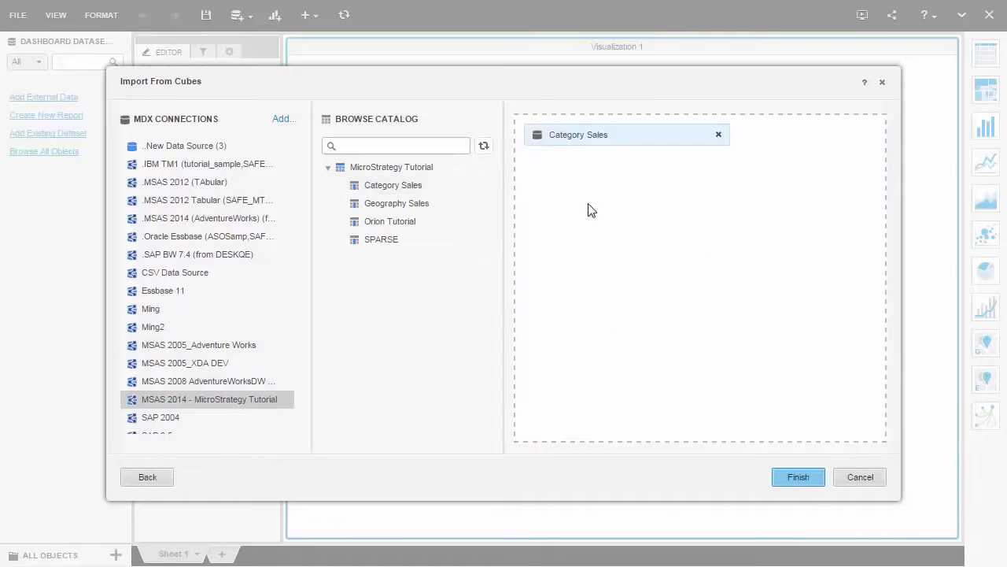
left_click(804, 477)
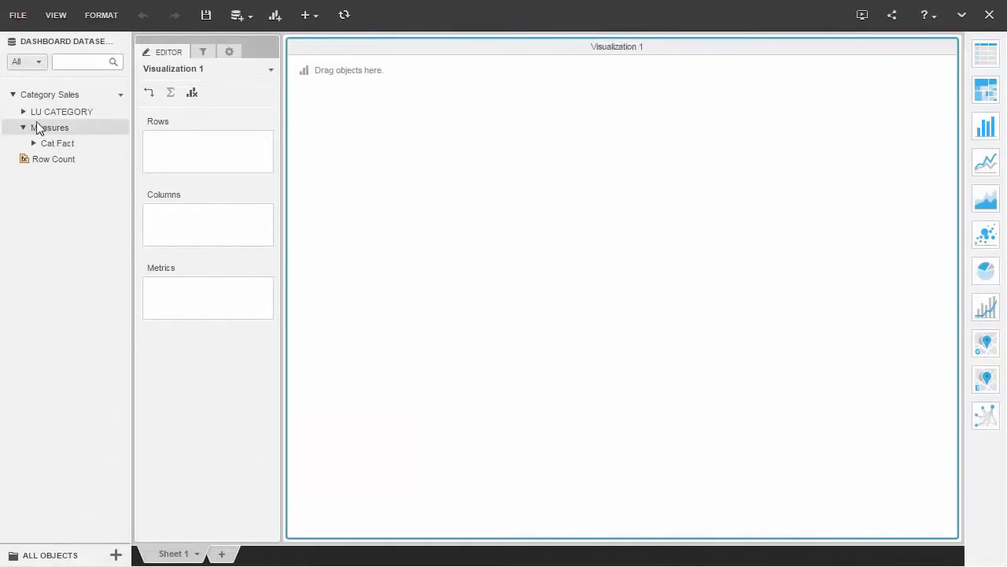
- Build a grid with the cube's Category attribute in the rows and Cost, Gross and Sales as metrics
left_click(22, 112)
left_click(34, 127)
left_click_drag(64, 165, 179, 150)
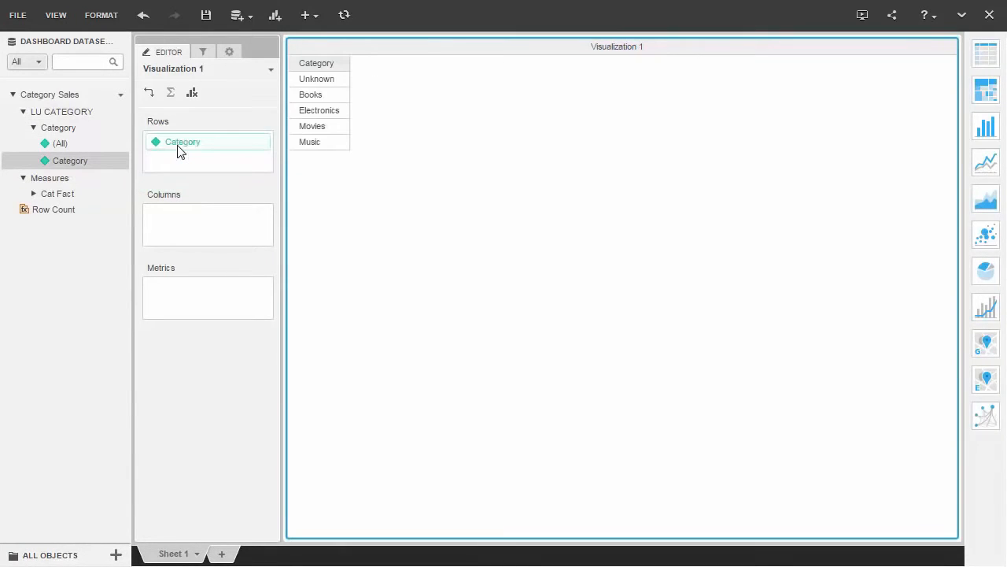
left_click(36, 195)
left_click_drag(43, 210, 195, 231)
left_click_drag(60, 232, 179, 309)
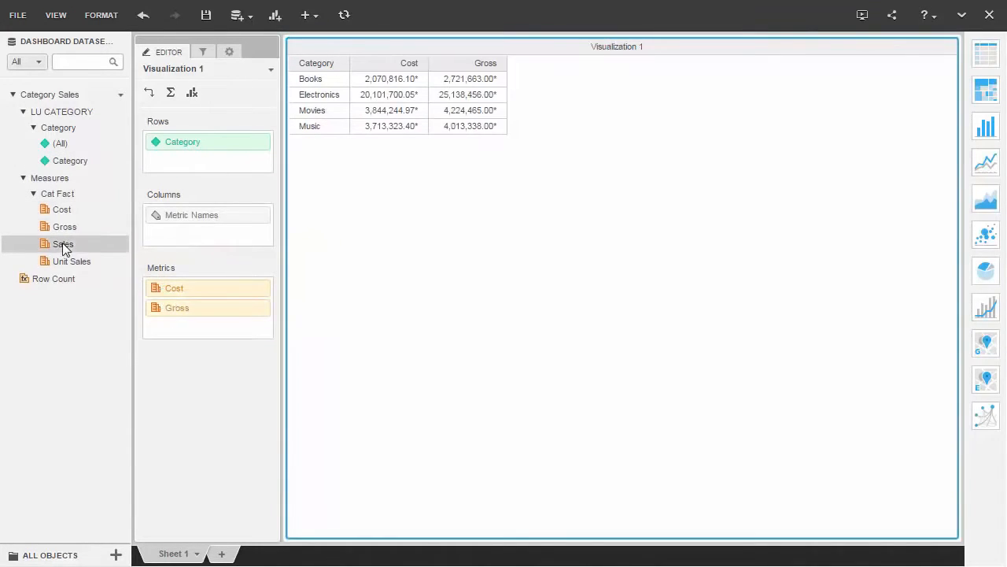
left_click_drag(64, 249, 173, 329)
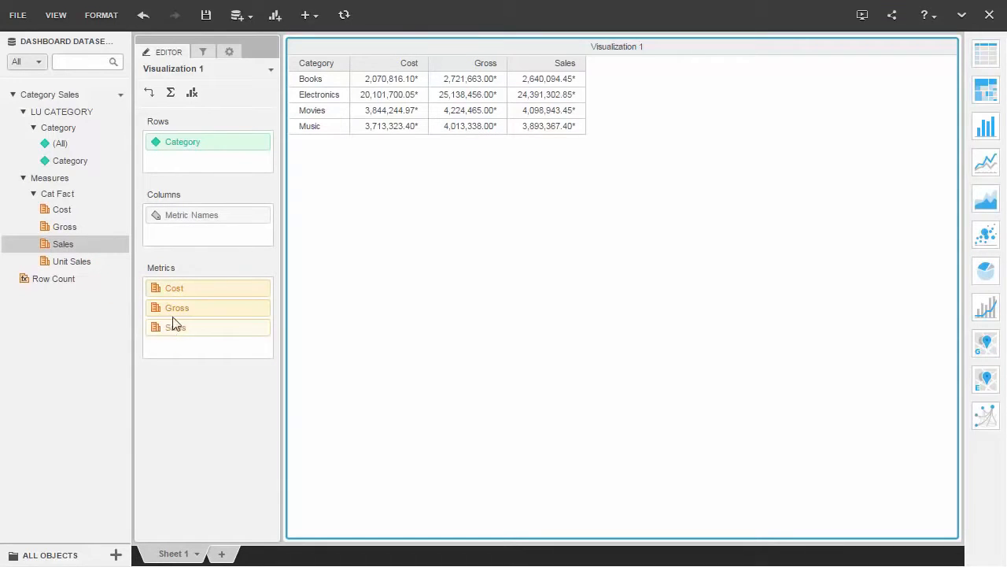
- Upload the Sales Channels - MicroStrategy Tutorial Excel file from disk as a new dataset and prepare the data of Sheet1
left_click(242, 20)
left_click(260, 40)
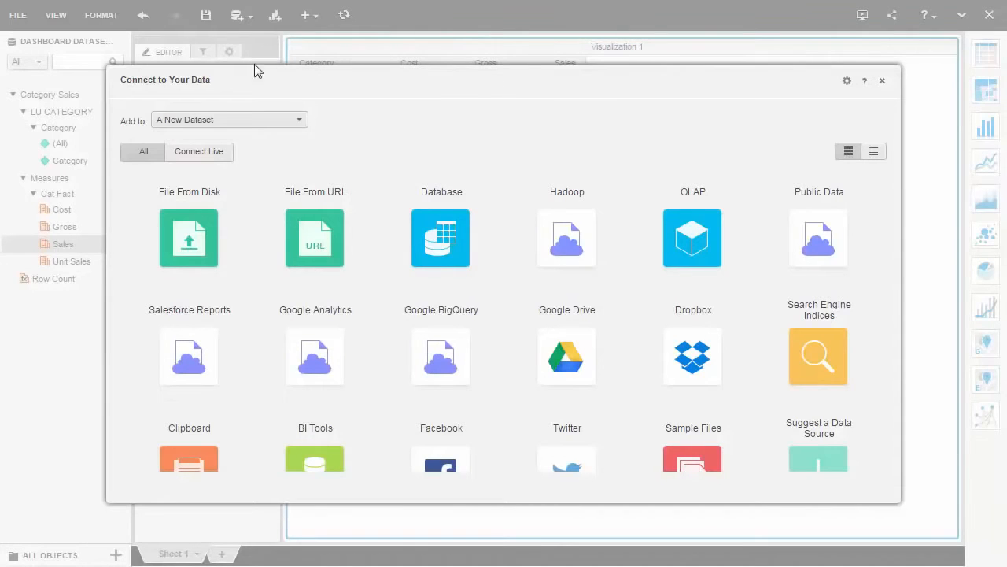
left_click(198, 244)
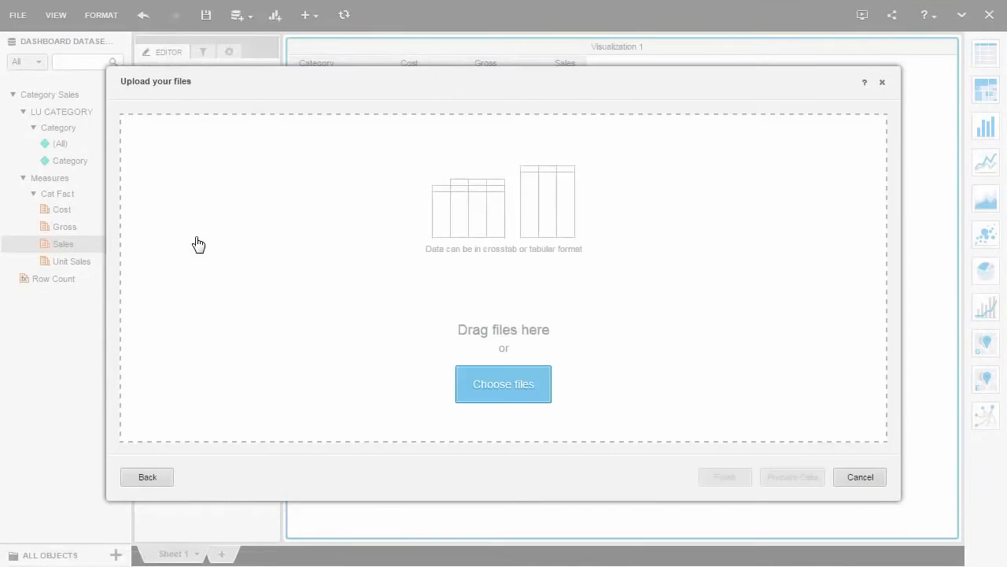
left_click(527, 384)
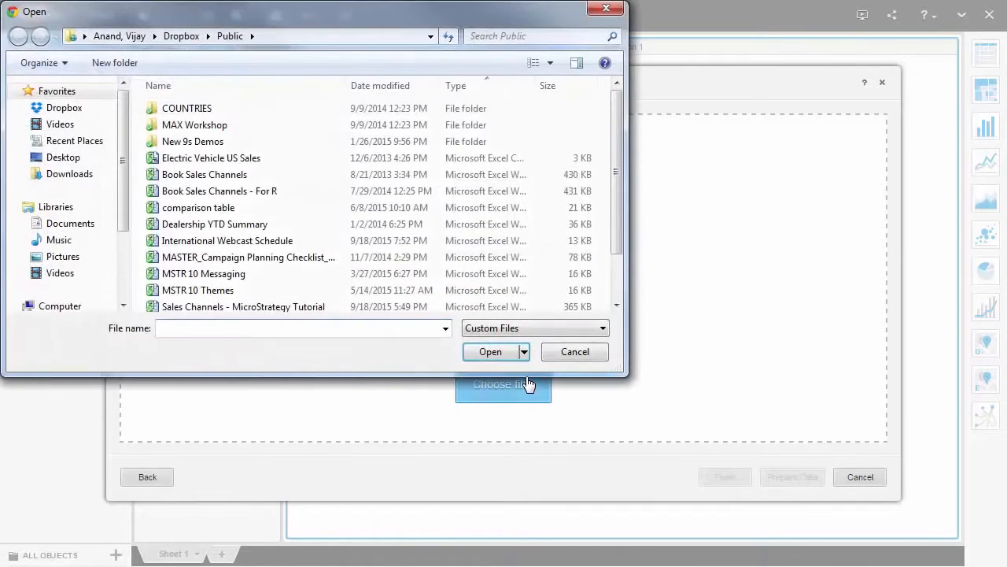
left_click(308, 306)
left_click(494, 352)
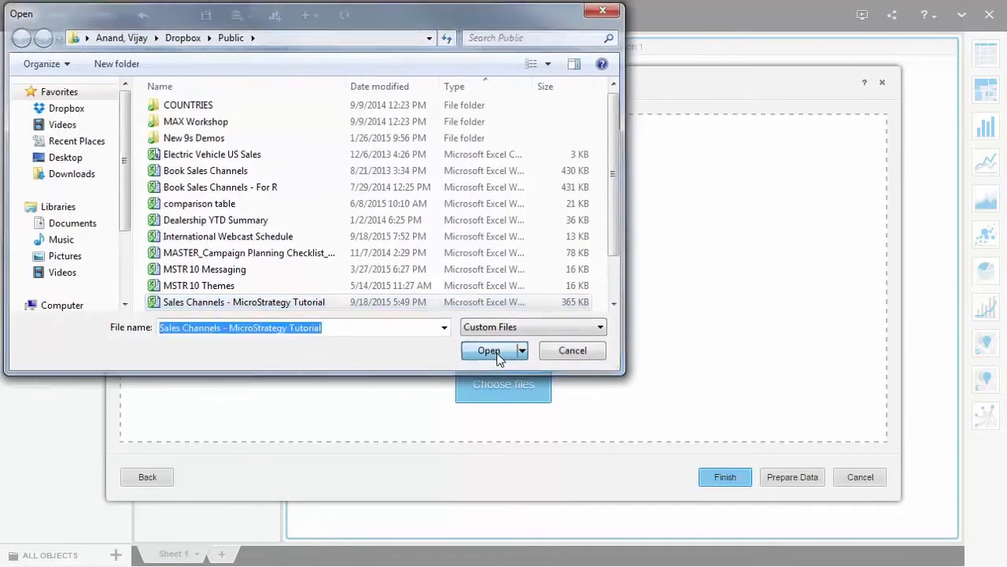
left_click(816, 476)
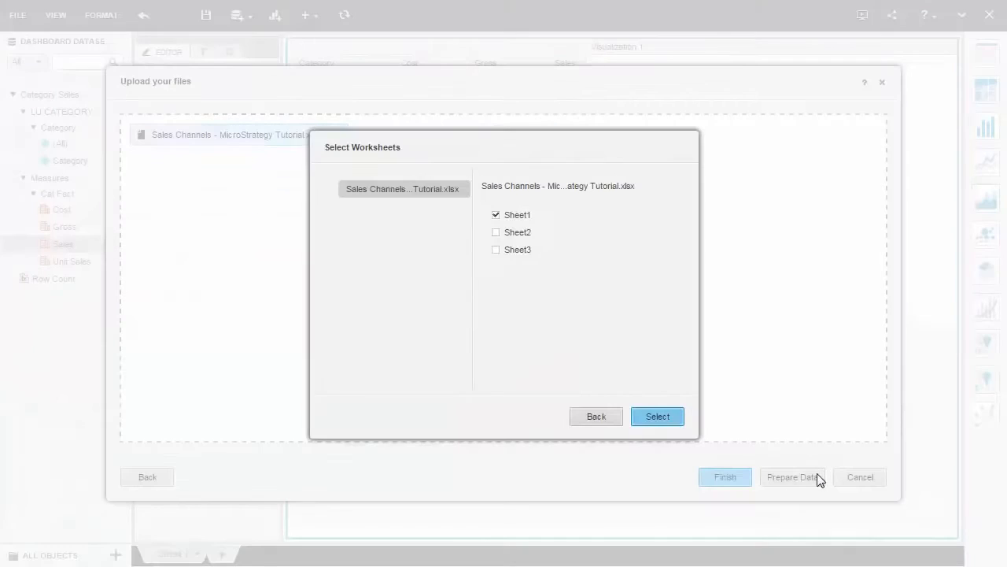
left_click(674, 422)
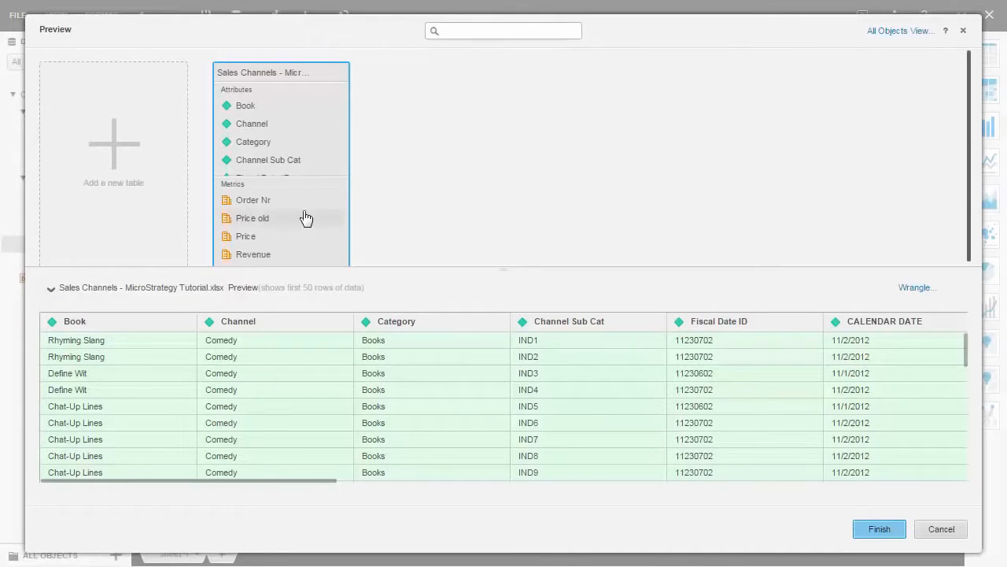
- Convert Order Nr to an attribute and Item Qty to a metric, and finish the Sales Channels import
left_click_drag(297, 200, 298, 165)
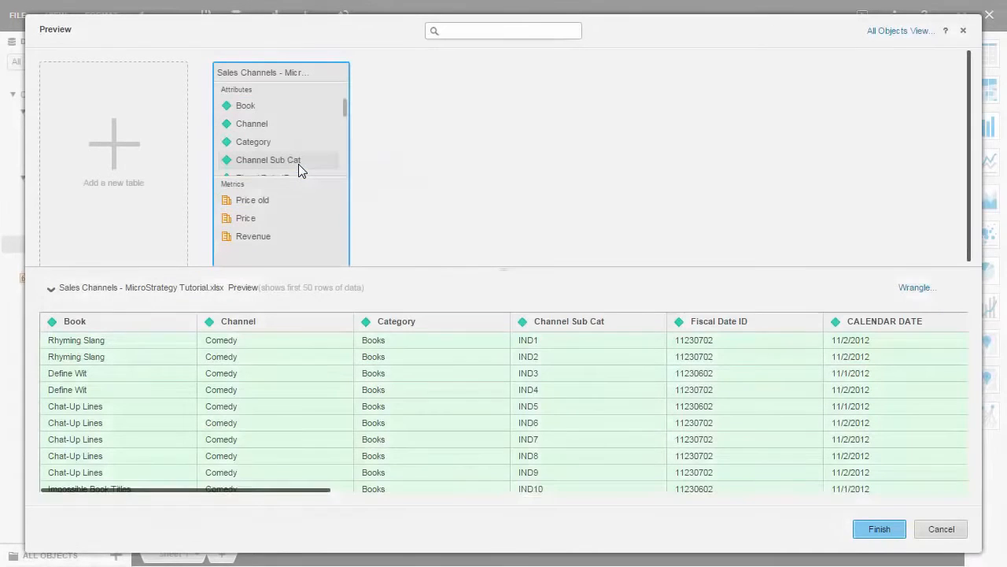
scroll(298, 164, "down", 3)
left_click_drag(259, 126, 288, 205)
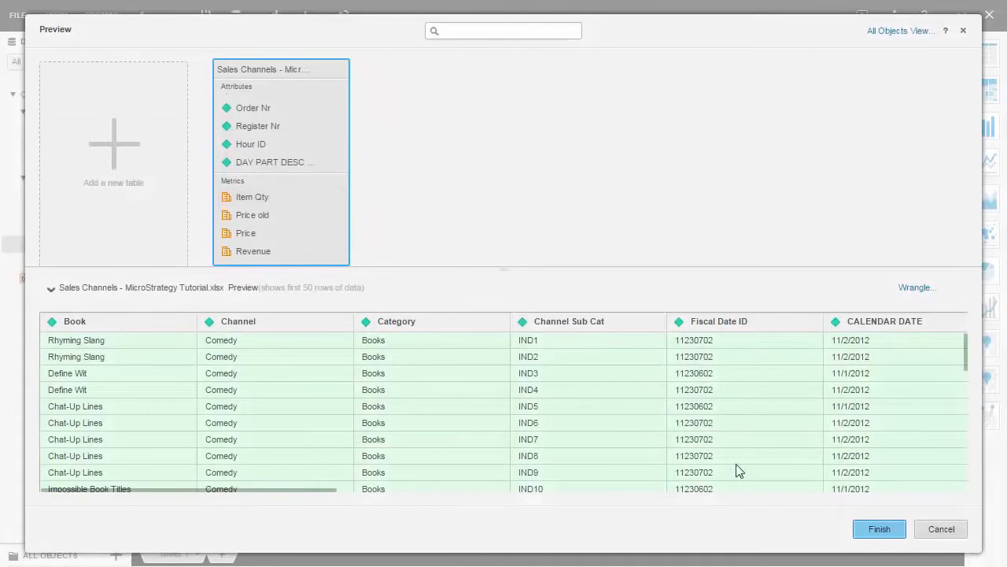
left_click(879, 532)
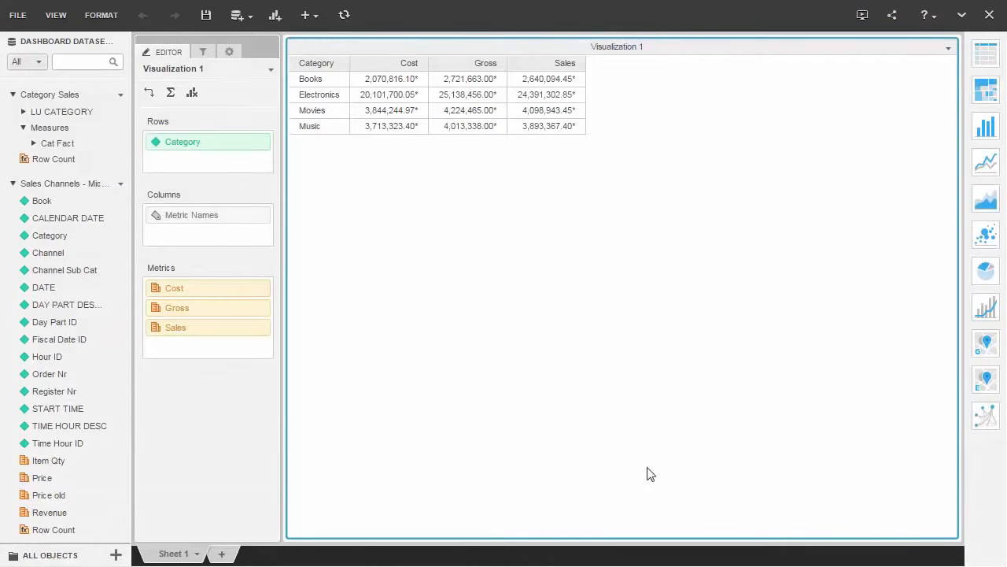
- Link the Category attribute of the Sales Channels dataset to the Category attribute of the Category Sales dataset
right_click(113, 236)
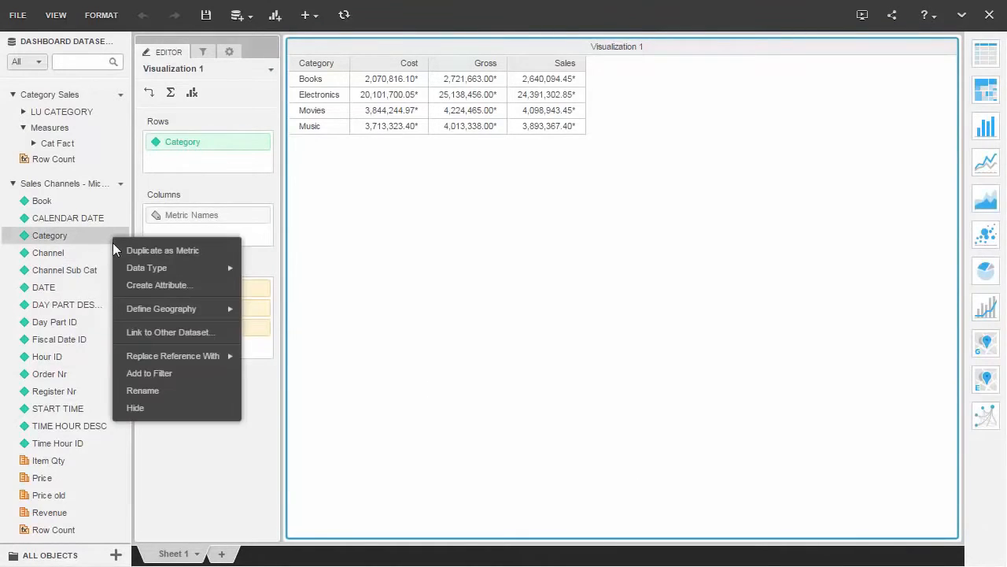
left_click(175, 334)
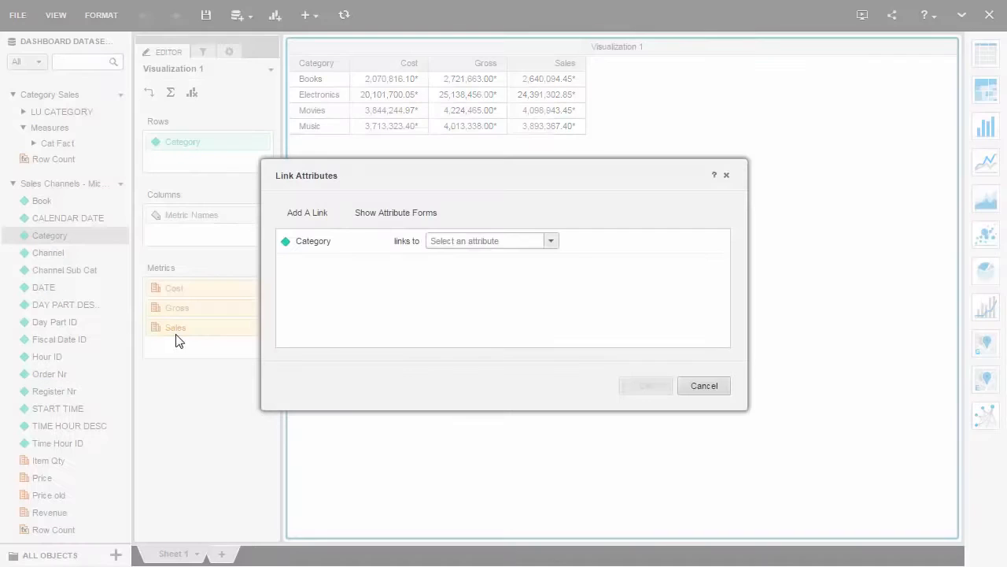
left_click(552, 244)
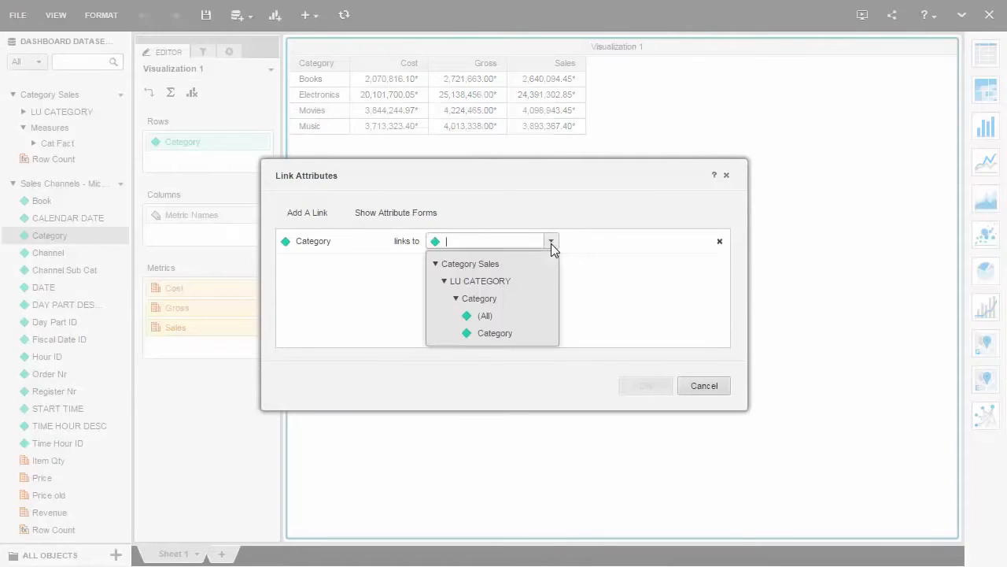
left_click(520, 328)
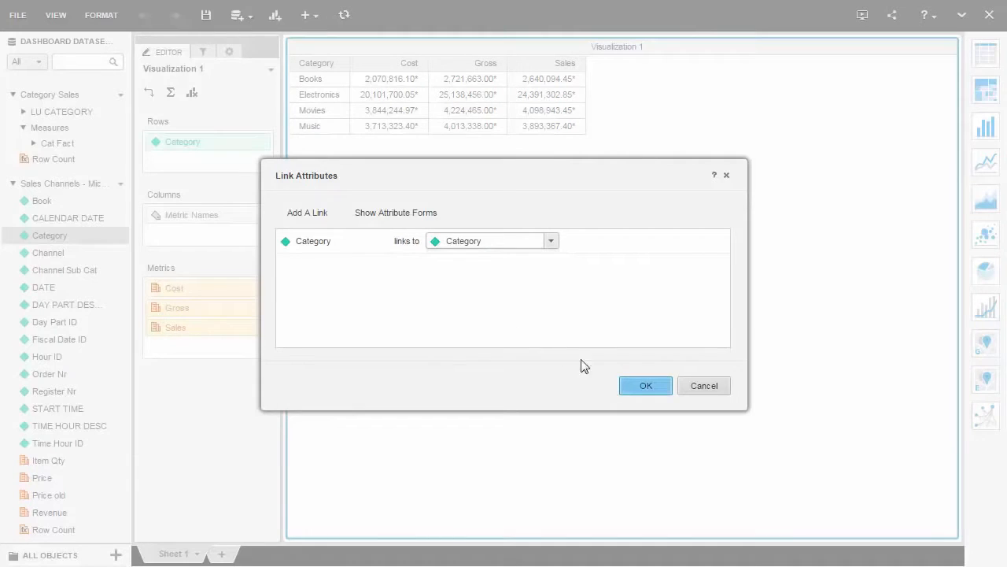
left_click(645, 385)
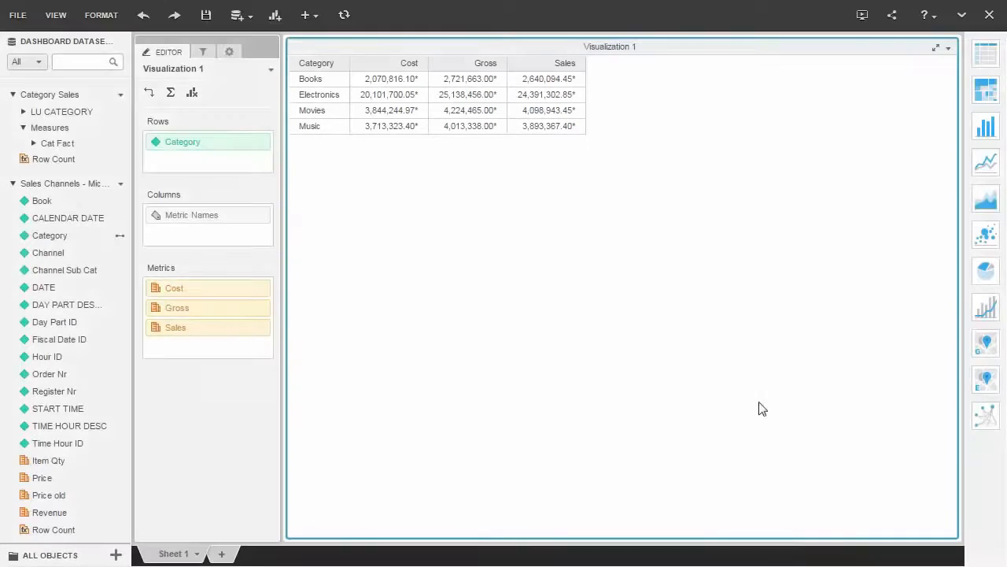
- Add a new sheet and build a heat map of Price by Category and Channel from the Sales Channels dataset
left_click(222, 553)
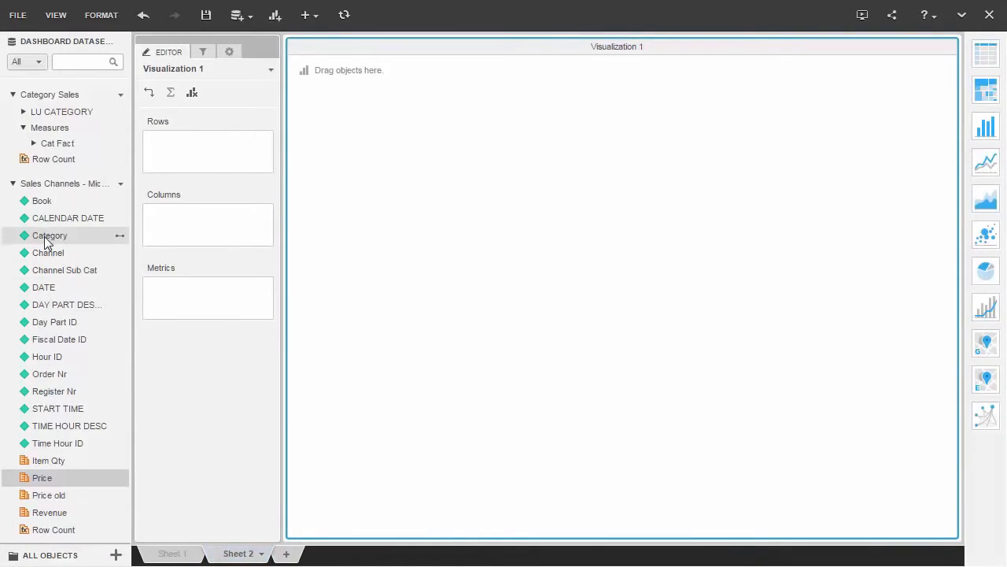
left_click_drag(44, 236, 187, 162)
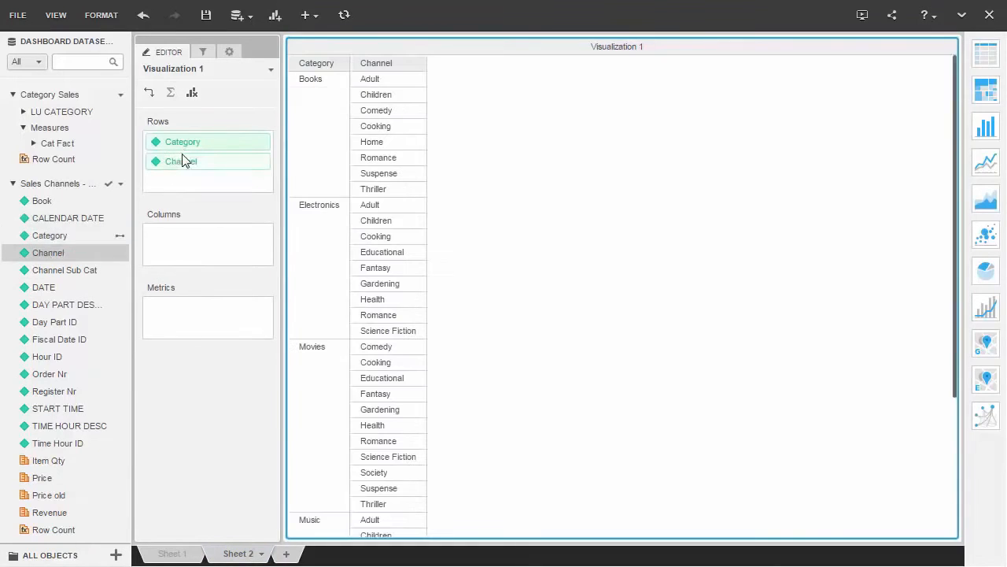
left_click_drag(42, 477, 167, 331)
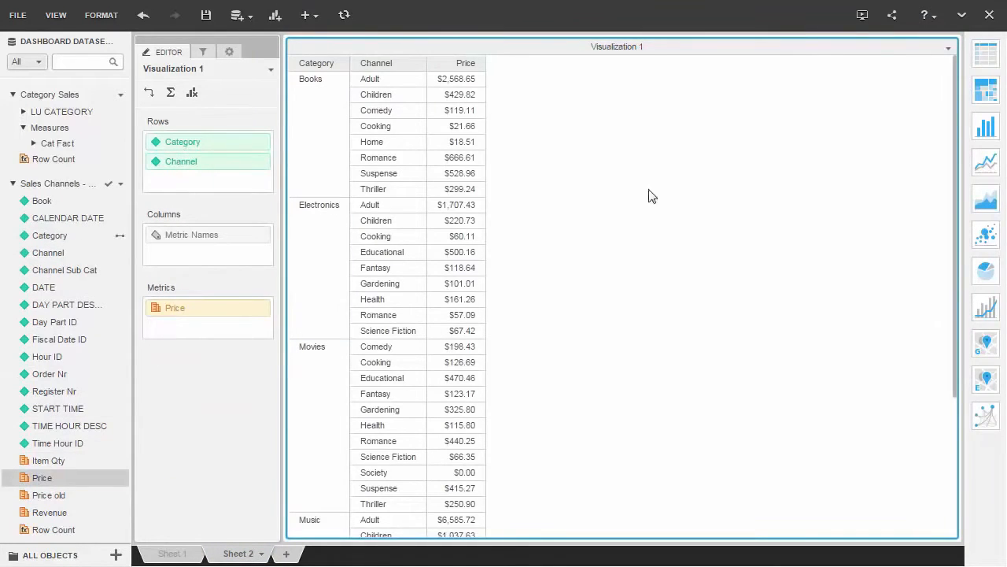
left_click(984, 93)
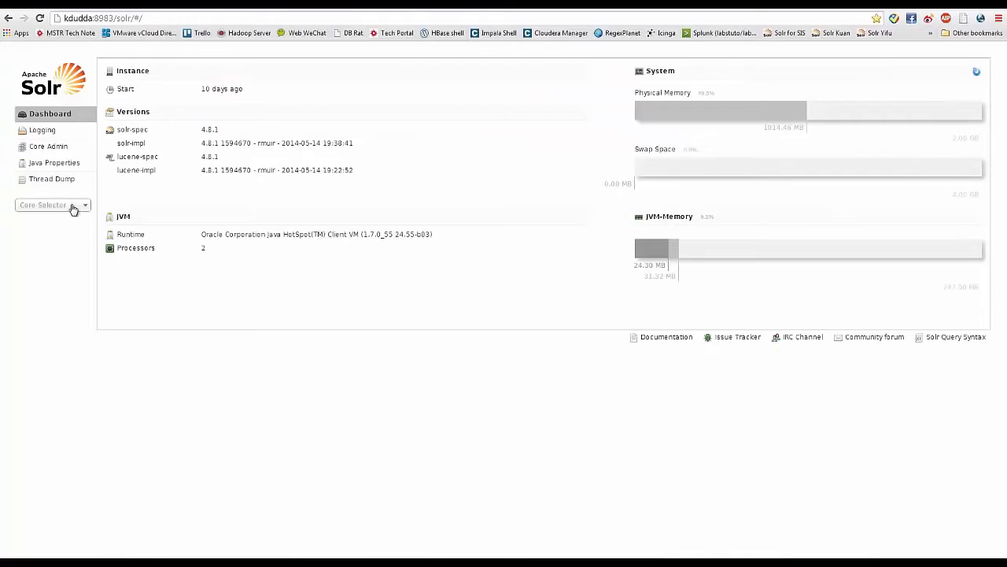
- Switch to the Apache Solr admin page, open the query page of the dsserror core and copy the Solr server address
left_click(73, 206)
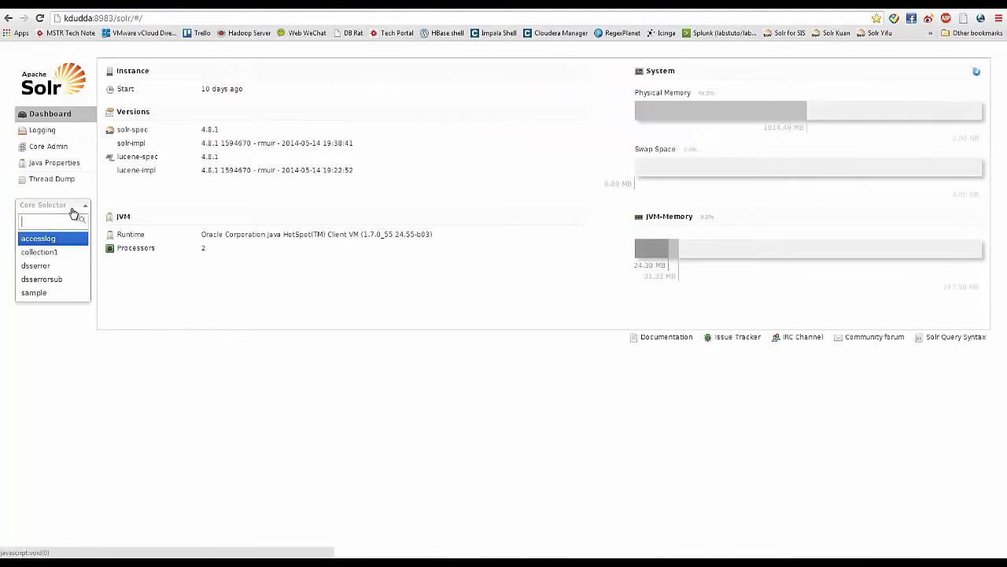
left_click(55, 264)
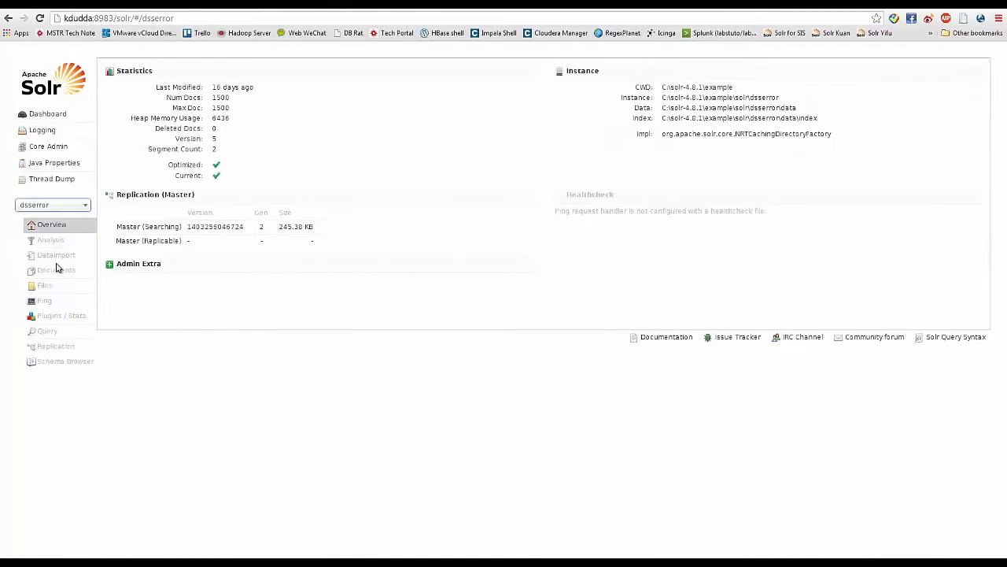
left_click(47, 331)
left_click_drag(132, 17, 55, 19)
key("ctrl+c")
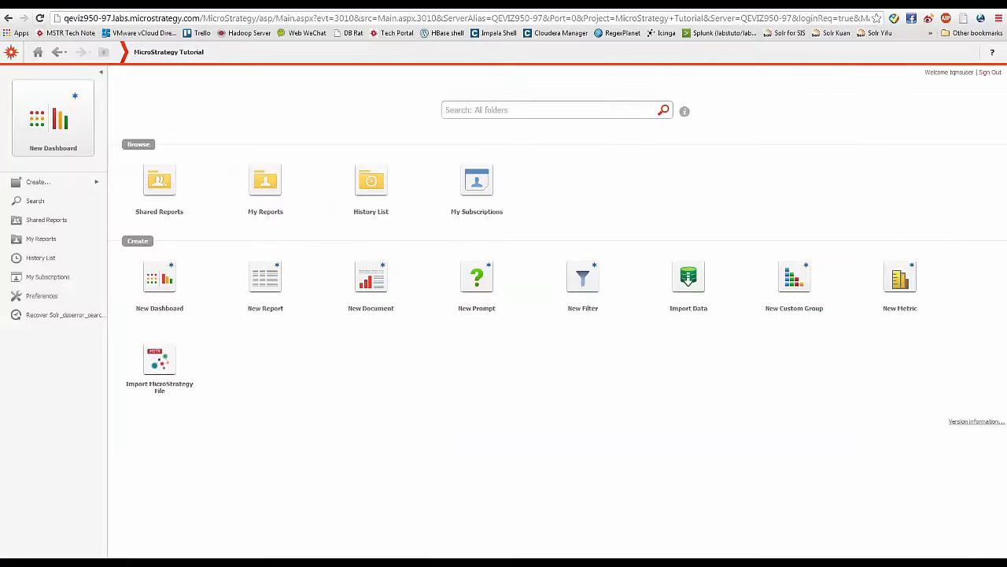
- Switch to MicroStrategy Web and start a data import that uses Search as a Source
left_click(695, 285)
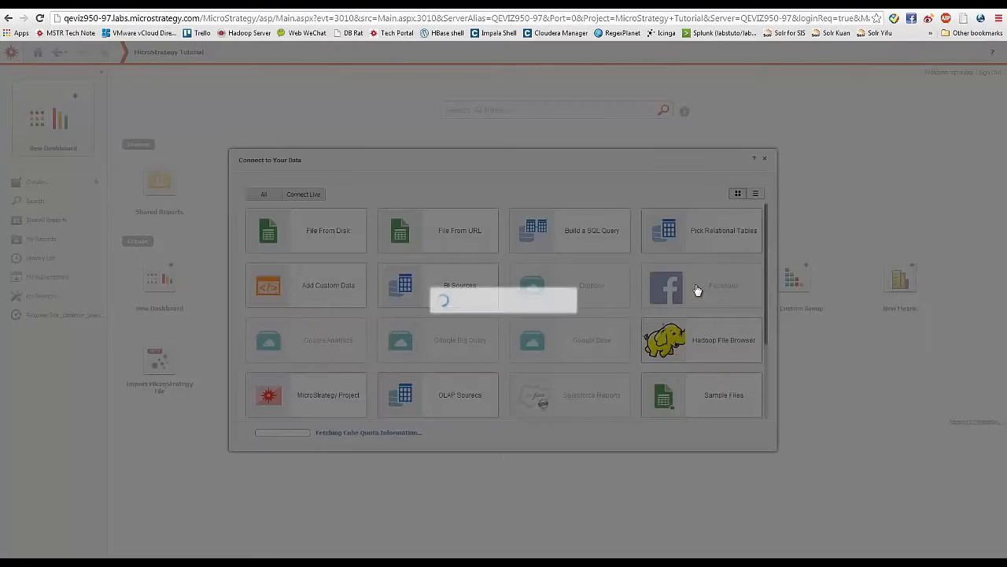
scroll(594, 306, "down", 2)
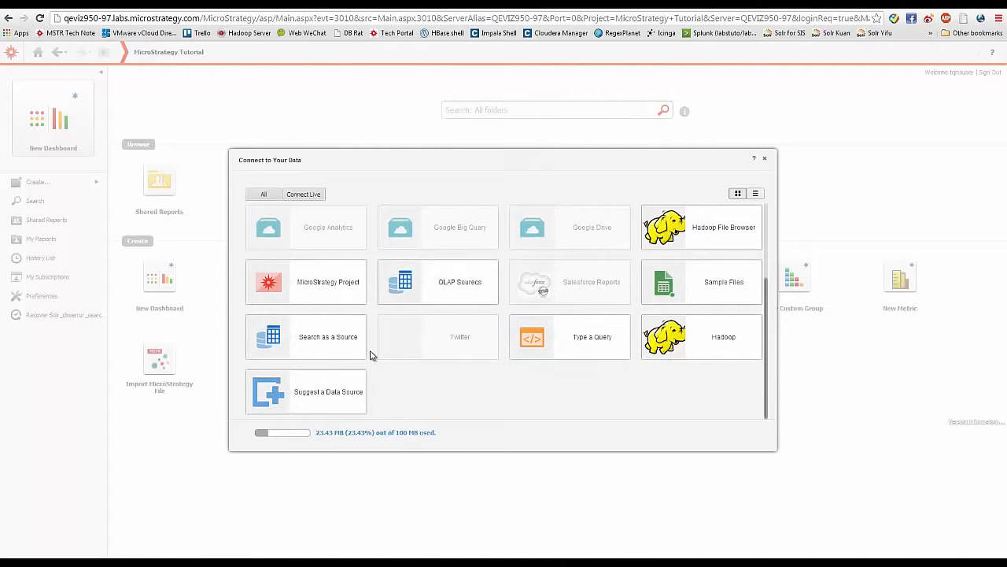
left_click(339, 342)
- Create a Solr Search data source named DemoData with the copied Solr address as its search server
left_click(329, 185)
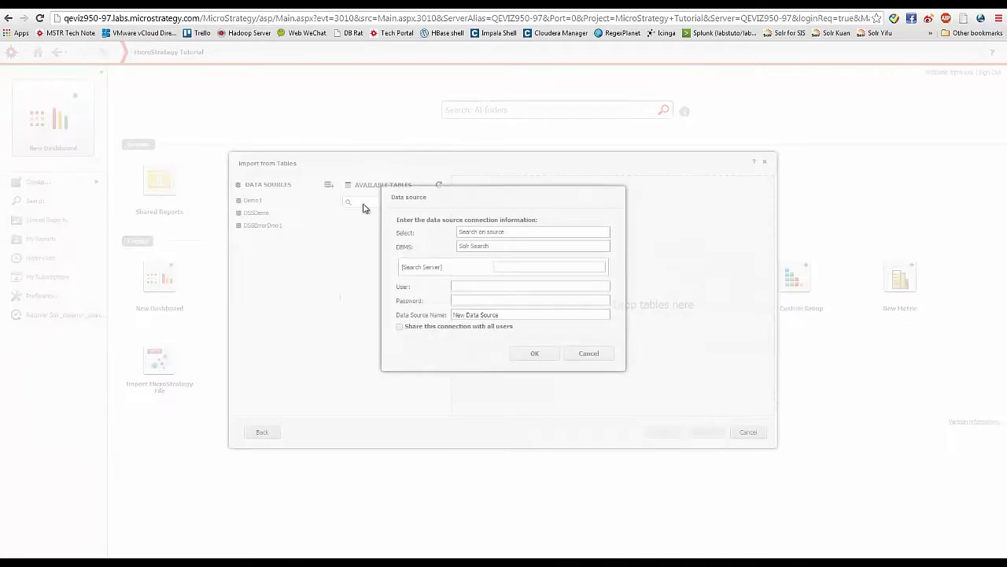
left_click(513, 265)
key("ctrl+v")
left_click_drag(499, 315, 422, 321)
type("Demo")
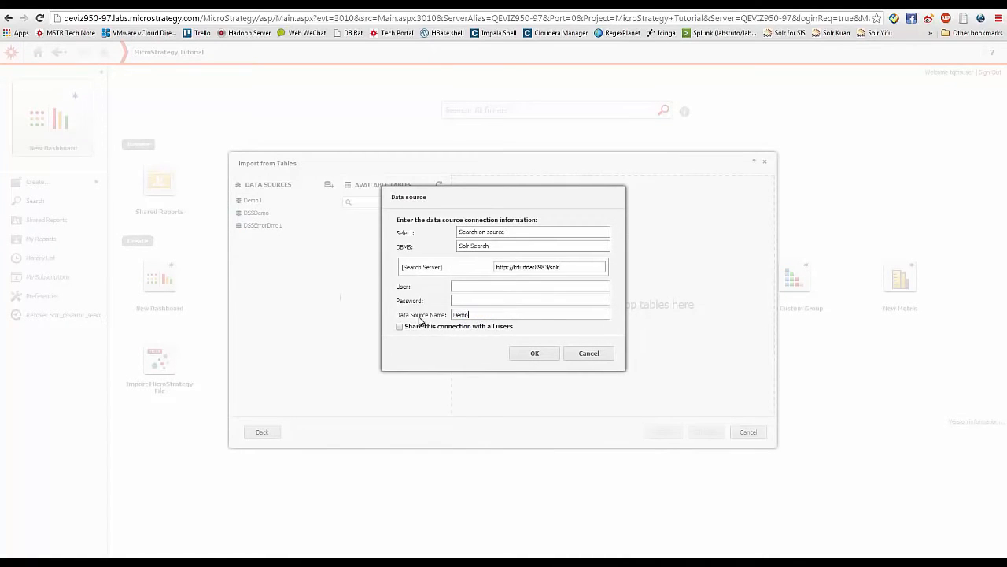
left_click(524, 353)
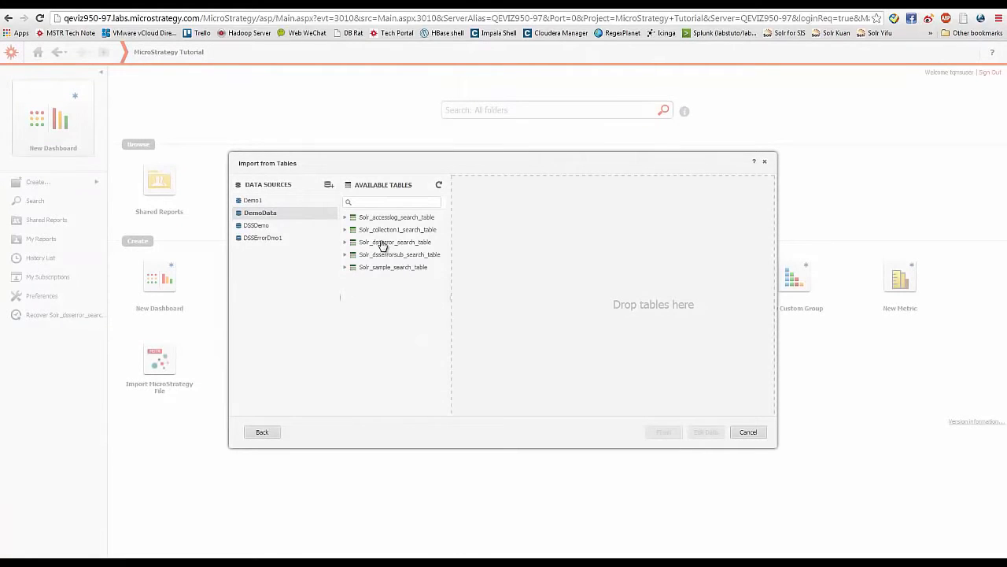
- Add Solr_dsserror_search_table to the import and open its data for editing
left_click_drag(381, 245, 522, 240)
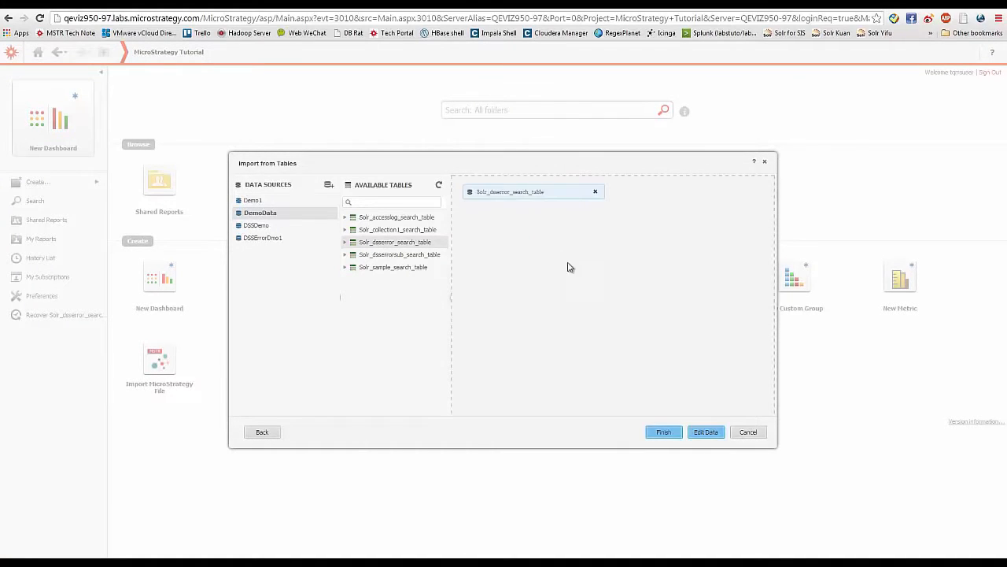
left_click(706, 432)
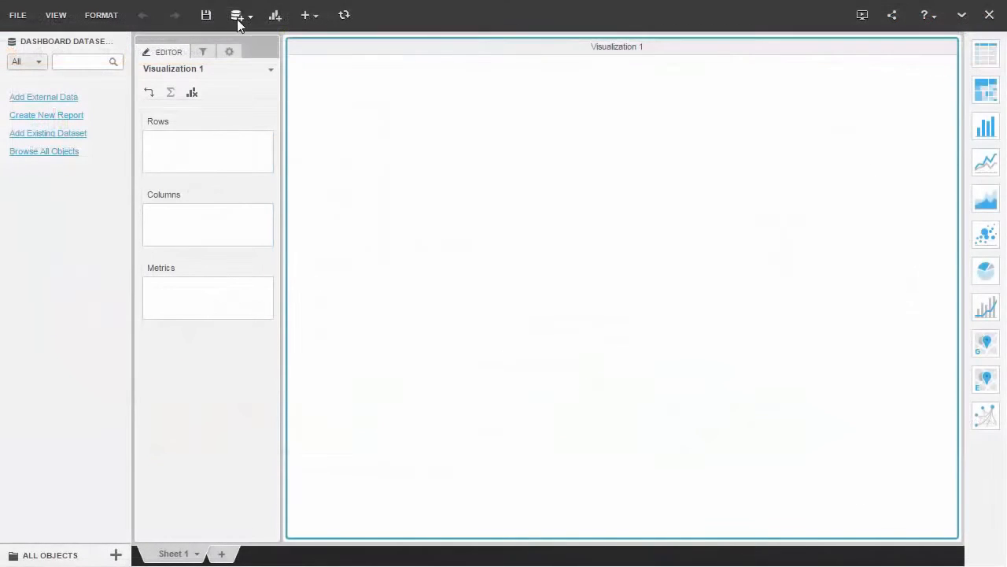
- In a new dashboard, start an external data import from Facebook and search for cocacola pages
left_click(244, 16)
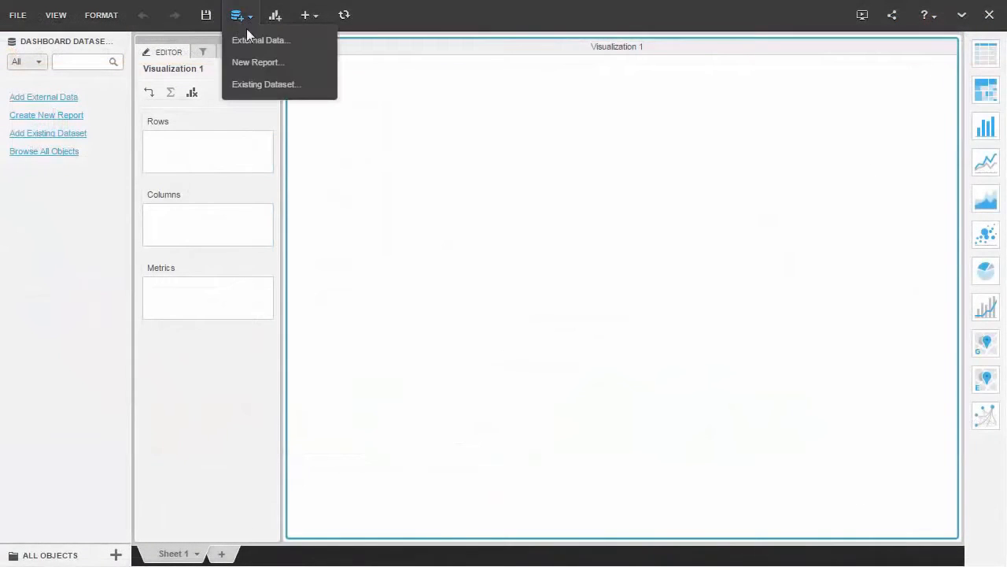
left_click(260, 41)
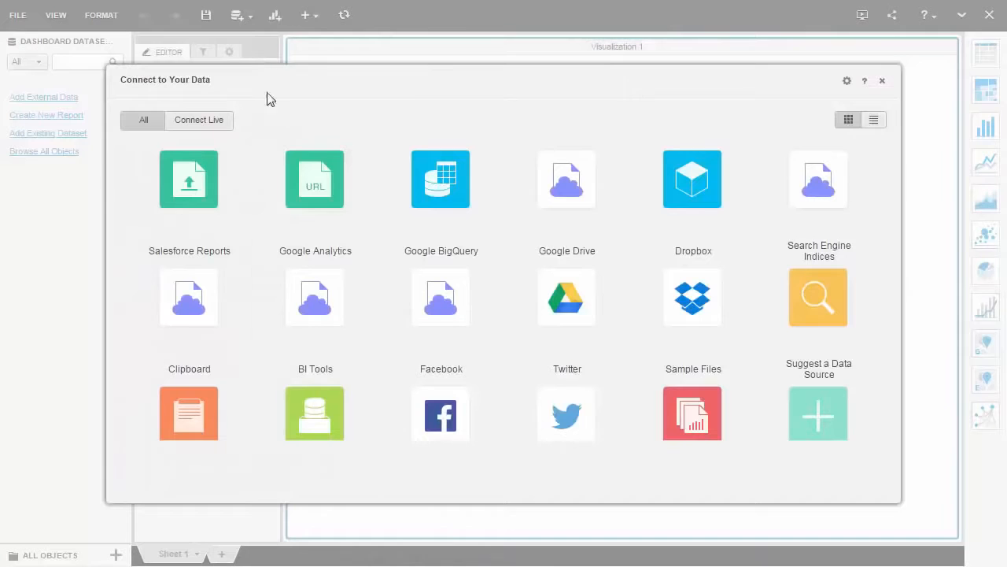
left_click(440, 433)
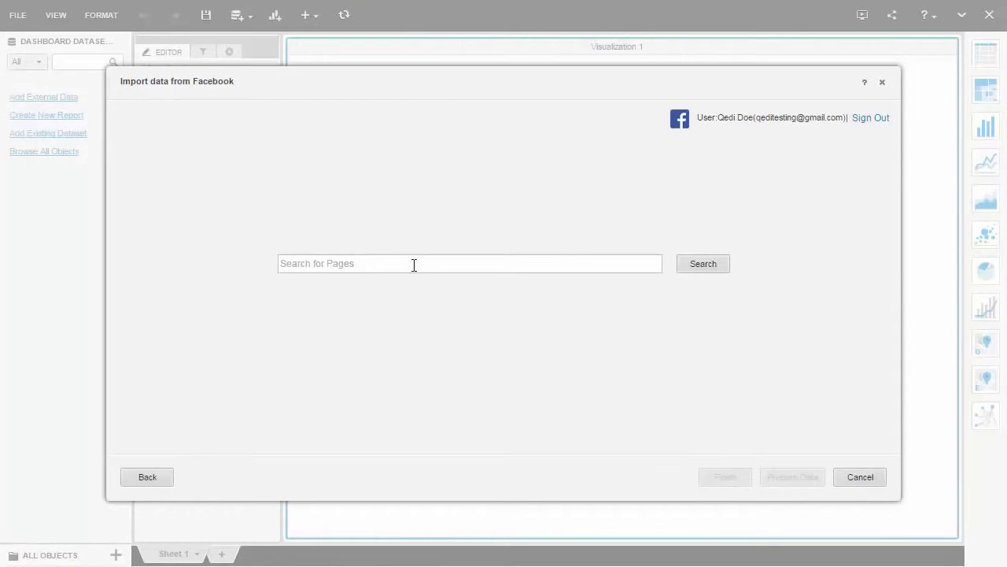
type("cocacola")
left_click(697, 266)
- Select the main Coca-Cola page and filter its post data by date to Last N Weeks with N = 1
mouse_move(245, 239)
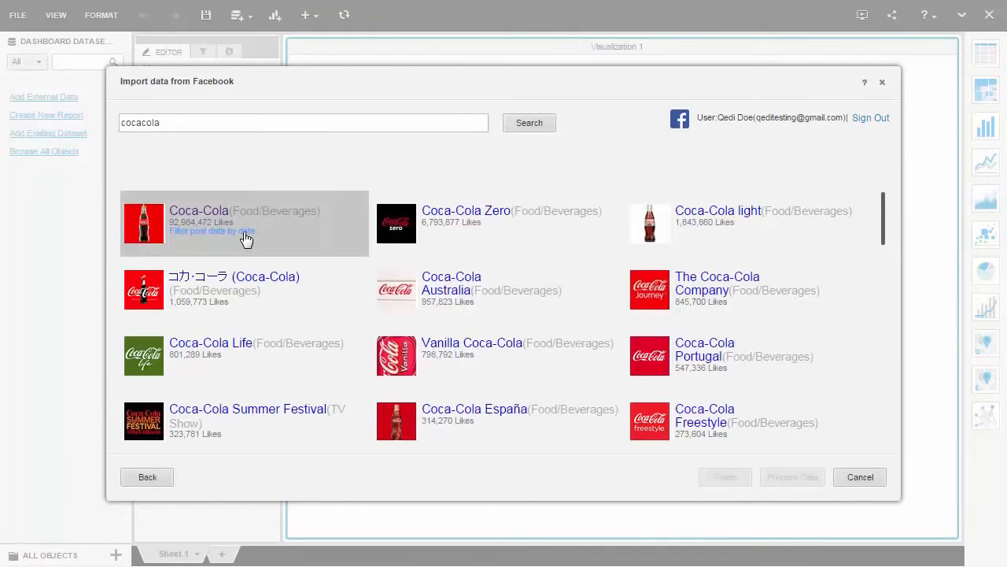
left_click(246, 238)
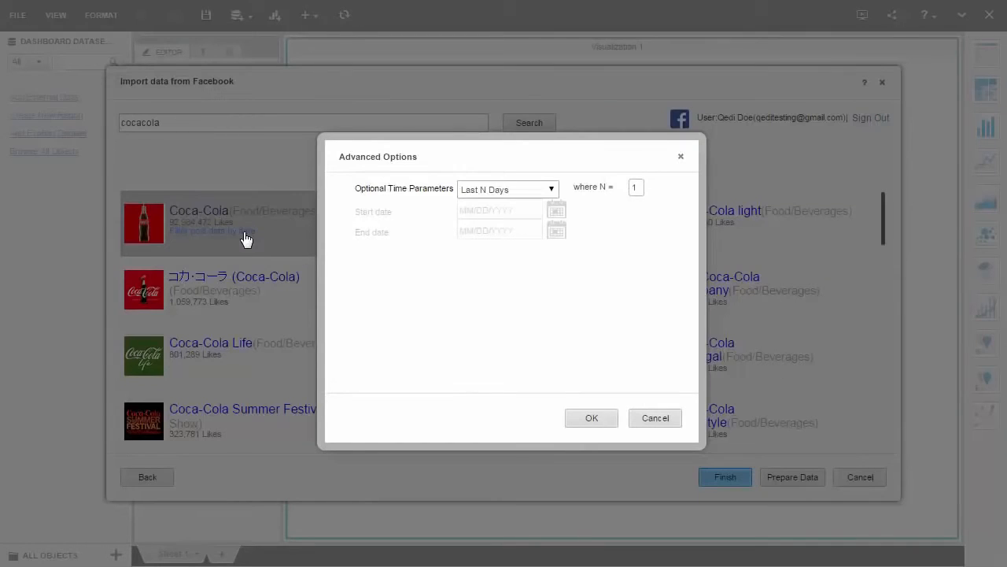
left_click(550, 189)
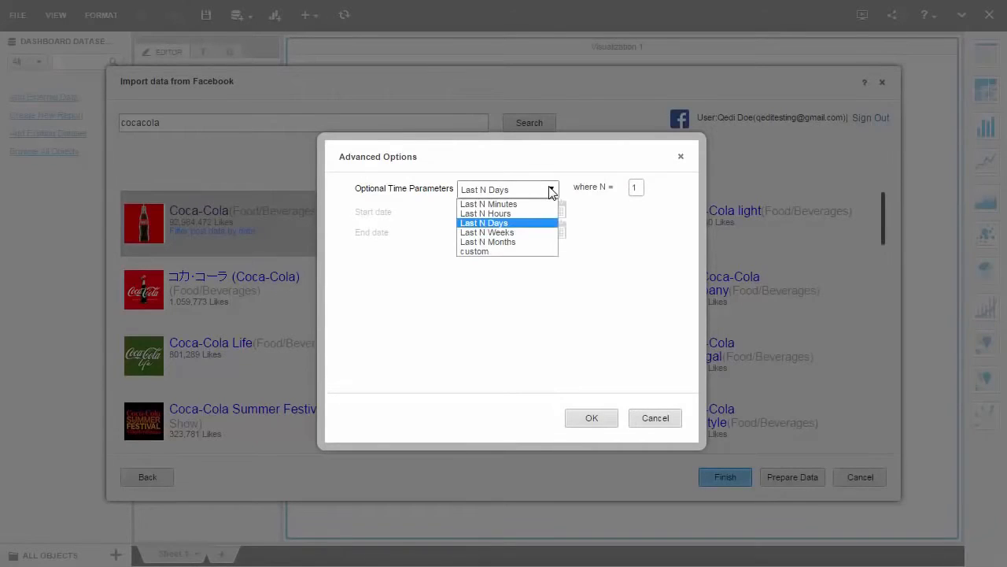
left_click(532, 233)
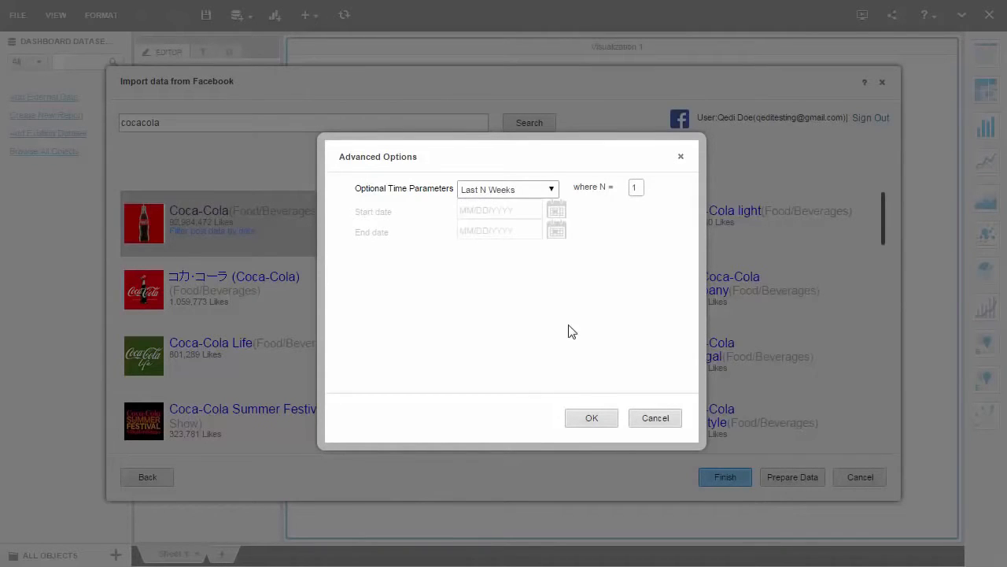
left_click(592, 418)
- Prepare the Coca-Cola page data, select Posts.id in the Coca-Cola Posts table and finish the import
left_click(787, 480)
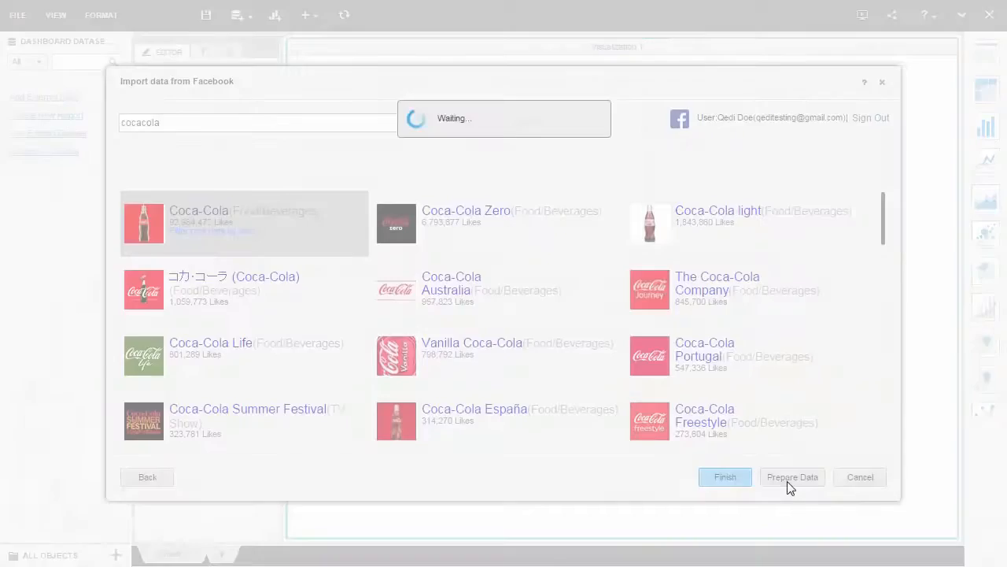
left_click(409, 110)
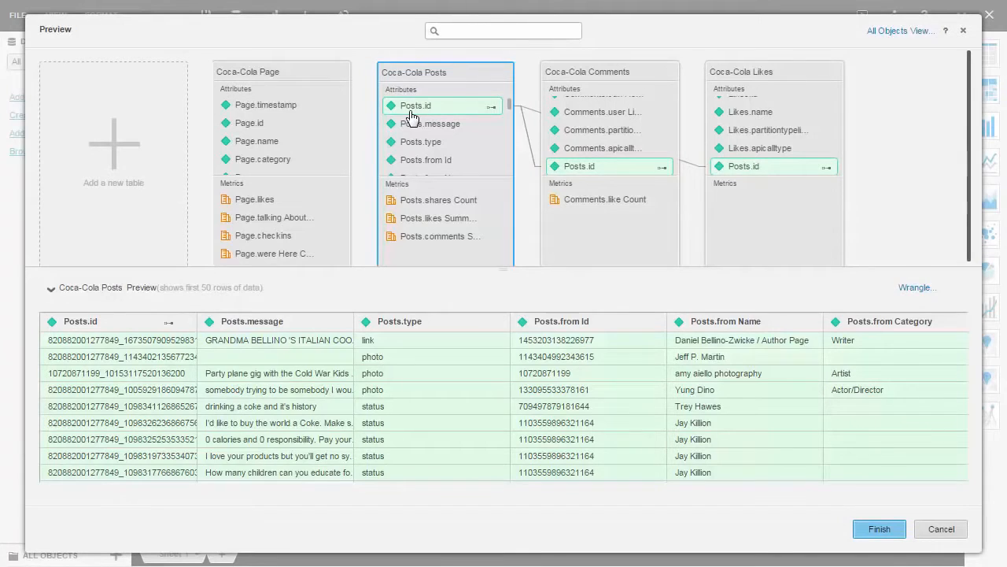
left_click(878, 529)
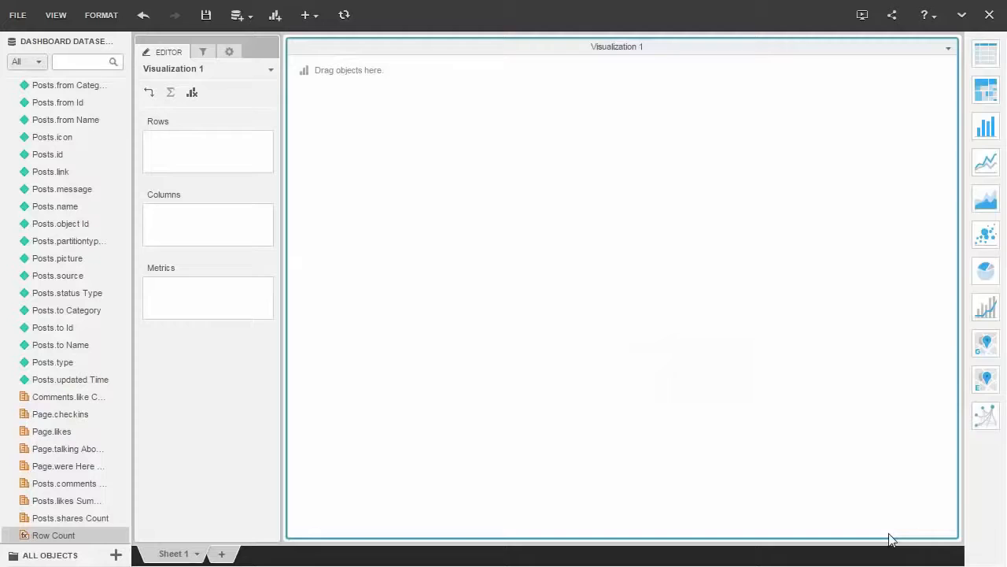
- Build a grid with Posts.message in the rows and Posts.likes Summary Total Count as the metric
left_click_drag(85, 188, 165, 158)
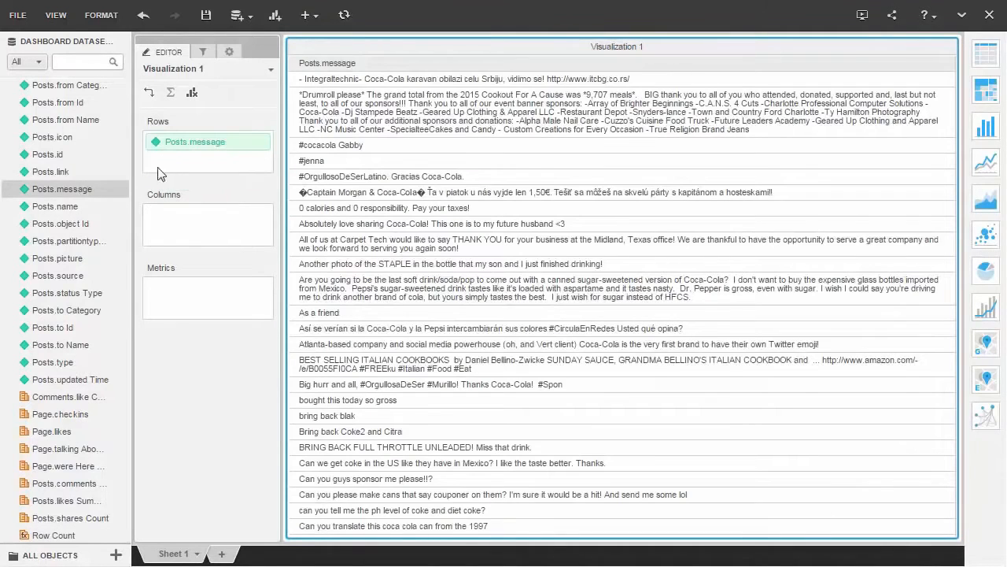
left_click_drag(63, 498, 189, 313)
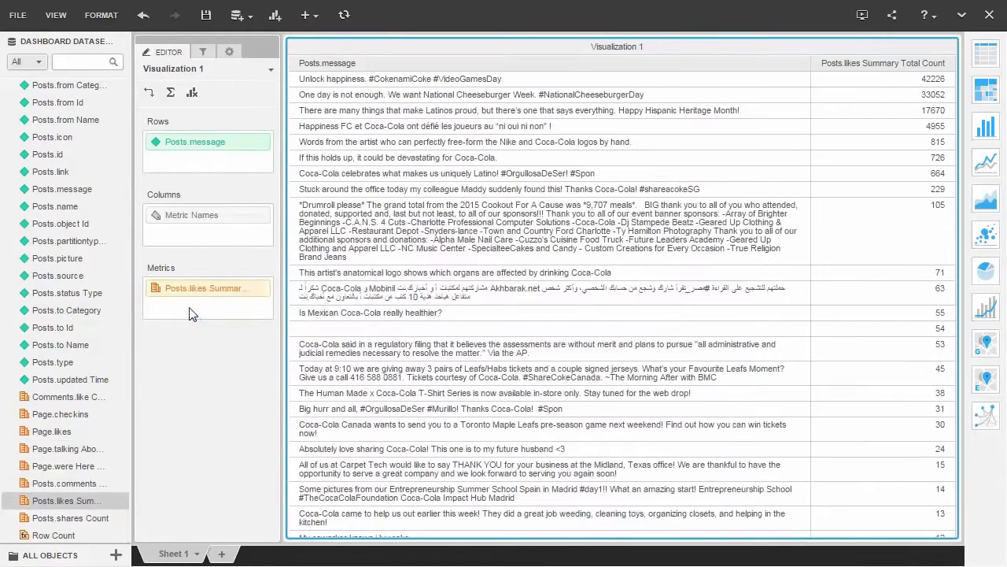
- Start a new external data import from Twitter for #coke with 2000 rows of latest tweets
left_click(242, 22)
left_click(251, 41)
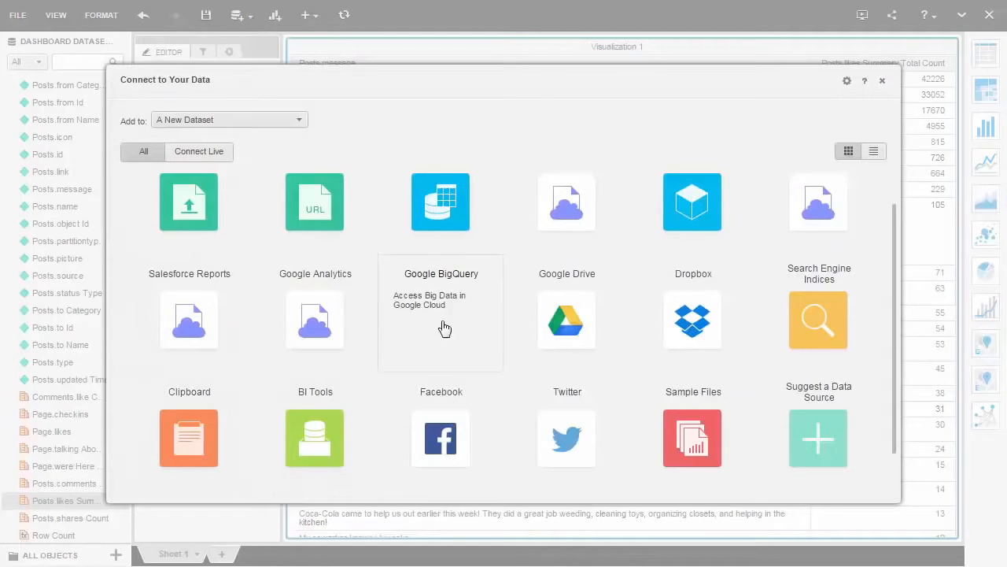
left_click(567, 468)
left_click(457, 263)
type("#coke")
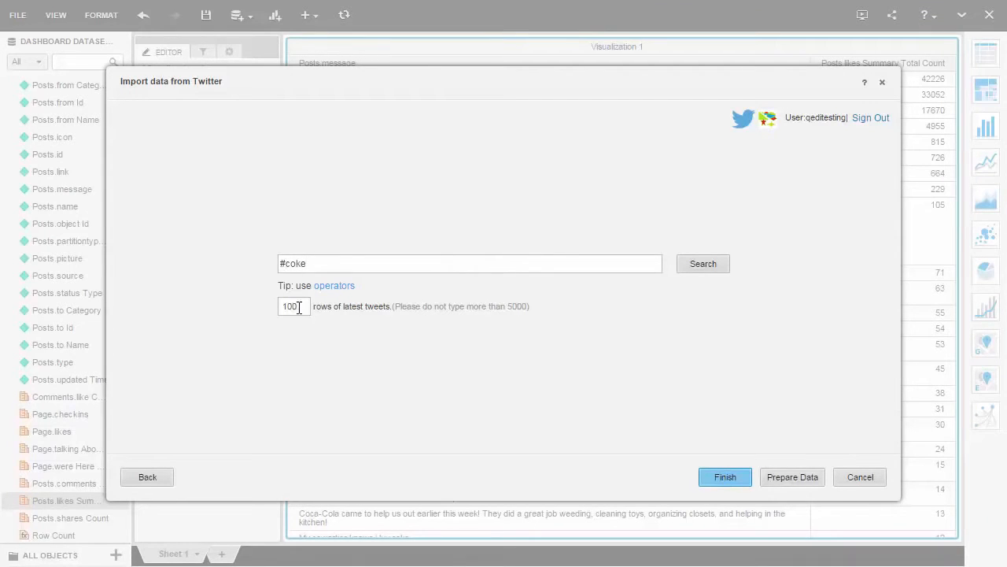
left_click_drag(299, 307, 259, 302)
- Look up the available Twitter search operators, close the list and complete the #coke Twitter import
left_click(320, 289)
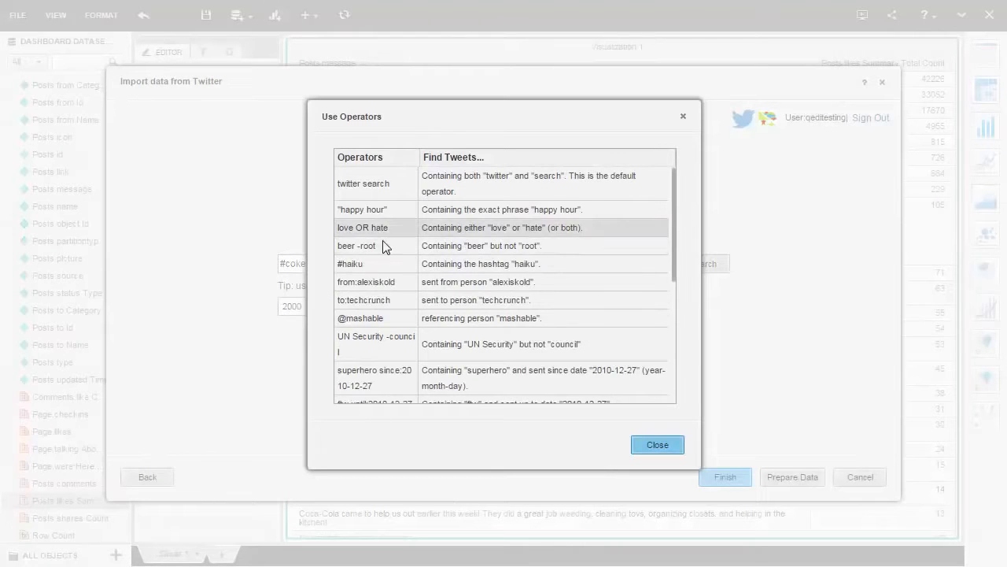
left_click(657, 446)
left_click(862, 479)
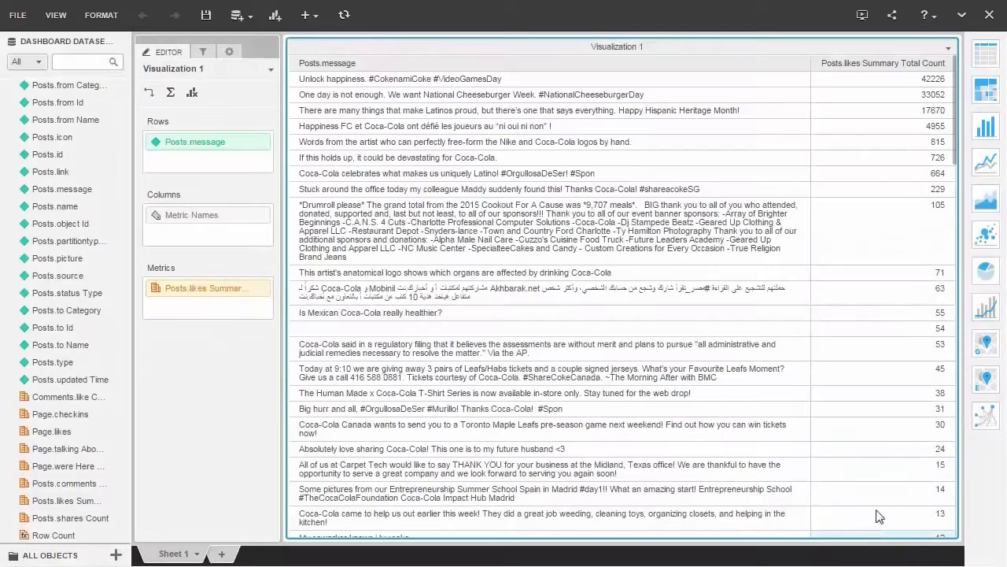
- Add a second visualization as a heat map grouped by the Twitter dataset's Place.country and colored by User Favourites Count
left_click(274, 15)
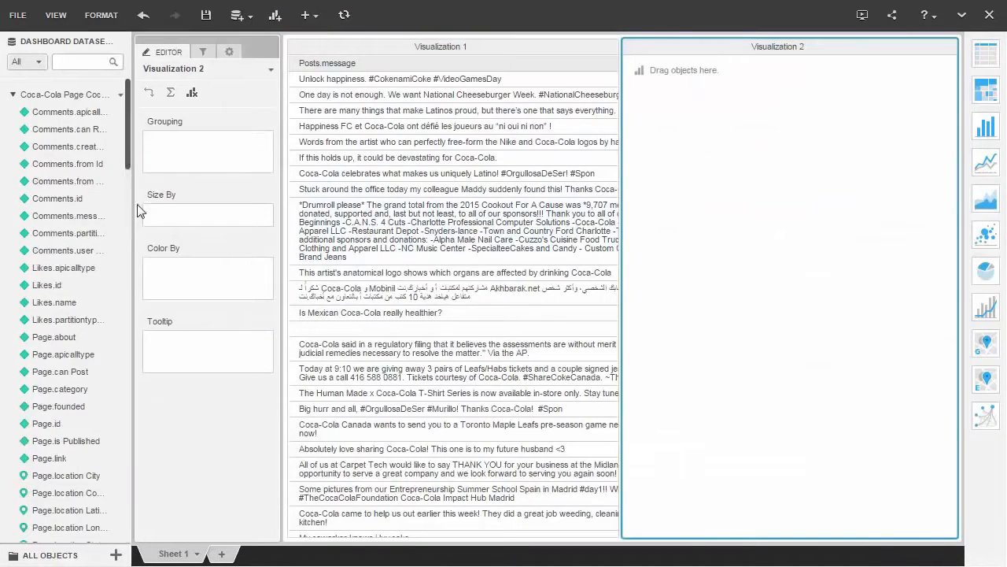
scroll(103, 356, "down", 10)
scroll(102, 357, "down", 5)
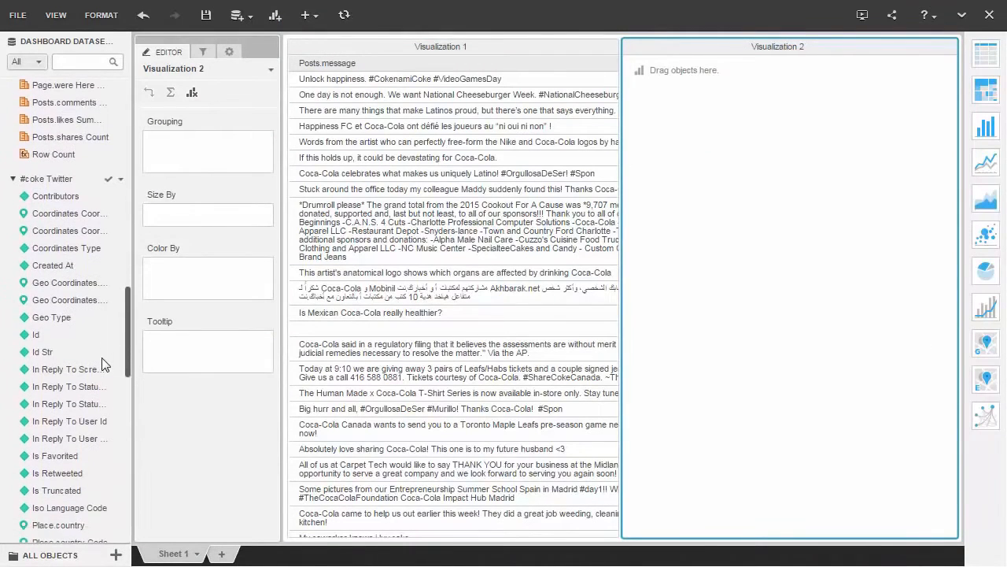
left_click_drag(56, 394, 173, 150)
left_click_drag(128, 336, 112, 545)
left_click_drag(87, 468, 205, 271)
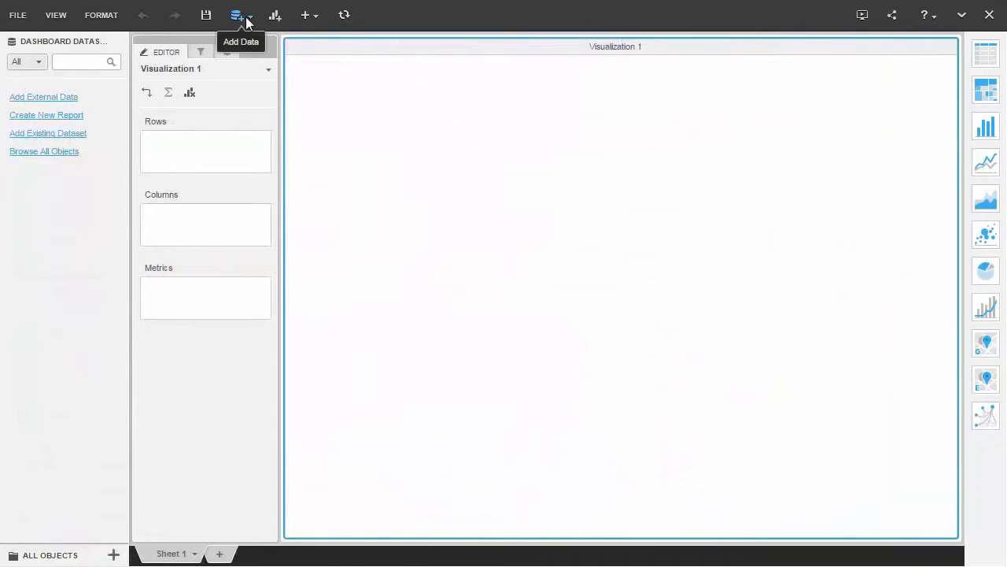
- Open the external data sources in a new dashboard and browse the full list of database types
left_click(247, 22)
left_click(268, 40)
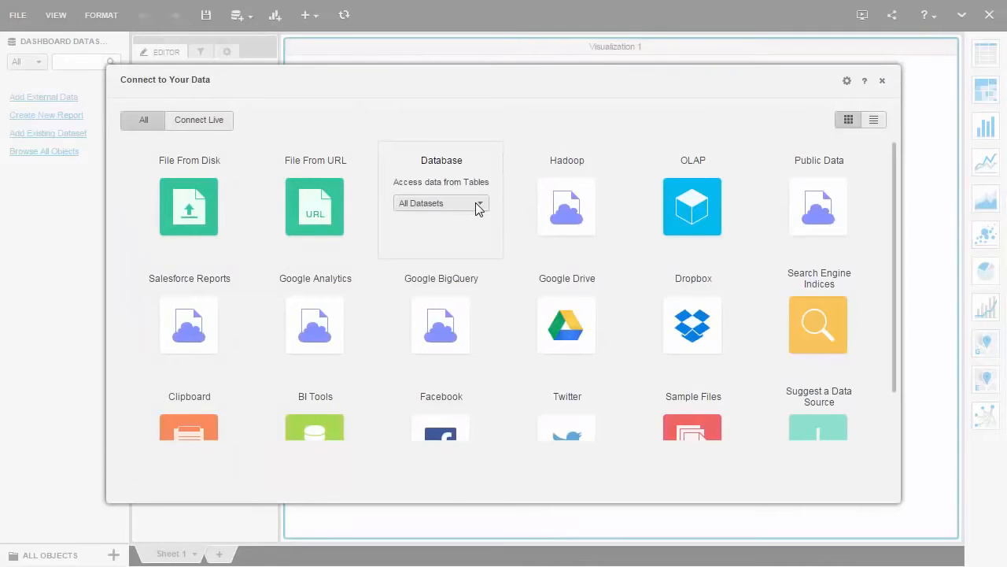
left_click(478, 204)
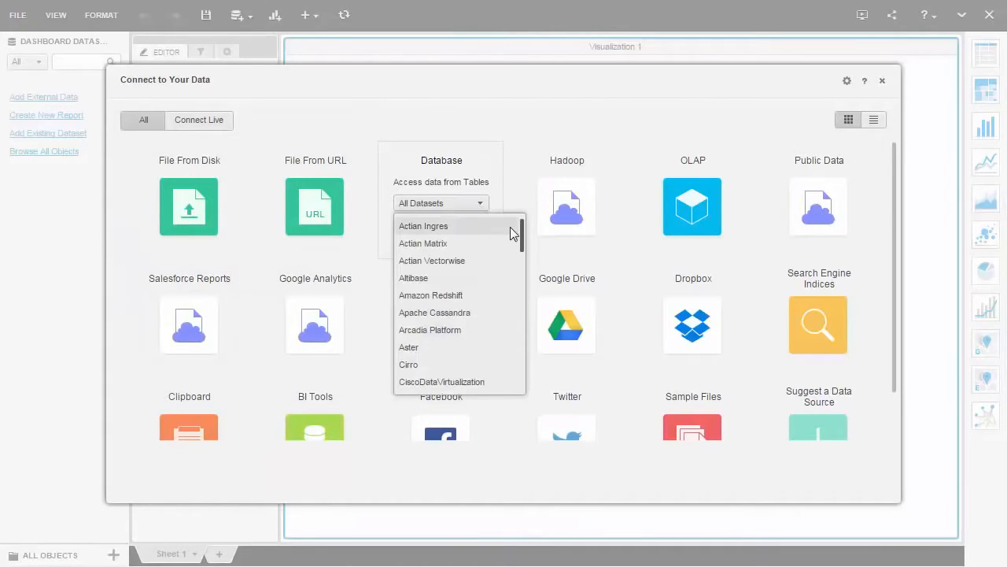
left_click_drag(522, 244, 506, 385)
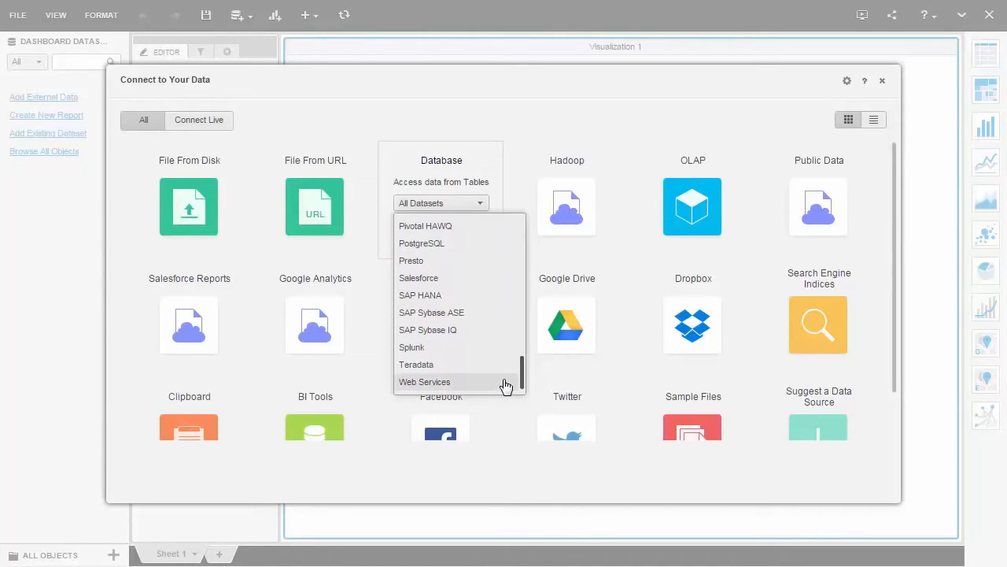
- Start a database import using the Build a Query option
left_click(434, 183)
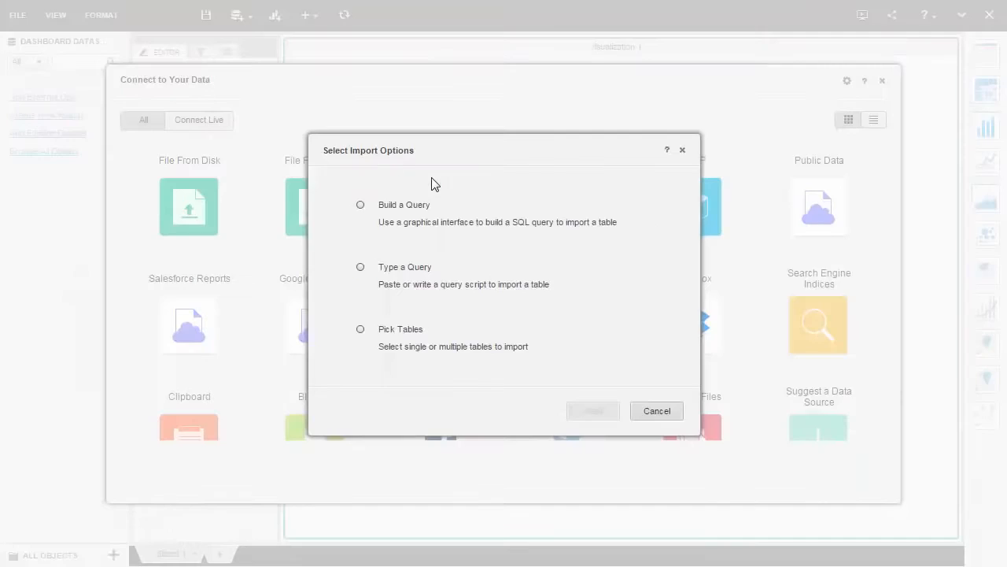
left_click(360, 205)
left_click(592, 411)
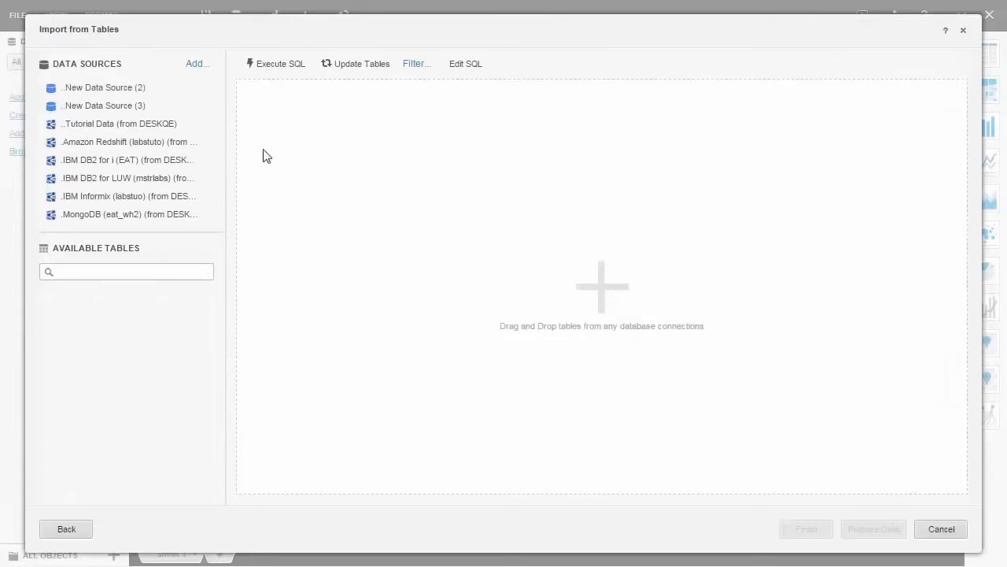
- Add a new DSN-less data source for Teradata with server name 10.13.14.55 and database name Teradata_DB
left_click(202, 69)
left_click(682, 111)
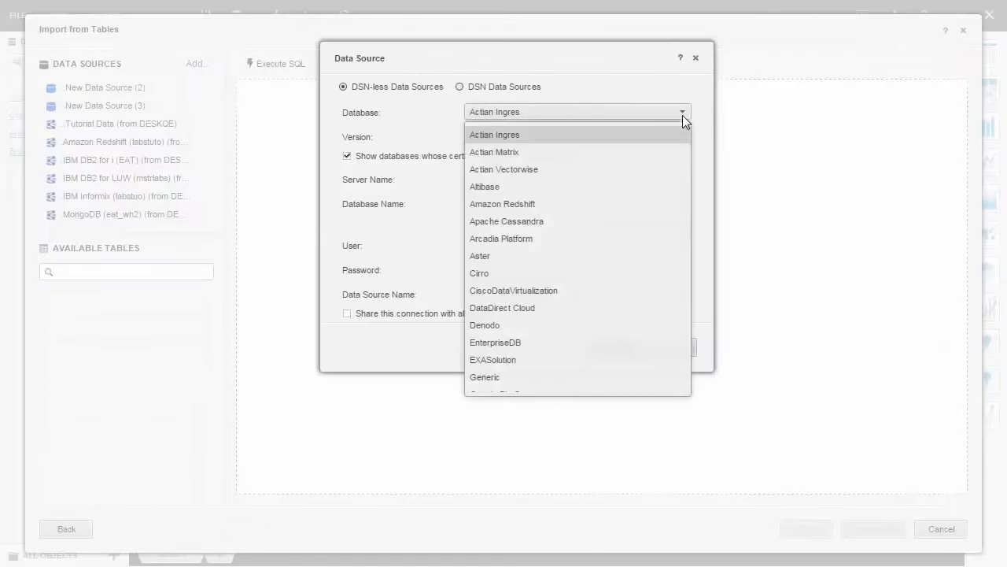
scroll(629, 267, "down", 10)
left_click(595, 383)
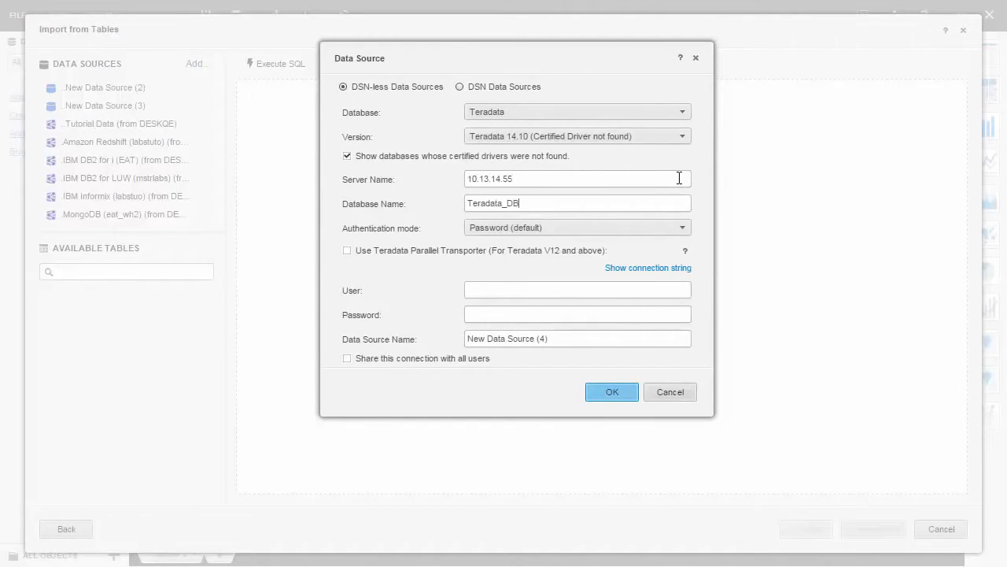
- Enable Teradata Parallel Transporter with TD_TDP_ID 5000 and 2 for sessions and instances, enter user and password, and save the source as MicroStrategy Tutorial Data
left_click(347, 251)
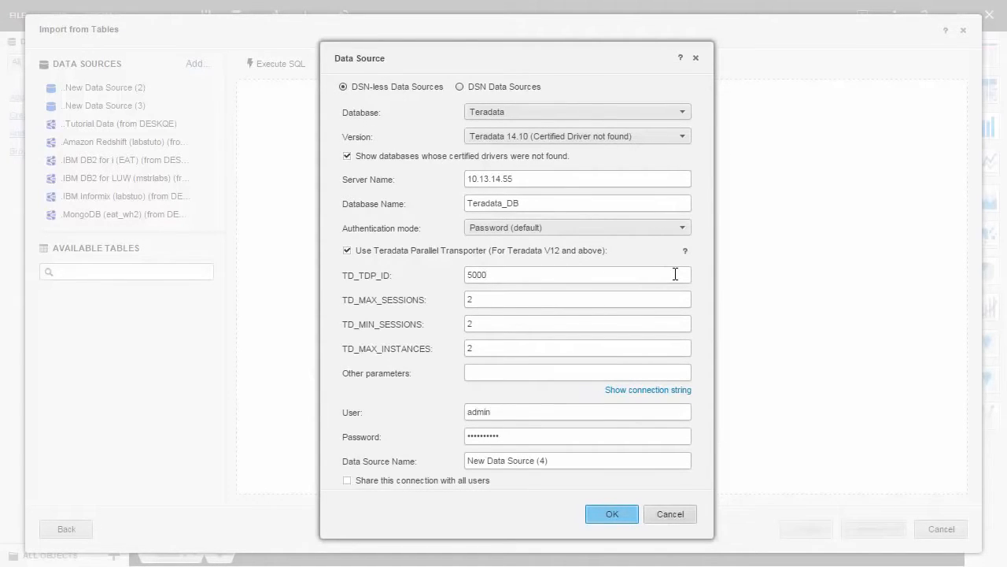
key("ctrl+a")
type("Micro")
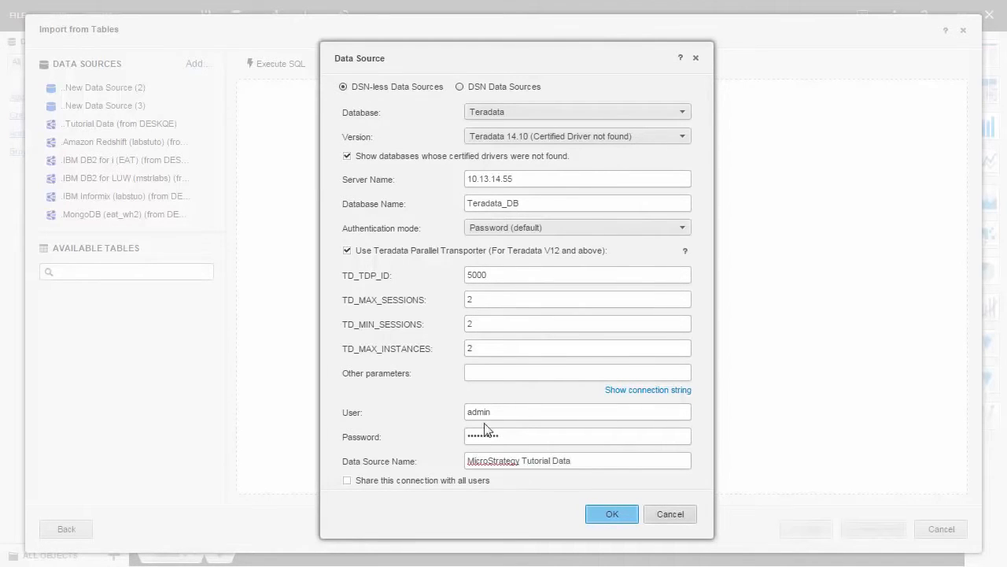
left_click(590, 517)
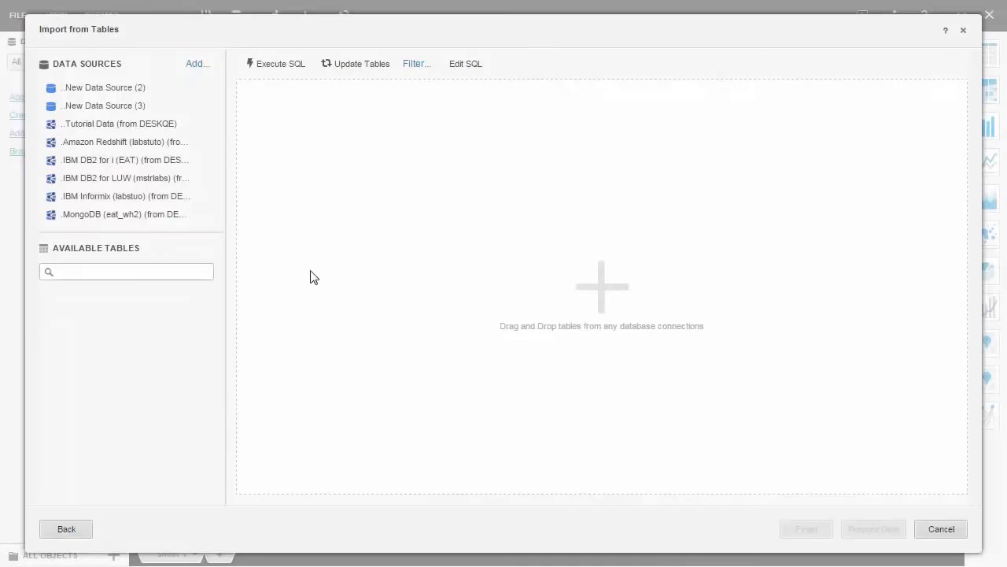
- Select the MicroStrategy Tutorial Data source and add the CITY_CTR_SLS, CITY_MNTH_SLS and CITY_SUBCATEG_SLS tables to the query
scroll(216, 122, "down", 3)
scroll(216, 121, "down", 10)
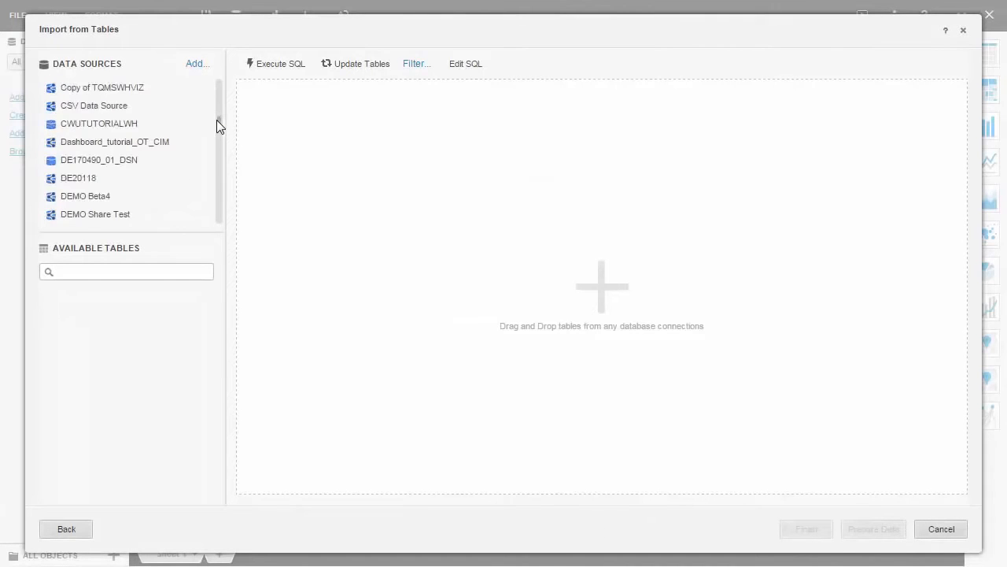
scroll(218, 141, "down", 1)
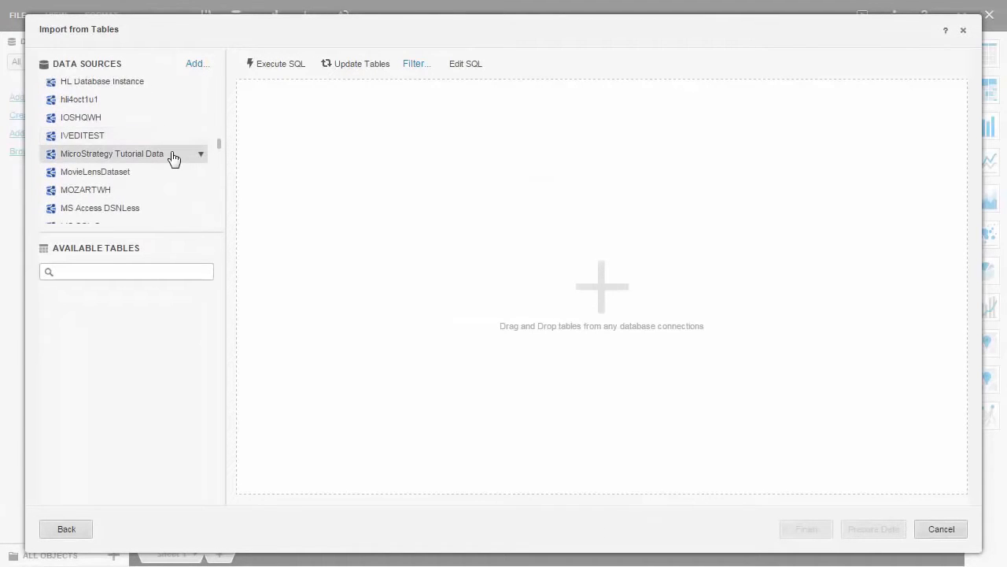
left_click(173, 159)
left_click_drag(99, 289, 307, 309)
left_click_drag(101, 307, 324, 314)
left_click_drag(152, 325, 441, 318)
- Include all columns of the three CITY tables in the query and proceed to data preparation
left_click(315, 122)
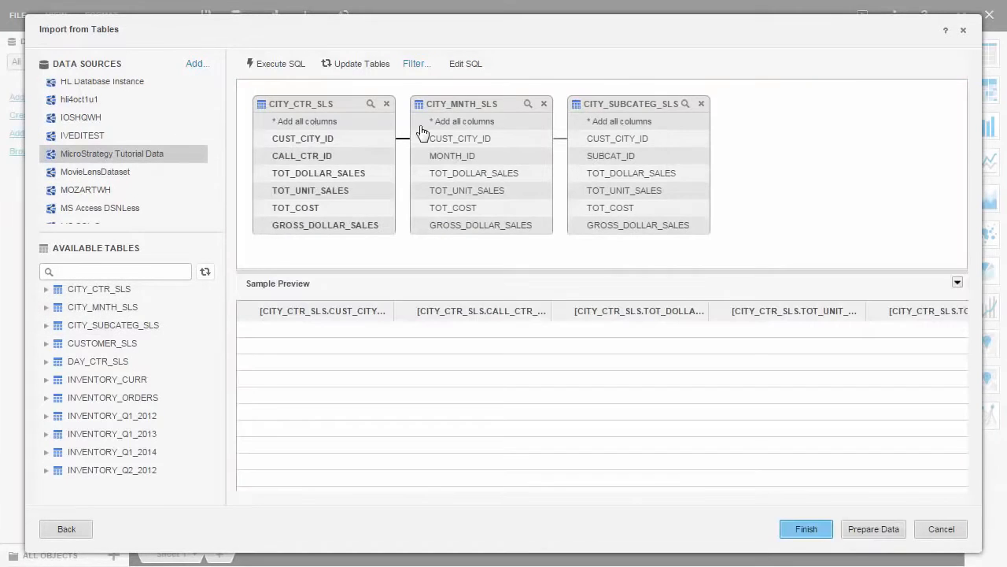
left_click(620, 122)
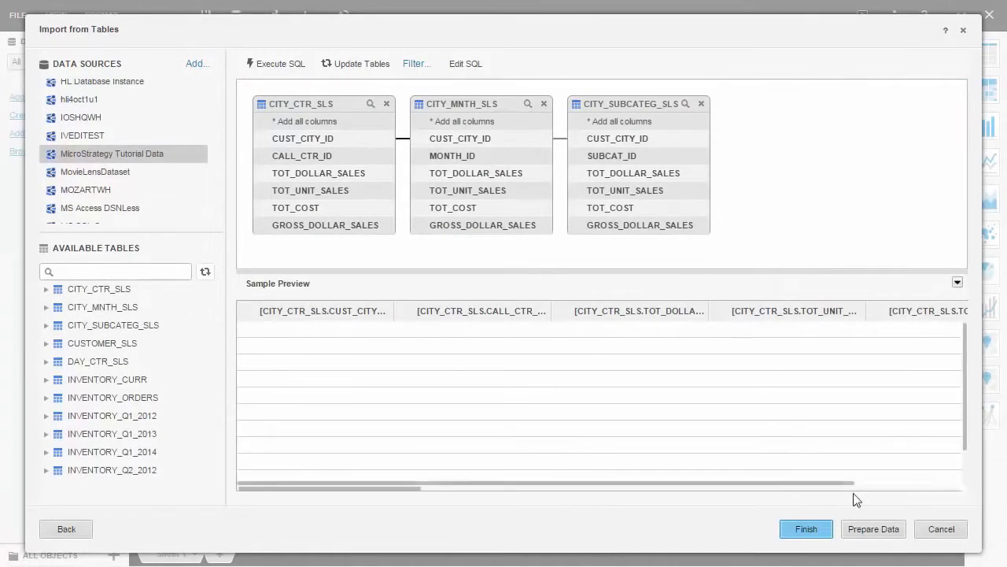
left_click(876, 533)
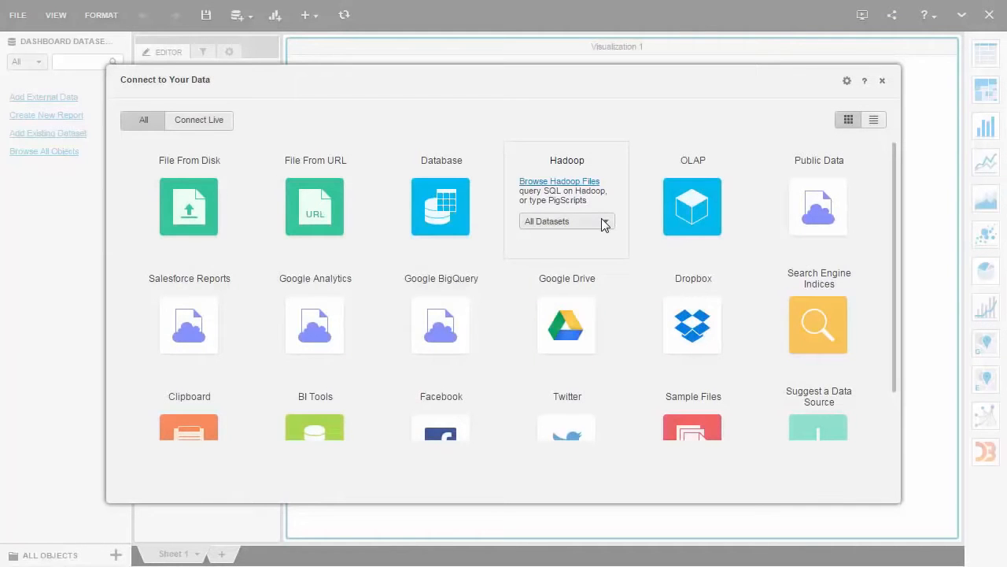
- Look through the Hadoop dataset types, start browsing Hadoop files using MicroStrategy Big Data Engine, and confirm the shared Hadoop connection settings
left_click(602, 222)
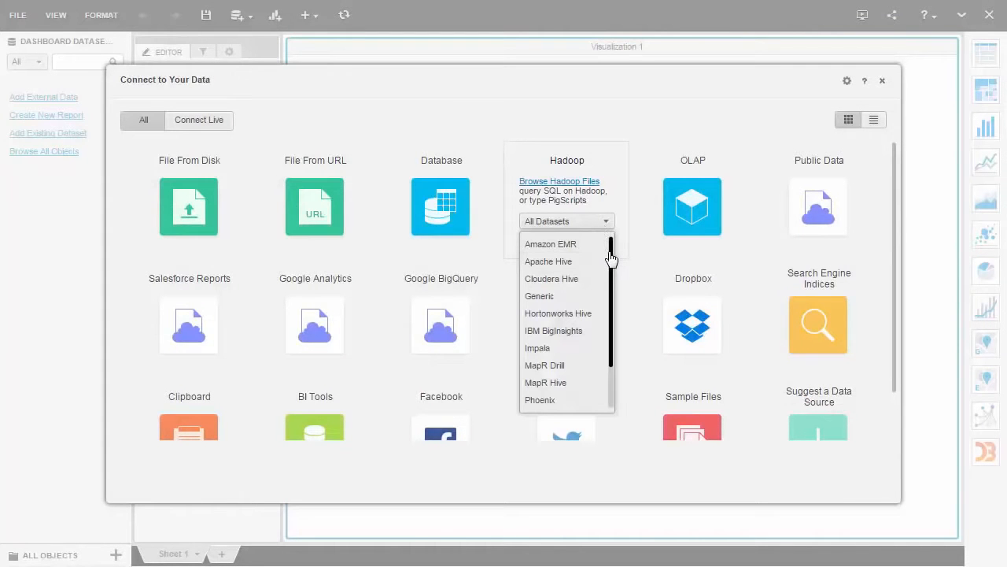
scroll(613, 260, "down", 1)
left_click_drag(612, 260, 604, 302)
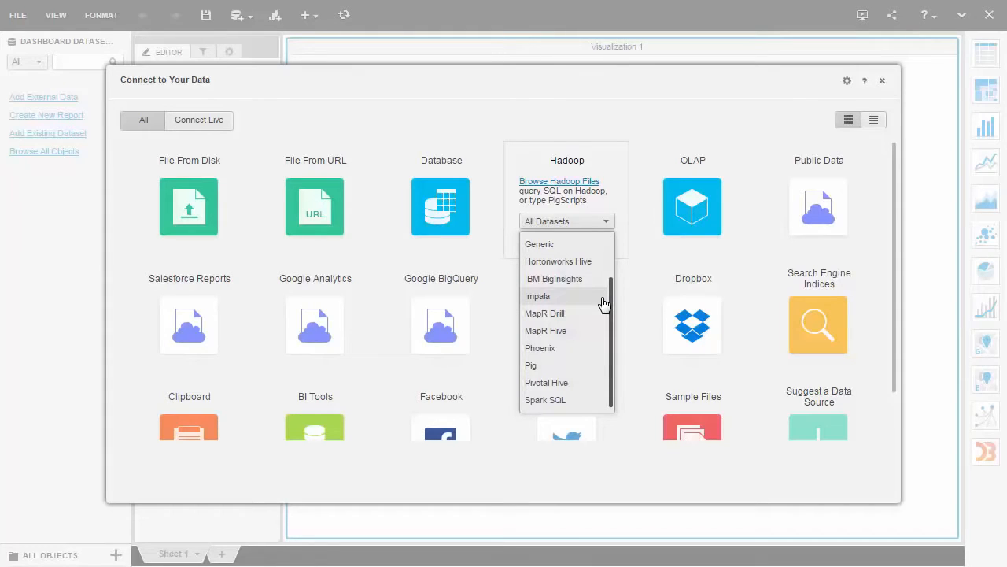
left_click(575, 196)
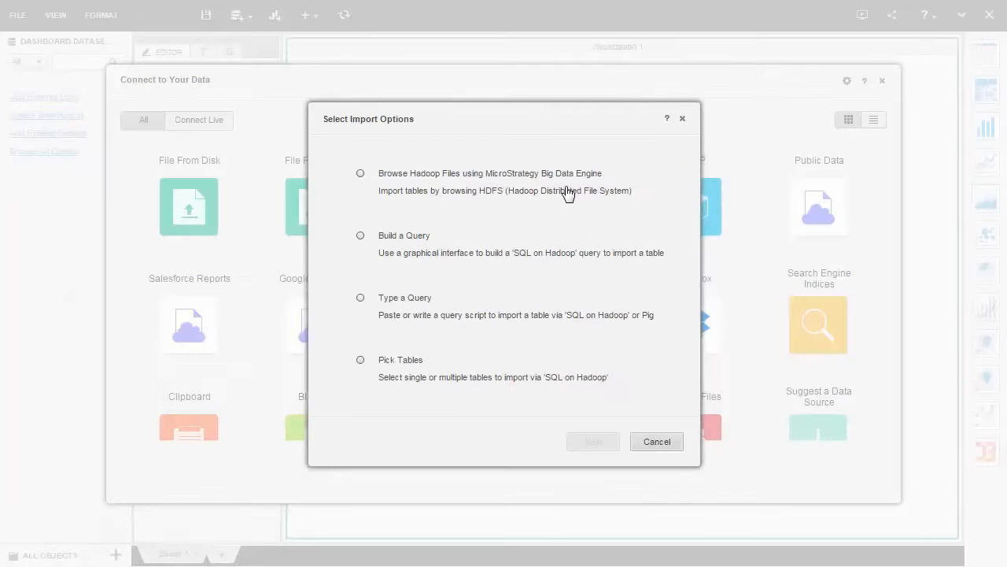
left_click(360, 174)
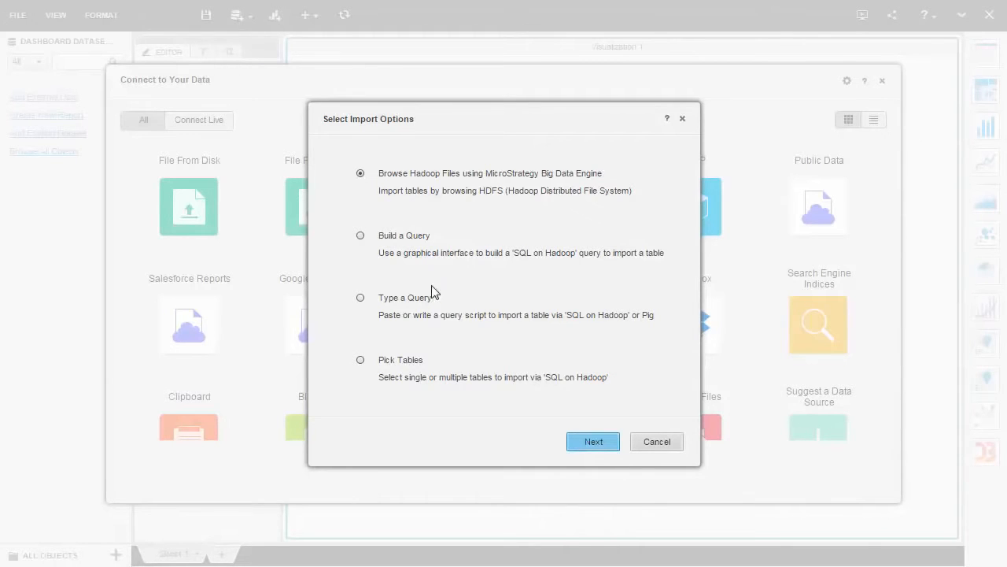
left_click(600, 442)
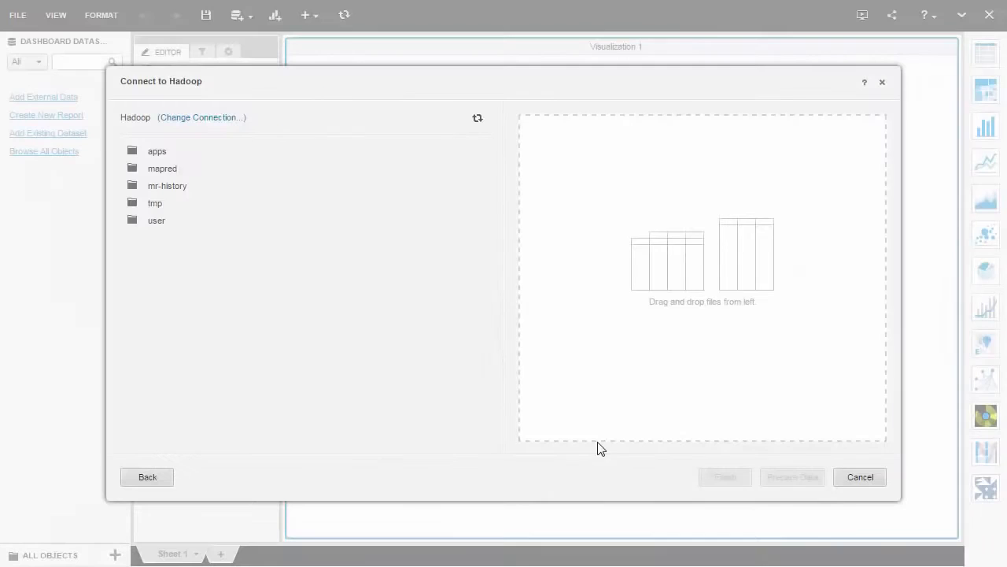
left_click(210, 119)
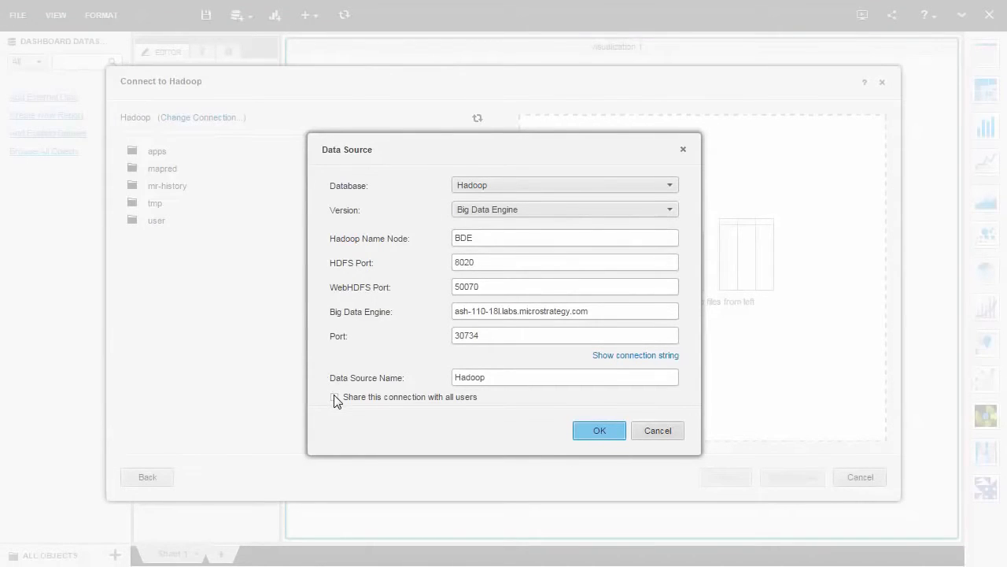
left_click(592, 433)
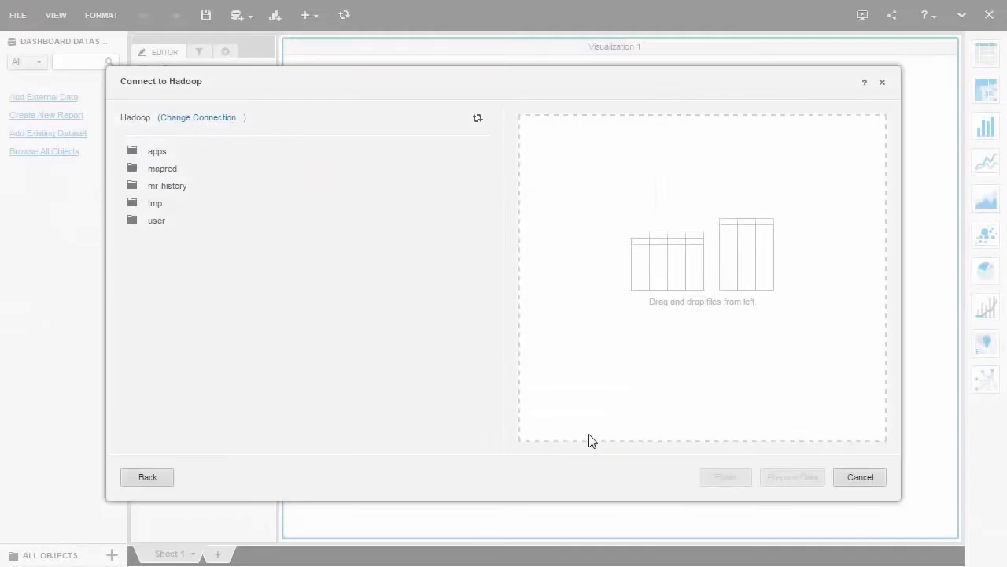
- Add order.txt from the user/bde_test/data_wrangling folder to the Hadoop import and proceed to data preparation
left_click(161, 226)
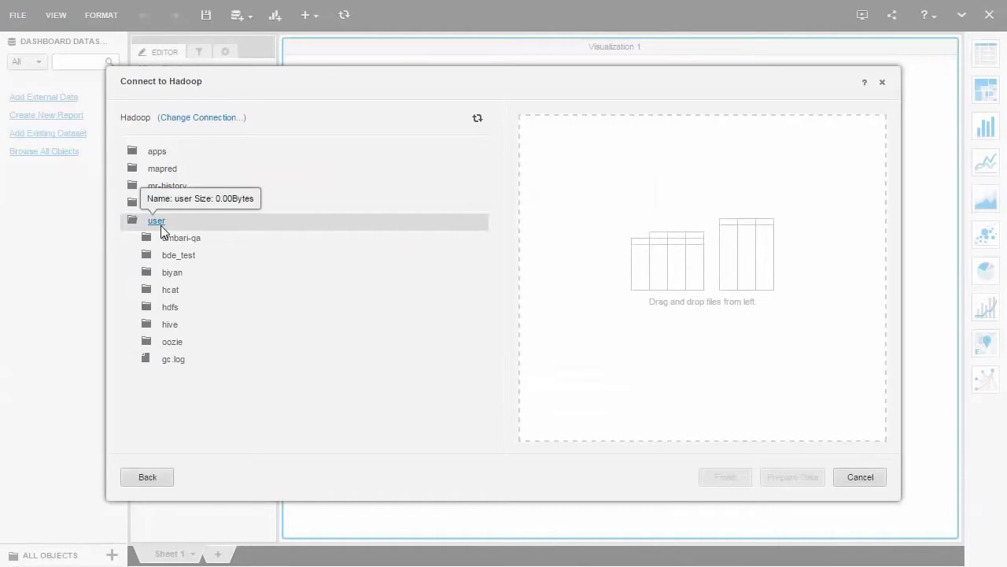
left_click(176, 262)
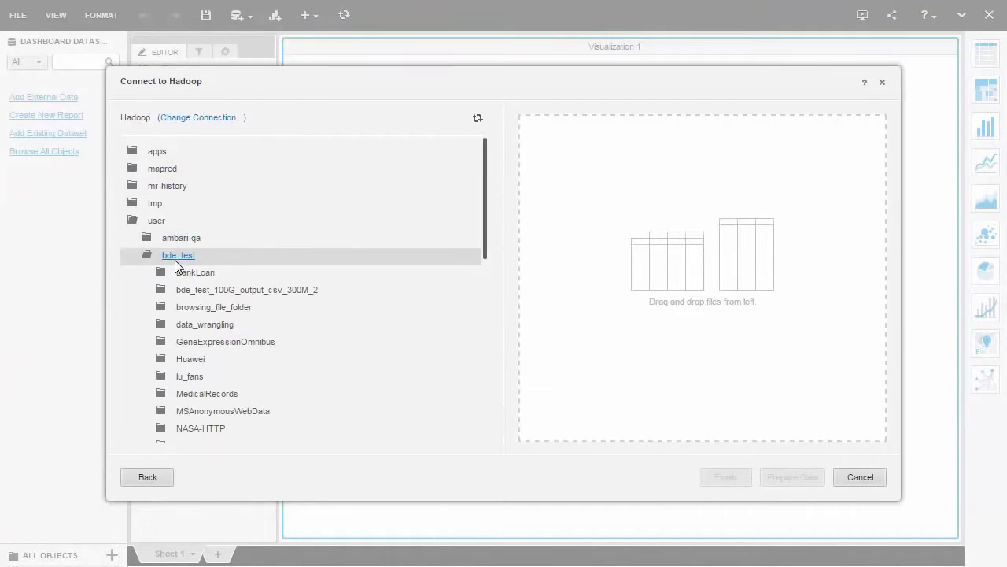
left_click(208, 326)
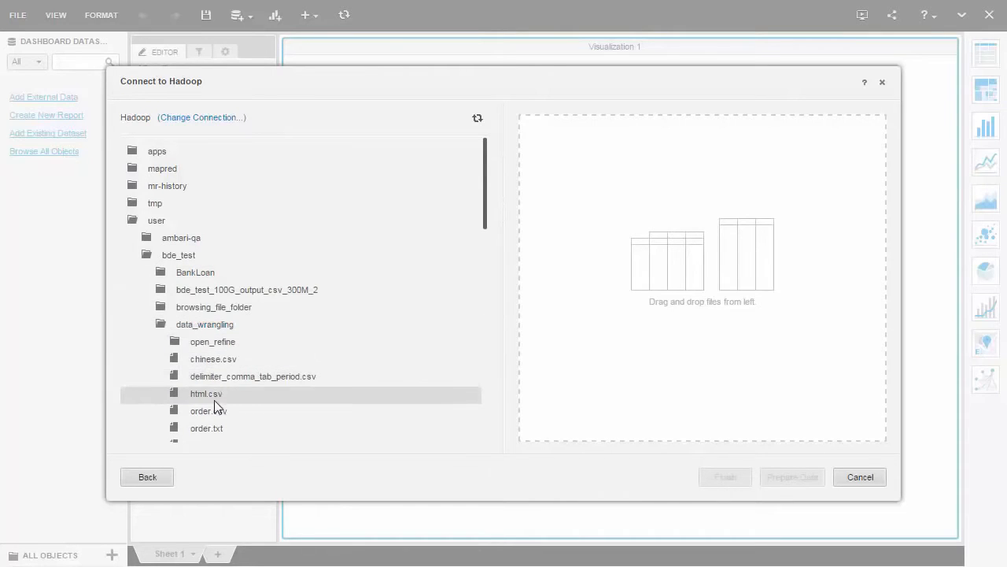
left_click_drag(203, 429, 572, 360)
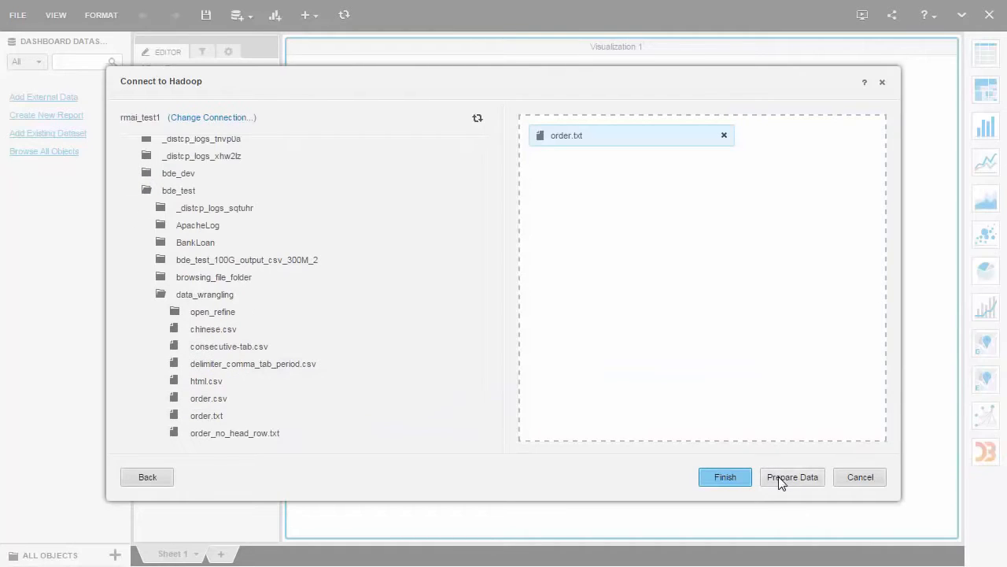
left_click(779, 476)
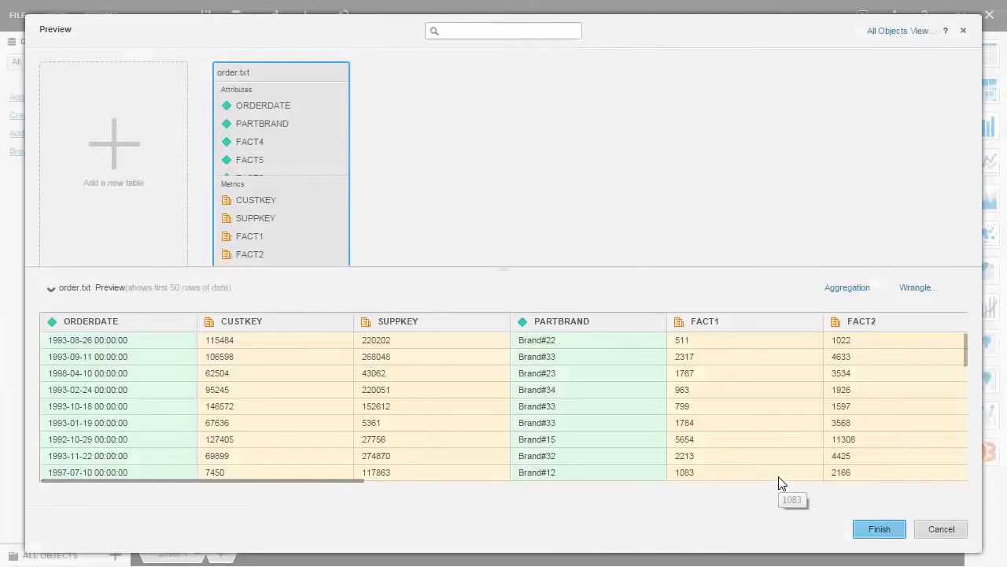
- Open the aggregation editor for order.txt, add the ORDERDATE, CUSTKEY, FACT1 and FACT2 columns, and execute the SQL for a sample preview
left_click(838, 289)
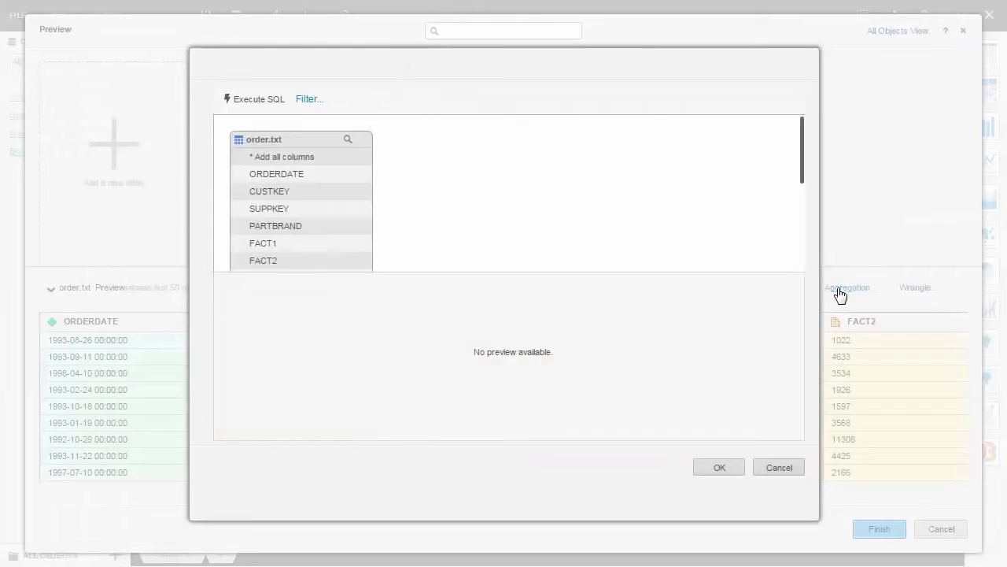
right_click(354, 179)
left_click(367, 187)
right_click(355, 198)
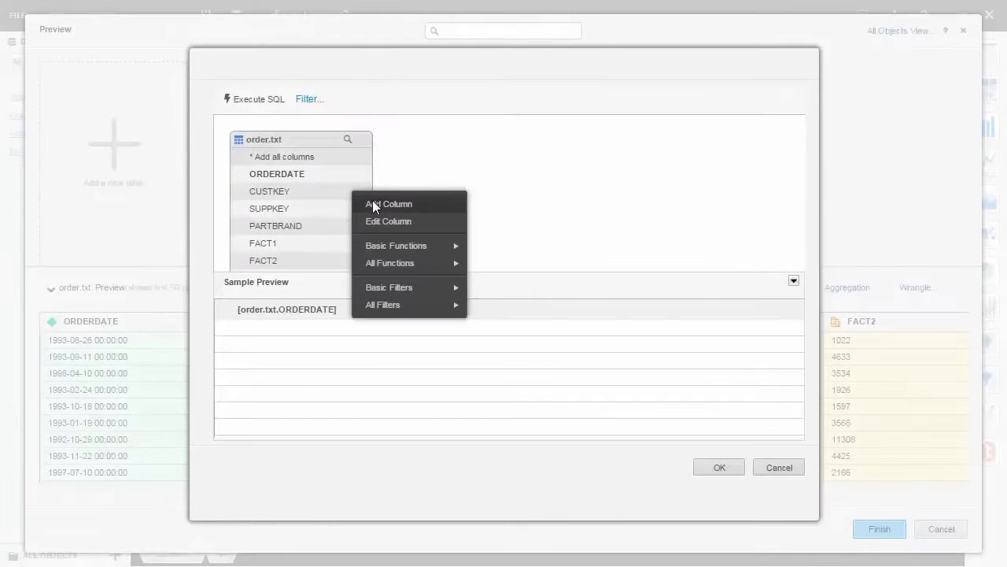
left_click(370, 201)
right_click(351, 253)
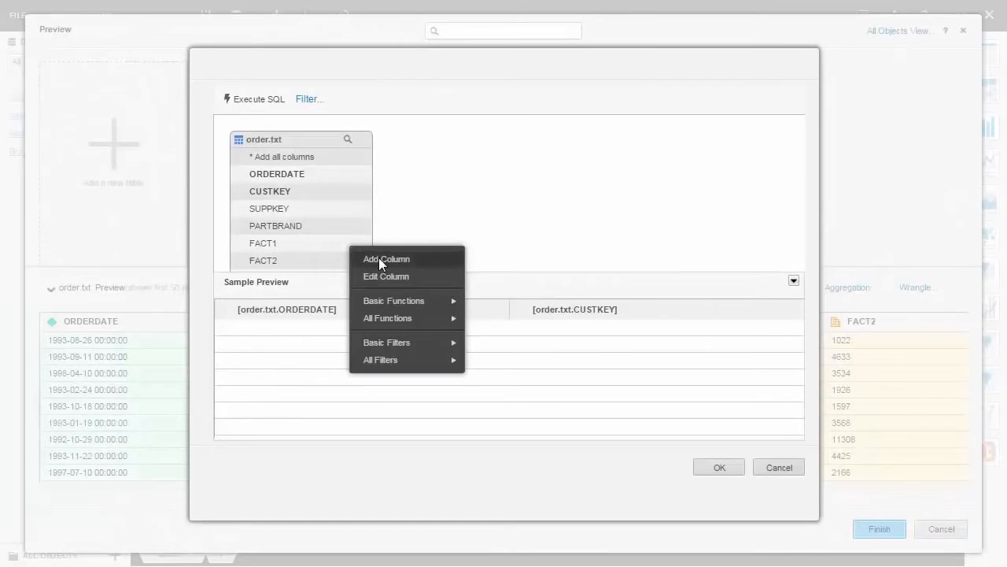
left_click(378, 258)
right_click(356, 262)
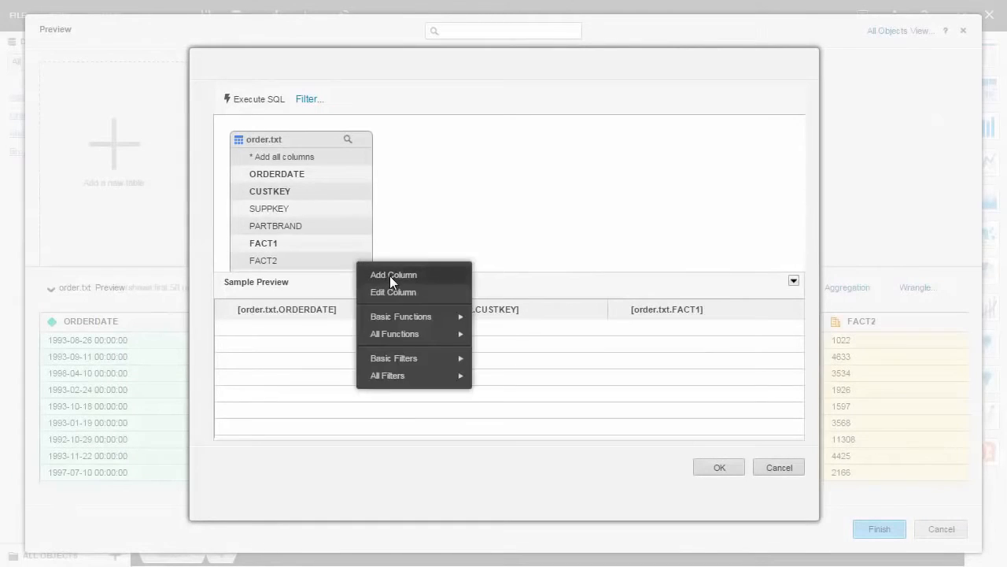
left_click(389, 276)
left_click(288, 105)
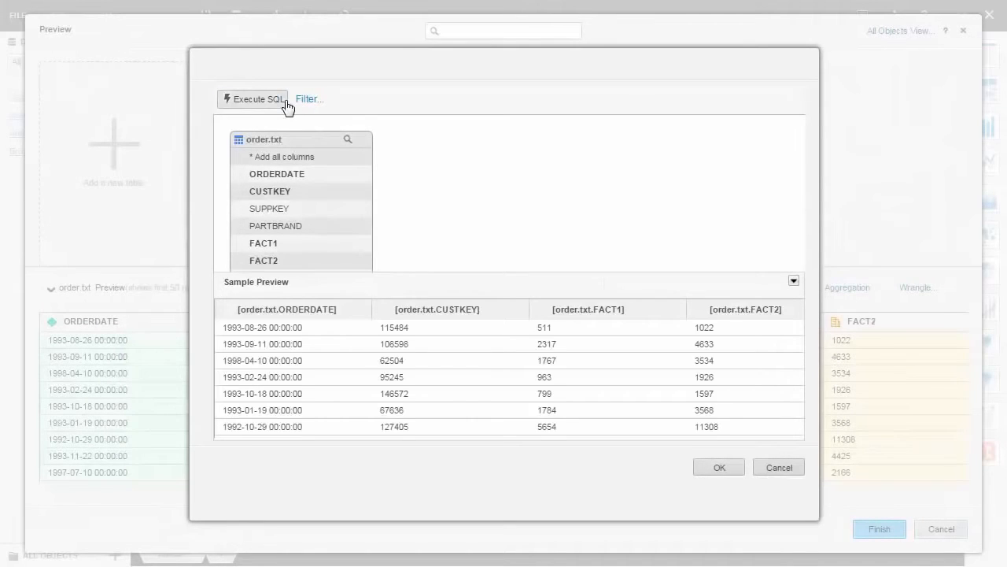
- Filter order.txt to CUSTKEY values less than 100000 and apply the aggregation query to the preview
right_click(329, 197)
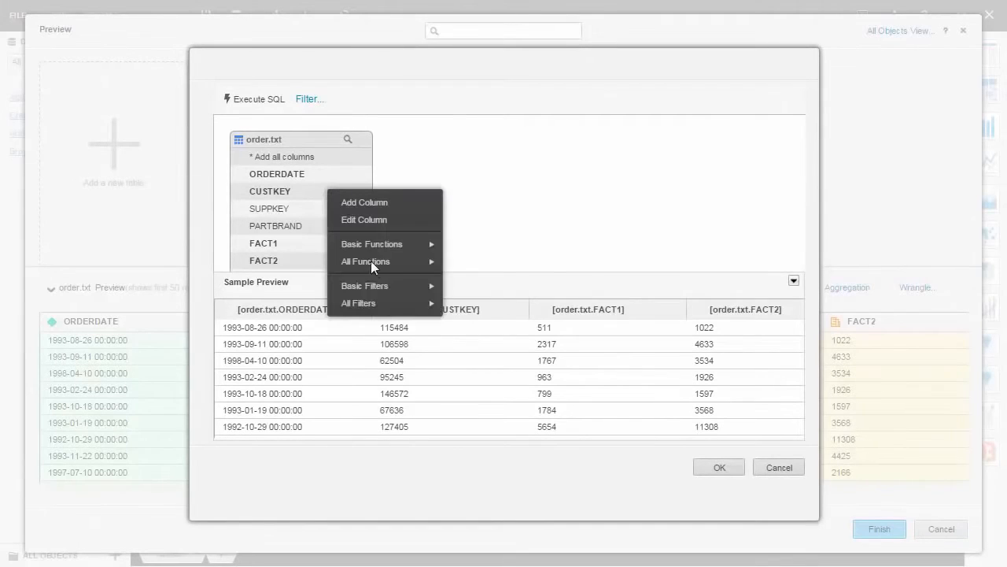
mouse_move(386, 285)
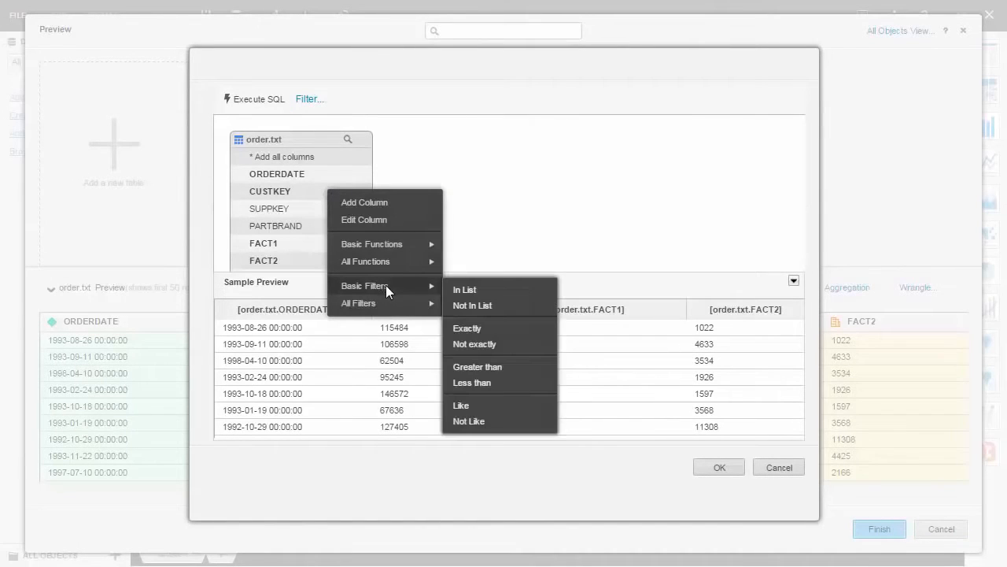
left_click(472, 381)
type("100000")
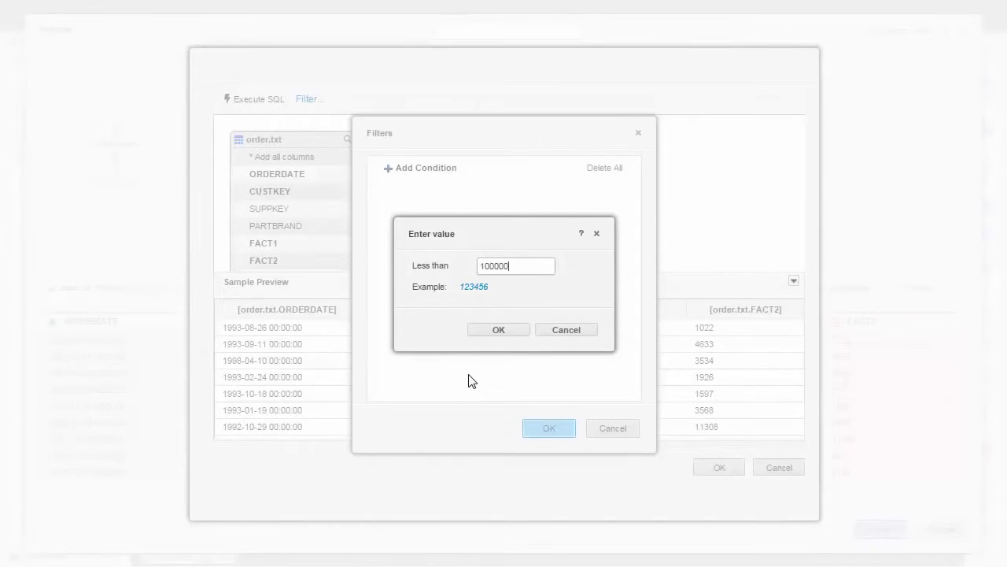
left_click(492, 331)
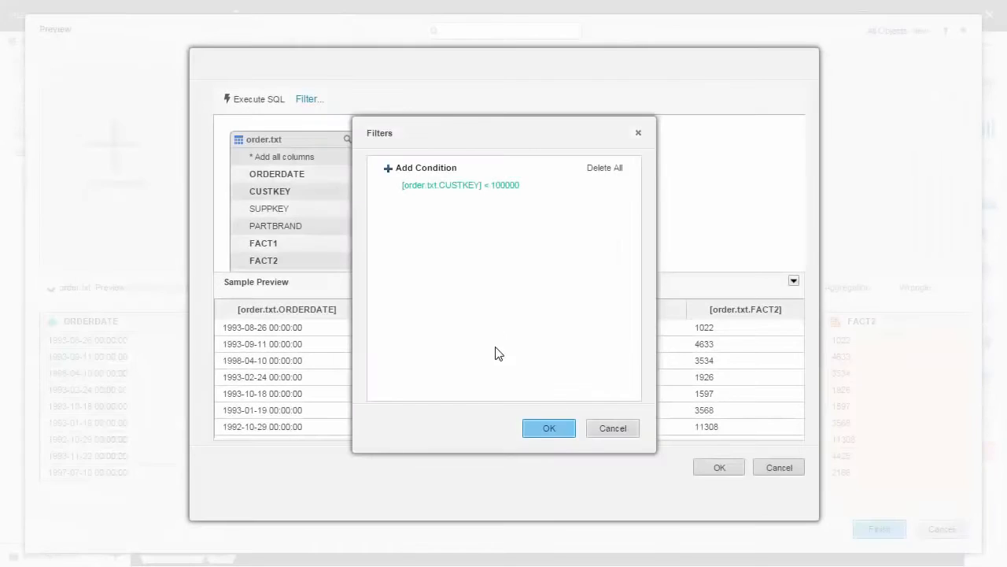
left_click(538, 427)
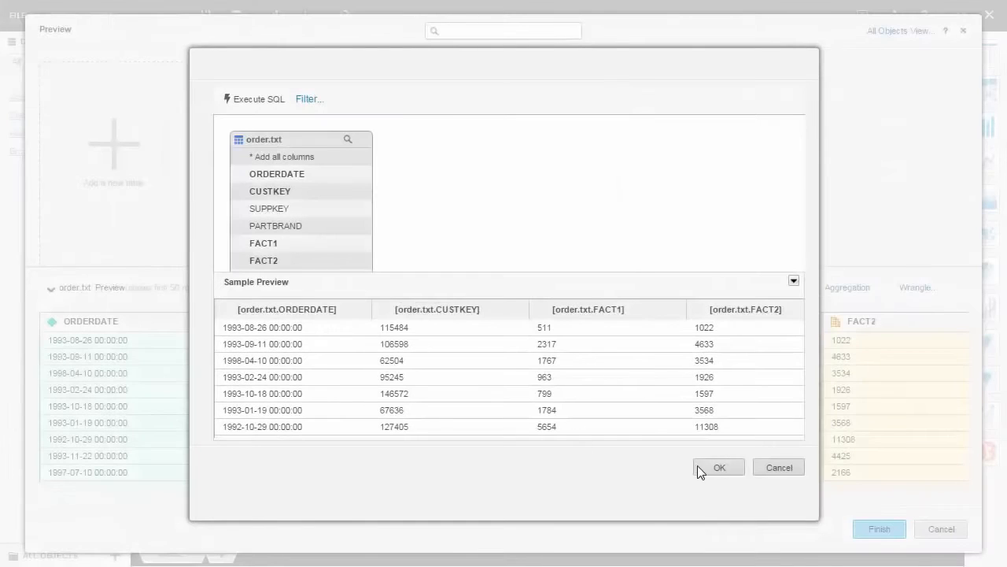
left_click(706, 467)
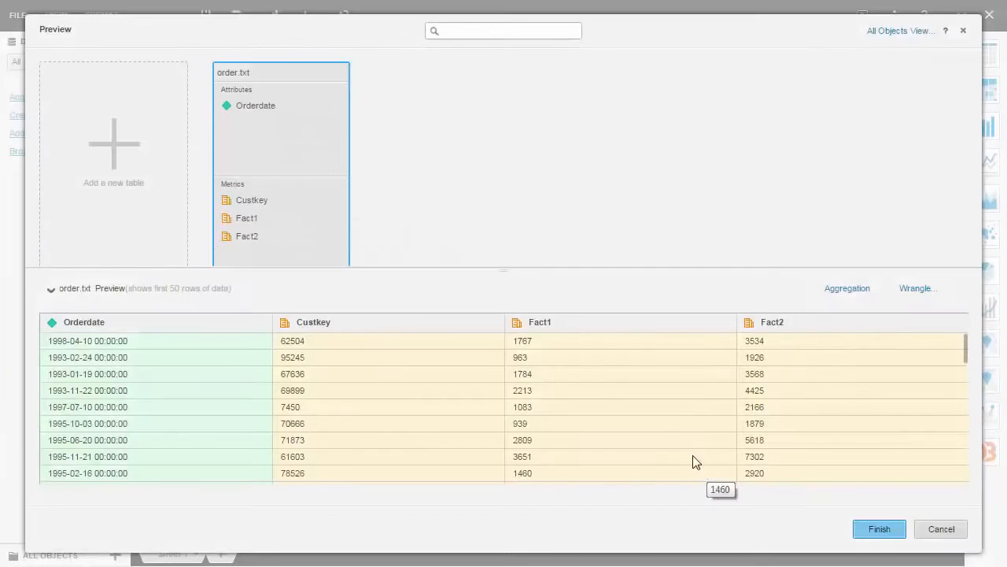
- Convert the Custkey metric of order.txt to an attribute and finish the import into the dashboard
left_click(494, 323)
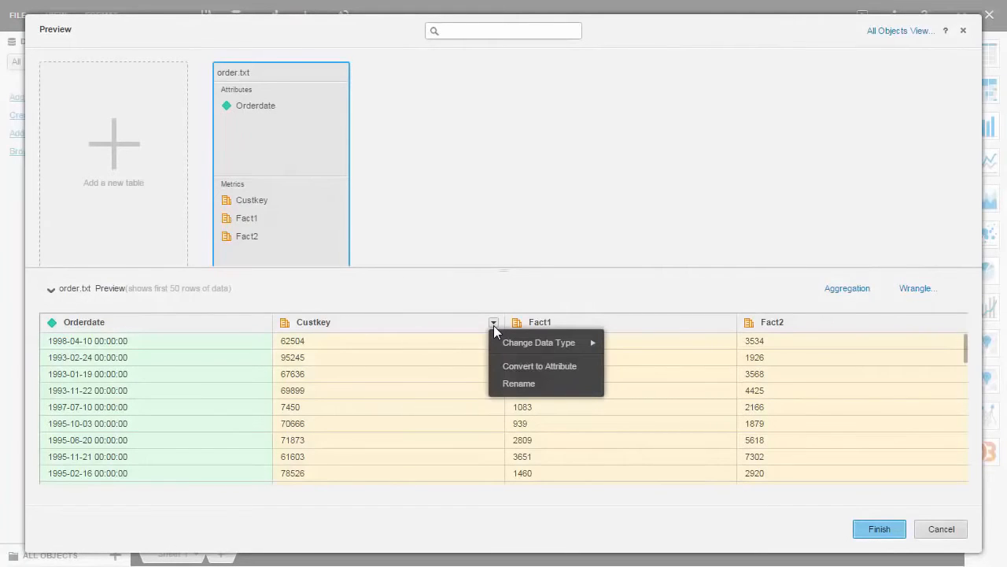
left_click(547, 367)
left_click(880, 529)
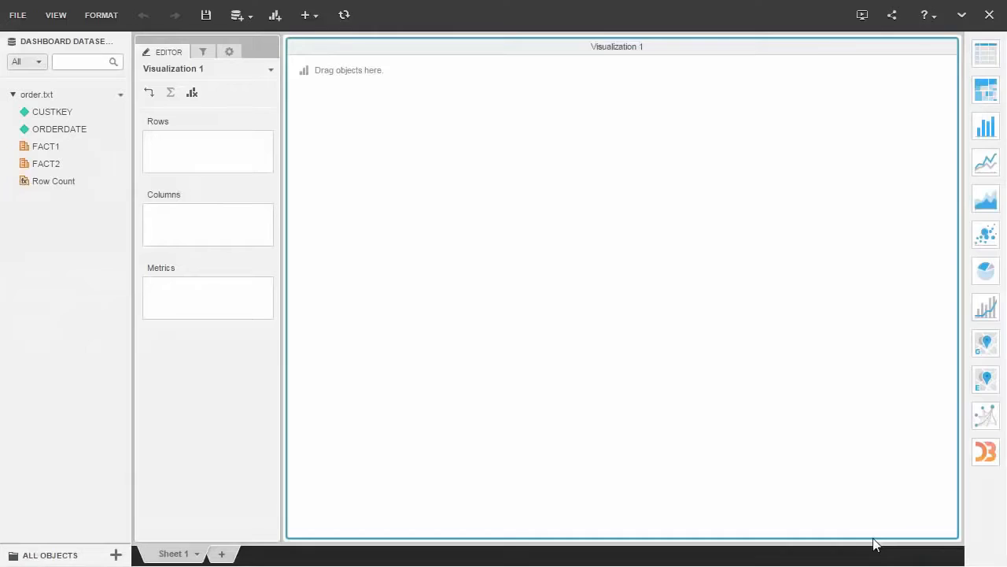
- Change Visualization 1 to a scatter chart with ORDERDATE on the horizontal axis and FACT1 on the vertical axis
left_click(986, 230)
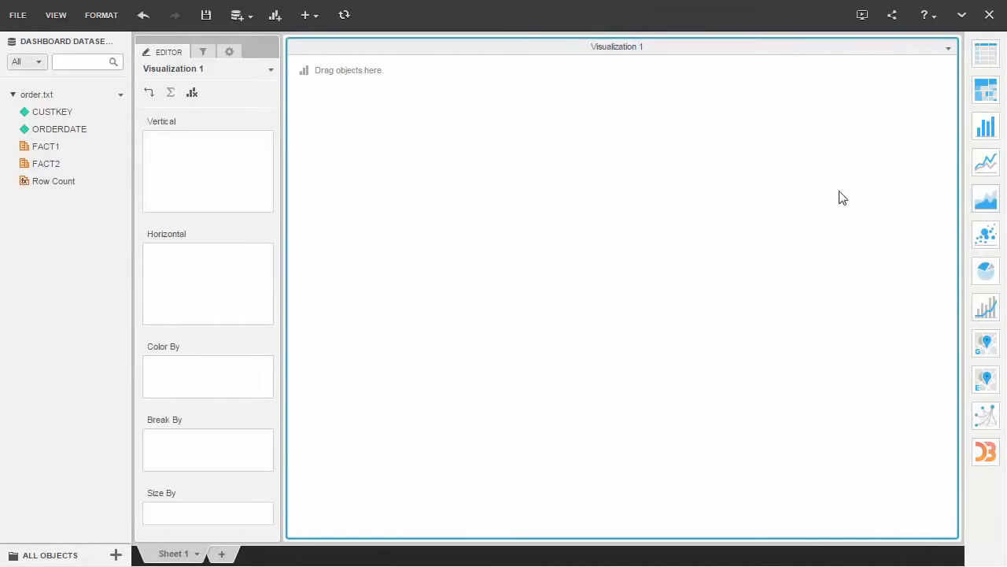
left_click_drag(79, 131, 155, 260)
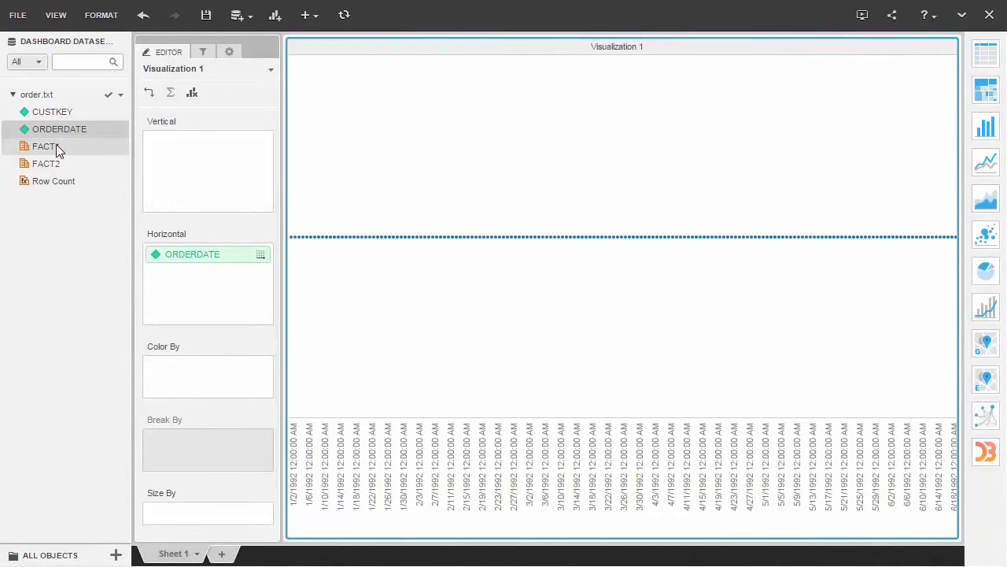
left_click_drag(56, 145, 164, 168)
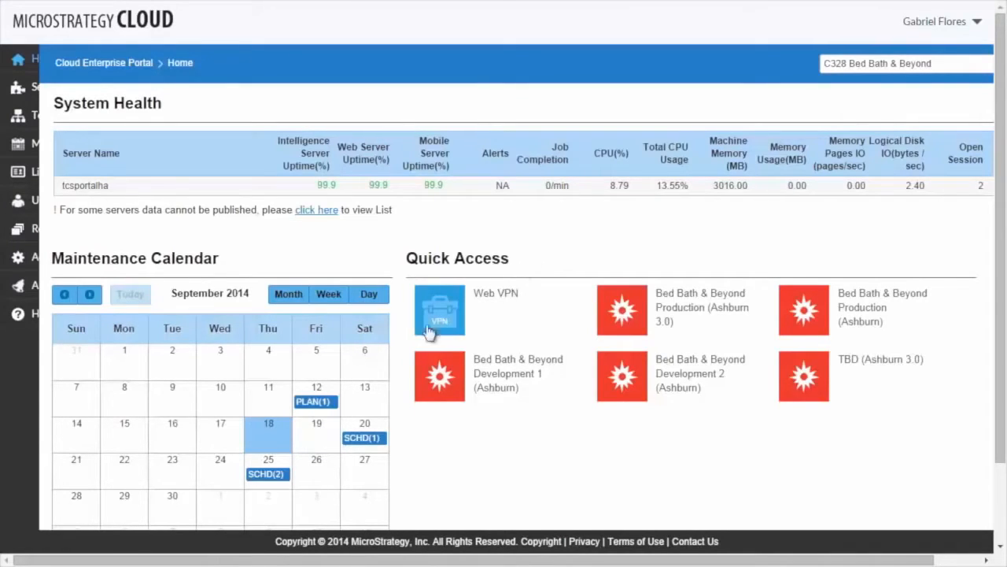
- Check the planned and scheduled maintenance events in the MicroStrategy Cloud portal, and view the available actions in Server Maintenance
mouse_move(307, 404)
mouse_move(359, 445)
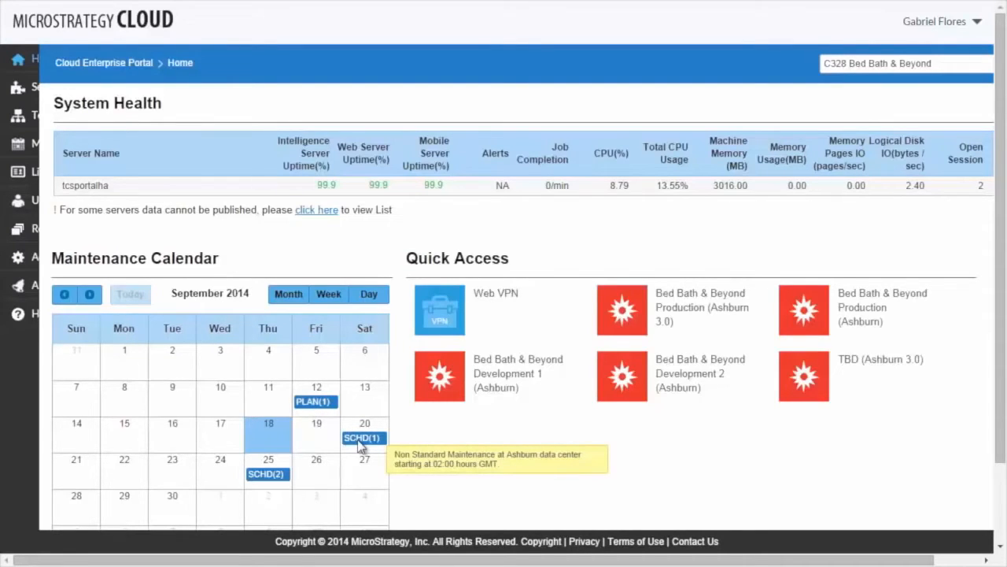
left_click(78, 89)
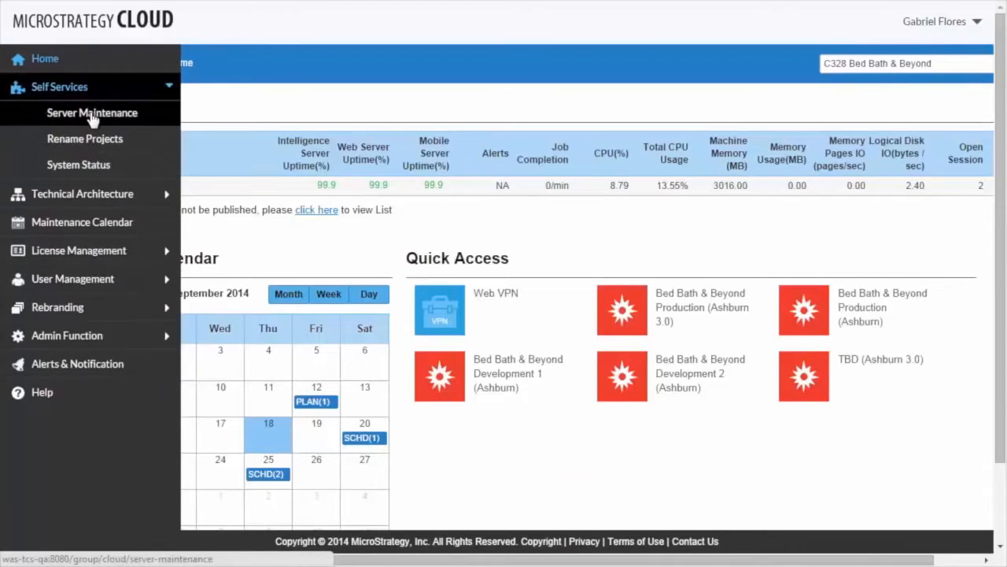
left_click(92, 114)
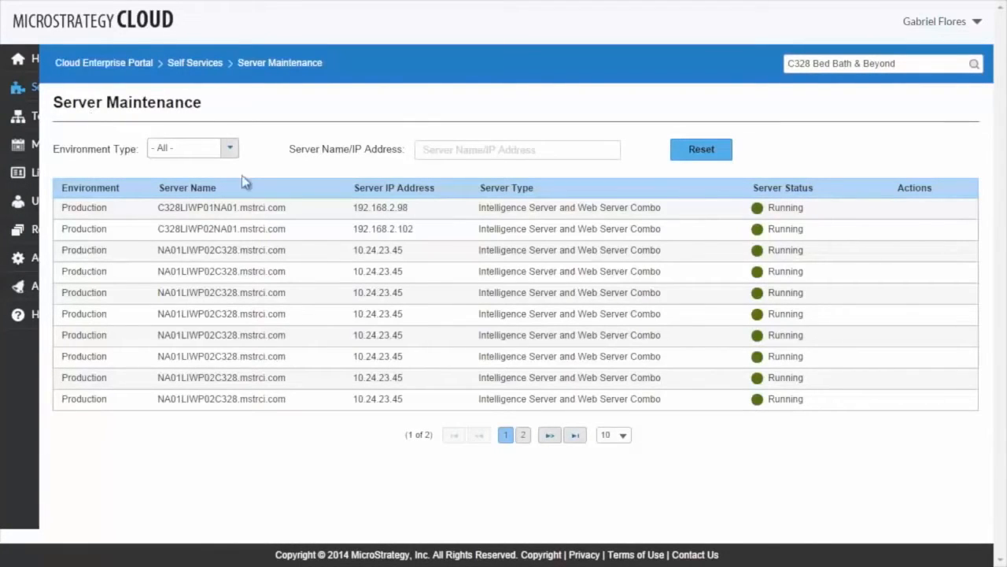
mouse_move(690, 210)
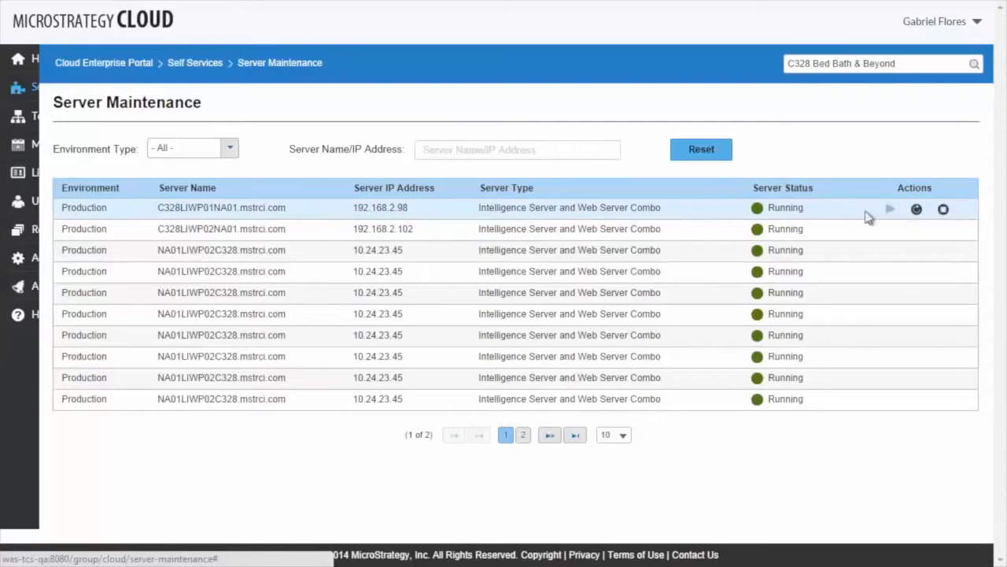
- Open the Technical Architecture topology diagram and inspect the server details of the Development Server and Utility Box
mouse_move(24, 86)
left_click(123, 197)
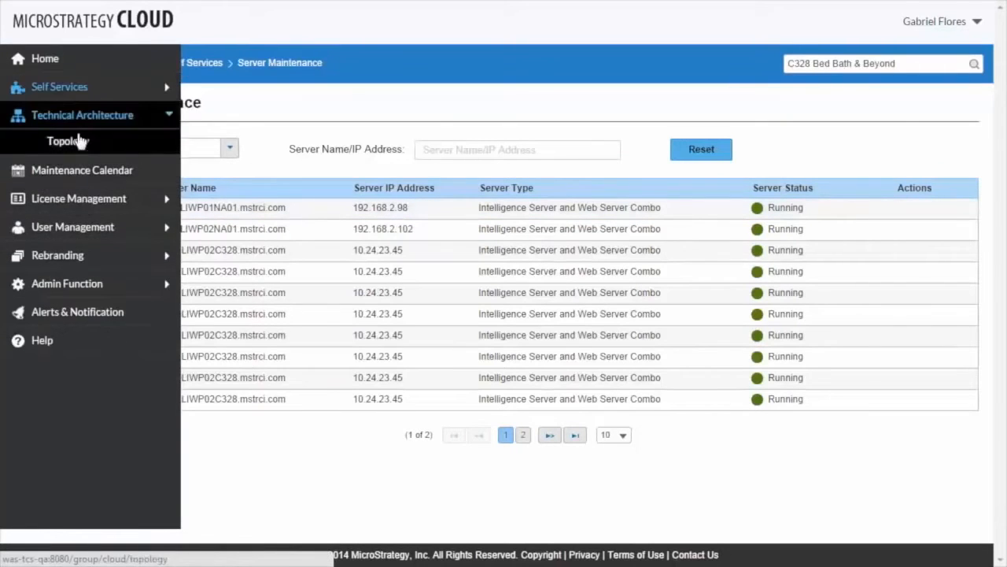
left_click(78, 145)
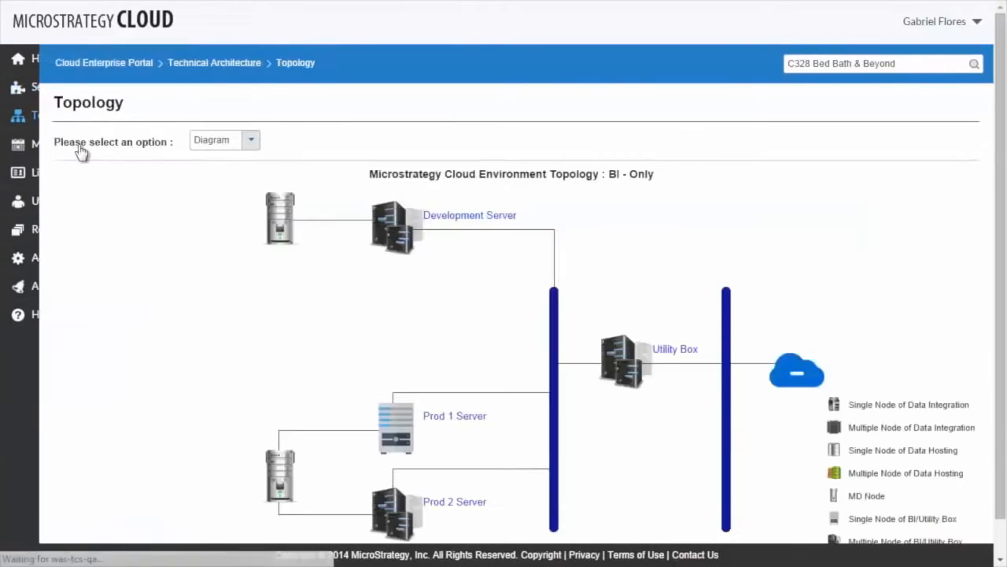
scroll(1004, 144, "down", 1)
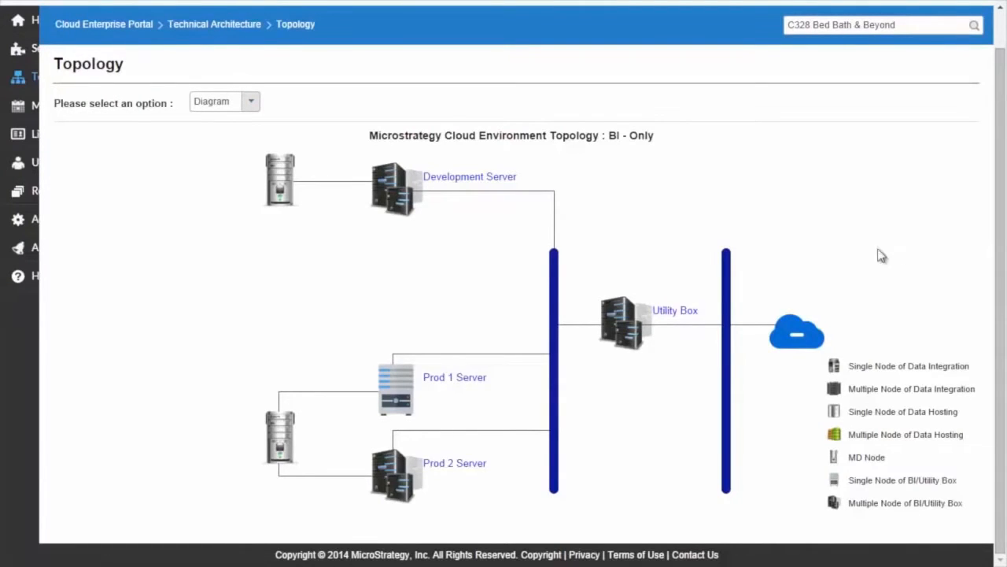
mouse_move(487, 180)
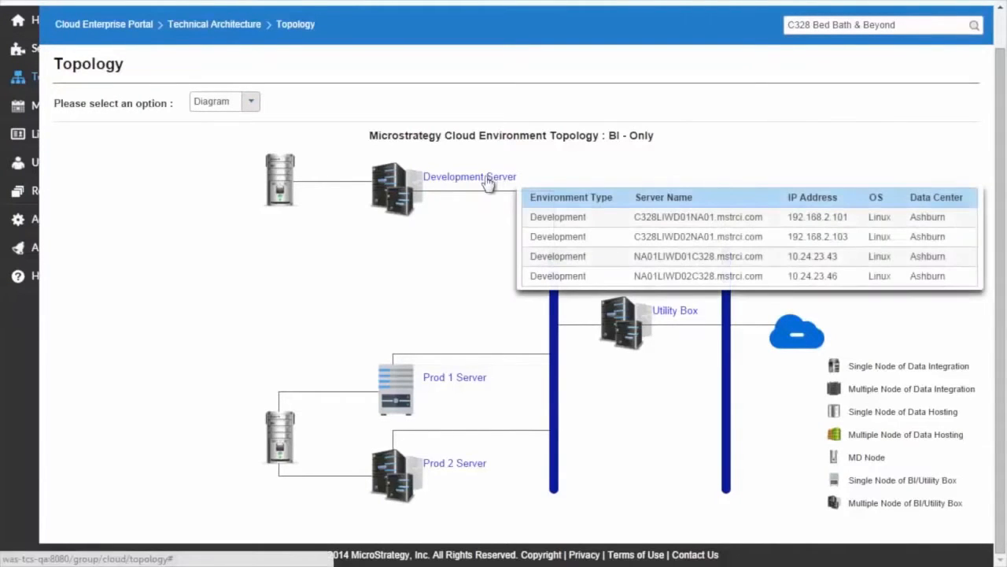
mouse_move(681, 317)
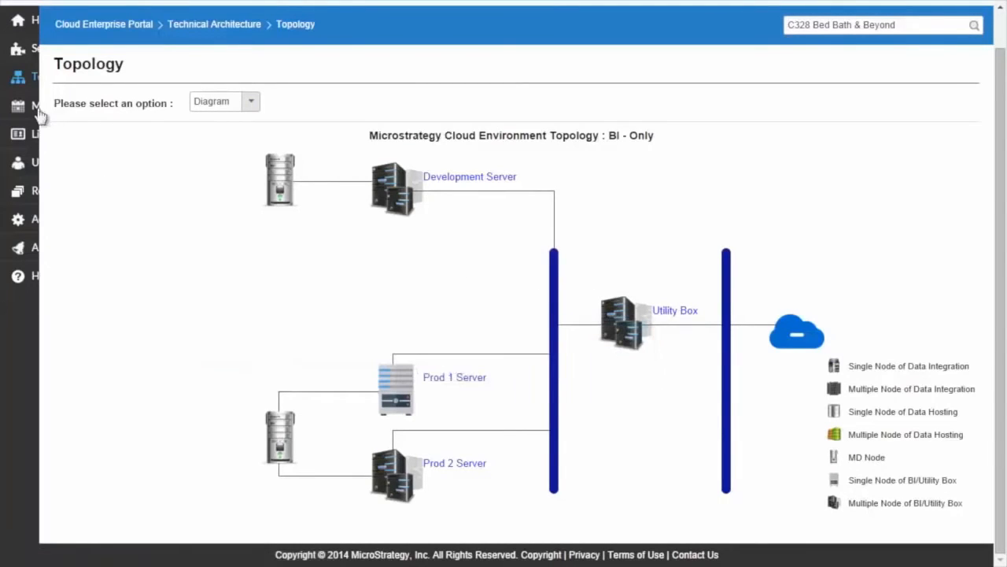
- Look over the License Management options, view the My Users list in Manage Users, and open the new user form
mouse_move(39, 114)
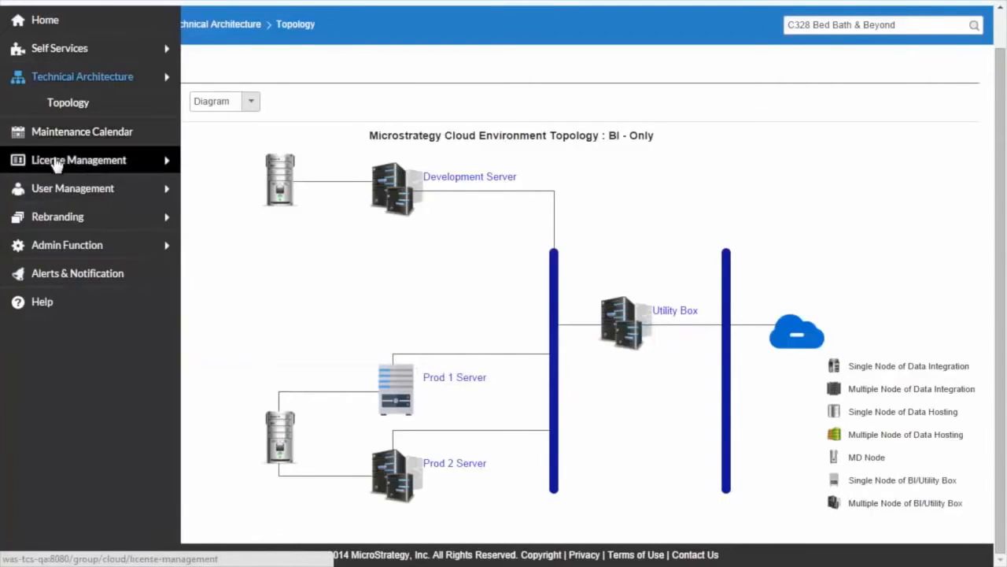
left_click(81, 161)
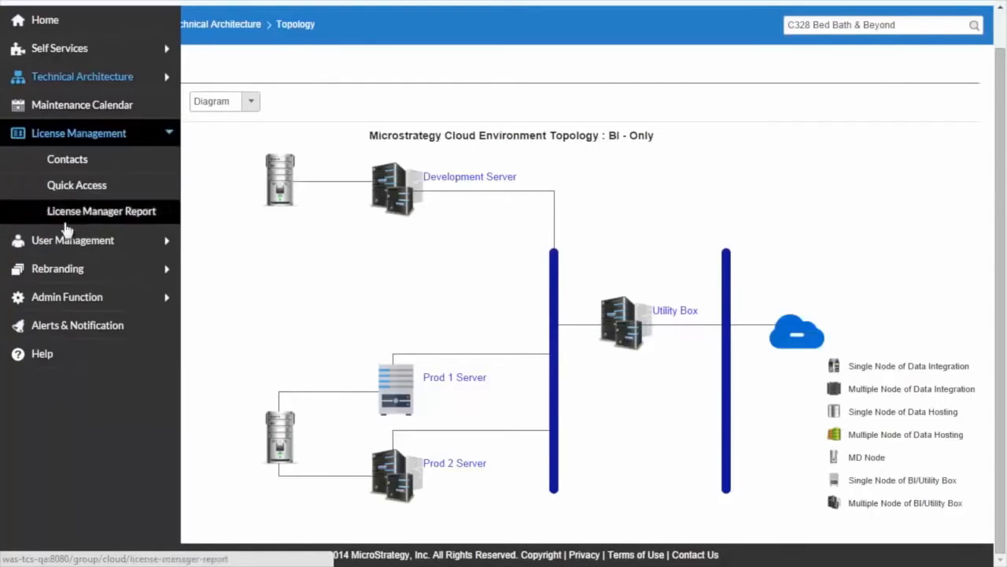
left_click(86, 241)
left_click(101, 190)
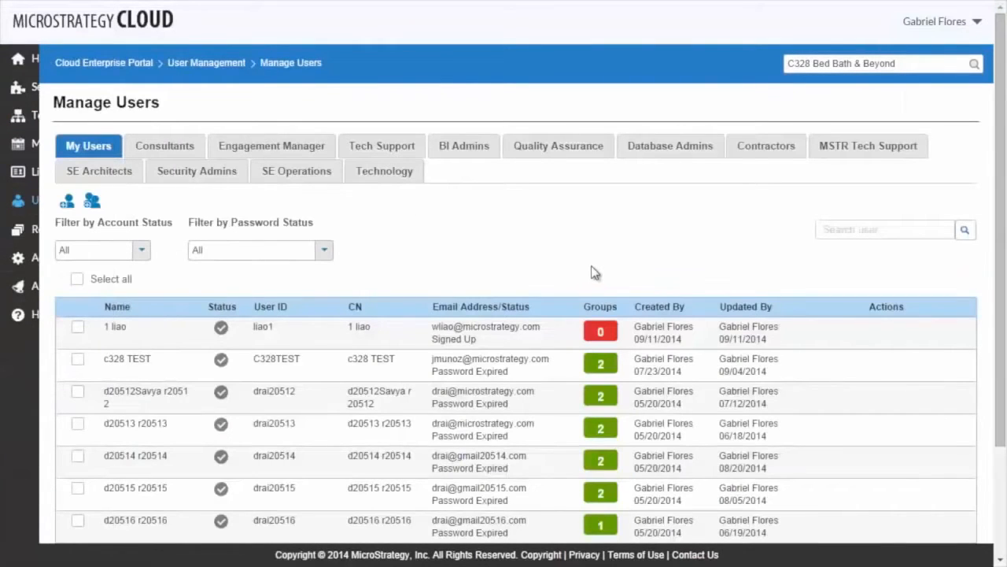
mouse_move(833, 334)
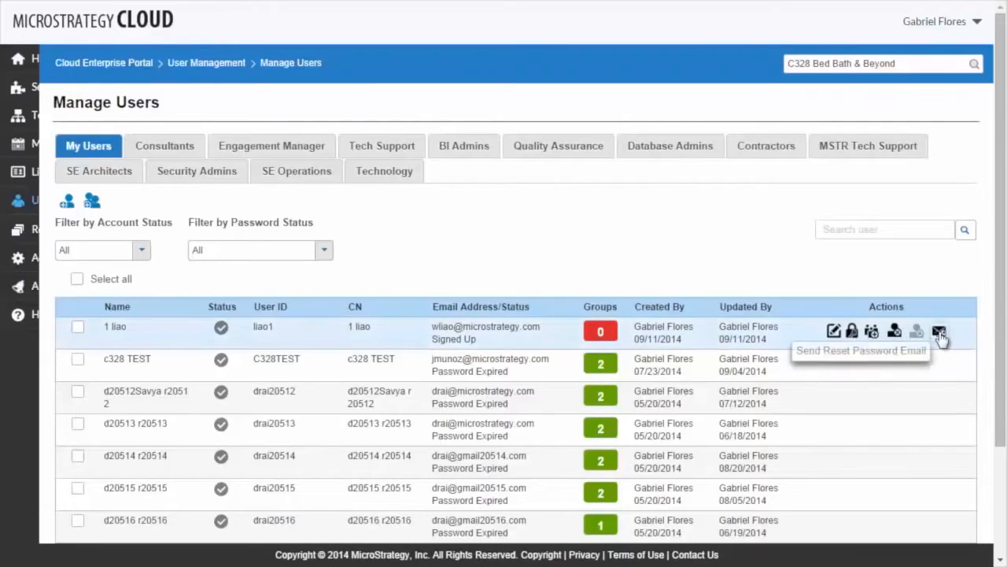
left_click(67, 203)
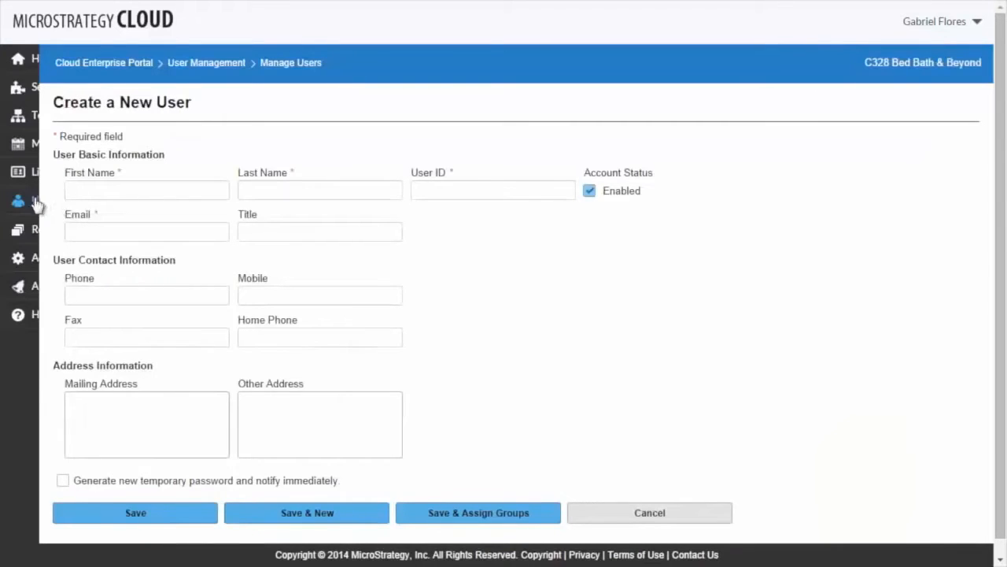
- Open Manage Password Policy and read the explanations for minimum password length and complexity requirements
mouse_move(34, 202)
left_click(94, 333)
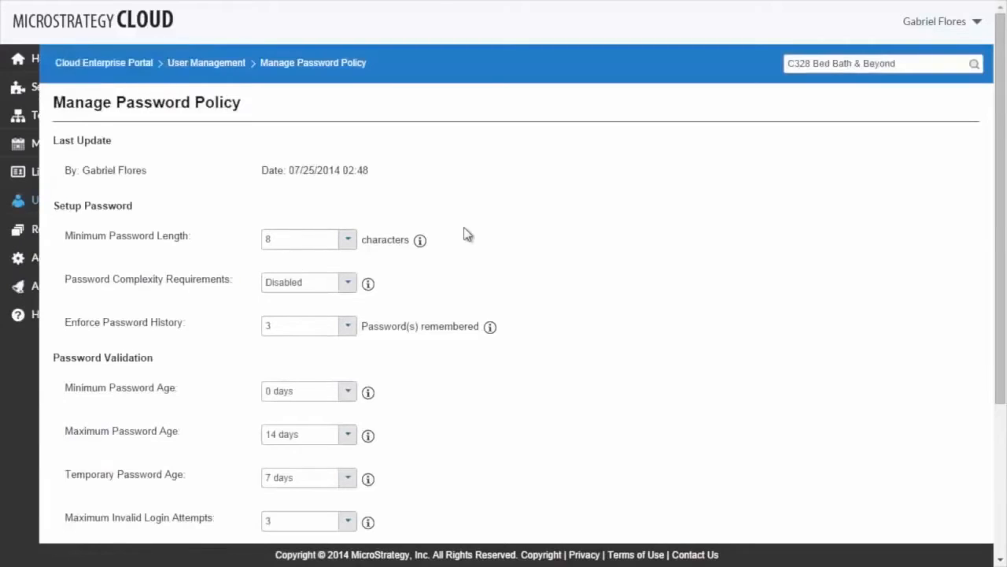
scroll(465, 231, "down", 1)
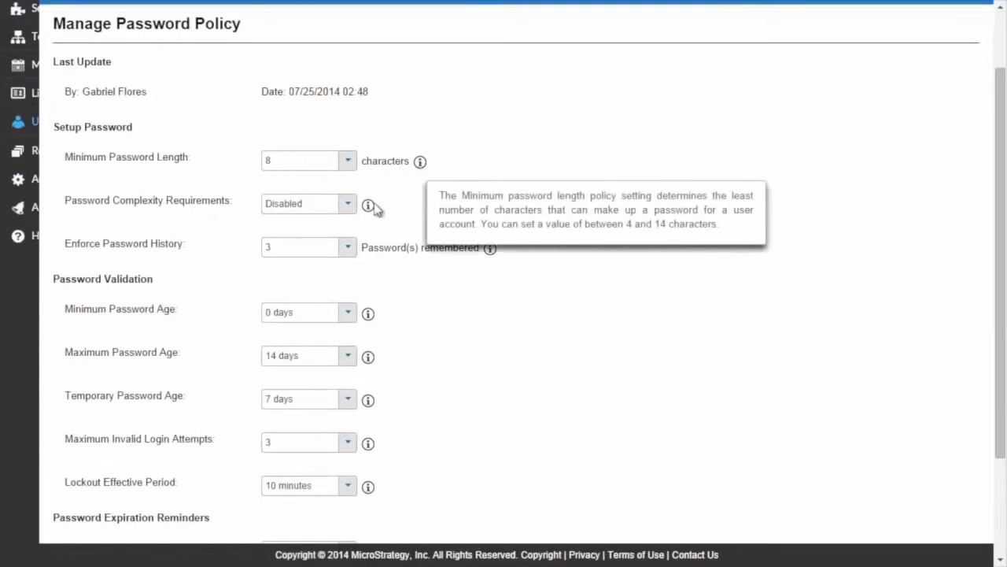
mouse_move(369, 211)
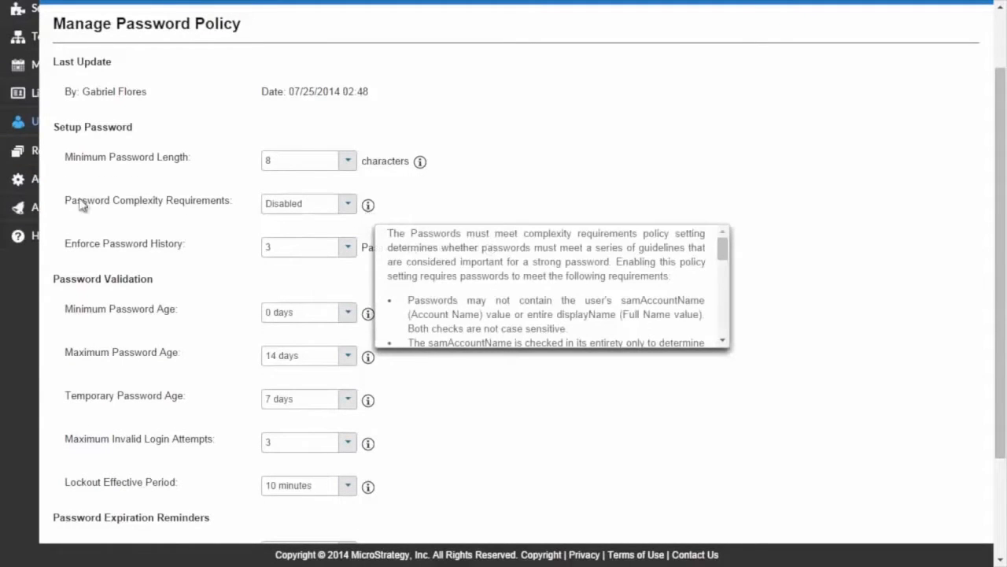
- Open the Self Service site rebranding settings and review the URL, header and navigation color options
mouse_move(27, 153)
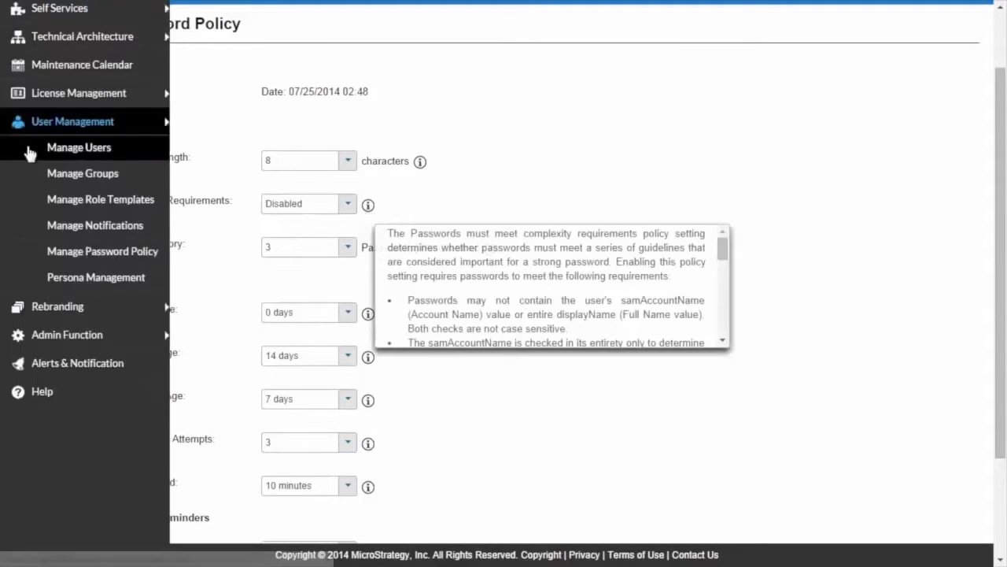
left_click(71, 307)
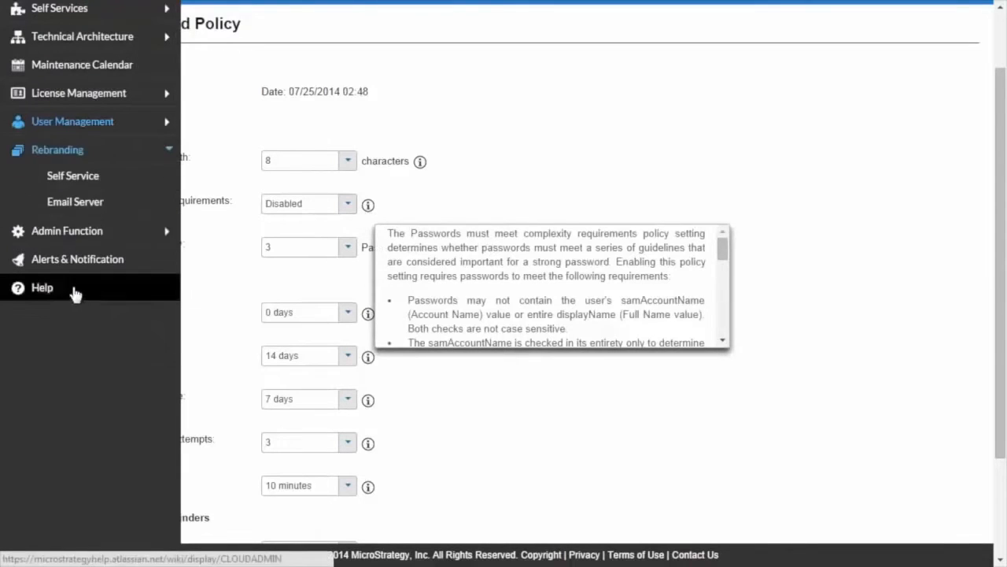
left_click(95, 181)
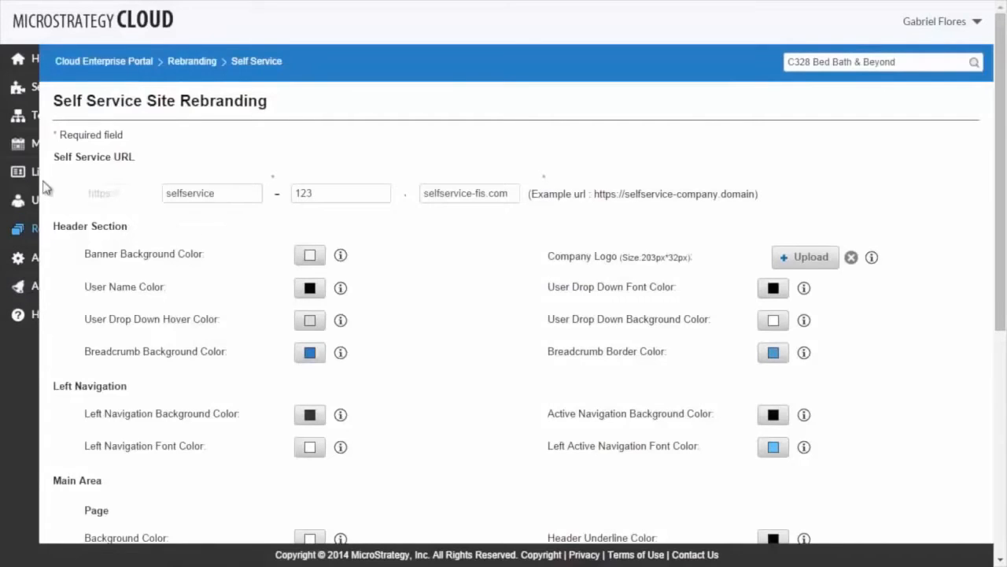
left_click(21, 172)
left_click(71, 199)
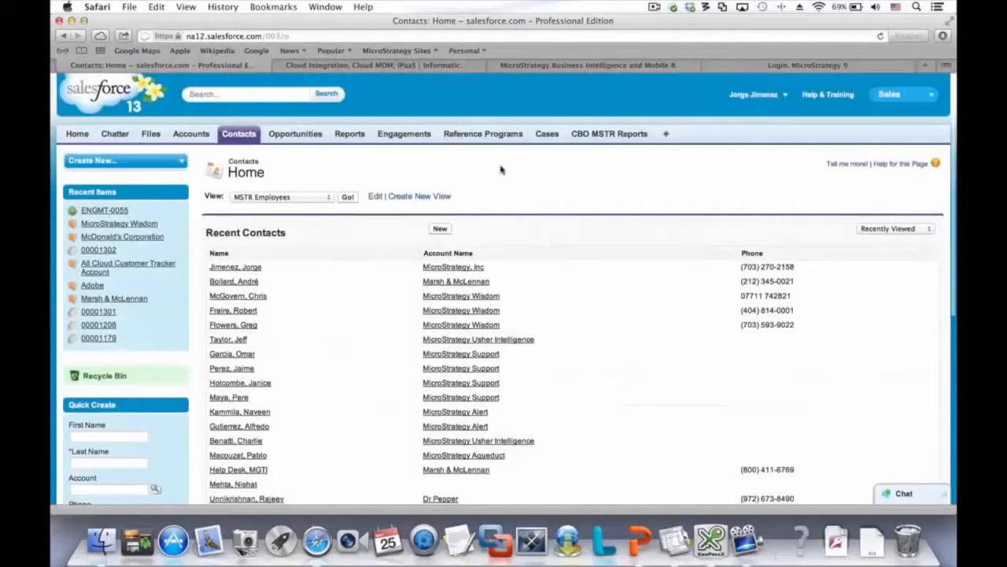
- Switch from Salesforce to Informatica Cloud, go to its login, and open the Activity Log from the data replication tasks
left_click(376, 66)
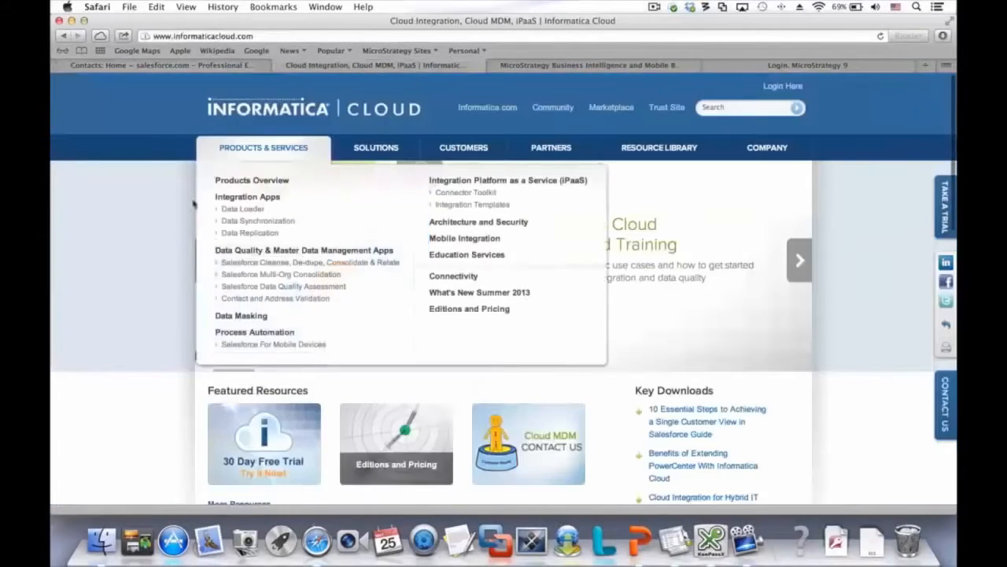
left_click(783, 88)
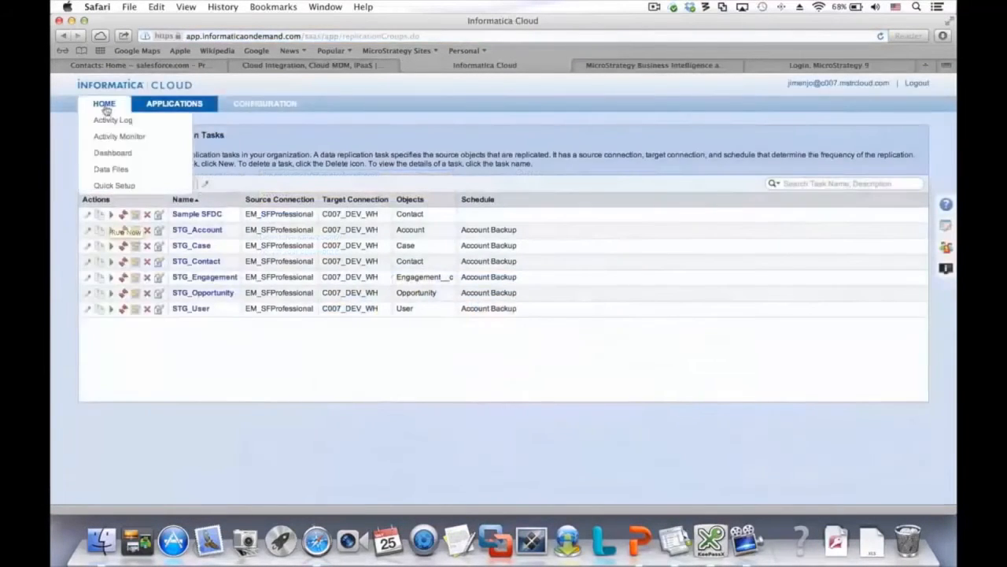
left_click(111, 121)
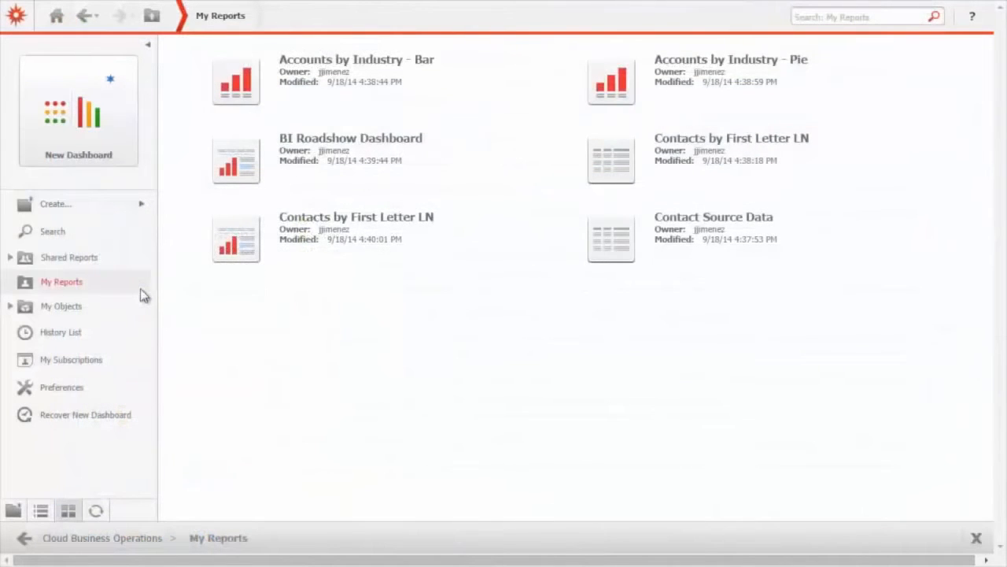
- Create a dashboard from the Contact Source Data report in My Reports
right_click(700, 228)
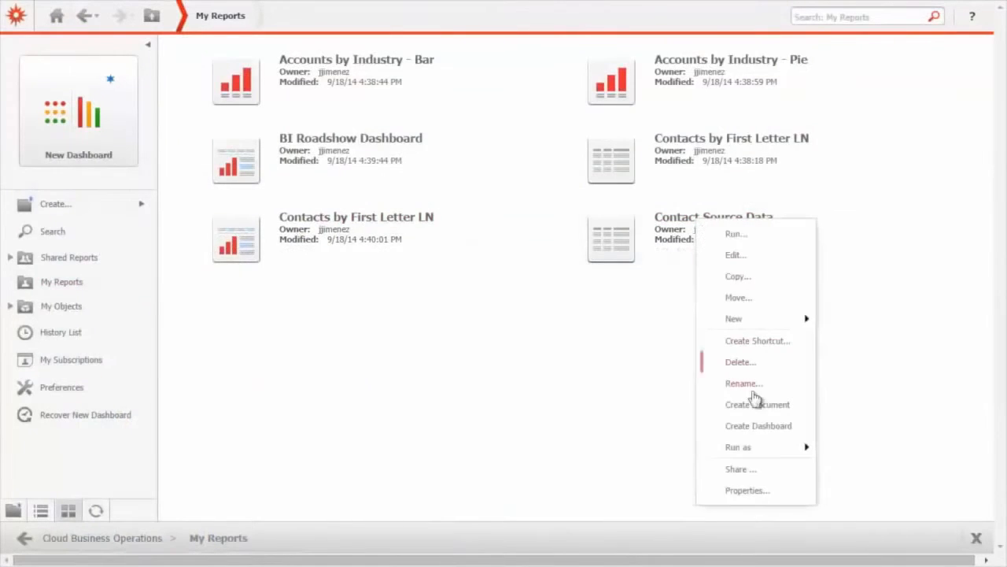
left_click(759, 426)
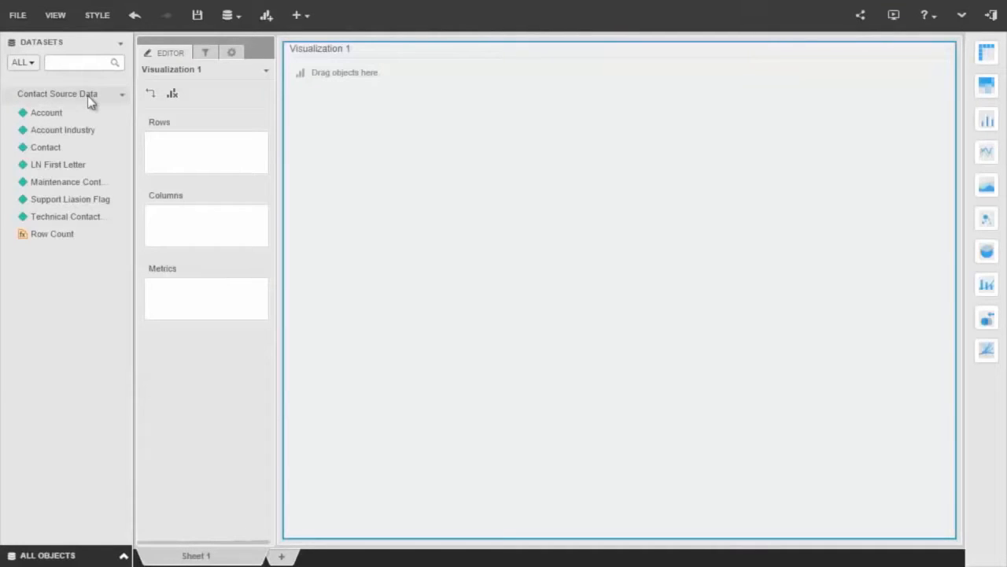
- Import the Account table from the On-Premises Database into the dashboard by picking tables, using a live connection
left_click(239, 19)
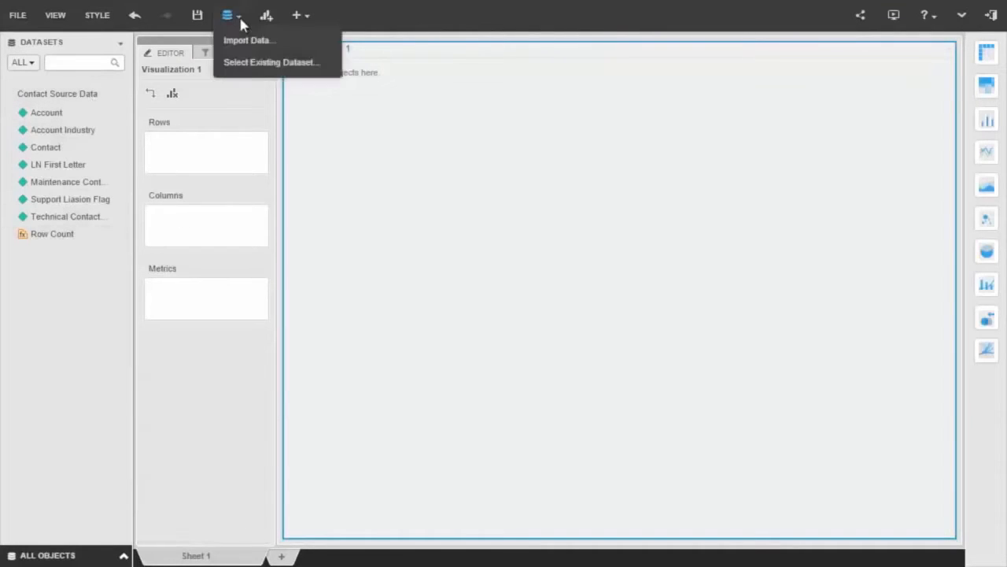
left_click(237, 41)
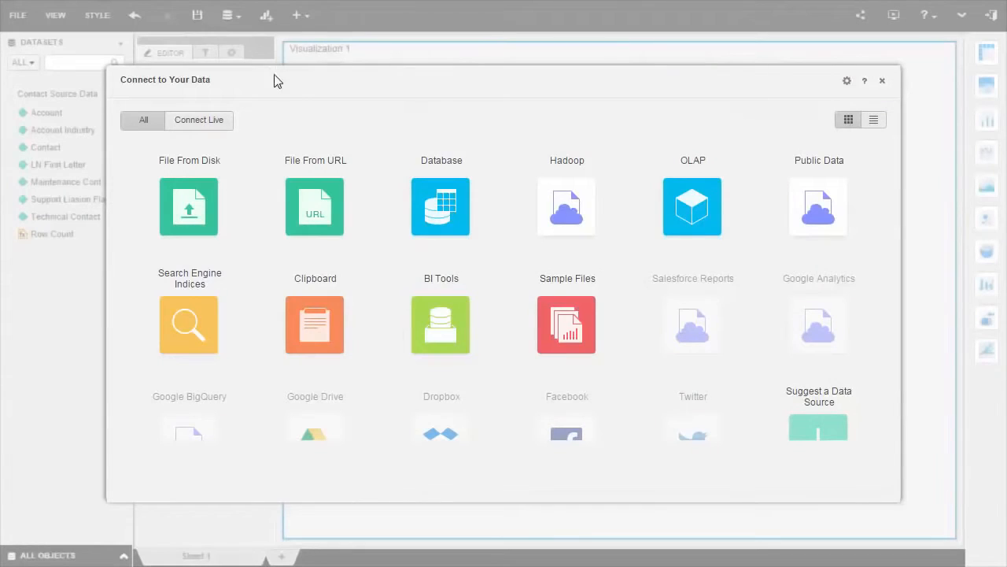
left_click(445, 221)
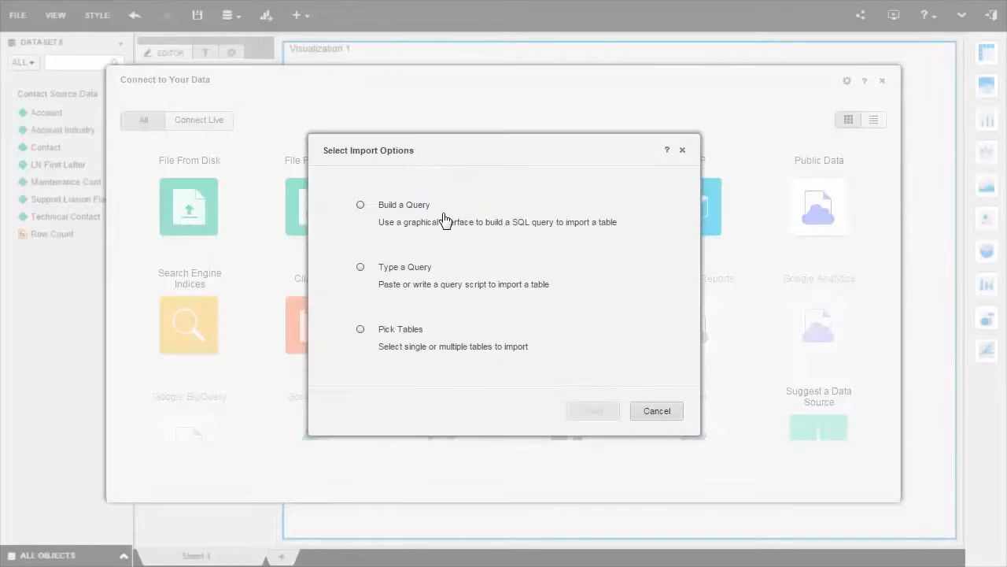
left_click(398, 334)
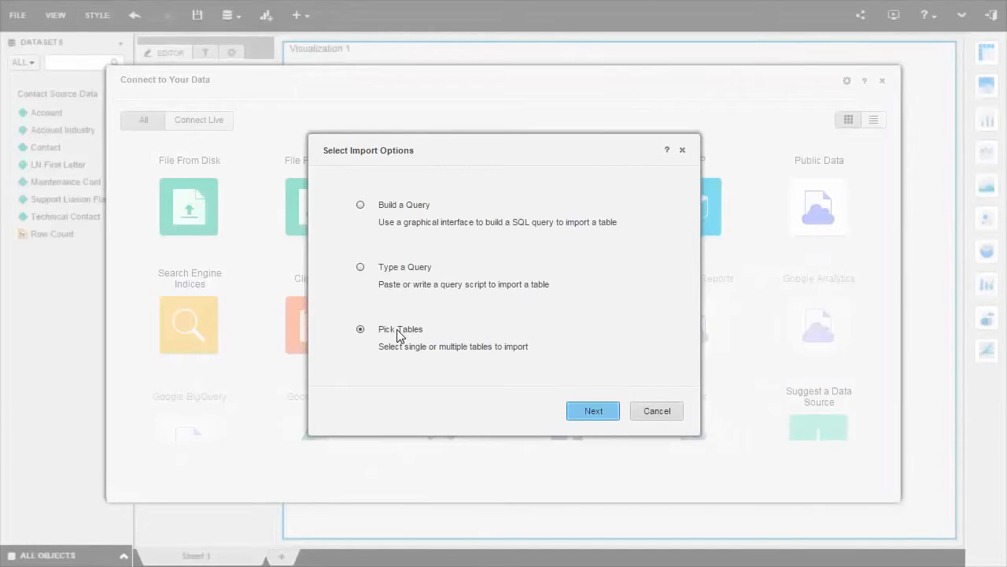
left_click(592, 410)
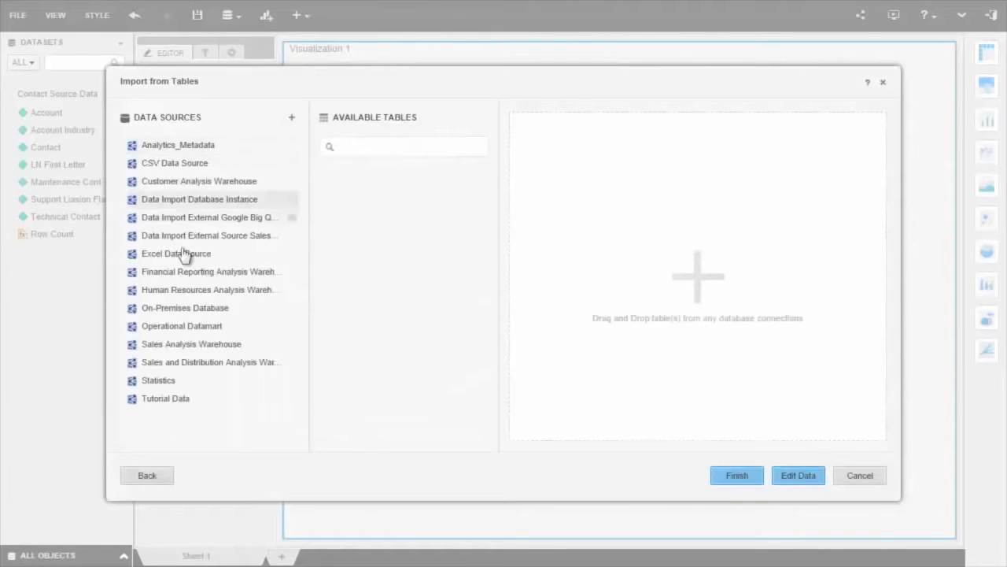
left_click(175, 310)
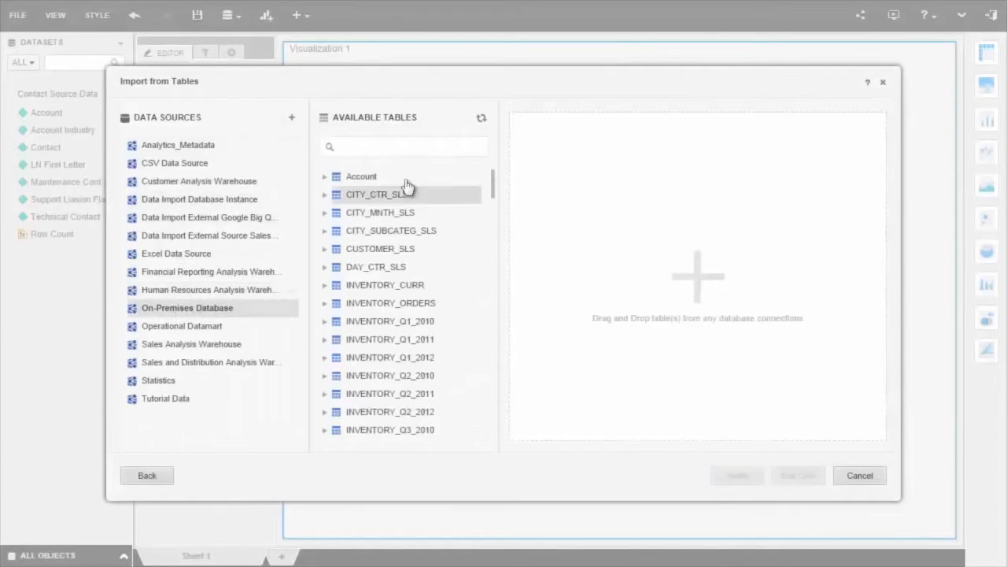
left_click_drag(358, 179, 621, 164)
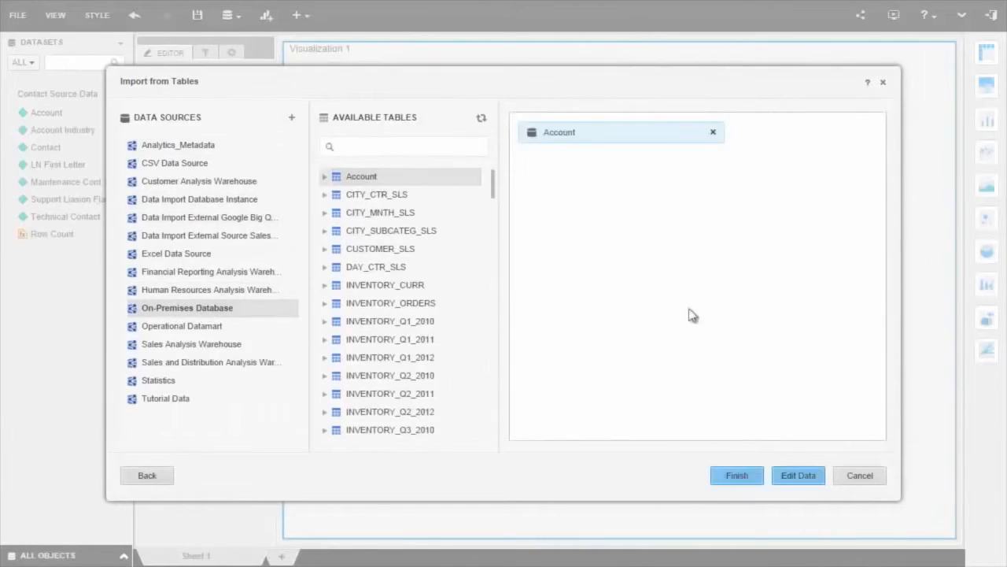
left_click(749, 475)
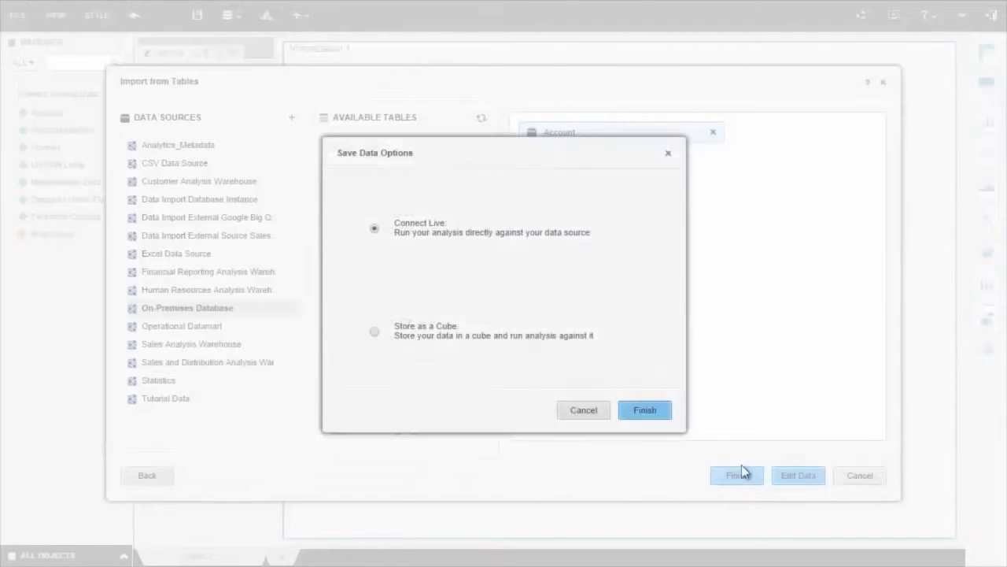
left_click(646, 411)
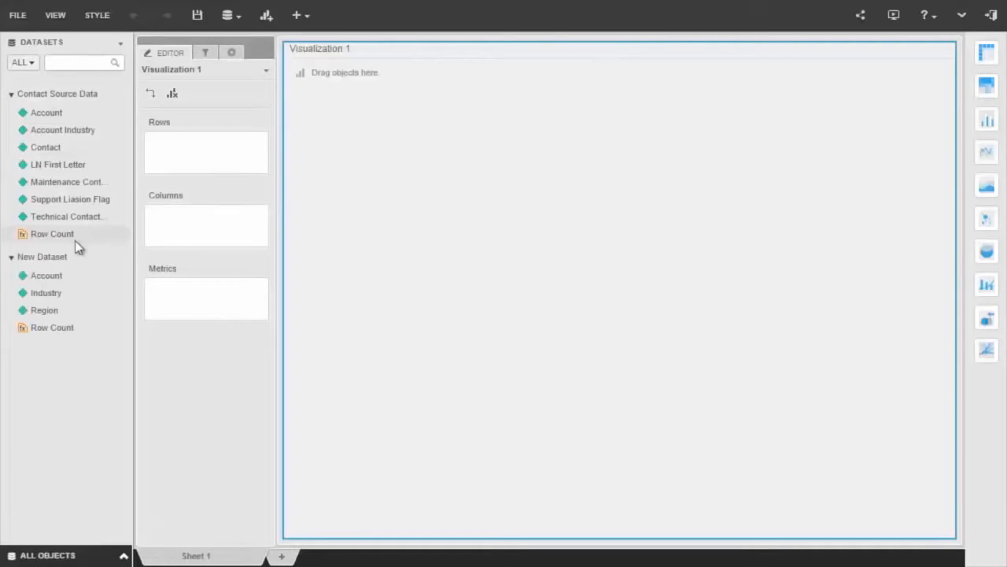
- Add the Sales.xlsx file from disk to the dashboard as another dataset
left_click(230, 15)
left_click(240, 39)
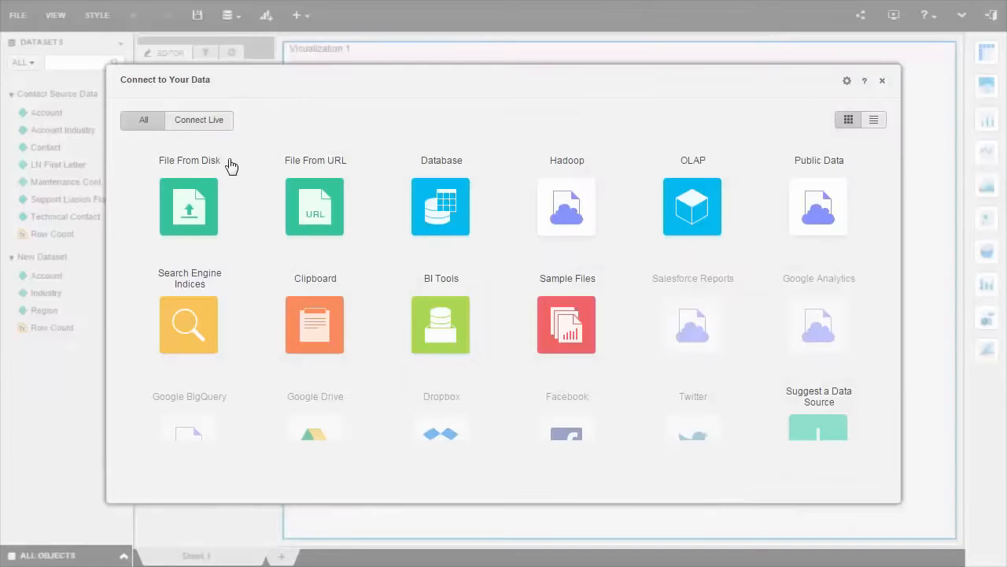
left_click(203, 222)
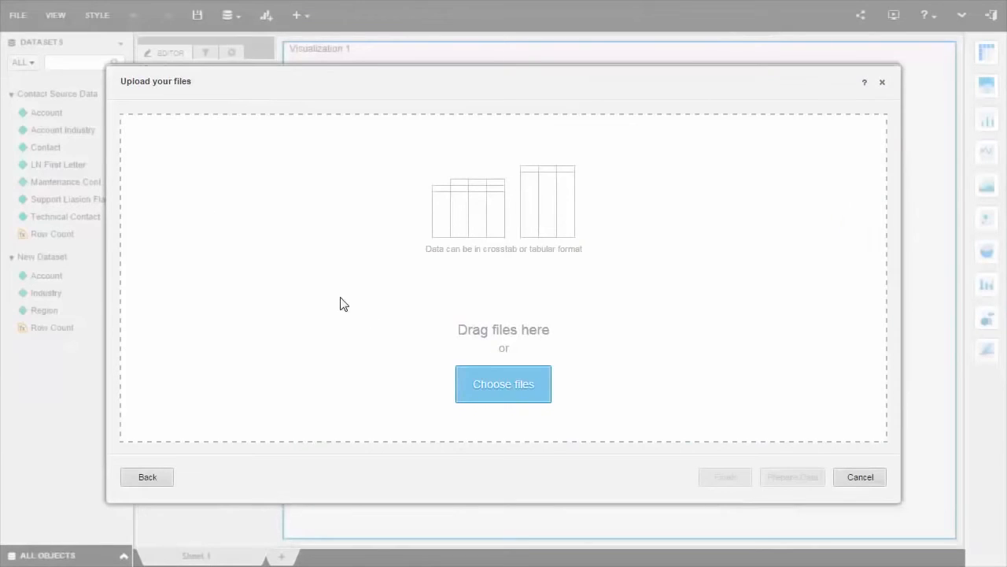
left_click(501, 382)
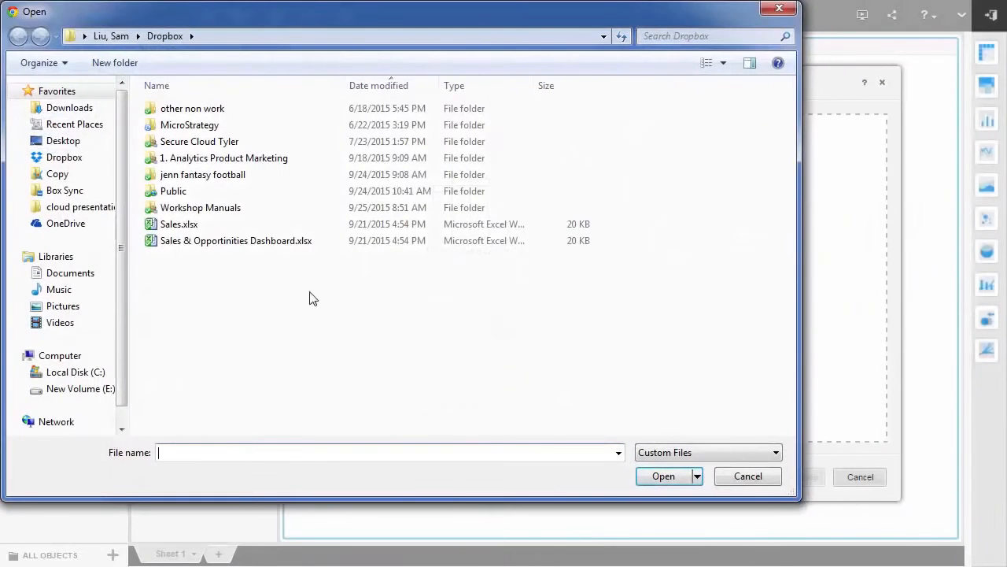
double_click(178, 224)
left_click(721, 477)
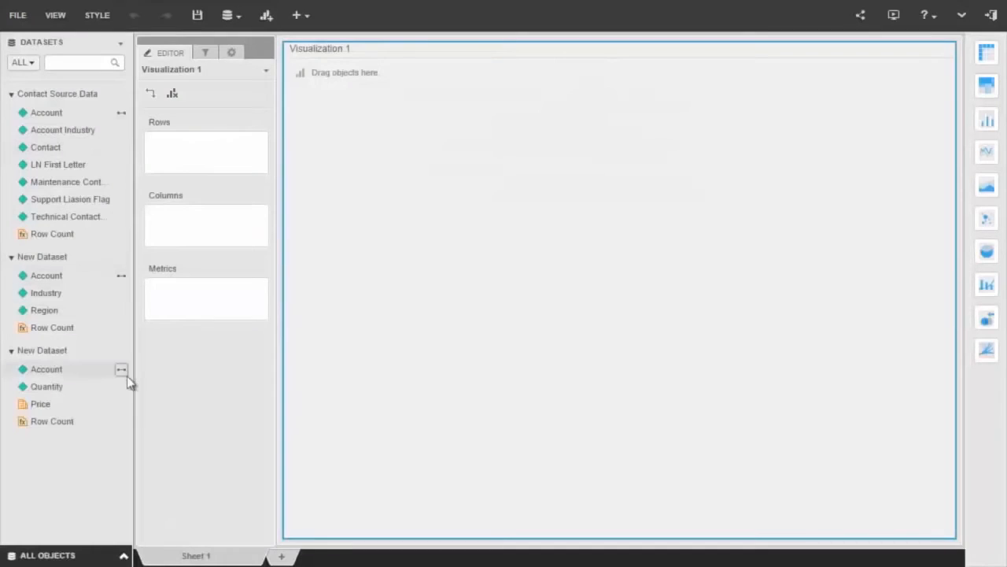
- Build a grid in Visualization 1 with Account and Region as rows and Price as the metric, combining the three datasets
left_click_drag(67, 115, 220, 154)
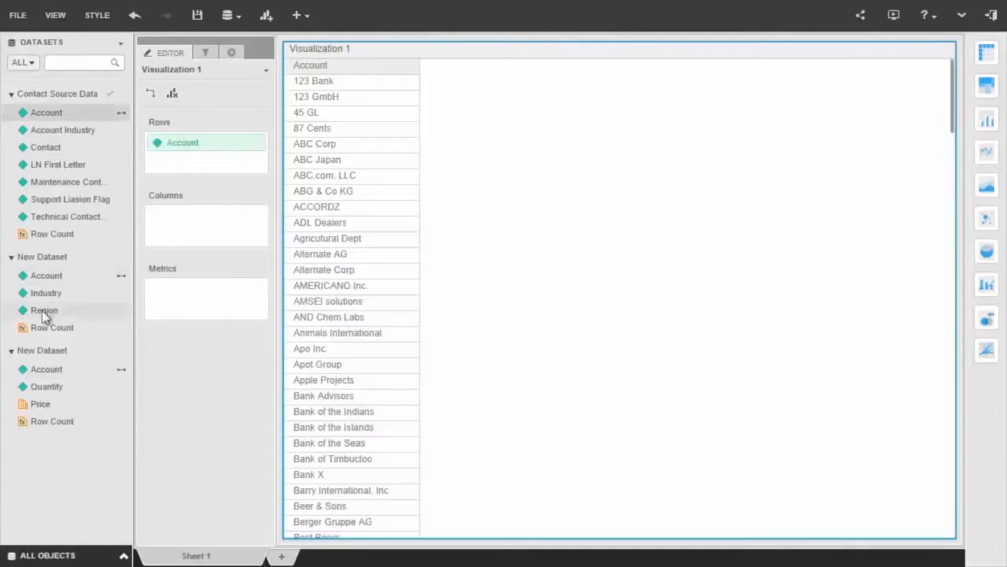
left_click_drag(42, 310, 181, 161)
left_click_drag(37, 407, 167, 308)
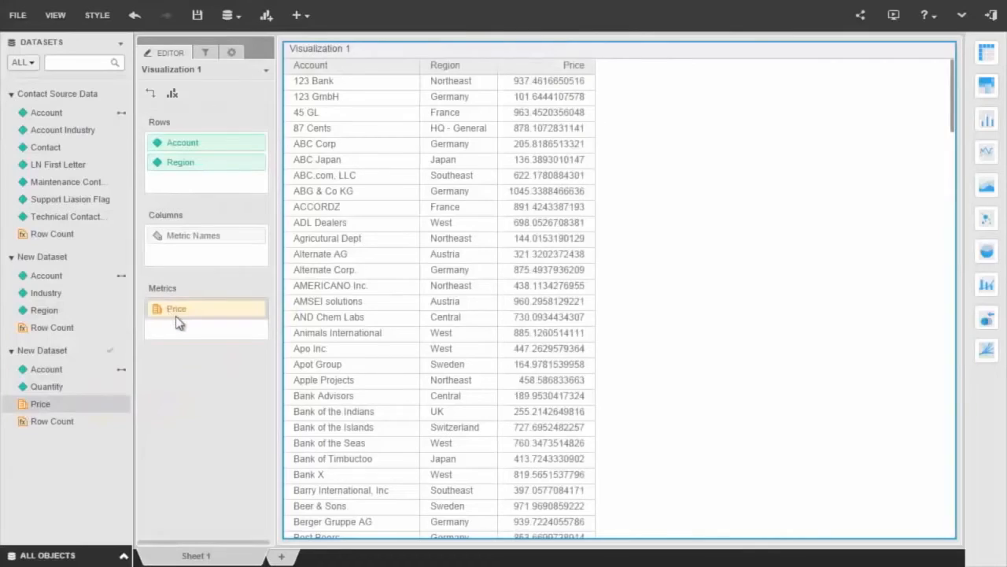
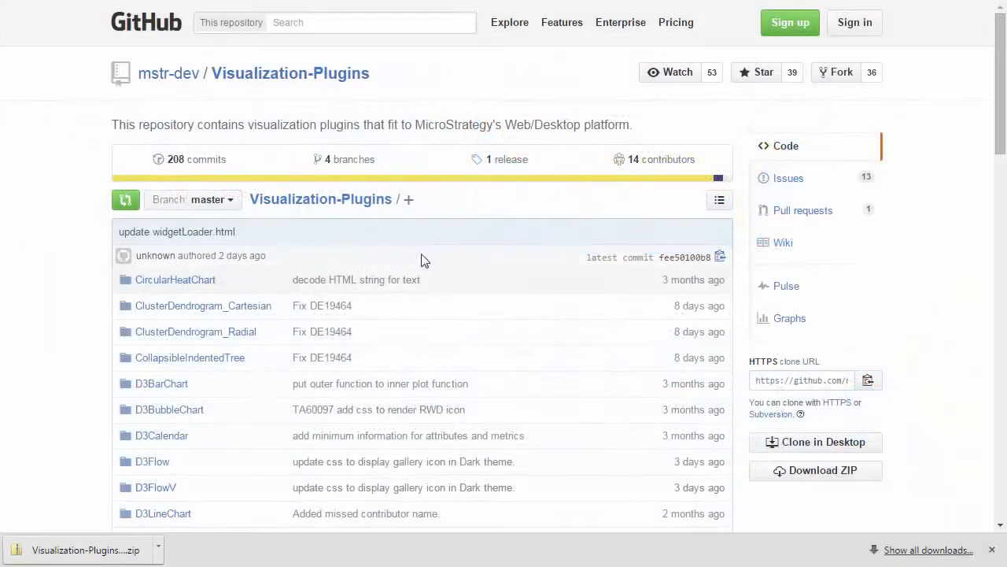
- View screenshot.png from the style/images folder of the D3Calendar plugin in the GitHub Visualization-Plugins repository
left_click(162, 437)
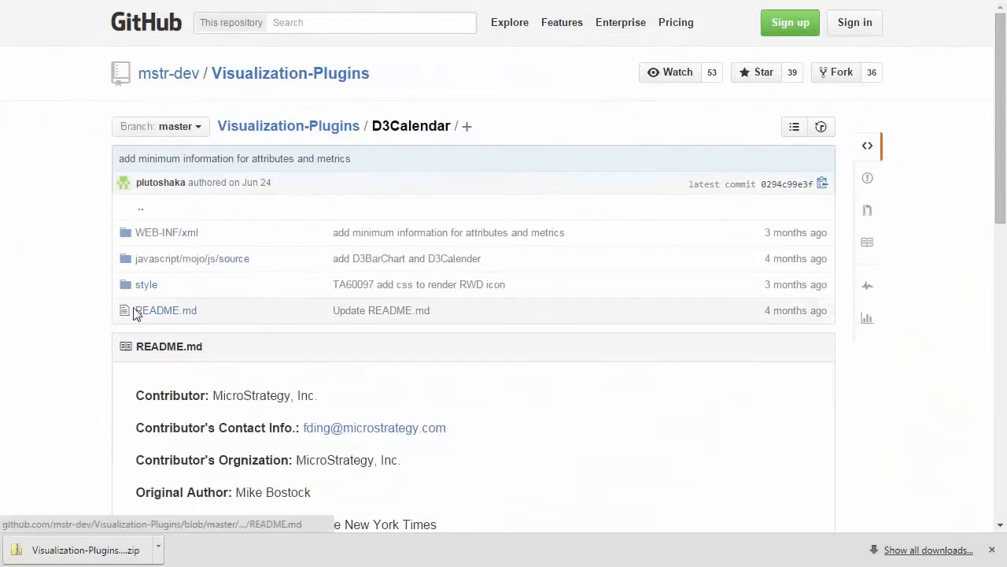
left_click(142, 290)
left_click(151, 234)
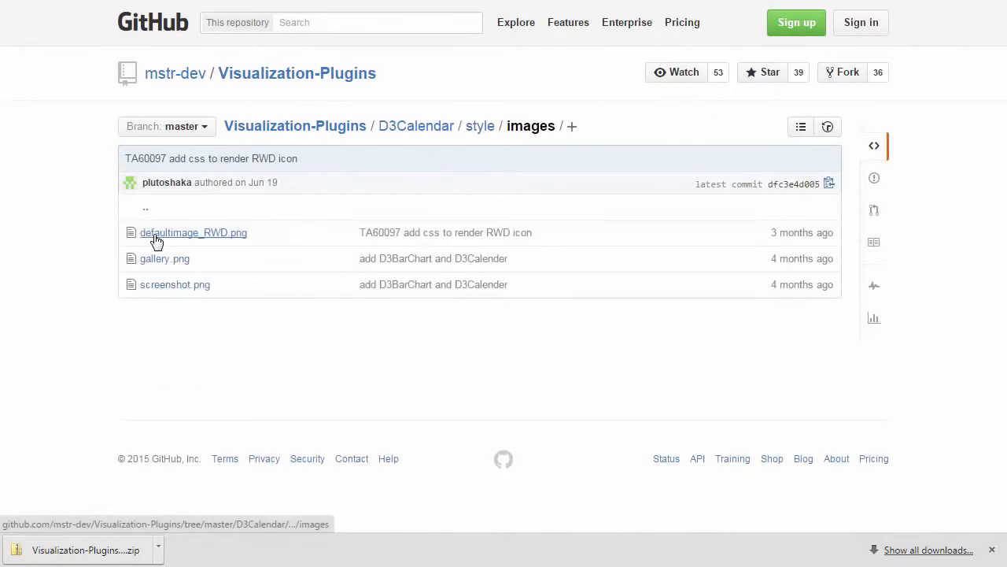
left_click(155, 284)
scroll(155, 290, "down", 2)
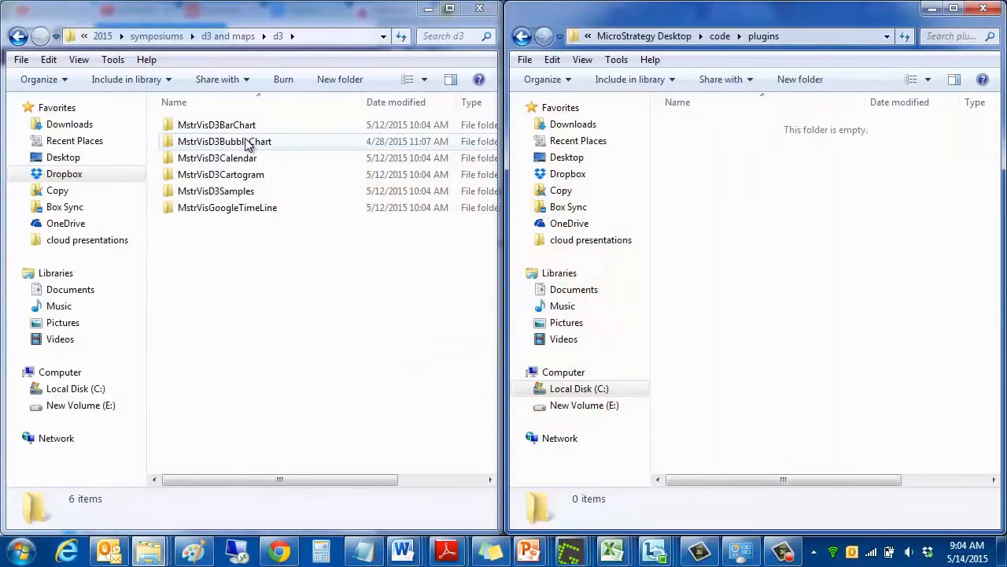
- Copy the MstrVisD3BubbleChart, MstrVisD3Calendar and MstrVisGoogleTimeLine folders from d3 into the MicroStrategy Desktop code\plugins folder
left_click(248, 144)
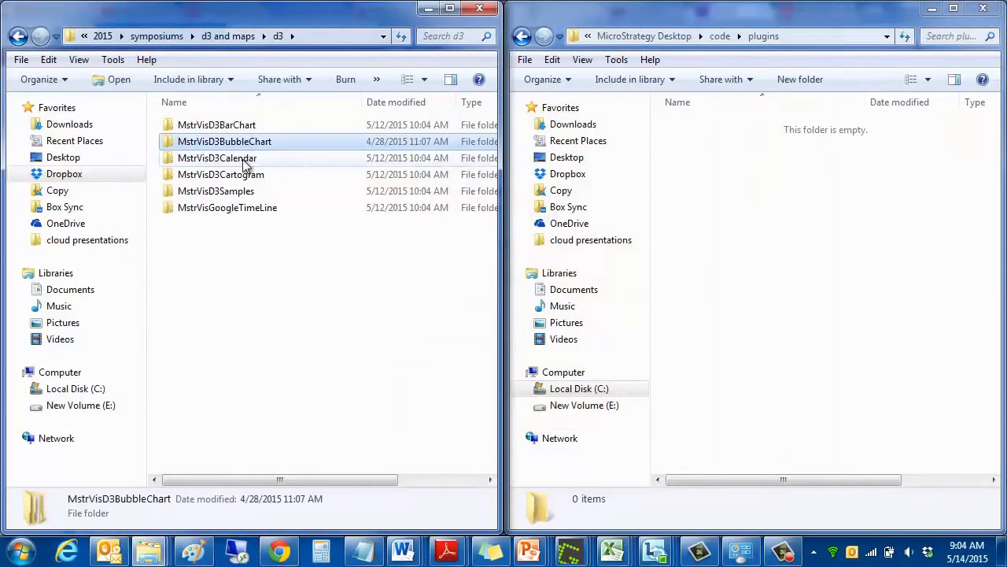
left_click(246, 160, "ctrl")
left_click(252, 210, "ctrl")
right_click(252, 208)
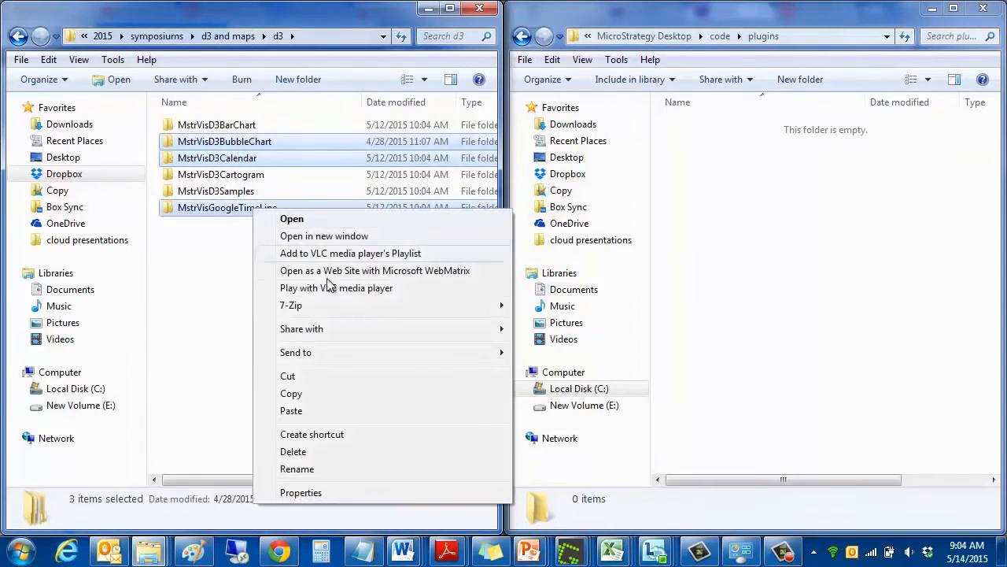
left_click(291, 394)
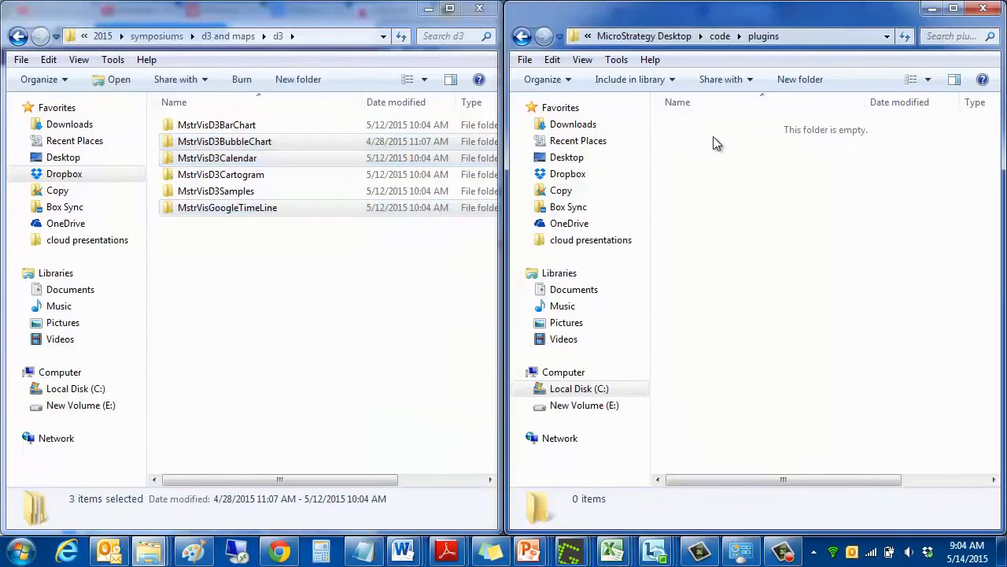
right_click(713, 136)
left_click(750, 247)
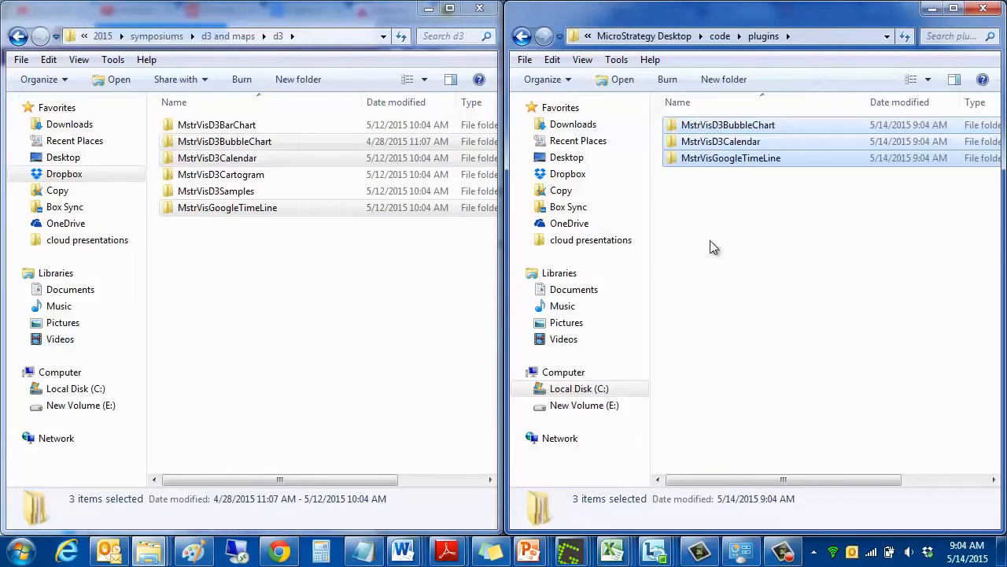
- Open D3Viz.mstr in MicroStrategy Desktop and change Visualization 1 from a line chart to the calendar visualization
left_click(20, 551)
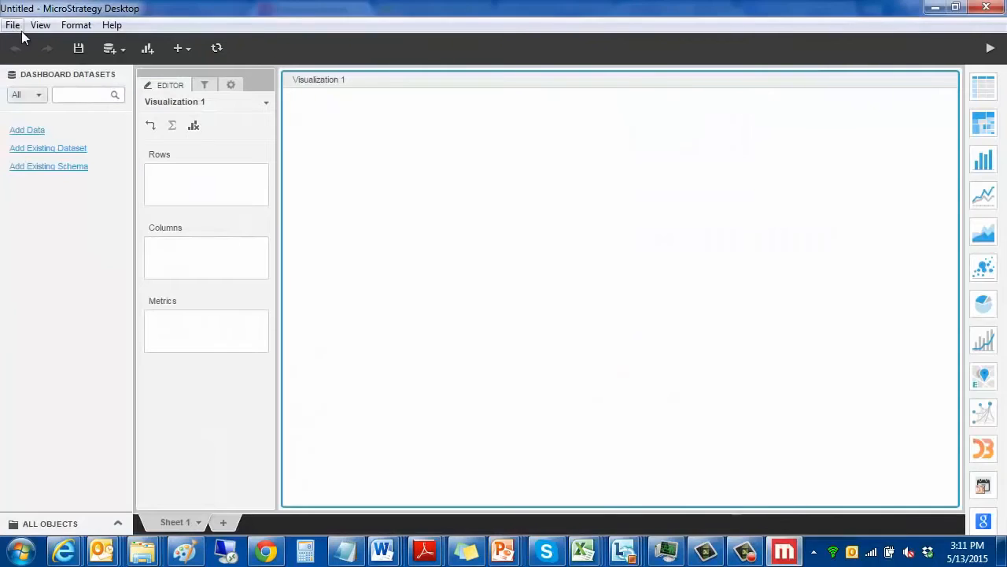
left_click(14, 26)
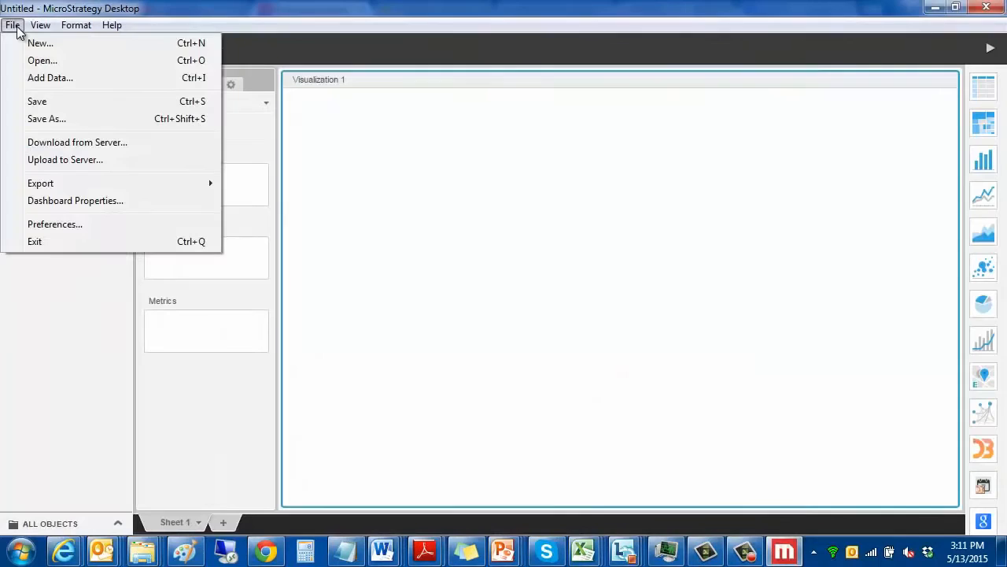
left_click(39, 61)
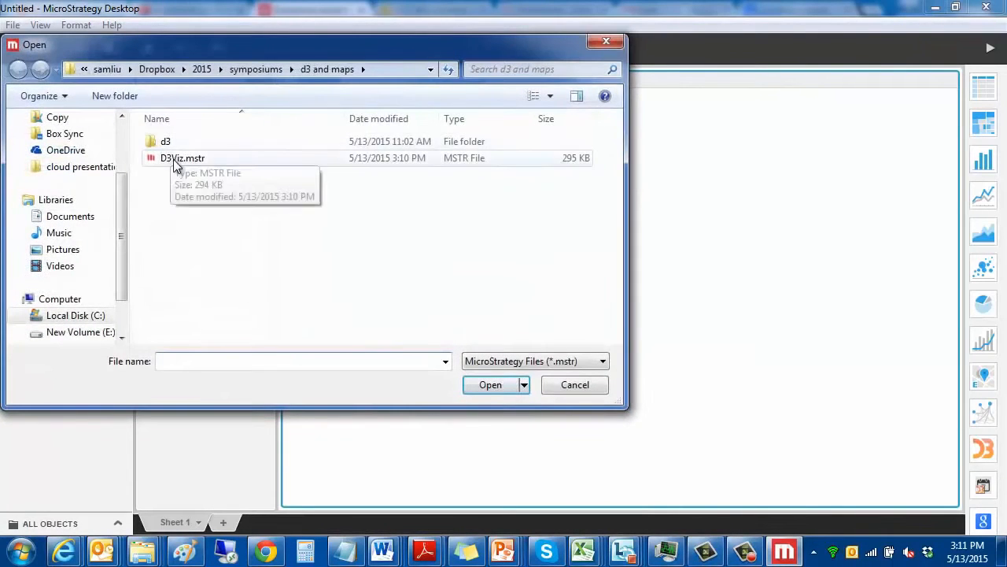
double_click(175, 160)
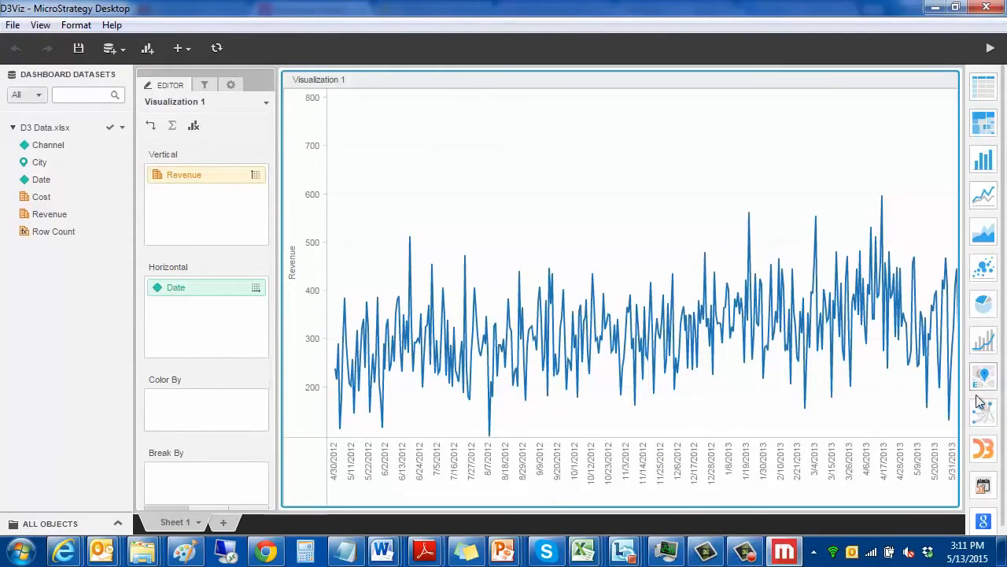
left_click(982, 488)
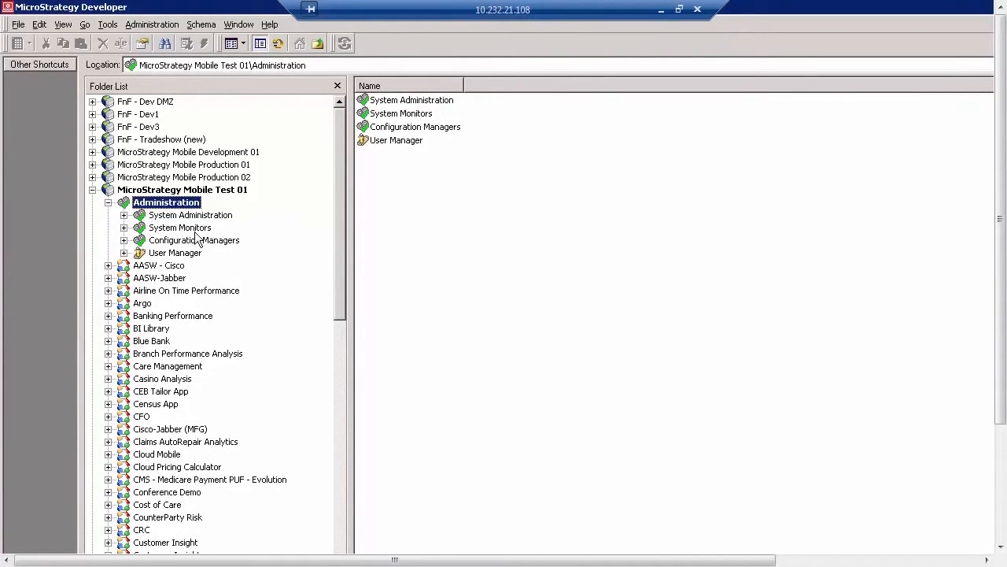
- In MicroStrategy Developer, inspect the cluster nodes and the Intelligent Cubes cache monitor under MicroStrategy Mobile Test 01's Administration
left_click(124, 215)
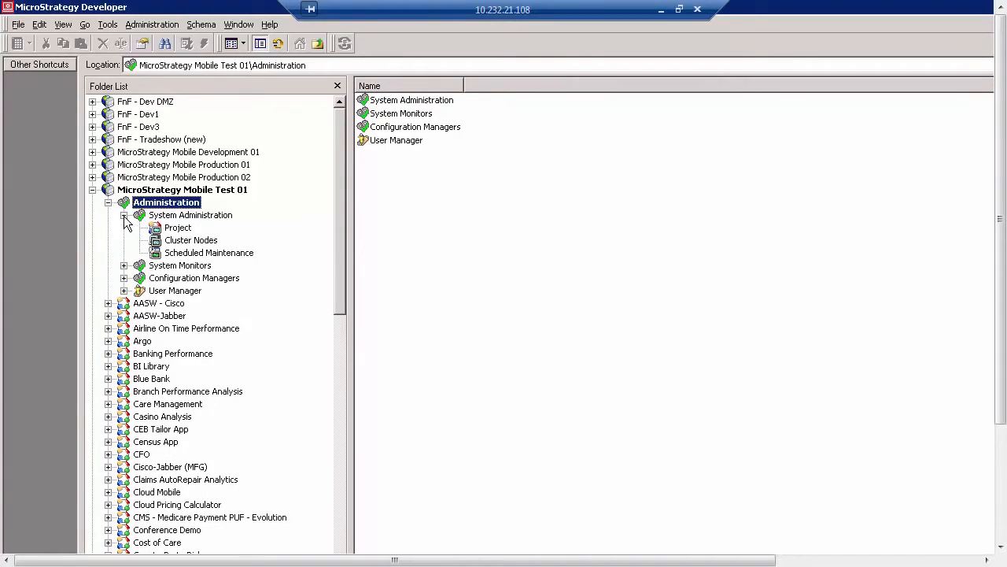
left_click(190, 240)
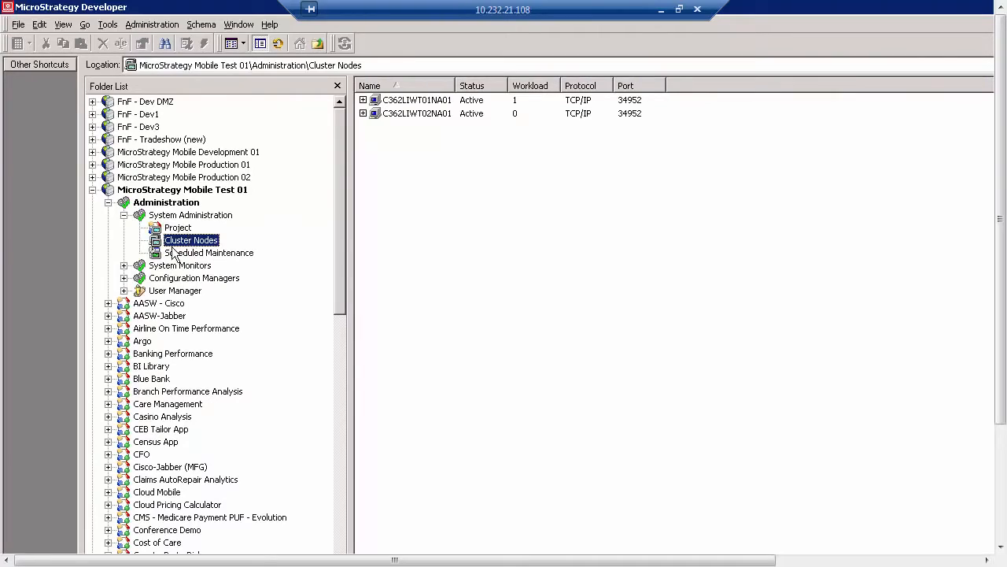
left_click(125, 266)
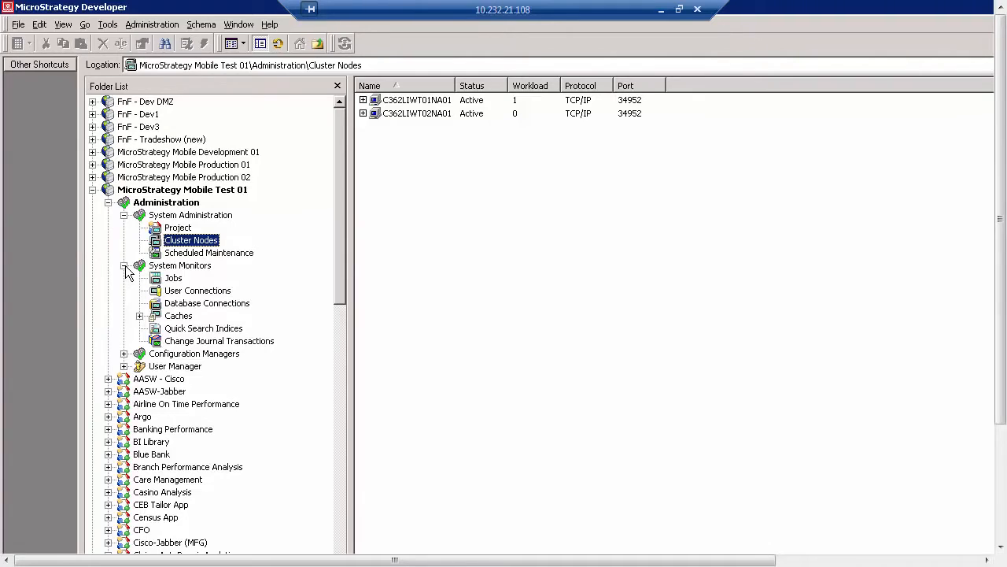
left_click(140, 316)
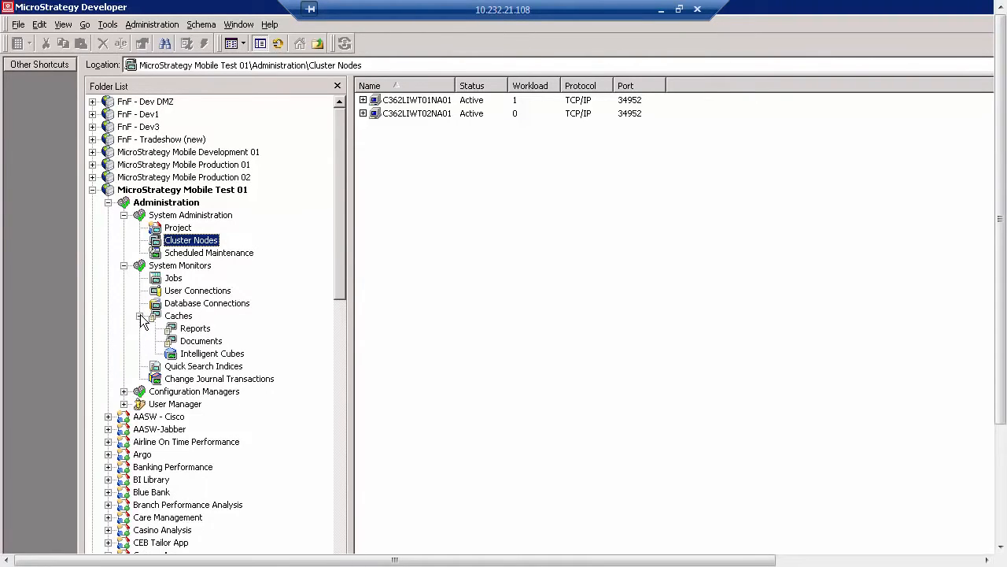
left_click(193, 354)
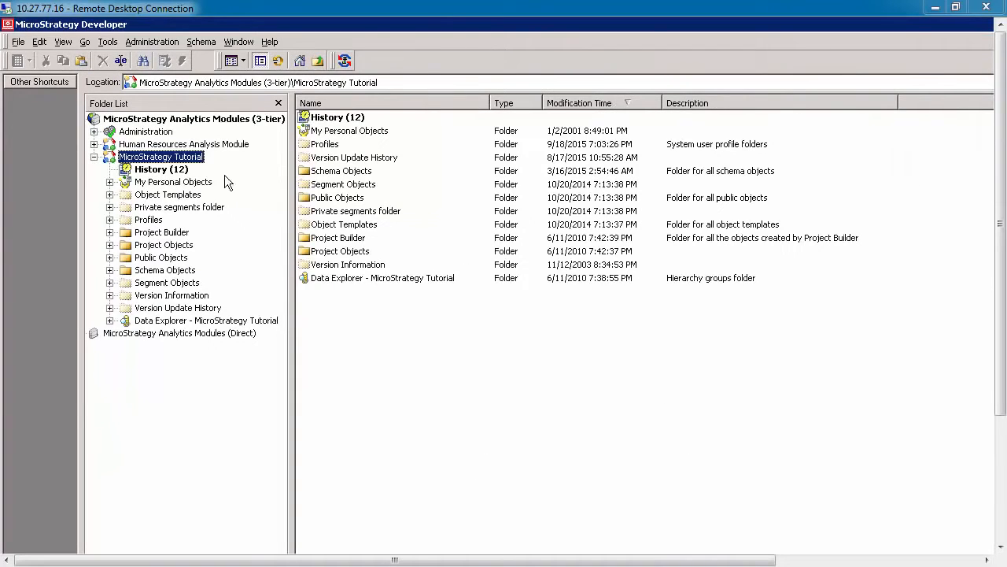
- Examine the MicroStrategy Tutorial project's VLDB settings for Analytical Engine, Metrics and Query Optimizations through its advanced project configuration
right_click(194, 158)
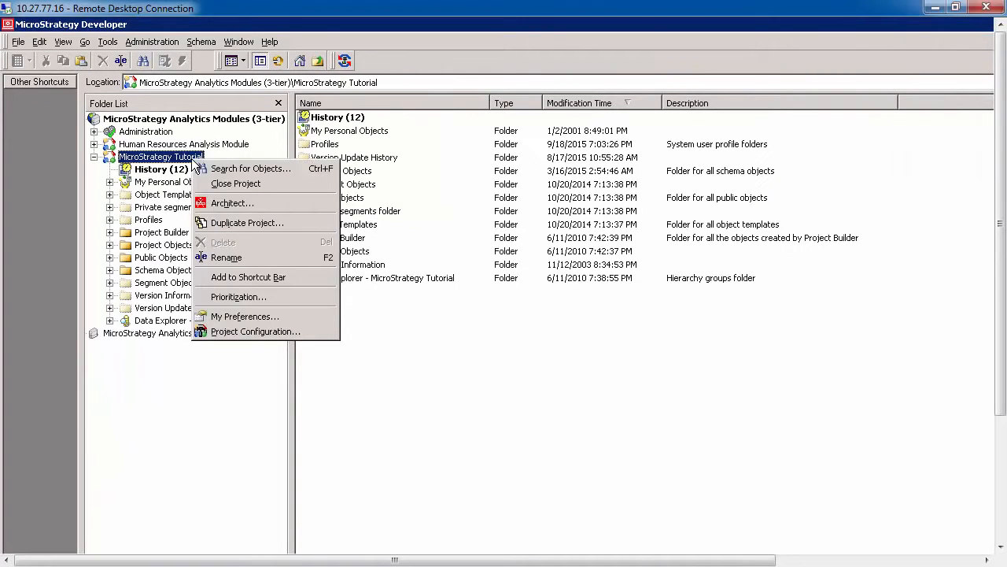
left_click(249, 331)
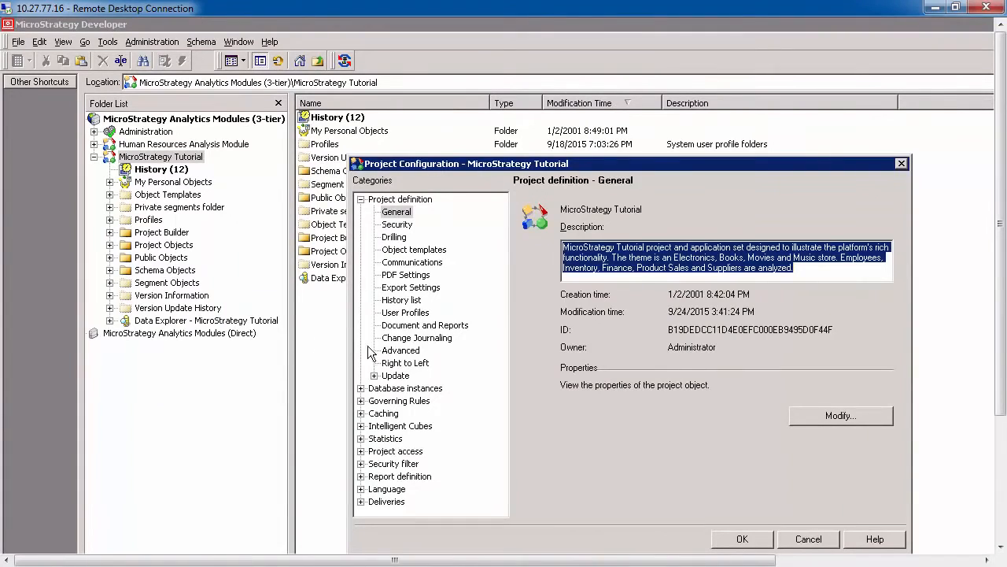
left_click(398, 351)
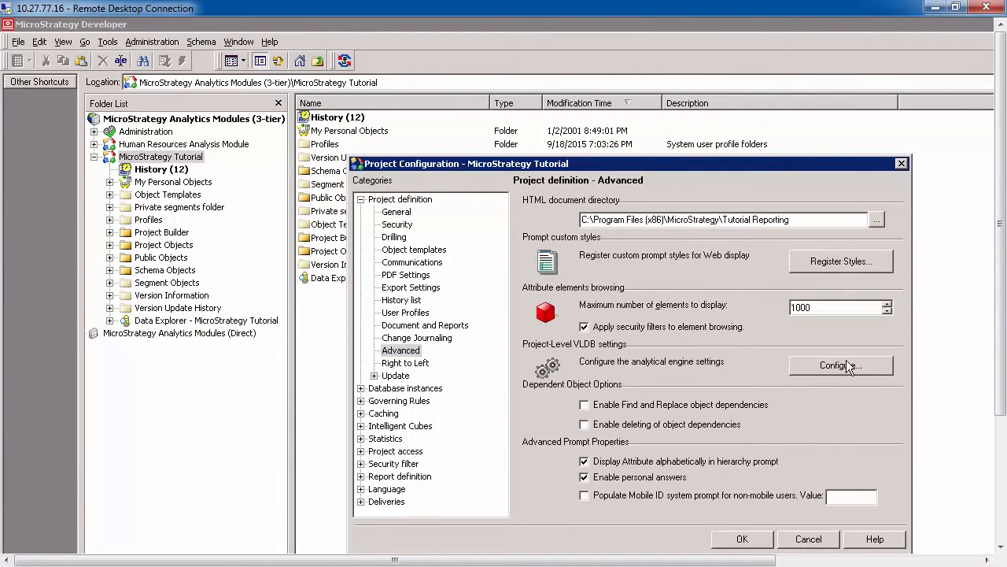
left_click(844, 365)
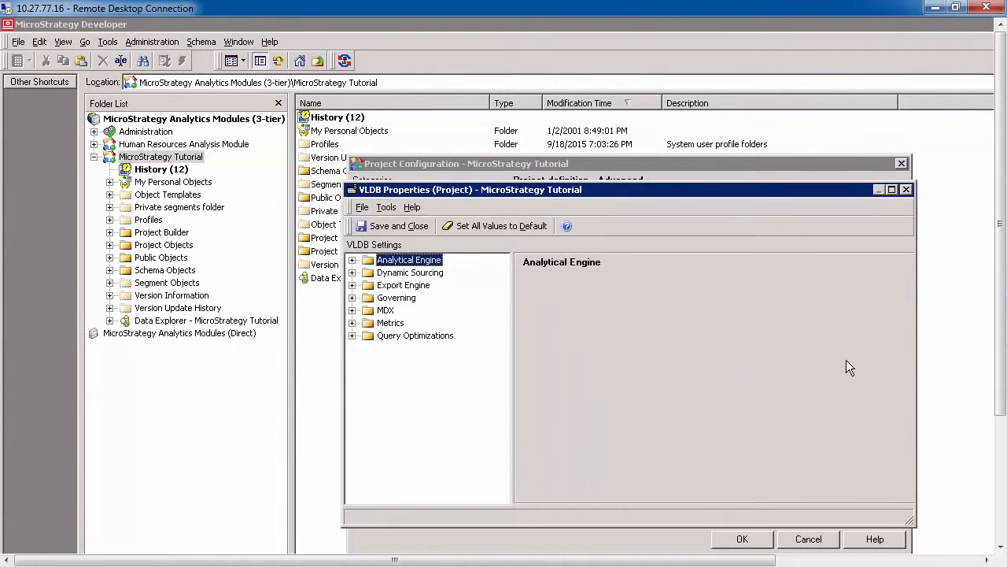
left_click(352, 259)
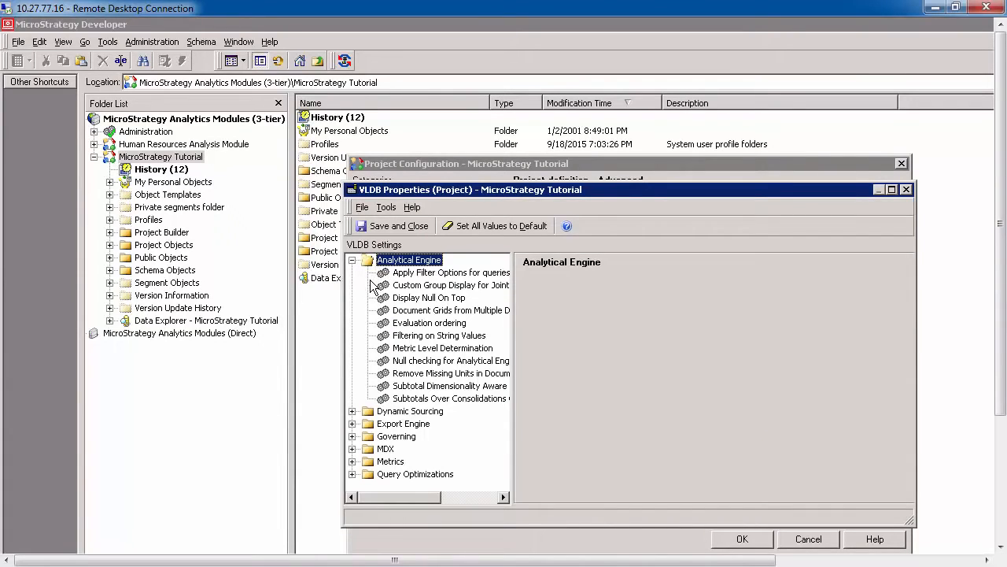
left_click(352, 461)
left_click(352, 475)
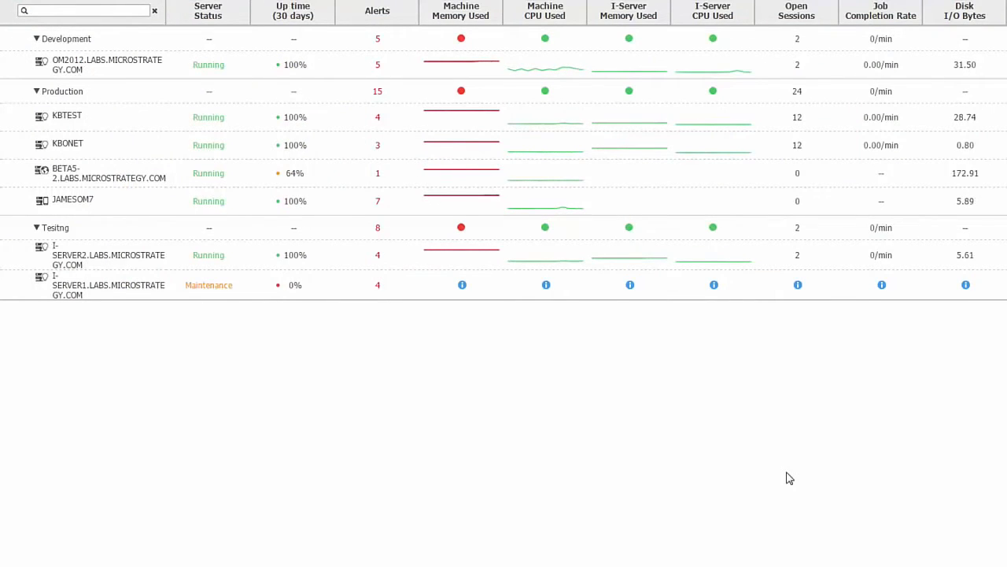
- In the server monitoring console, check KBTEST's machine CPU and memory usage, and open the Heartbeat view of the Production environment
mouse_move(539, 124)
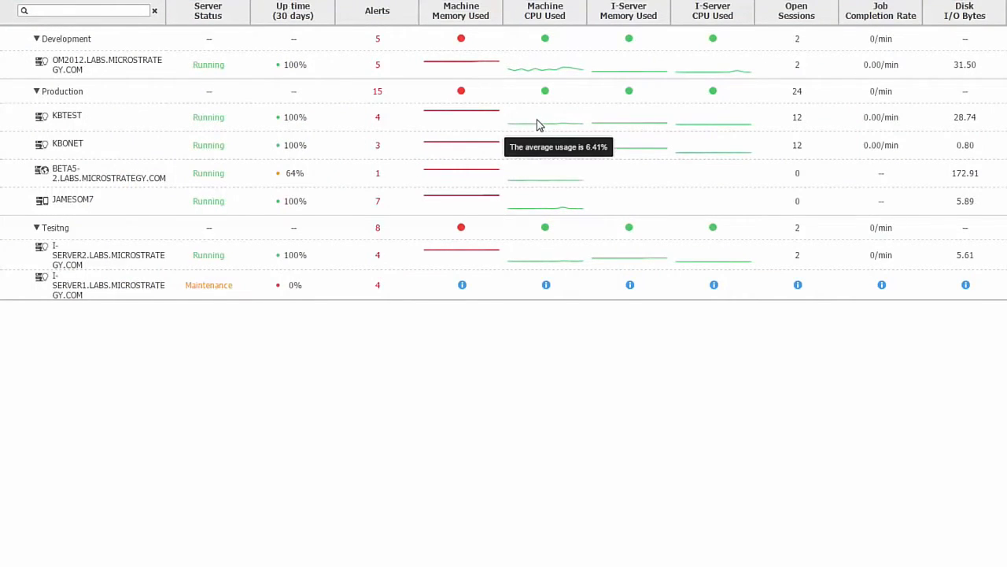
mouse_move(494, 115)
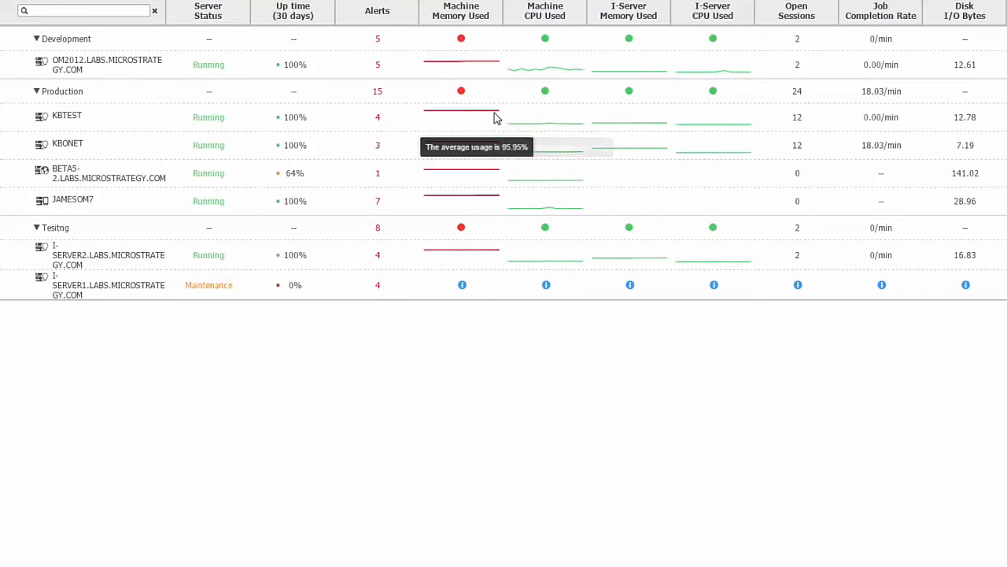
right_click(63, 94)
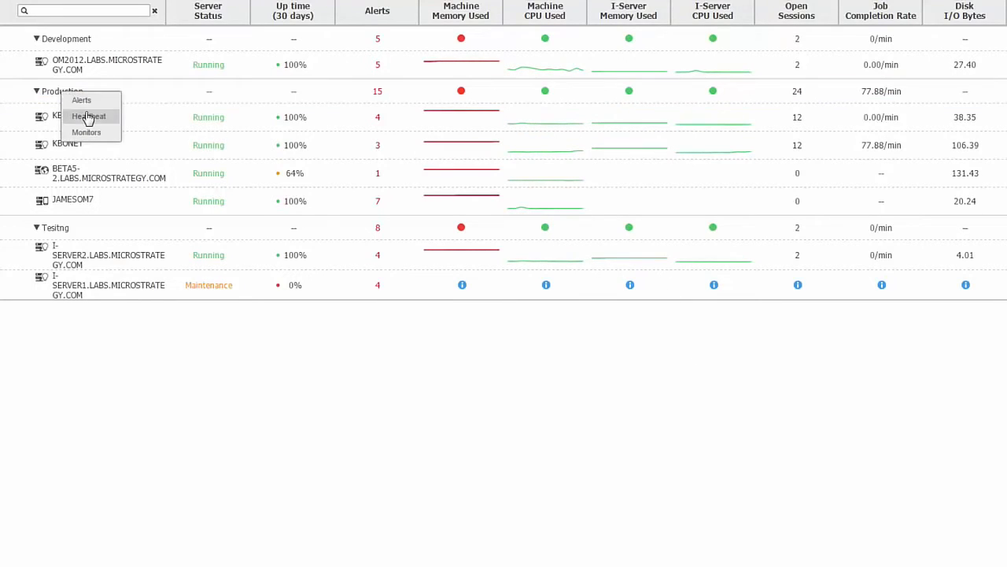
left_click(87, 114)
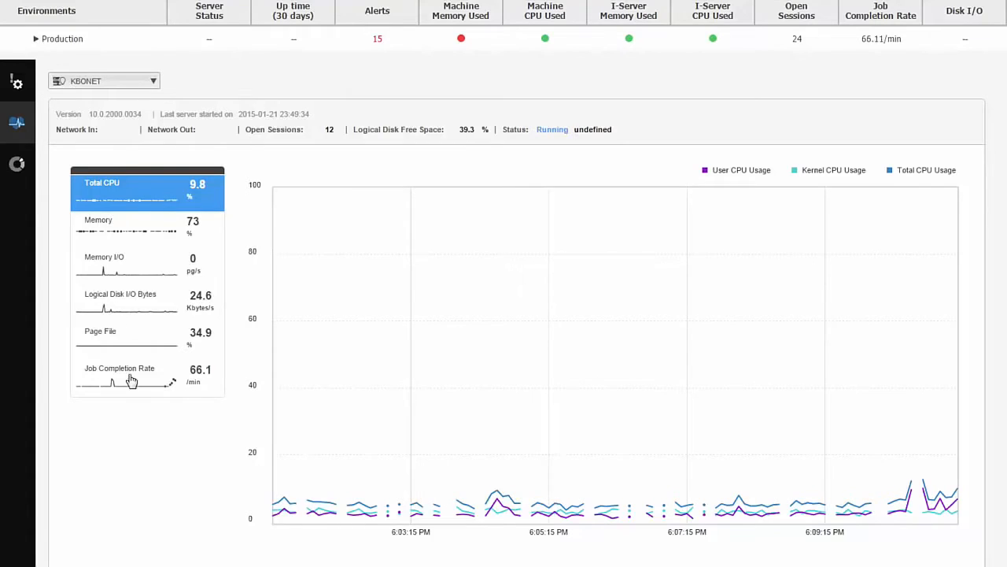
- Review the Memory I/O, Logical Disk I/O Bytes and Page File charts for the KBONET server
left_click(124, 274)
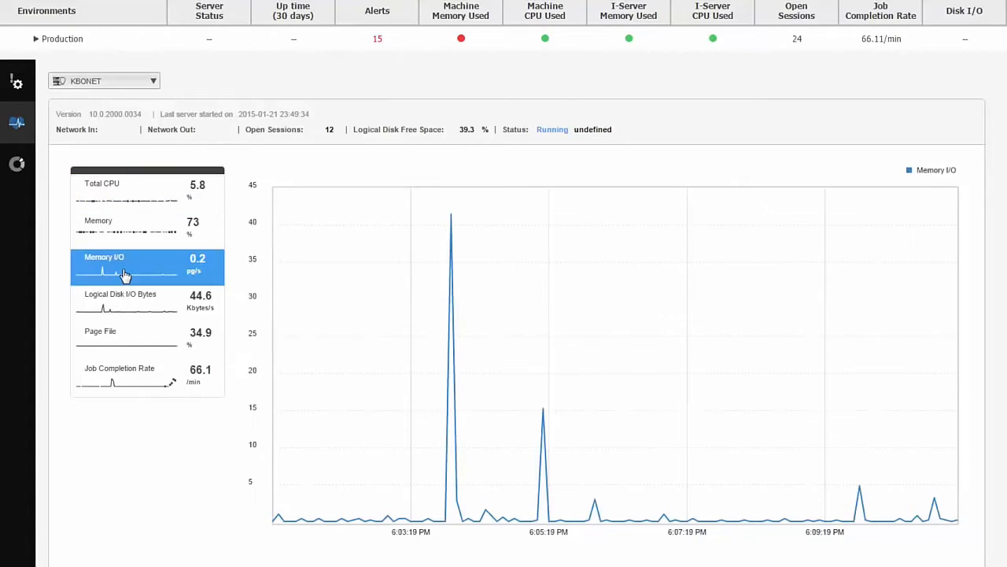
left_click(129, 303)
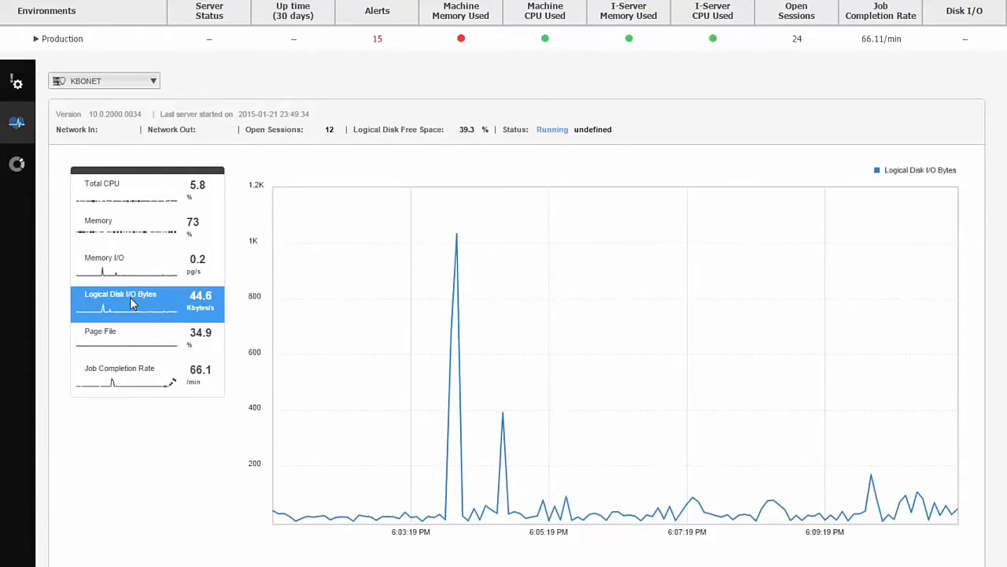
left_click(128, 331)
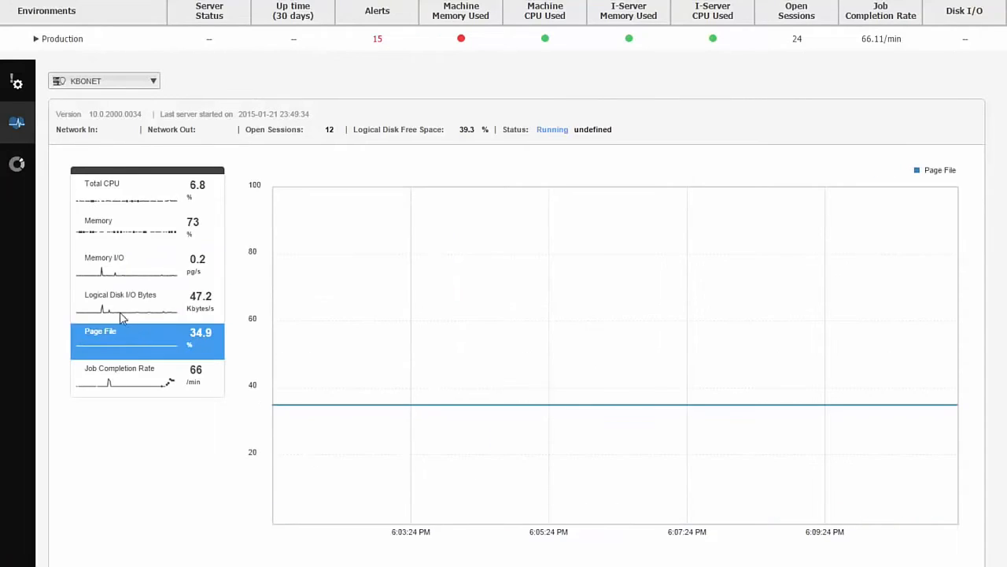
- Review the Memory chart of the KBTEST server and switch the Heartbeat view to the BETA5-2 server
left_click(108, 83)
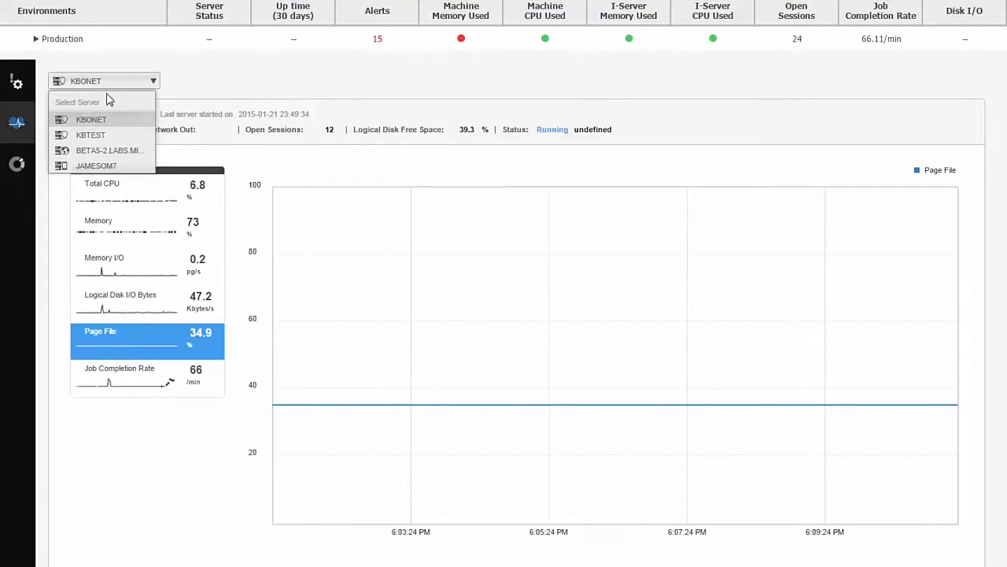
left_click(93, 135)
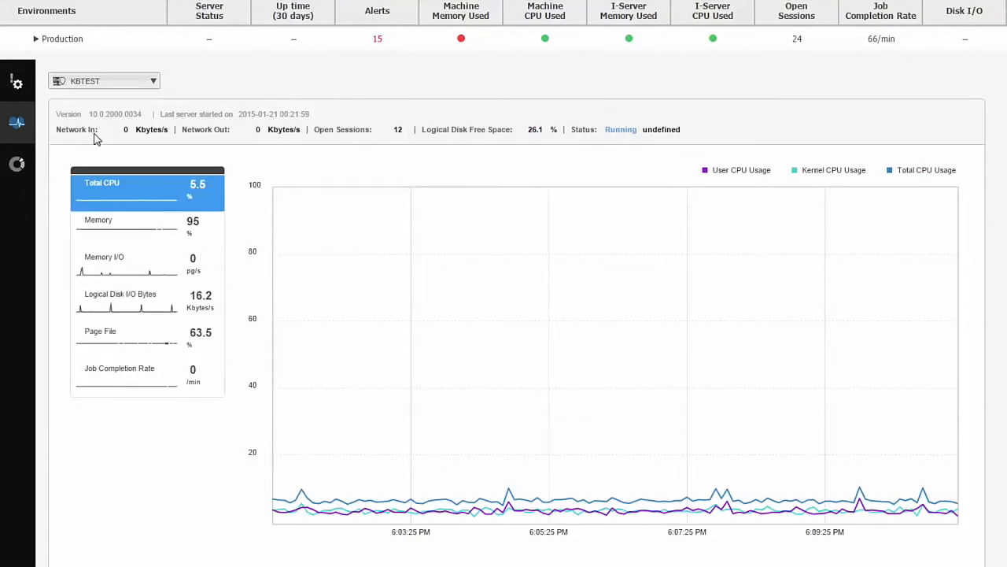
left_click(147, 242)
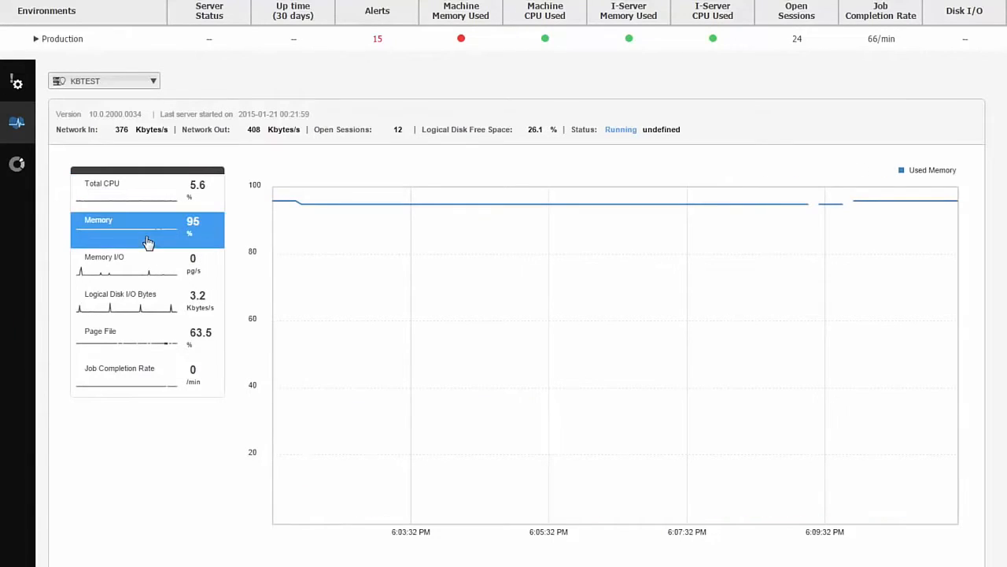
left_click(131, 85)
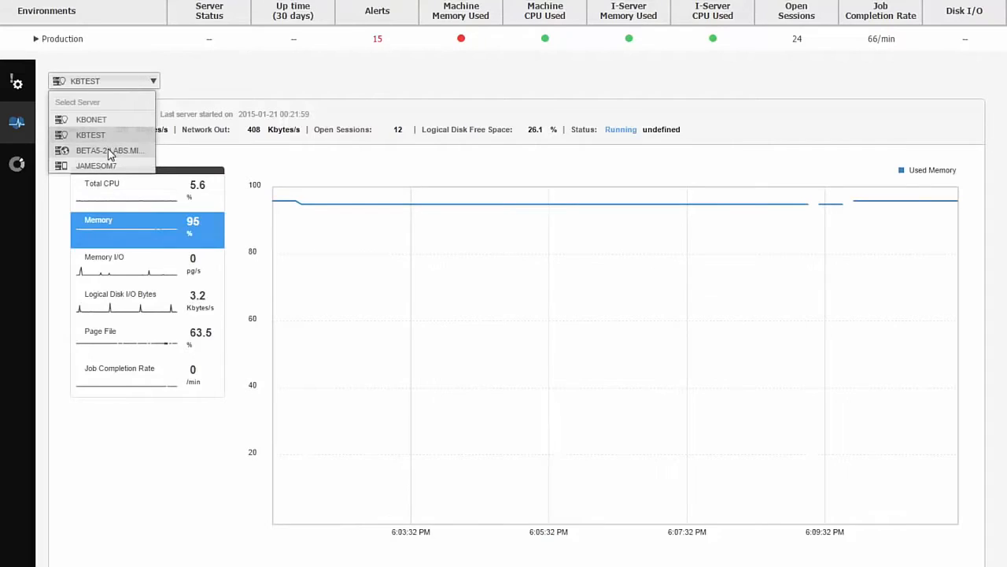
left_click(110, 151)
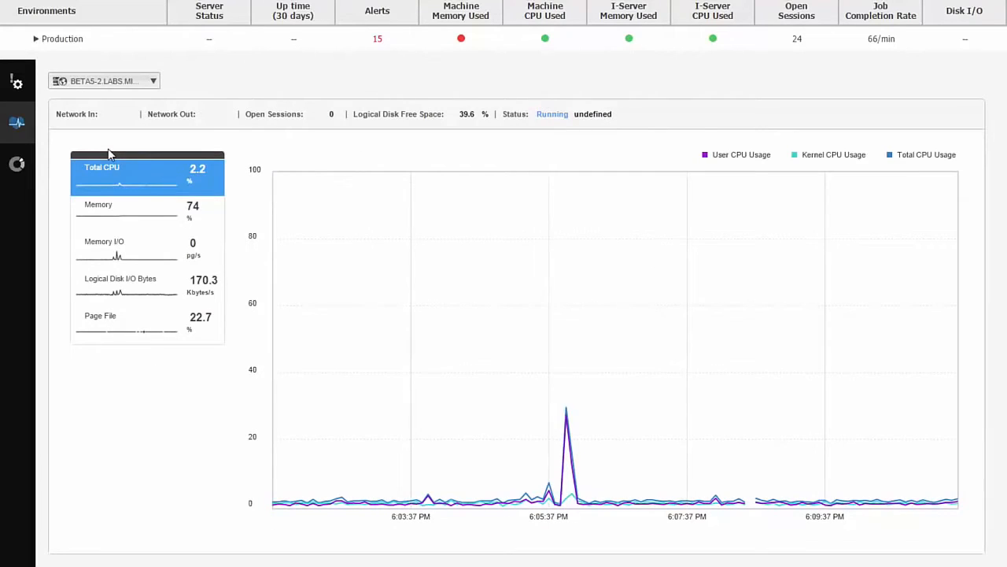
- Switch the Heartbeat view to the JAMESOM7 server to review its CPU usage chart
left_click(115, 85)
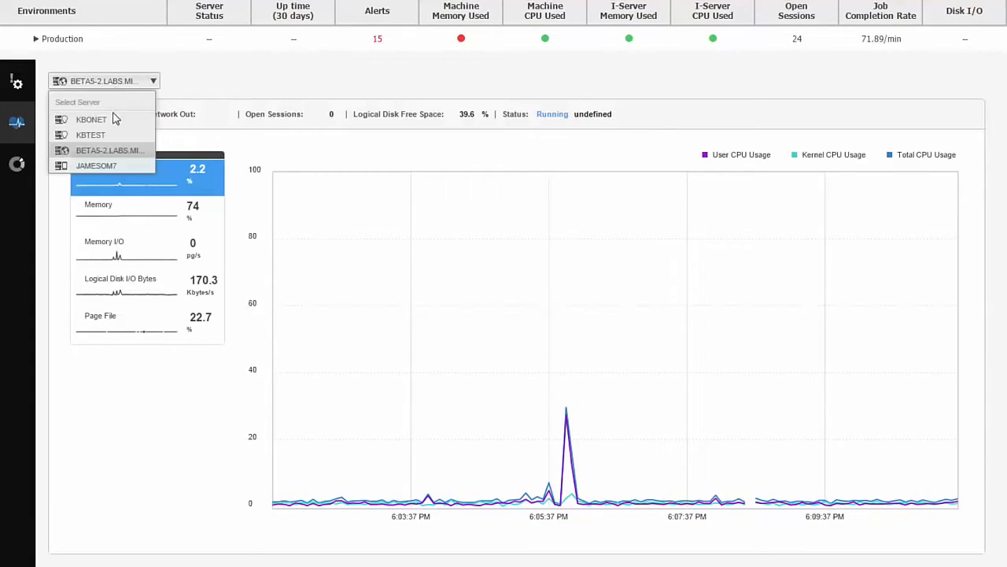
left_click(107, 166)
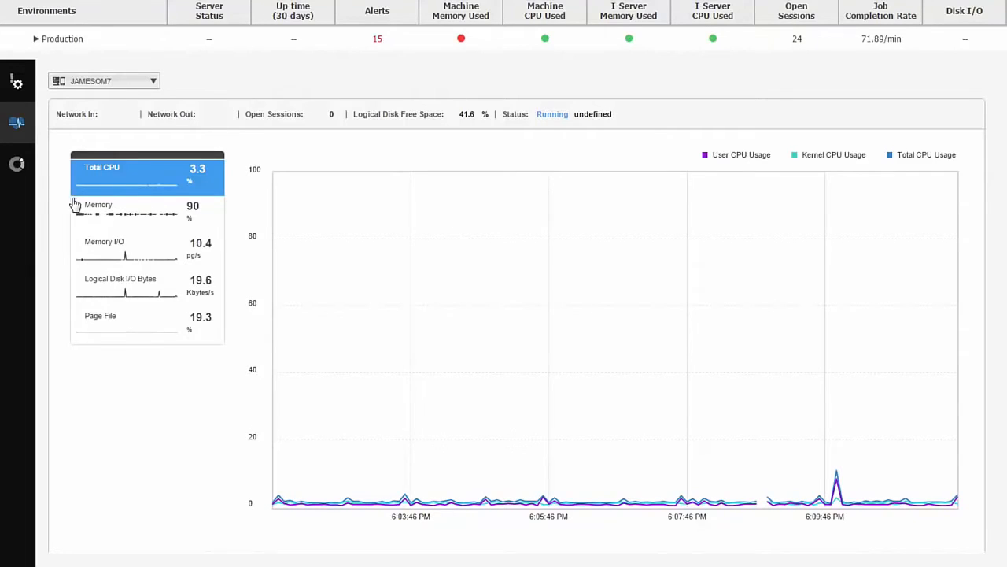
- Open the executing jobs overview for KBONET, terminate the running Revenue Status and Trend report job, and confirm the action
left_click(18, 165)
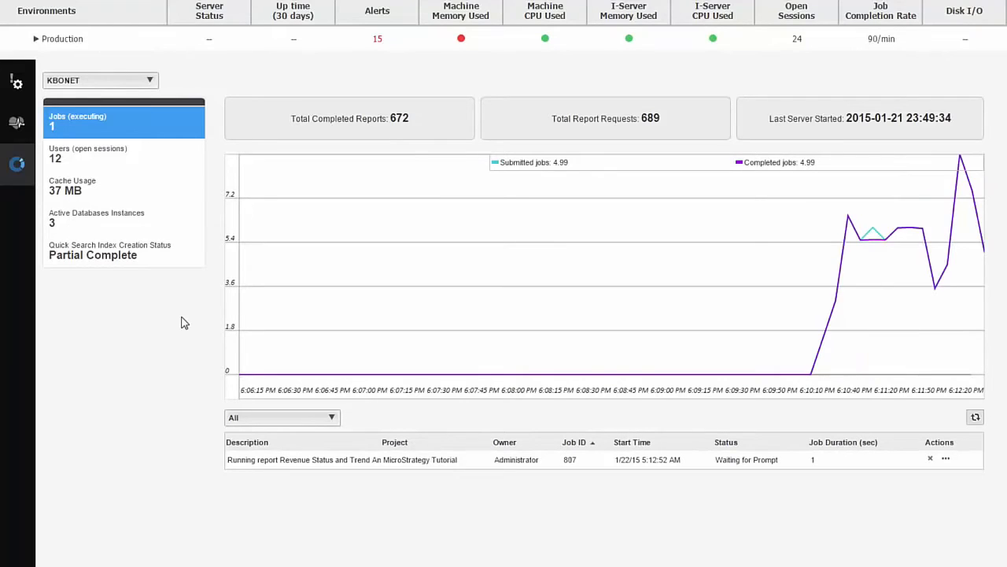
right_click(828, 466)
left_click(843, 476)
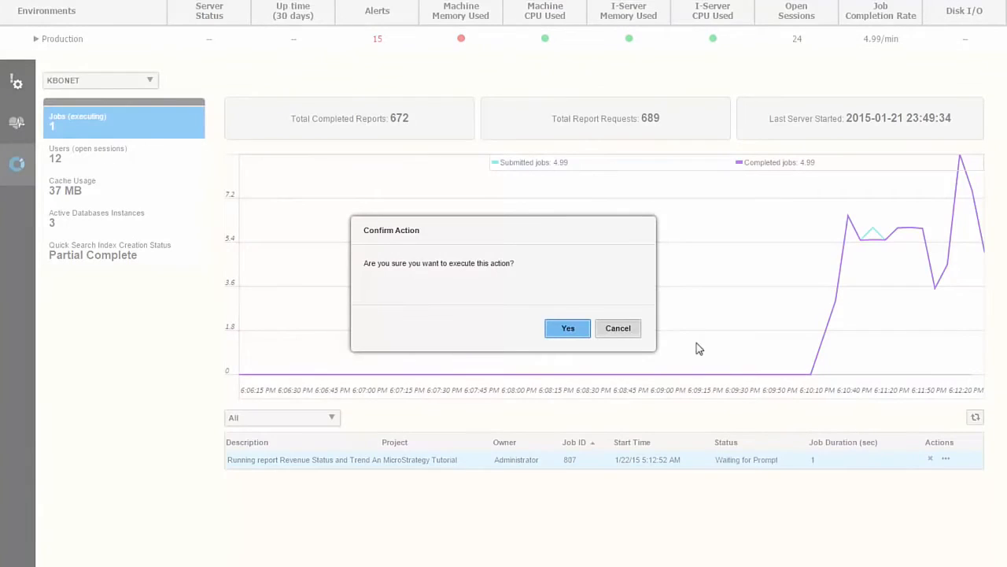
left_click(573, 331)
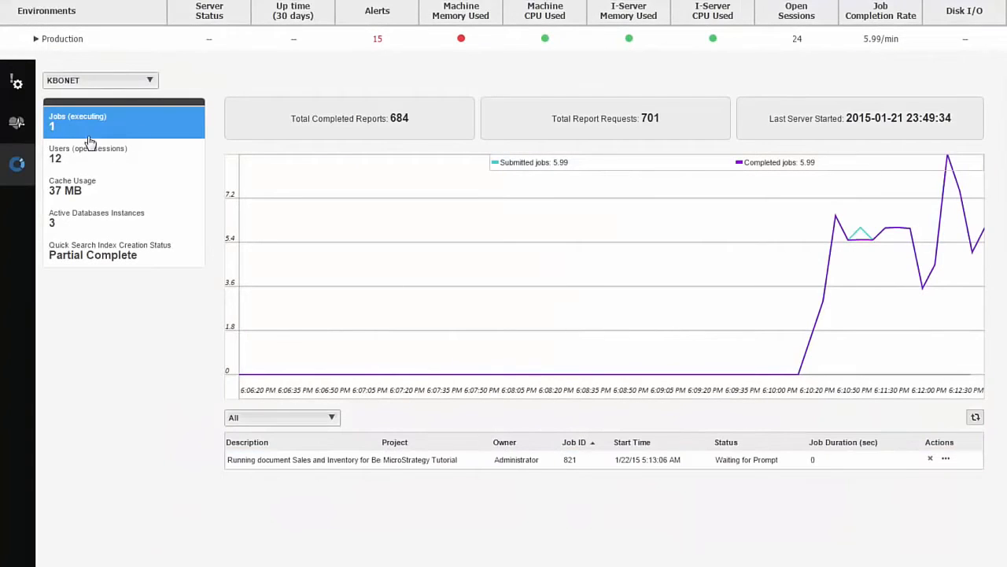
- In KBONET's open user sessions, disconnect the CHN-YHE2 <Server> session connected at 5:10:04 AM and confirm
left_click(89, 157)
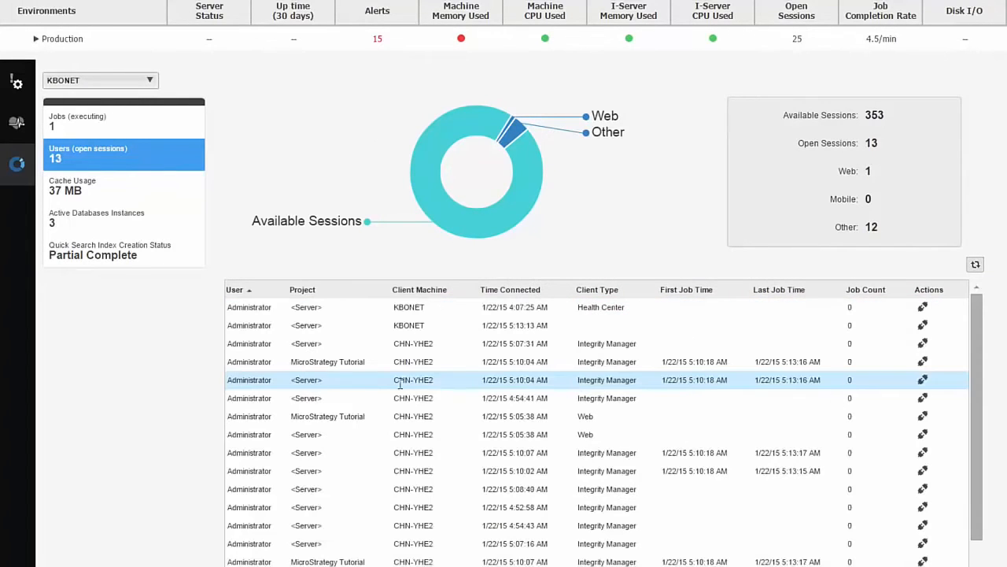
right_click(400, 384)
left_click(429, 395)
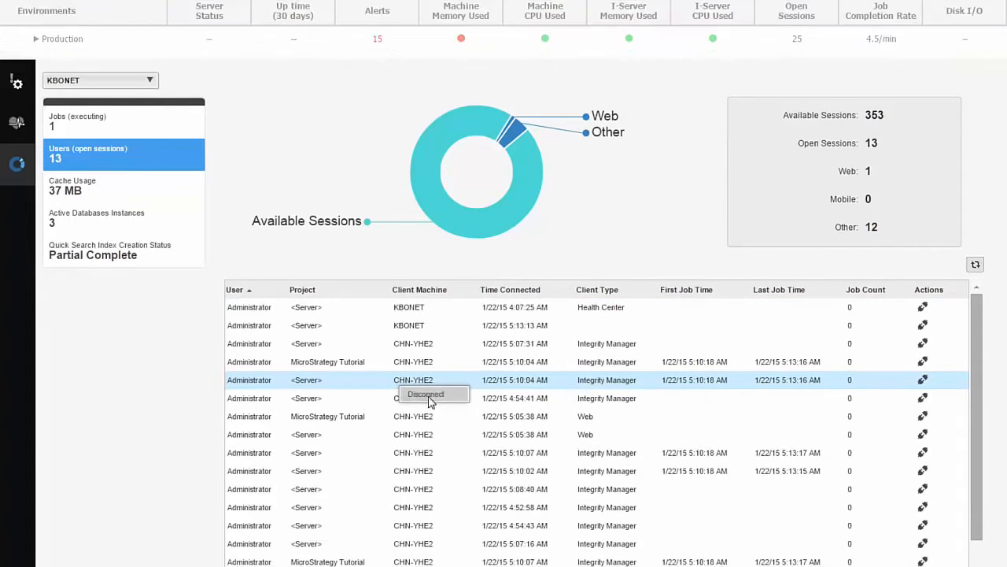
left_click(566, 329)
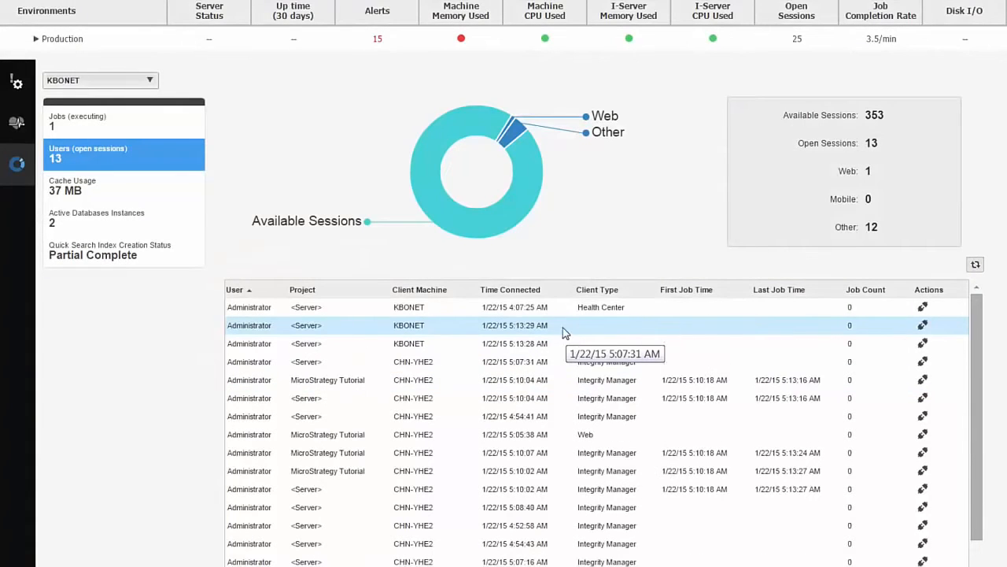
- Show KBONET's report cache usage for the MicroStrategy Tutorial project
left_click(107, 185)
left_click(318, 177)
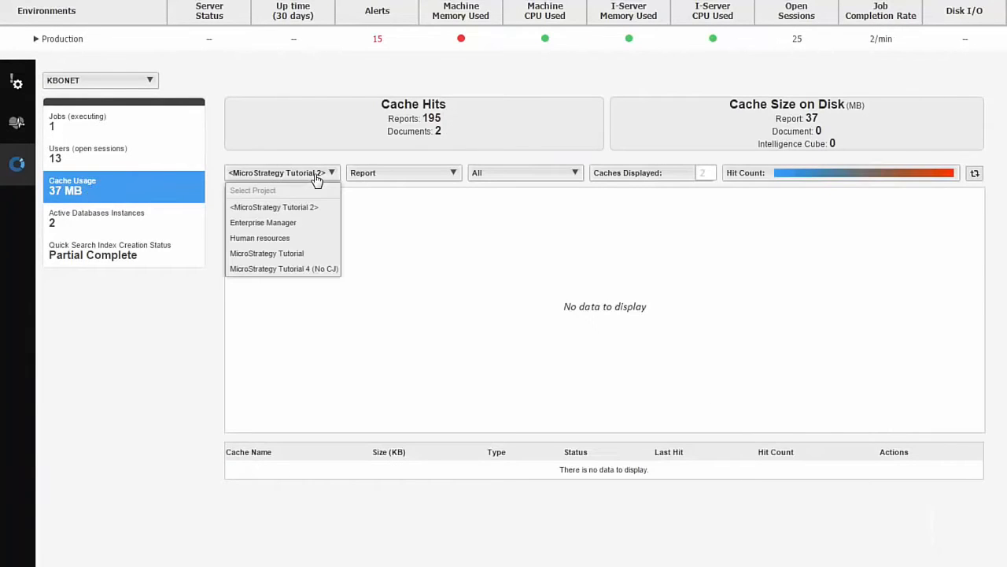
left_click(299, 253)
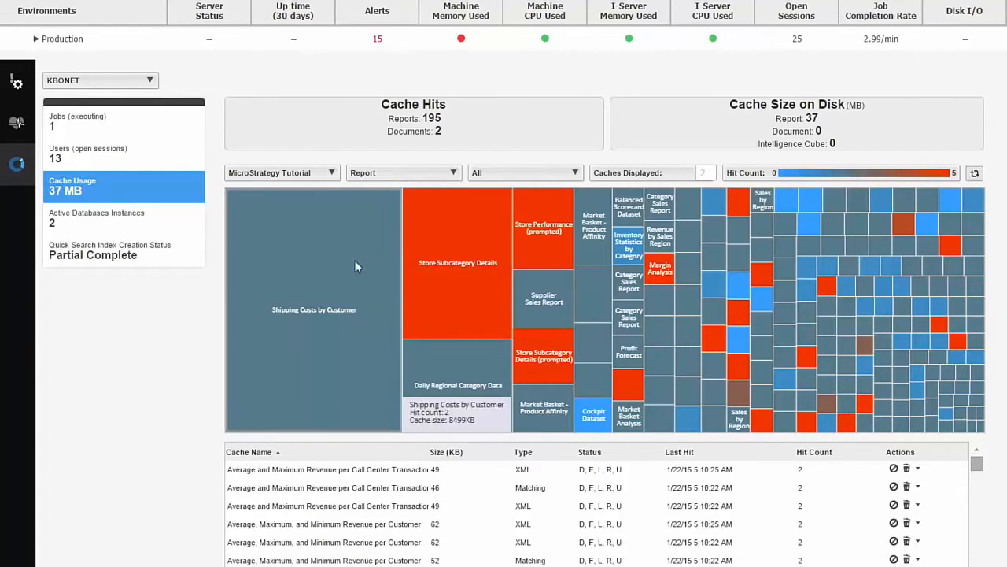
- Open the environment's alerts and select the KBTEST configuration alert about sustained used memory
left_click(18, 85)
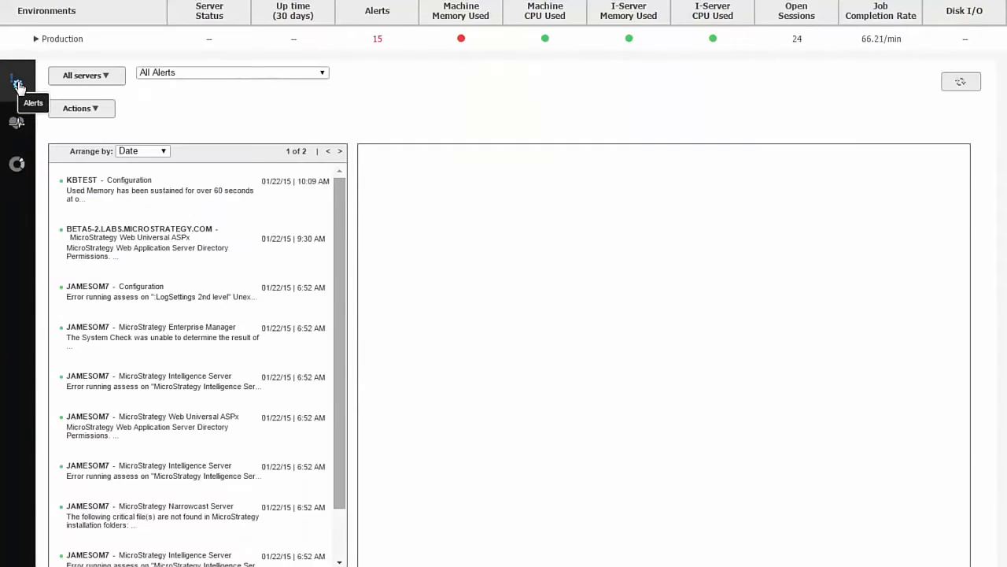
left_click(191, 202)
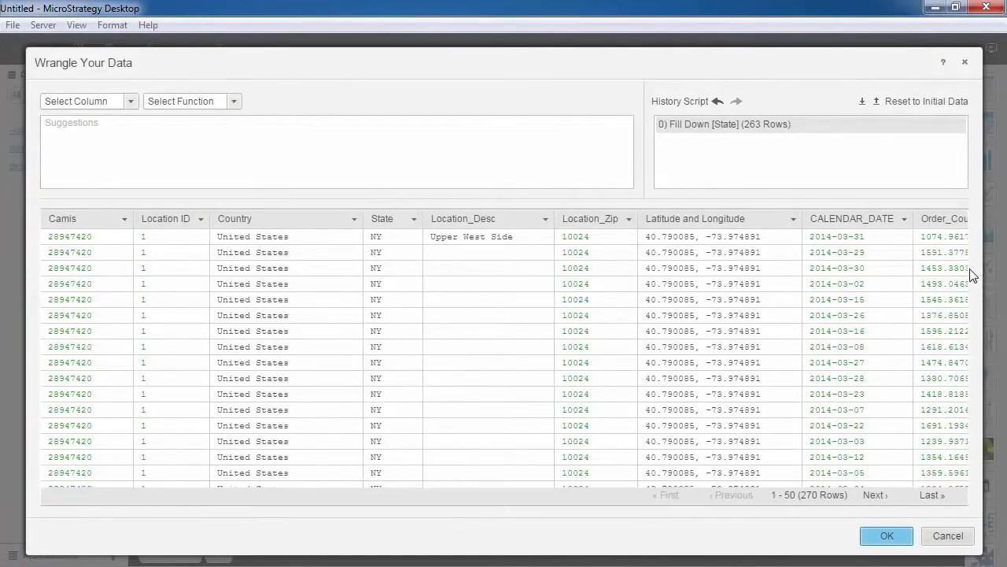
- In the data wrangling dialog of MicroStrategy Desktop, fill down the empty cells of the Location_Desc column
left_click_drag(967, 274, 968, 250)
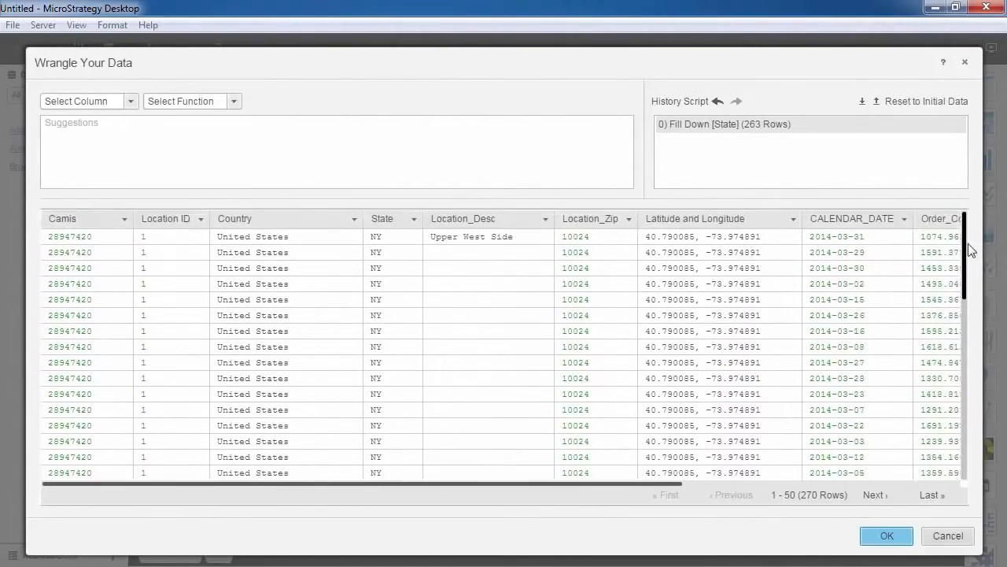
left_click(532, 219)
left_click(244, 144)
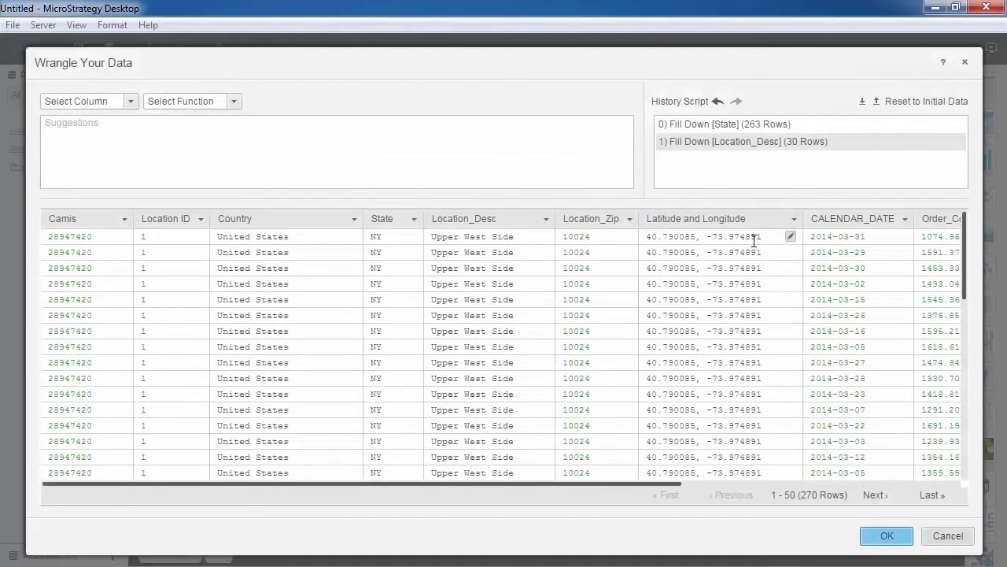
- Extract the longitude from the Latitude and Longitude column into a separate column
left_click_drag(761, 237, 692, 236)
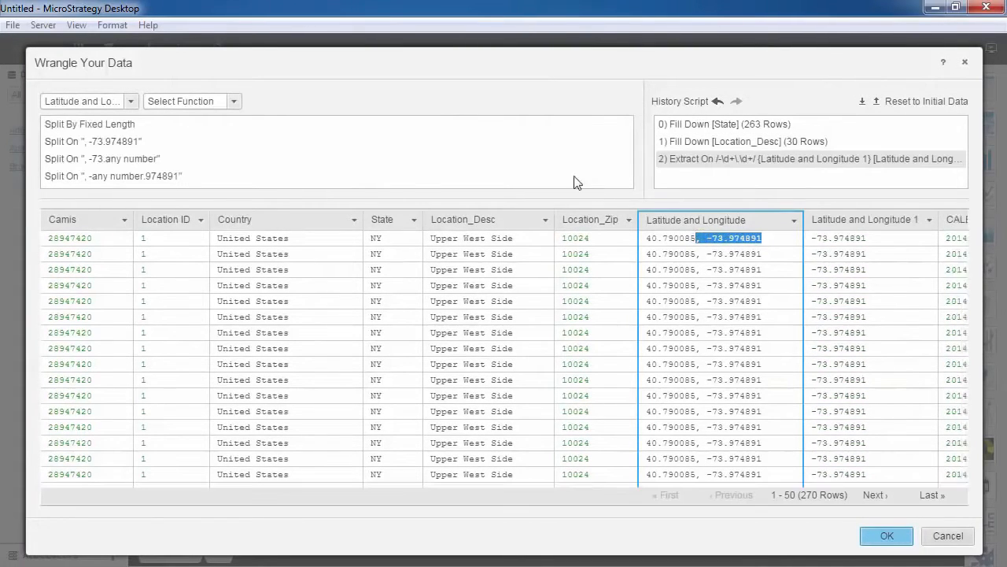
scroll(551, 177, "down", 1)
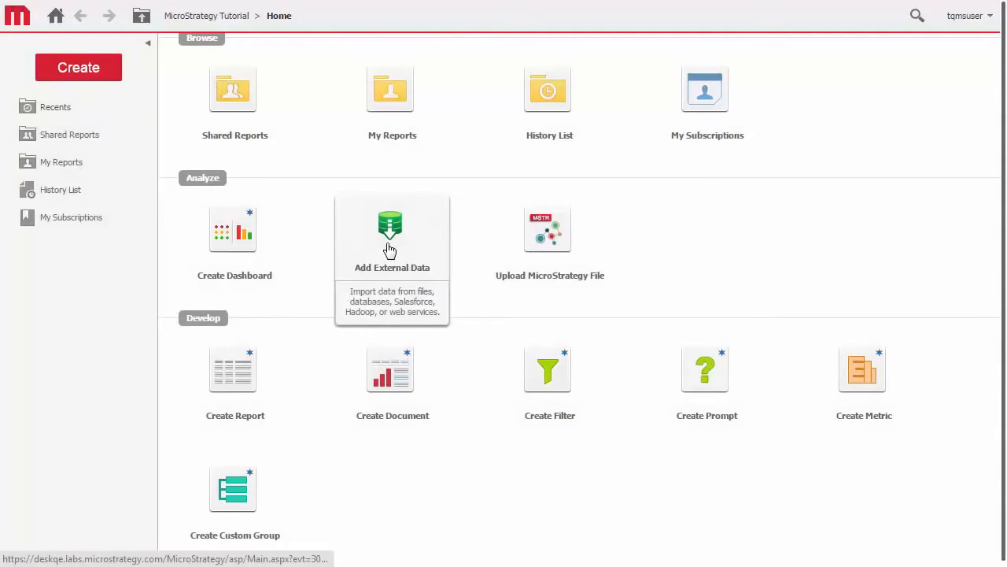
- From the external data sources in MicroStrategy Web, open the dataset management list and browse the stored datasets by size
left_click(389, 251)
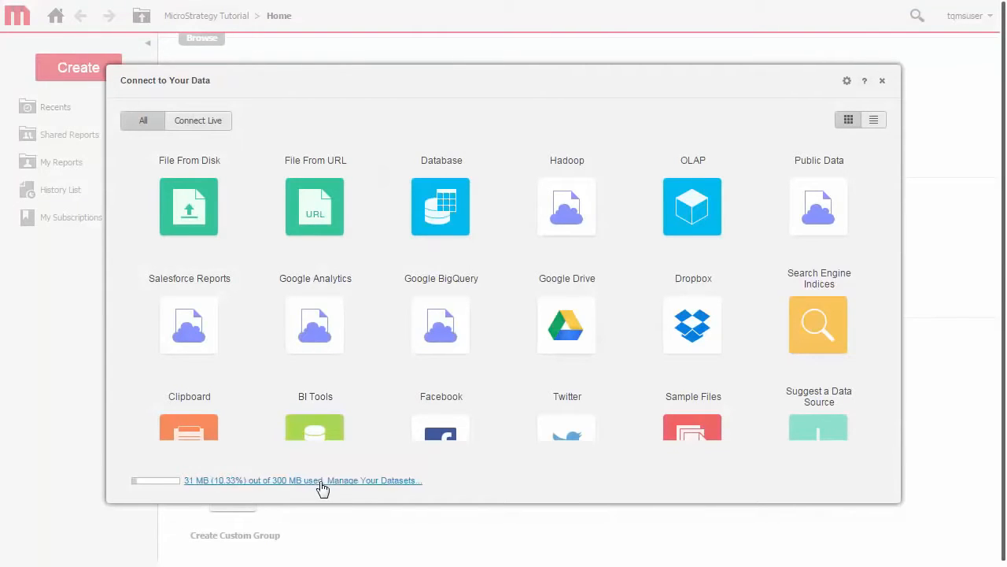
left_click(330, 481)
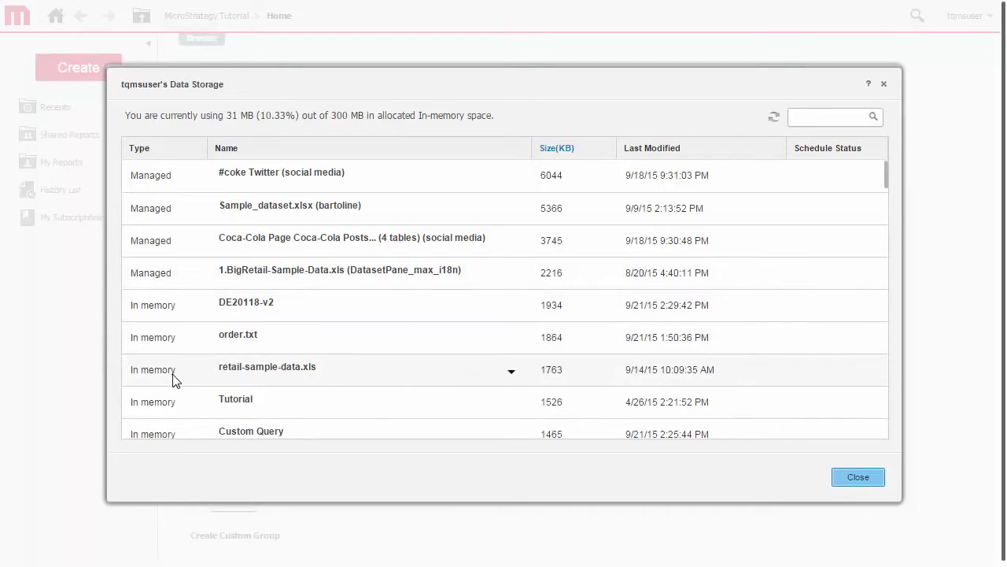
scroll(174, 381, "down", 10)
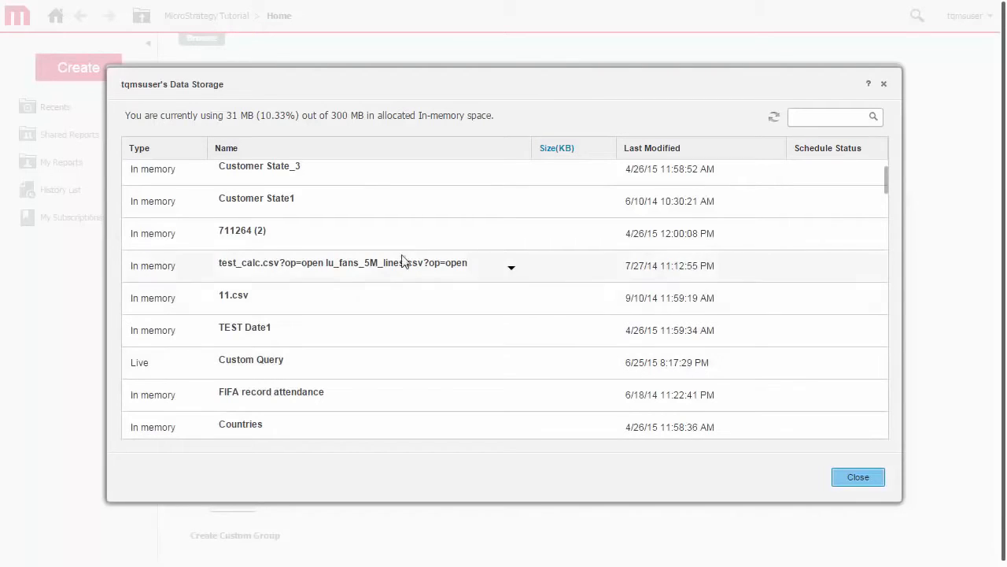
left_click(568, 155)
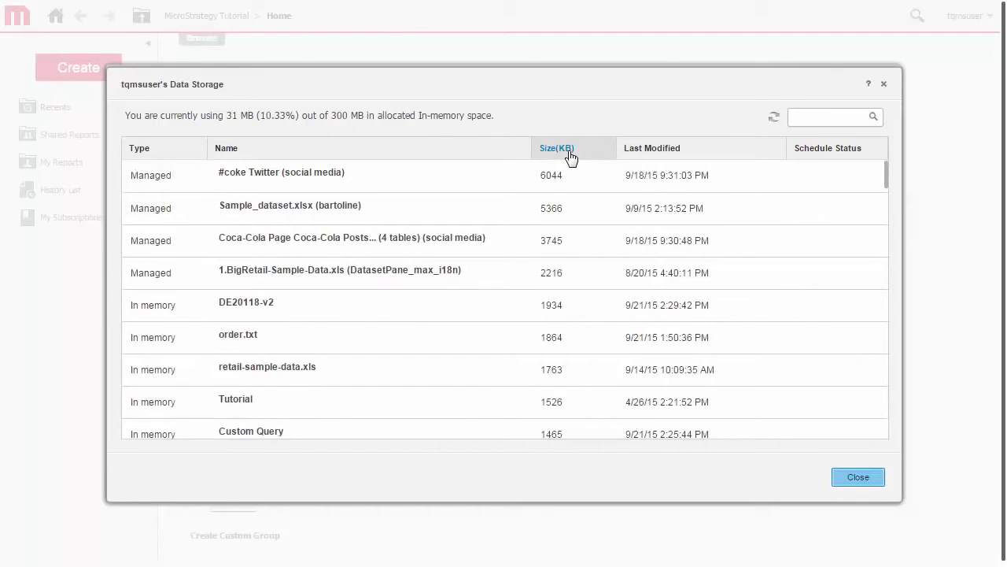
scroll(523, 262, "down", 5)
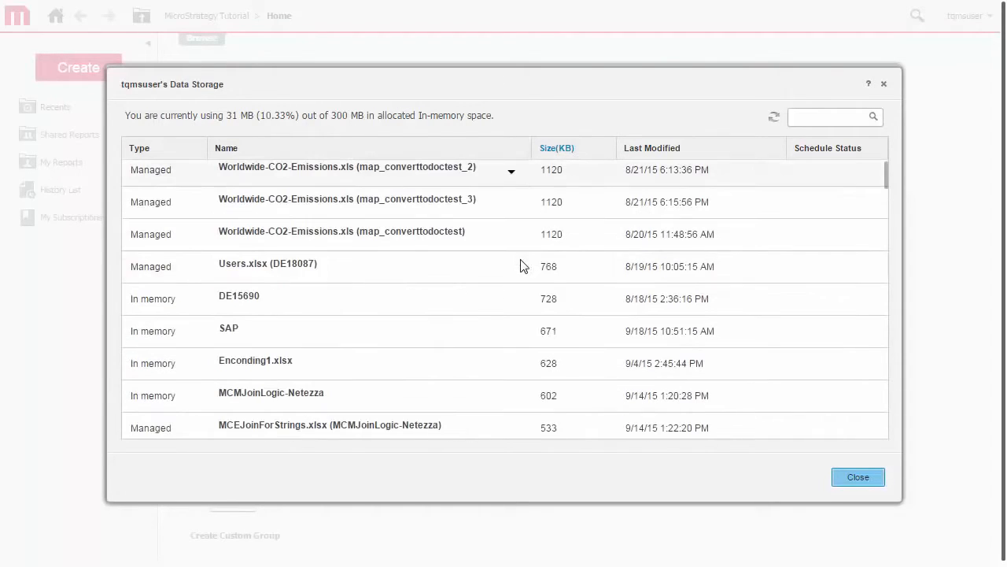
- Add a schedule to the SAP dataset with the Update existing data refresh policy and the On Database Load template
left_click(510, 332)
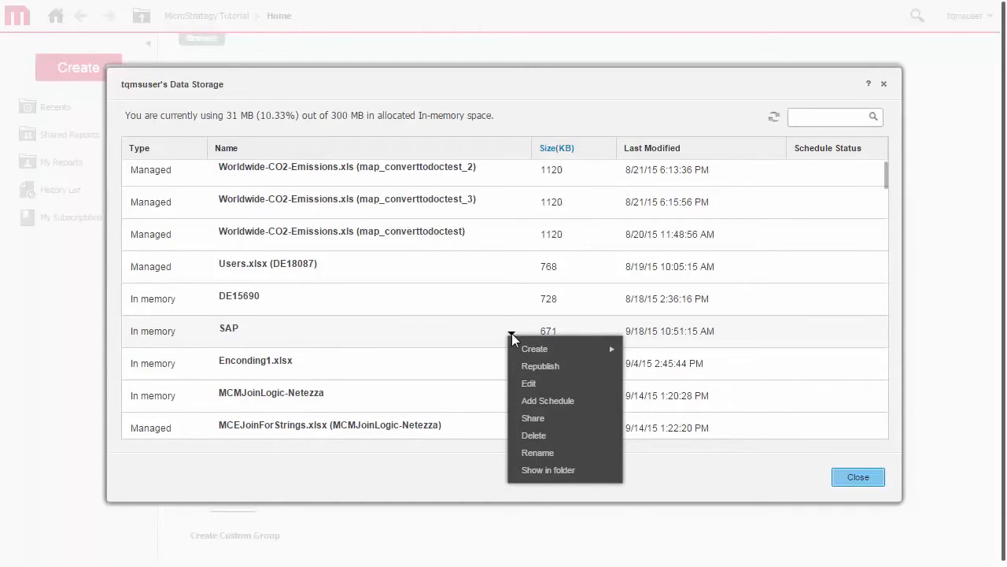
left_click(537, 402)
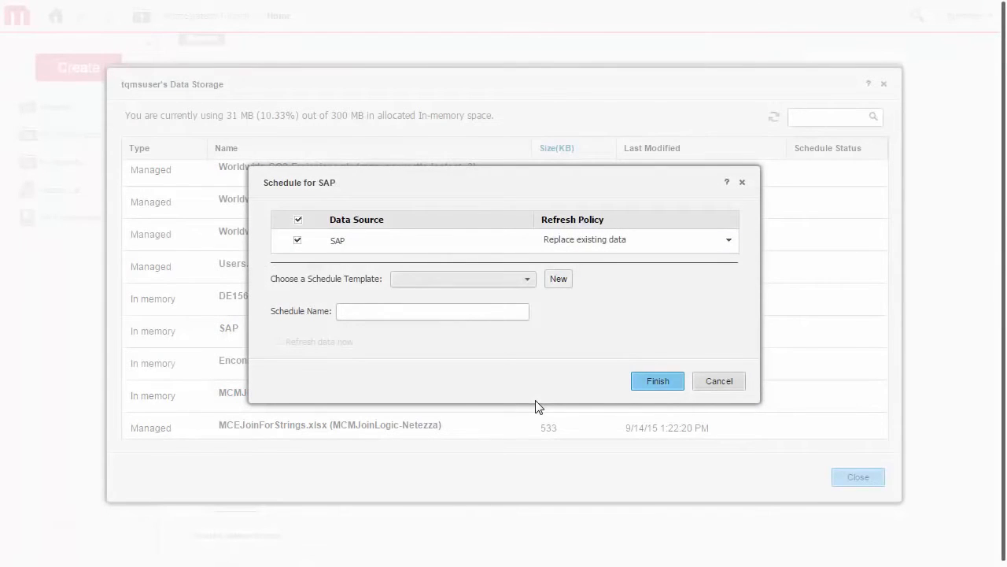
left_click(729, 240)
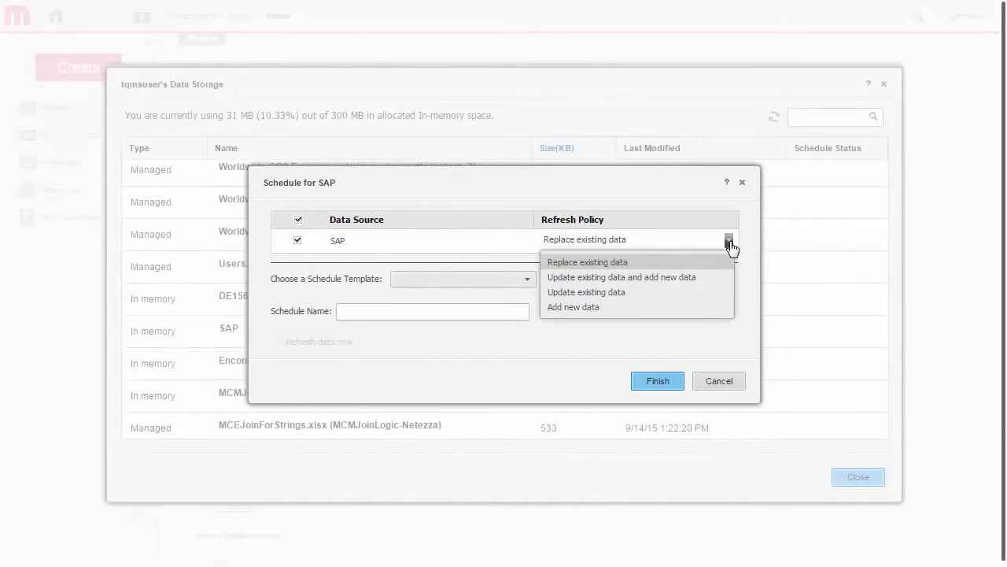
left_click(714, 296)
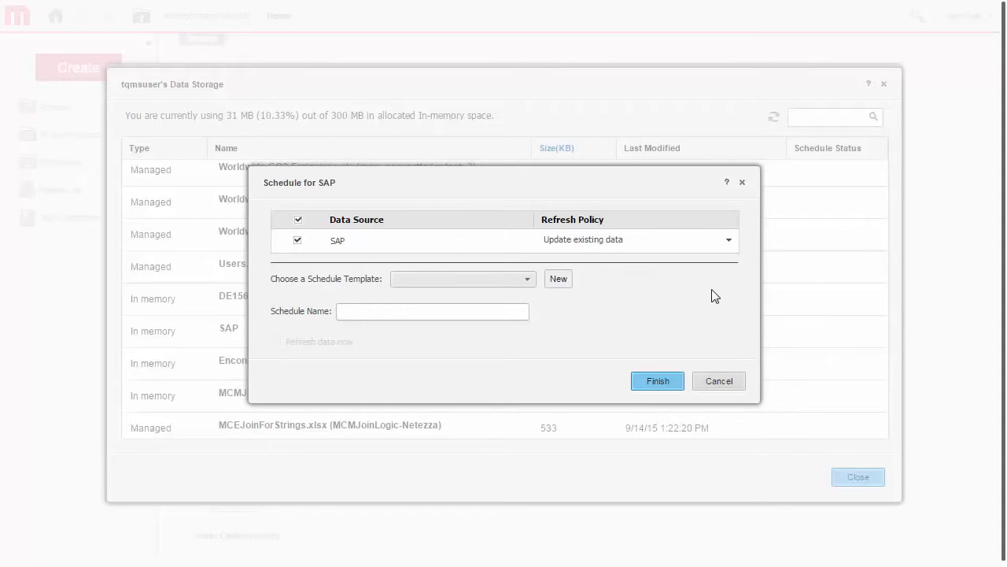
left_click(529, 279)
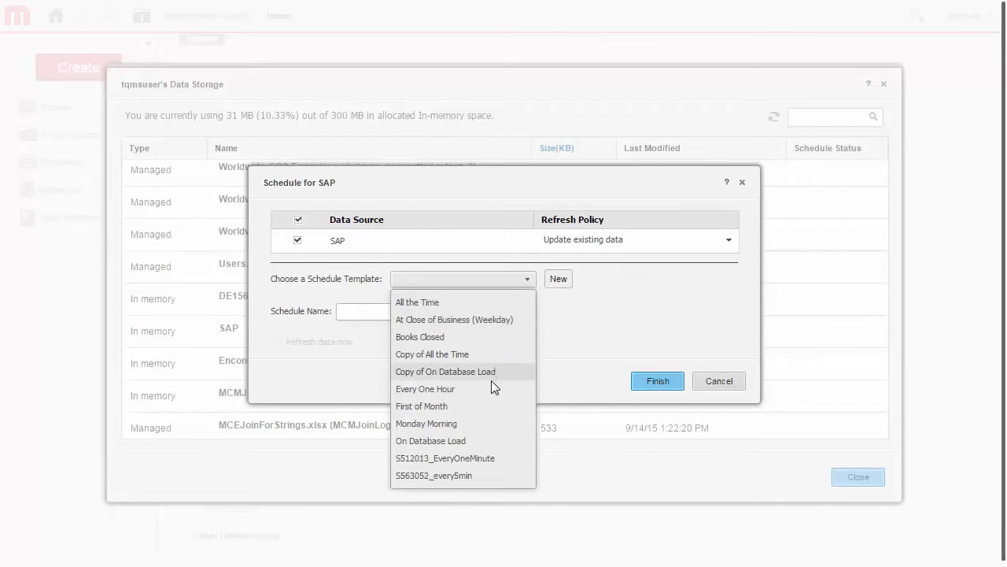
left_click(483, 440)
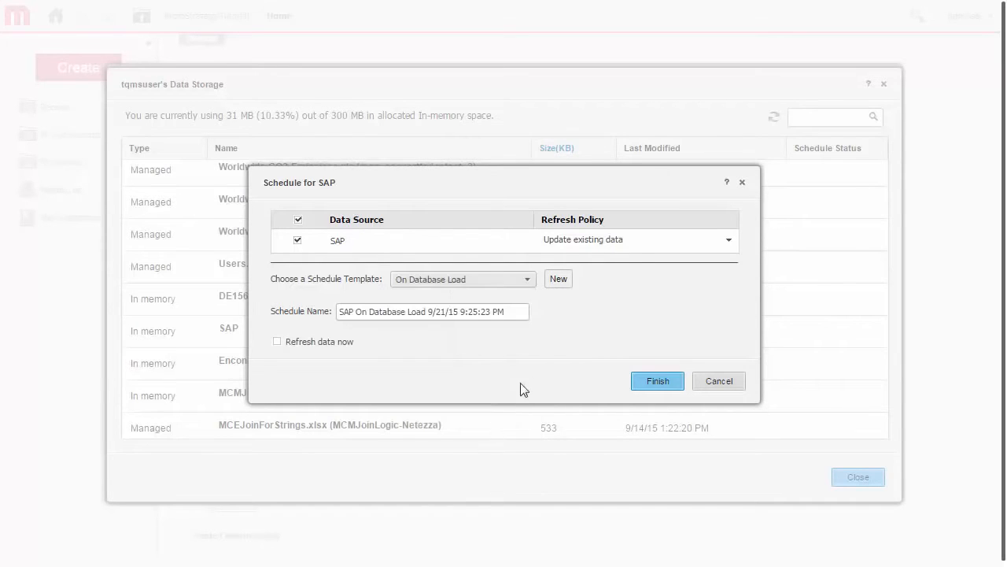
- Create a new weekly schedule for Wednesday at 8:00AM, apply it to the SAP dataset, and finish the scheduling
left_click(559, 279)
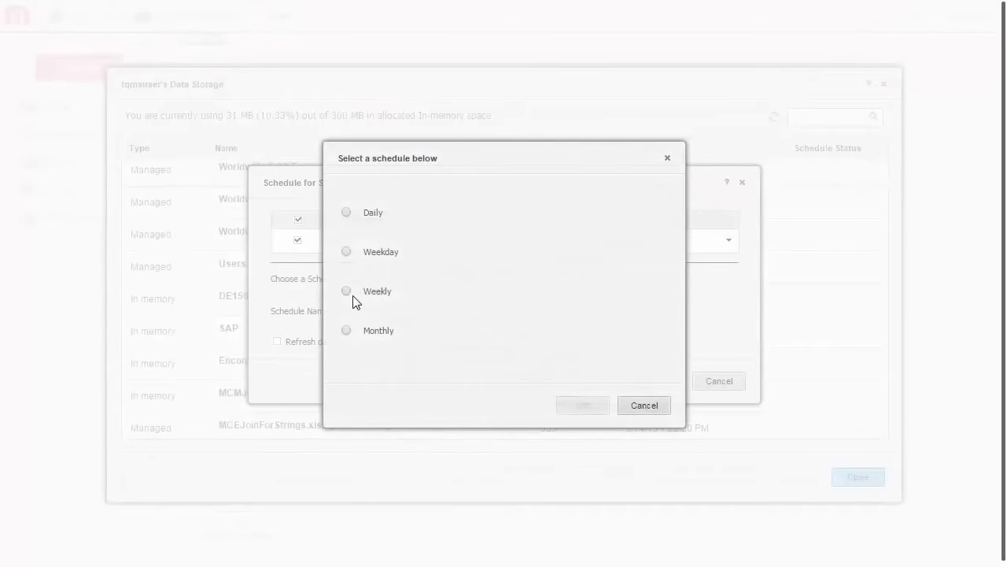
left_click(349, 291)
left_click(459, 292)
left_click(455, 349)
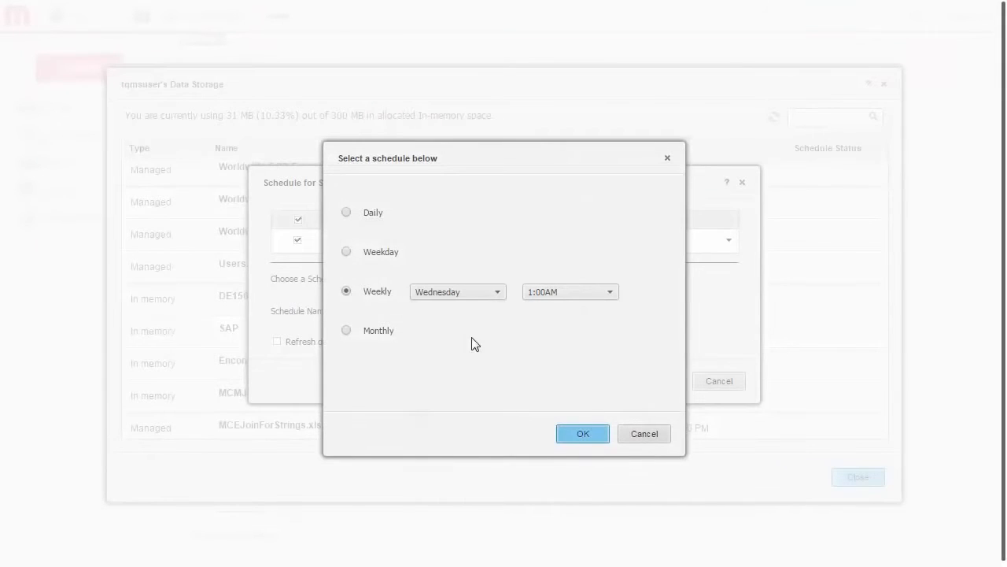
left_click(579, 293)
left_click(580, 165)
left_click(583, 432)
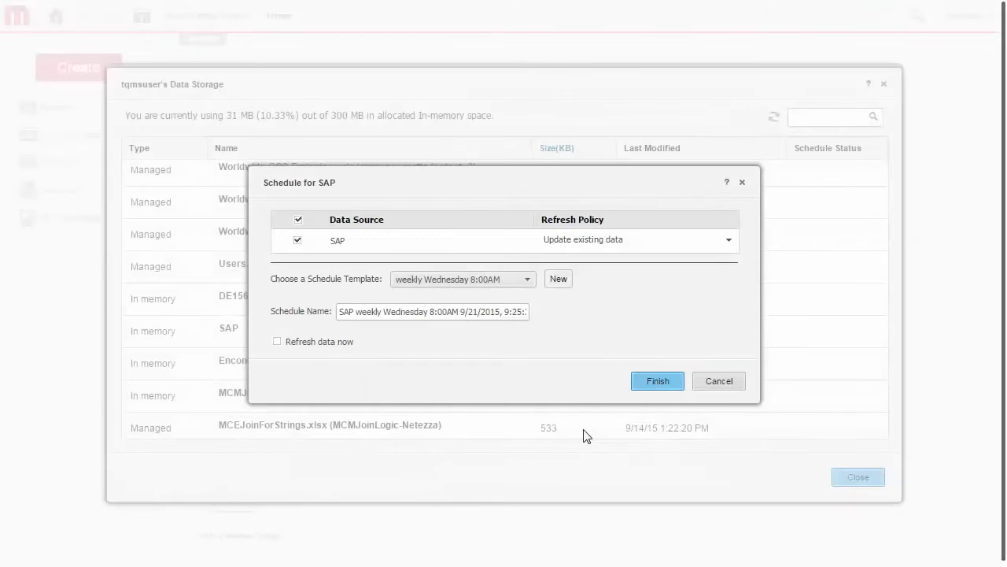
left_click(643, 382)
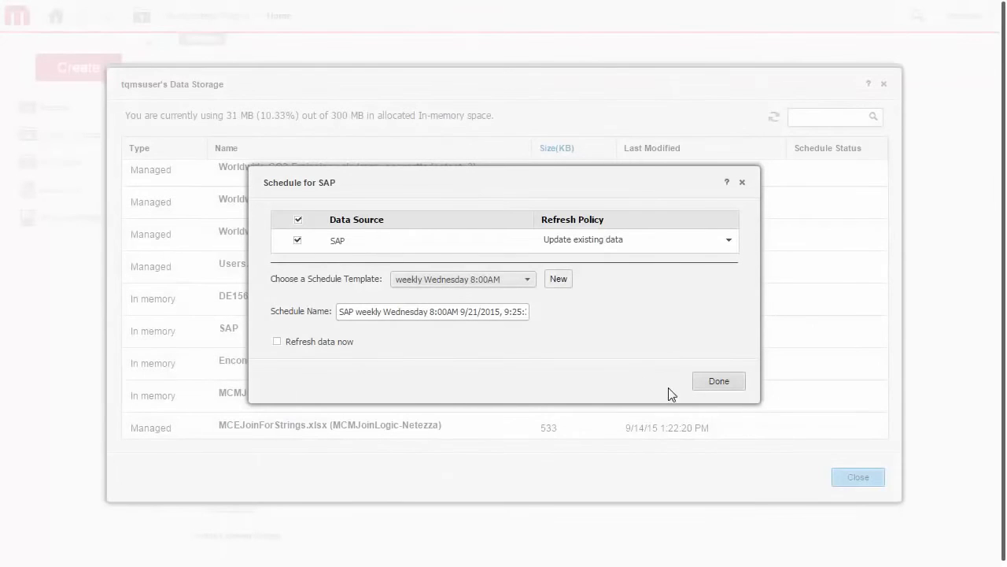
left_click(718, 381)
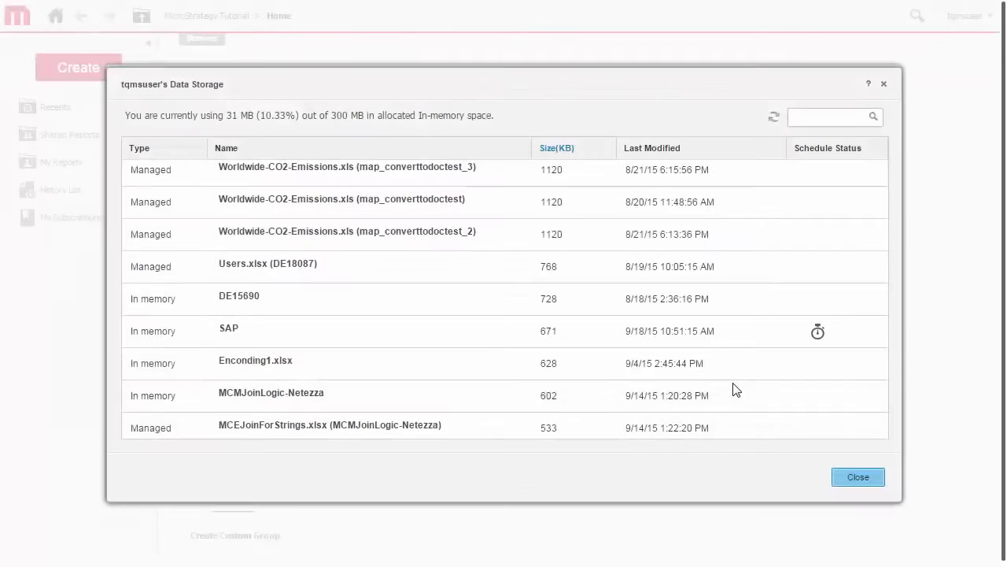
- Share the DE15690 dataset and add a data security filter for Everyone with the condition Zipcode ID equals 20005
left_click(512, 302)
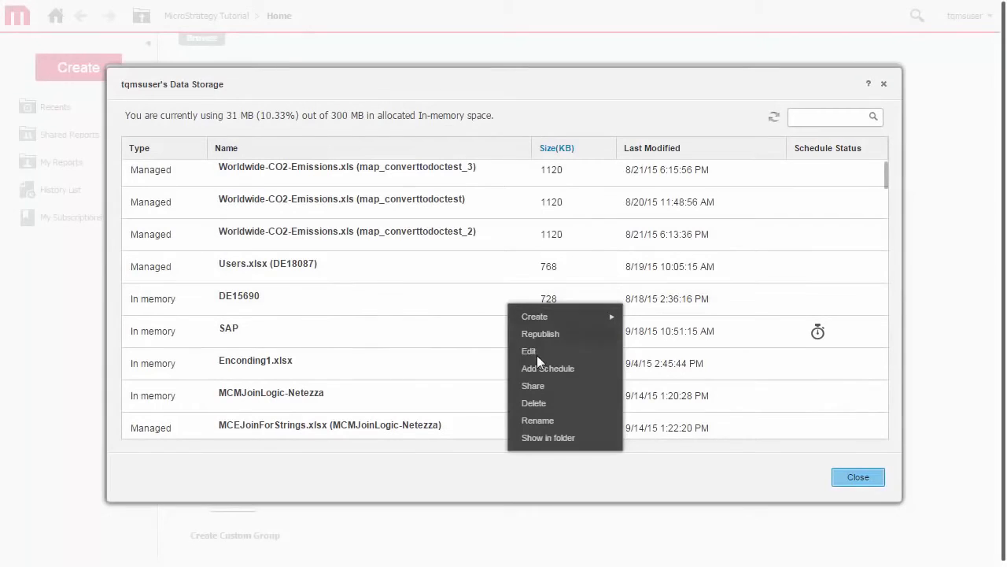
left_click(547, 385)
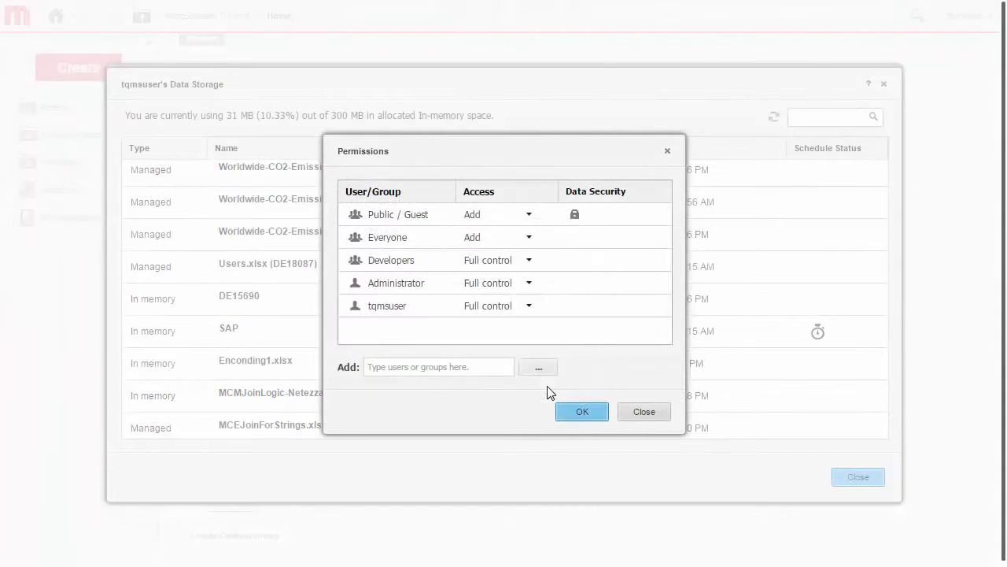
left_click(579, 238)
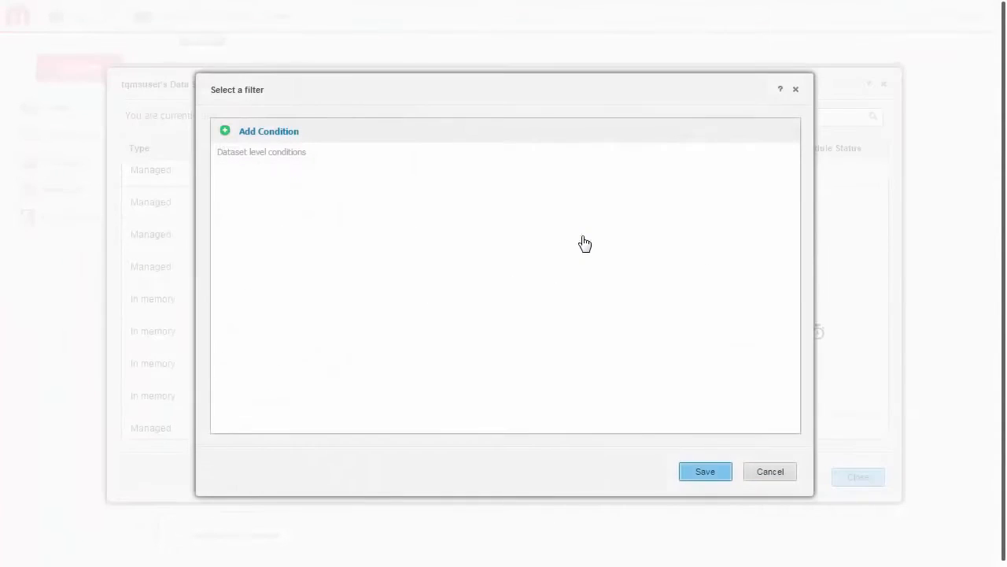
left_click(268, 134)
left_click(250, 198)
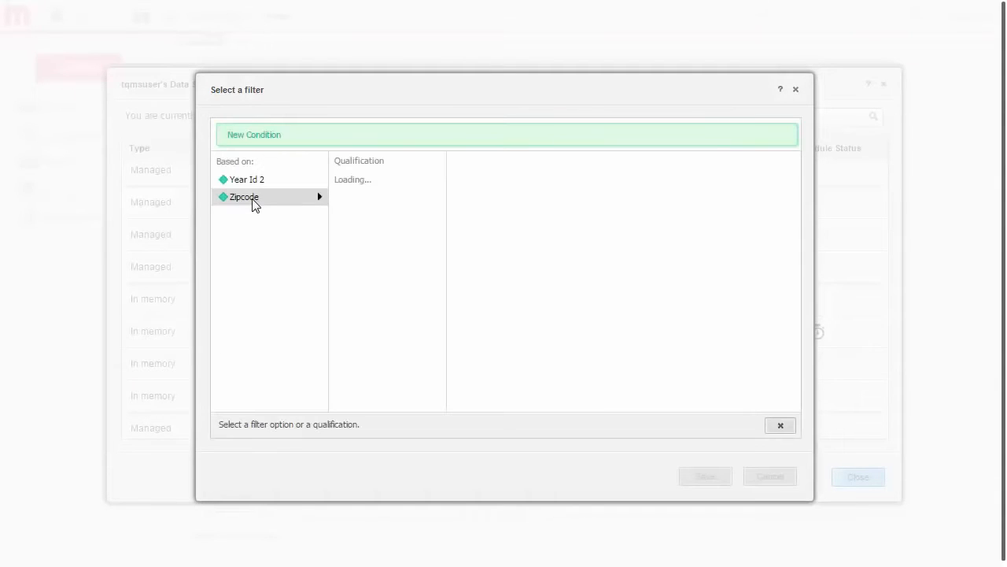
left_click(351, 183)
left_click(469, 180)
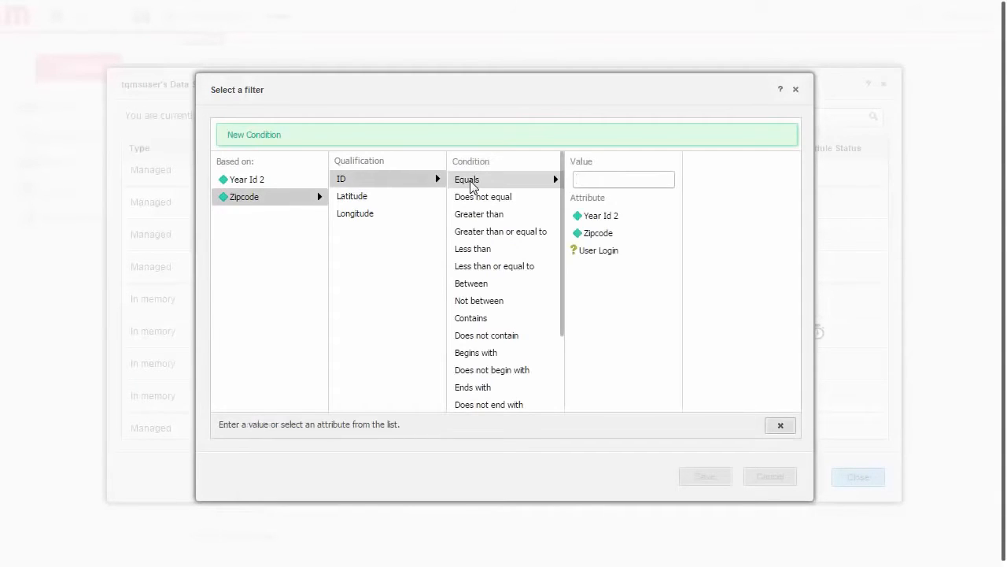
type("20005")
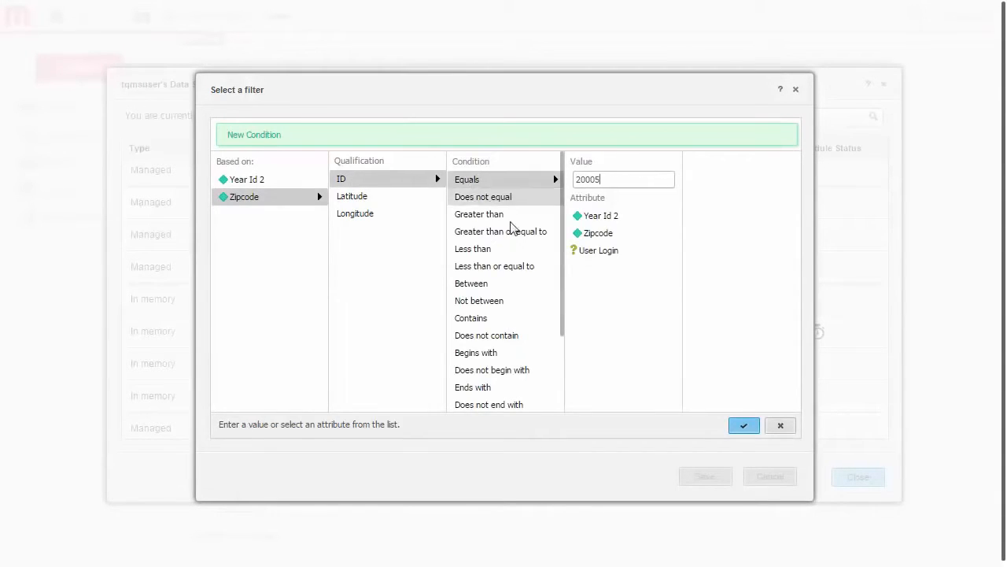
left_click(738, 427)
left_click(705, 470)
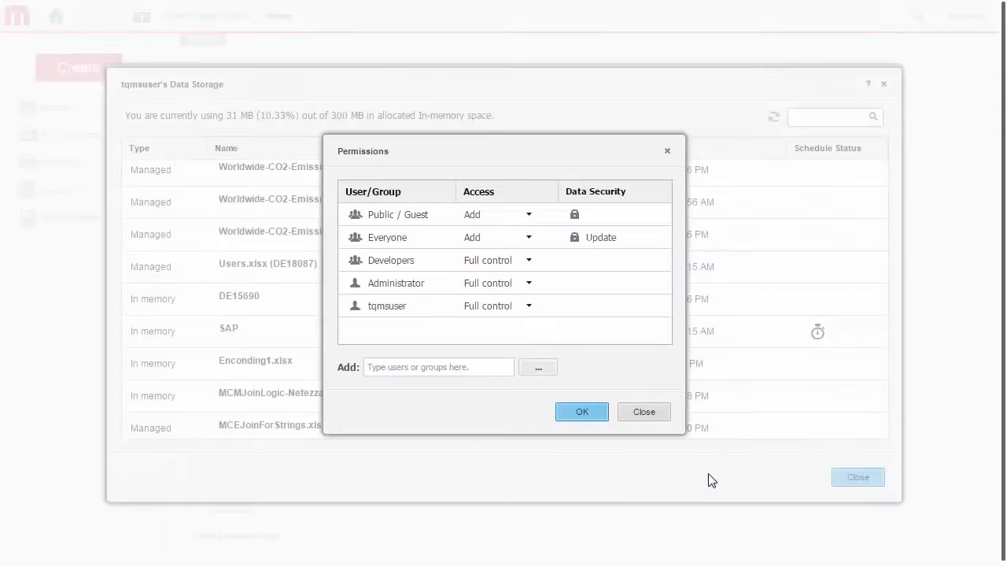
- Select New User Group from the user and group browser as an addition to the dataset's permissions
left_click(541, 370)
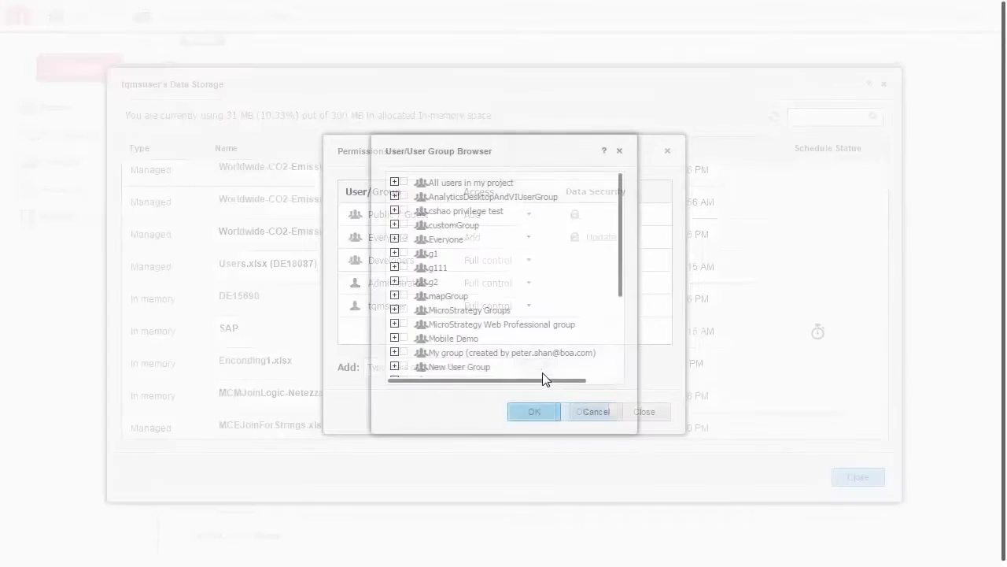
left_click(496, 367)
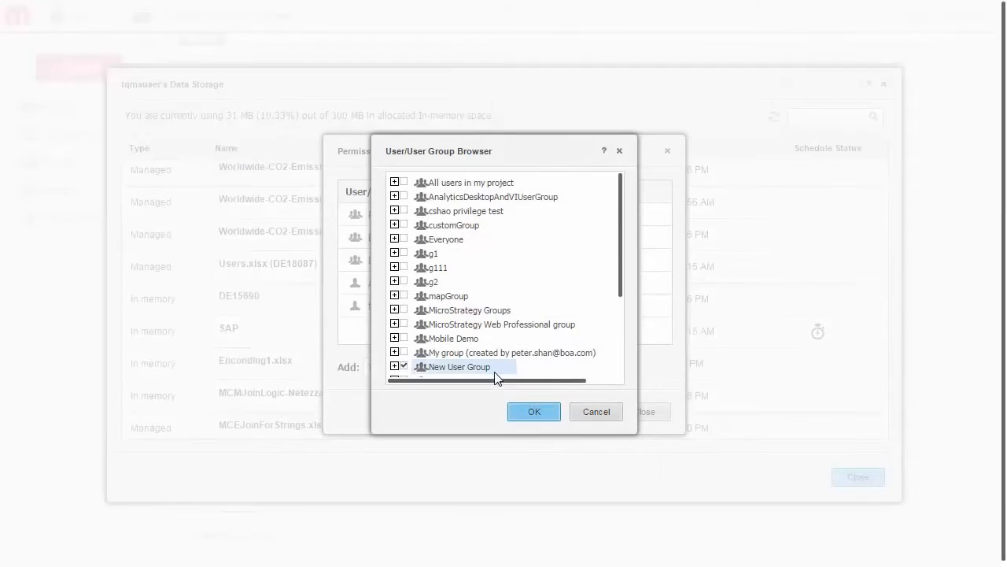
left_click(533, 409)
- Try a custom permission level with Control enabled for New User Group, and set the access level to Collaborate
left_click(592, 382)
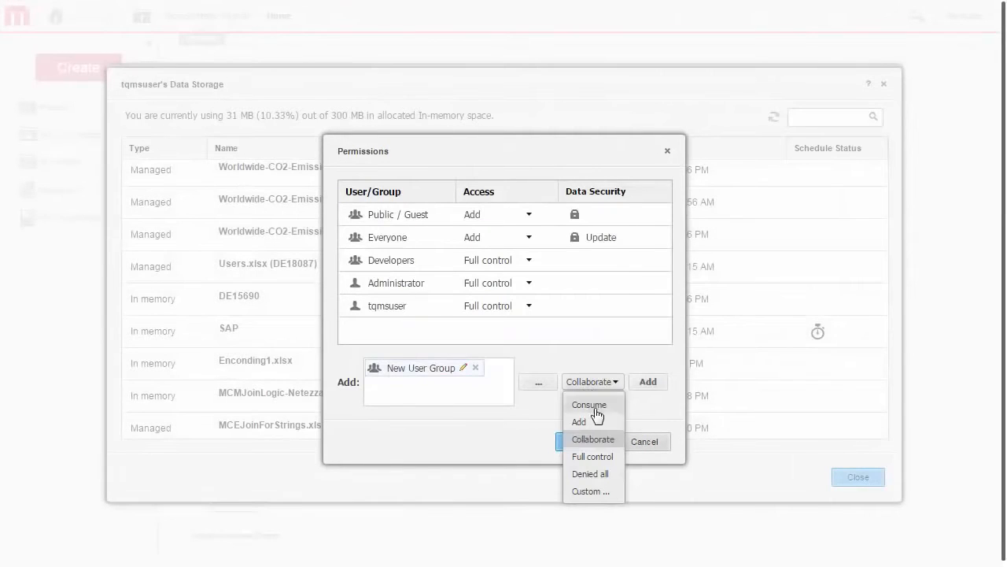
left_click(591, 491)
left_click(441, 293)
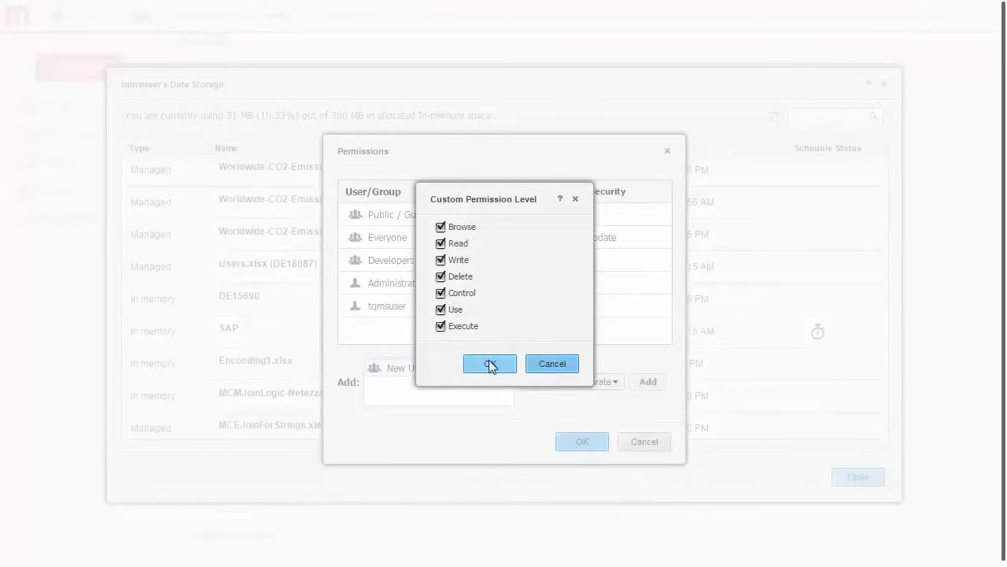
left_click(489, 364)
left_click(590, 382)
left_click(594, 439)
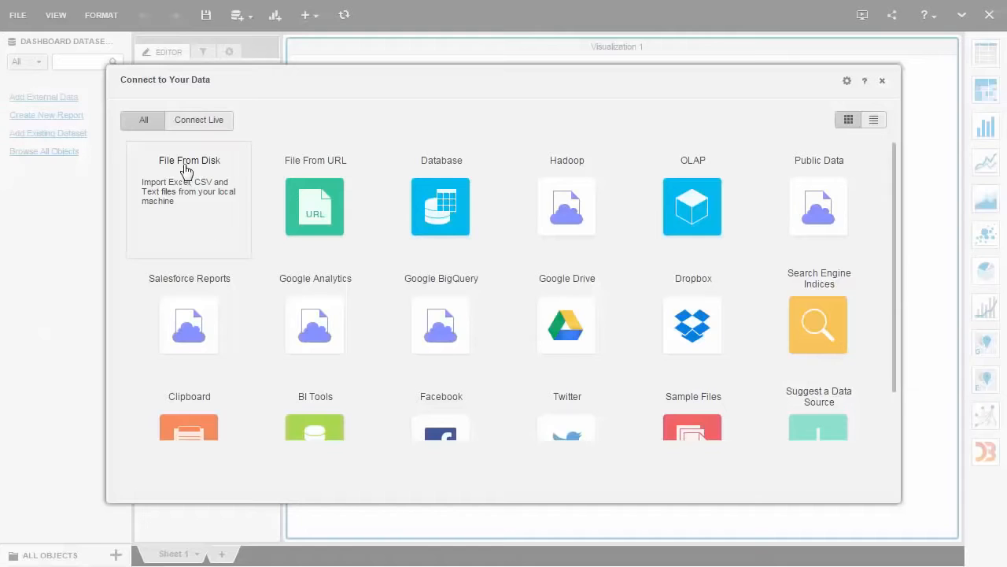
- Load sales data.xlsx from disk for data preparation with the Starting Dashboard, Sales Data, Customers and Customer Web worksheets
left_click(181, 186)
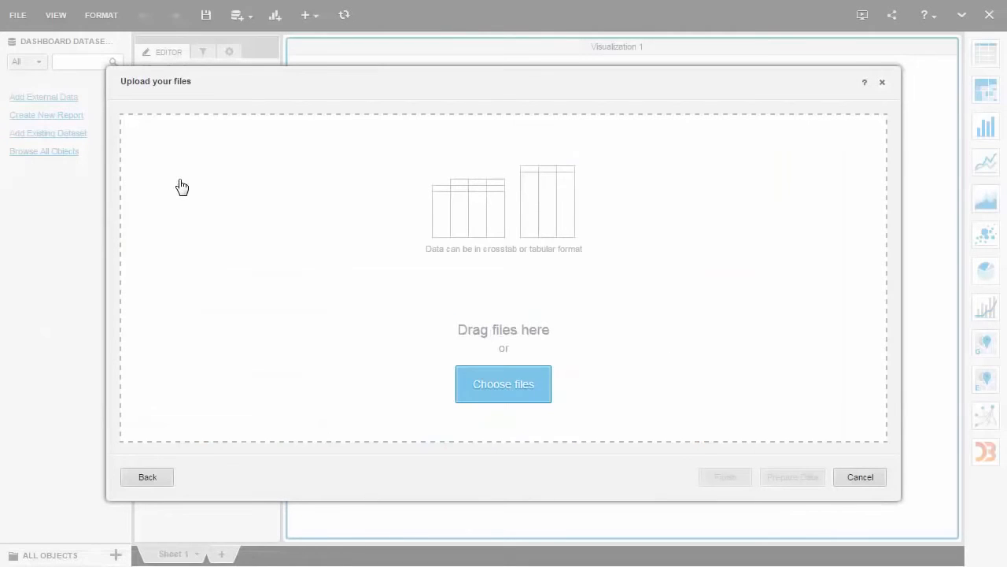
left_click(485, 391)
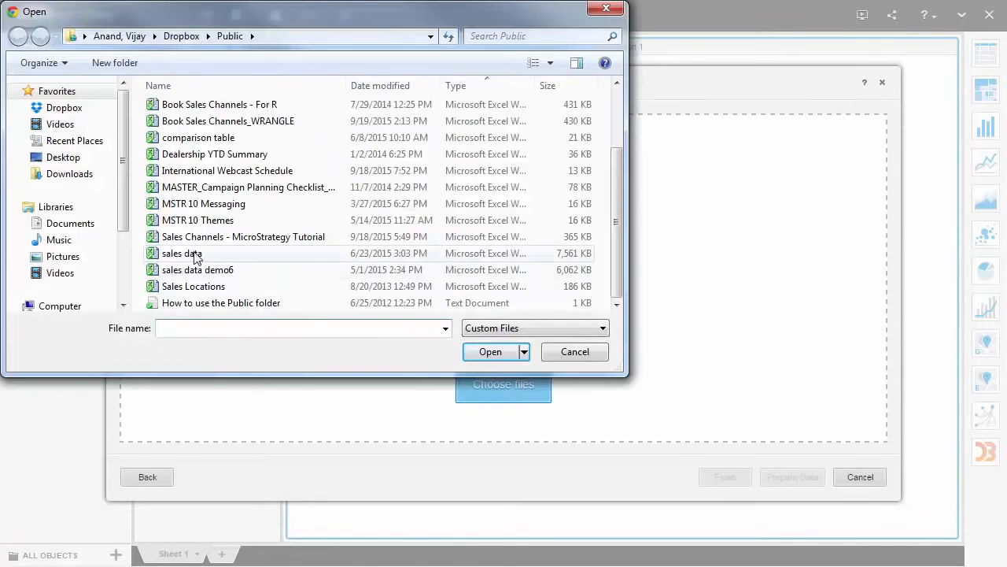
left_click(192, 253)
left_click(489, 355)
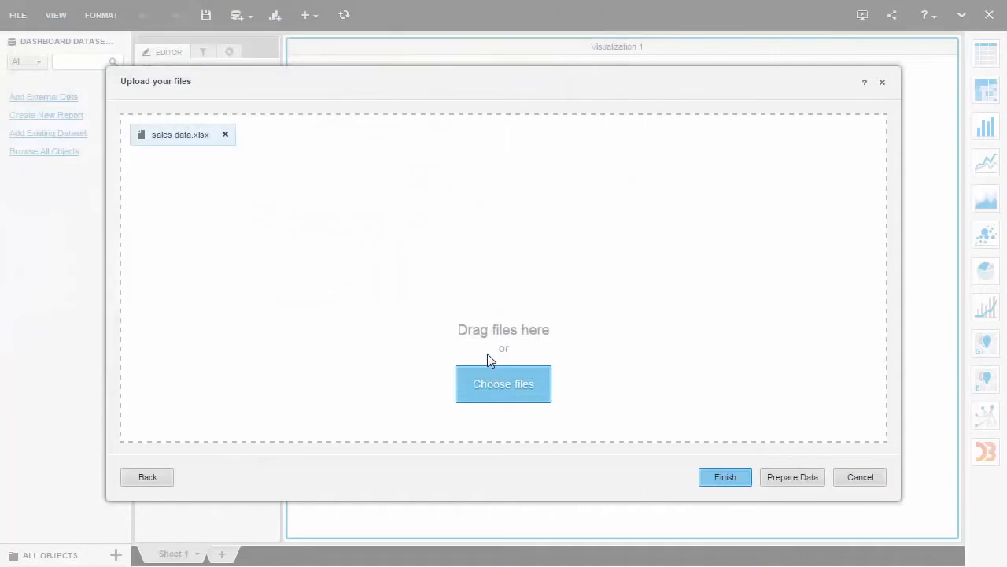
left_click(790, 478)
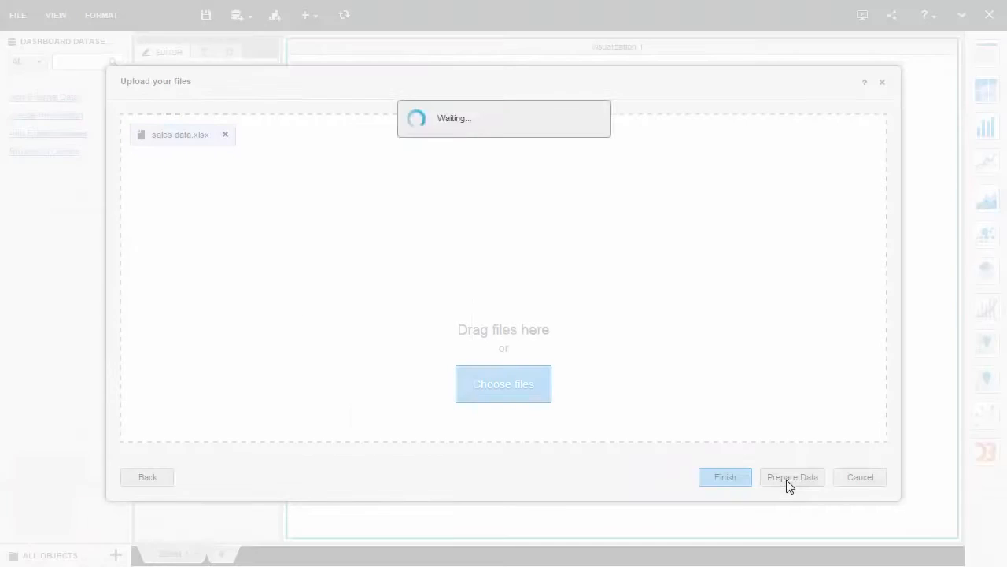
left_click(520, 249)
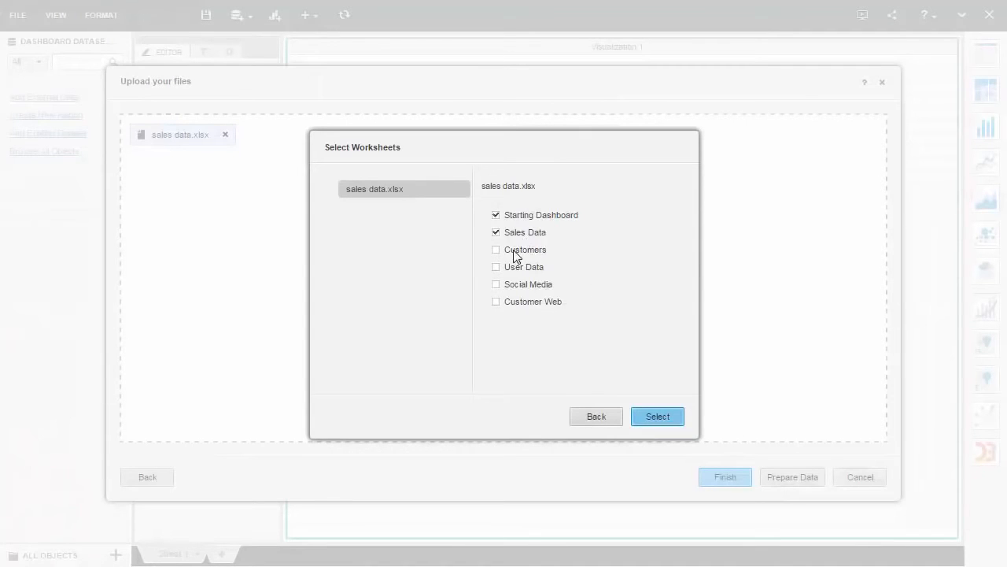
left_click(645, 415)
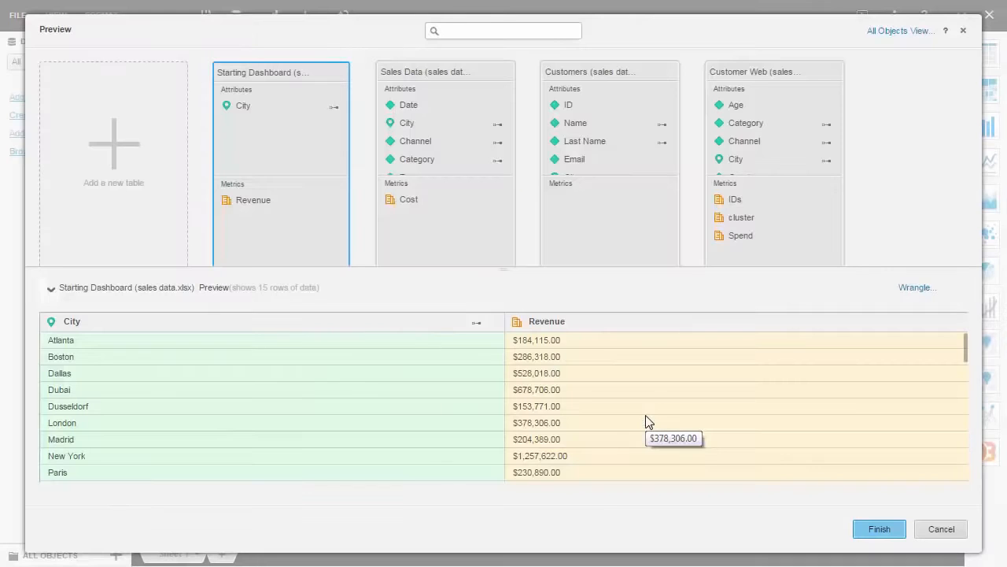
- Enable the search index for the Category attribute, set Date as the partition attribute, and finish the import
left_click(900, 33)
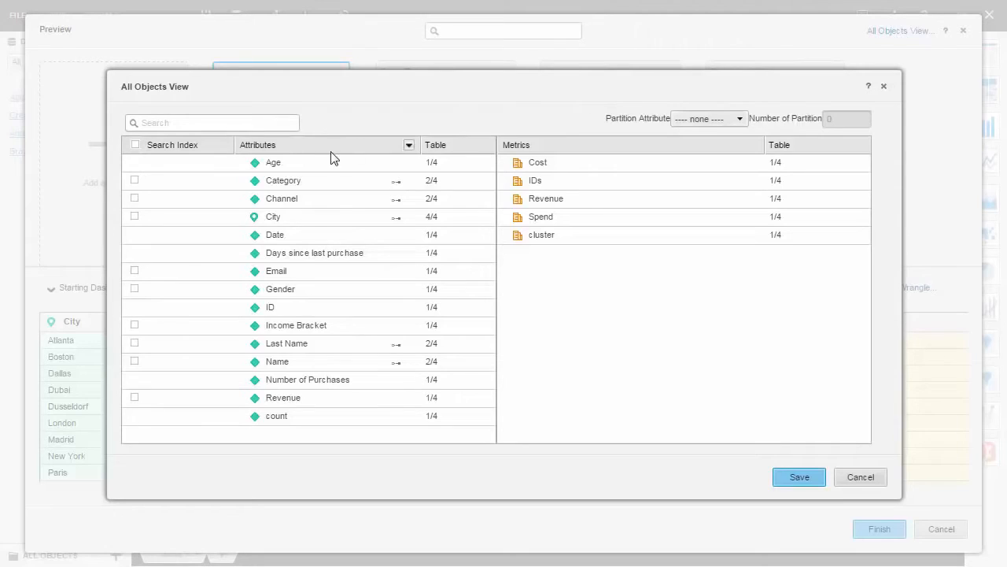
left_click(134, 180)
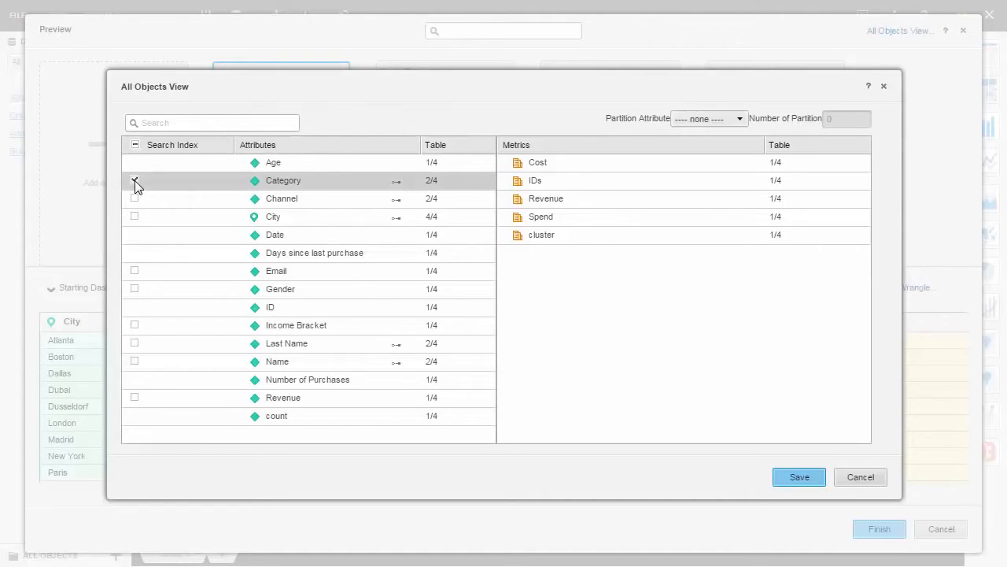
left_click(739, 122)
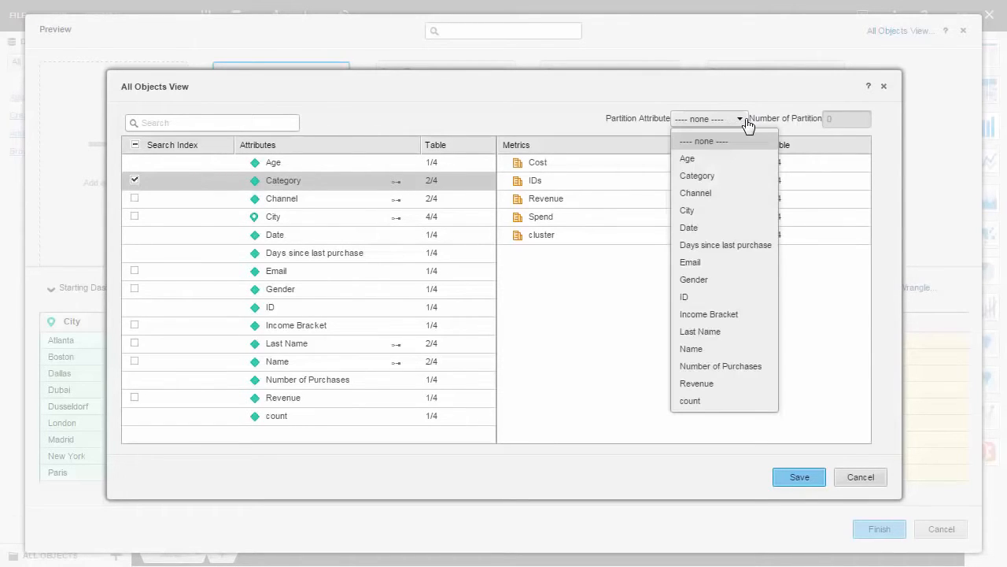
left_click(746, 228)
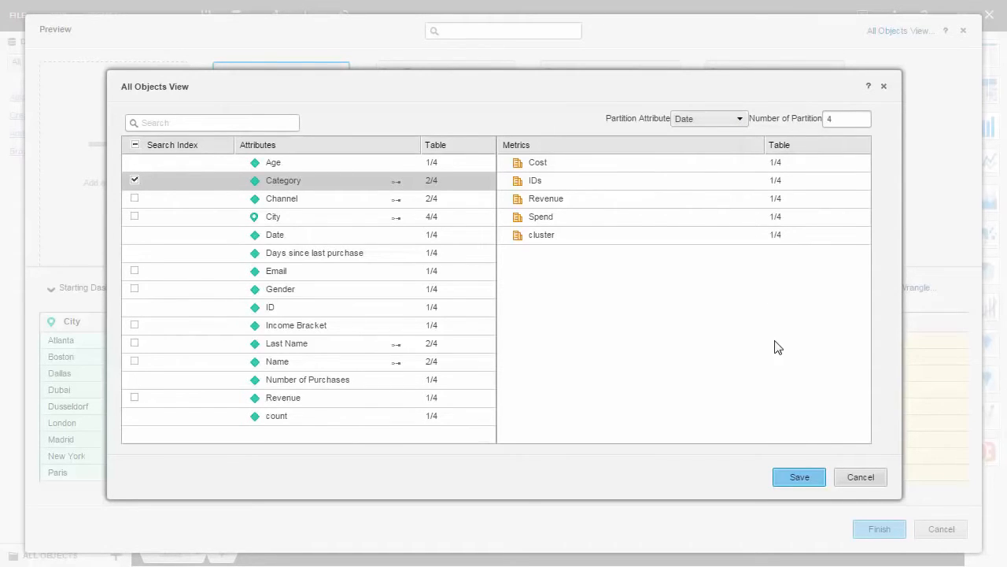
left_click(809, 478)
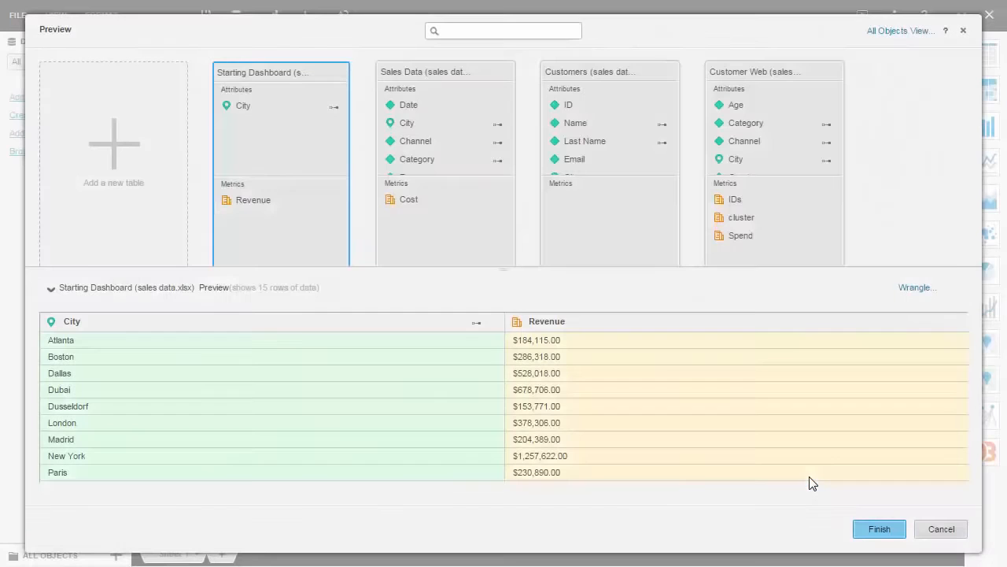
left_click(879, 530)
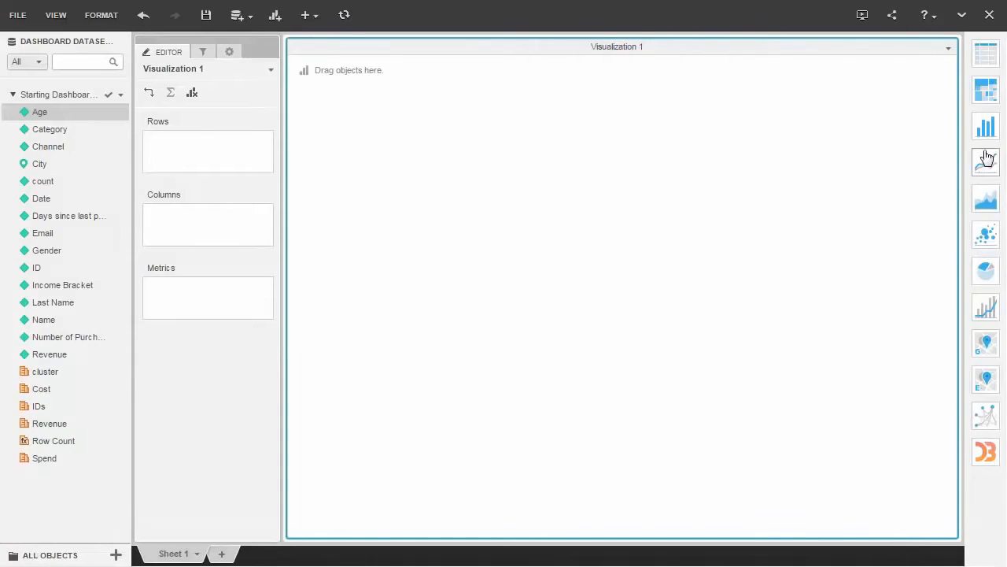
- Make Visualization 1 a bar chart with Age on the vertical axis, City on the horizontal axis, and the Revenue metric as color
left_click(988, 130)
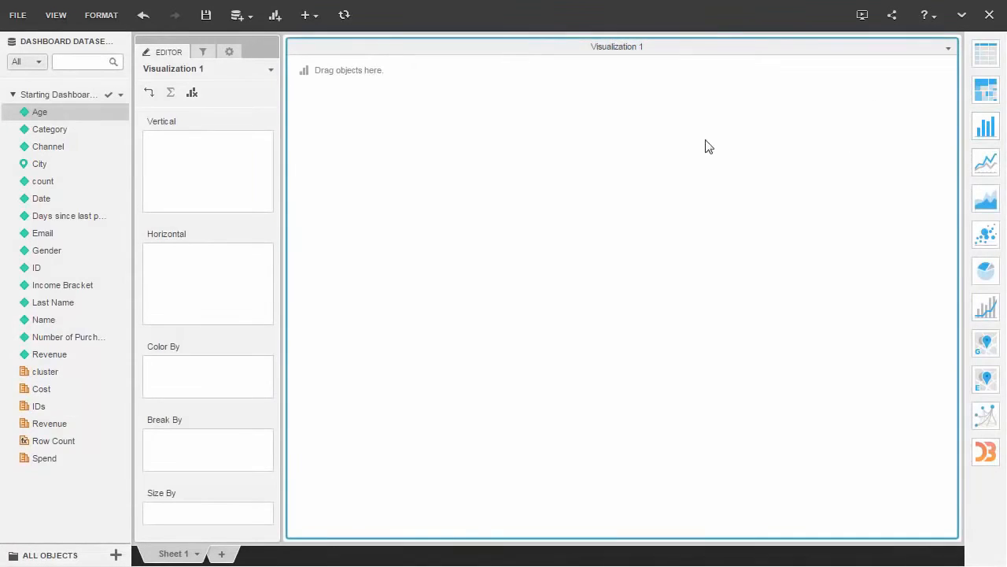
left_click_drag(126, 113, 173, 149)
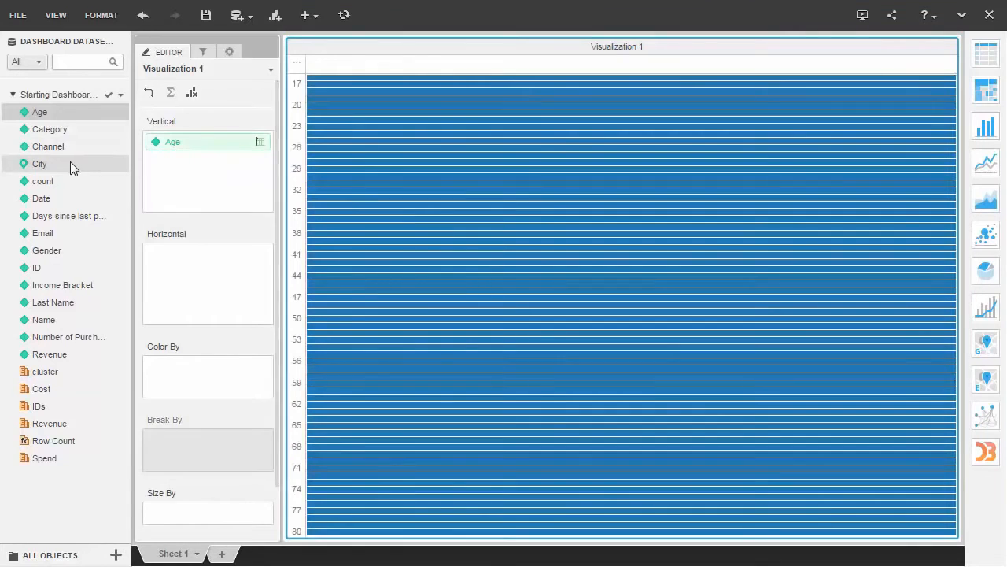
left_click_drag(70, 162, 171, 268)
left_click_drag(49, 425, 160, 389)
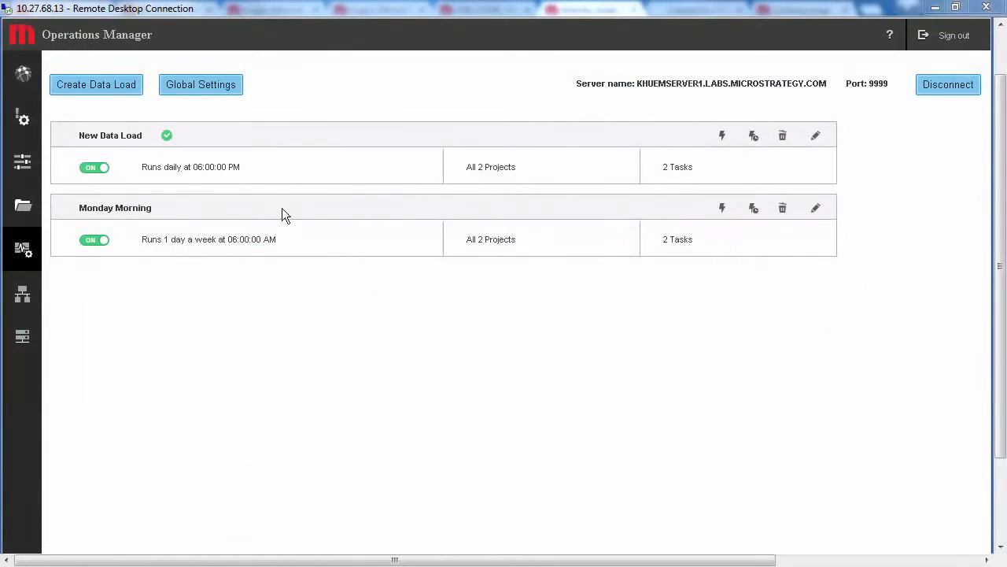
- In Operations Manager, run New Data Load immediately and open its settings for editing at the assigned tasks
left_click(723, 136)
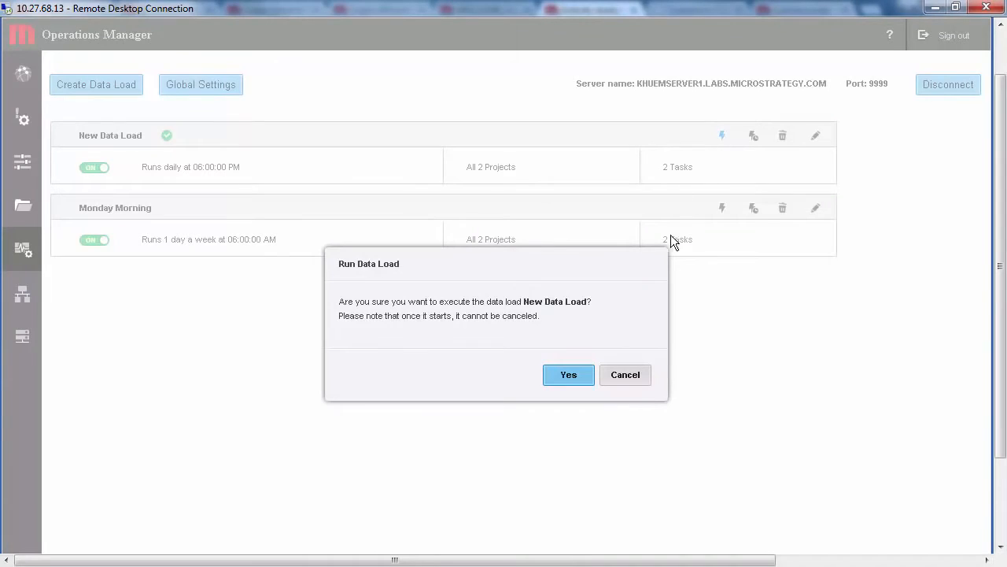
left_click(567, 377)
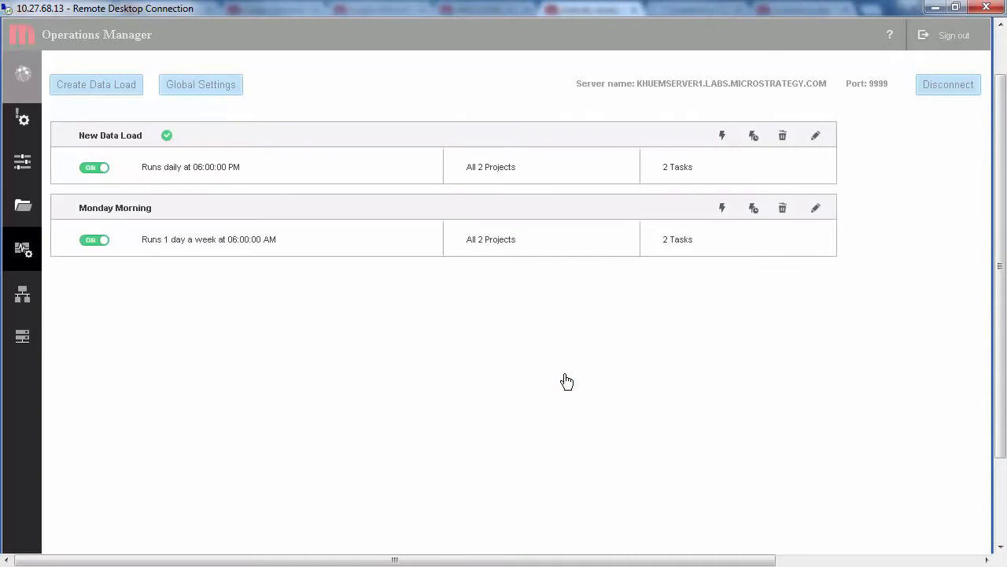
left_click(816, 138)
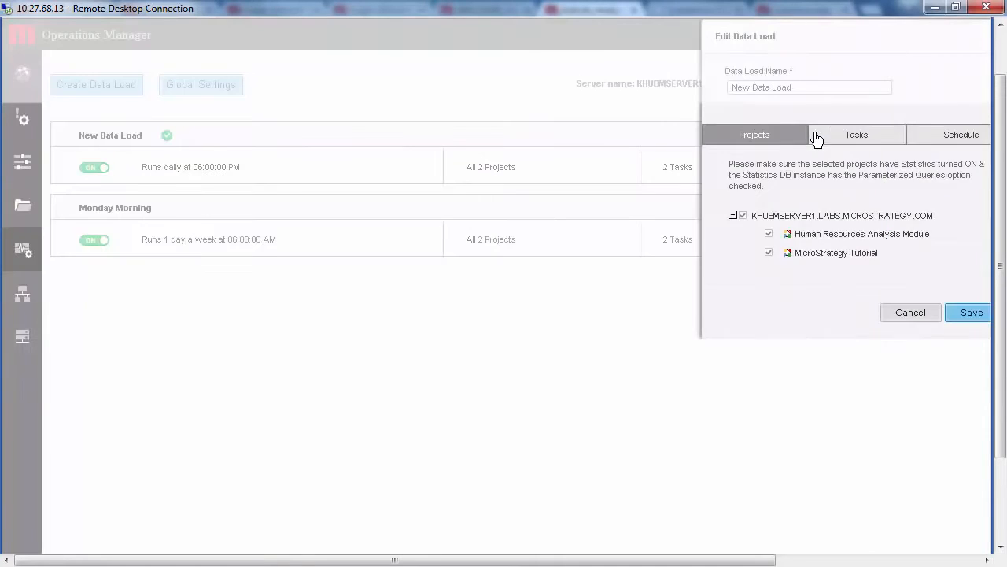
left_click(814, 140)
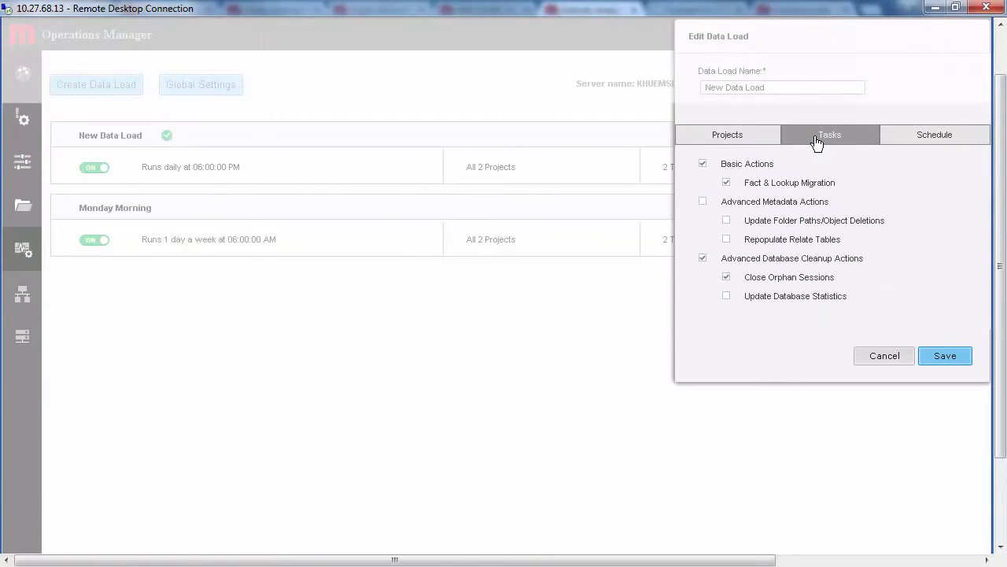
- Try a weekly Saturday schedule for New Data Load with an hourly repeat interval, and cancel the schedule edit
left_click(900, 146)
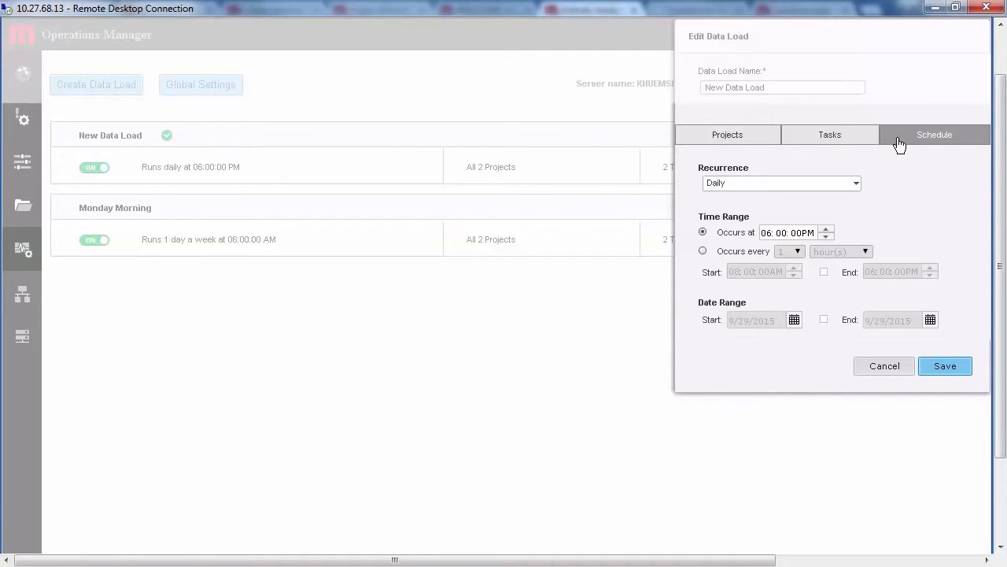
left_click(858, 185)
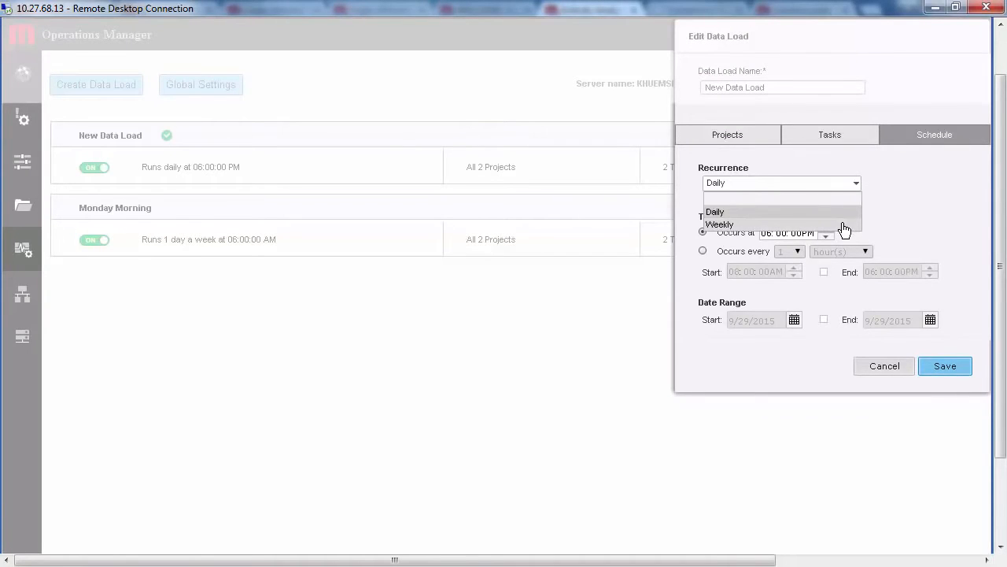
left_click(842, 226)
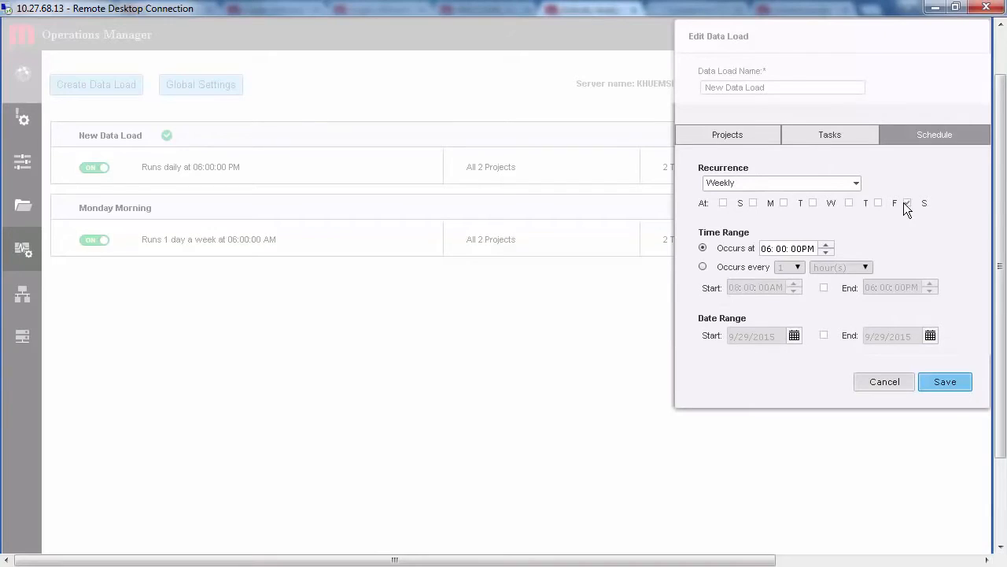
left_click(702, 267)
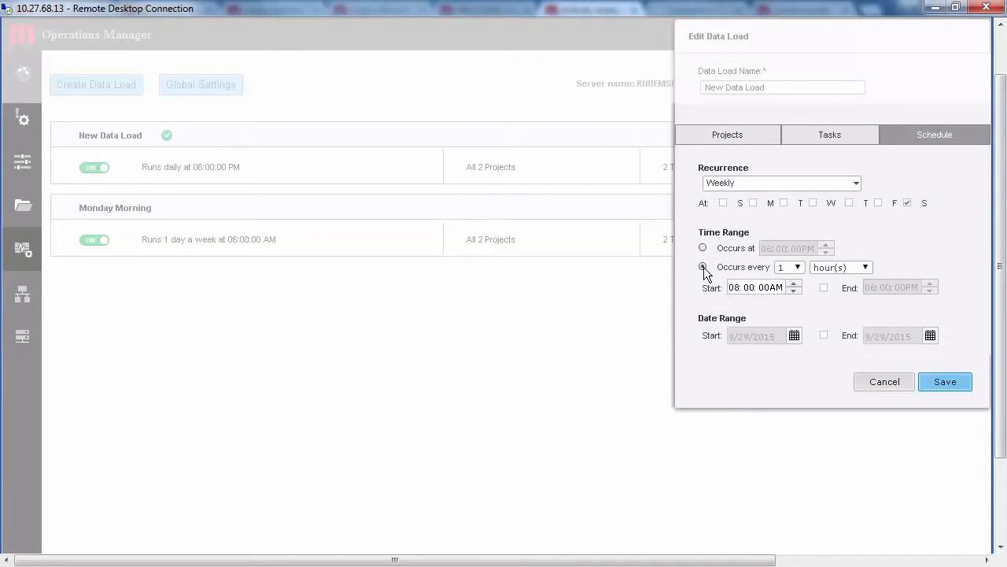
left_click(778, 269)
left_click(788, 402)
left_click(878, 386)
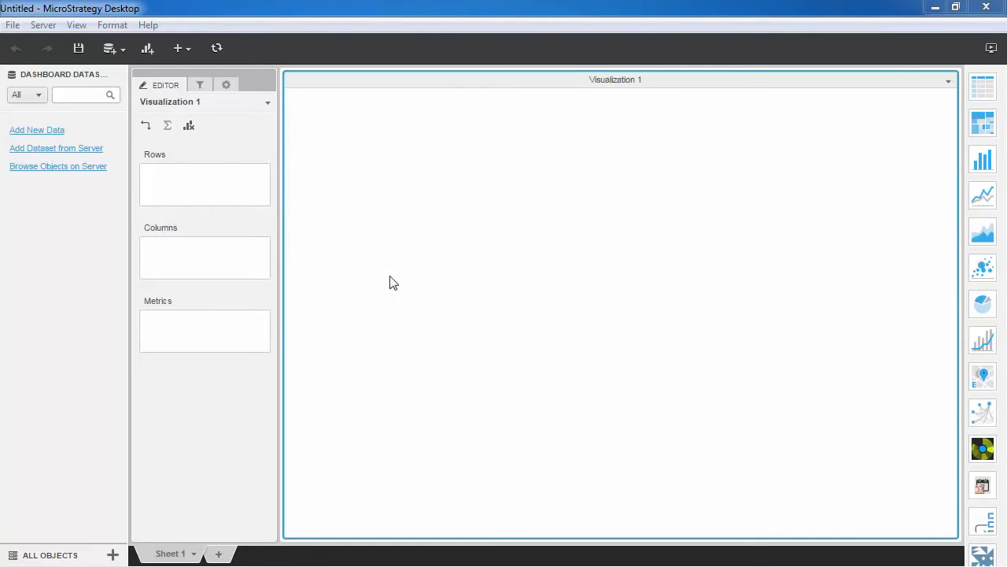
- Start adding new data and examine the available sources as a full list and by live connection support
left_click(117, 48)
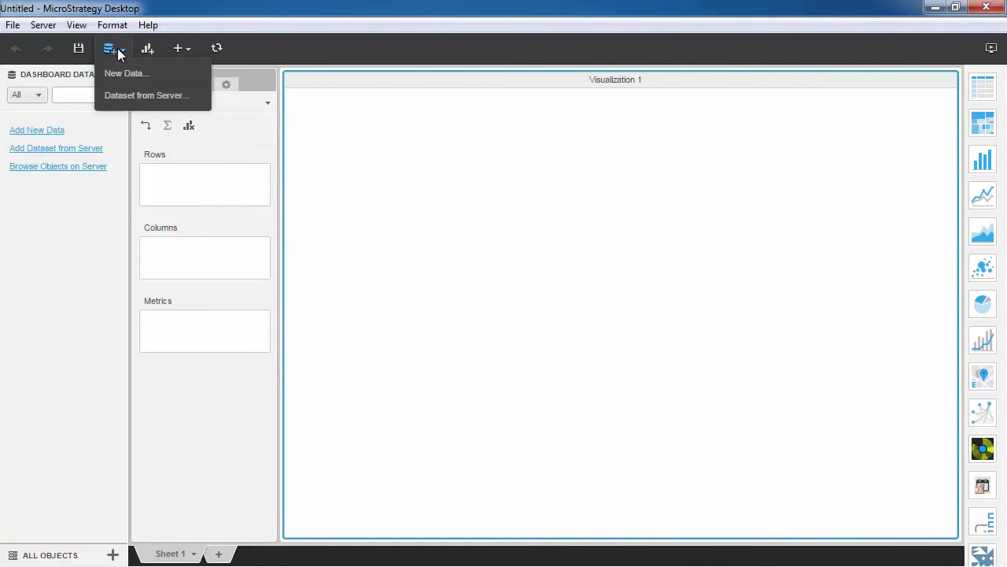
left_click(119, 70)
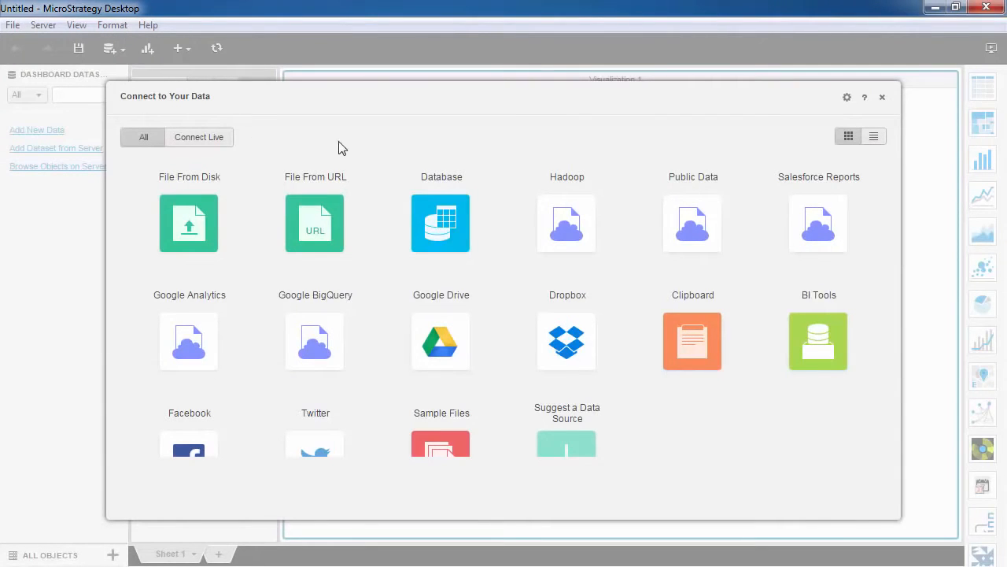
left_click(875, 138)
left_click_drag(892, 174, 896, 222)
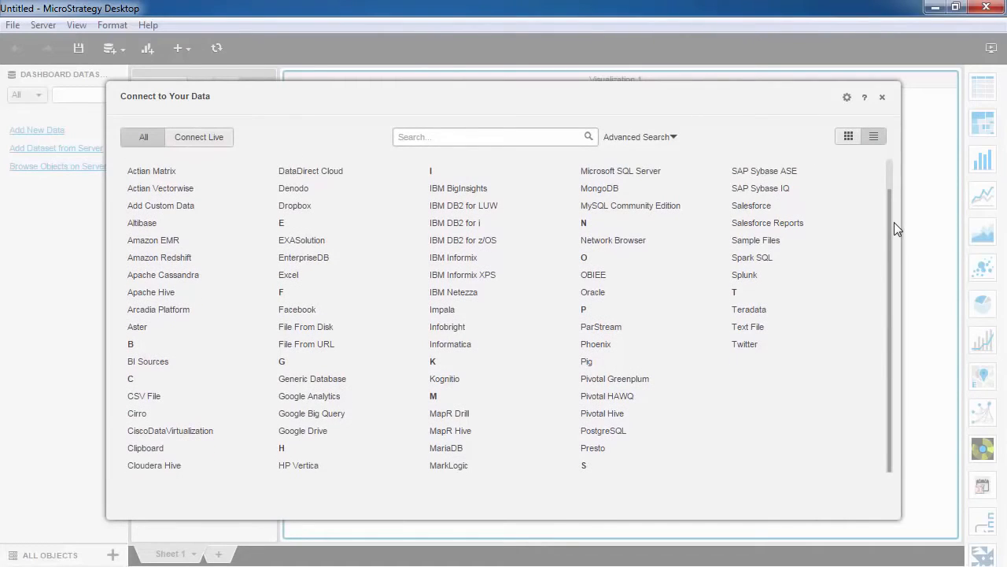
left_click(848, 136)
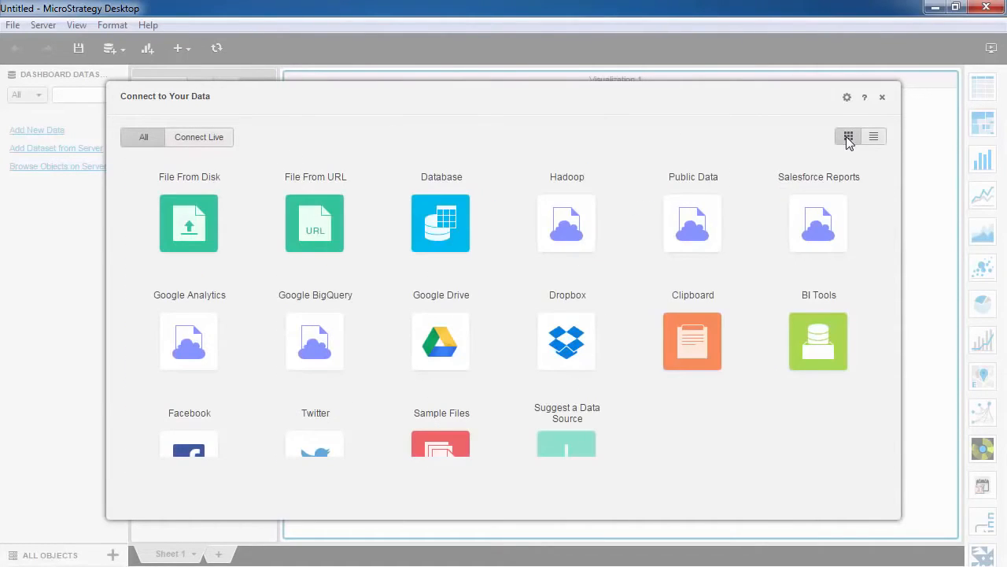
left_click(220, 140)
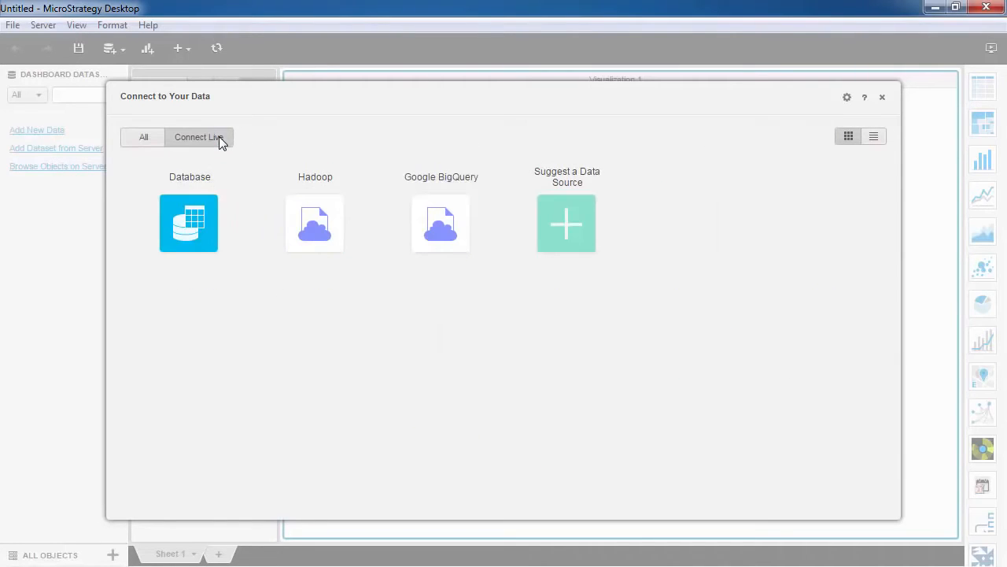
left_click(141, 139)
- Load Regional_Store_Performance.xlsx from disk for data preparation with the 3 Locations and Sheet1 worksheets
left_click(181, 209)
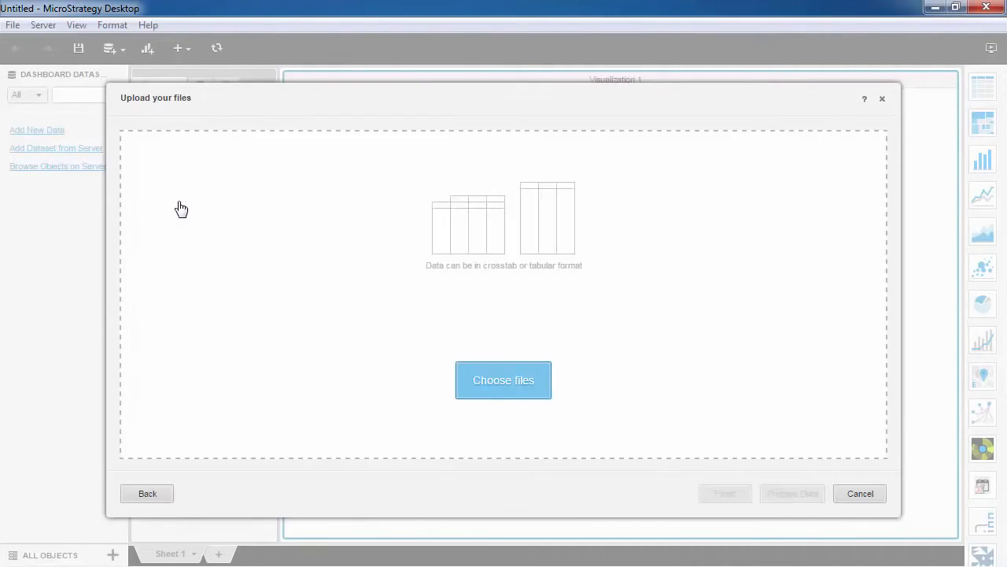
left_click(484, 378)
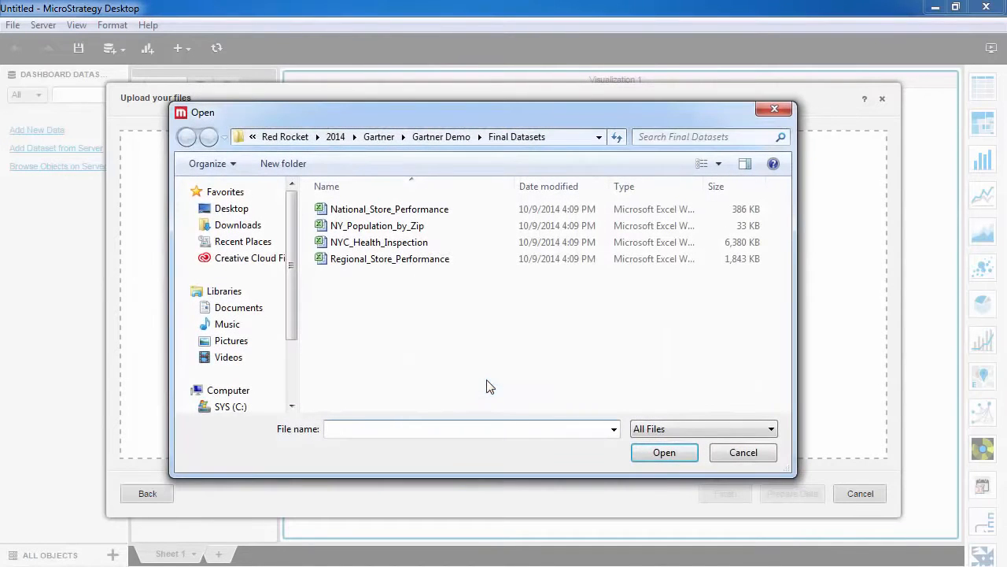
double_click(438, 262)
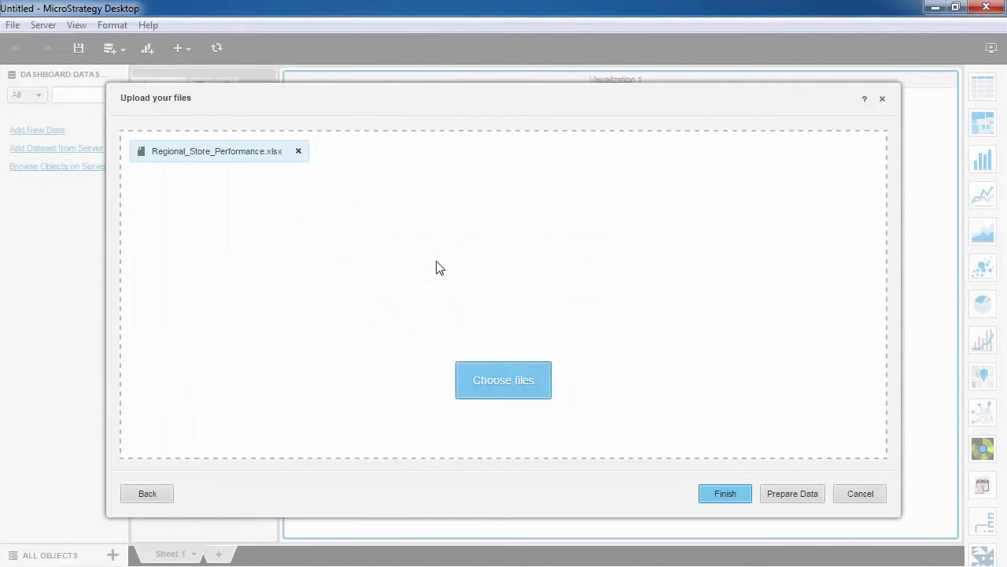
left_click(772, 493)
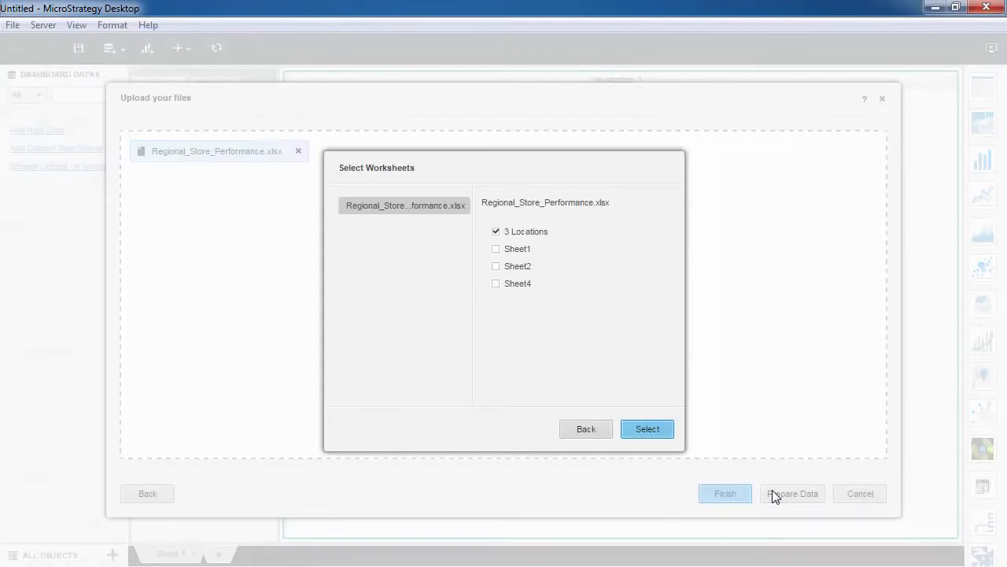
left_click(525, 249)
left_click(641, 429)
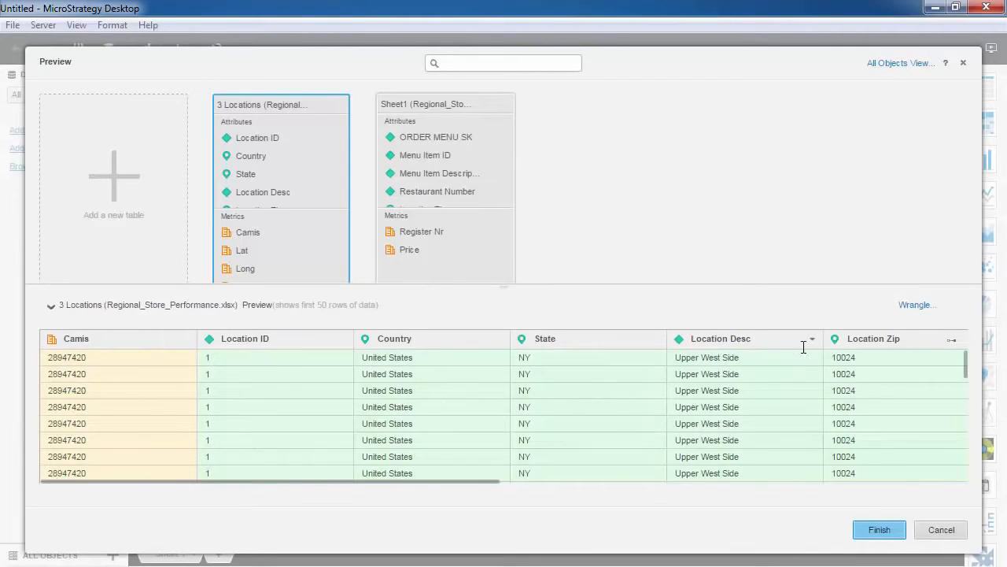
- Define the Location Zip attribute's geography as Zip Code and create the additional City attribute
left_click(965, 340)
mouse_move(965, 360)
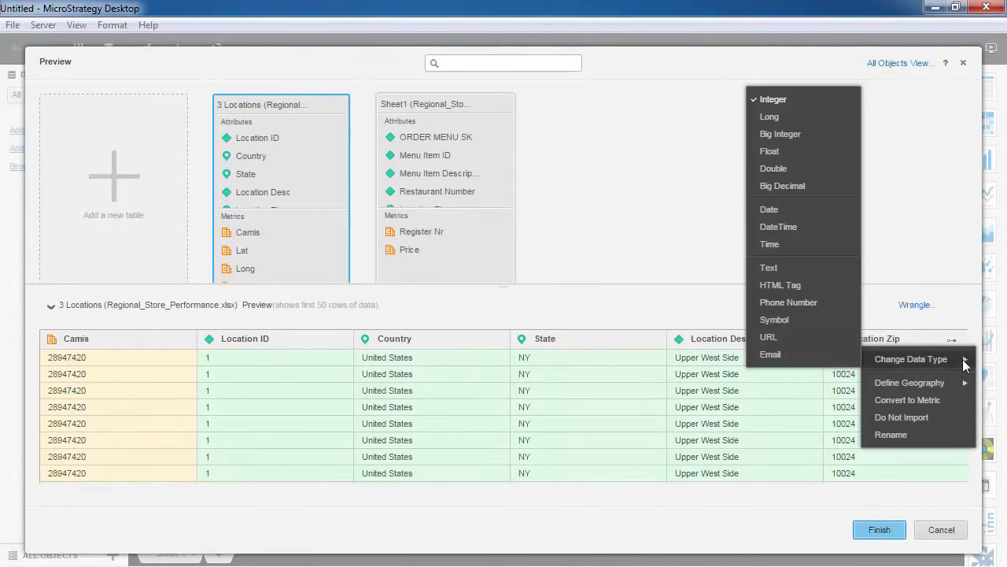
mouse_move(963, 384)
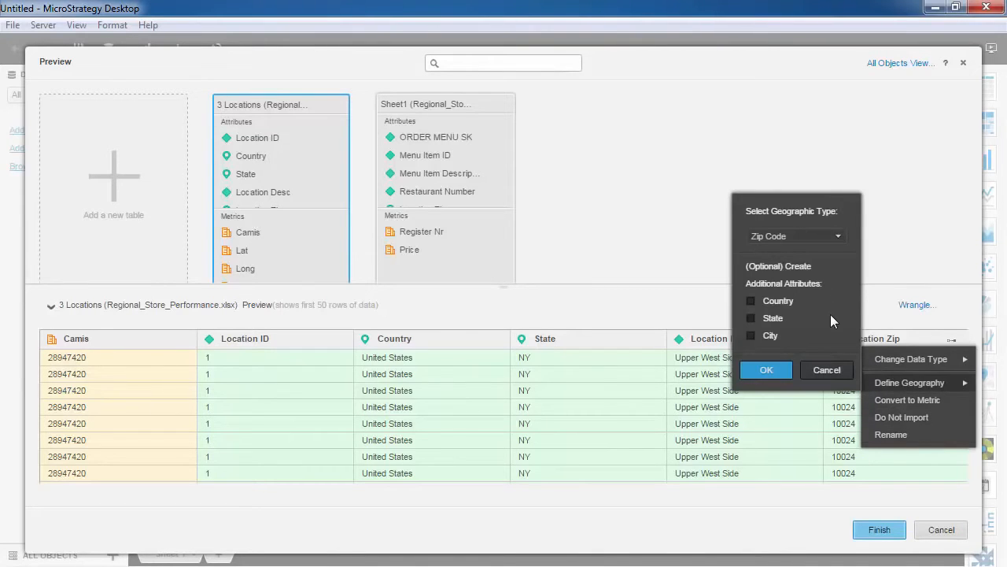
left_click(759, 370)
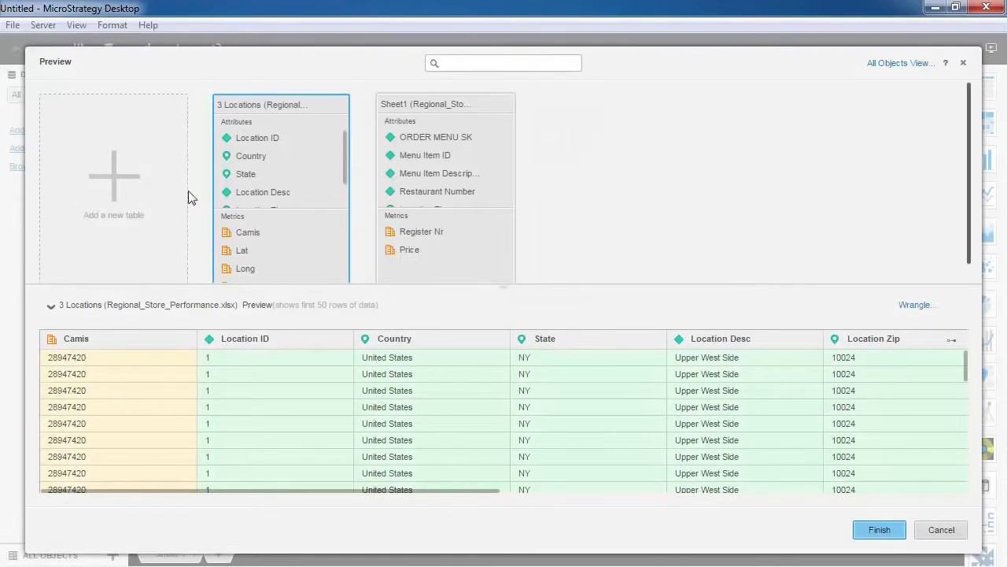
- Add the NYC_Health_Inspections table from the NY Health Inspection database's dbo namespace by picking tables
left_click(132, 189)
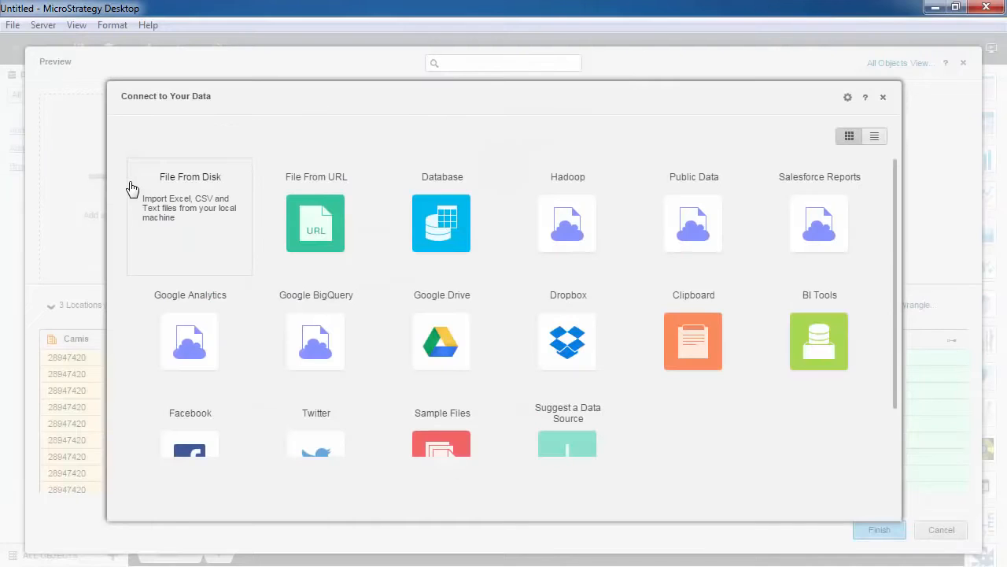
left_click(444, 182)
left_click(399, 347)
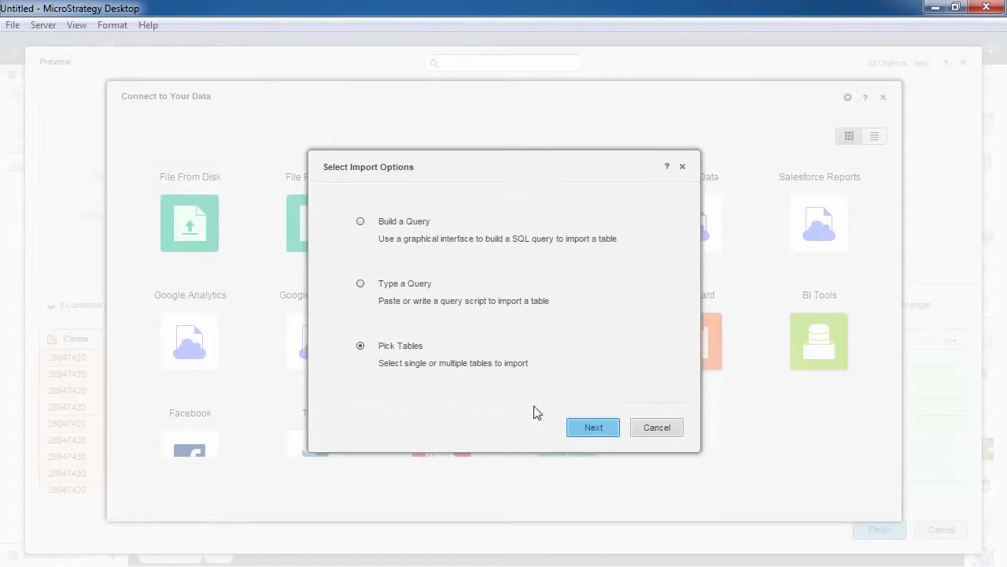
left_click(591, 425)
left_click(241, 165)
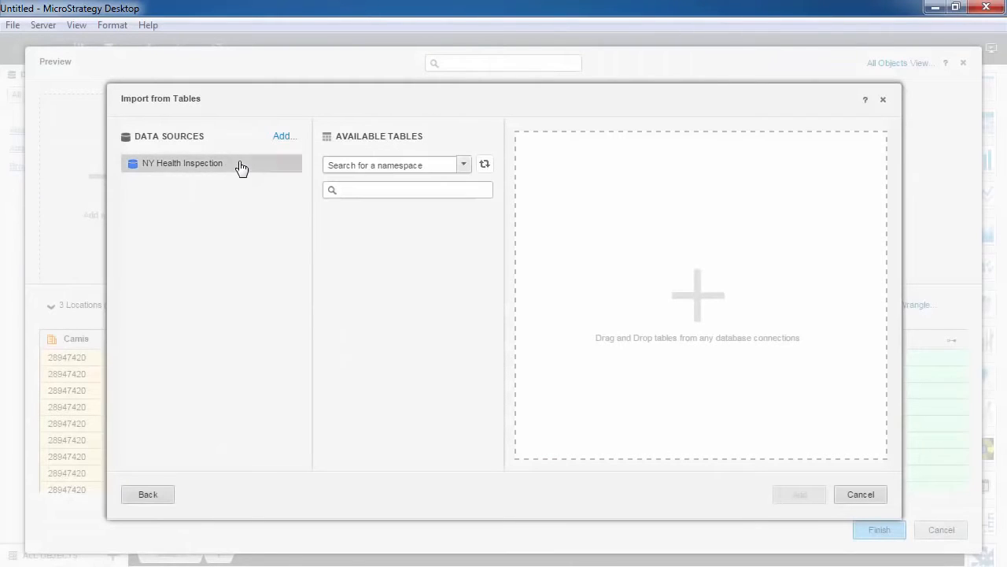
left_click(464, 164)
left_click(453, 189)
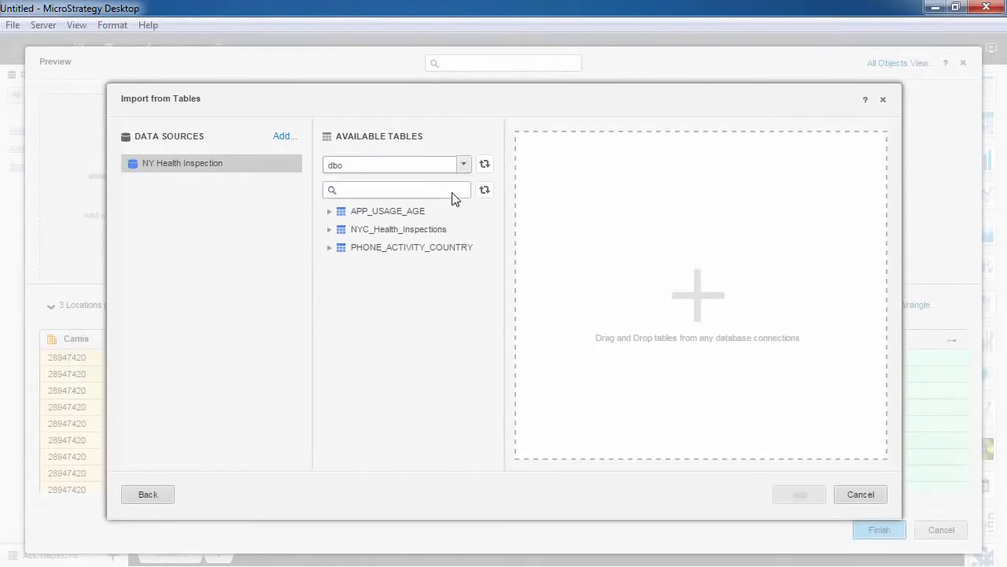
left_click_drag(415, 231, 603, 243)
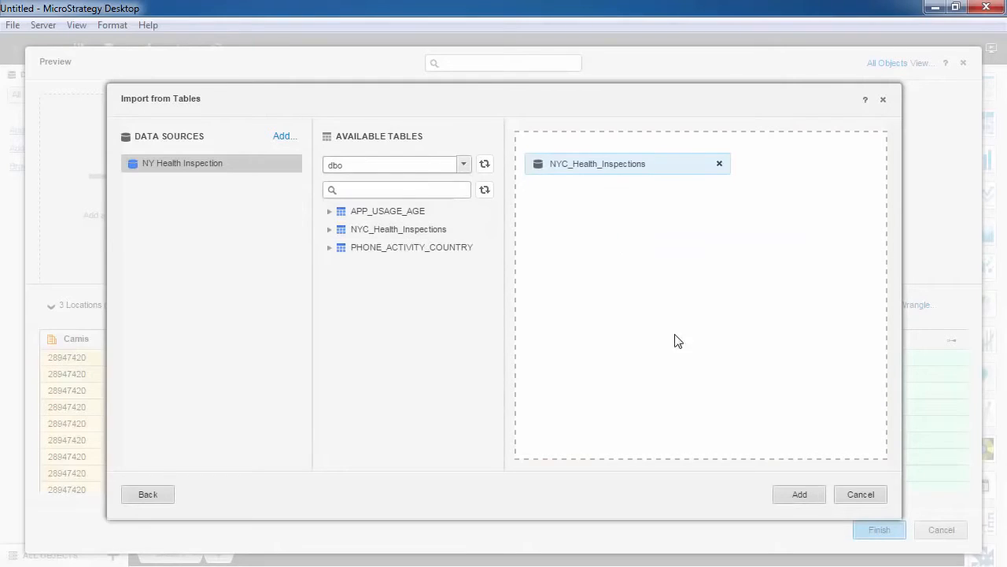
left_click(783, 494)
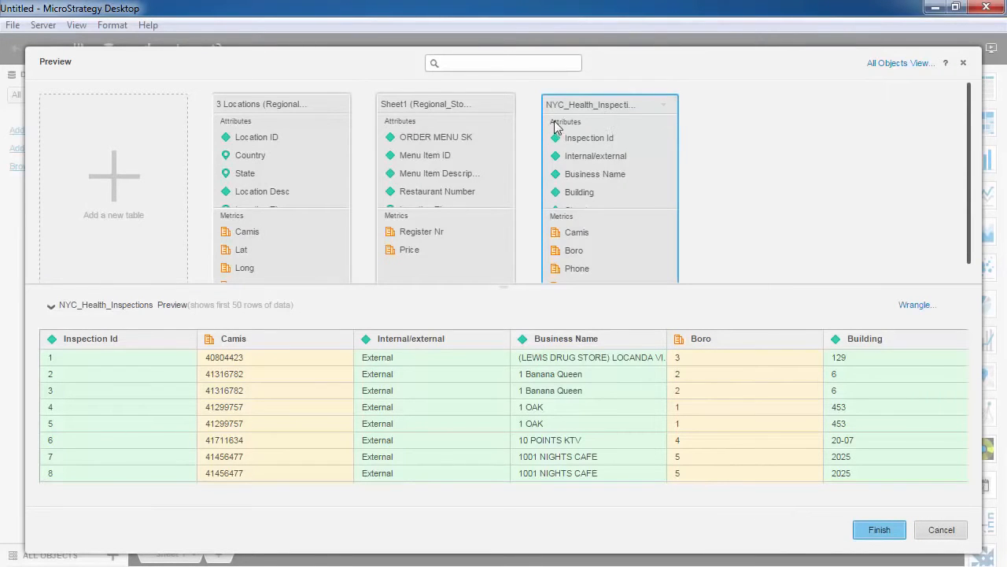
- Highlight the Location Zip link between 3 Locations and Sheet1, and finish importing the tables into the dashboard
scroll(310, 156, "down", 3)
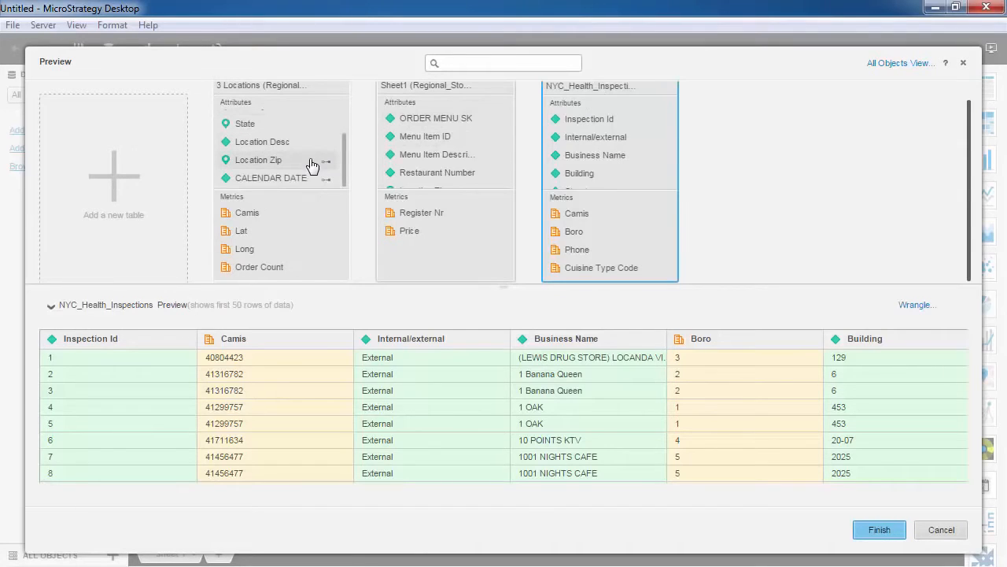
left_click(329, 169)
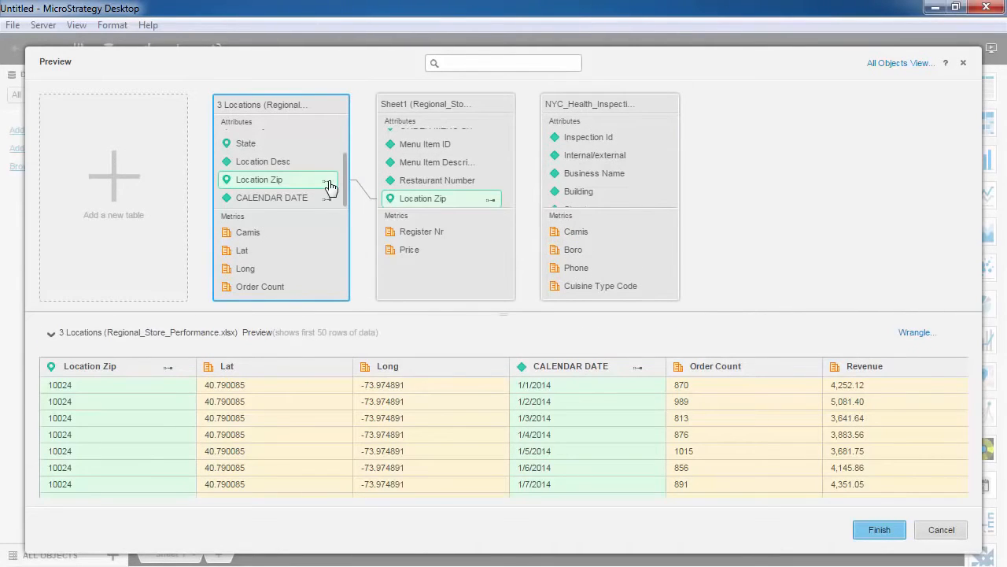
left_click(883, 528)
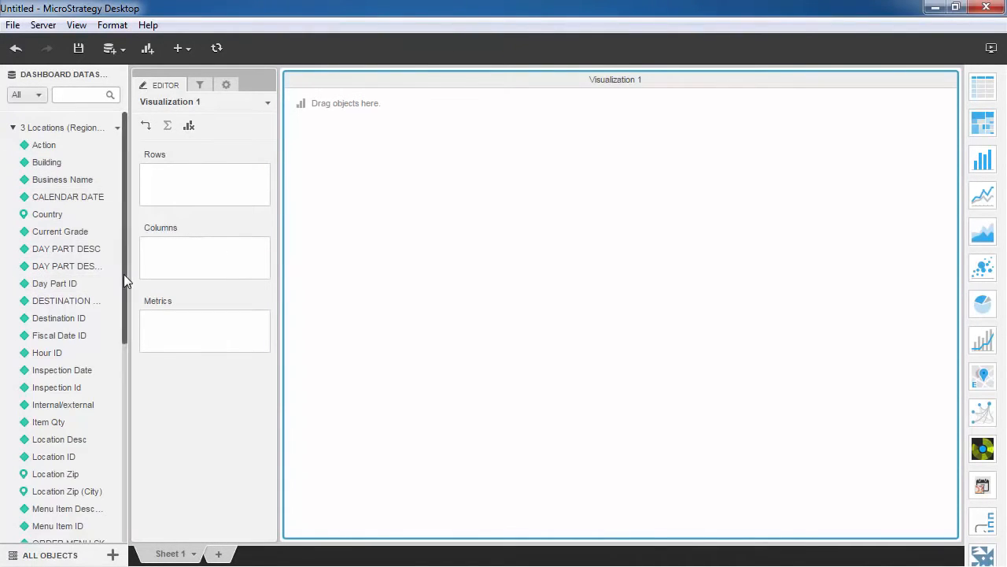
left_click_drag(124, 274, 121, 446)
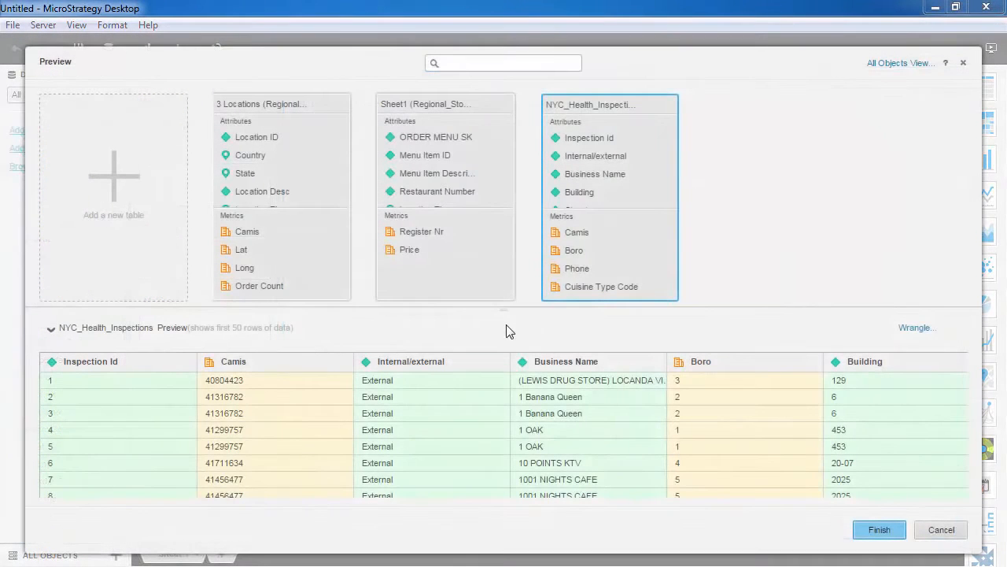
- Map the Zipcode attribute of NYC_Health_Inspections to Location Zip in the Sheet1 table
left_click_drag(341, 161, 338, 198)
left_click(319, 197)
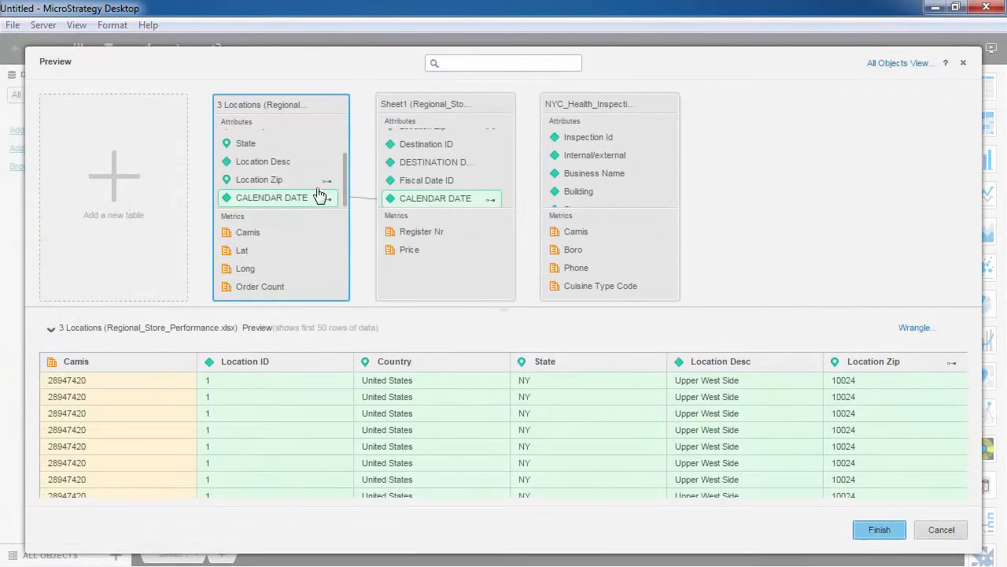
left_click(323, 181)
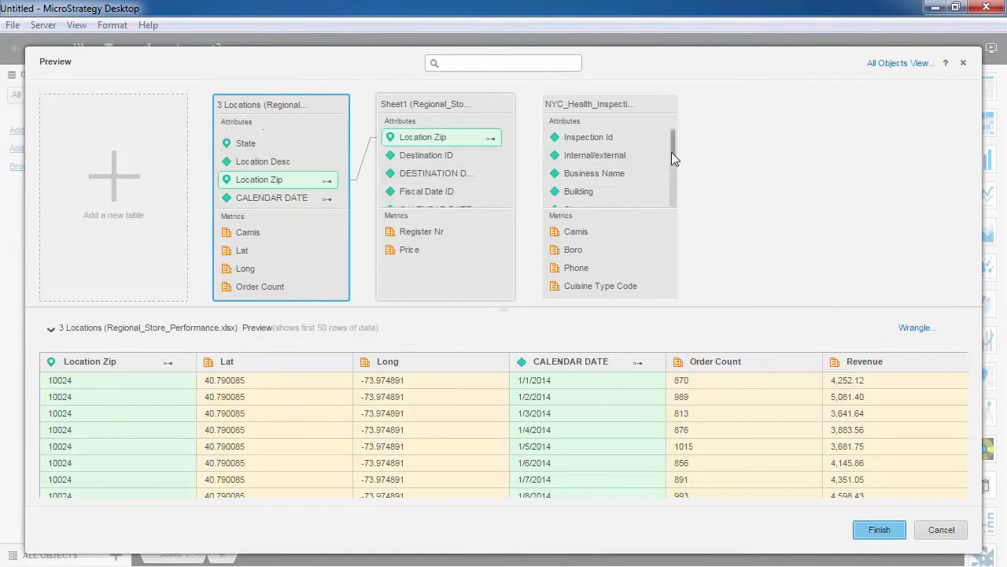
left_click_drag(671, 152, 675, 177)
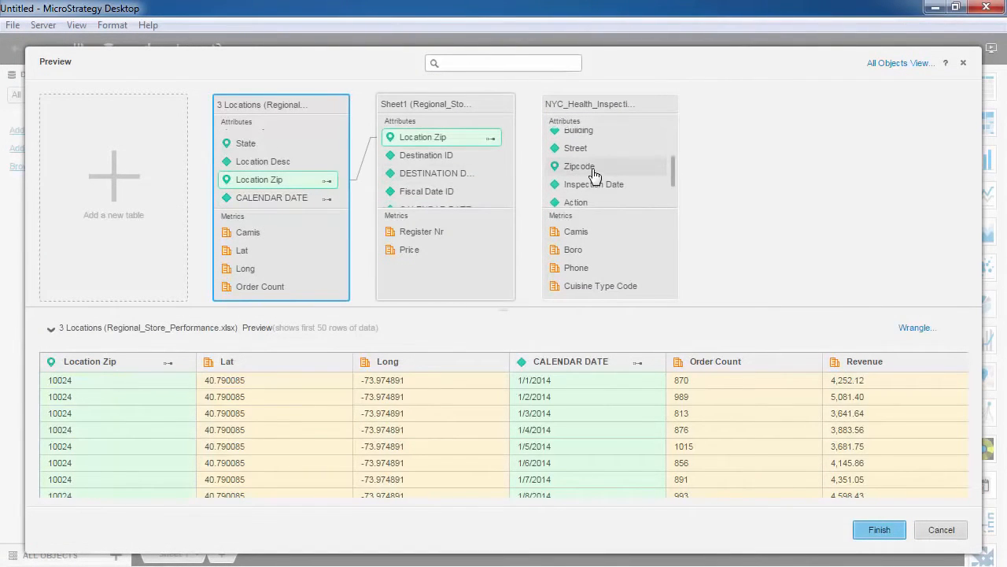
left_click_drag(594, 173, 494, 149)
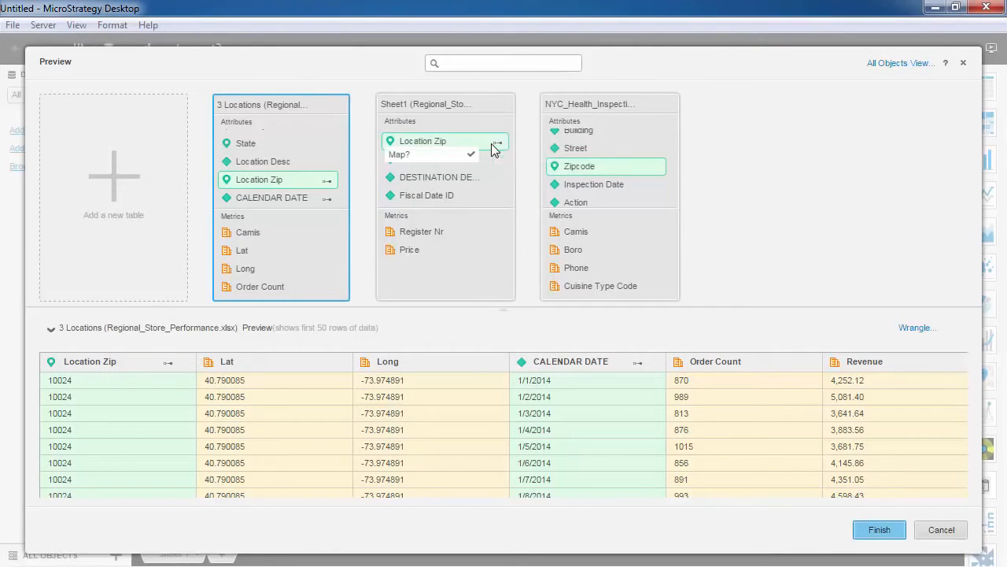
left_click(469, 155)
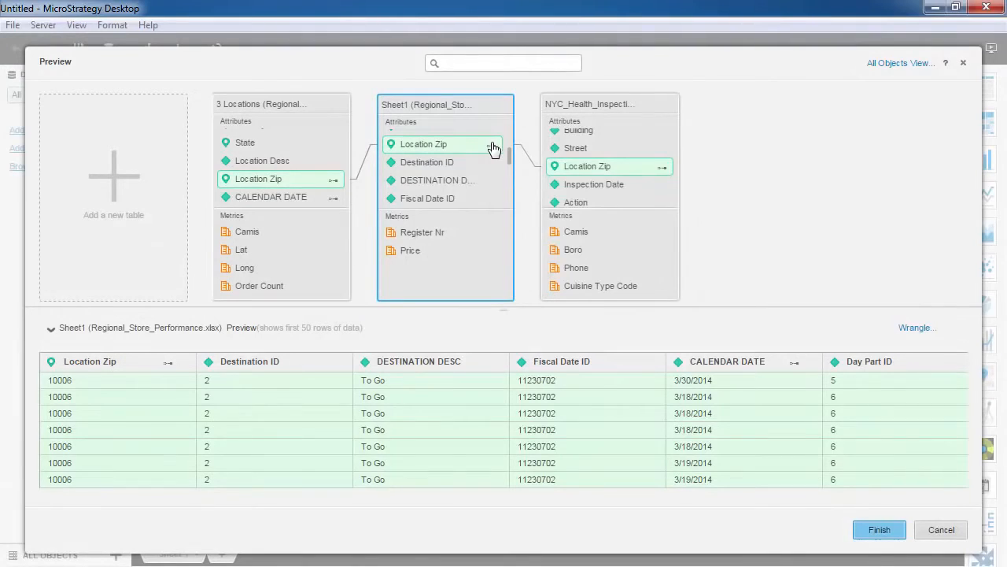
- Add a relationship to the Sheet1 table with Segmentation as parent attribute and Menu Item Description as child attribute
right_click(493, 148)
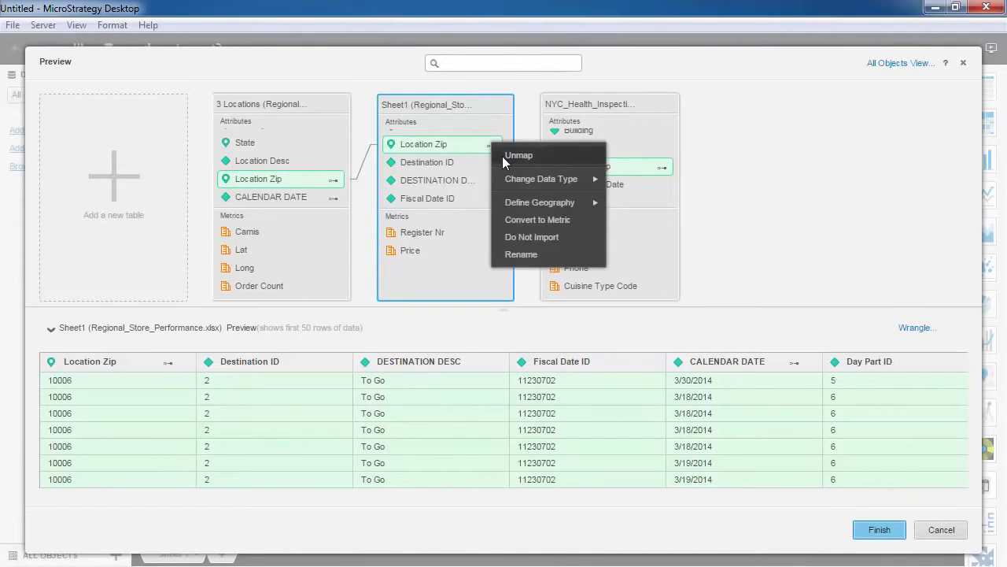
left_click(480, 106)
left_click(499, 106)
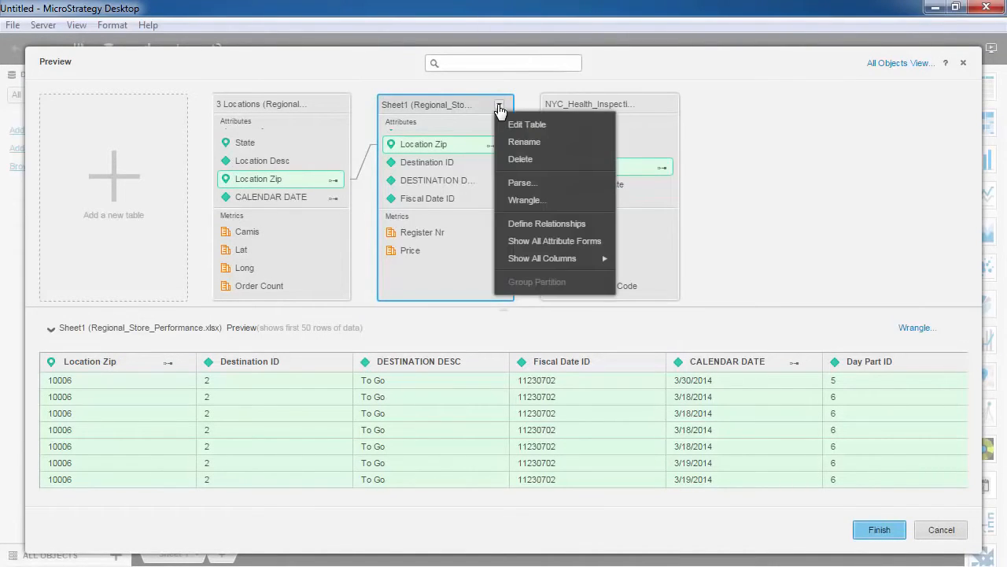
left_click(504, 222)
left_click_drag(664, 241, 667, 337)
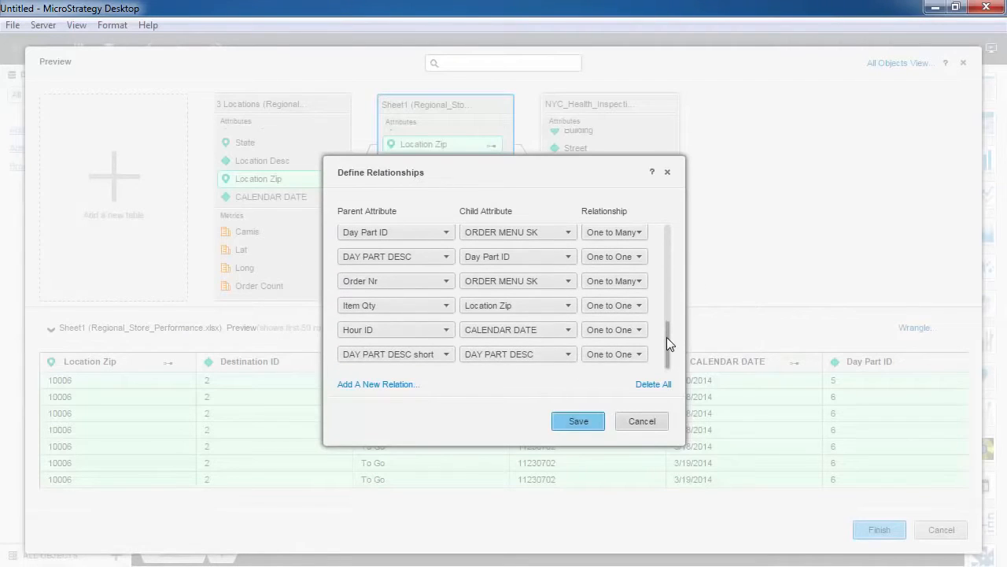
left_click(399, 387)
left_click(431, 357)
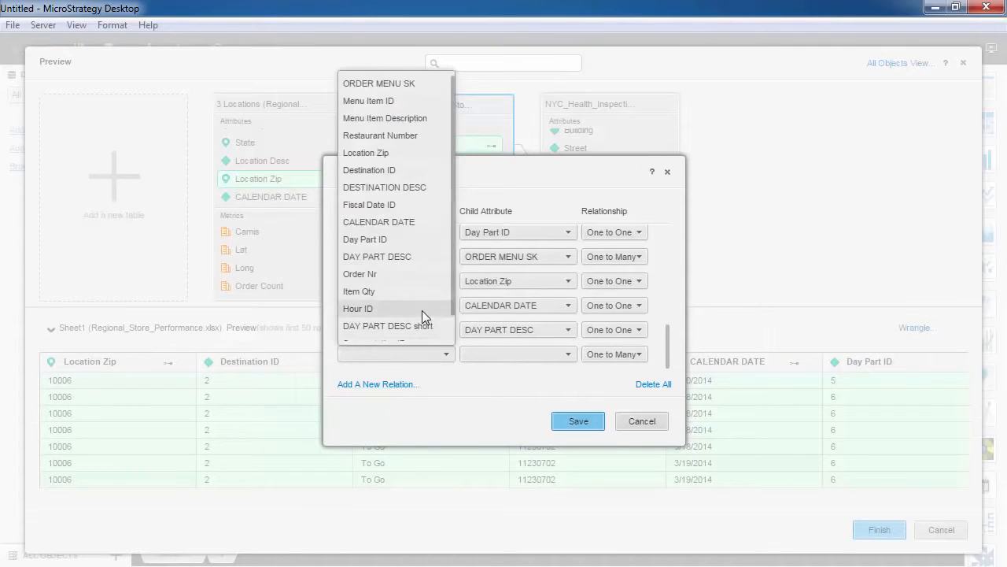
scroll(422, 315, "down", 2)
left_click(406, 329)
left_click(497, 354)
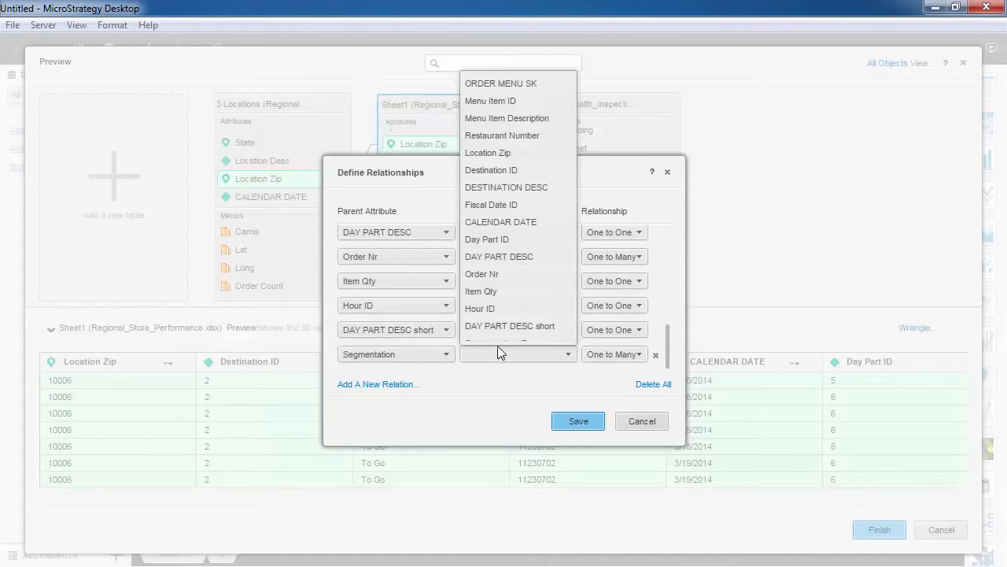
left_click(490, 119)
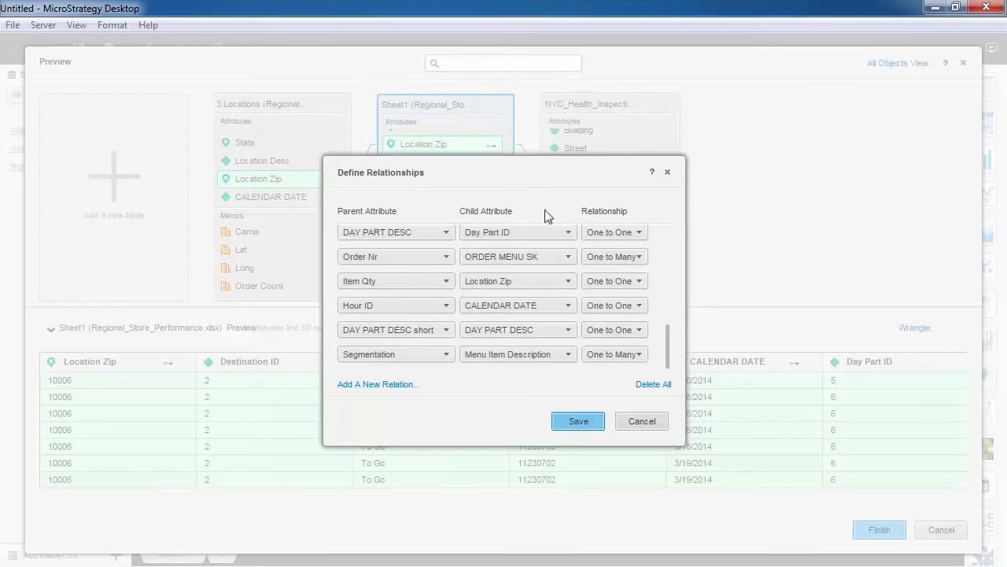
- Choose the relationship type for the Segmentation relation, save the relationships and finish importing the tables into the dashboard
left_click(638, 354)
left_click(624, 395)
left_click(595, 422)
left_click(887, 529)
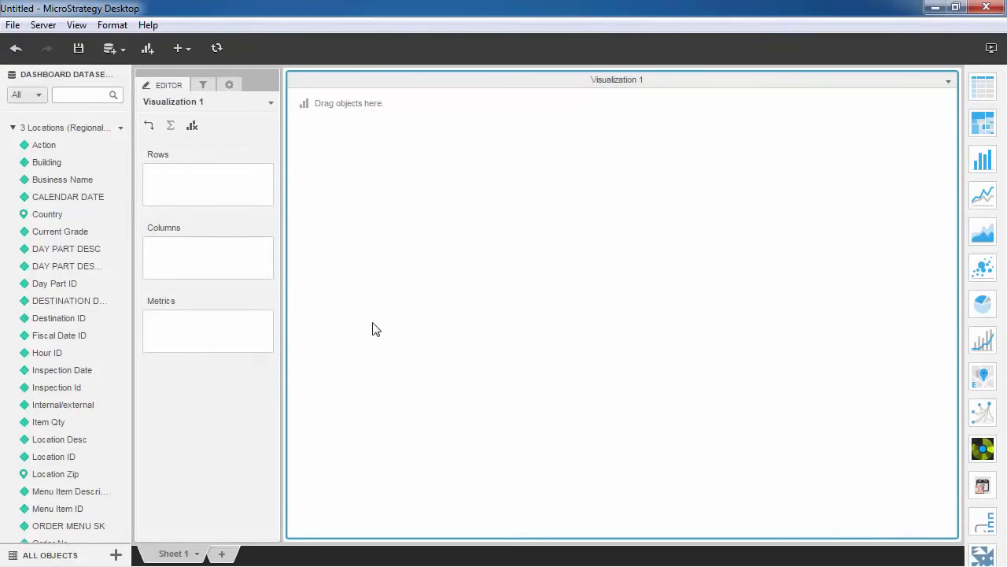
- Set the join behavior of the 3 Locations dataset to Secondary (inner join)
left_click(119, 128)
mouse_move(125, 181)
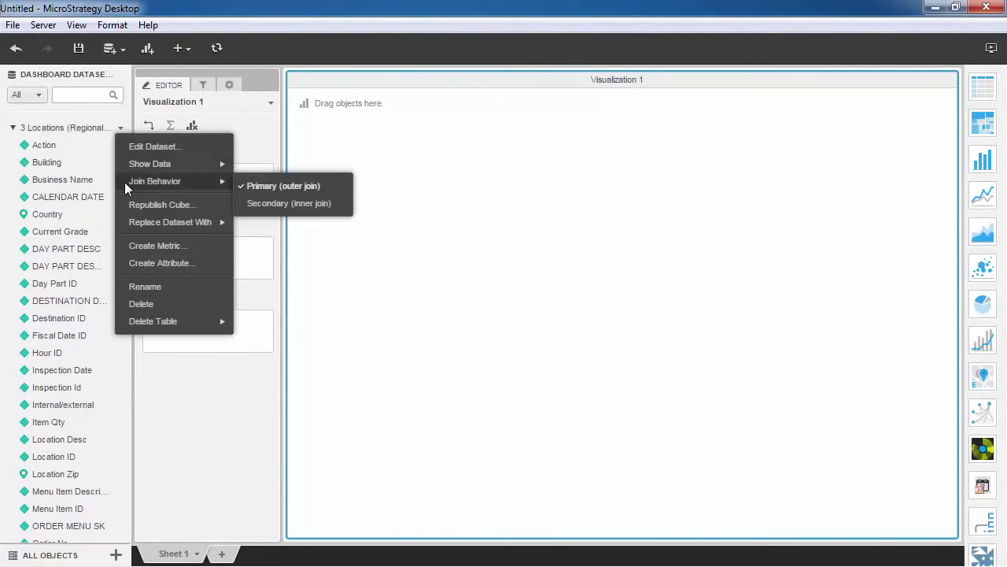
left_click(243, 206)
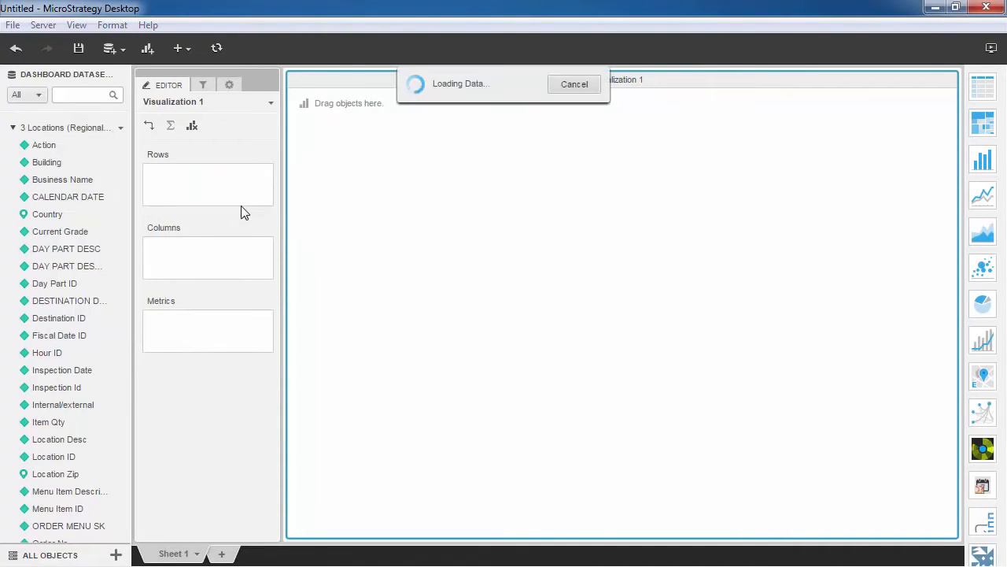
- Add a new dataset from the clipboard using the New York Zip Codes table copied from the BrainyZip page in the browser
left_click(124, 46)
left_click(134, 70)
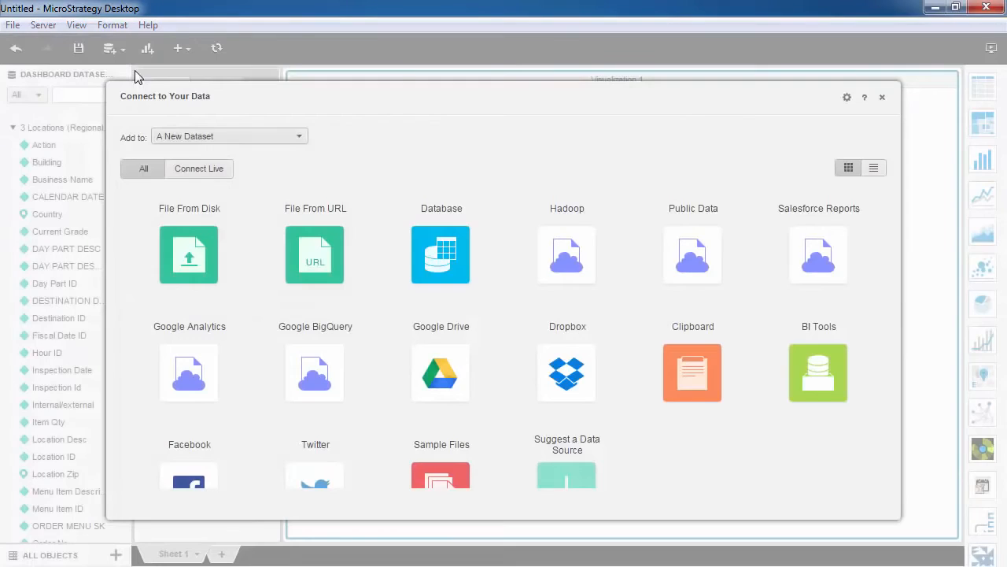
left_click(677, 337)
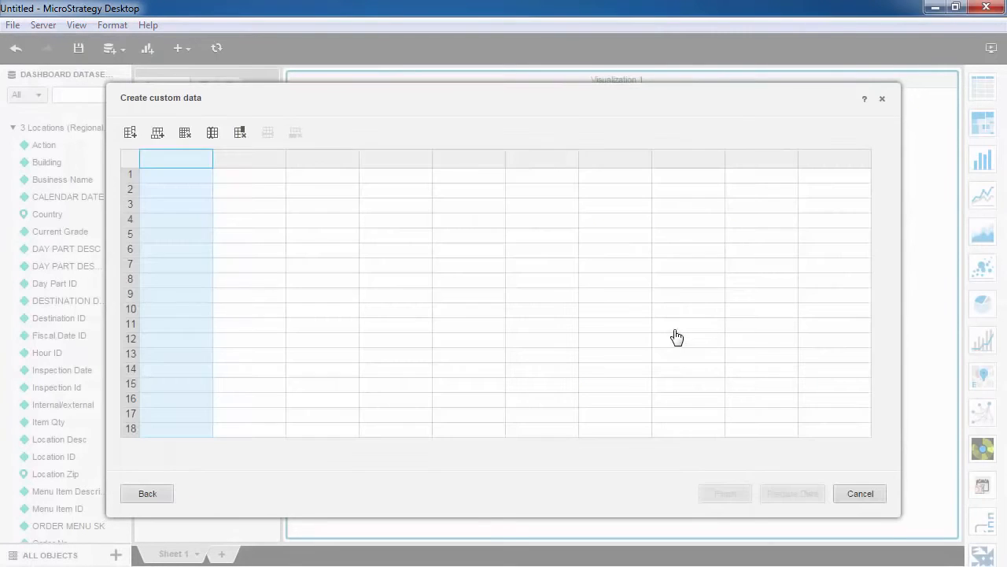
key("alt+Tab")
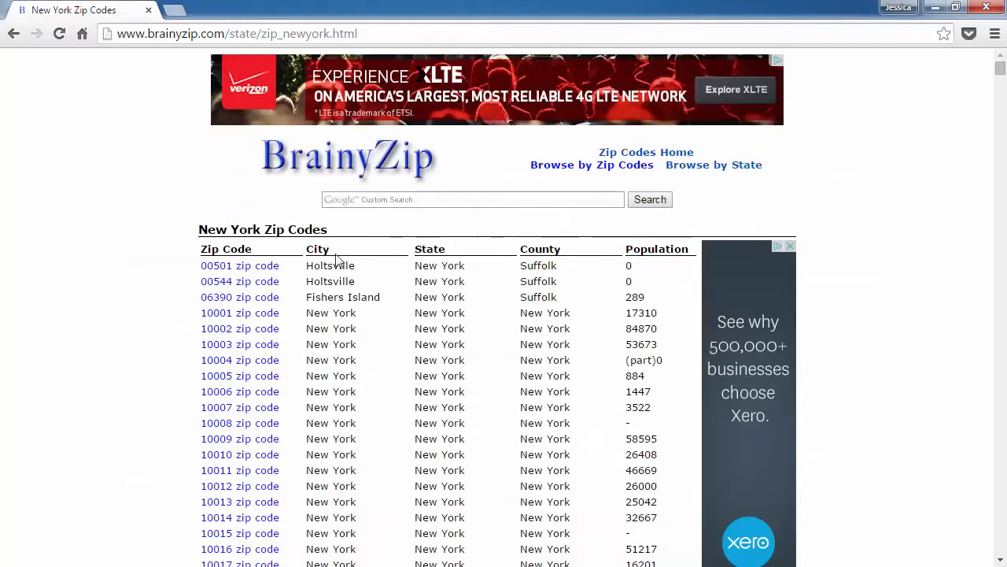
left_click_drag(200, 228, 396, 564)
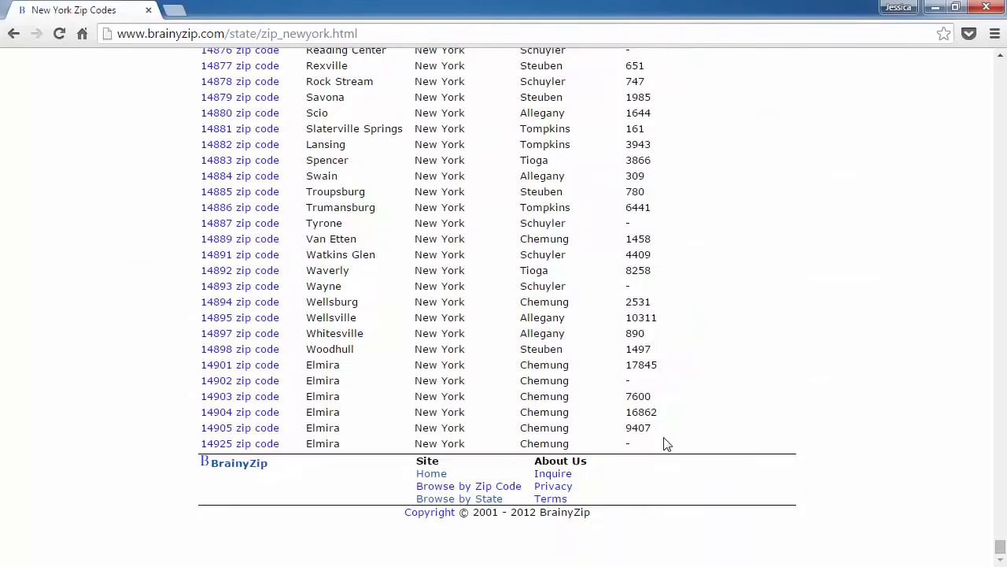
key("alt+Tab")
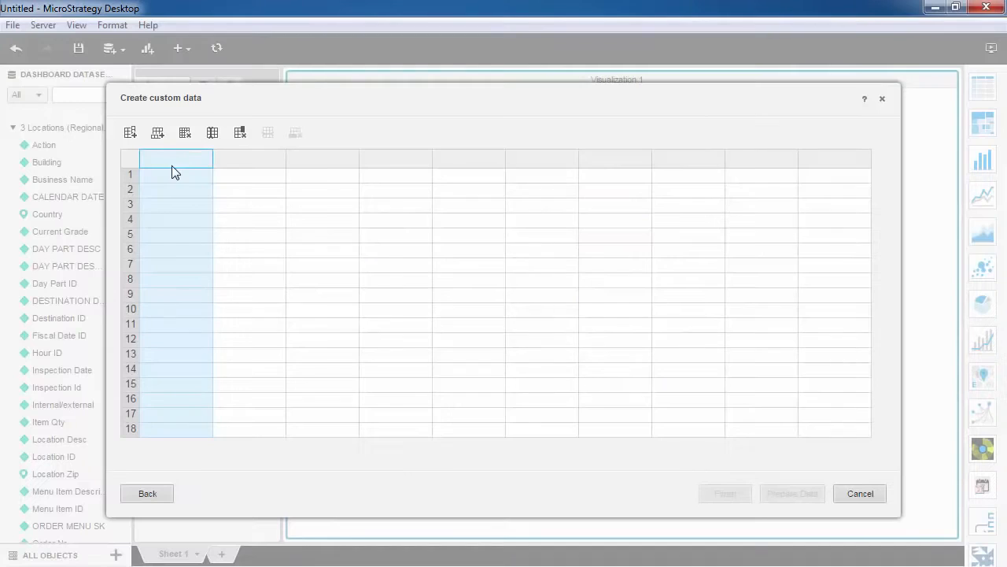
key("ctrl+v")
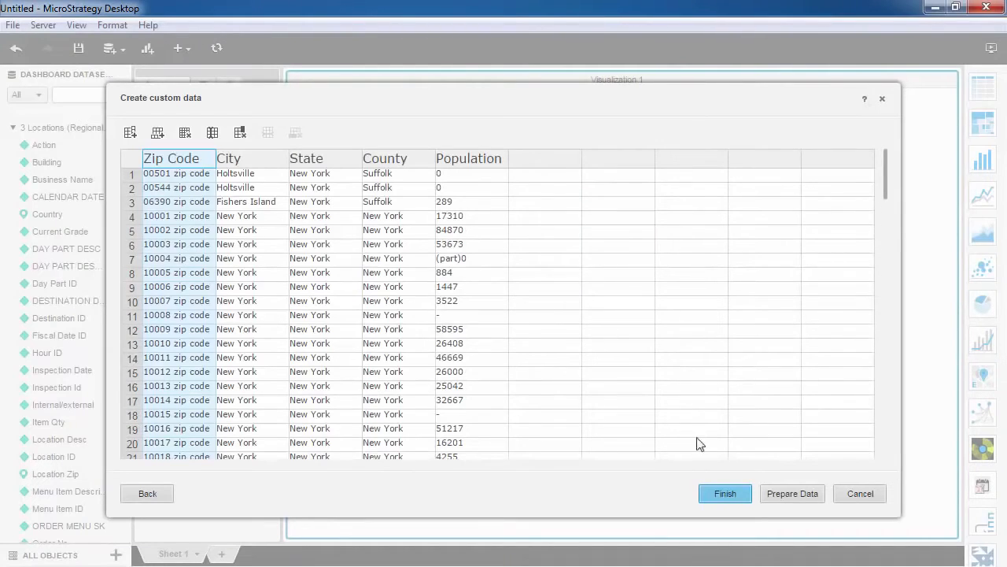
left_click(732, 494)
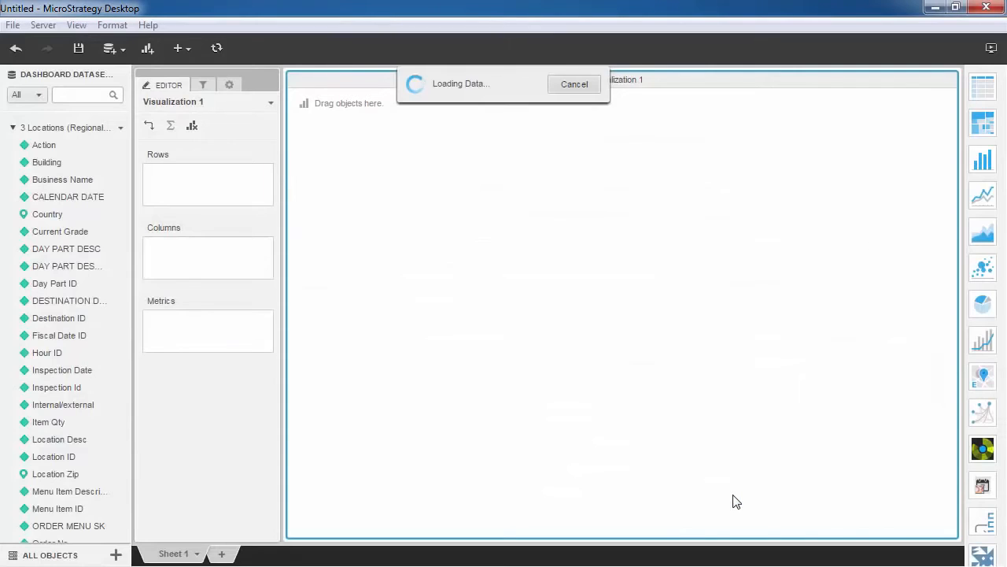
- Link the Location Zip attribute of the 3 Locations dataset to Zip Code in the Custom Data dataset
left_click(13, 128)
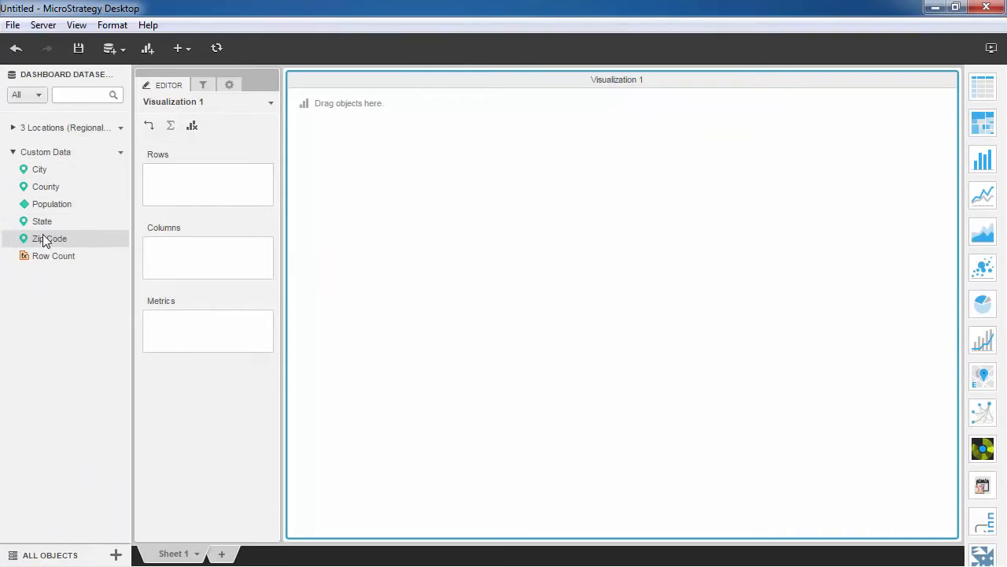
left_click(12, 127)
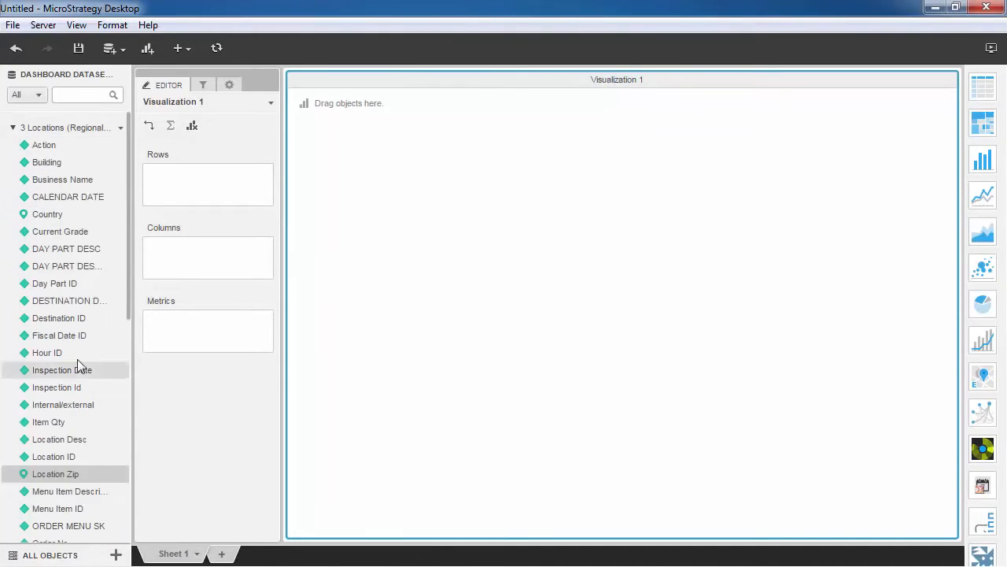
right_click(73, 472)
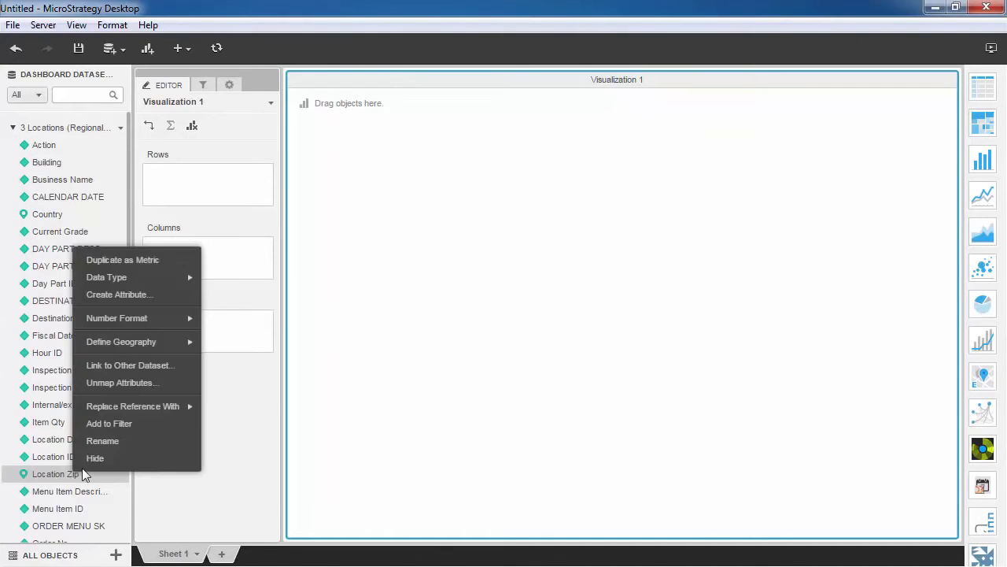
left_click(111, 369)
left_click(551, 259)
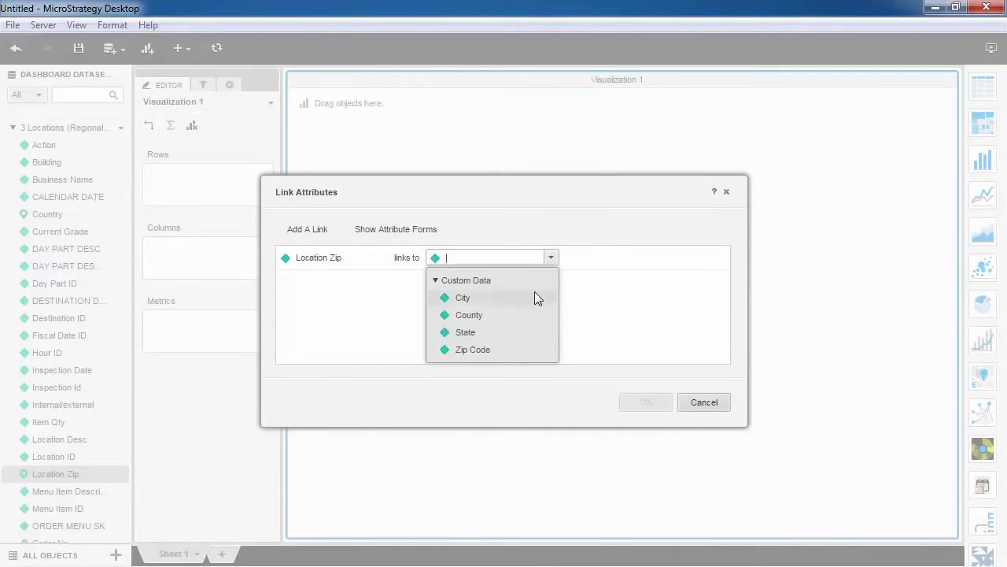
left_click(504, 350)
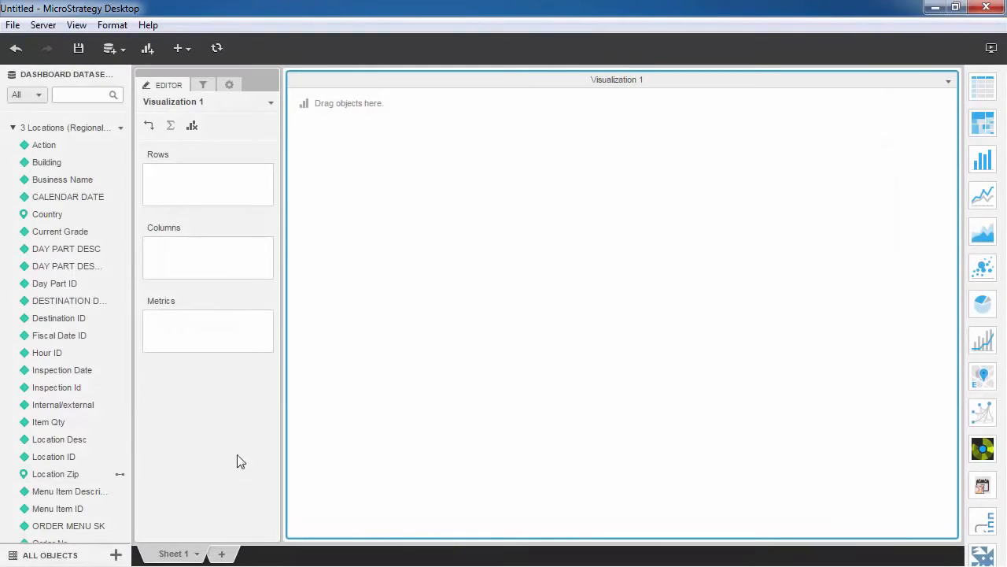
left_click(13, 128)
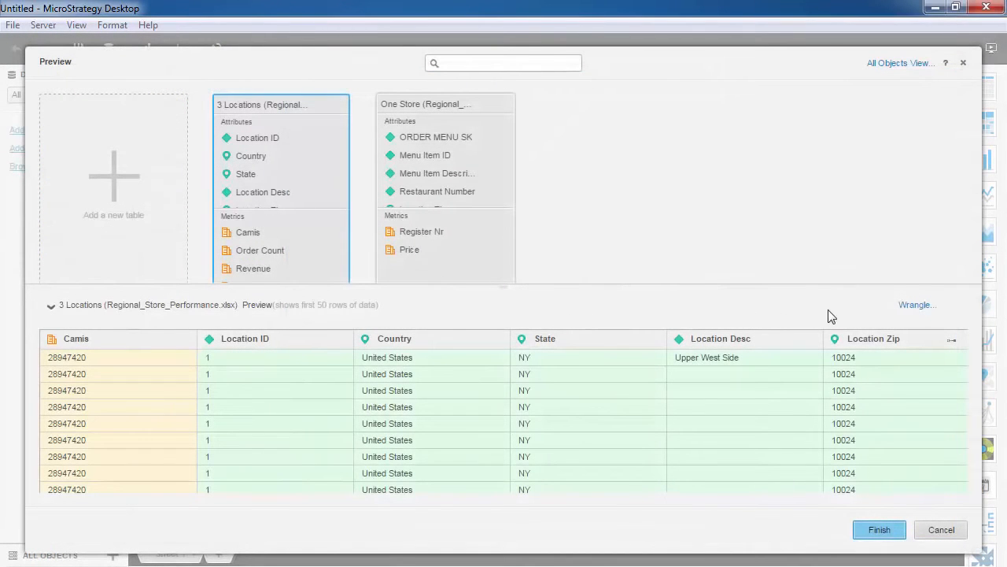
- Wrangle the 3 Locations table and fill down the empty cells of the Location_Desc column
left_click(915, 306)
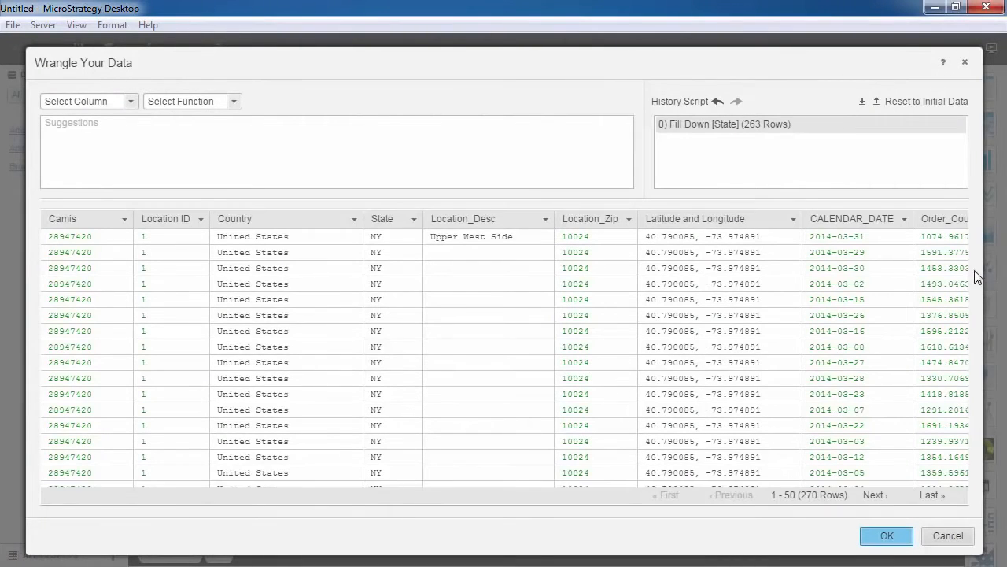
left_click_drag(966, 277, 965, 248)
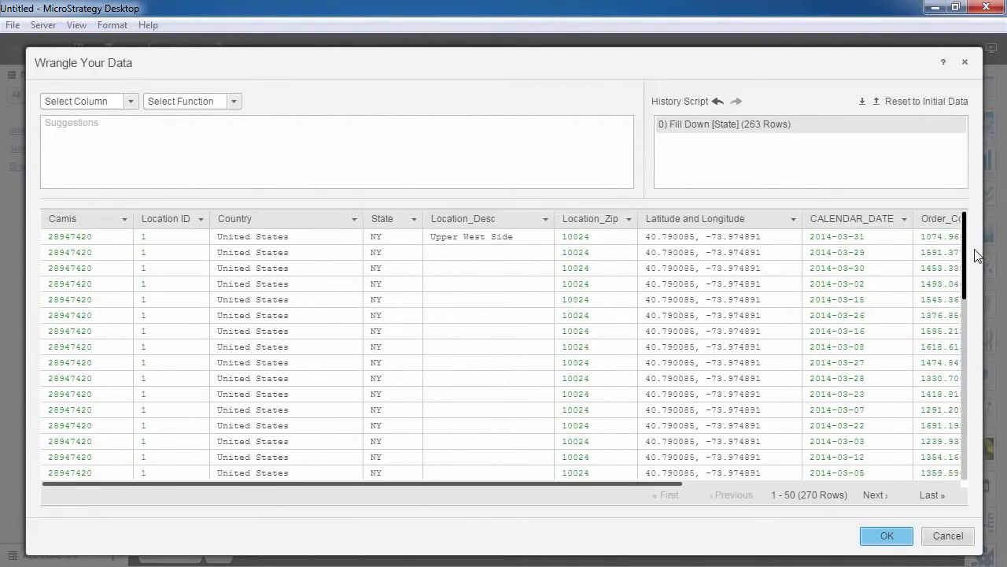
left_click(533, 218)
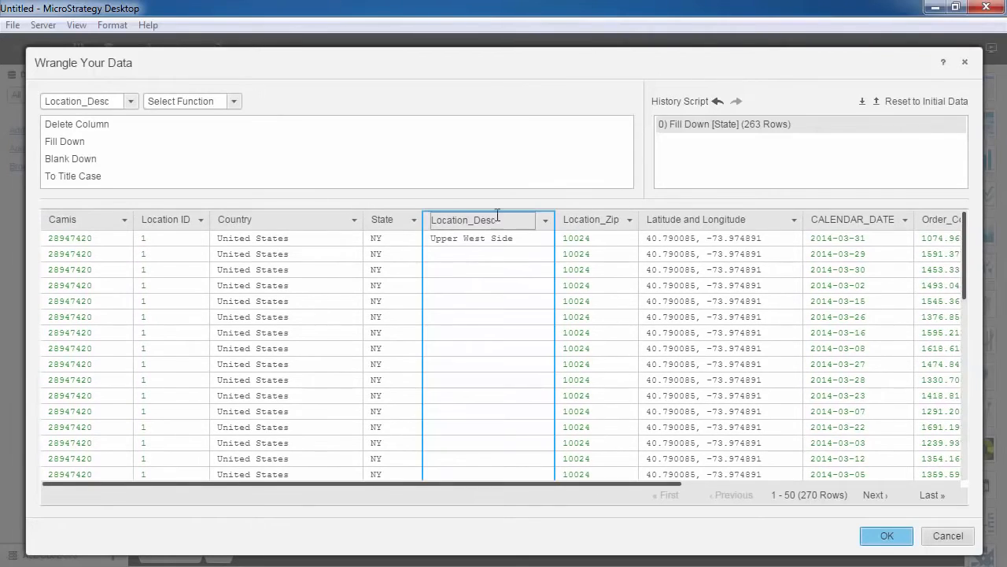
left_click(243, 143)
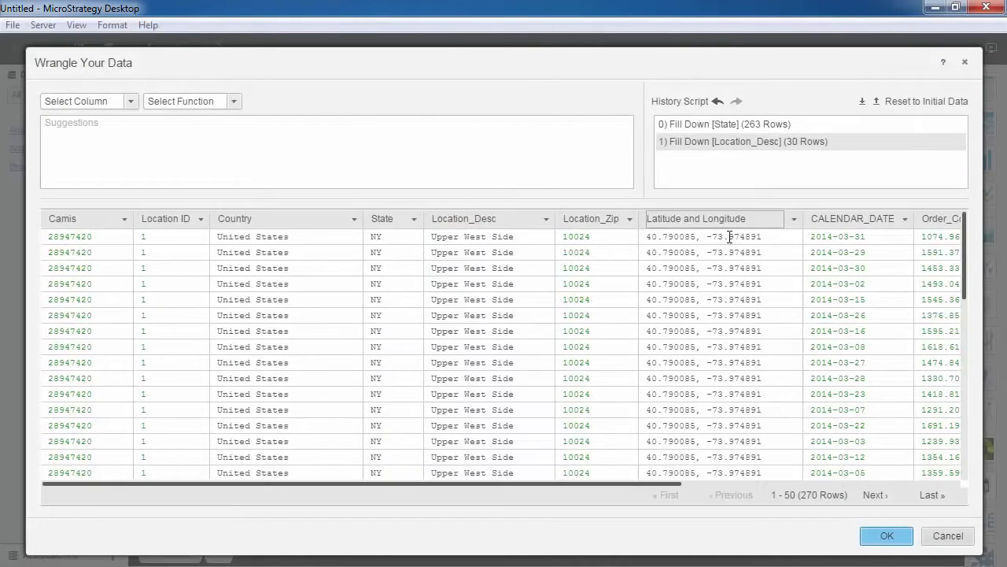
- Extract the longitude from Latitude and Longitude into its own column and split the original column on ", -any number.any number"
left_click_drag(761, 237, 696, 235)
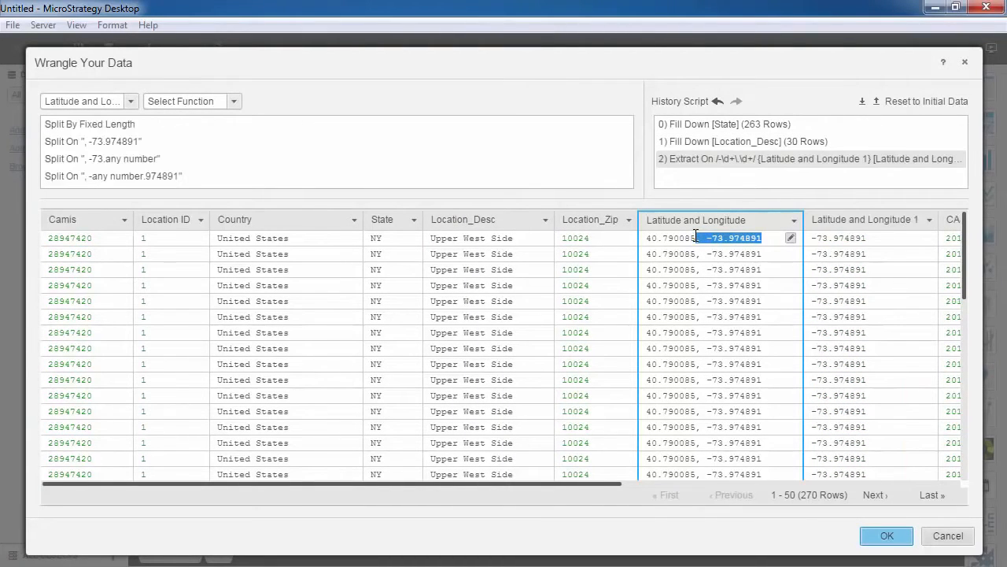
scroll(566, 178, "down", 1)
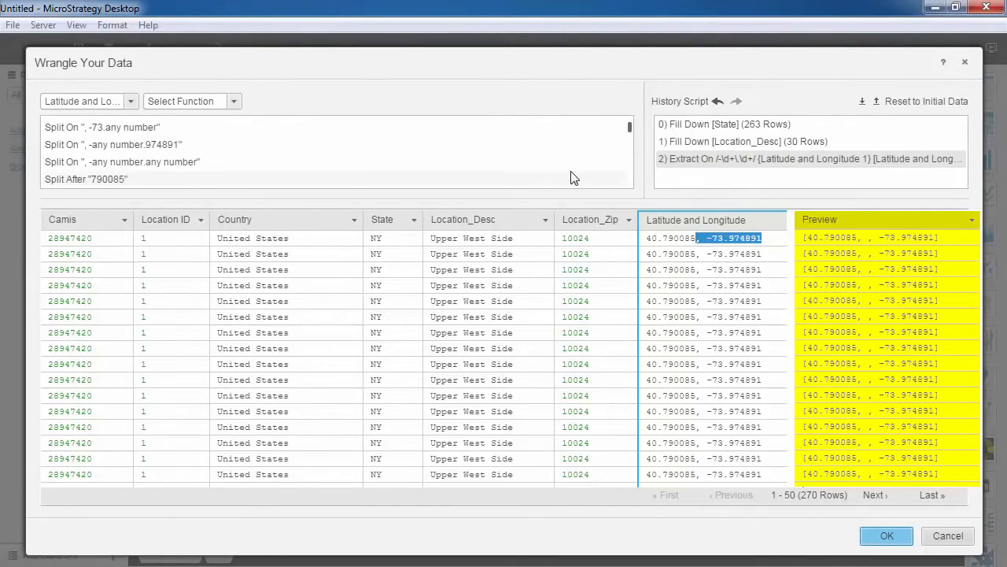
left_click(572, 167)
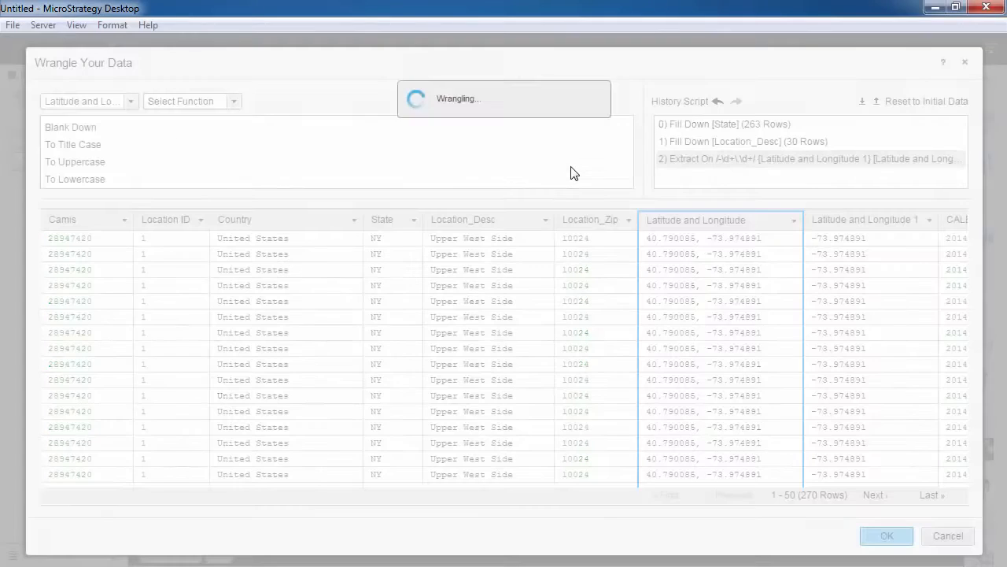
- Rename the two resulting coordinate columns to Lat for the latitude and Long for the longitude
double_click(661, 219)
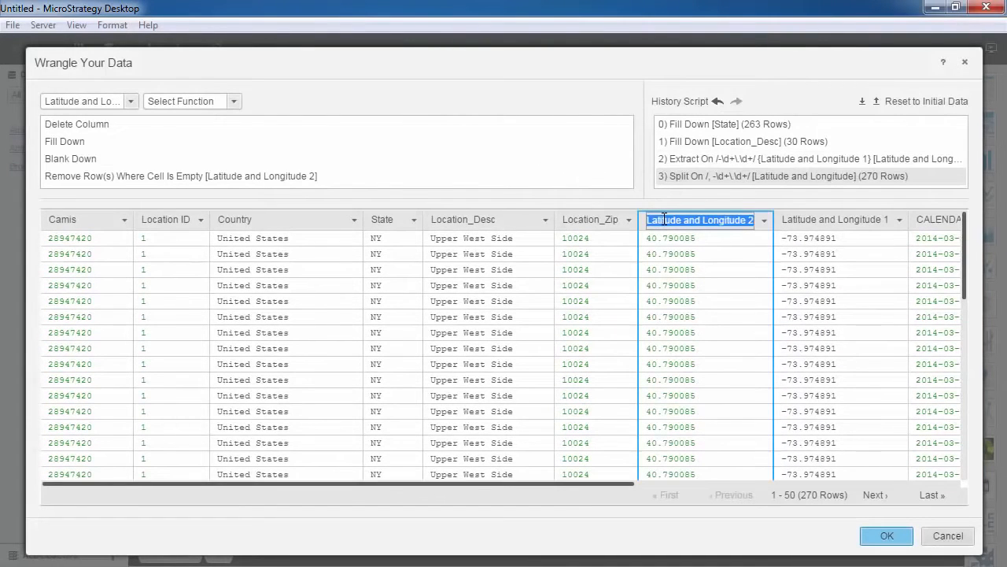
type("Lat")
key("Return")
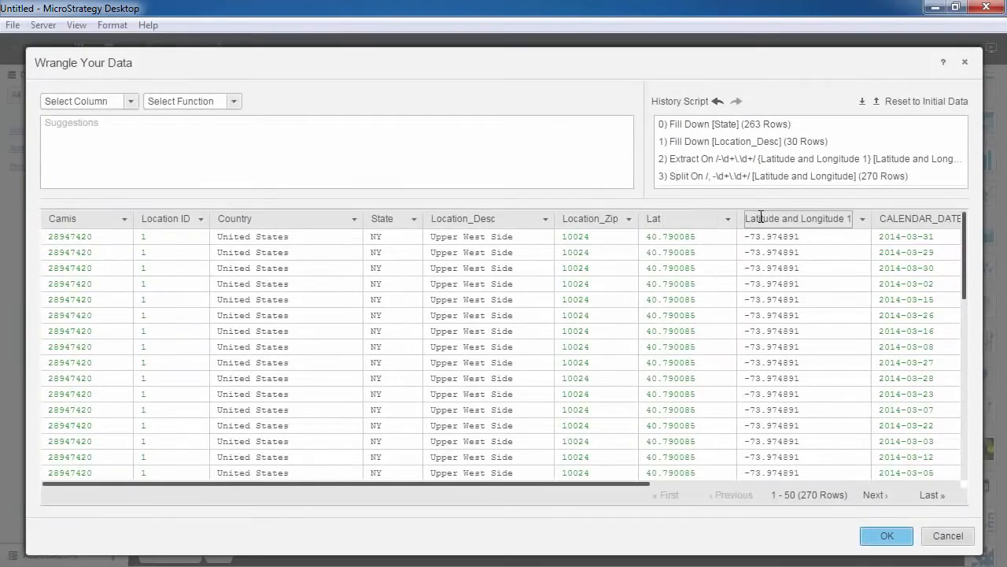
double_click(761, 218)
type("Lon")
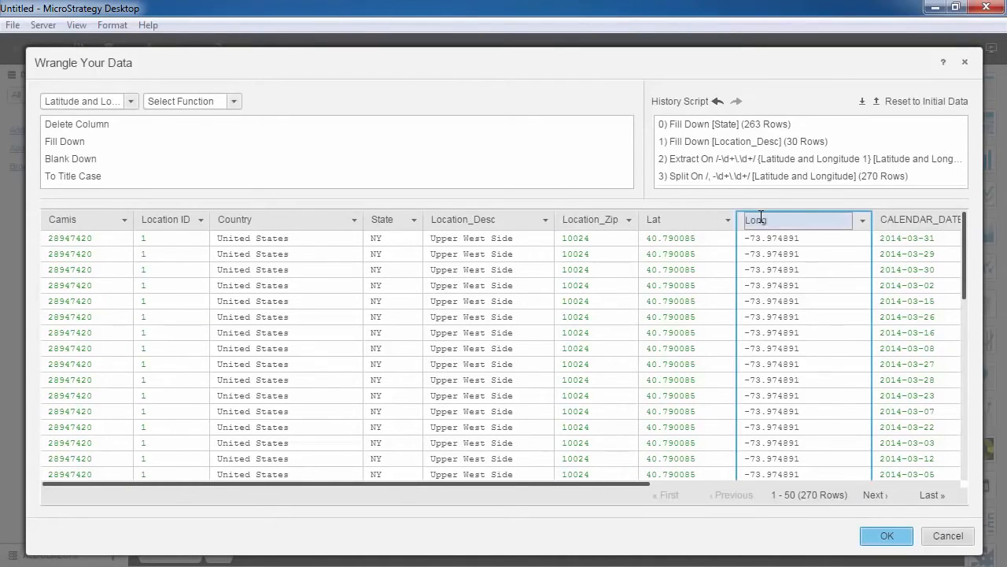
type("g")
key("Return")
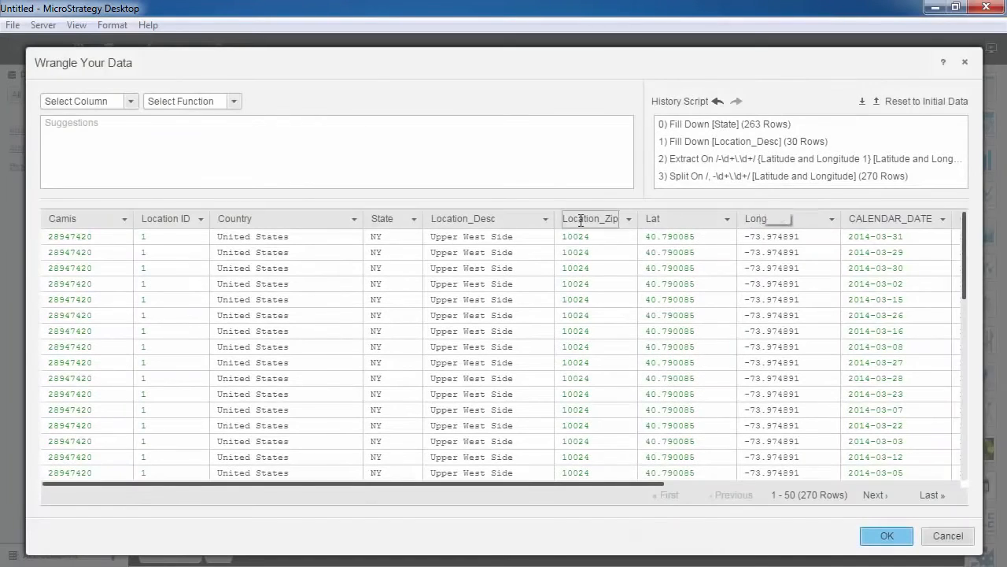
- Change the data type of the Camis column to Text
left_click(93, 218)
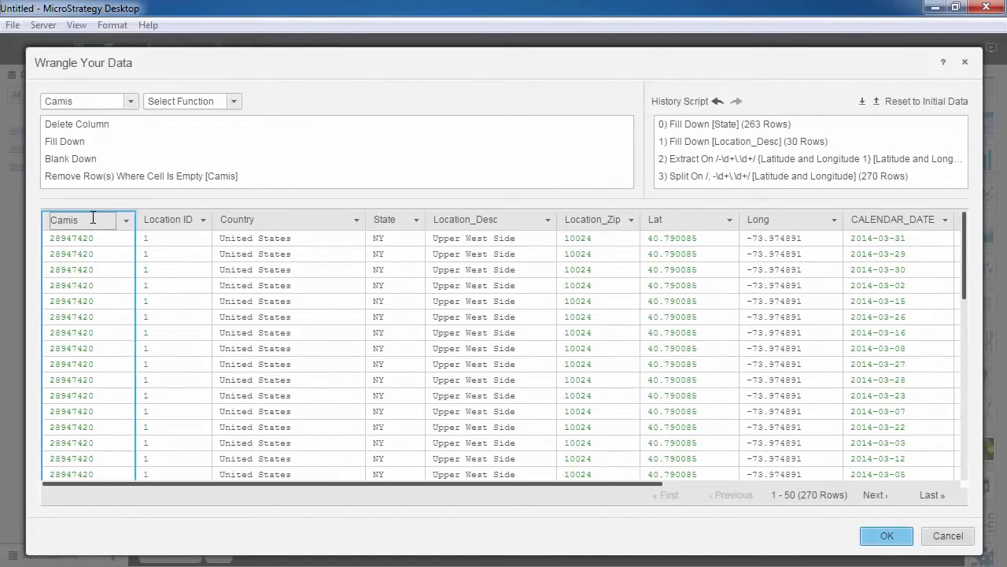
left_click(235, 101)
left_click_drag(328, 126, 322, 310)
left_click(306, 148)
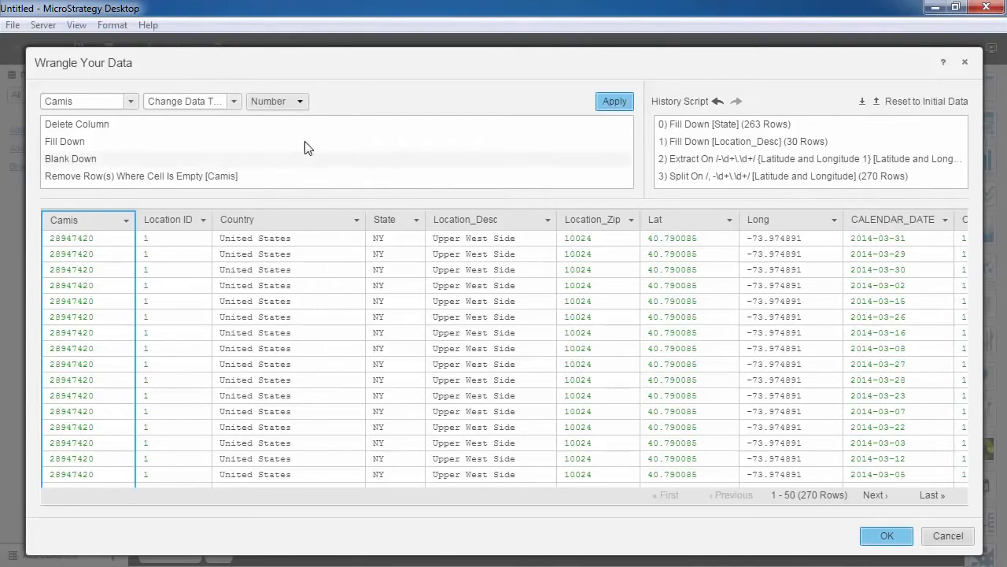
left_click(299, 103)
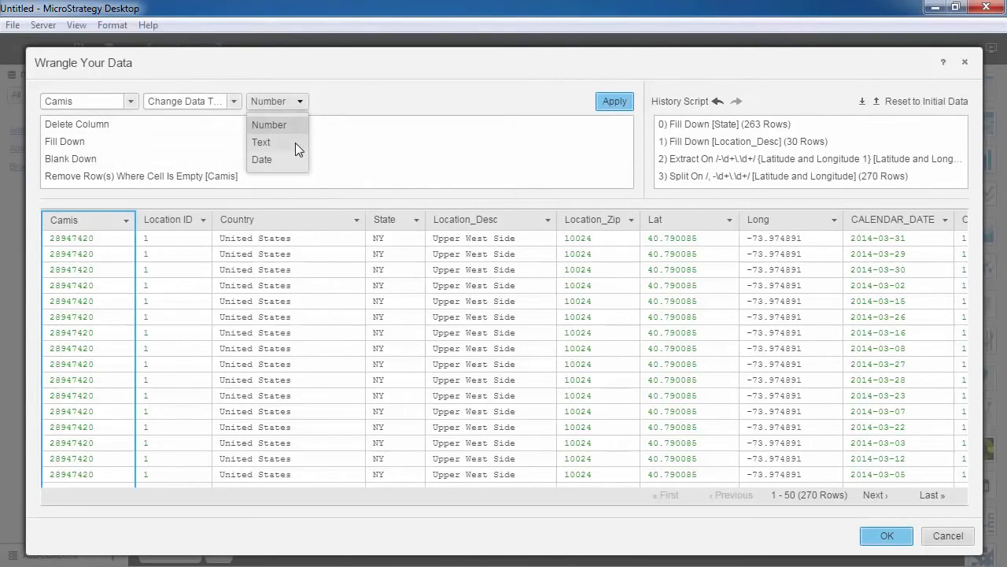
left_click(295, 142)
left_click(603, 103)
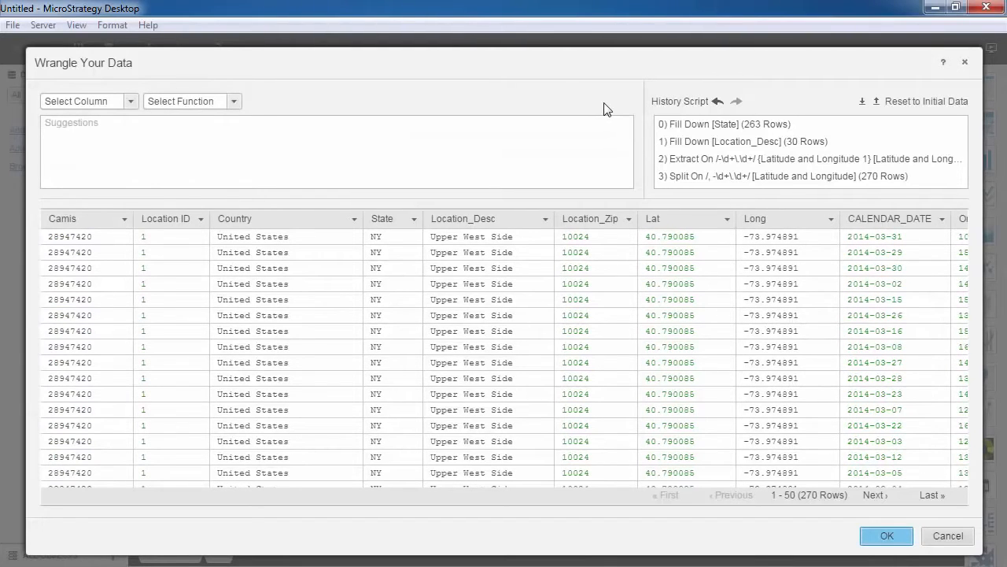
- Add a numeric facet on the Order_Count column and limit its range to 300–1,600
left_click(882, 536)
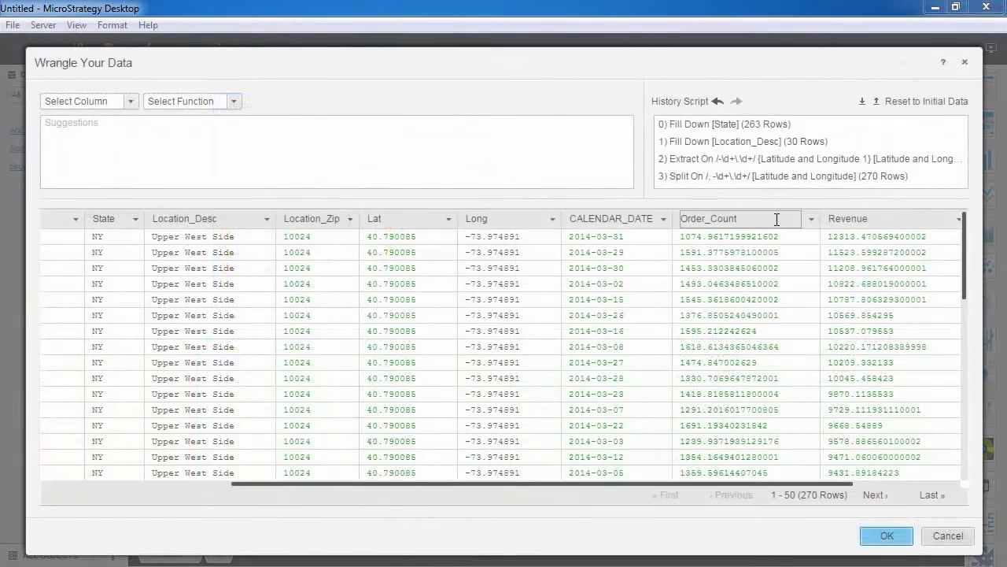
left_click(809, 220)
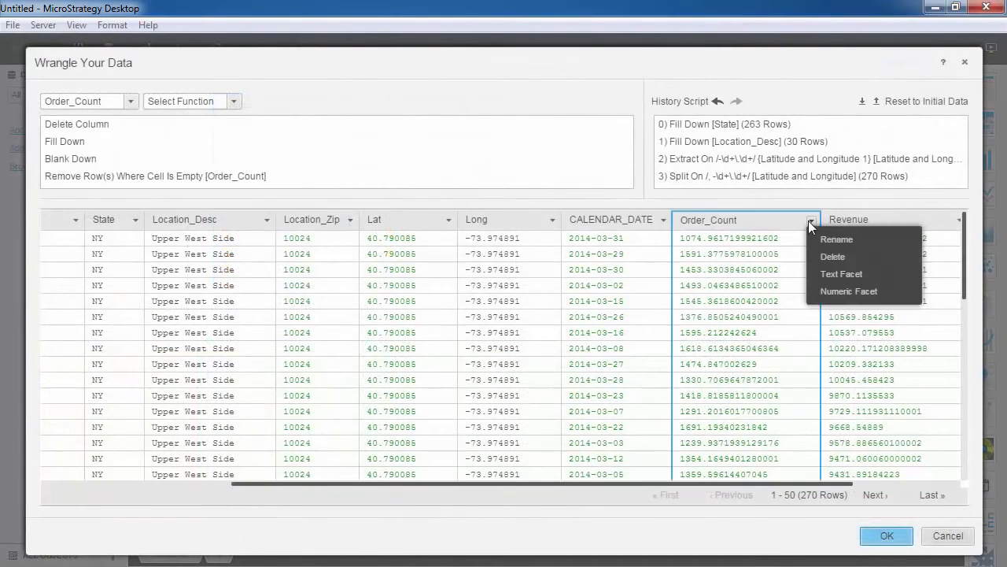
left_click(834, 291)
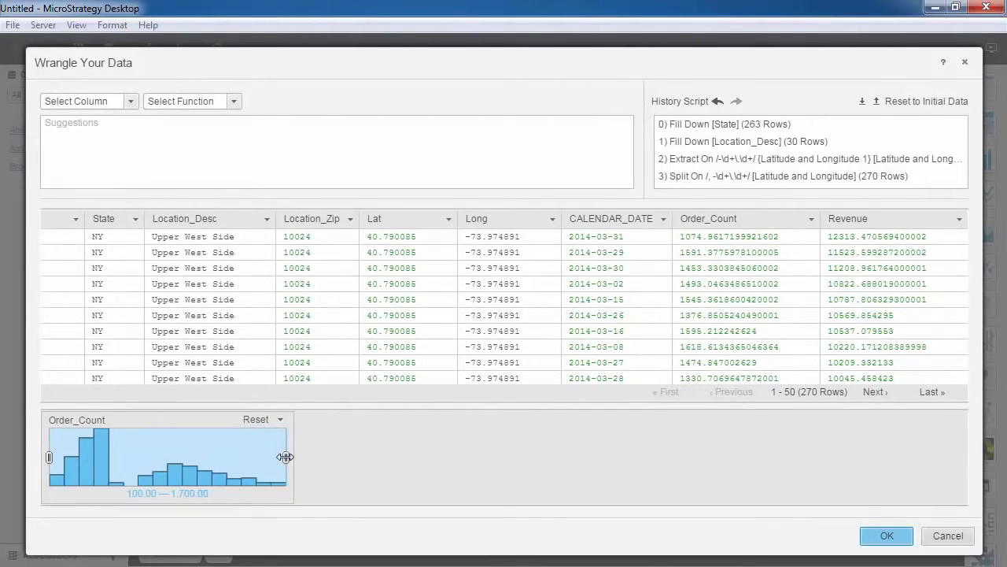
left_click_drag(285, 457, 246, 459)
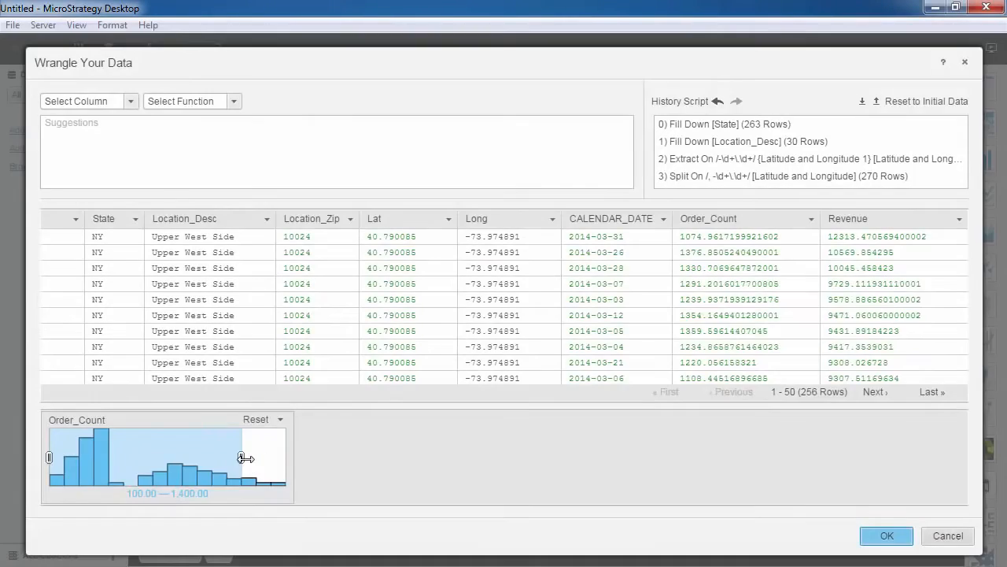
left_click_drag(164, 459, 201, 459)
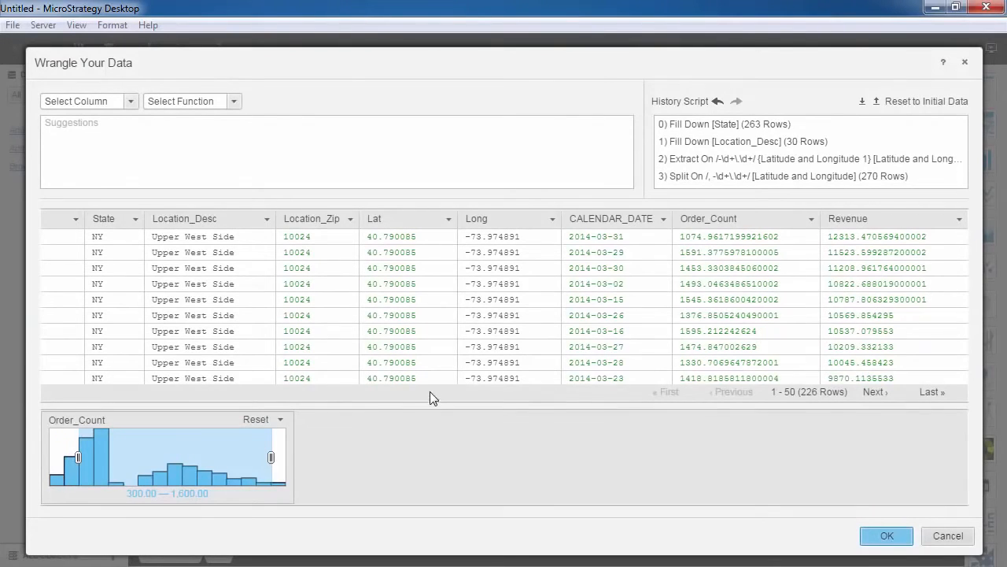
- Add a text facet on the Country column and replace all "United States of A." values with "United States"
left_click_drag(433, 381, 252, 381)
left_click(344, 218)
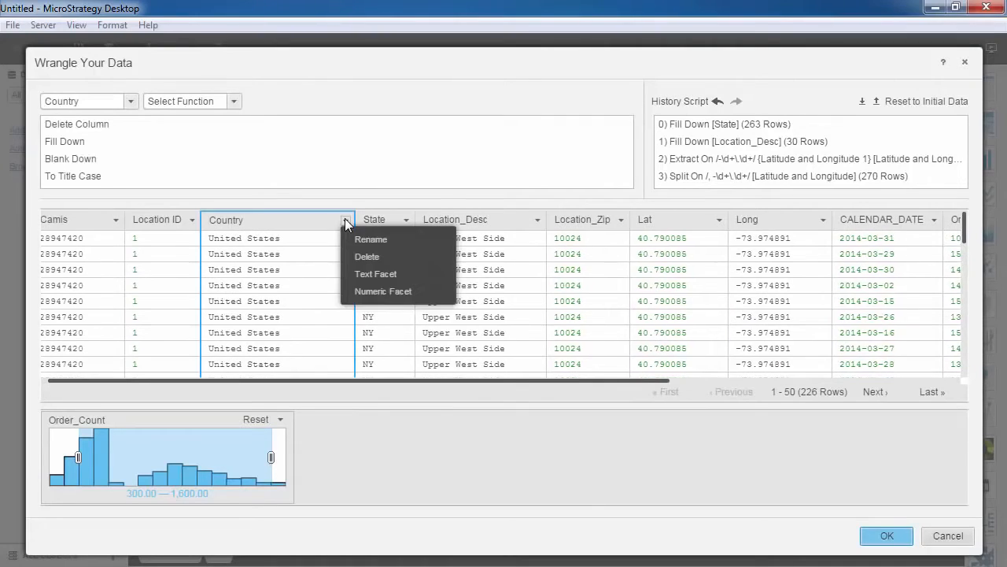
left_click(365, 272)
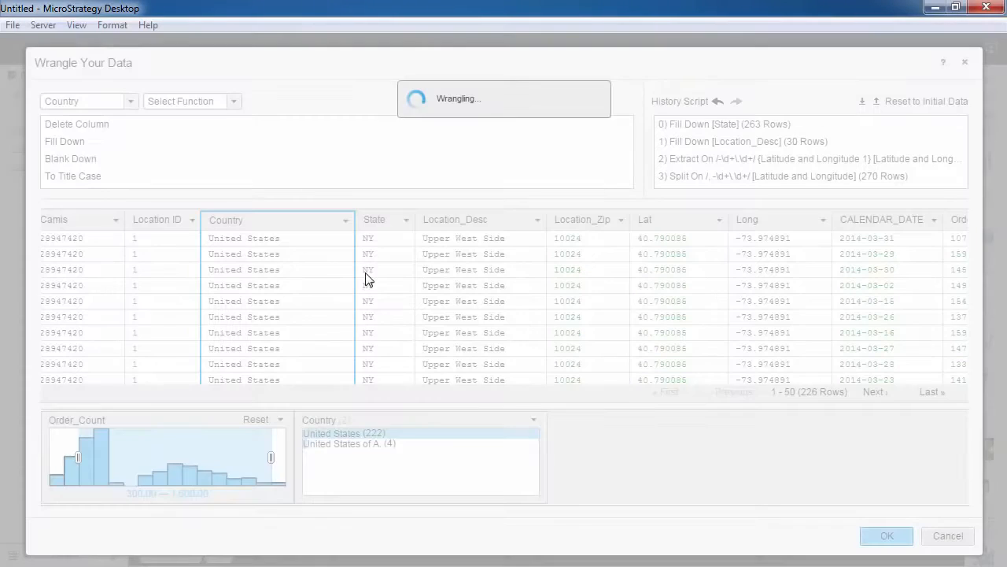
mouse_move(384, 448)
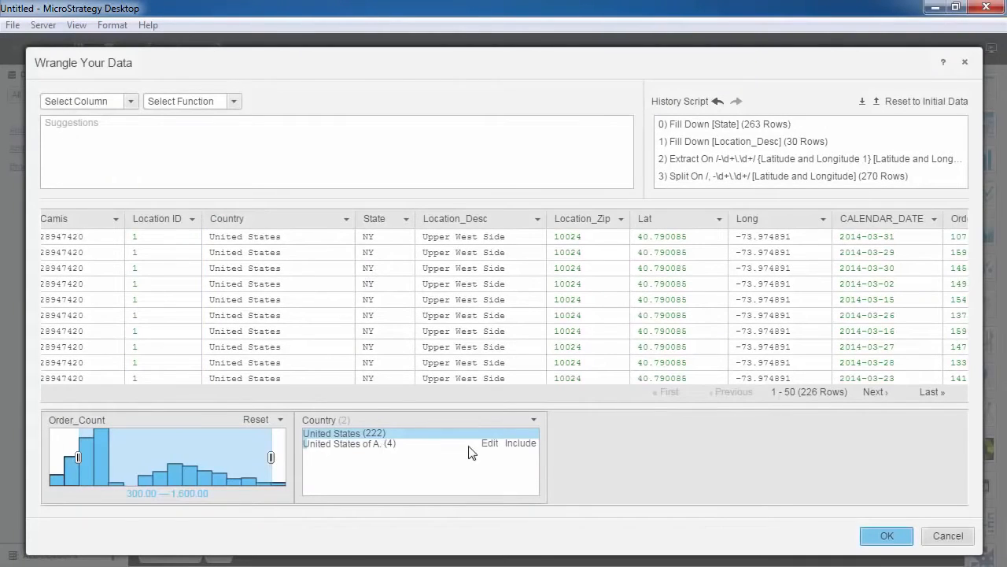
left_click(490, 444)
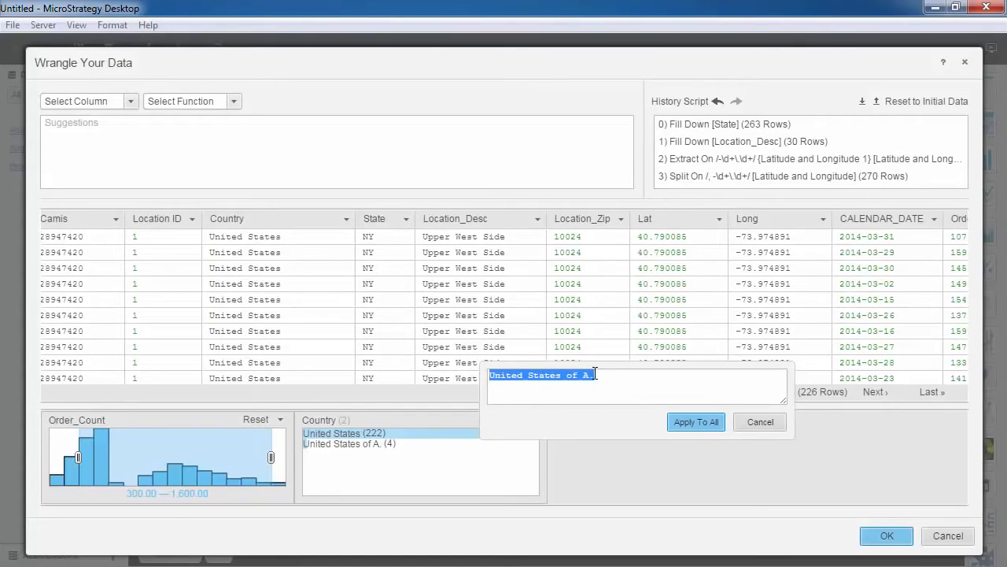
left_click_drag(595, 375, 564, 374)
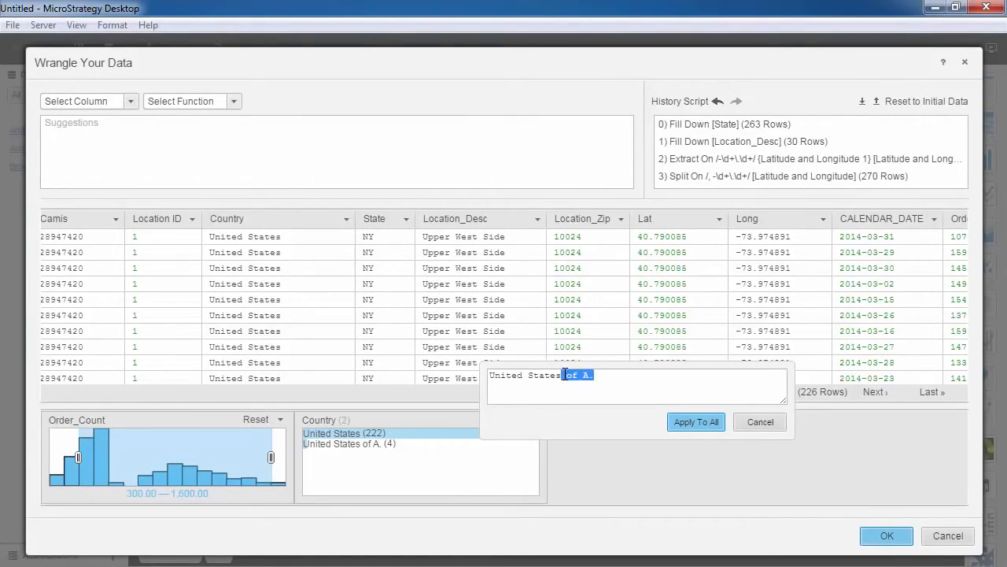
key("BackSpace")
left_click(696, 422)
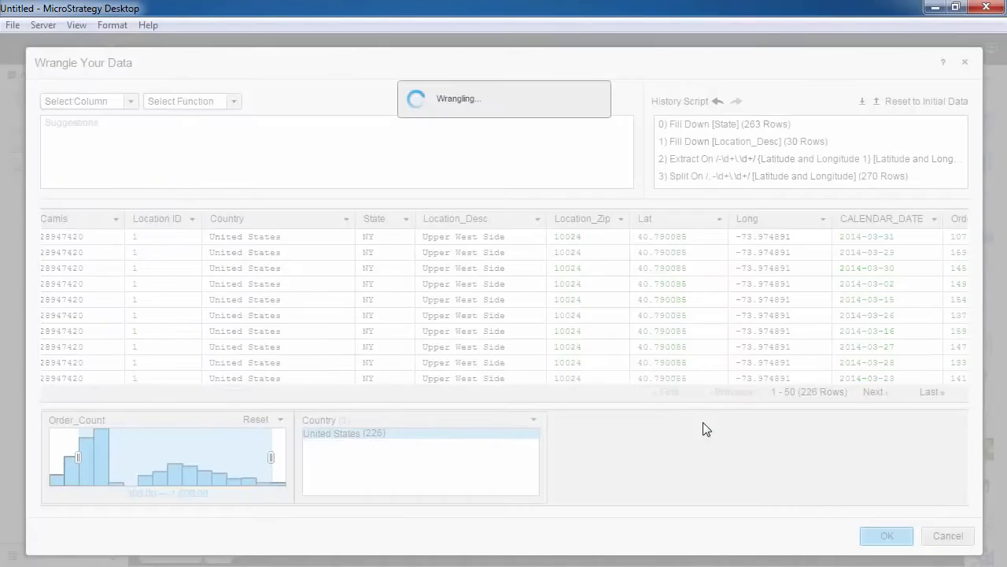
left_click(535, 421)
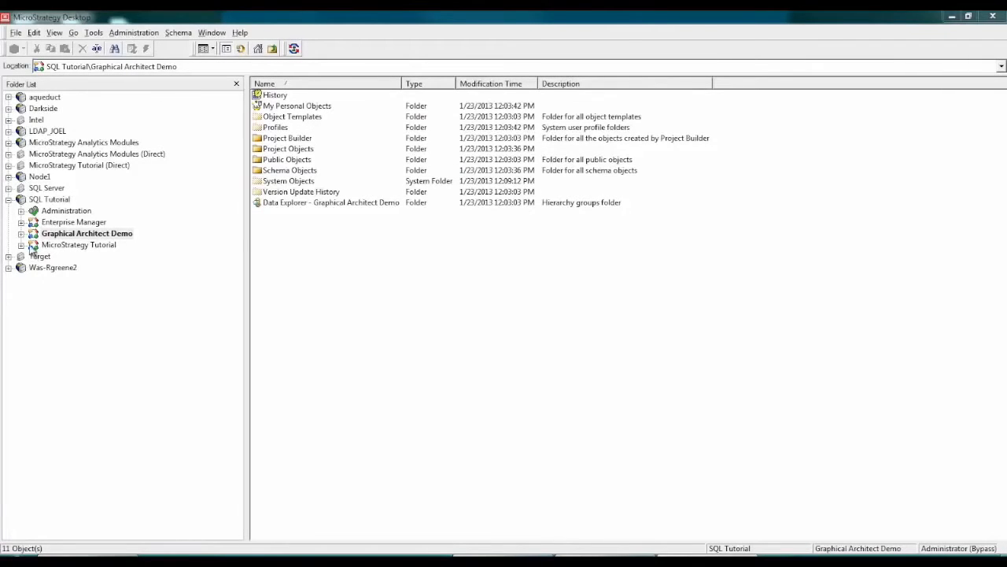
- Open Architect for the Graphical Architect Demo project, expand the Tutorial Data warehouse tables and widen their list to show full names
left_click(22, 233)
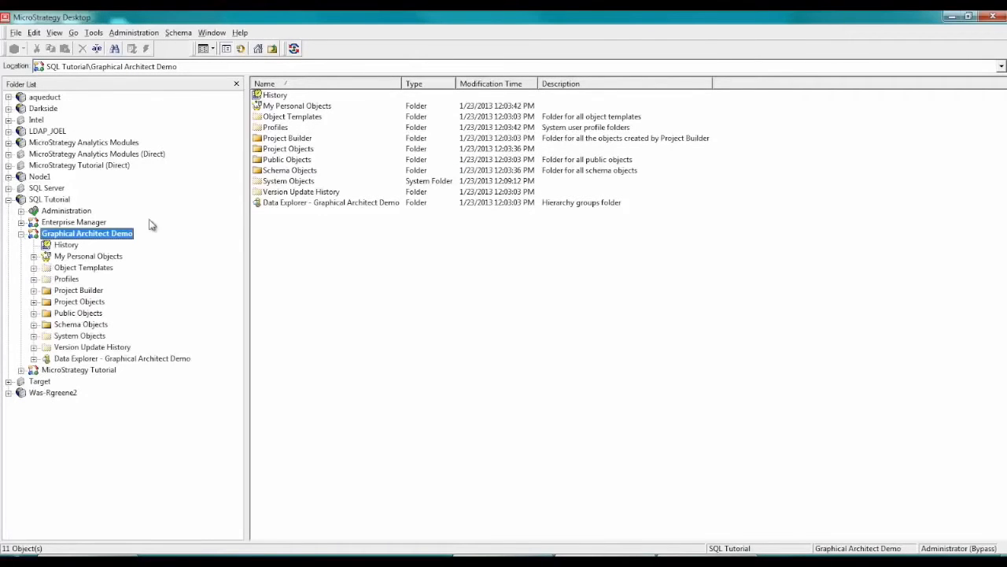
left_click(187, 32)
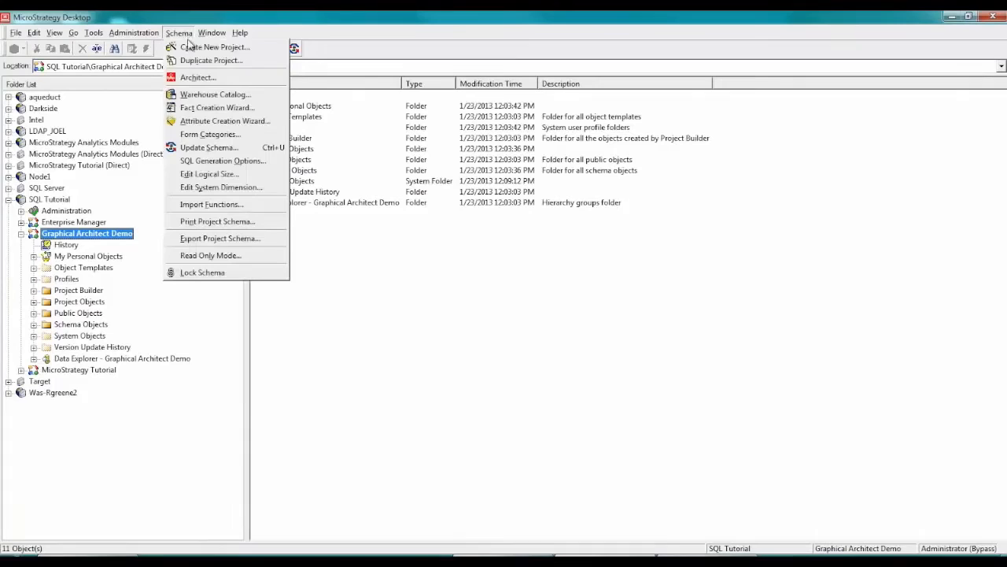
left_click(197, 82)
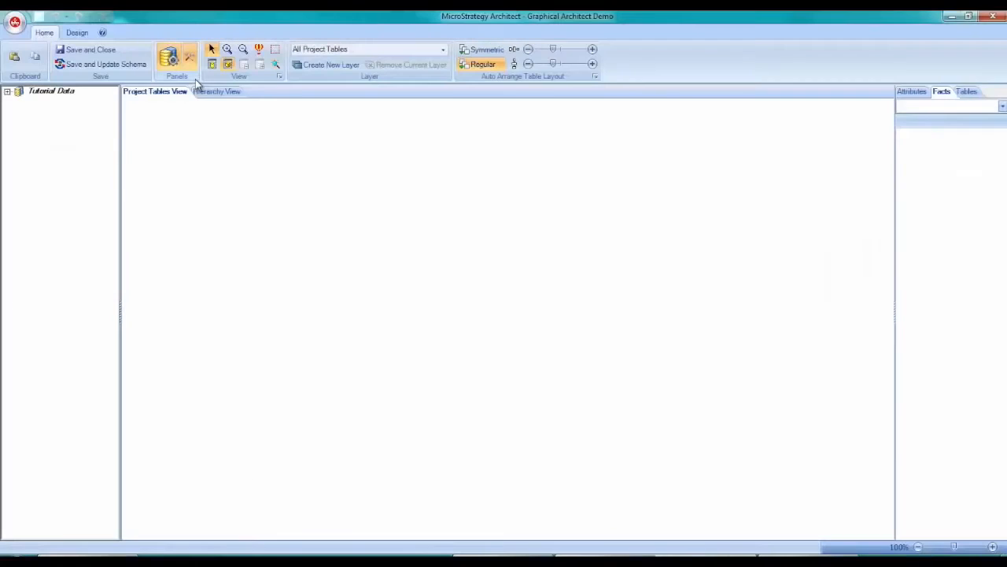
left_click(7, 91)
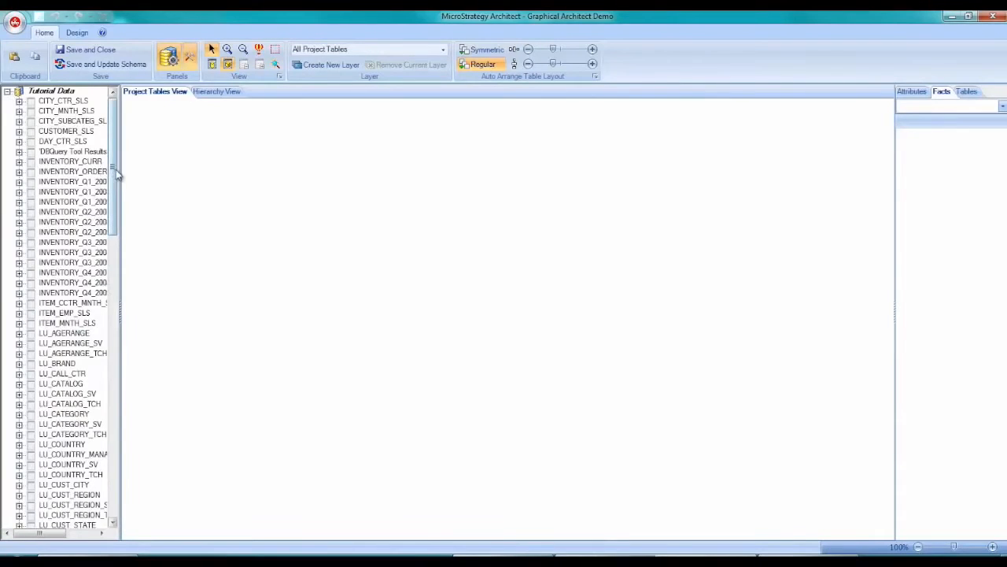
left_click_drag(122, 169, 158, 174)
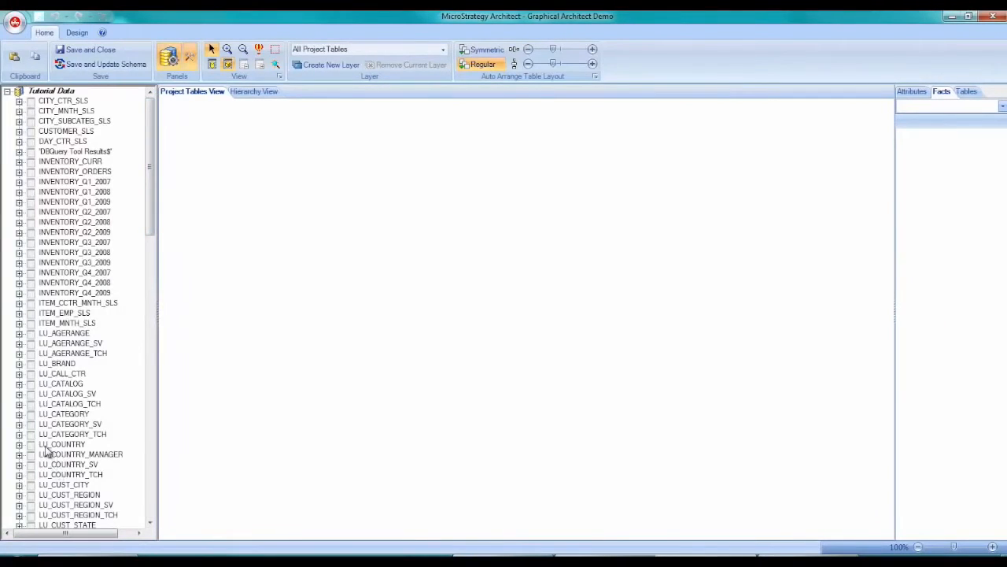
- Add the LU_COUNTRY table to the project and recognize its Country attribute with ID COUNTRY_ID and DESC COUNTRY_NAME
left_click_drag(46, 446, 268, 215)
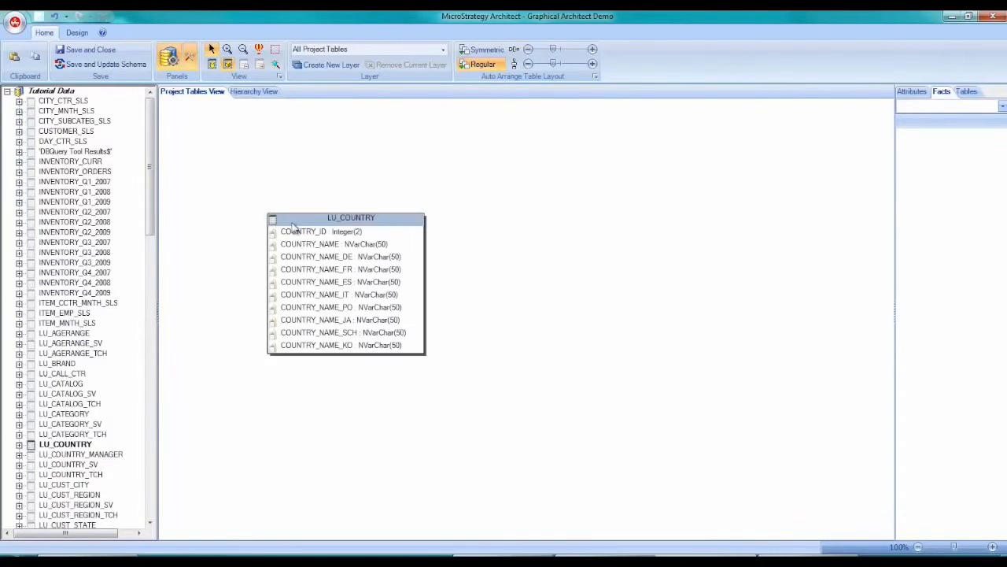
left_click_drag(327, 226, 229, 126)
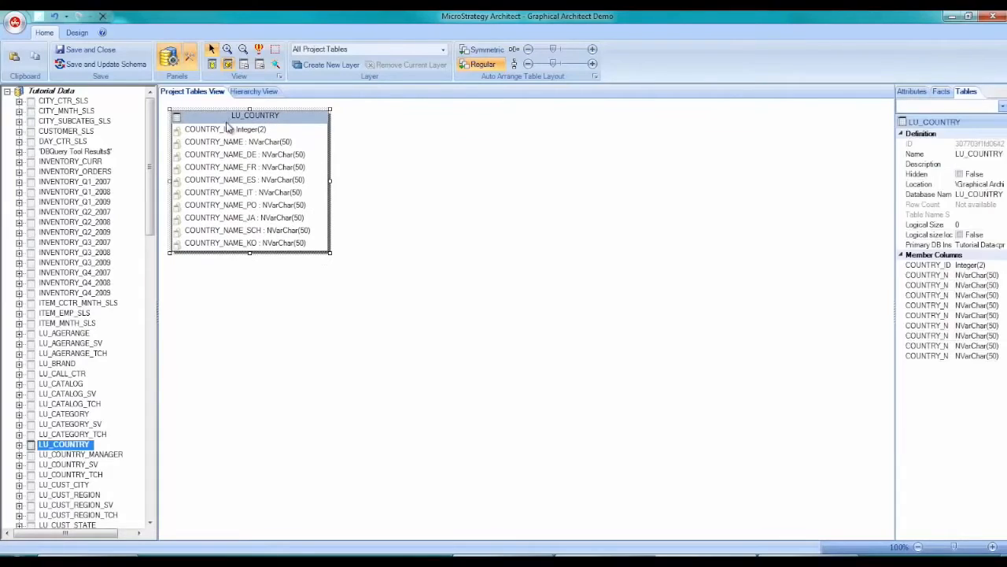
right_click(234, 119)
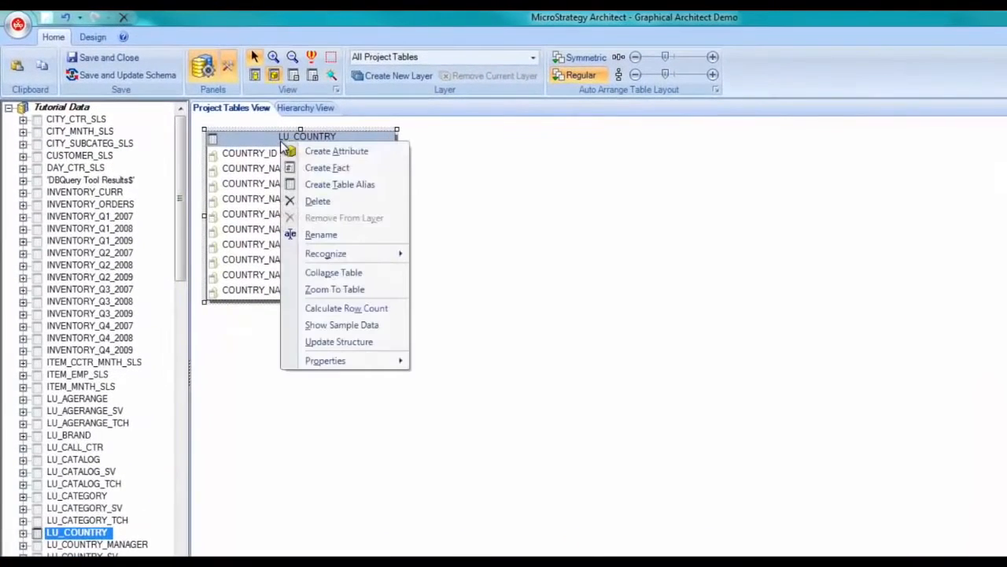
mouse_move(370, 255)
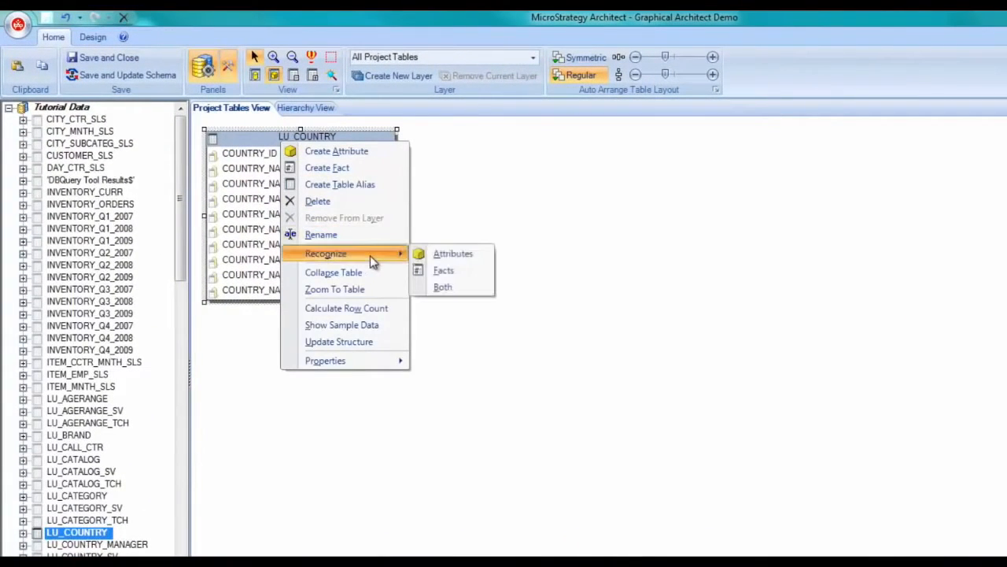
left_click(458, 257)
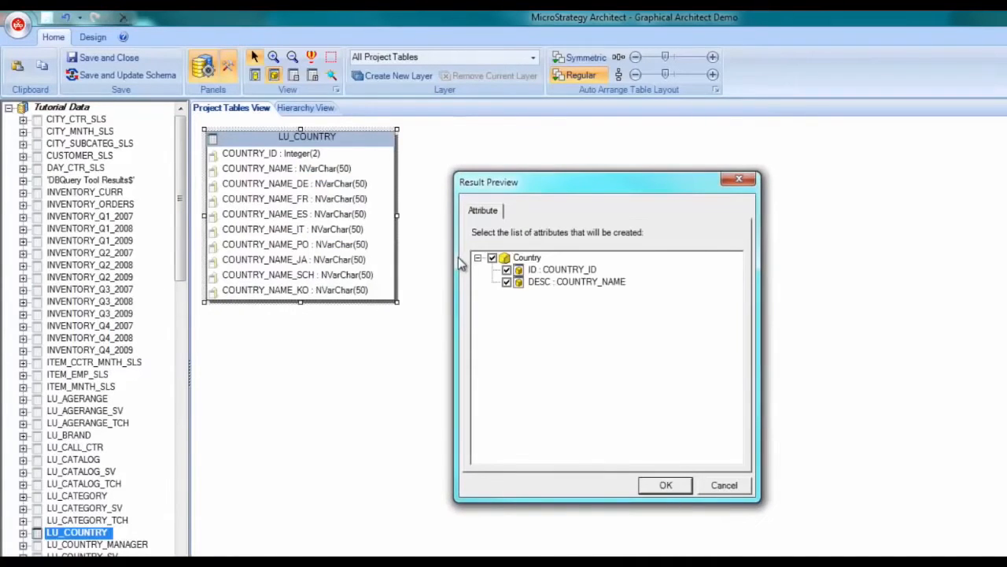
left_click(665, 486)
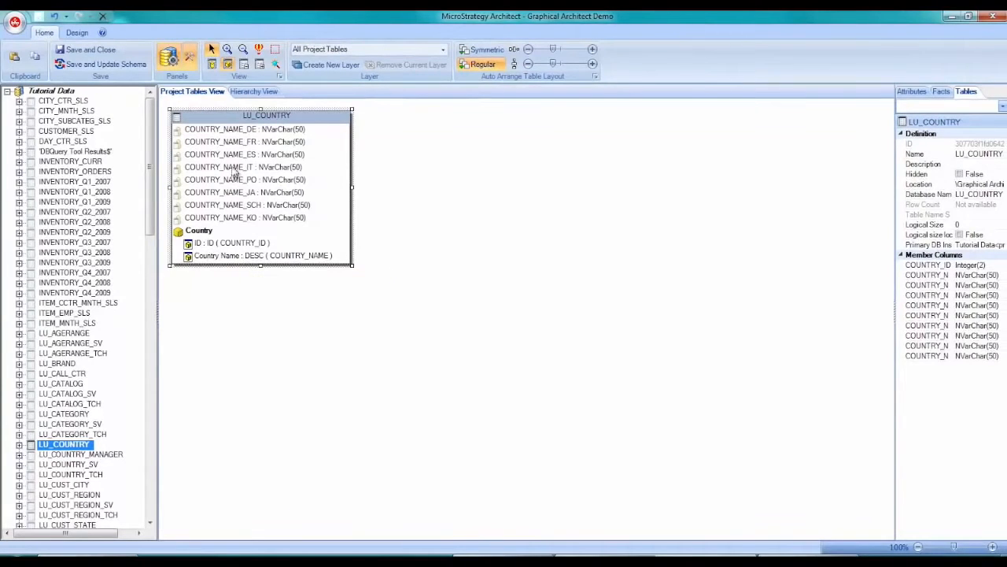
- Turn off the display of available columns in the logical view of the LU_COUNTRY table
right_click(229, 124)
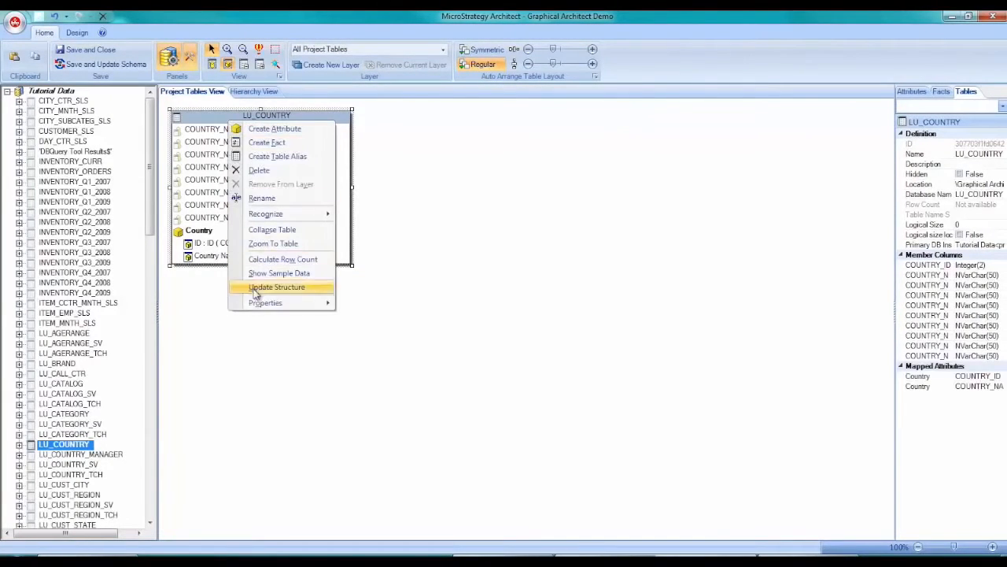
mouse_move(257, 303)
mouse_move(379, 304)
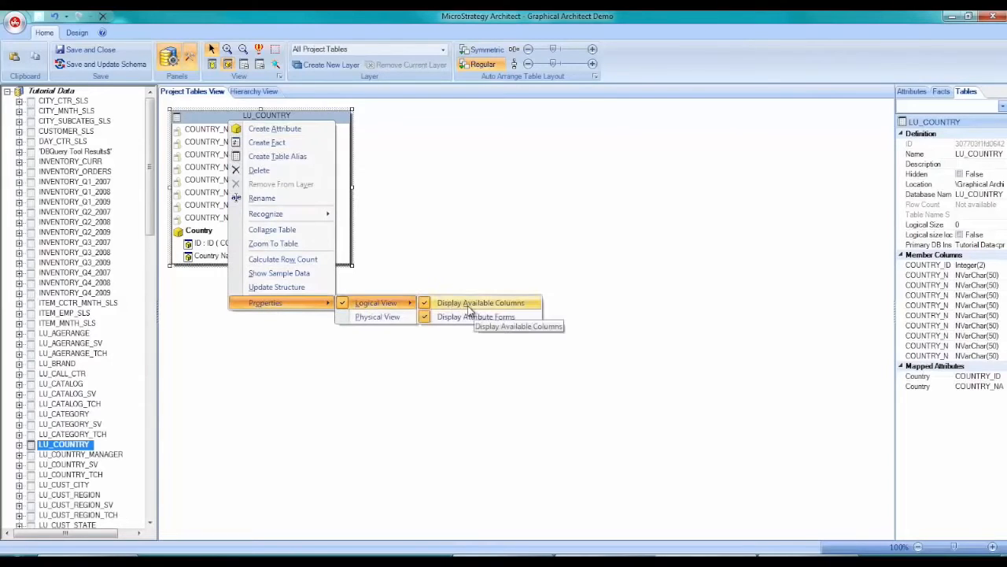
left_click(468, 306)
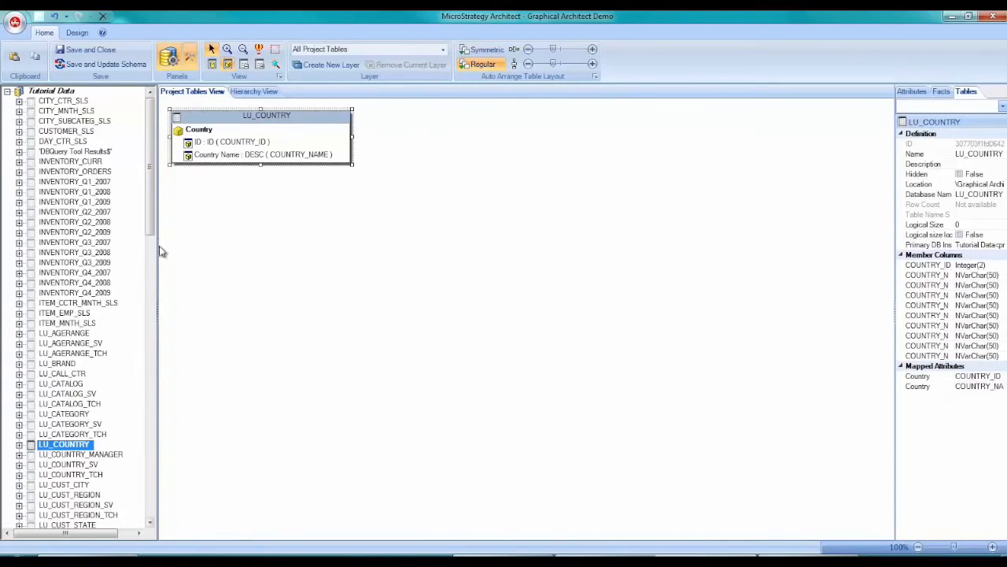
- Add the LU_REGION table below LU_COUNTRY and accept the Country attribute with ID COUNTRY_ID for it
left_click_drag(152, 222, 113, 429)
left_click_drag(53, 396, 230, 211)
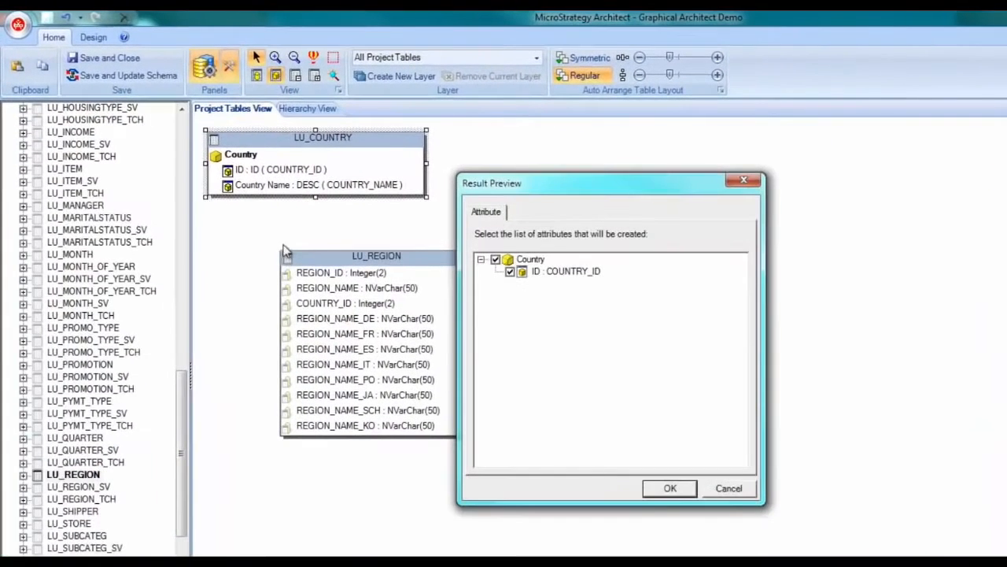
left_click(671, 489)
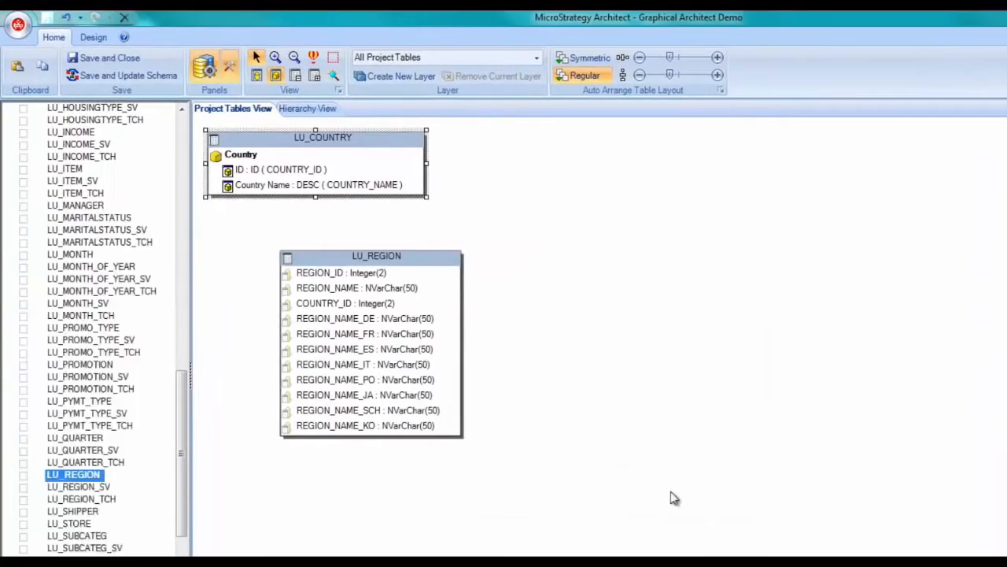
- Recognize the attributes of the LU_REGION table and create Region with ID REGION_ID and DESC REGION_NAME
right_click(328, 265)
mouse_move(388, 375)
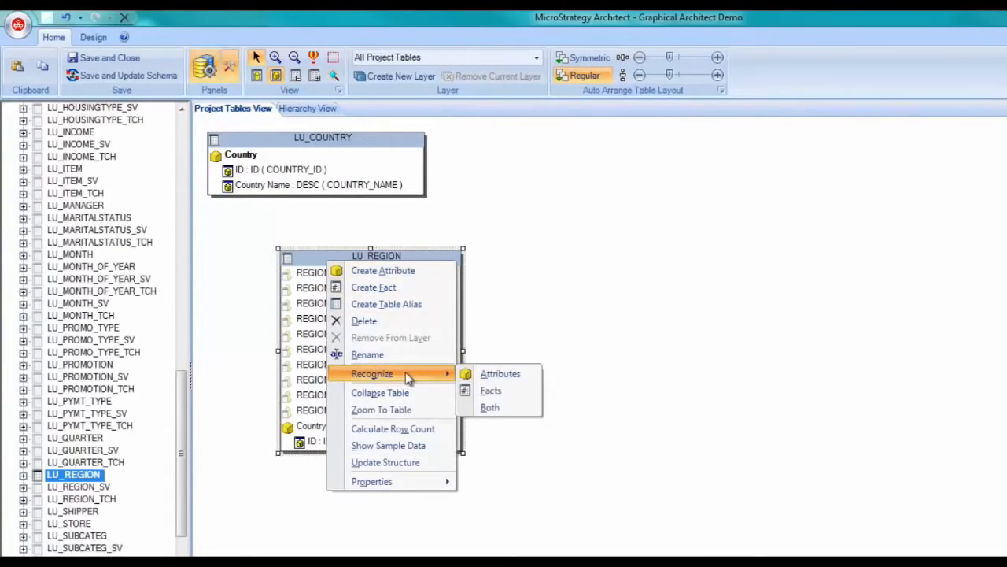
left_click(469, 375)
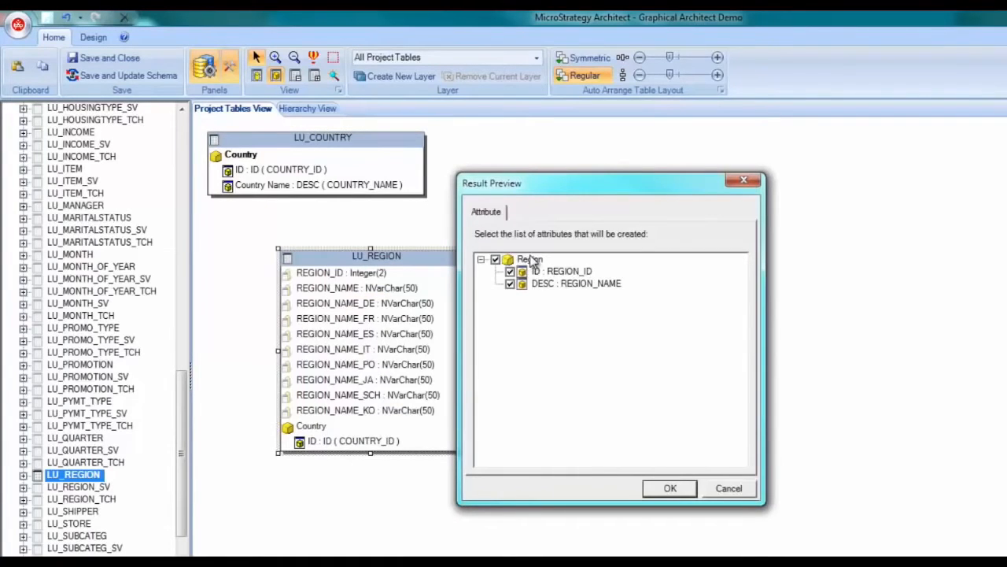
left_click(670, 489)
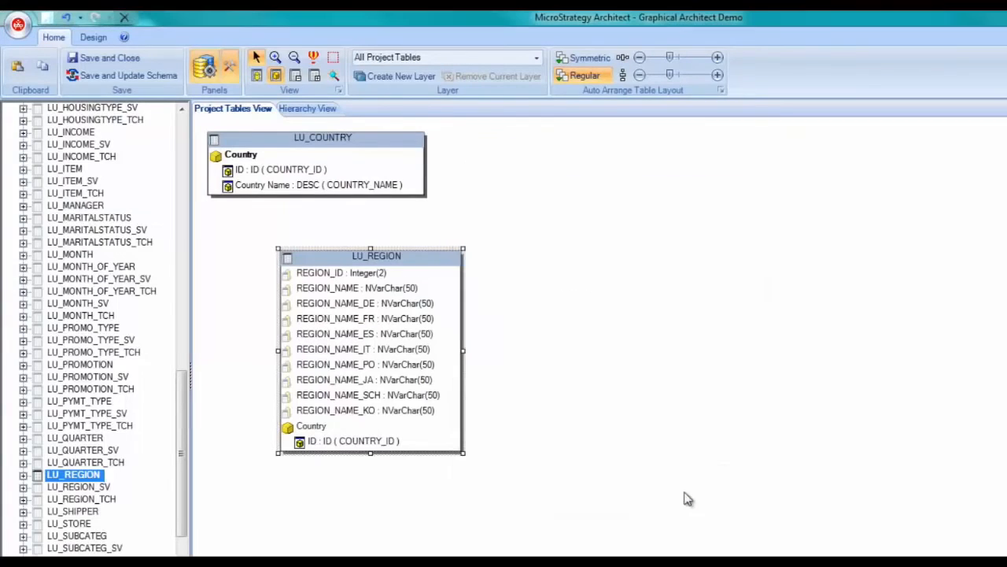
- Turn off the display of available columns in the logical view of the LU_REGION table
right_click(424, 256)
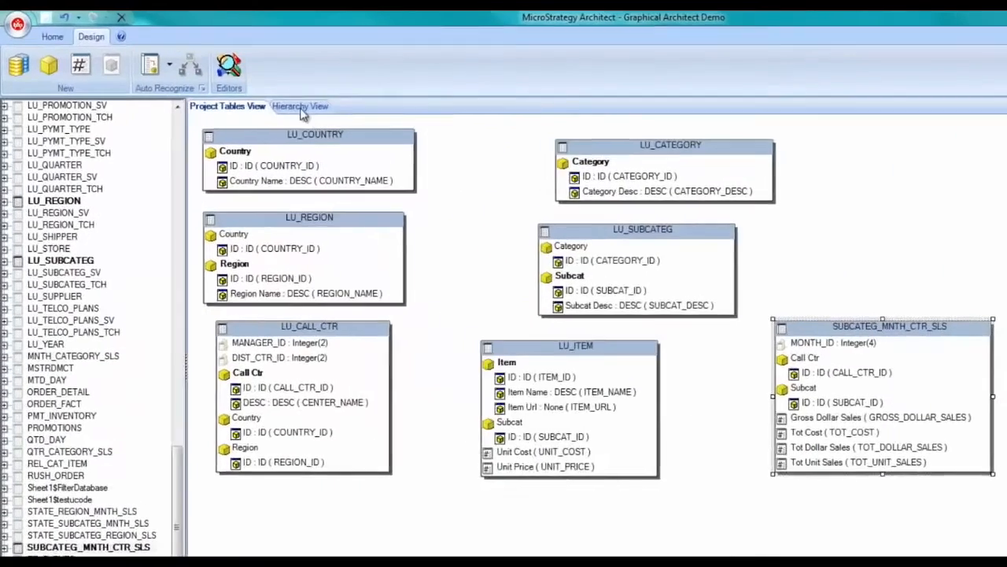
- Relate Country, Region and Call Ctr, and Category, Subcat and Item, as one-to-many parent-child chains in the hierarchy view
left_click(301, 110)
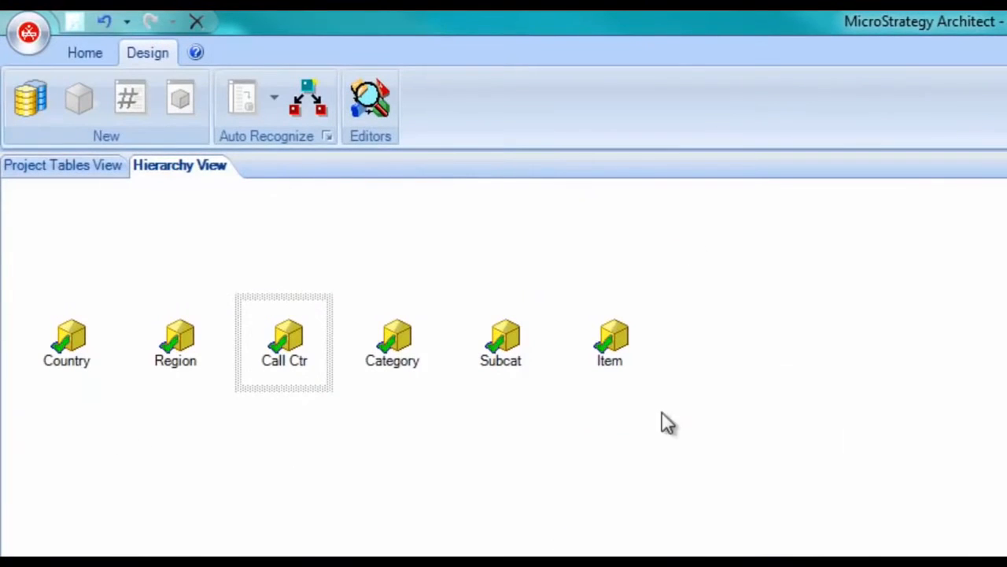
left_click_drag(76, 346, 292, 348)
left_click_drag(405, 350, 619, 343)
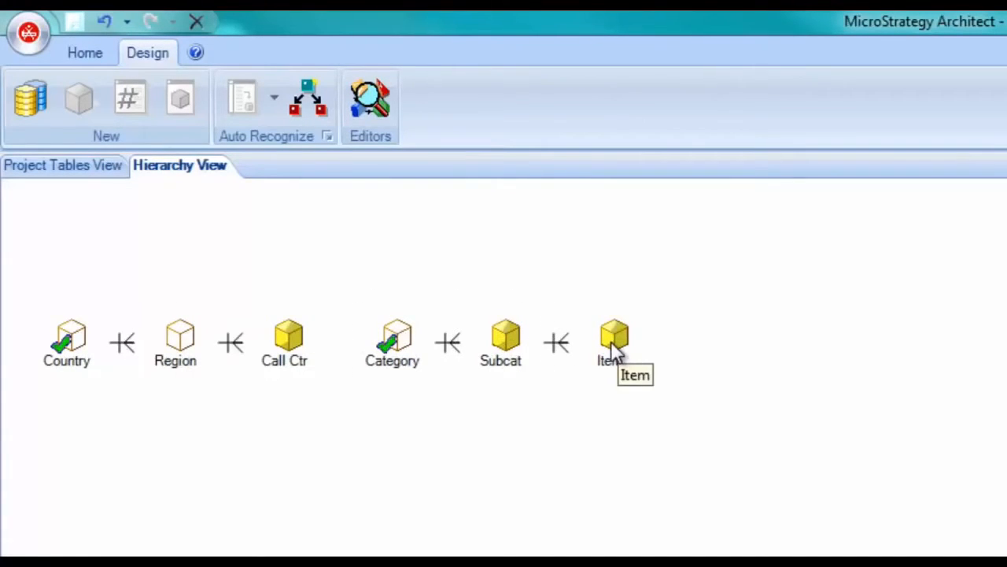
- Save the project with a schema update and open its Attributes folder under Schema Objects in MicroStrategy Desktop
left_click(58, 167)
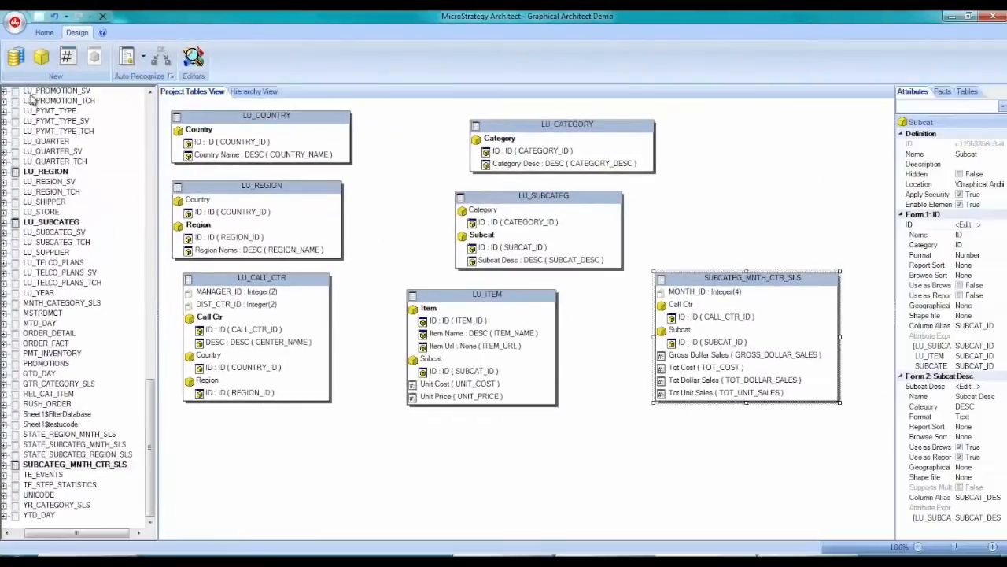
left_click(44, 33)
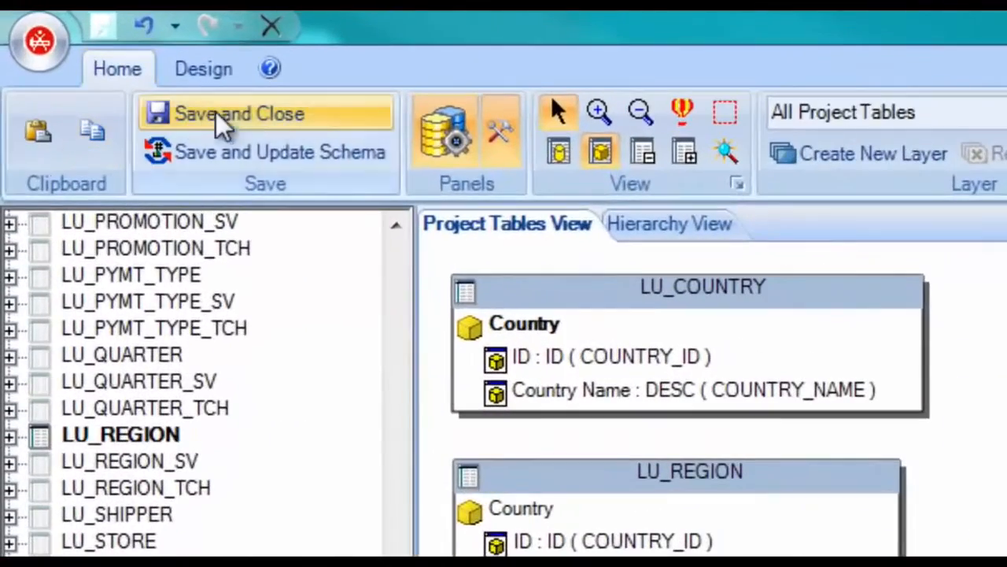
left_click(262, 154)
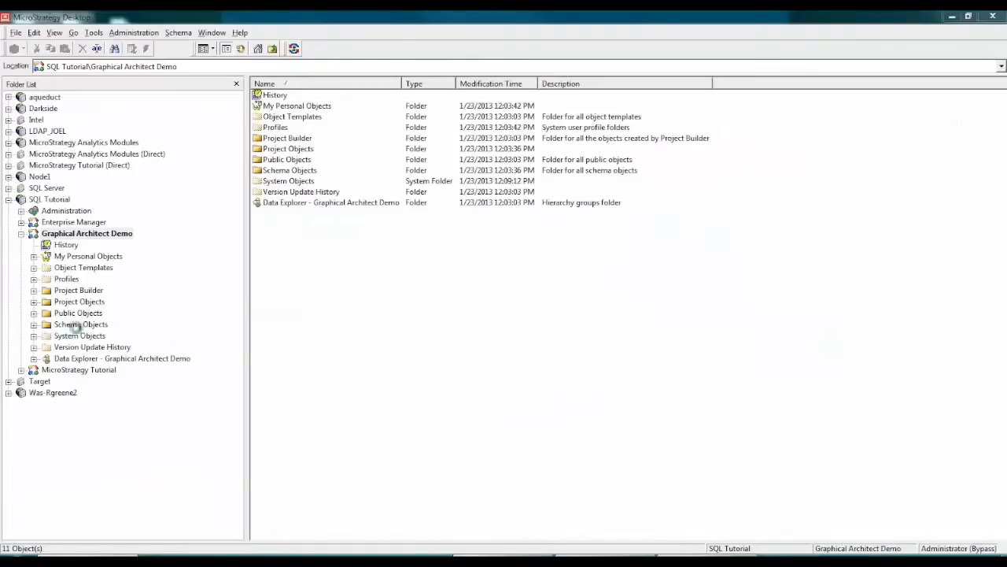
double_click(79, 324)
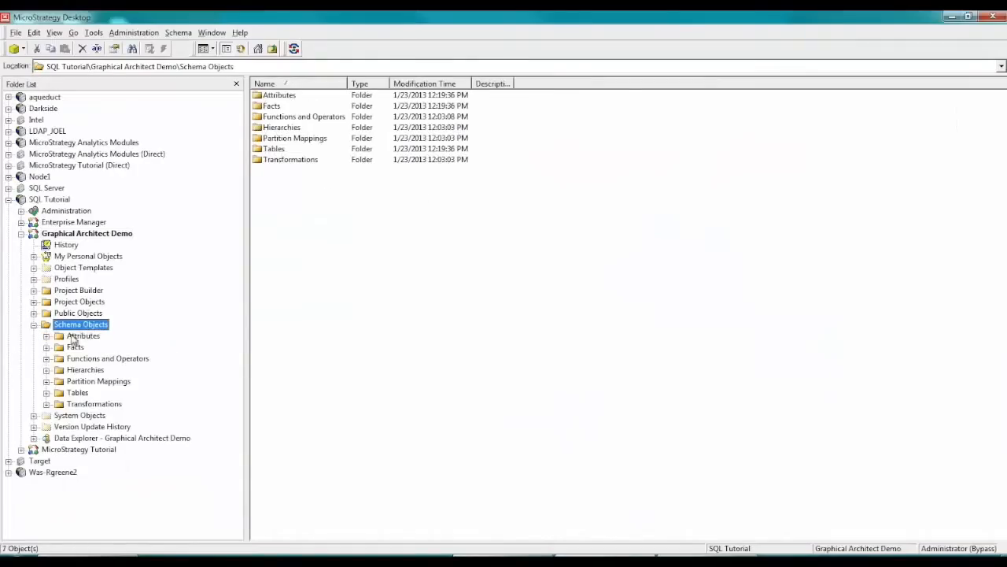
left_click(82, 337)
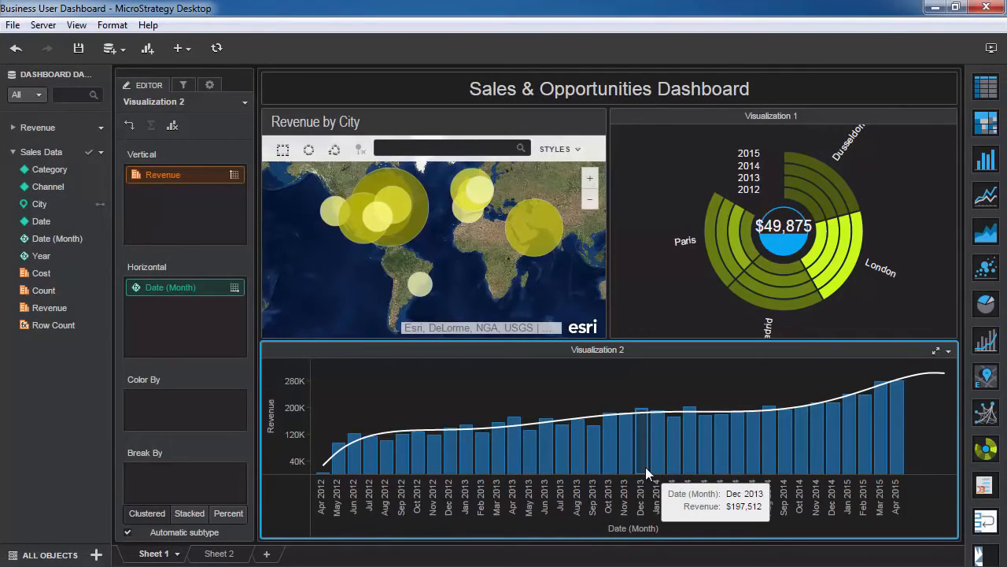
- Begin uploading the Sales & Opportunities dashboard to the server, selecting the MicroStrategy Tutorial project and logging in as administrator
left_click(42, 25)
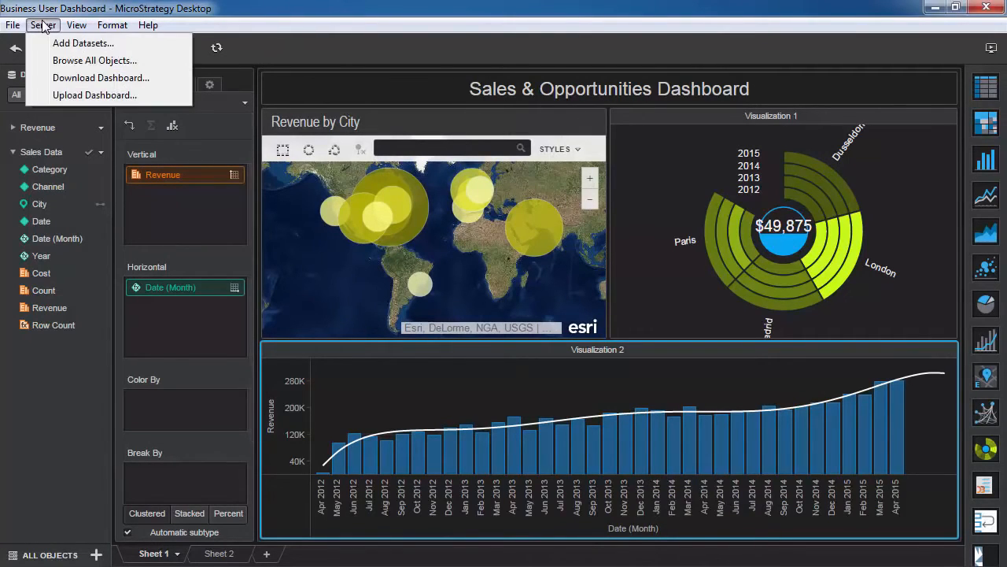
left_click(47, 95)
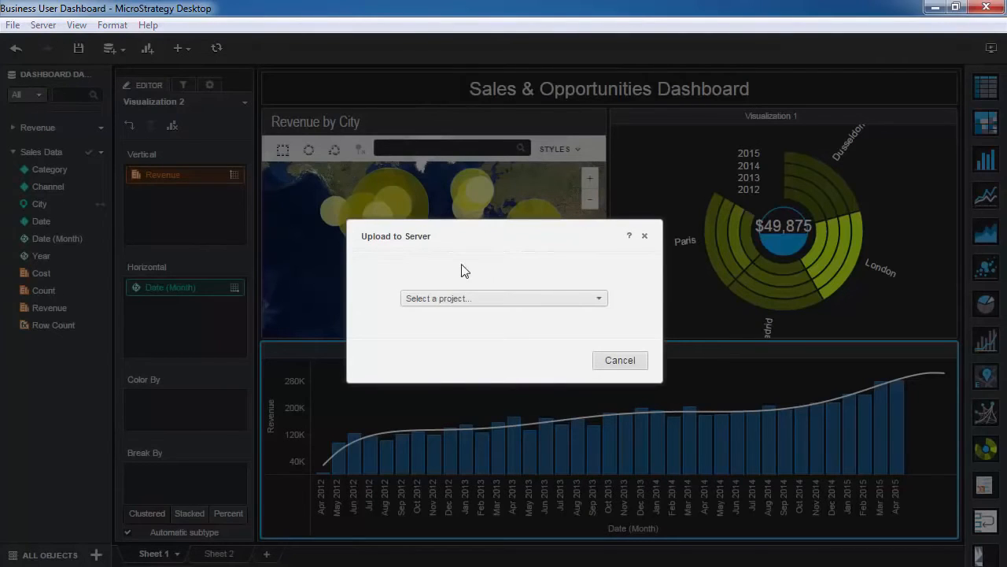
left_click(507, 297)
left_click(507, 354)
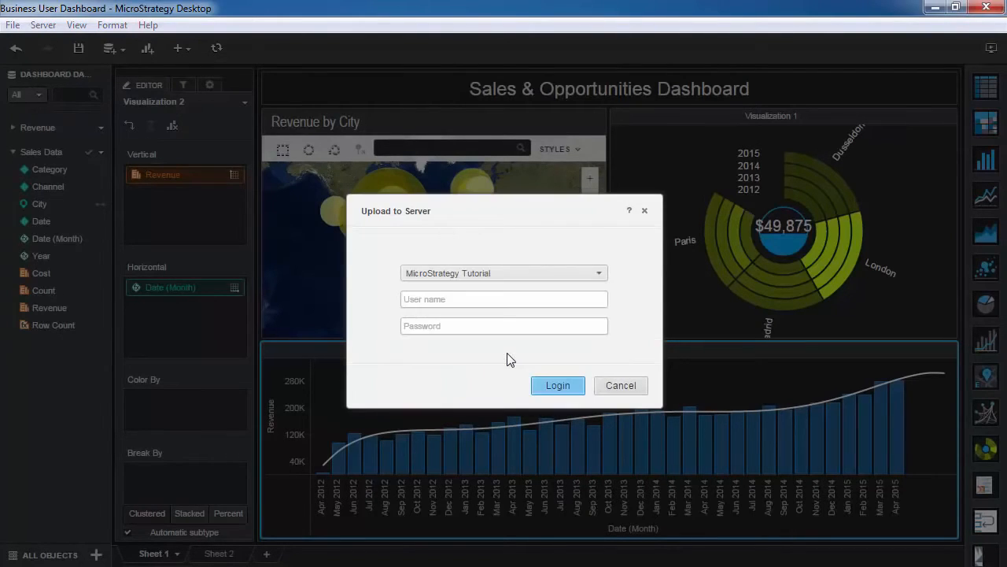
left_click(490, 300)
left_click(538, 386)
- Upload the dashboard to the Gartner folder under the name Business User Dashboard
left_click(610, 300)
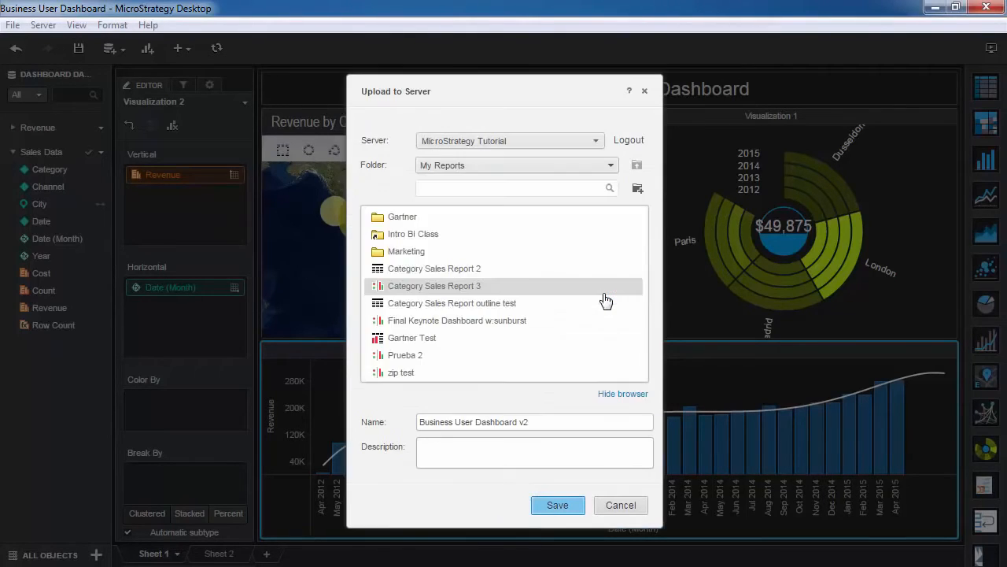
double_click(426, 218)
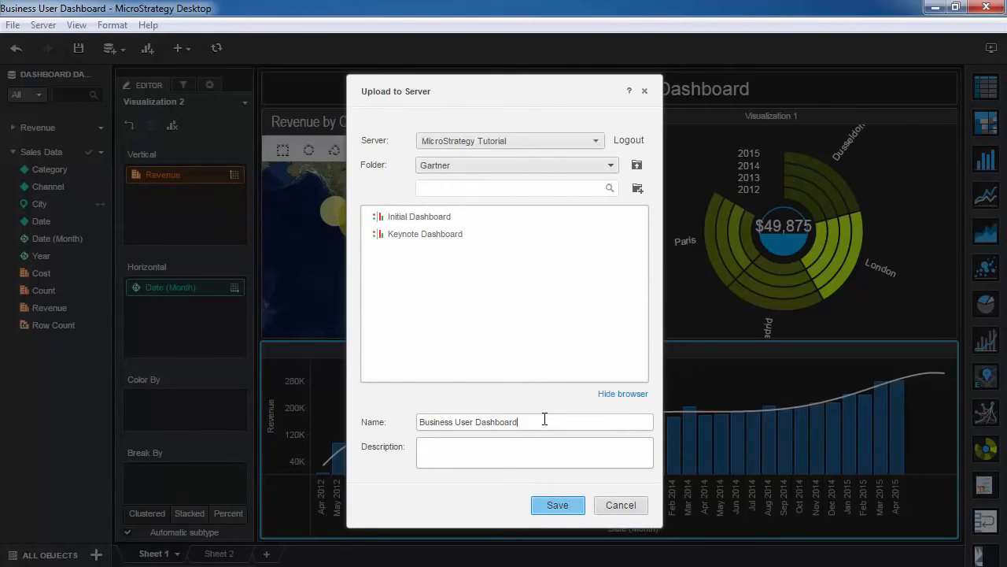
left_click(558, 505)
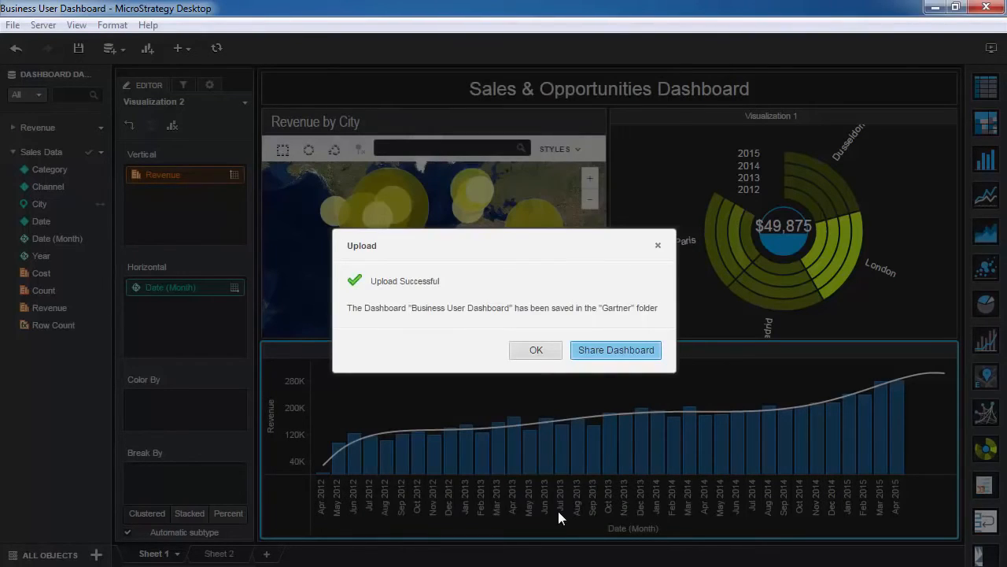
left_click(535, 356)
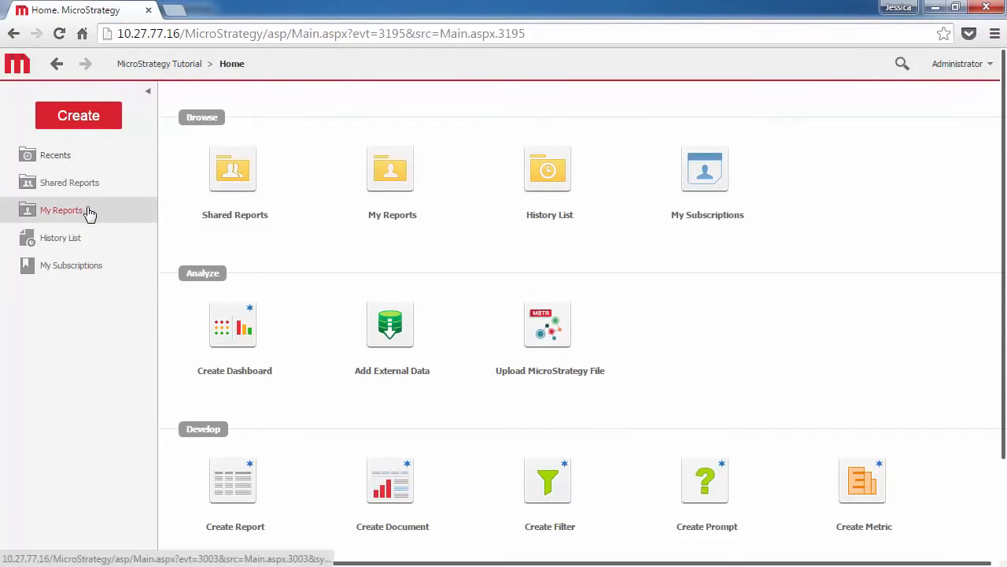
- In MicroStrategy Web, open Business User Dashboard from the Gartner folder of My Reports
left_click(88, 211)
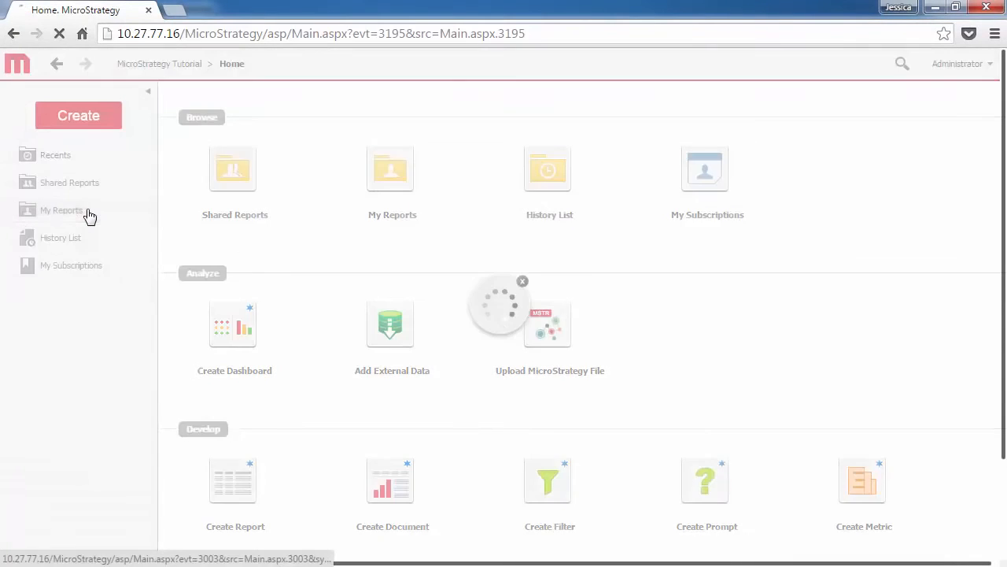
left_click(201, 122)
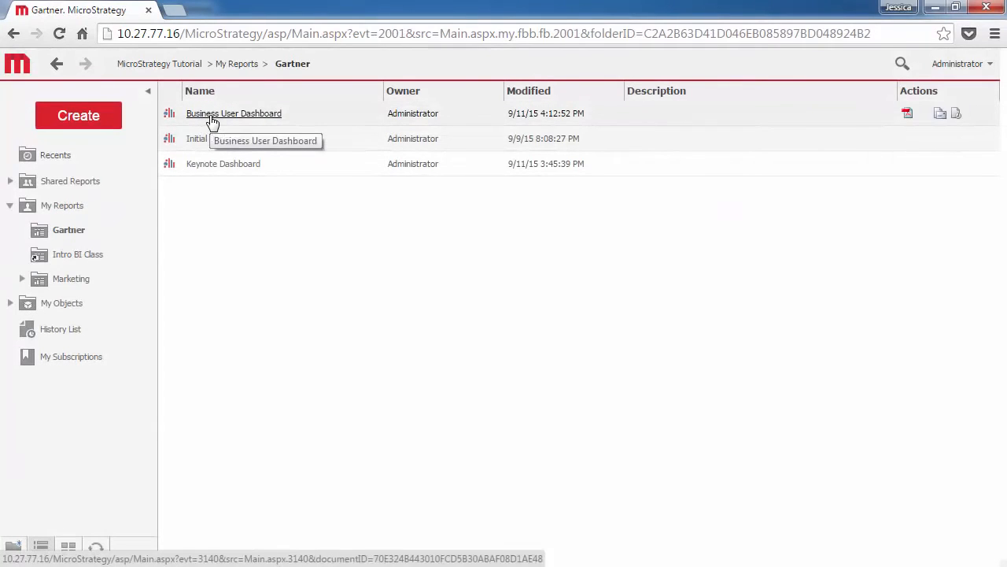
left_click(212, 118)
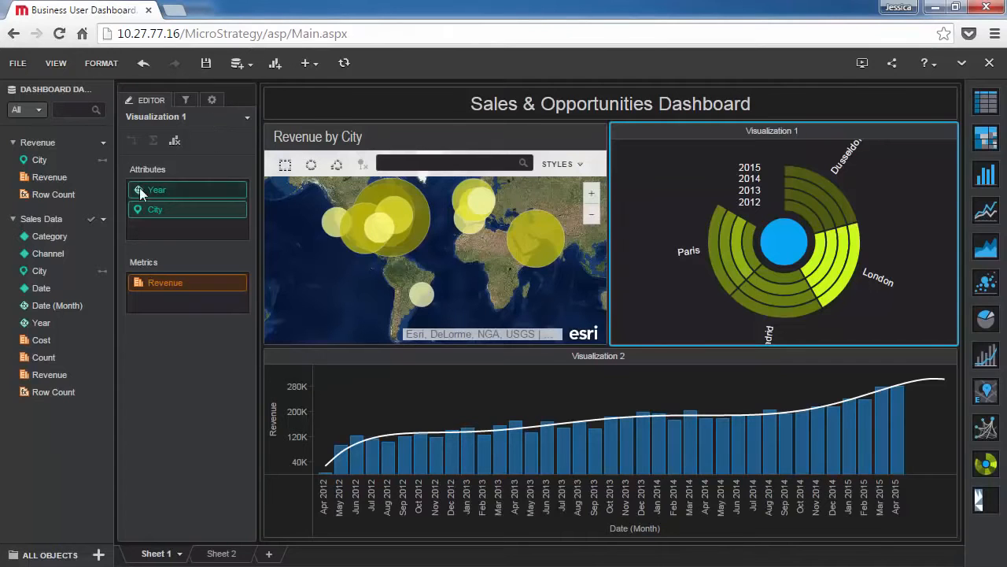
- Save the Sales Data dataset as User Data in the Gartner folder of Shared Reports
left_click(104, 220)
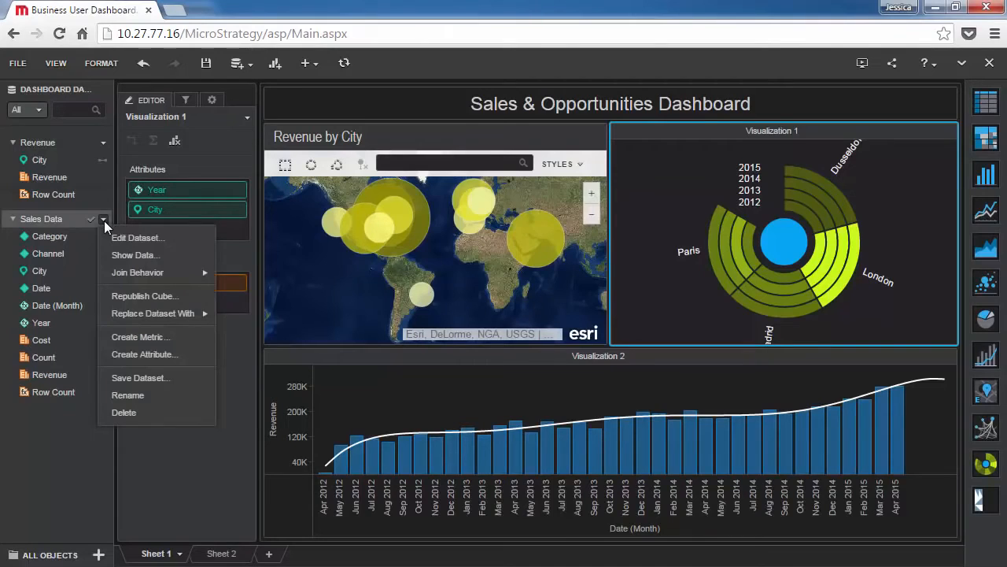
left_click(140, 379)
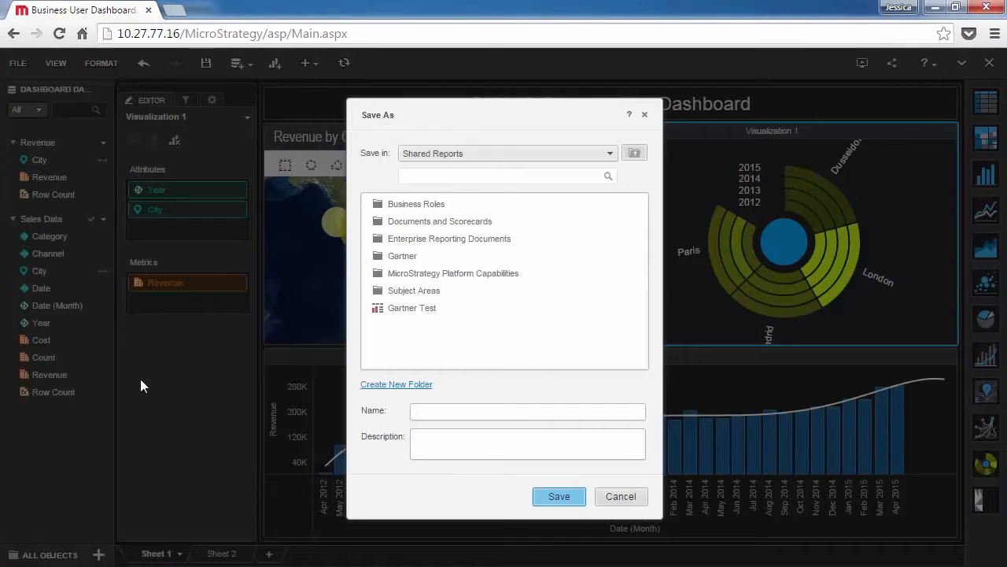
left_click(504, 154)
left_click(492, 174)
double_click(406, 258)
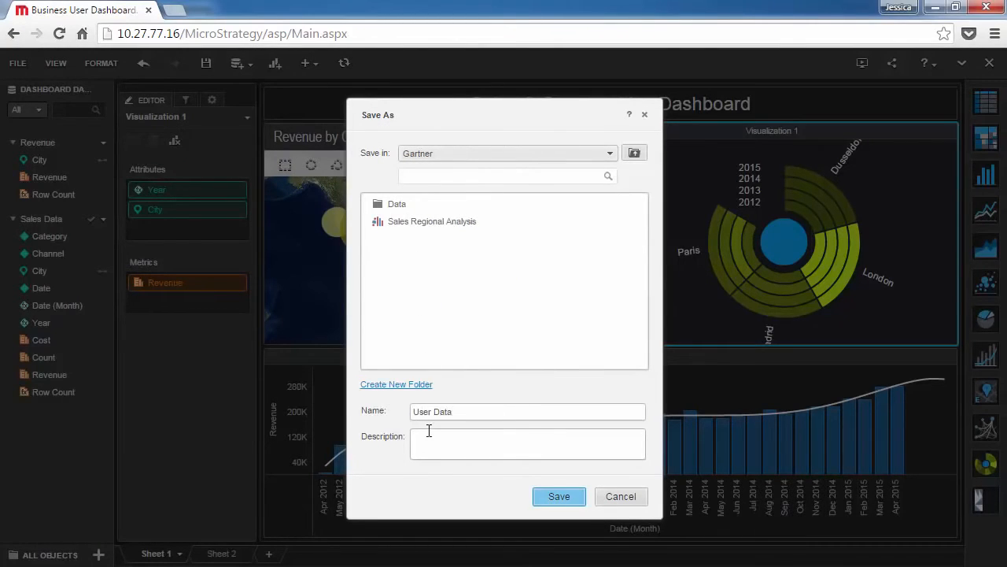
type("User Data")
left_click(547, 494)
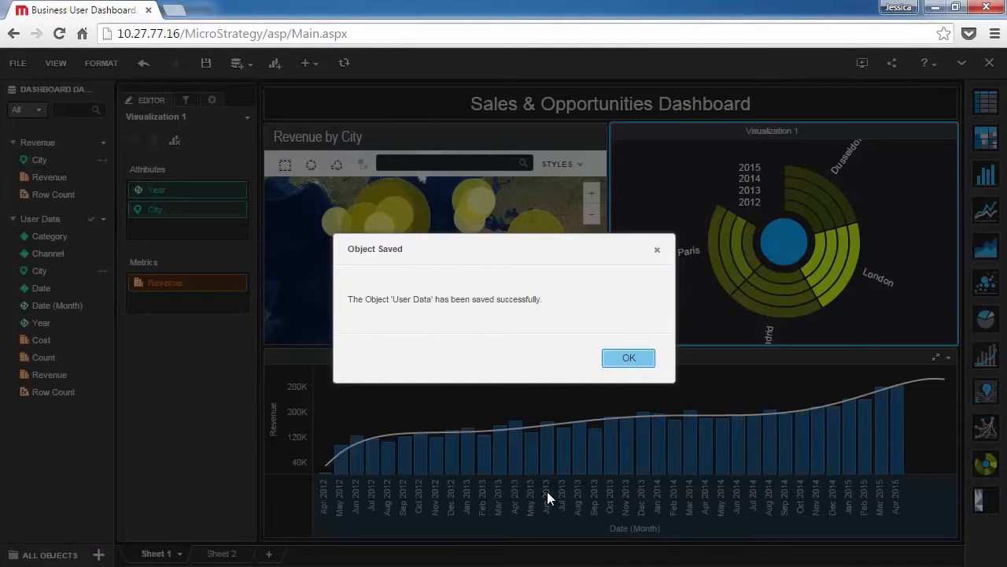
left_click(626, 358)
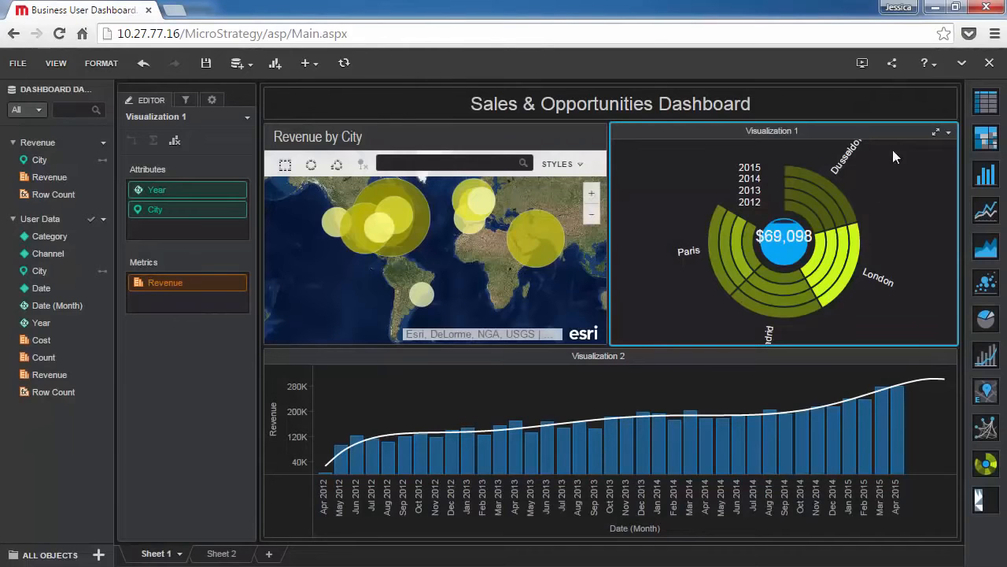
- Close the dashboard with its changes saved and open the Gartner folder in Shared Reports
left_click(989, 63)
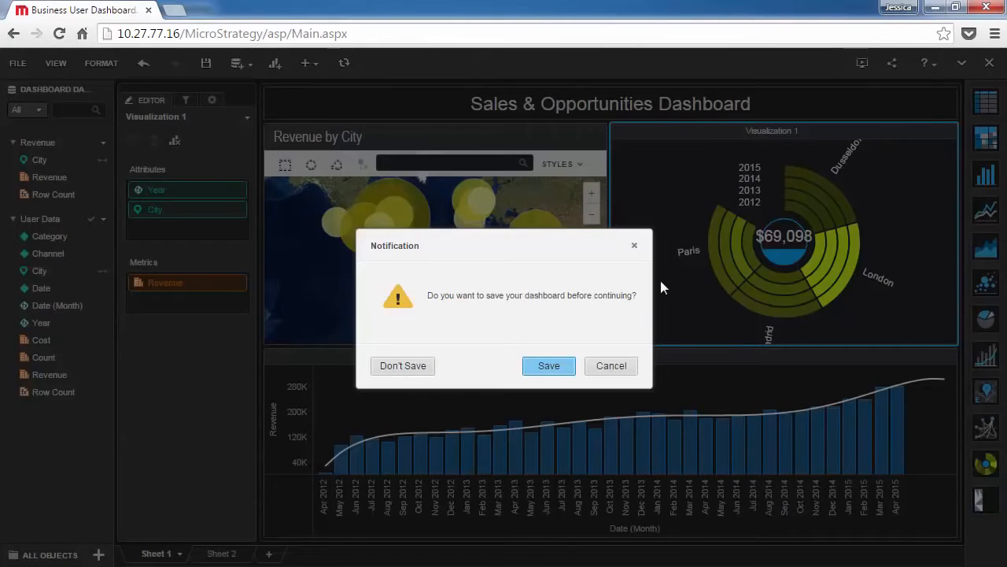
left_click(548, 365)
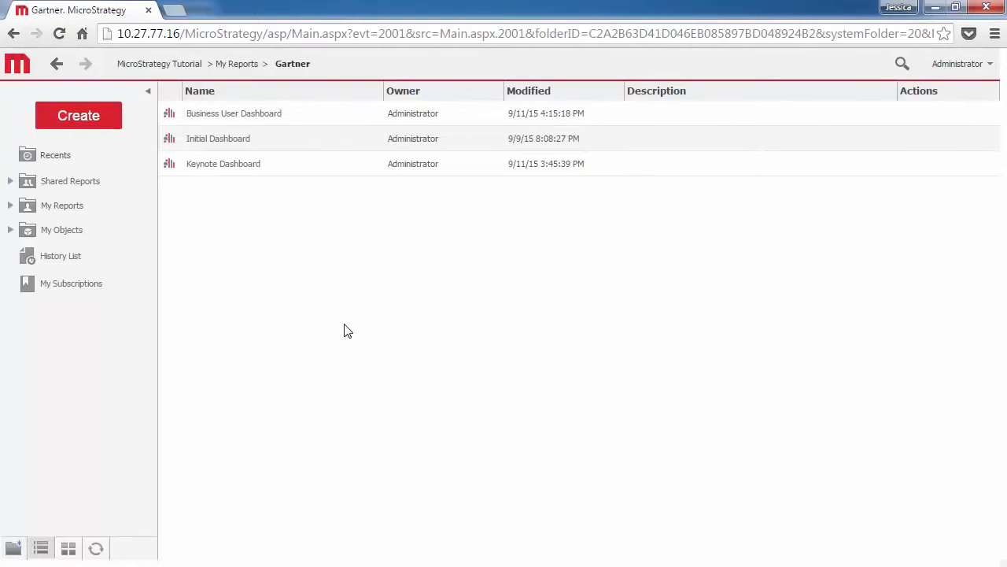
left_click(85, 185)
left_click(158, 183)
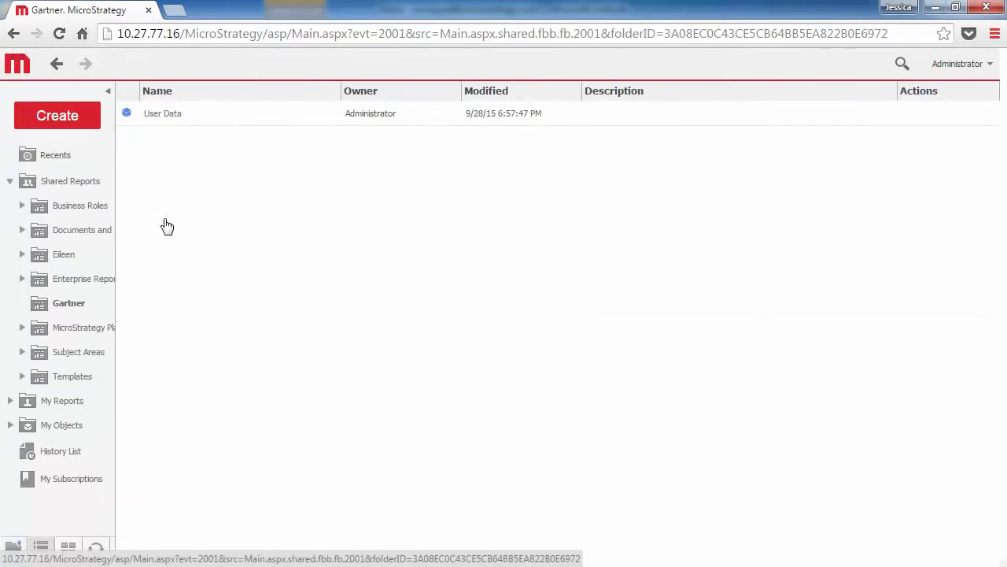
- Create a dashboard from the User Data cube with a bar chart of Revenue on the vertical axis and Date on the horizontal axis
right_click(167, 115)
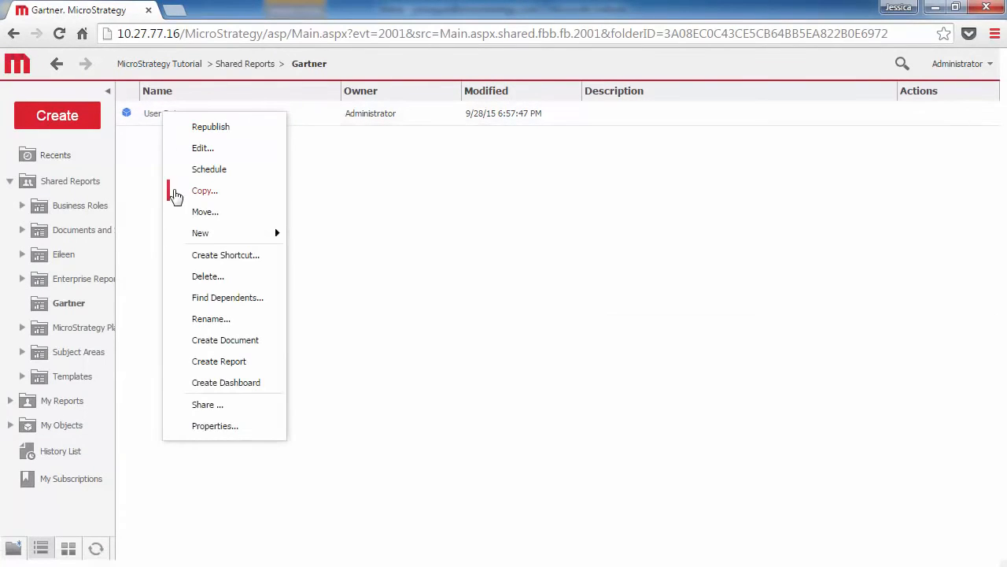
left_click(177, 383)
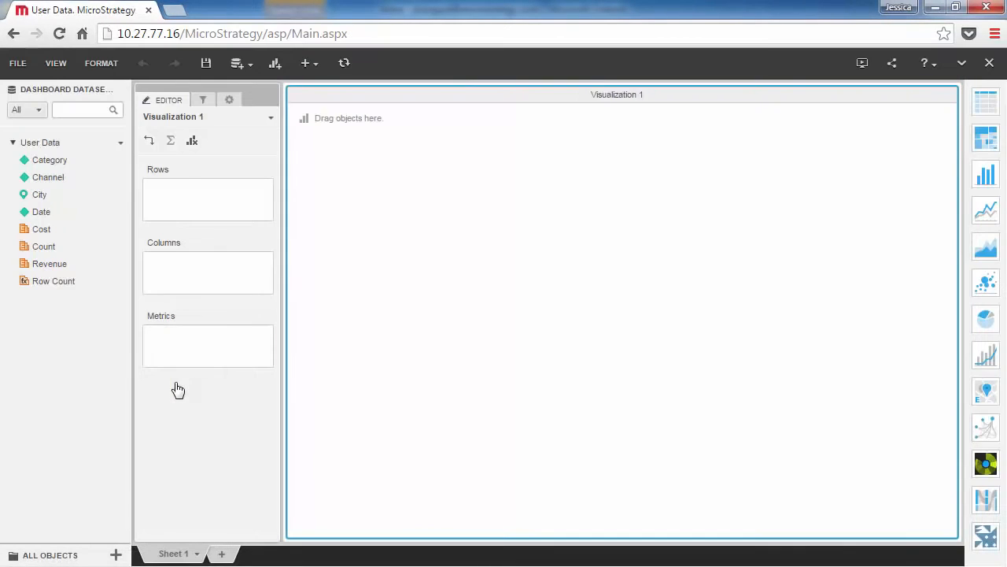
left_click(984, 180)
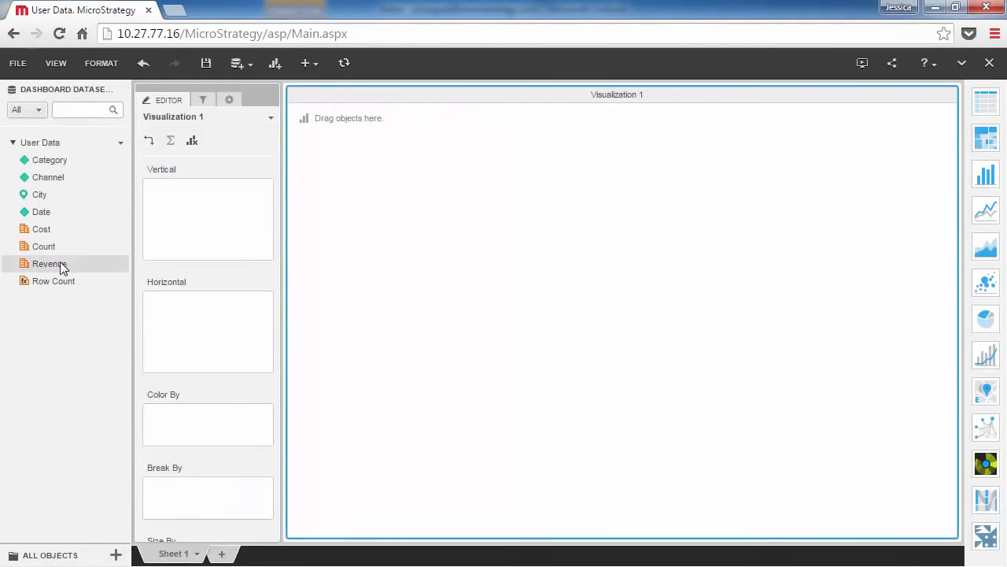
left_click_drag(60, 264, 167, 212)
left_click_drag(45, 212, 175, 313)
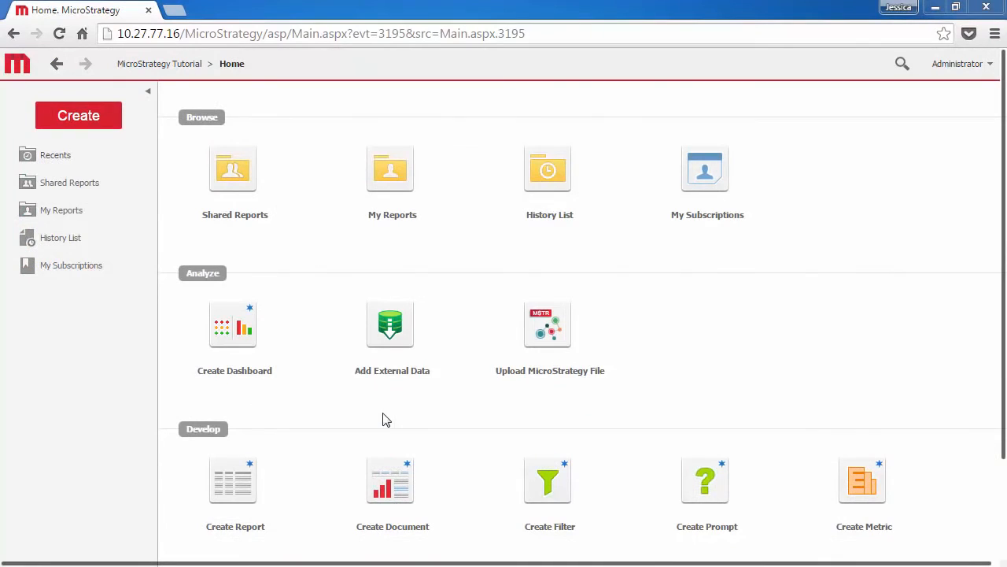
- Display the layout templates offered for creating a new document
left_click(99, 122)
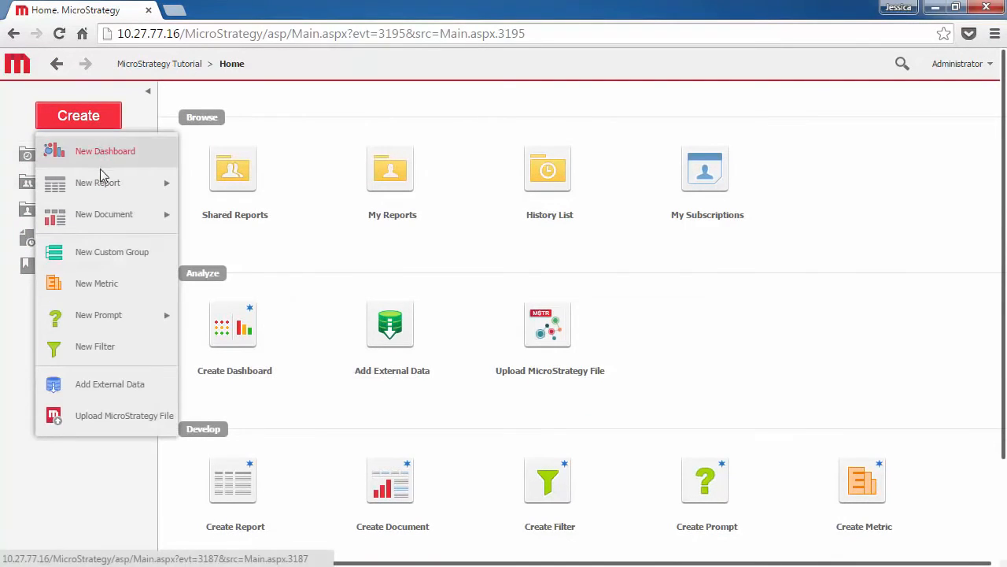
mouse_move(100, 215)
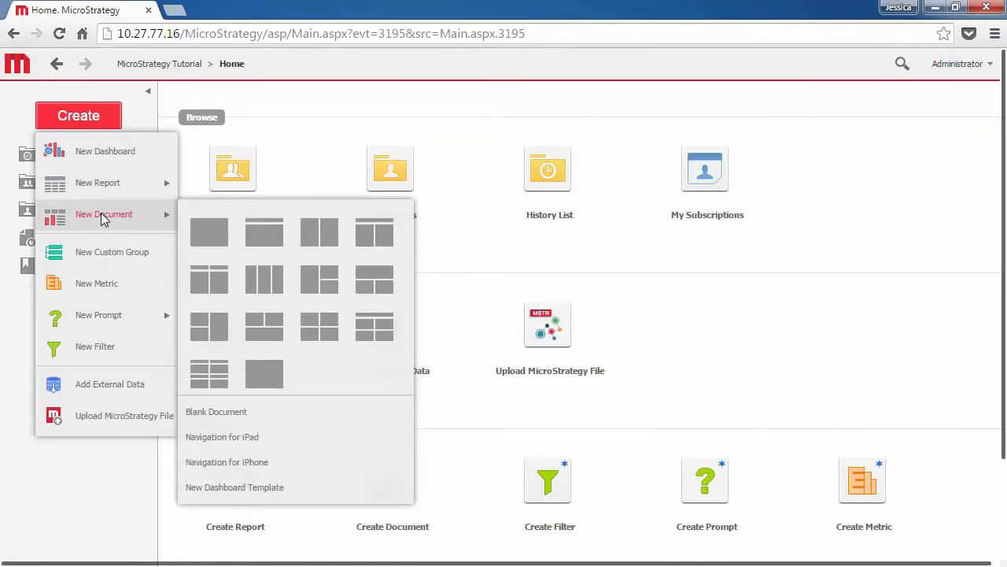
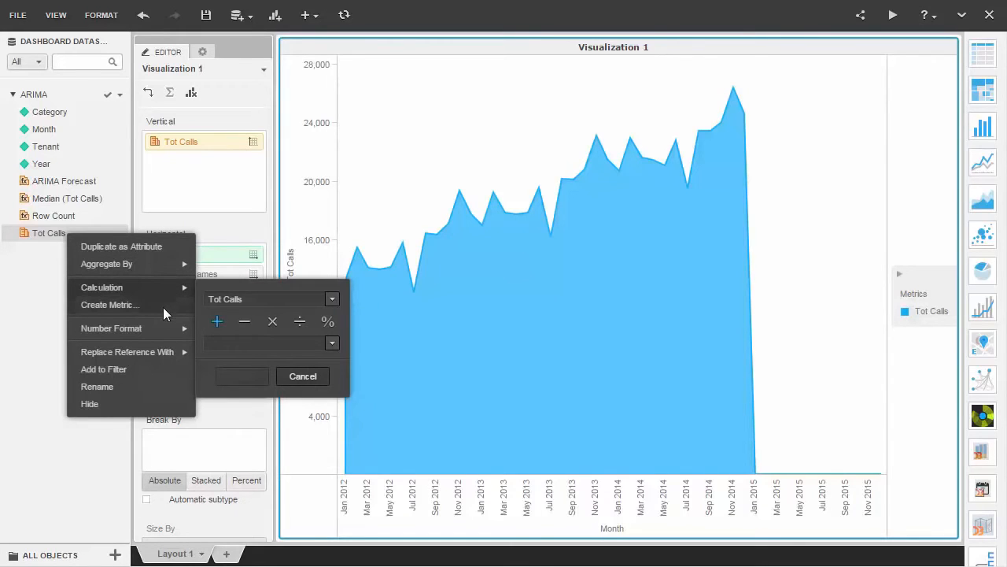
- Start a new metric in the ARIMA dataset and browse the Financial and Statistical function lists
left_click(163, 307)
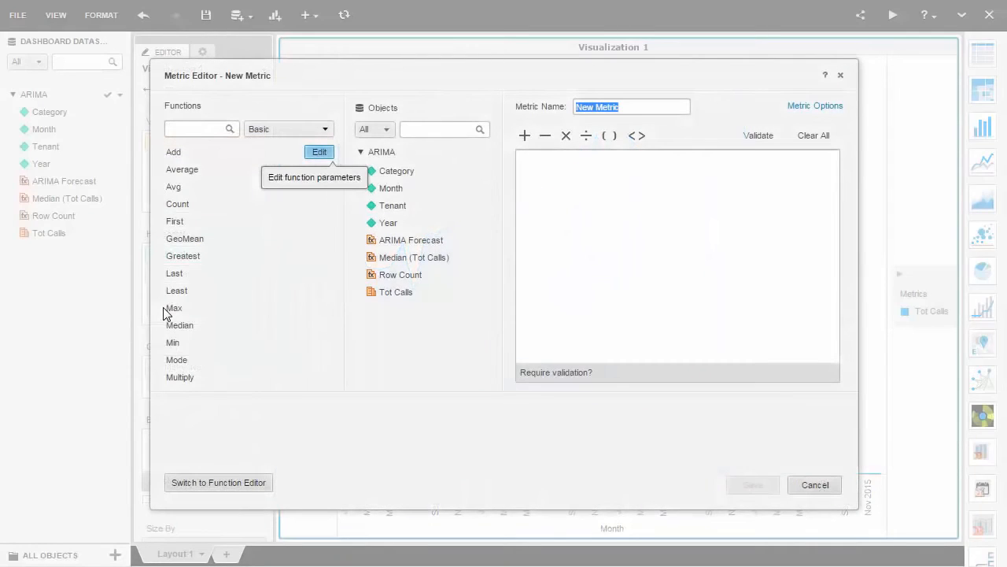
left_click(324, 129)
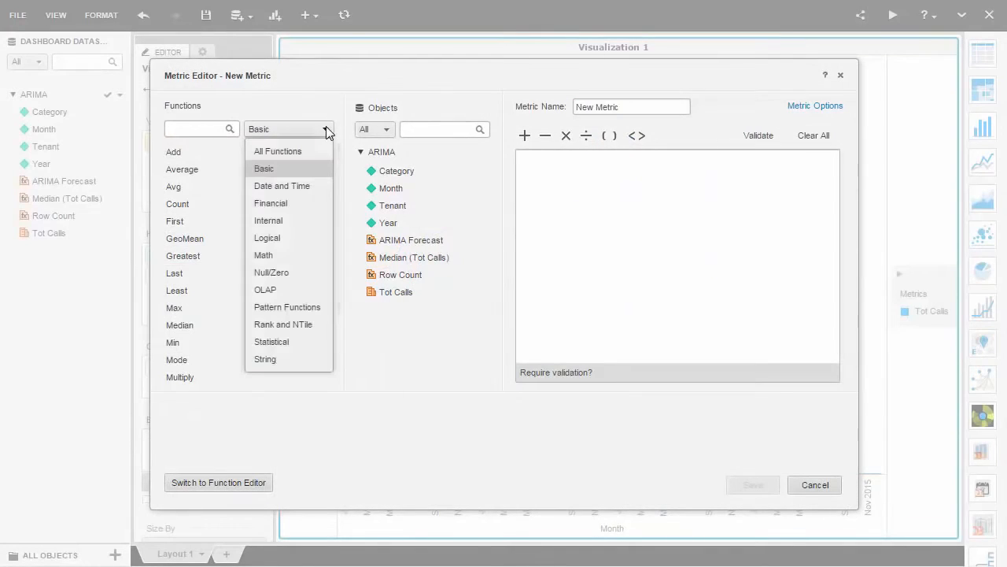
left_click(303, 203)
left_click_drag(340, 167, 333, 223)
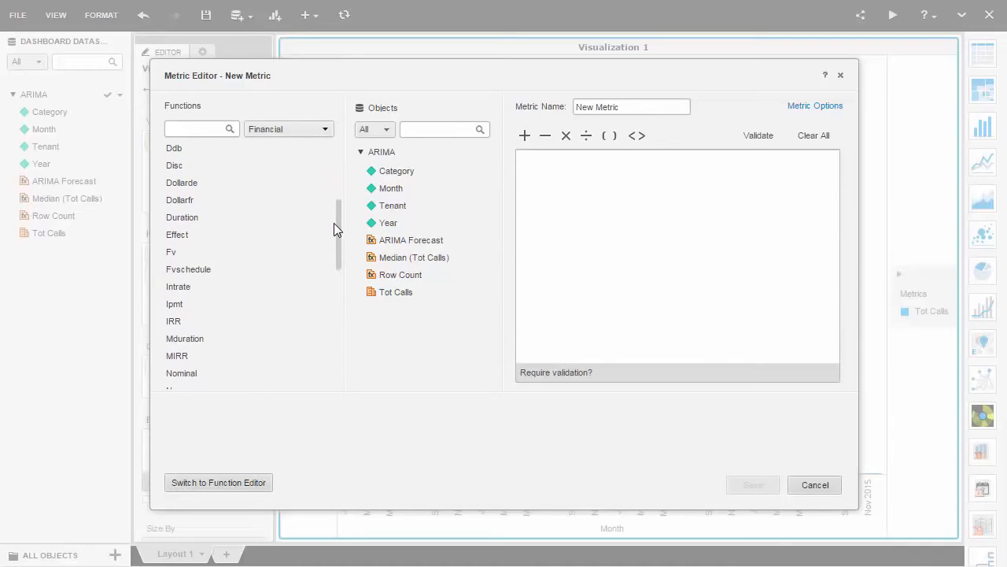
left_click(325, 130)
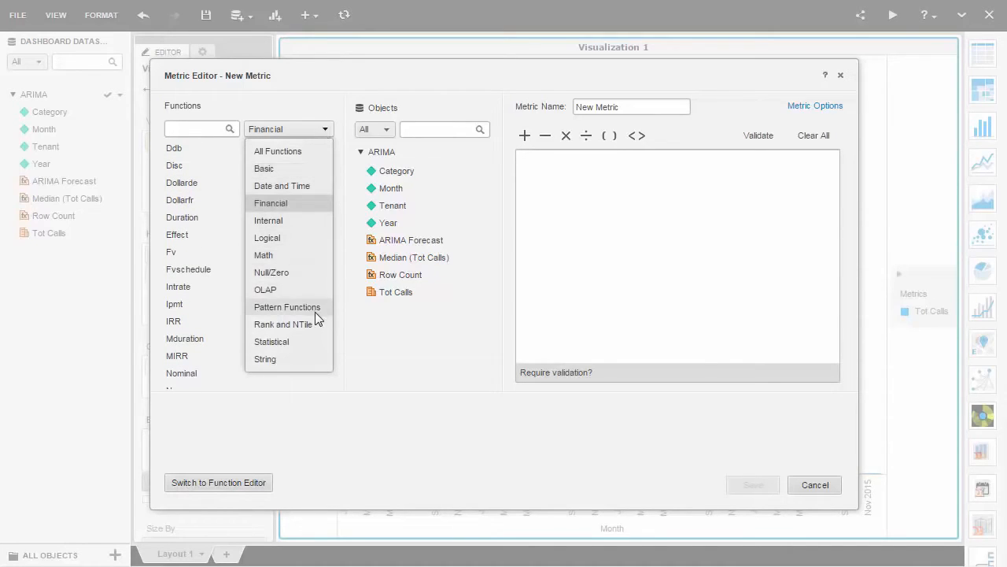
left_click(310, 341)
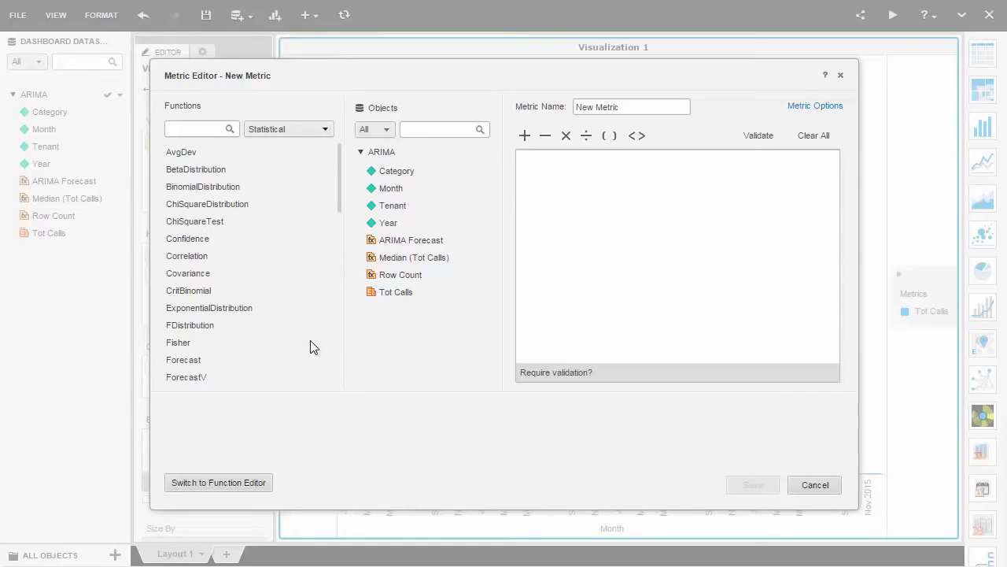
left_click_drag(337, 175, 333, 359)
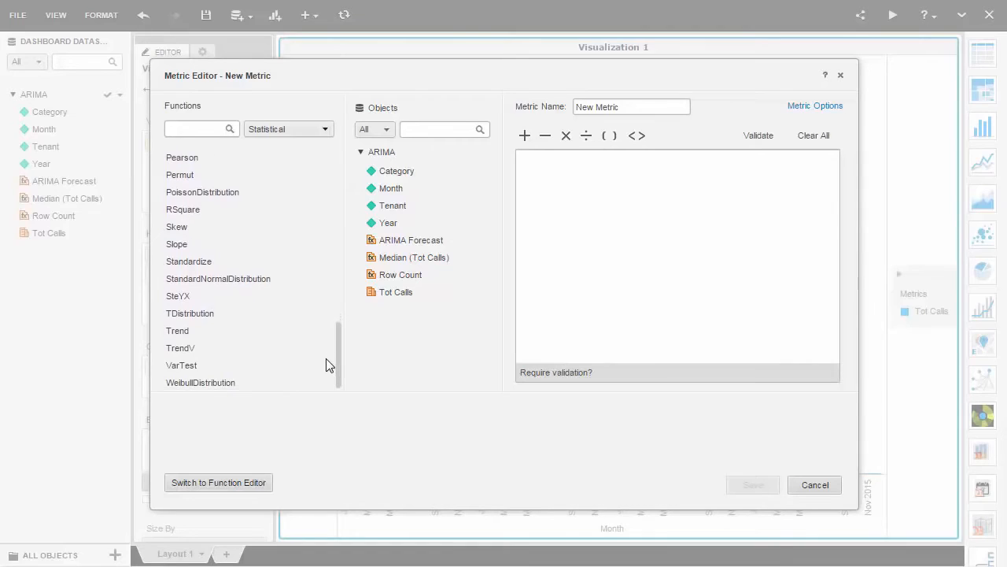
- Name the metric R forecast, paste the RScript formula that calls ARIMA.R, and save the metric
left_click(637, 109)
type("R forecast")
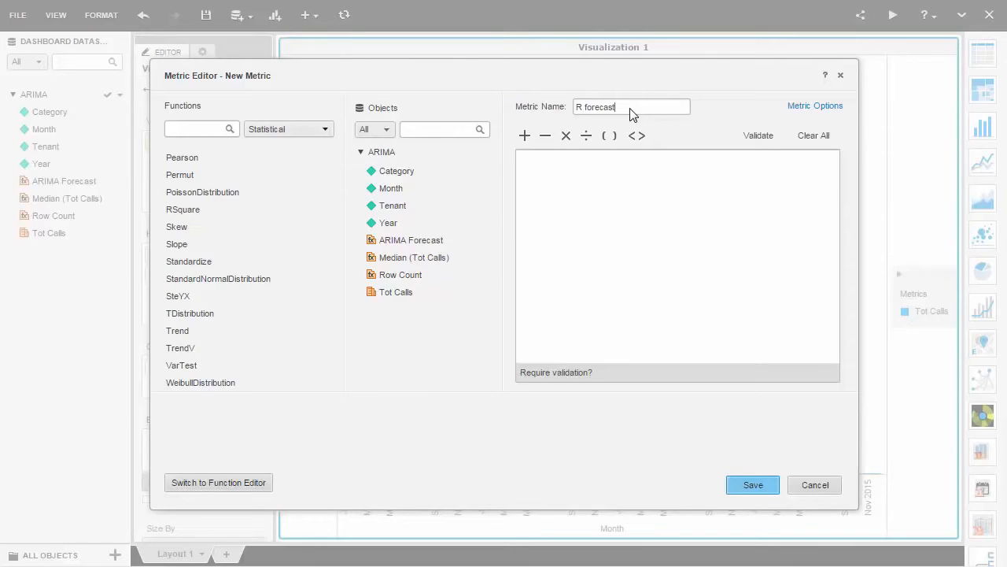
left_click(637, 206)
type("RScript<NumericParam1=12, NumericParam2=12, NumericParam3=80, NumericParam4=95, StringParam9=\"\"ARIMA\"\", _RScriptFile=\"ARIMA.R\", _InputNames=target, BreakBy={Category}, SortBy=(Month)>(ZeroToNull([Revenue $]))")
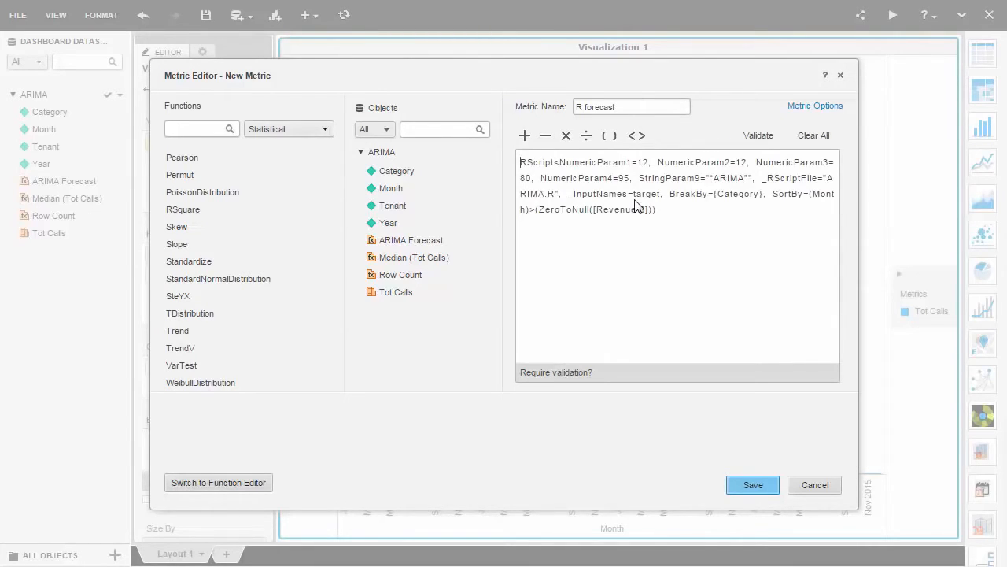
left_click(753, 484)
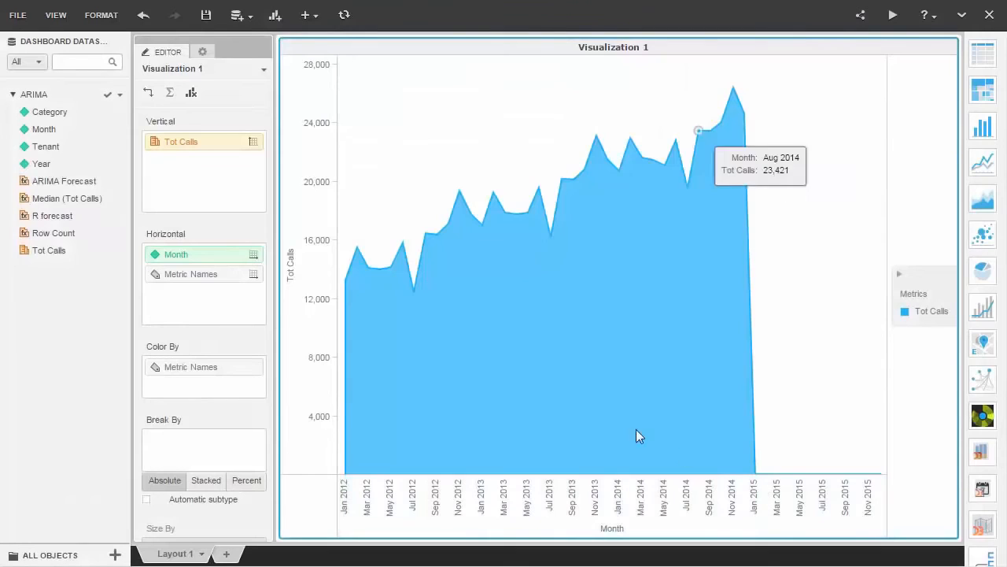
- Add the R forecast metric and the Category attribute to the vertical axis of the area chart
left_click_drag(102, 215, 176, 143)
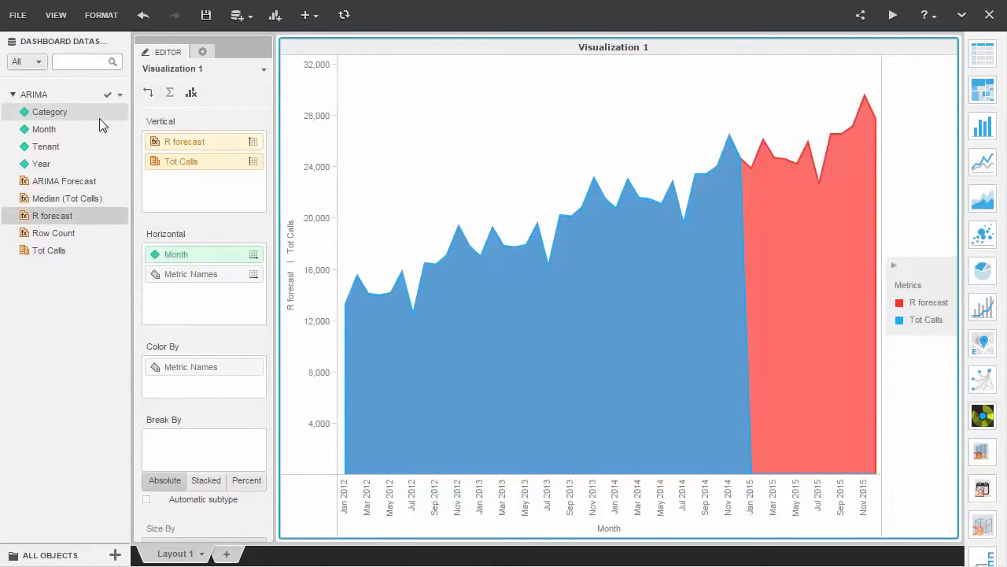
left_click_drag(101, 118, 159, 140)
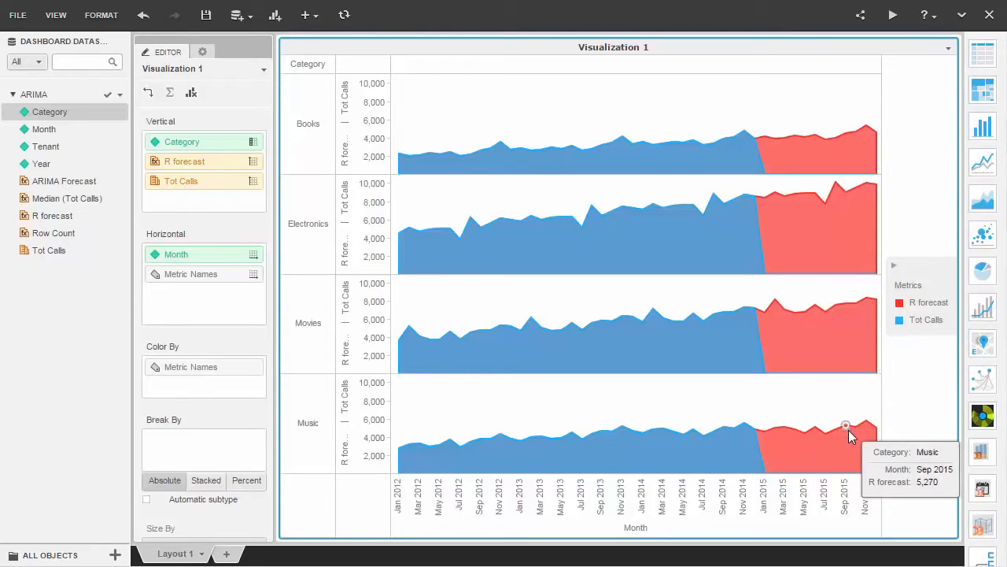
- Add a new sheet with a bar chart of R forecast on the vertical axis and Year and Category on the horizontal axis
left_click(227, 554)
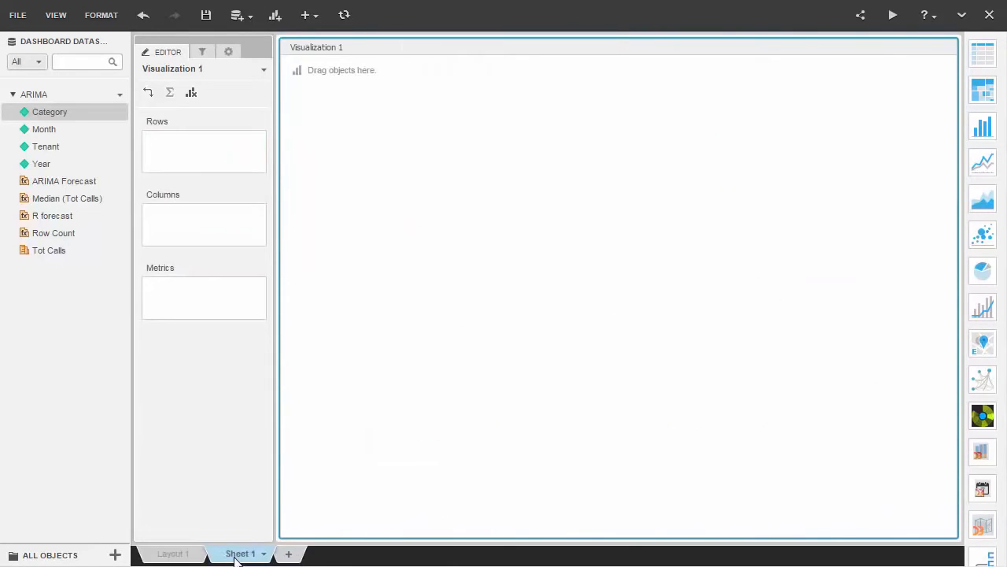
left_click(976, 139)
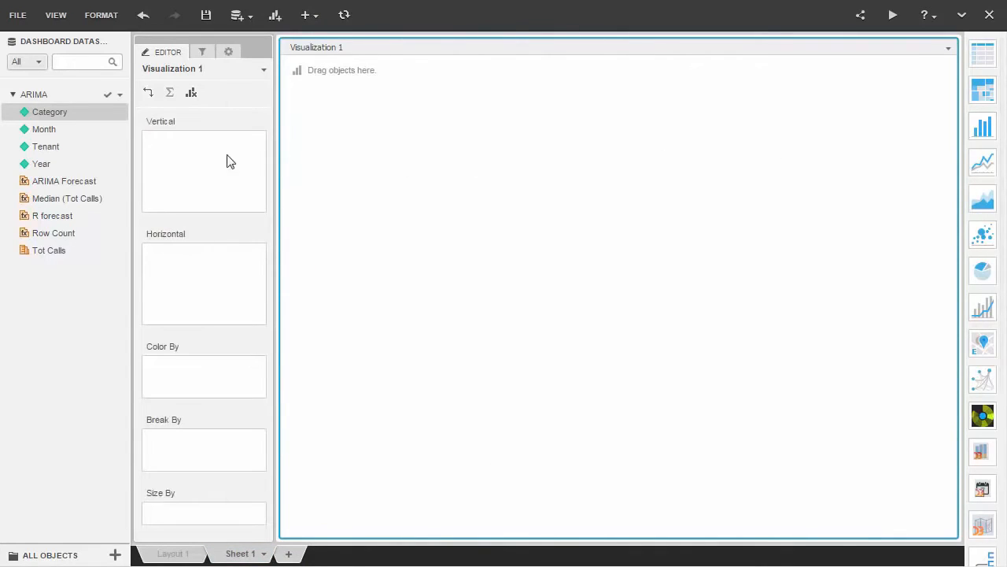
left_click_drag(88, 166, 177, 269)
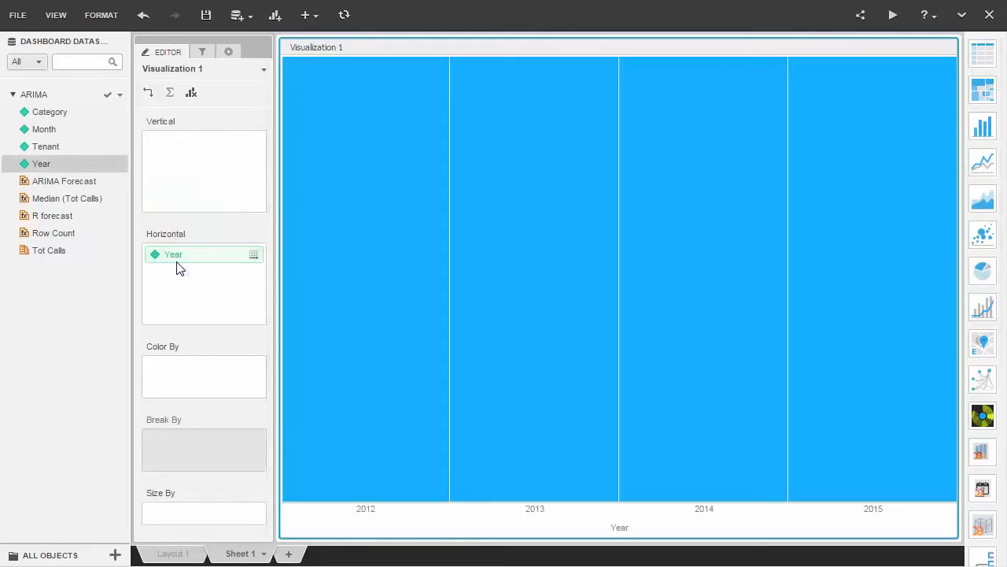
left_click_drag(84, 115, 162, 270)
left_click_drag(87, 219, 173, 191)
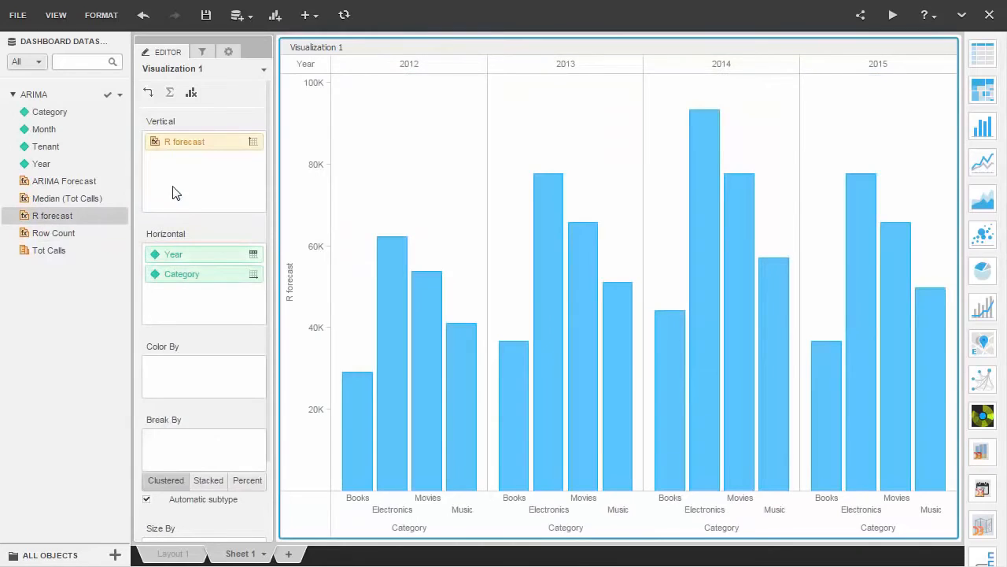
- Enable a trend line for R forecast and display the chart's Trend Lines properties
right_click(286, 293)
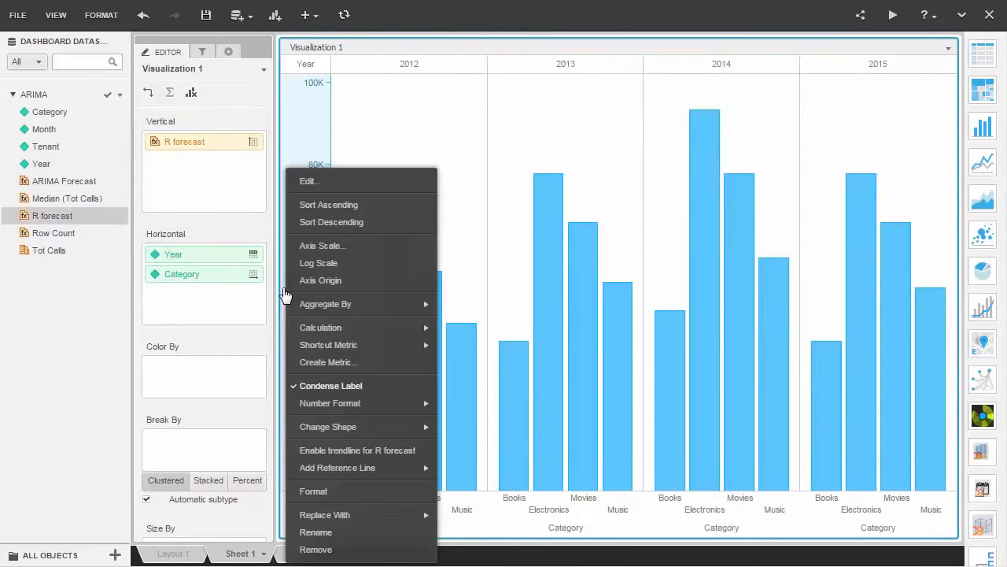
left_click(354, 452)
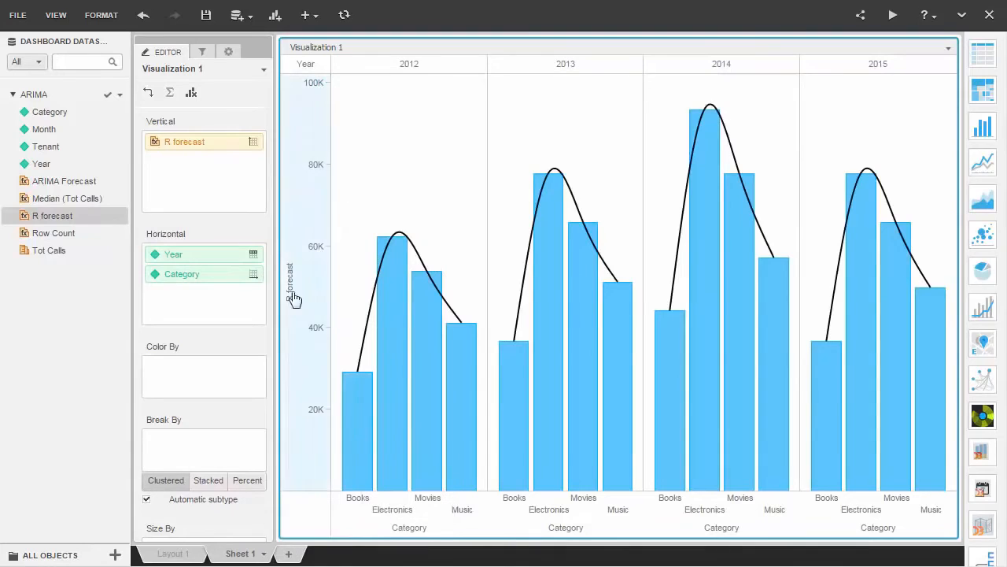
left_click(238, 53)
left_click(244, 97)
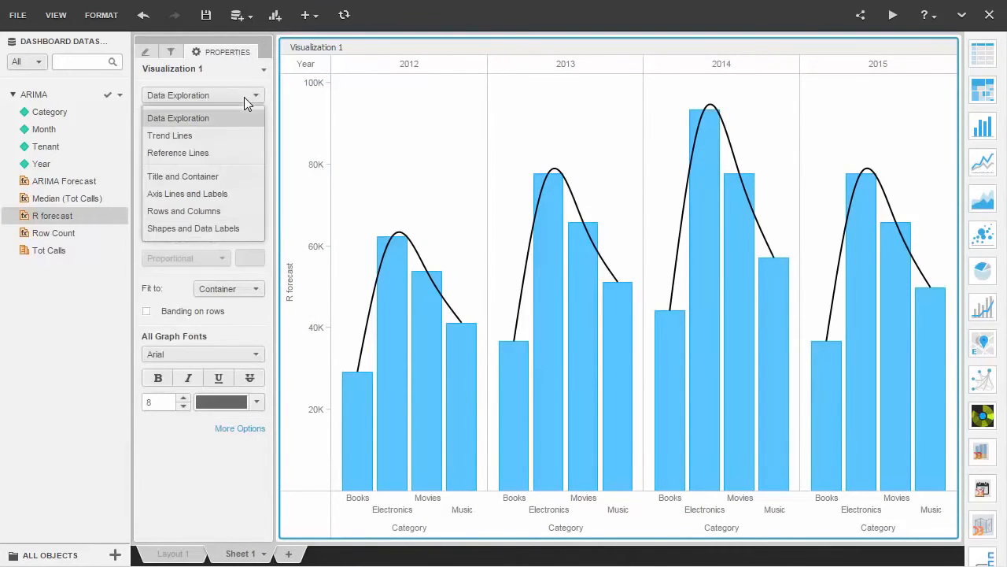
left_click(234, 133)
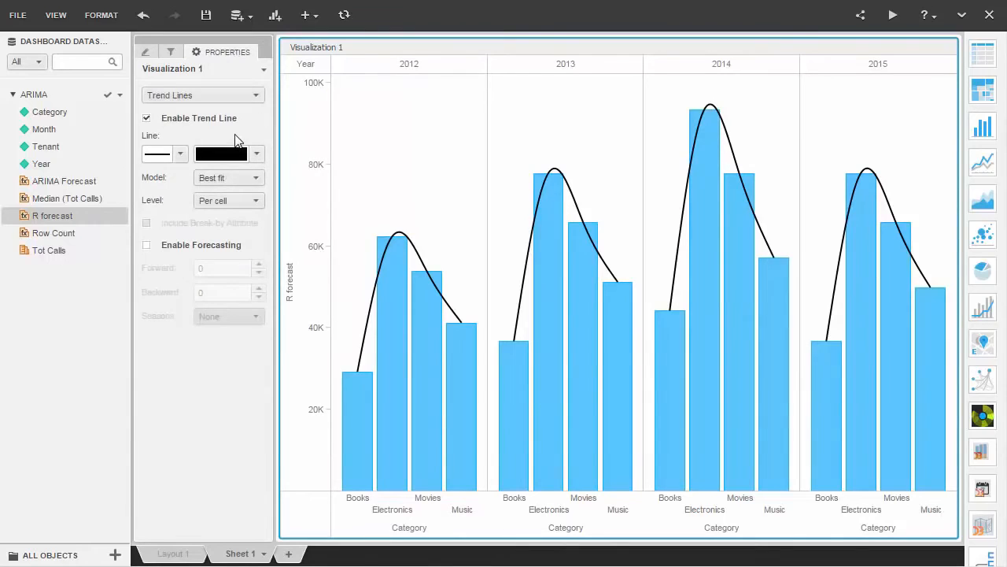
- Try the Exponential and Polynomial models on the trend line
left_click(242, 178)
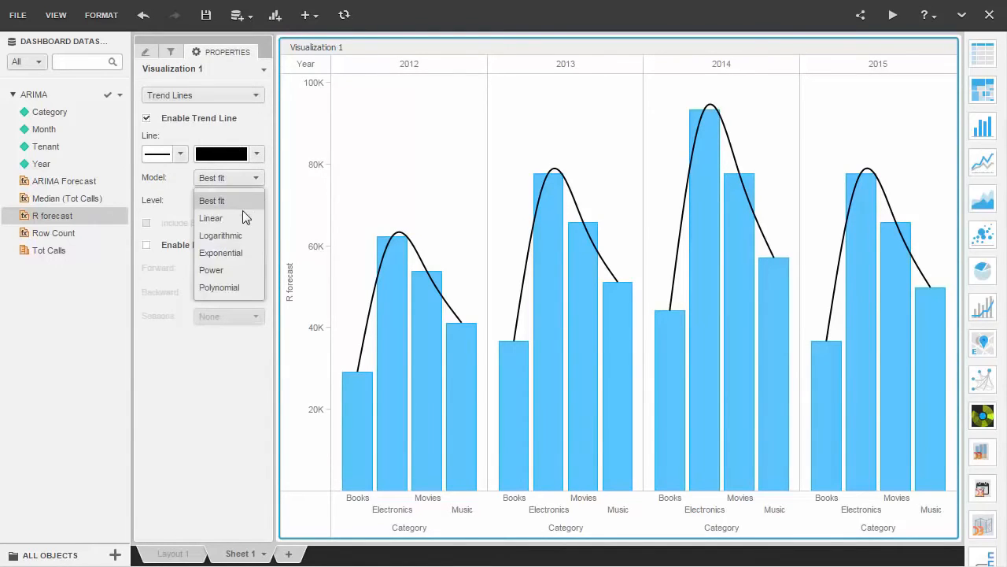
left_click(239, 252)
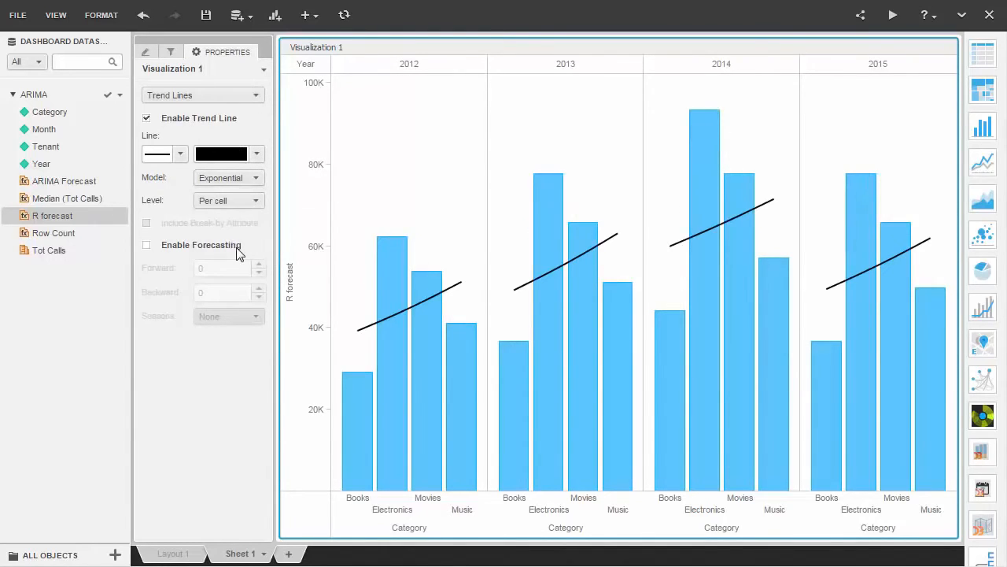
left_click(251, 180)
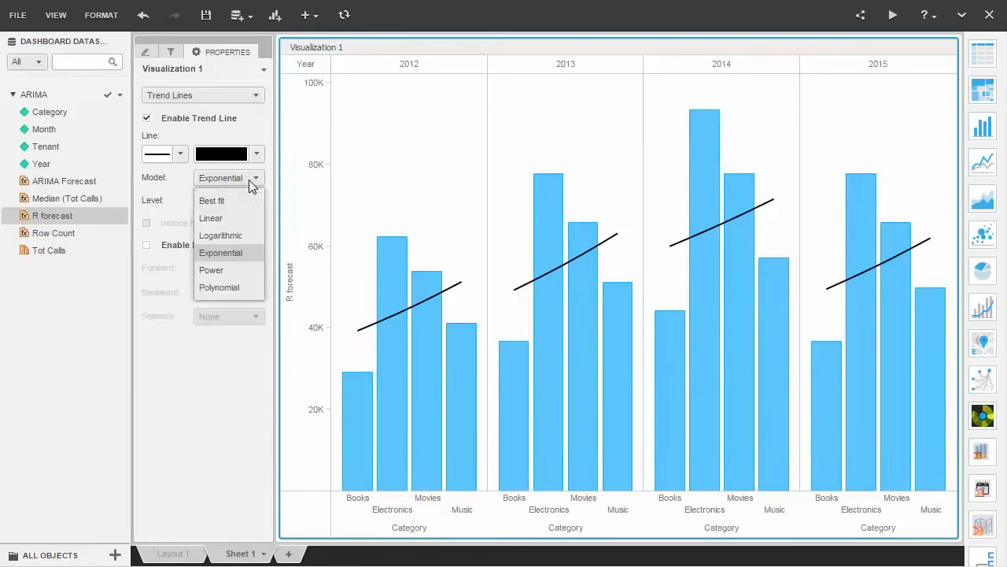
left_click(234, 285)
- Set the trend line model to Linear and enable forecasting
left_click(255, 179)
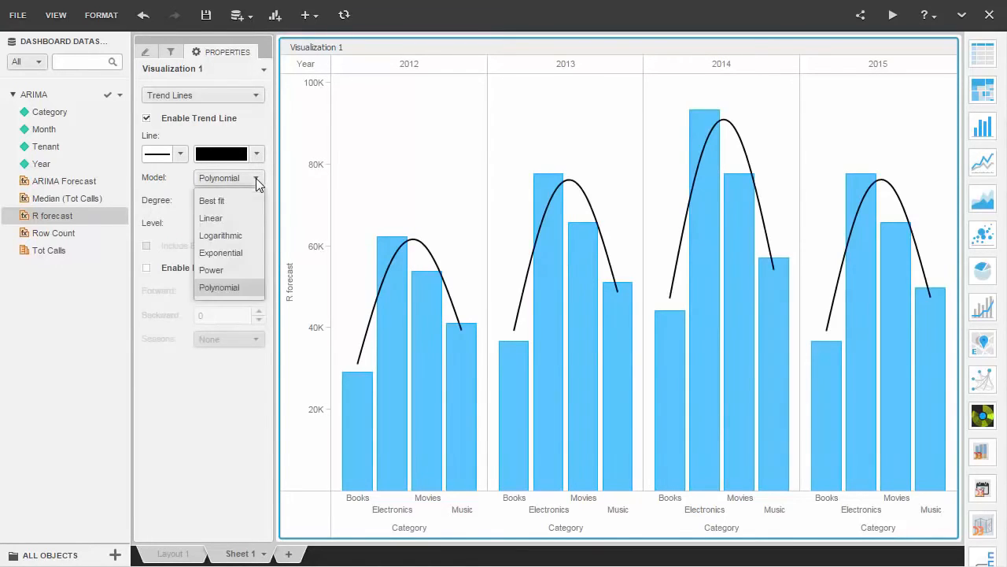
left_click(249, 217)
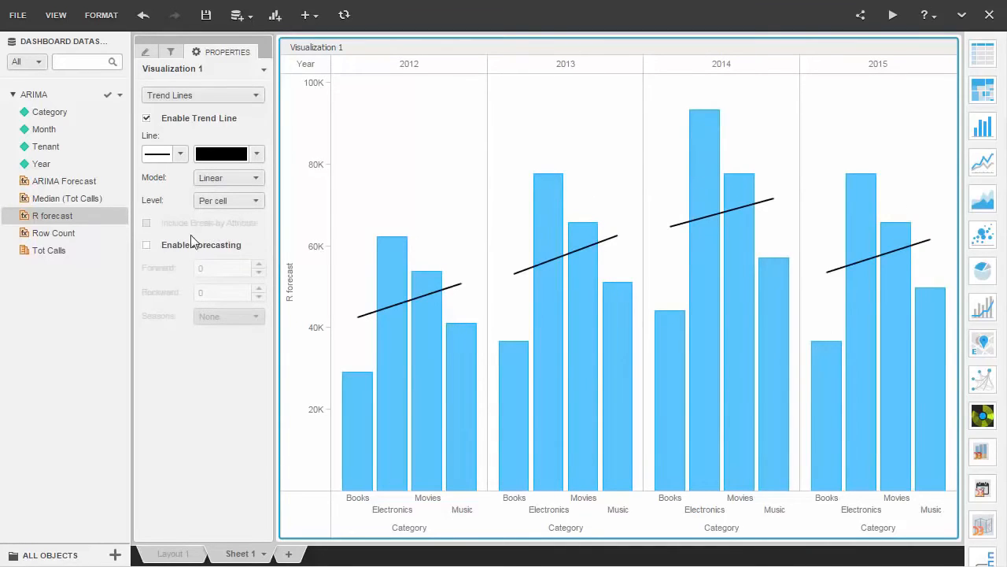
left_click(148, 247)
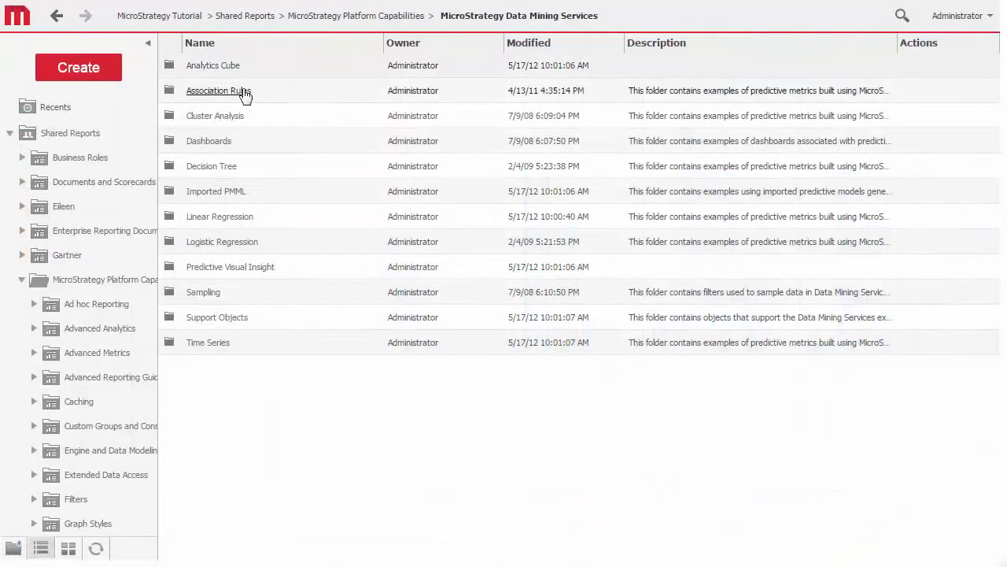
- Open the training metric in the Decision Tree folder's Telco Churn subfolder, examine the data mining functions and switch to the formula editor
left_click(211, 166)
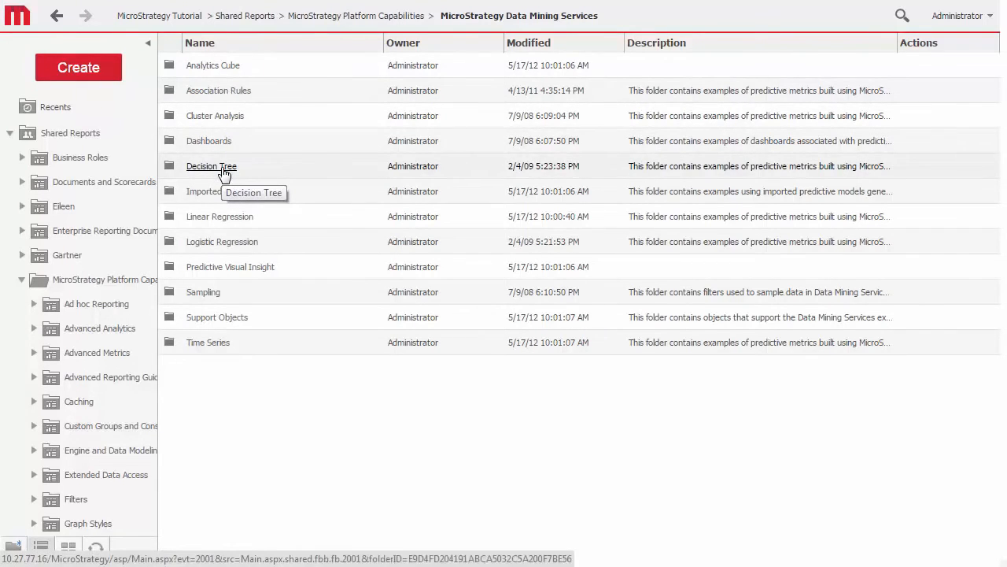
right_click(267, 249)
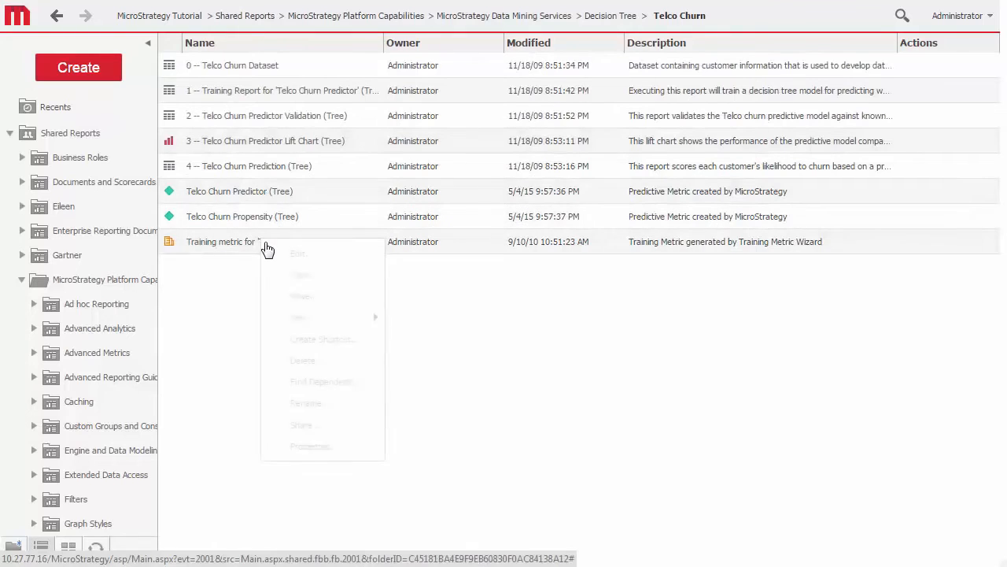
left_click(295, 260)
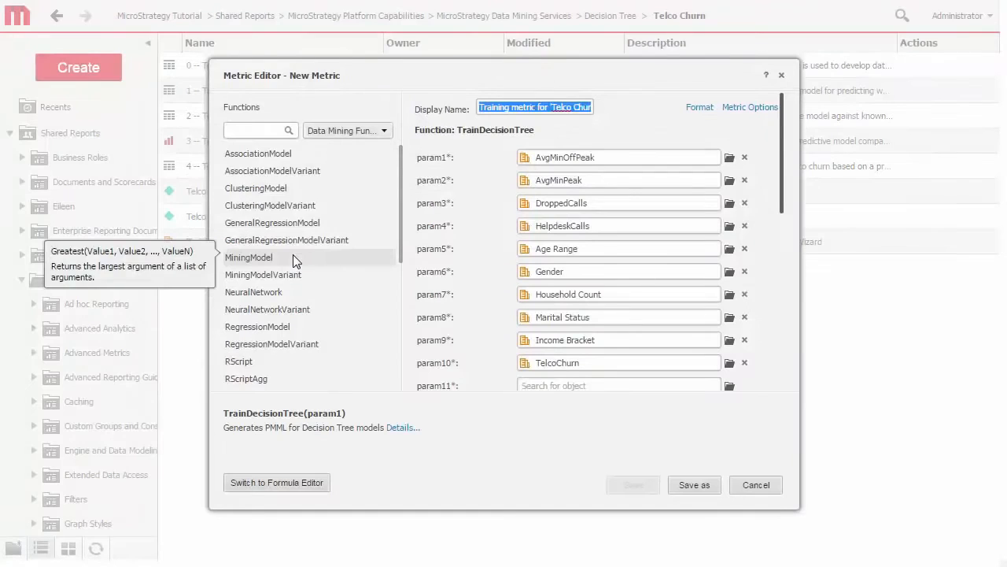
left_click_drag(401, 164, 409, 311)
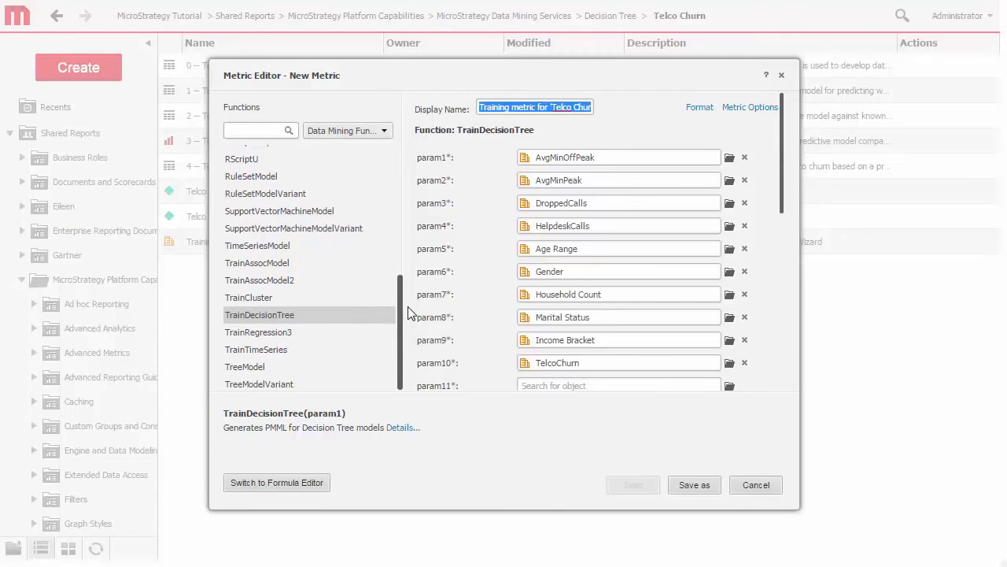
left_click(316, 482)
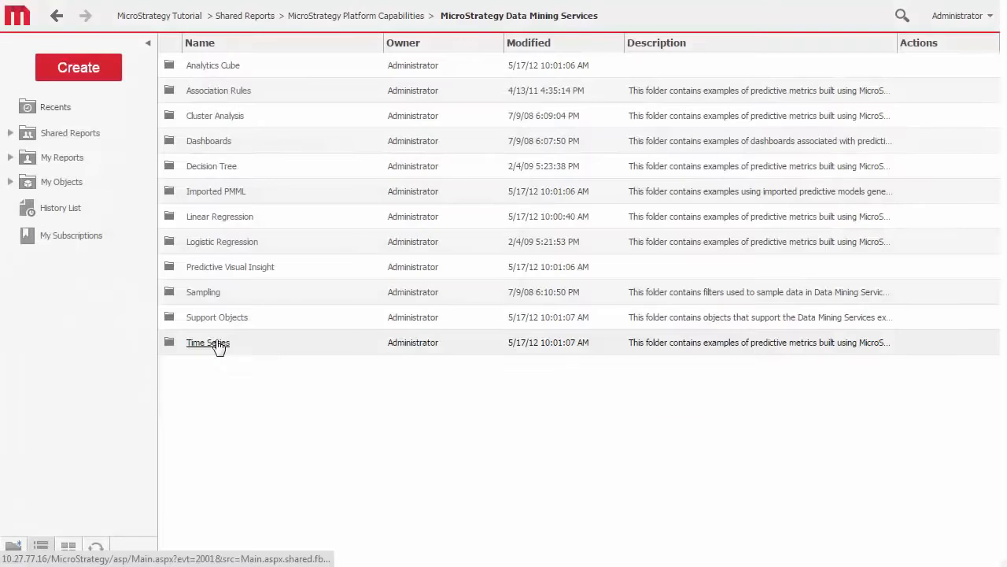
- Open the 3 -- Web Order Ratio Forecast report from the Web Order Ratio folder under Time Series
left_click(218, 344)
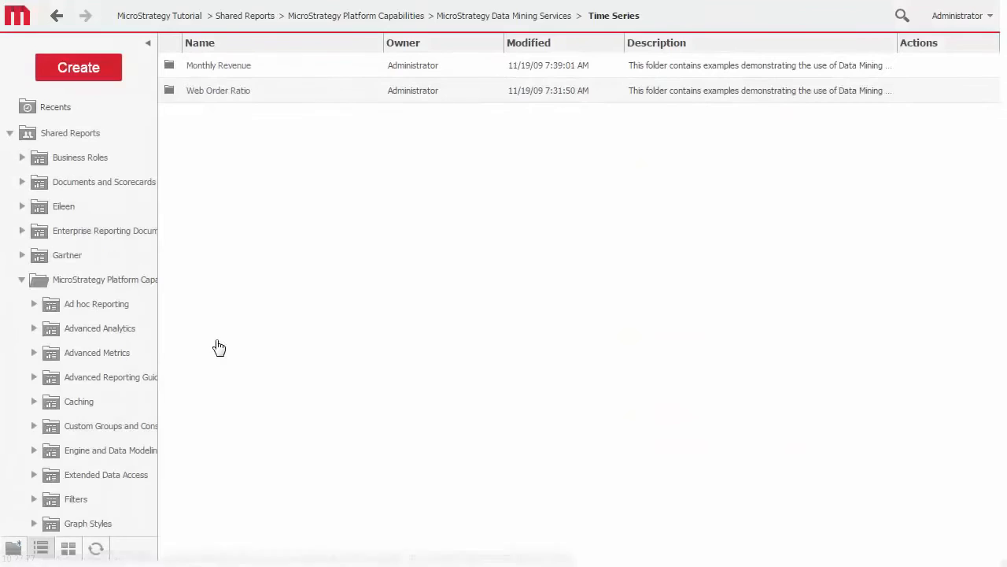
left_click(212, 92)
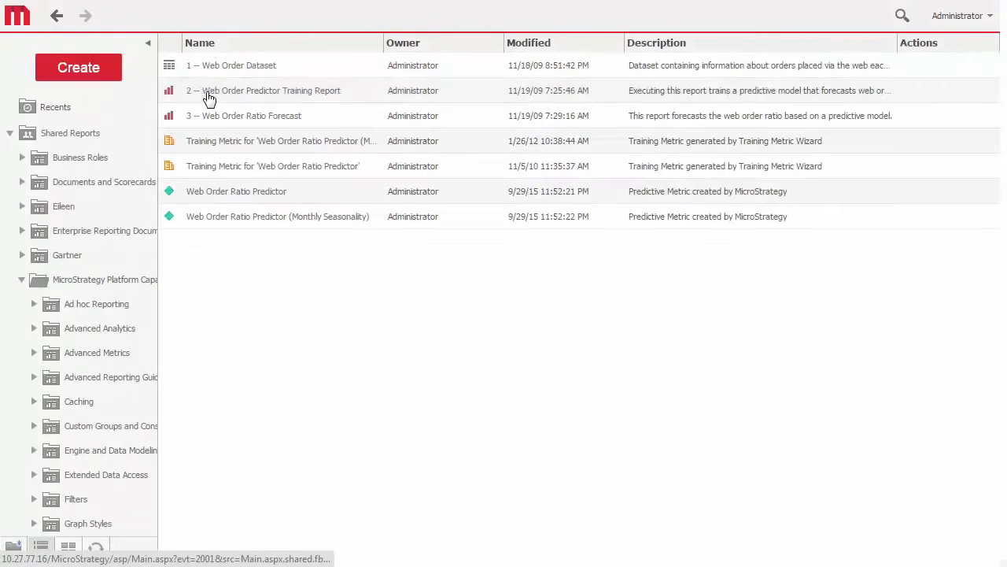
left_click(224, 118)
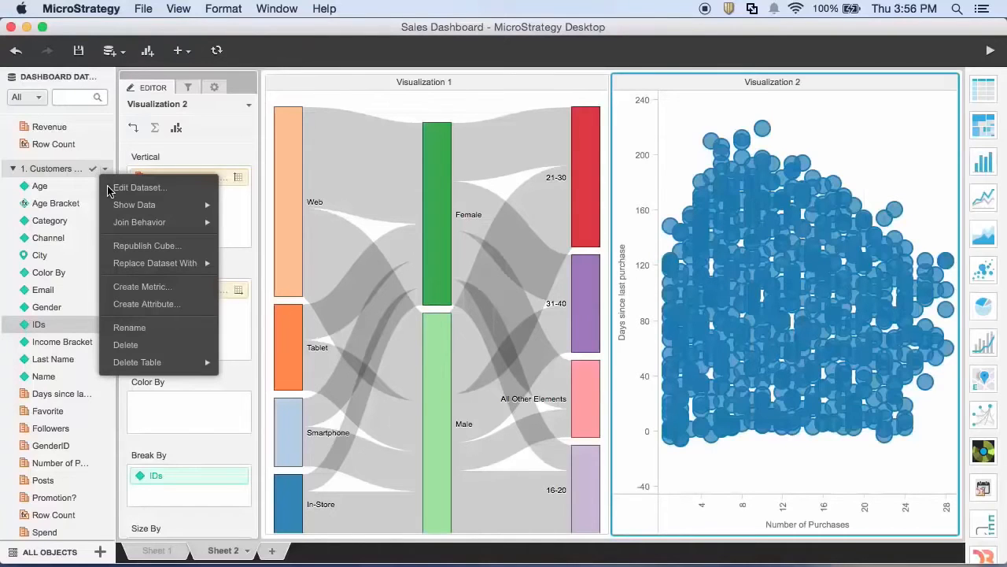
- Create a Cluster metric in the customers dataset using the kMeansClustering.R formula with Exact_k=4, Max_k=10 and Seed=42, and color the scatter plot by it
left_click(119, 288)
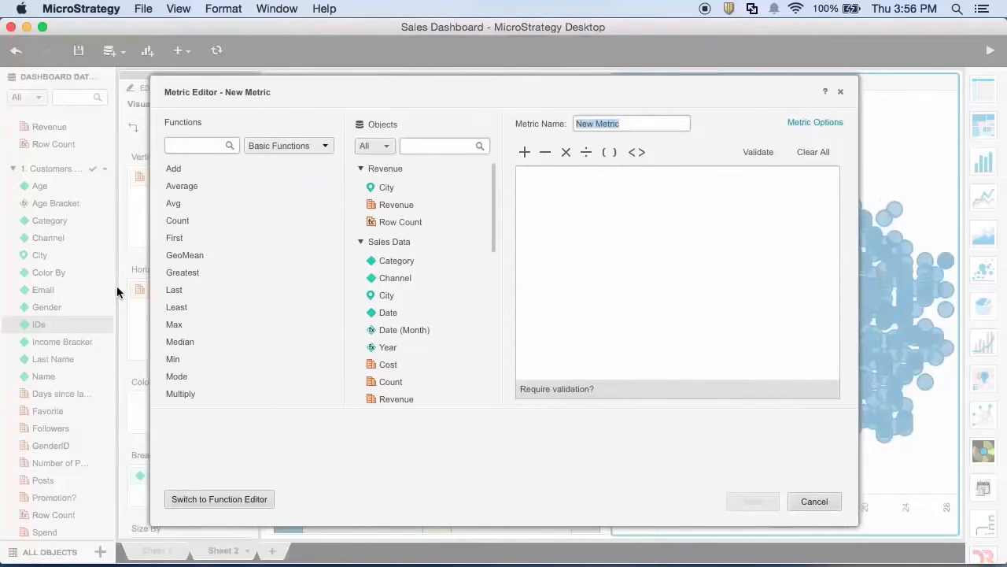
type("Cluste")
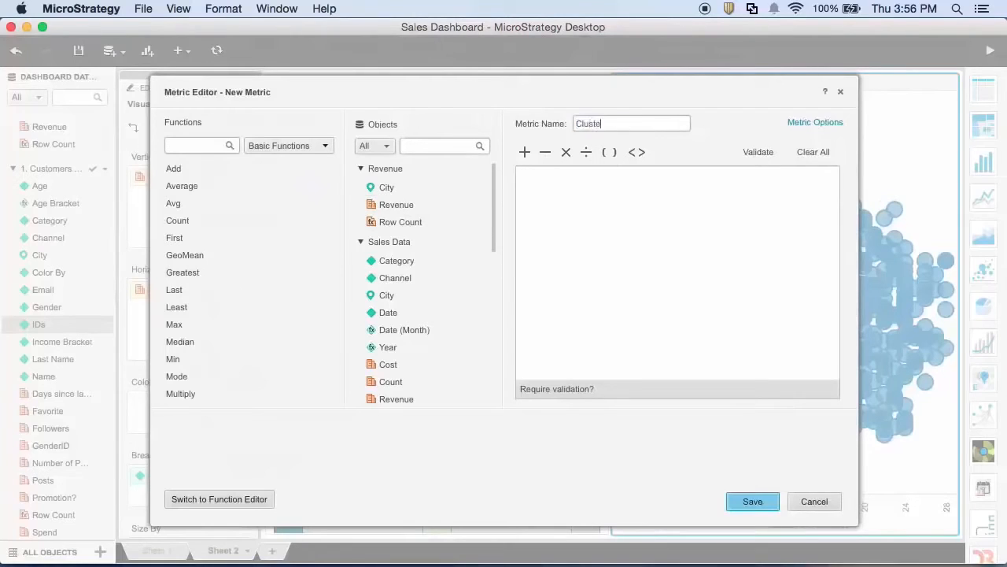
type("r")
left_click(618, 177)
type("RScript<_RScriptFile=\"kMeansClustering.R\", _InputNames=Vars, _Params=\"Exact_k=4, Max_k=10, FileName='', Seed=42\">([Days since last purchase], [Number of Purchases], Spend)")
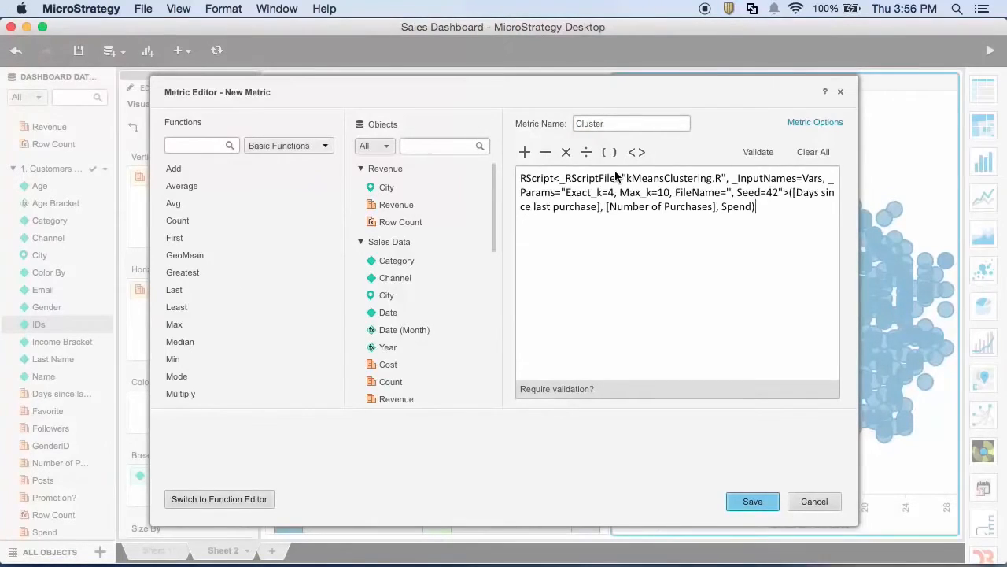
left_click(752, 501)
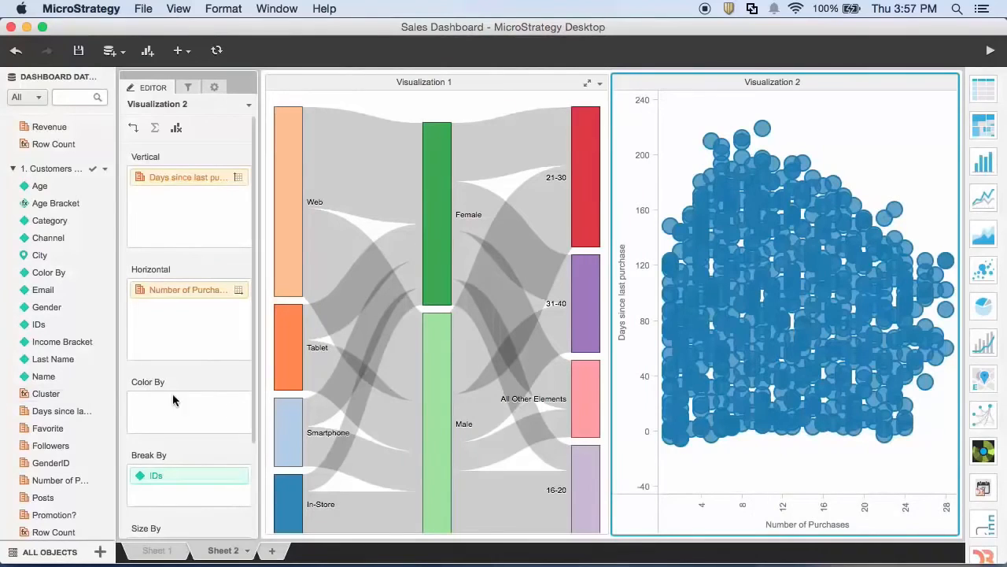
left_click_drag(51, 395, 141, 409)
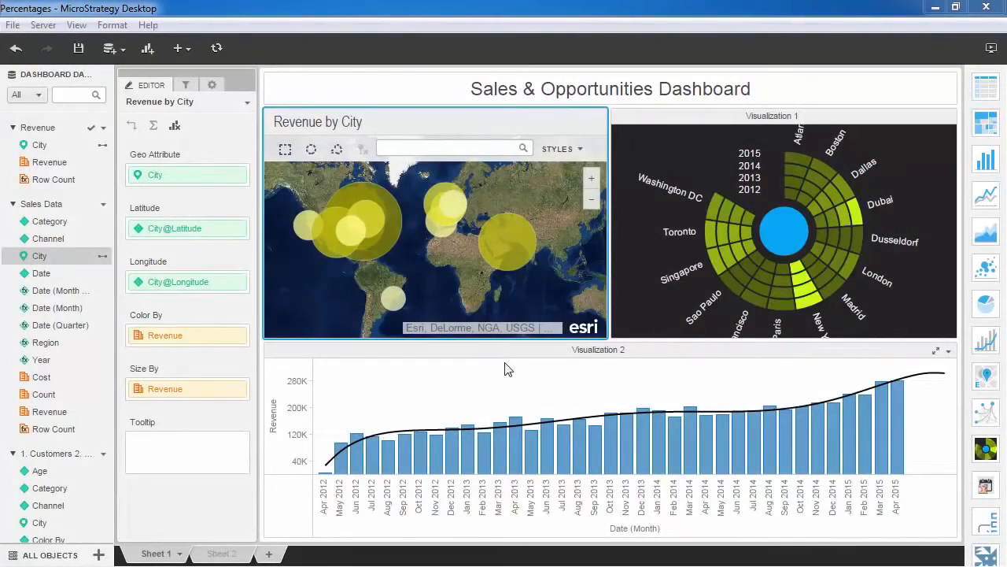
- Exclude the European cities Paris, Madrid, London and Dusseldorf from the Revenue by City map and check the resulting filter condition
left_click(284, 149)
left_click_drag(410, 169, 477, 252)
right_click(449, 185)
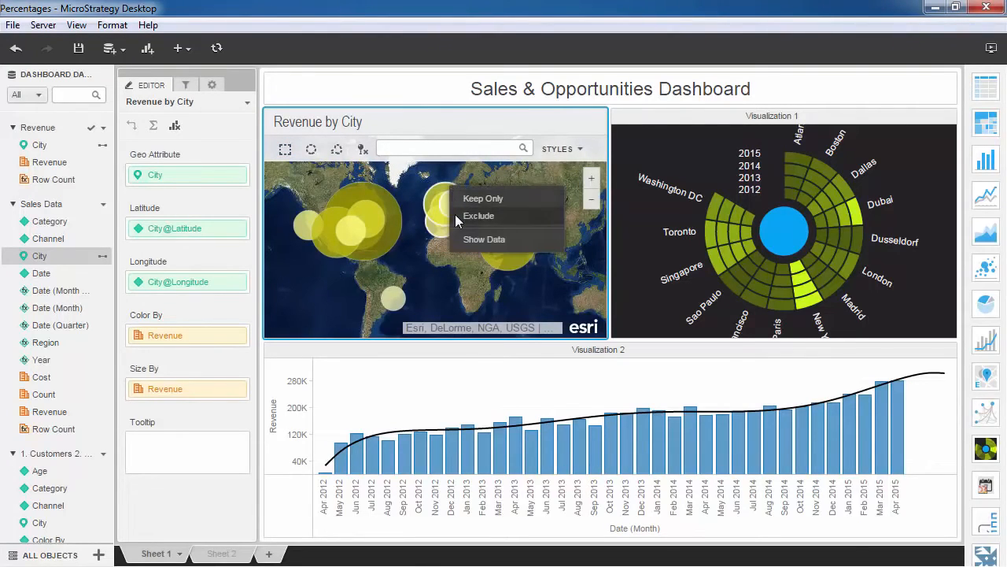
left_click(455, 214)
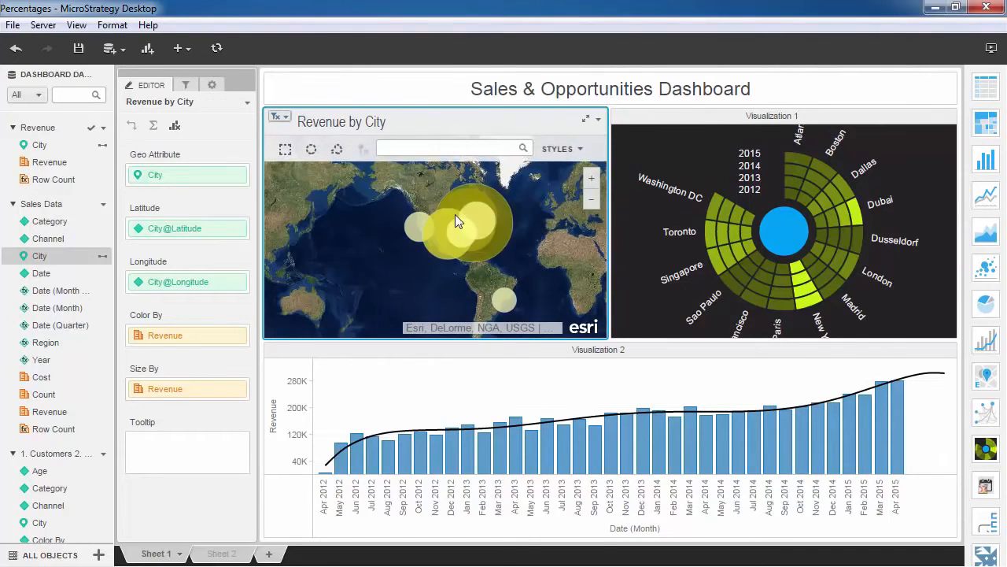
left_click(288, 120)
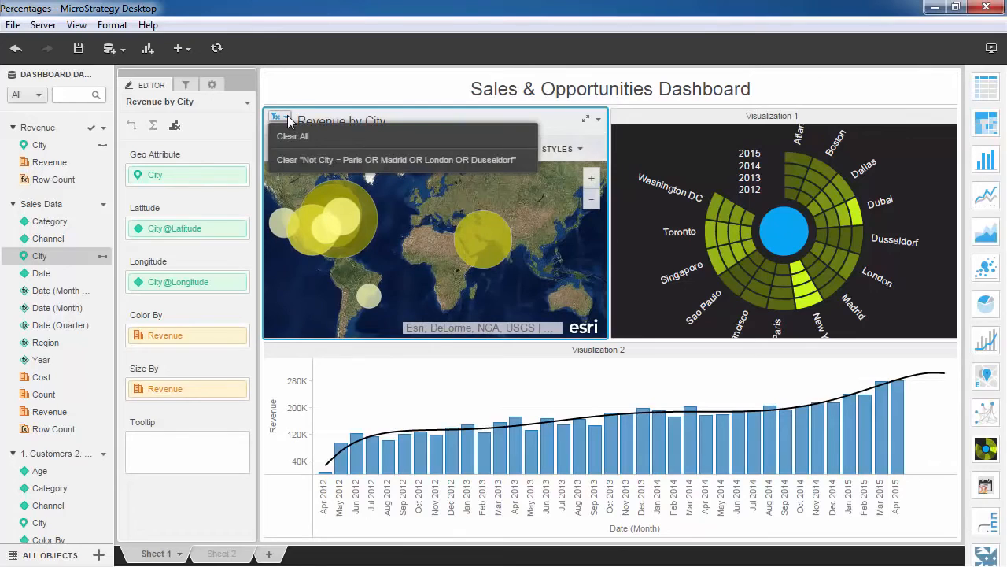
- Add City, Year and Date (Month) filters to Sheet 1 and deselect Boston and Dubai in the City filter
left_click(187, 85)
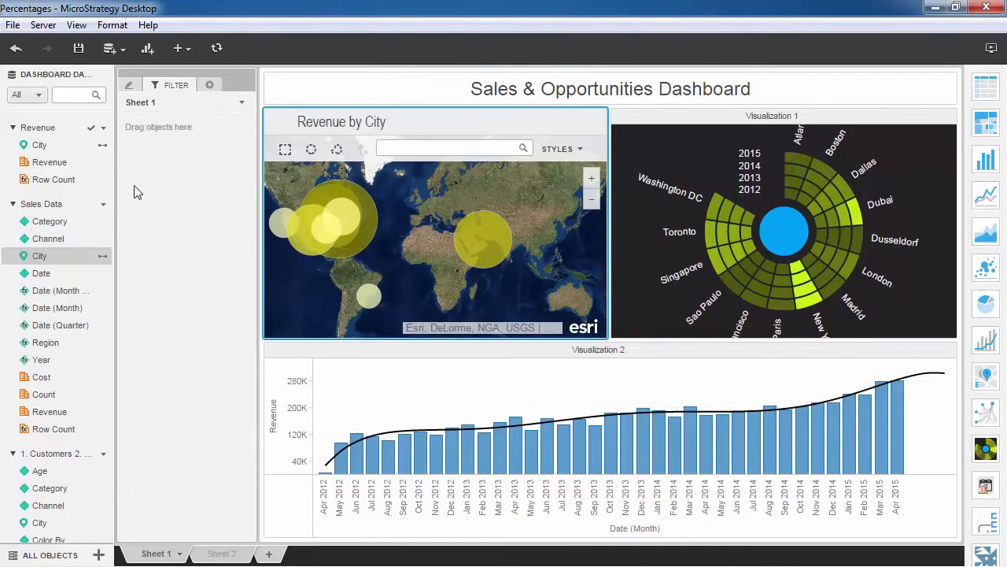
left_click_drag(53, 254, 156, 178)
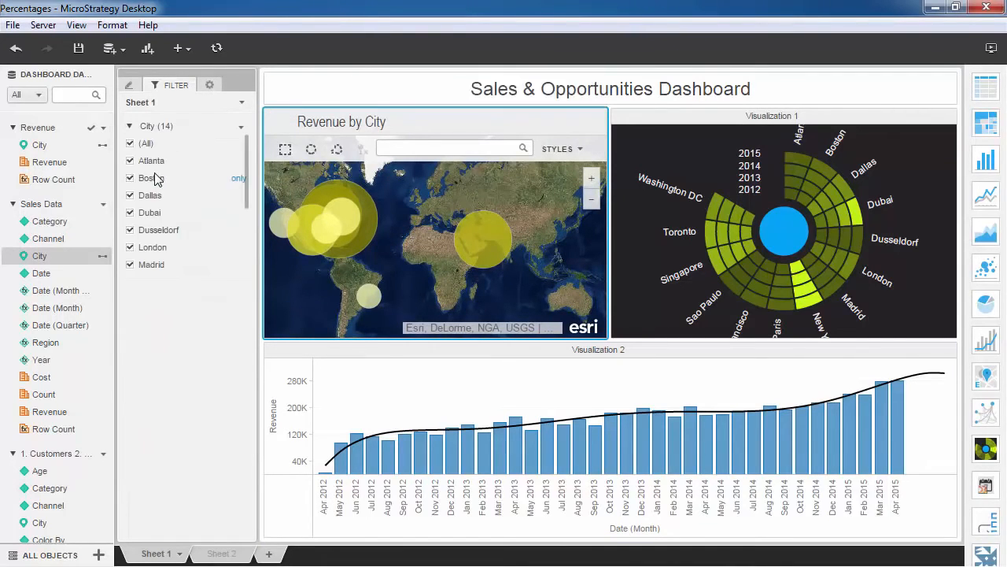
left_click_drag(78, 354, 155, 325)
left_click_drag(78, 310, 137, 412)
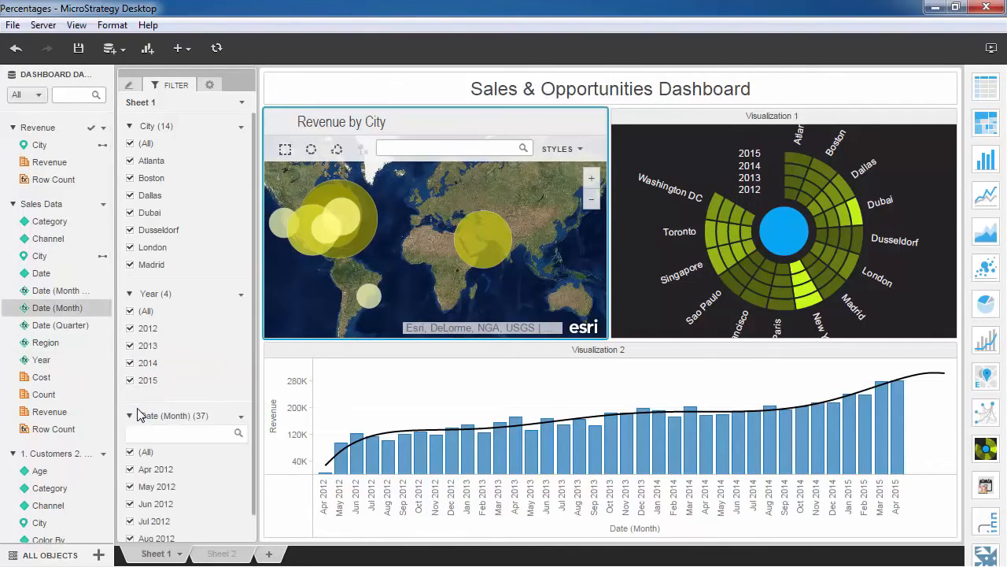
left_click(129, 179)
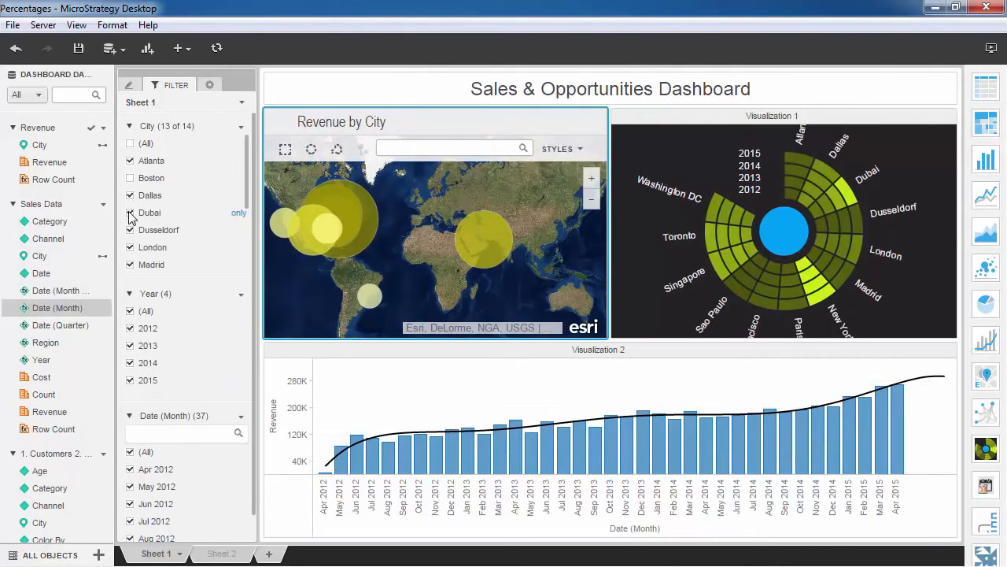
left_click(130, 213)
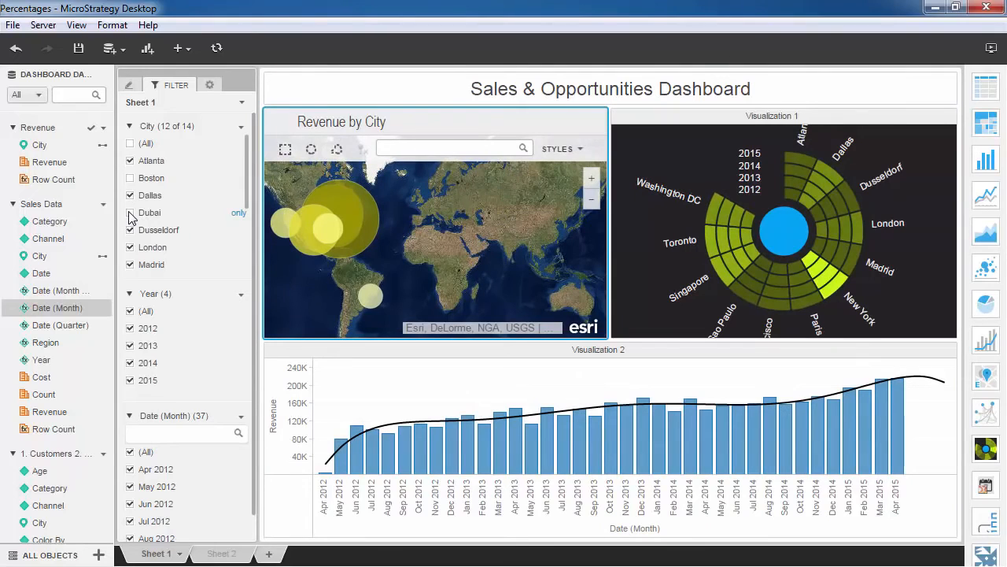
- Make the sheet's filters target all filters below them and deselect 2012 and 2013 in the Year filter
left_click(242, 103)
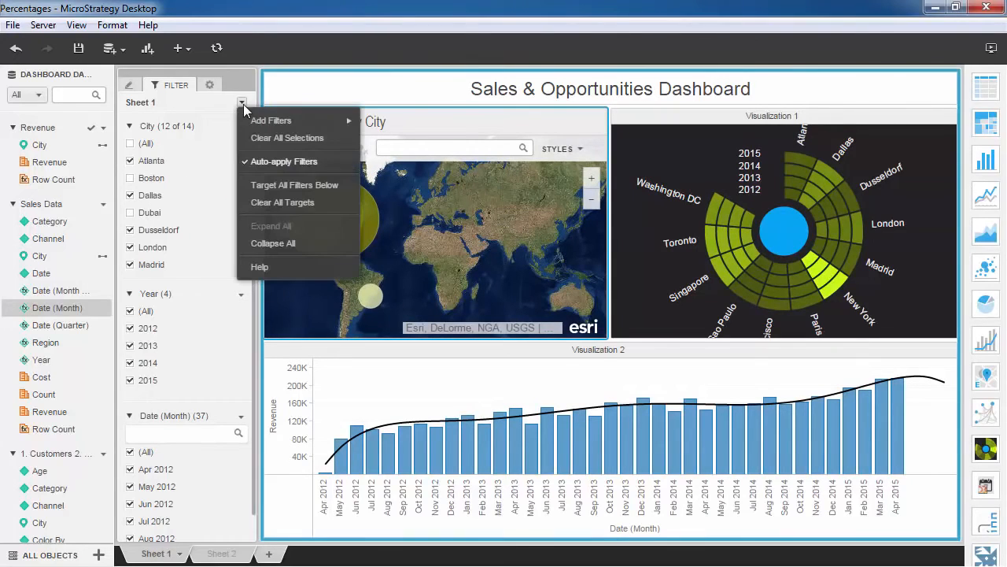
left_click(245, 186)
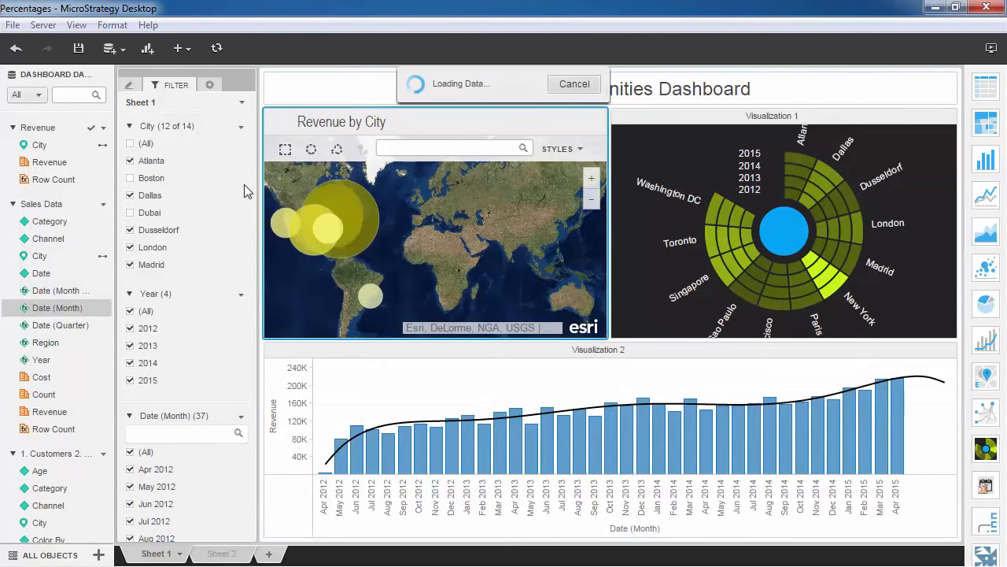
left_click(132, 329)
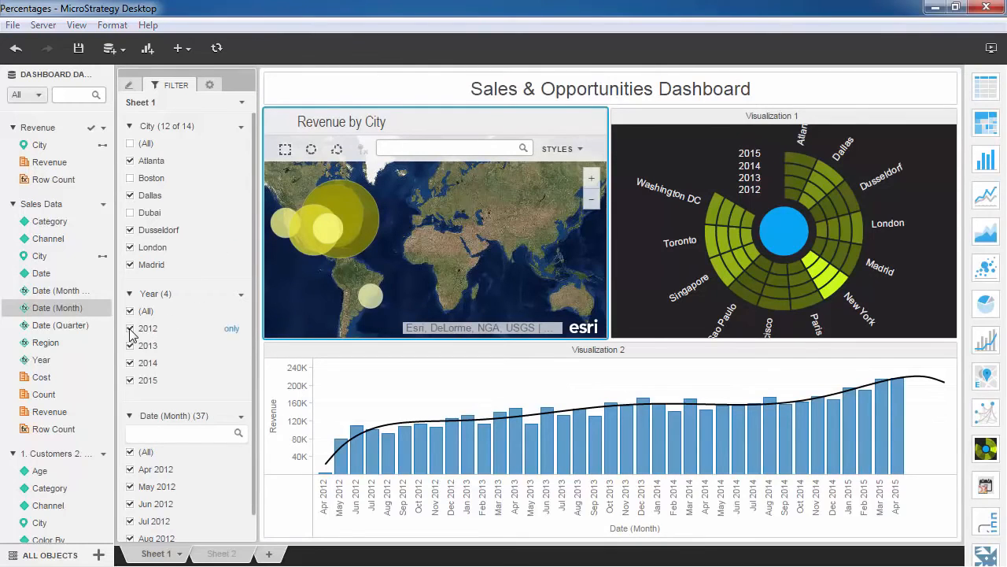
mouse_move(245, 467)
left_mouse_down()
mouse_move(248, 513)
mouse_move(249, 456)
left_mouse_up()
left_click(130, 346)
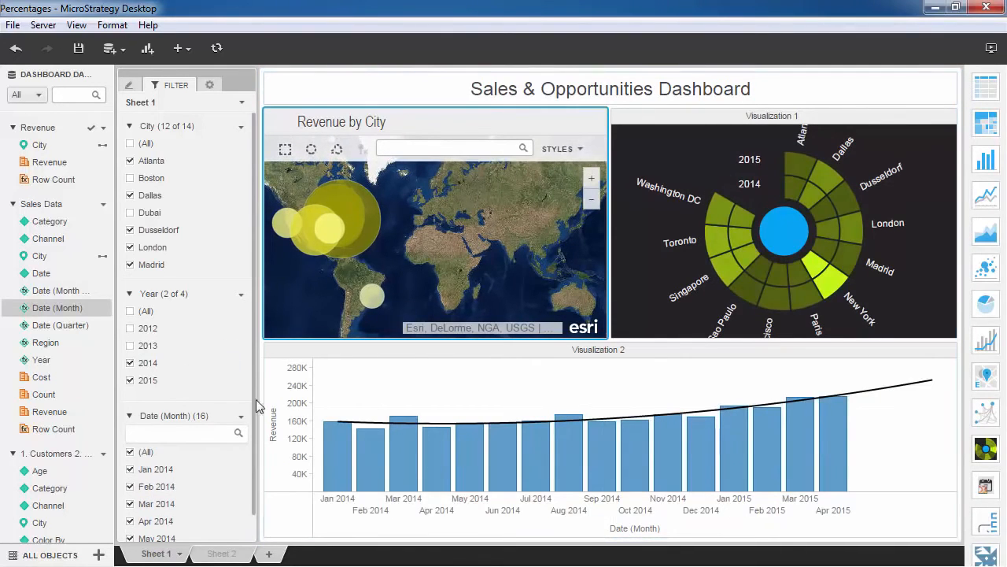
- Drill from Date (Month) to Channel in the revenue bar chart
right_click(632, 532)
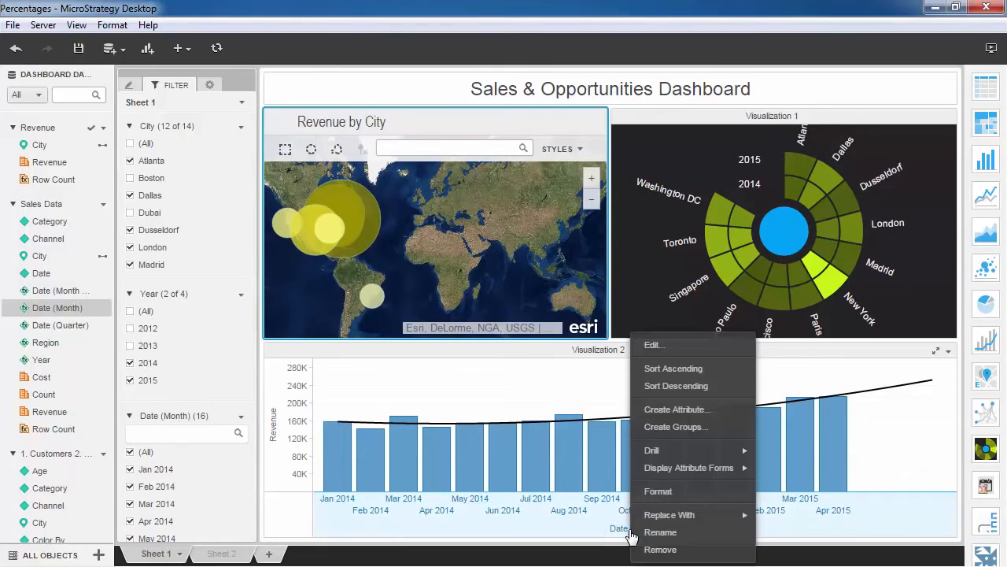
mouse_move(682, 445)
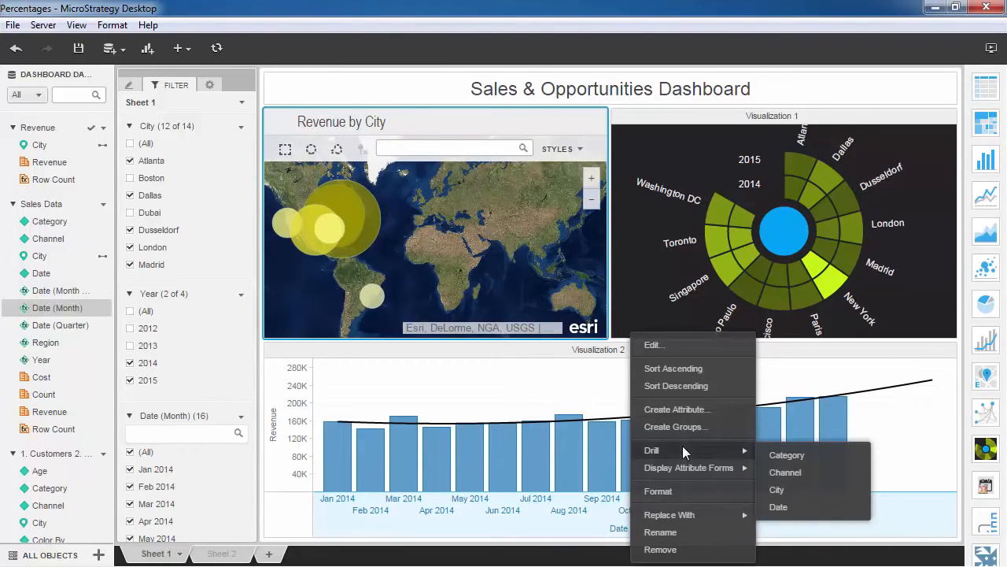
left_click(761, 470)
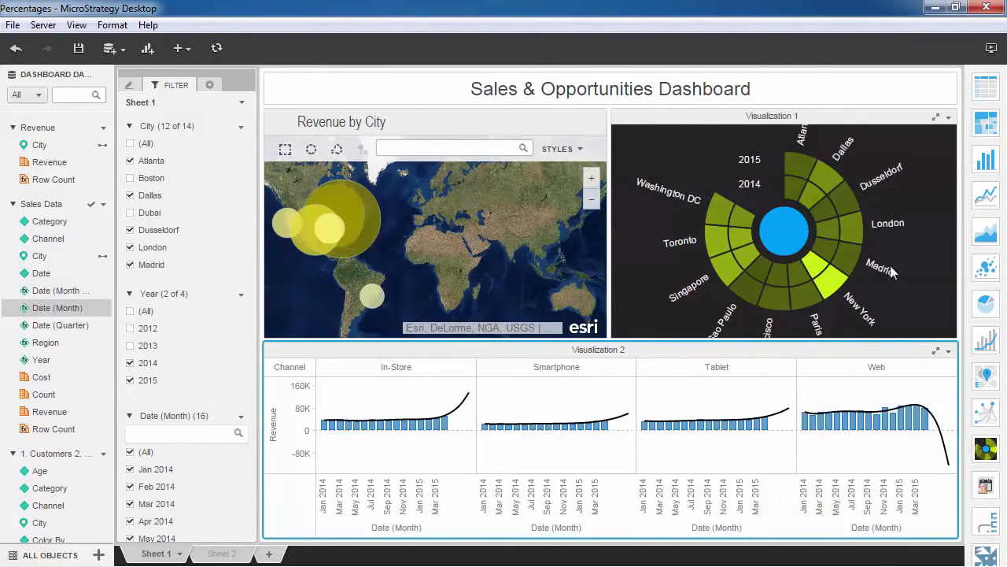
- Convert Visualization 2 to a heat map grouped by Date (Month of Year) and keep only the In-Store and Smartphone channels
left_click(984, 125)
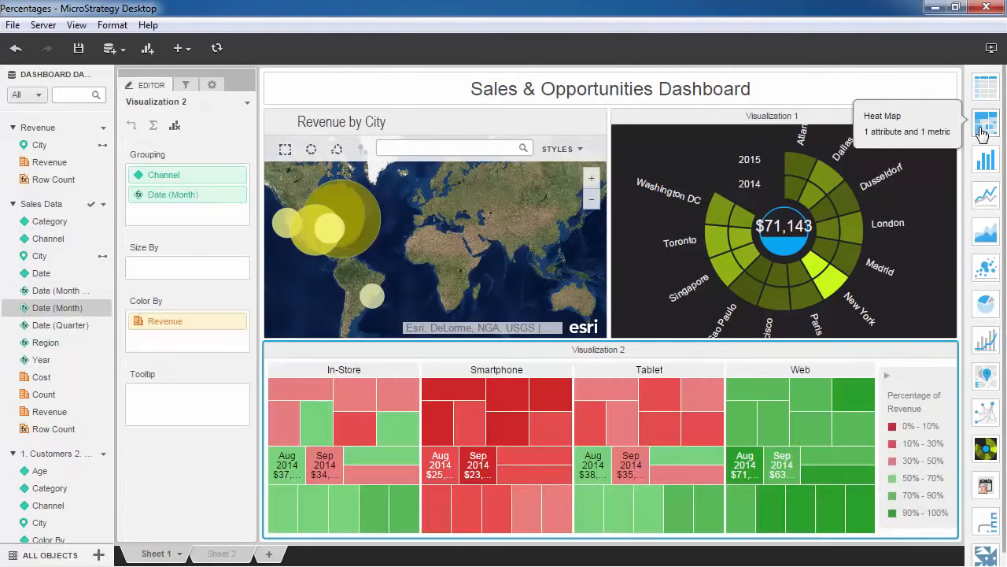
left_click_drag(59, 291, 167, 201)
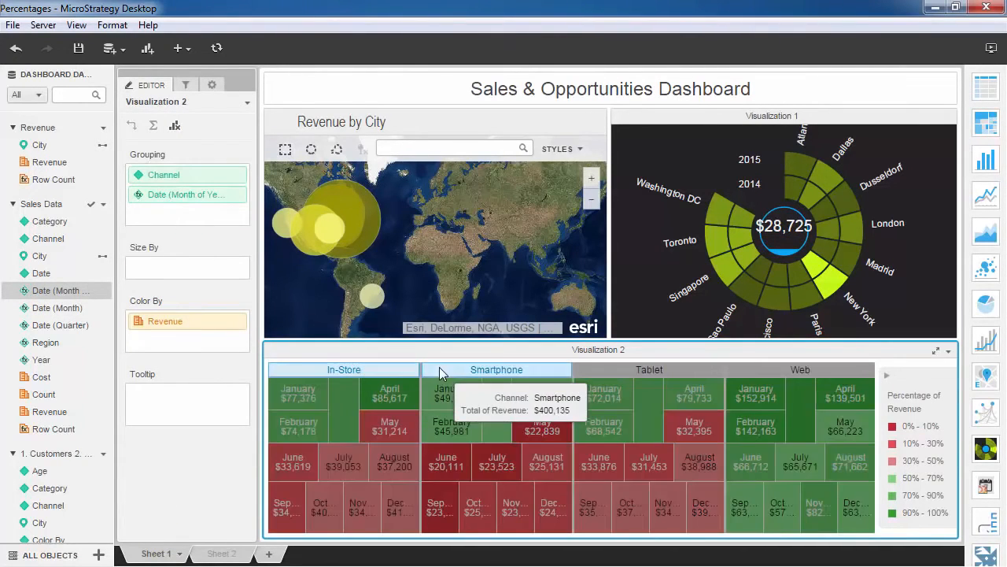
right_click(539, 370)
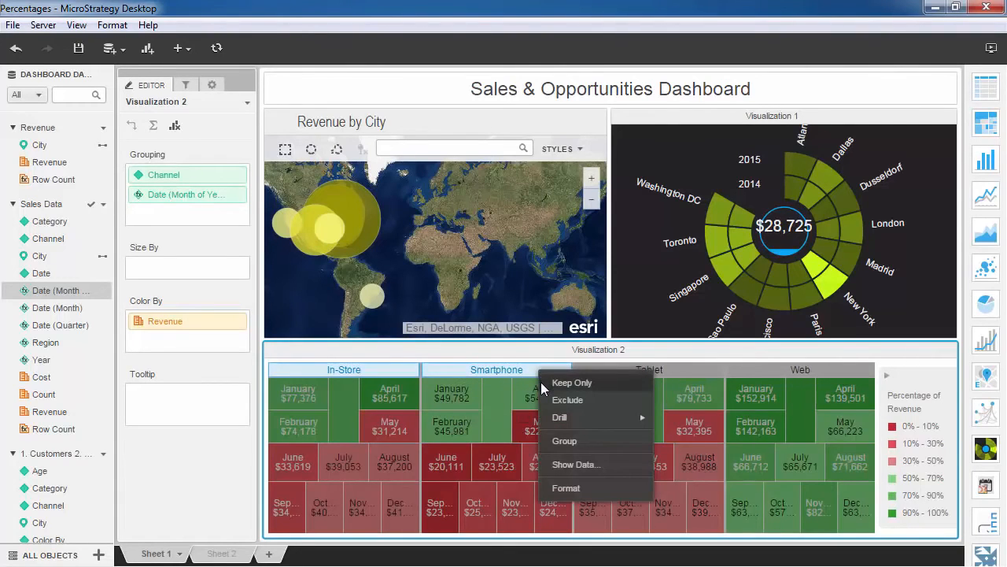
left_click(541, 382)
- Show the data behind the heat map and sort its rows by Revenue in descending order
left_click(948, 353)
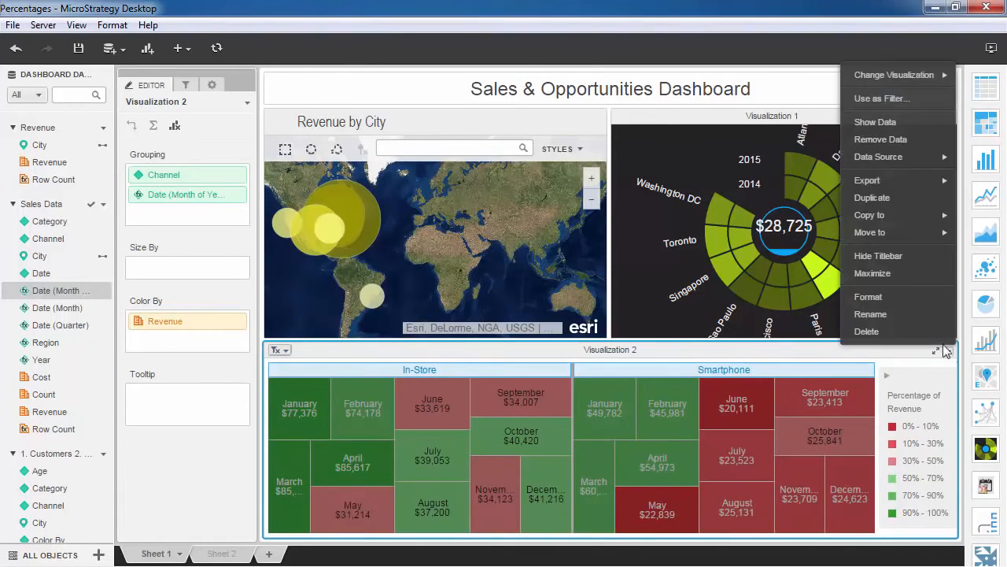
left_click(889, 122)
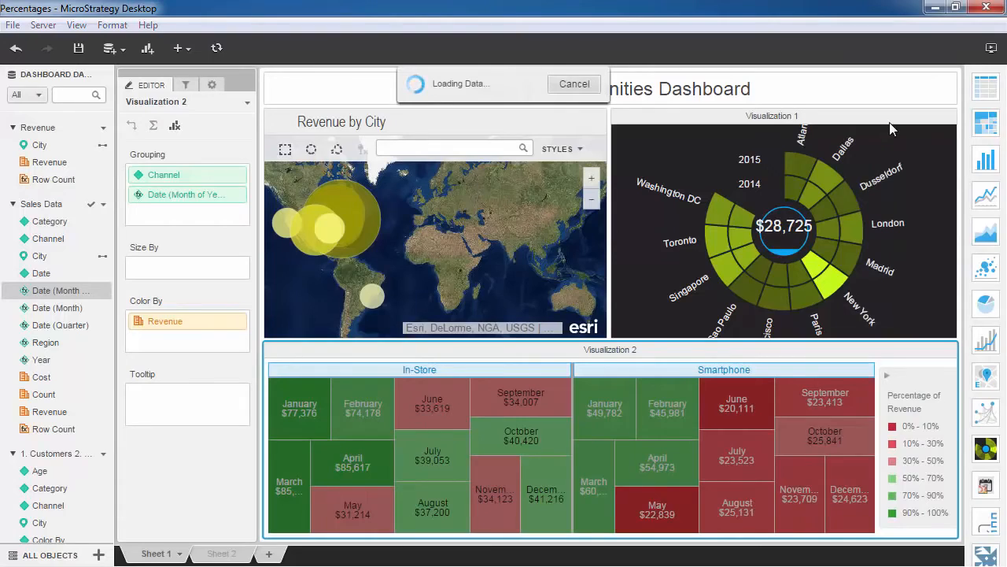
scroll(507, 212, "down", 3)
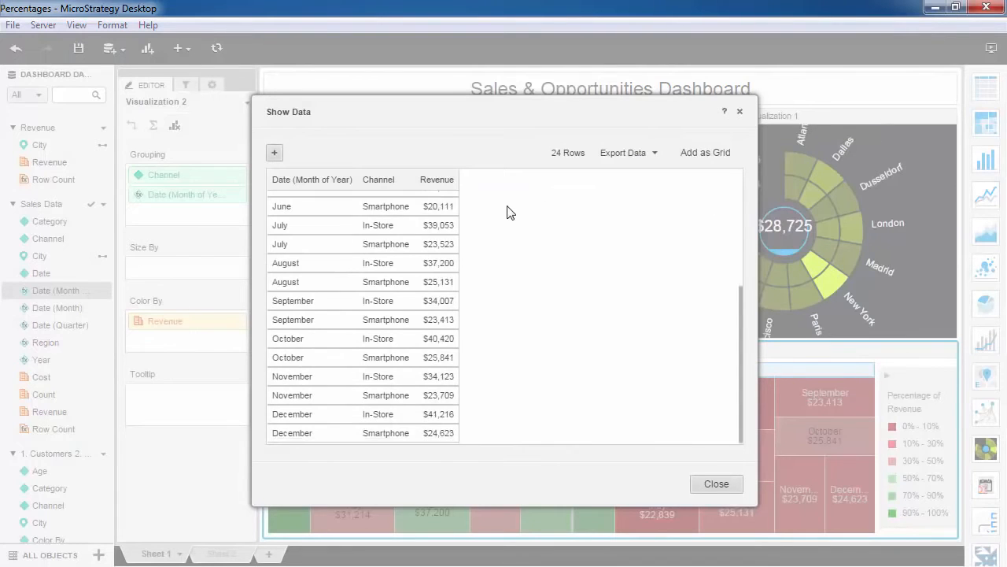
scroll(504, 236, "up", 3)
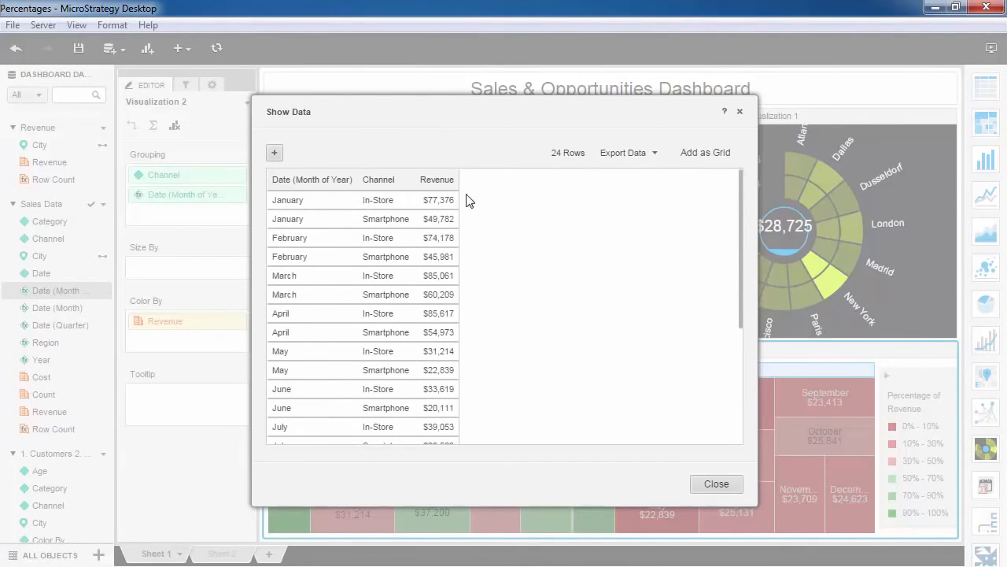
left_click(450, 180)
left_click(456, 217)
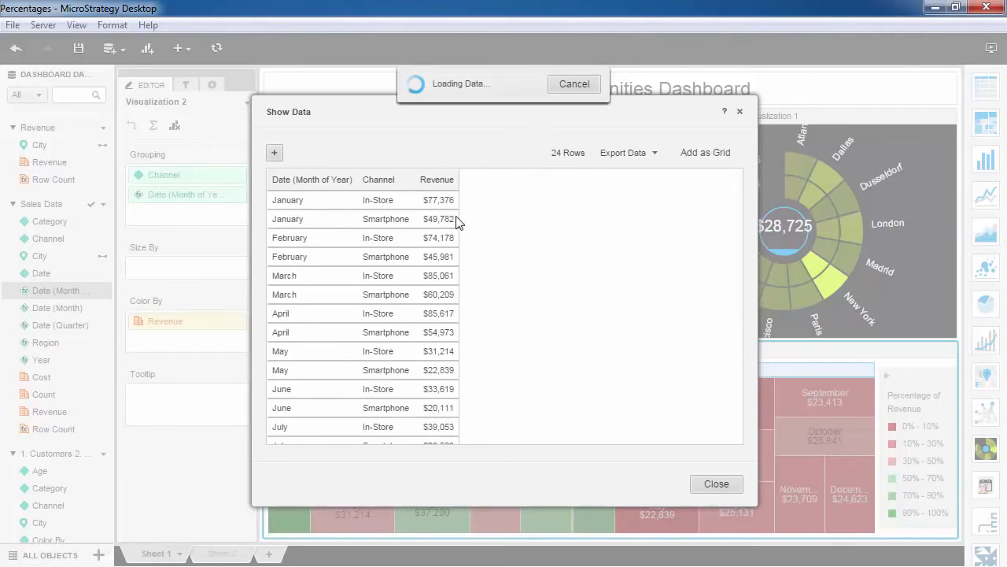
- Add the Cost metric to the displayed heat map data and close the data view
left_click(274, 154)
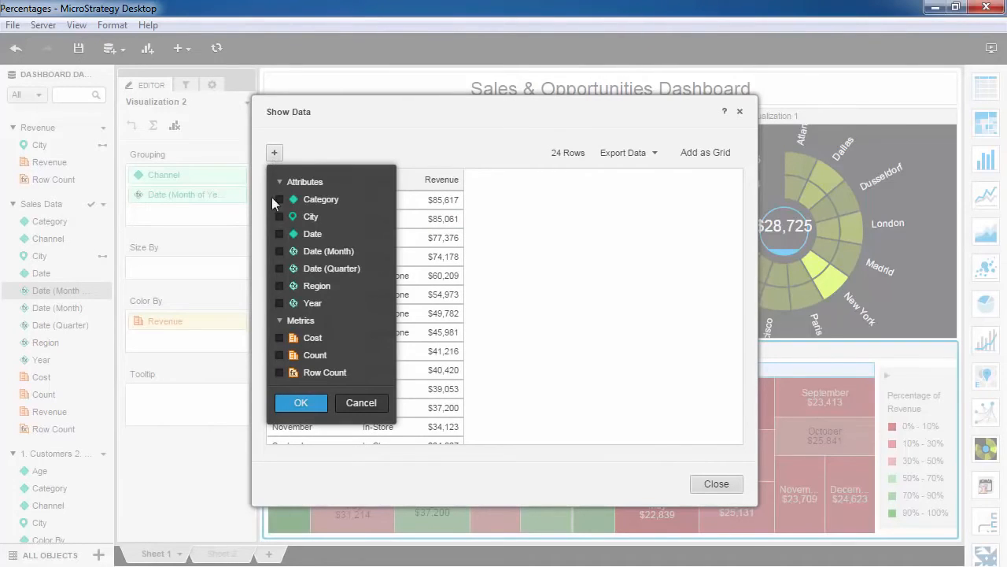
left_click(280, 338)
left_click(304, 402)
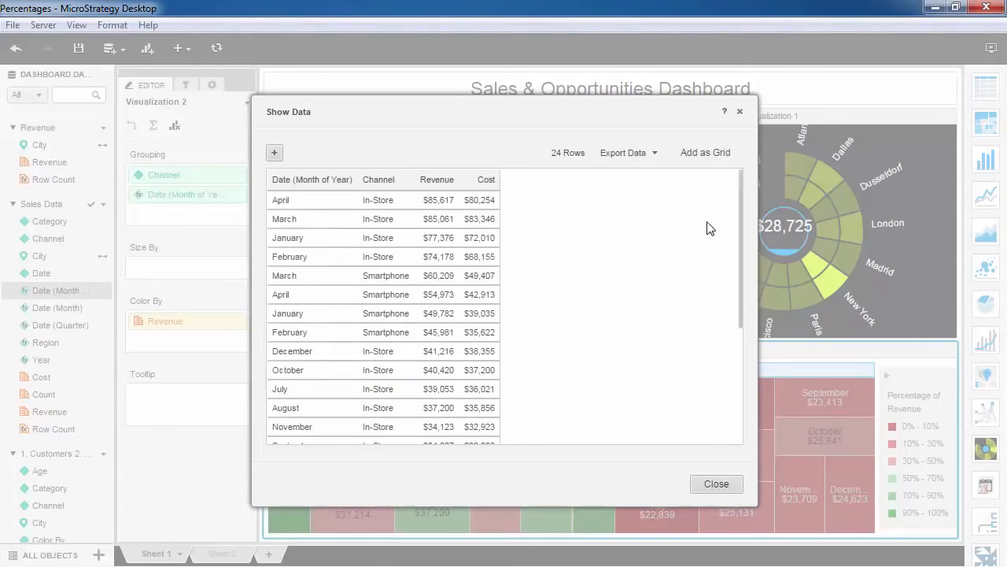
left_click(708, 482)
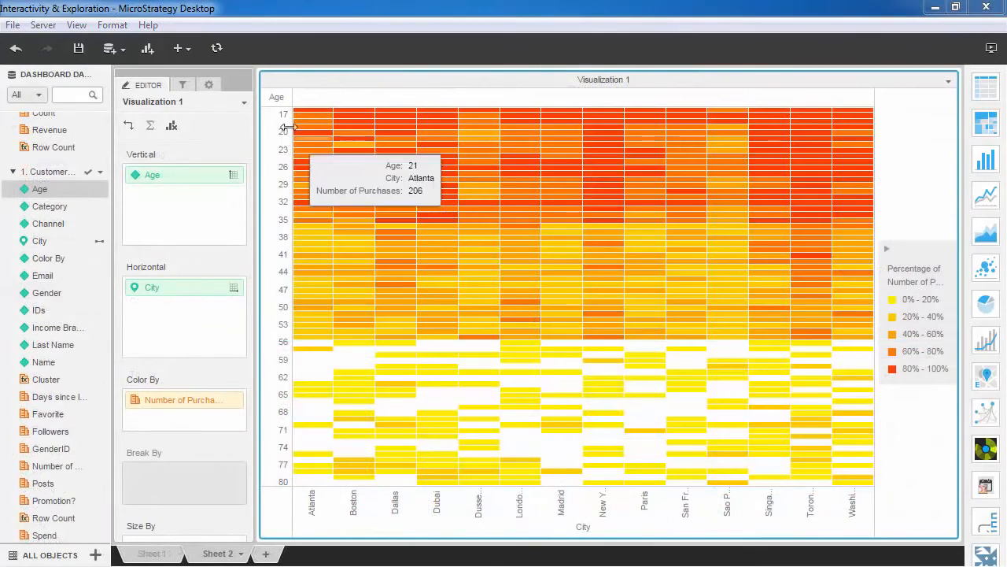
- Start an Age grouping attribute named Age Bracket and define a 16-20 group containing ages 16 to 20
right_click(279, 98)
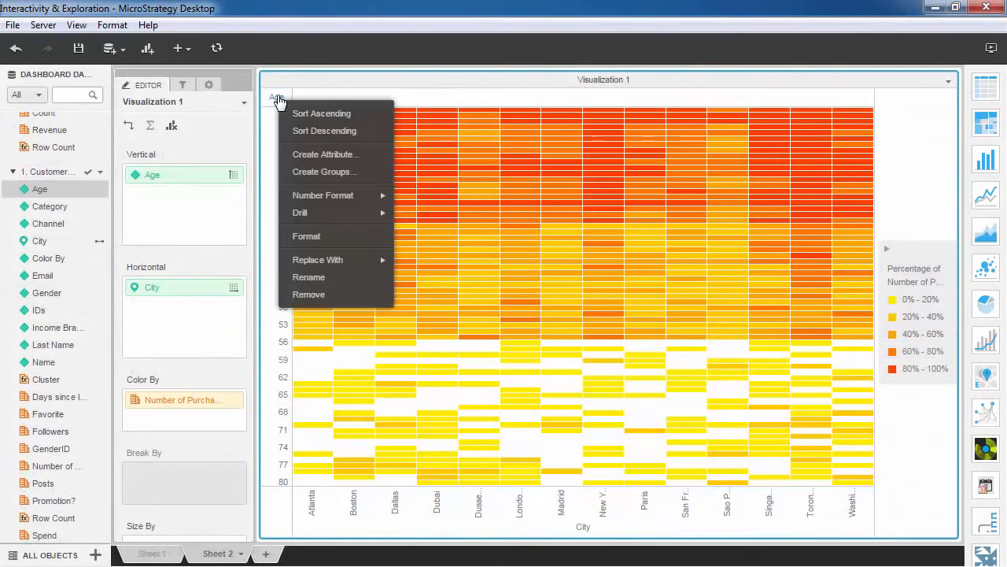
left_click(292, 171)
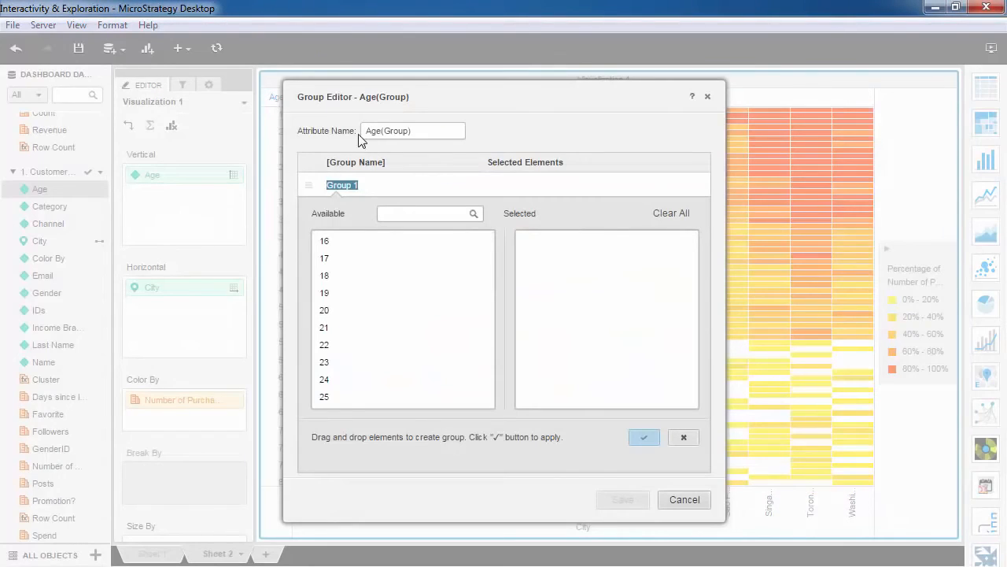
double_click(394, 131)
type("16-20")
left_click(364, 240)
left_click(362, 310, "shift")
left_click_drag(362, 311, 577, 291)
left_click(643, 437)
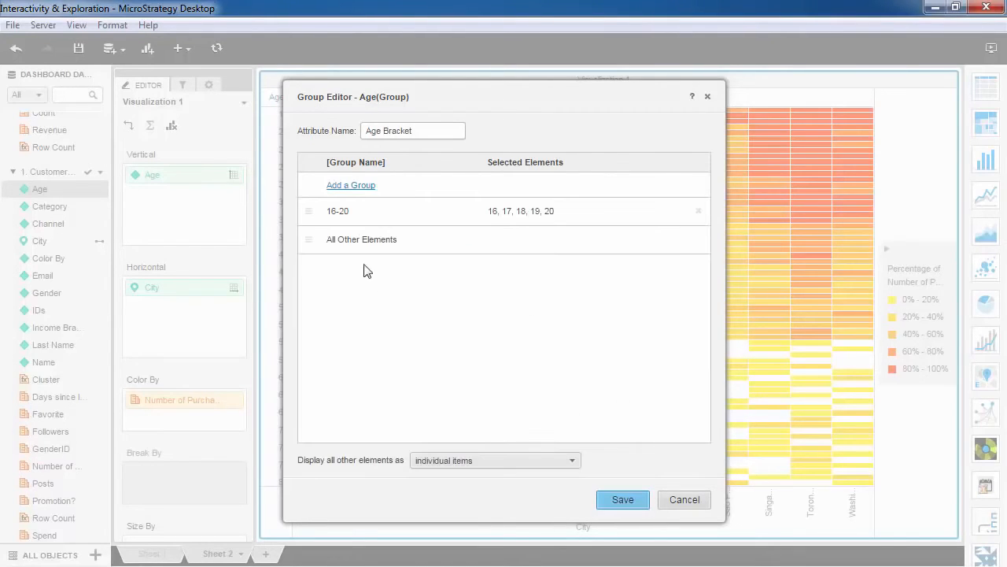
- Add a 21-30 group to the Age Bracket attribute containing ages 21 to 30
left_click(348, 187)
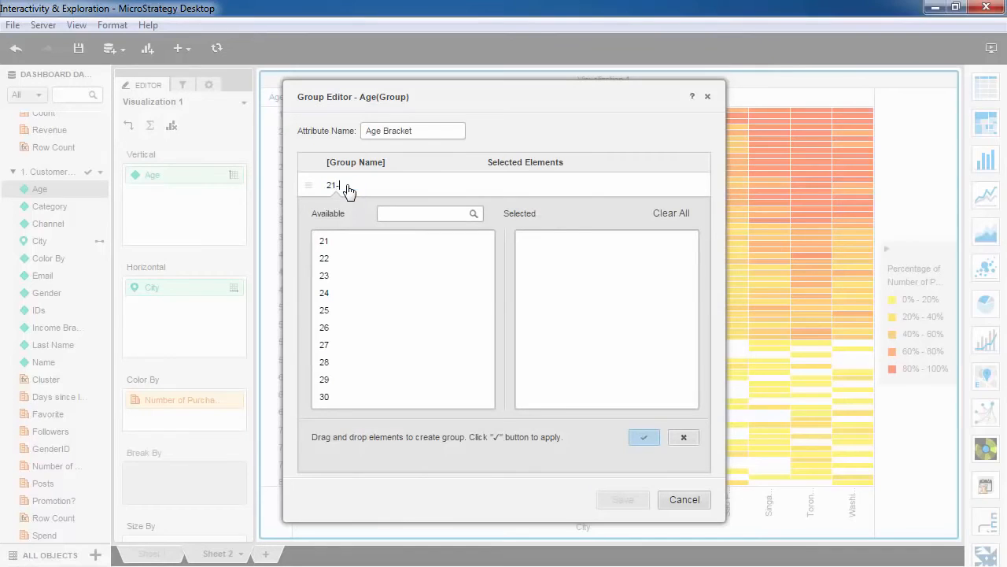
left_click(349, 243)
left_click(351, 396, "shift")
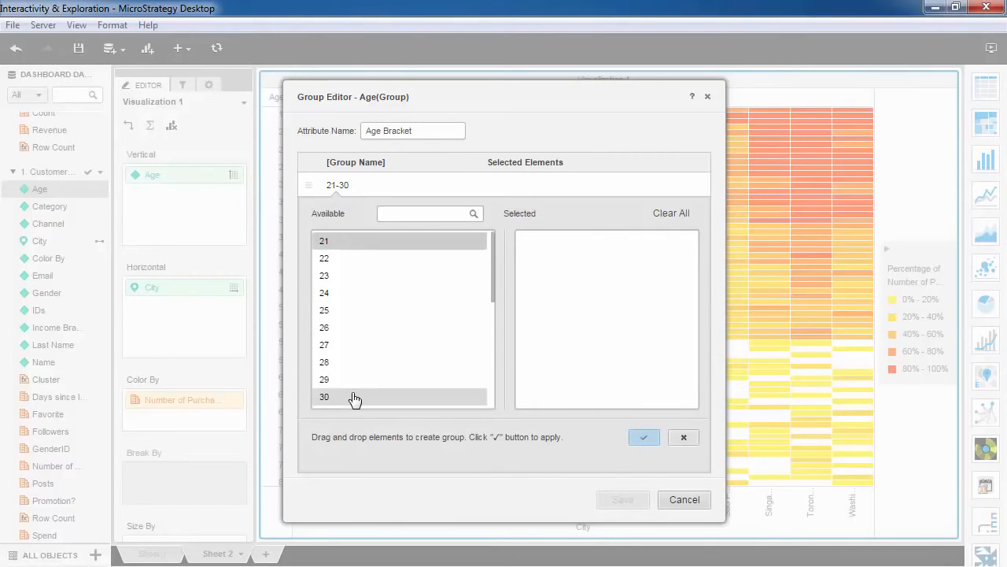
left_click_drag(353, 385, 571, 351)
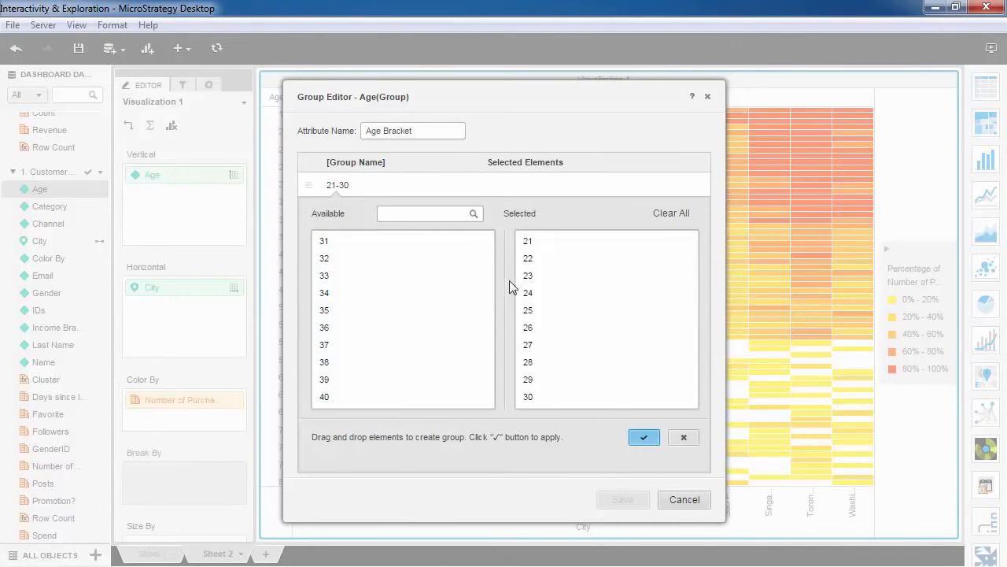
left_click(644, 437)
- Add a 31-40 group to the Age Bracket attribute containing ages 31 to 40
left_click(365, 187)
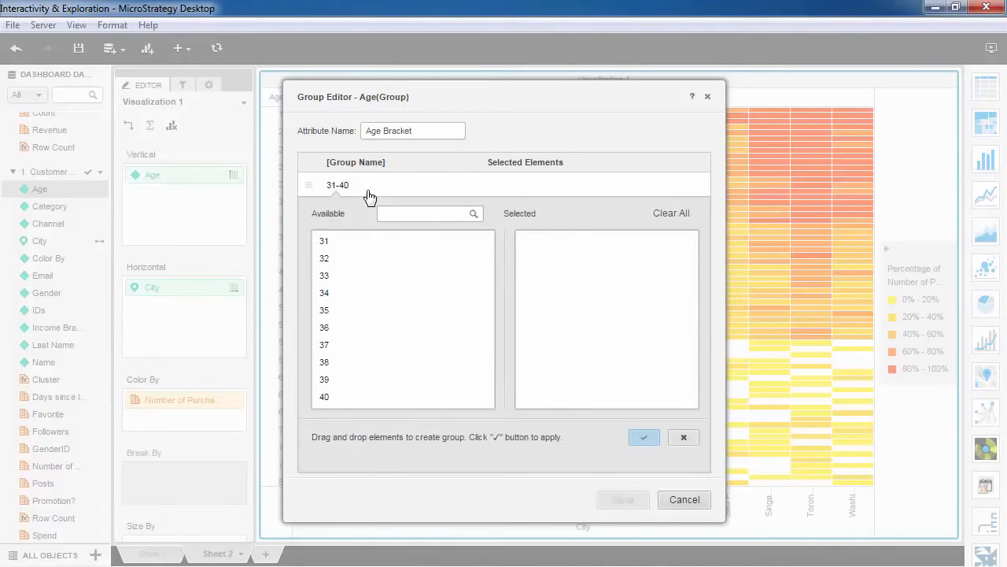
left_click(371, 241)
left_click(377, 400, "shift")
left_click_drag(376, 401, 547, 351)
left_click(644, 437)
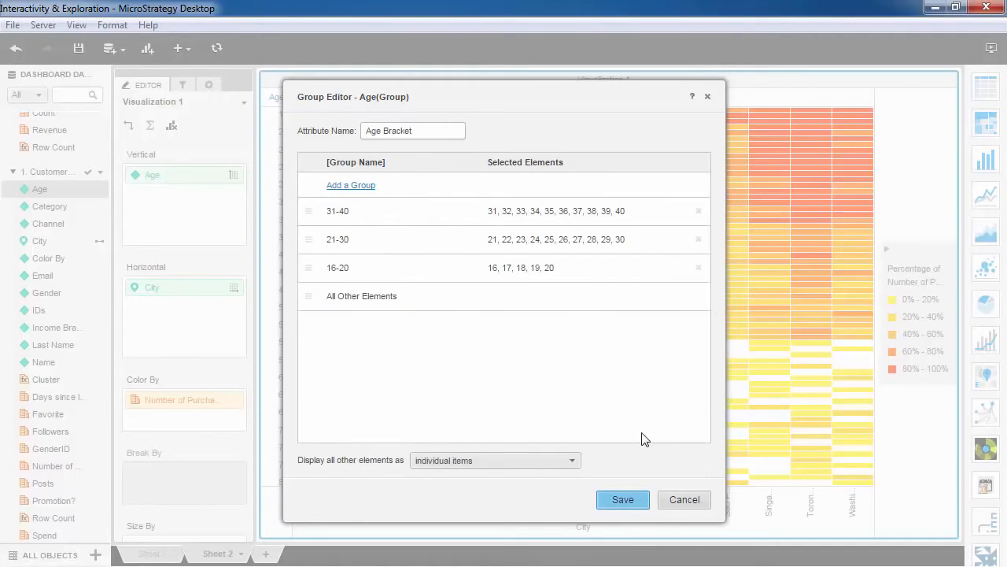
- Display all other ages as a consolidated group and save the Age Bracket attribute
left_click(474, 459)
left_click(475, 503)
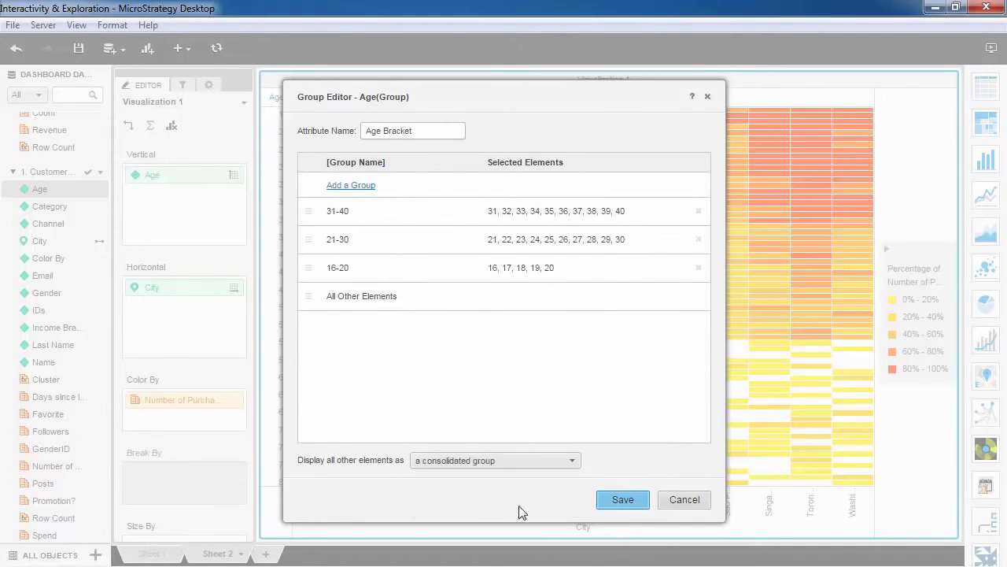
left_click(622, 500)
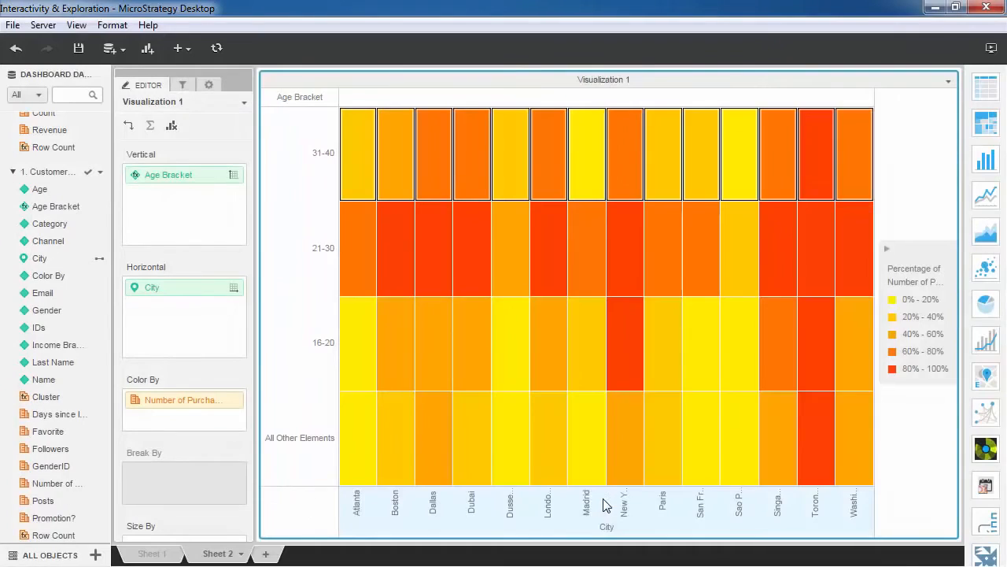
- Insert a second visualization of Number of Purchases by Days since last purchase, using Gender and Age Bracket for color and City as break-by
left_click(151, 50)
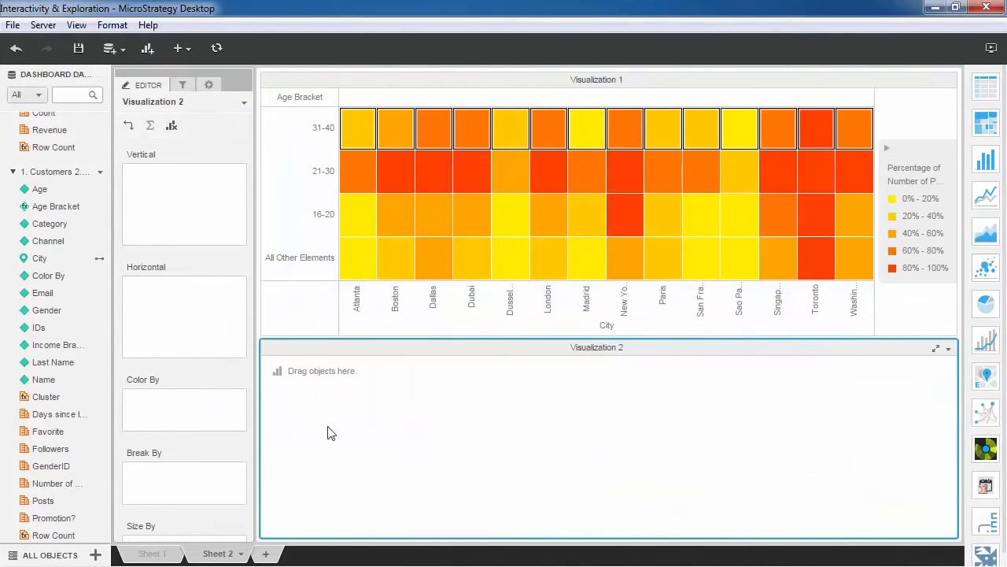
left_click_drag(65, 482, 157, 221)
left_click_drag(69, 408, 142, 323)
left_click_drag(67, 310, 154, 406)
left_click_drag(56, 207, 128, 411)
left_click_drag(40, 258, 138, 499)
mouse_move(768, 379)
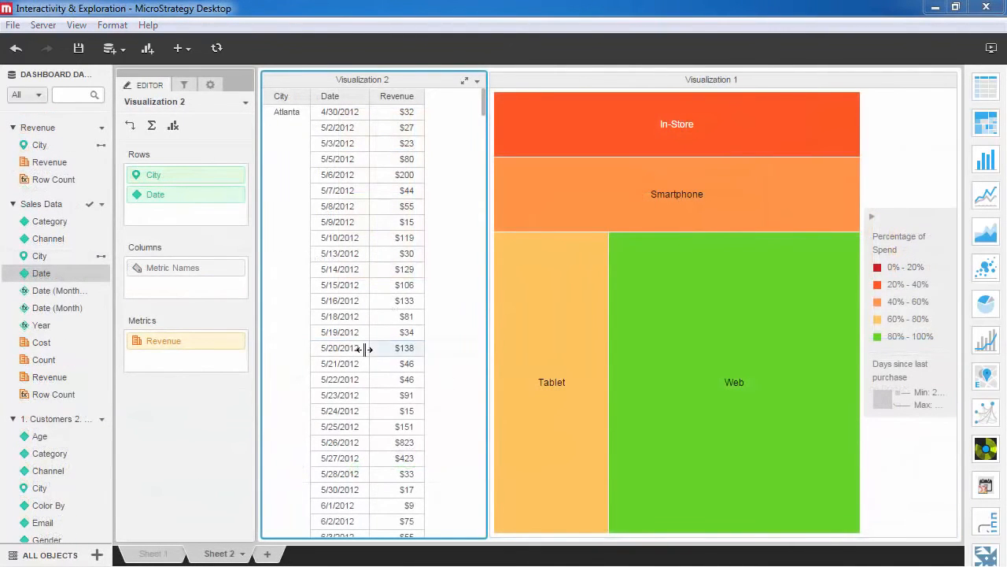
- Create a Quarter time attribute from Date and replace Date with it in the rows of Visualization 2
right_click(91, 277)
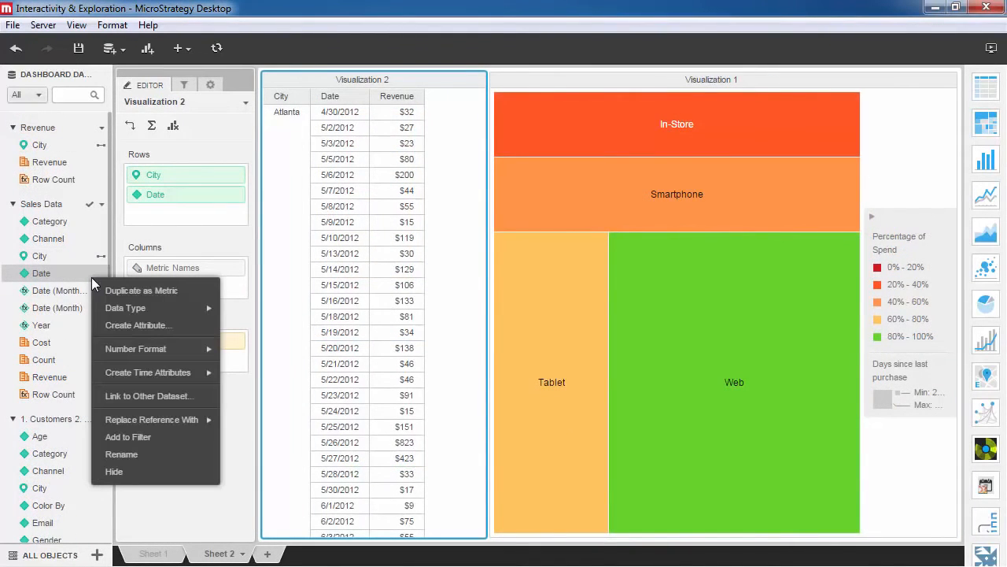
mouse_move(104, 371)
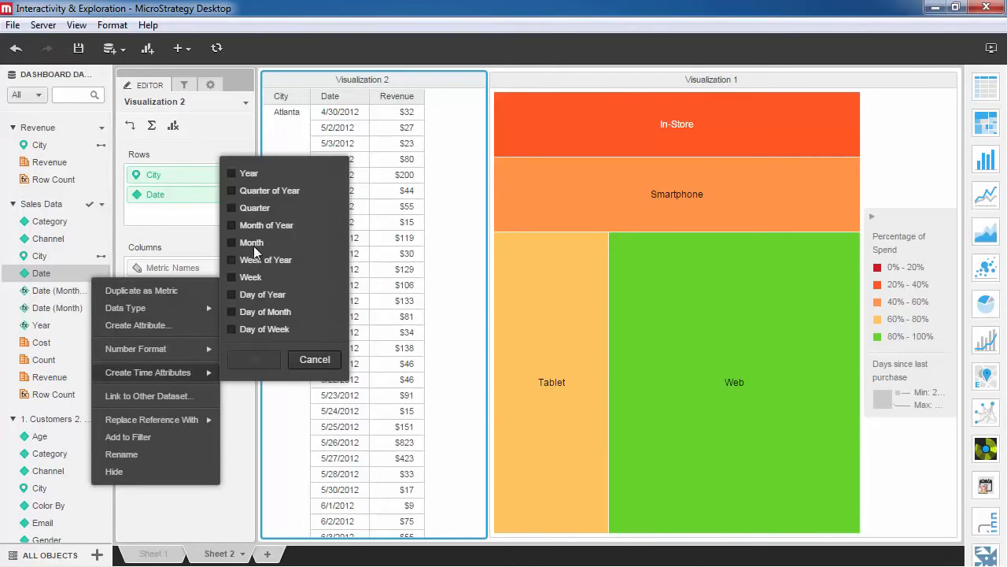
left_click(250, 207)
left_click(260, 362)
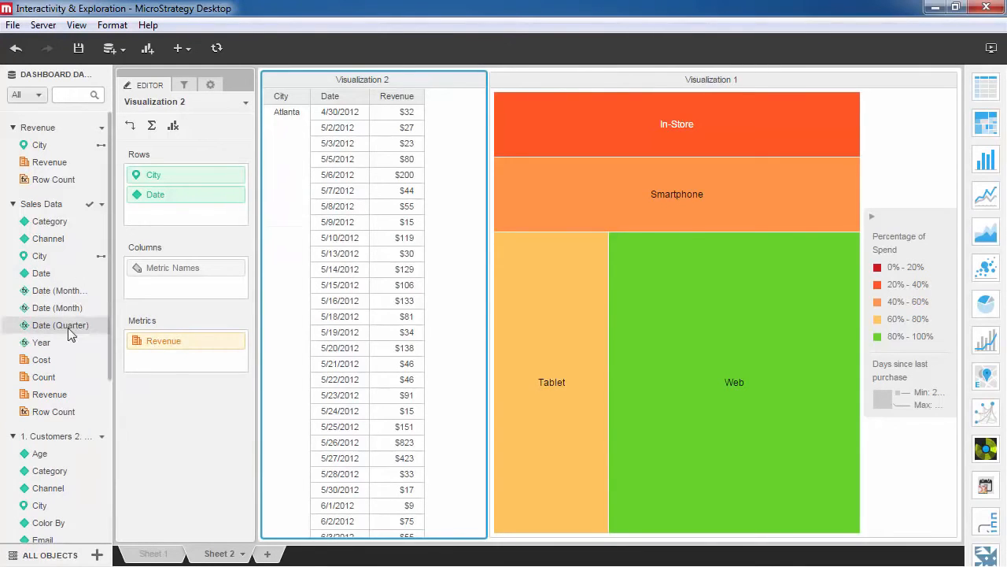
left_click_drag(64, 326, 162, 202)
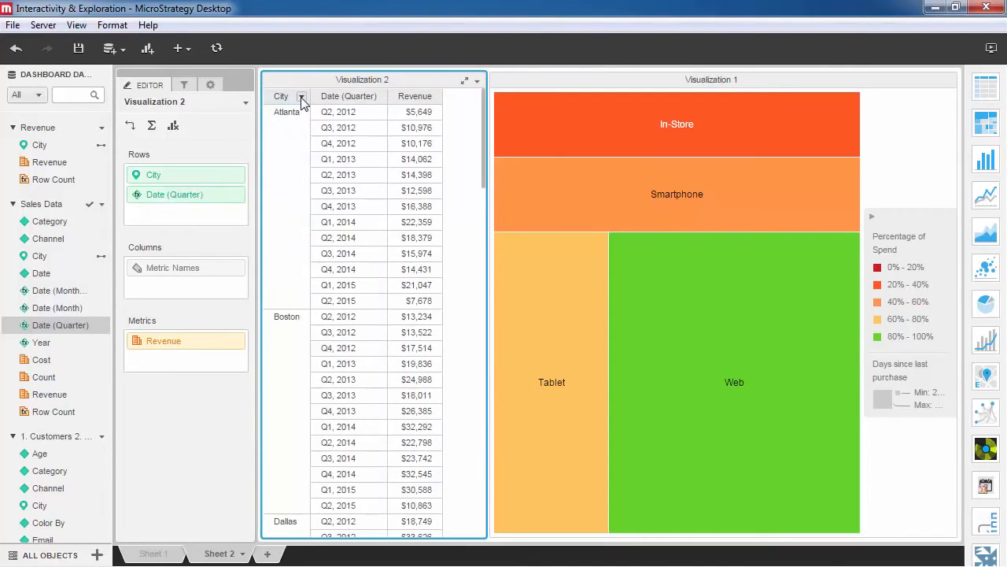
- Start a grouping attribute on City for Visualization 2 and name it Region
right_click(235, 181)
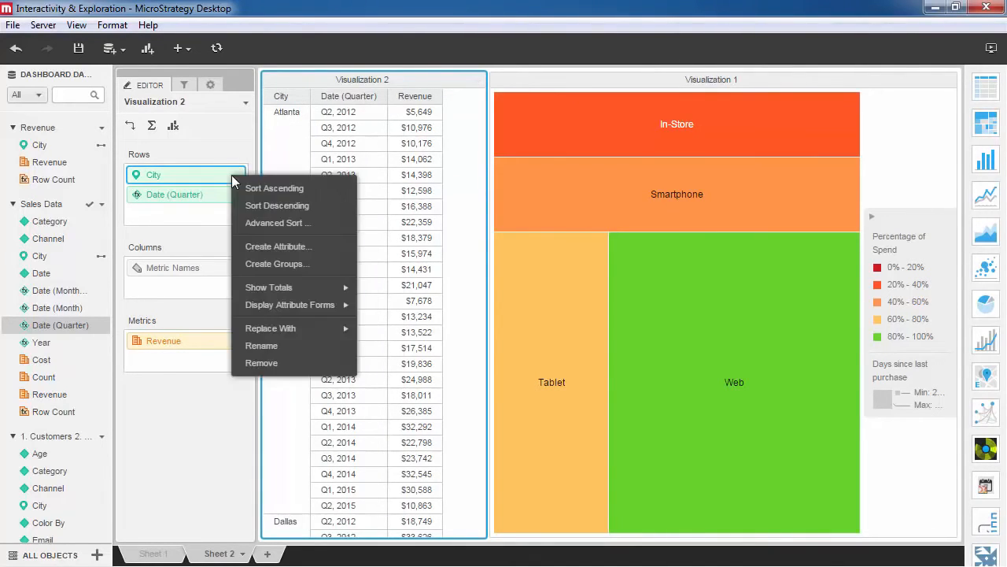
left_click(256, 260)
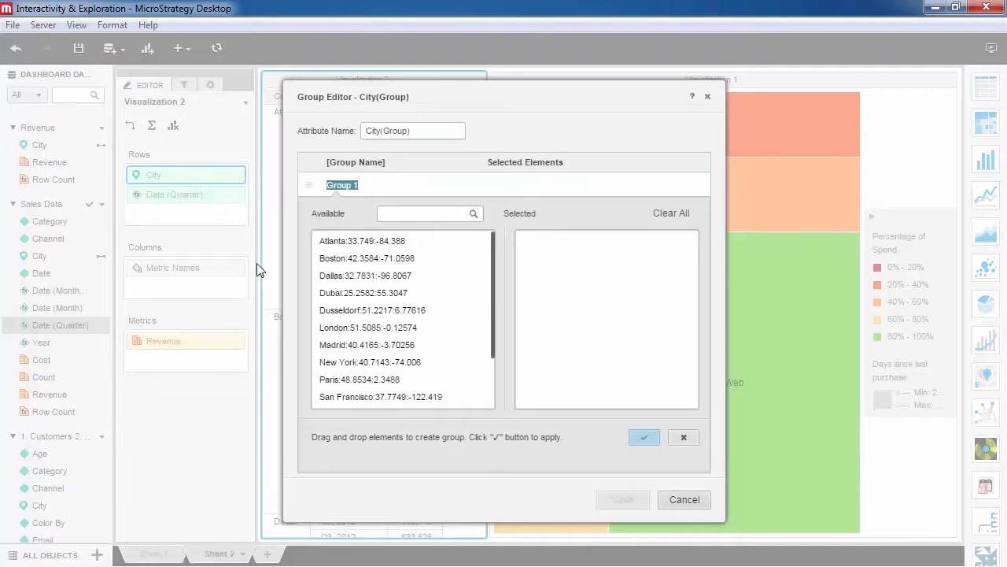
left_click(416, 132)
type("Regio")
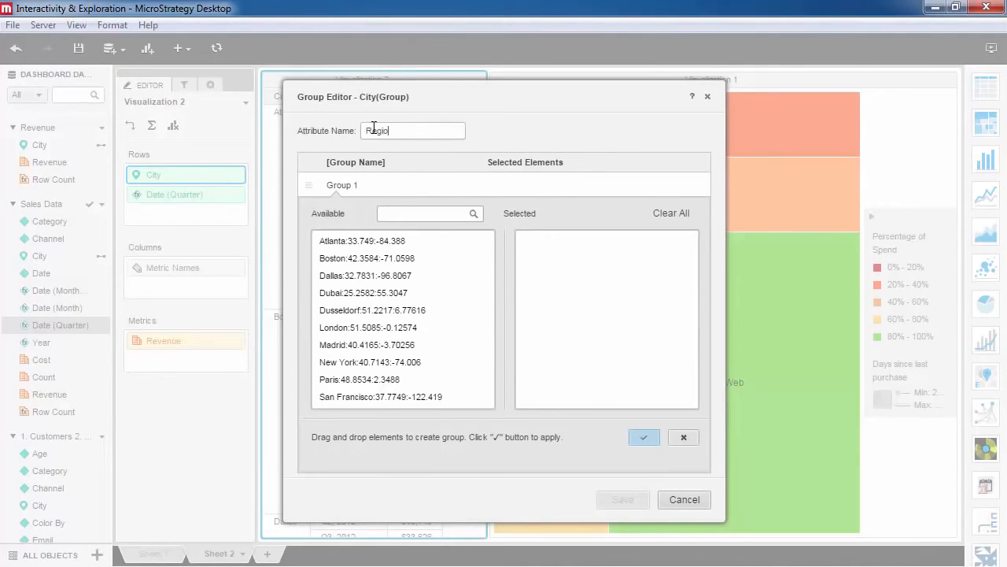
type("North America")
- Define a North America group containing Atlanta, Boston, Dallas, New York, San Francisco, Toronto and Washington DC
left_click(356, 240)
left_click(360, 257, "ctrl")
left_click(353, 274, "ctrl")
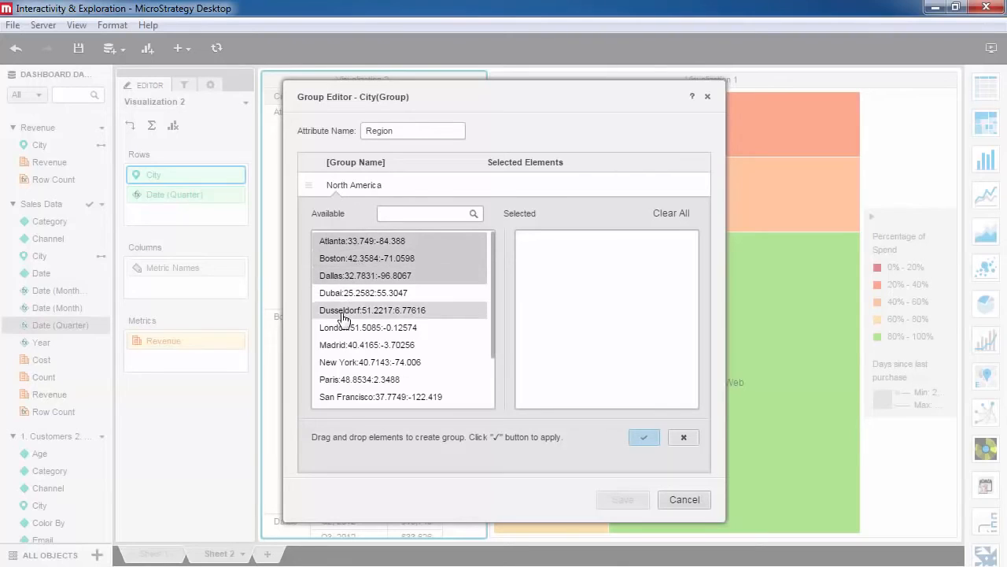
left_click(339, 397, "ctrl")
left_click(346, 362, "ctrl")
left_click_drag(346, 362, 510, 267)
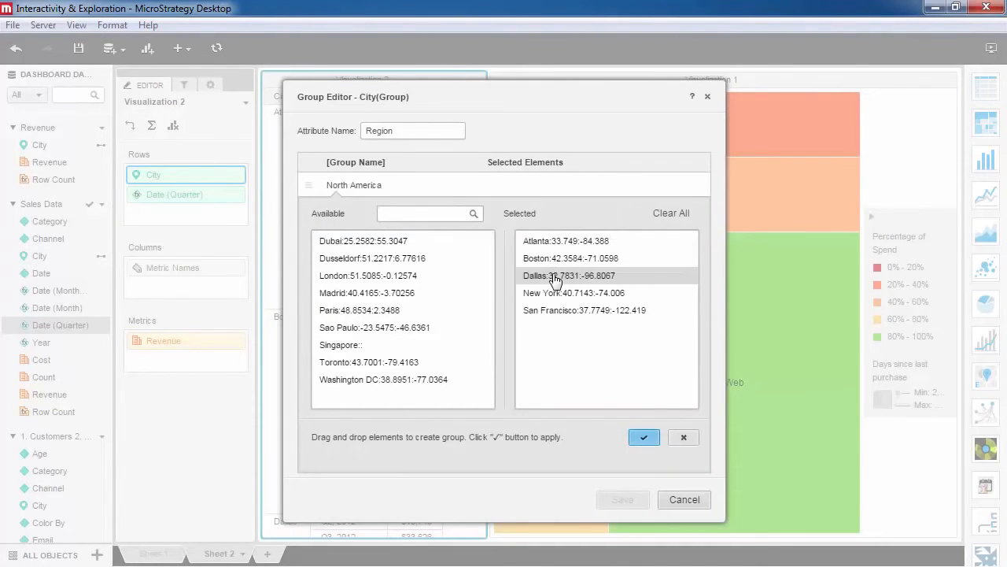
left_click(384, 363)
left_click(383, 380, "ctrl")
left_click_drag(383, 380, 536, 350)
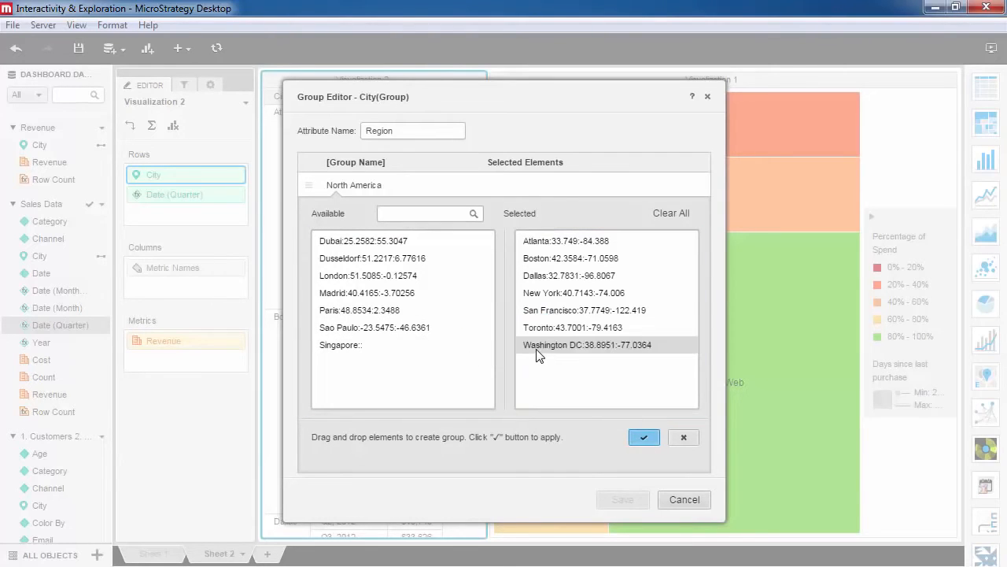
left_click(636, 437)
- Add a Europe group of the European cities and an Asia group with Dubai and Singapore, and save the Region attribute
left_click(361, 186)
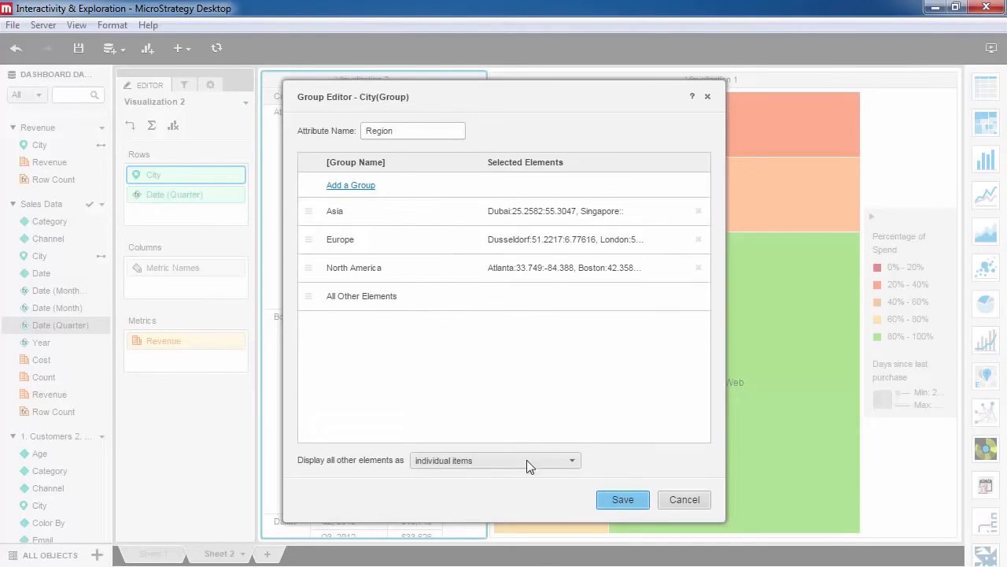
left_click(609, 505)
left_click_drag(482, 269, 495, 216)
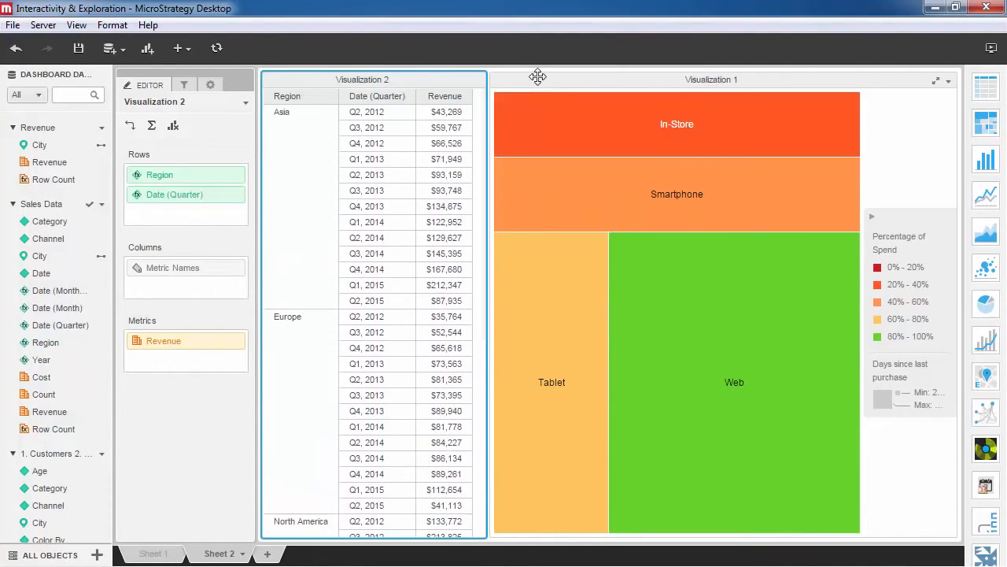
- Add Region above Channel in the grouping of the Visualization 1 heat map
left_click(537, 76)
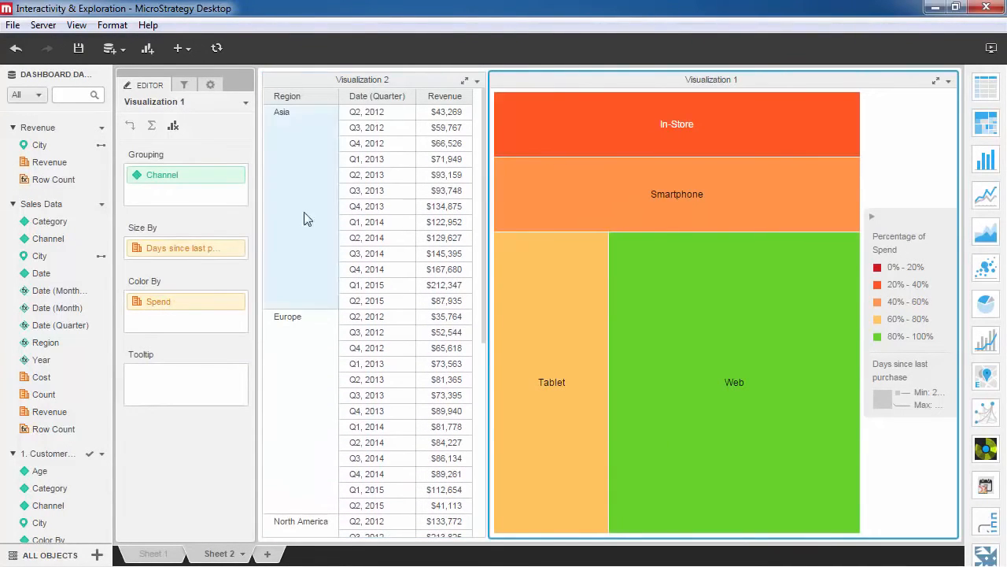
left_click_drag(57, 342, 150, 172)
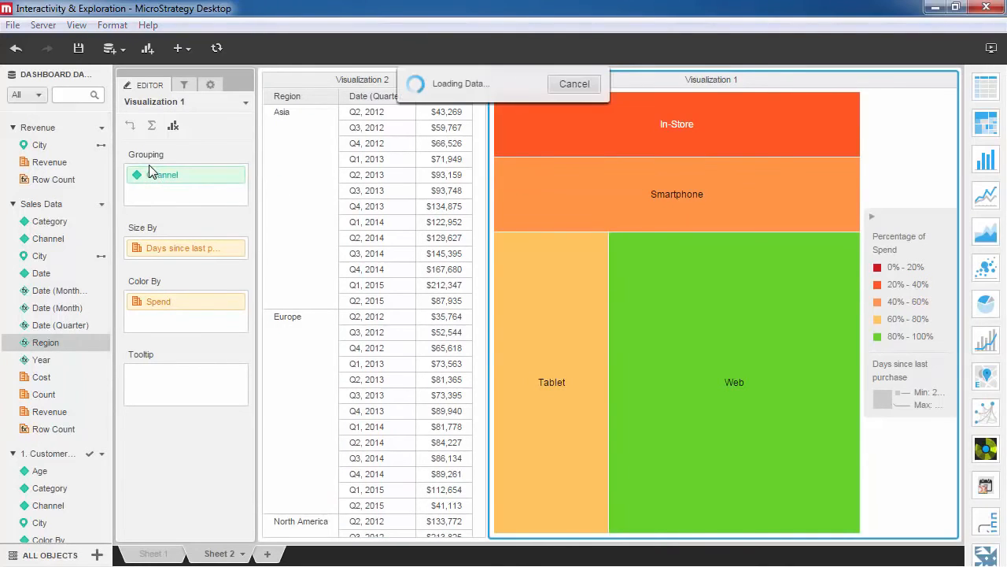
- Set the heat map's Spend thresholds to the Orange color scheme based on Value
right_click(156, 327)
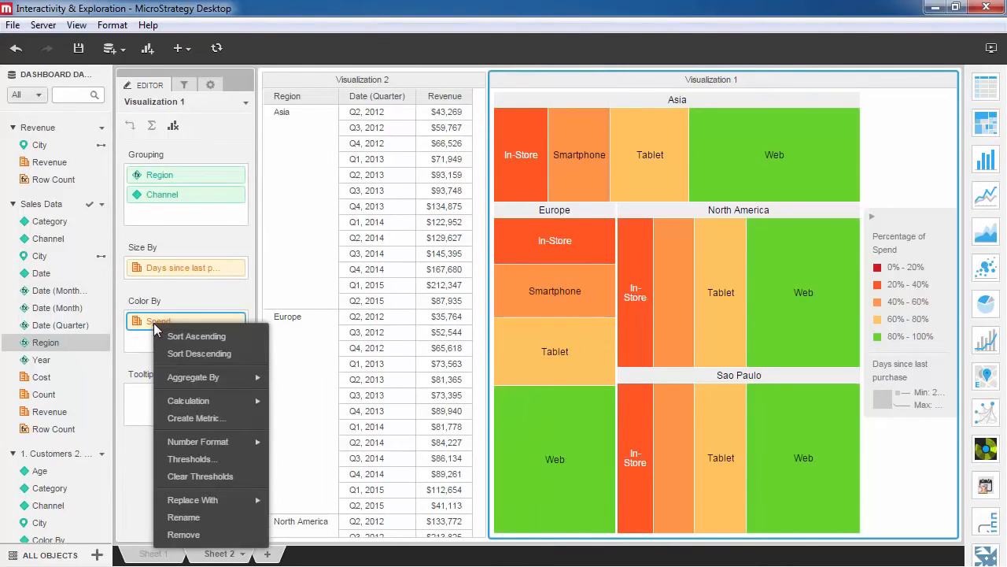
left_click(188, 458)
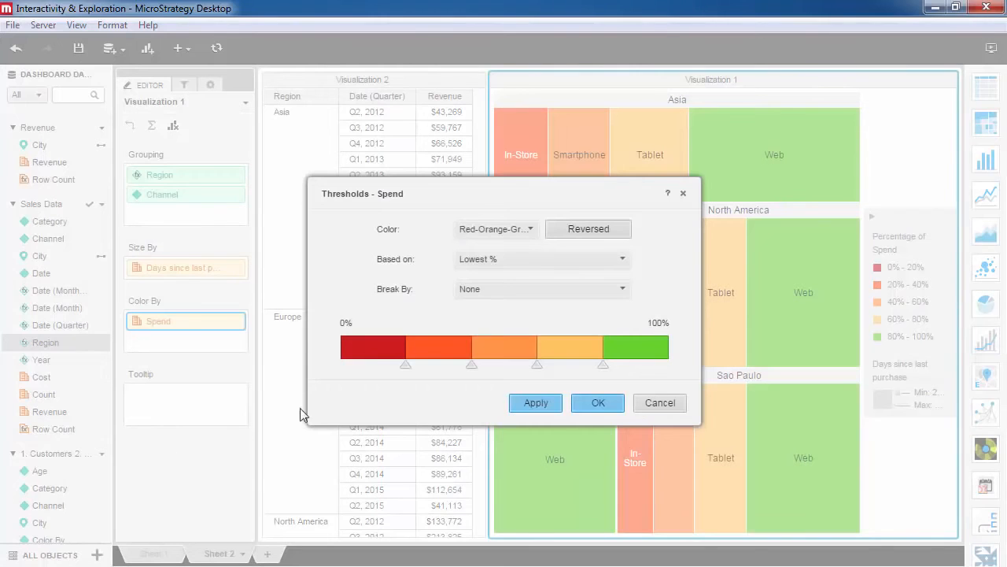
left_click(498, 237)
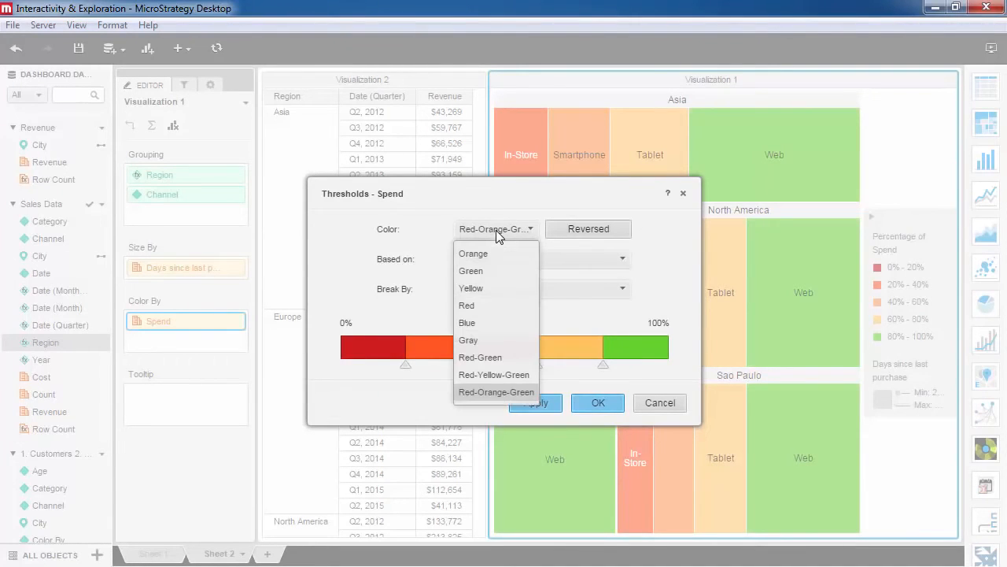
left_click(495, 250)
left_click(497, 259)
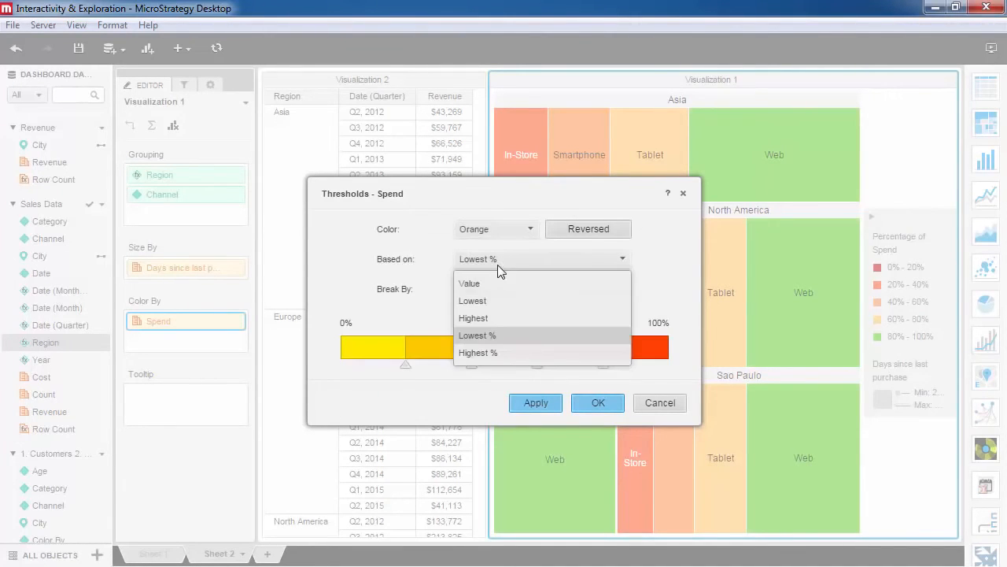
left_click(497, 276)
- Set the first Spend breakpoint to 10,000,000, adjust the second, move the third higher, delete the highest color band and apply the thresholds
left_click(406, 334)
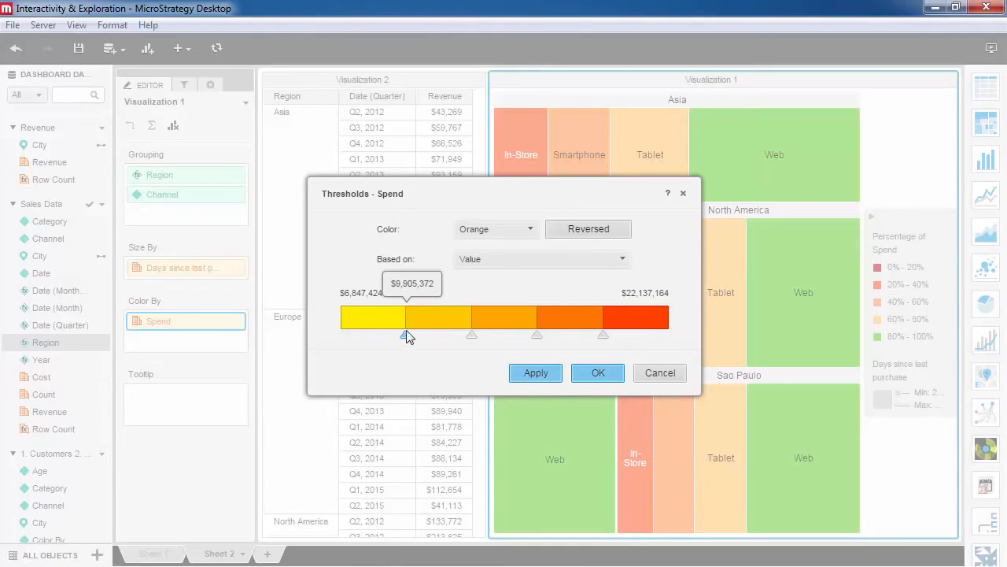
type("10,000,000")
key("Return")
left_click(471, 334)
left_click(474, 285)
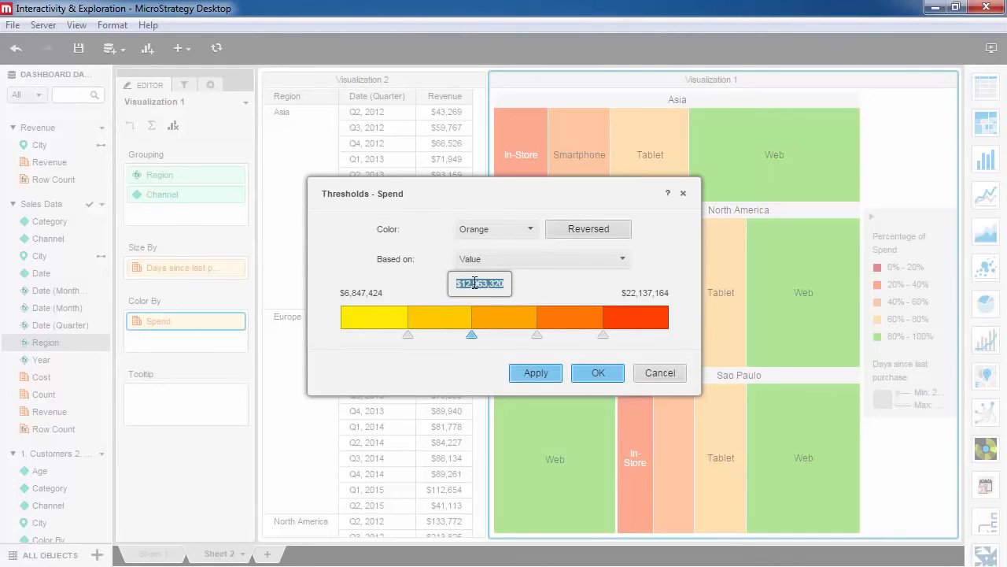
left_click_drag(537, 335, 579, 334)
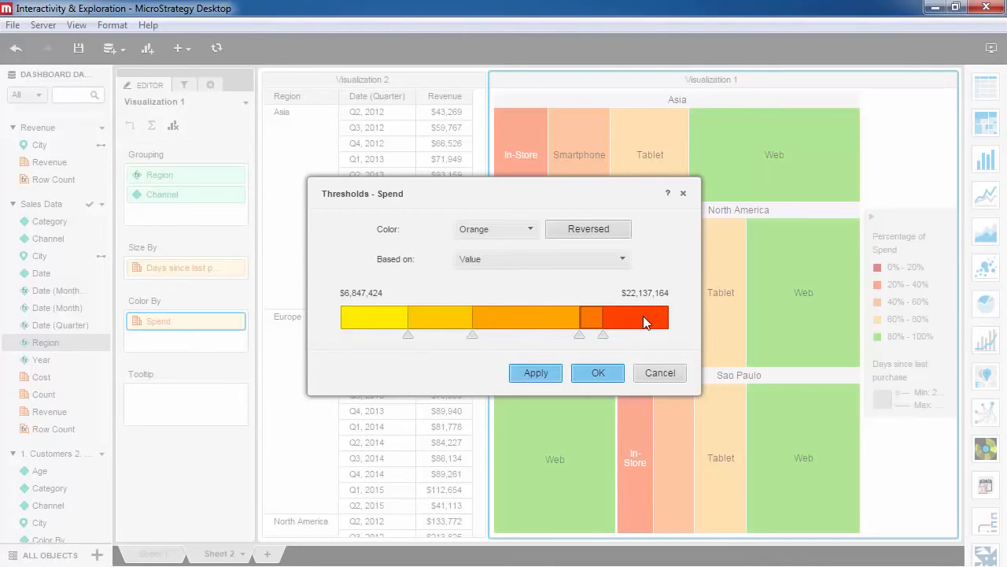
right_click(643, 317)
left_click(668, 364)
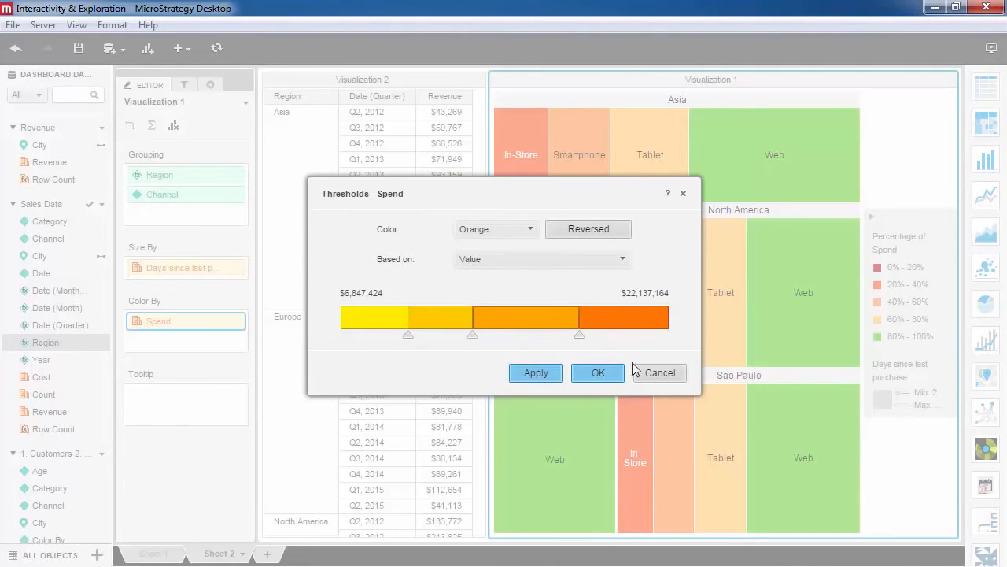
left_click(552, 370)
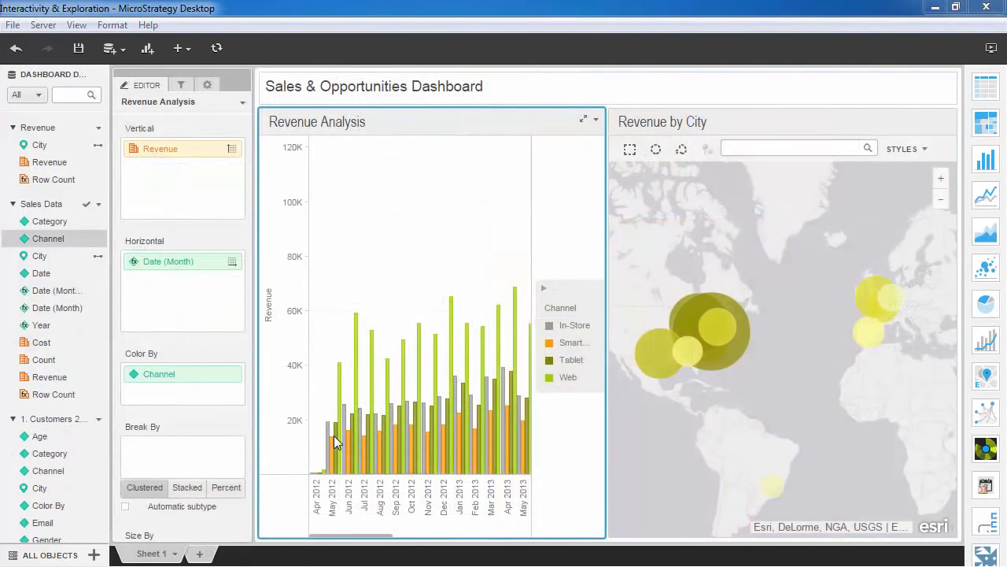
- Switch the Revenue Analysis bar chart from clustered to stacked bars, and finally to percent bars
mouse_move(334, 442)
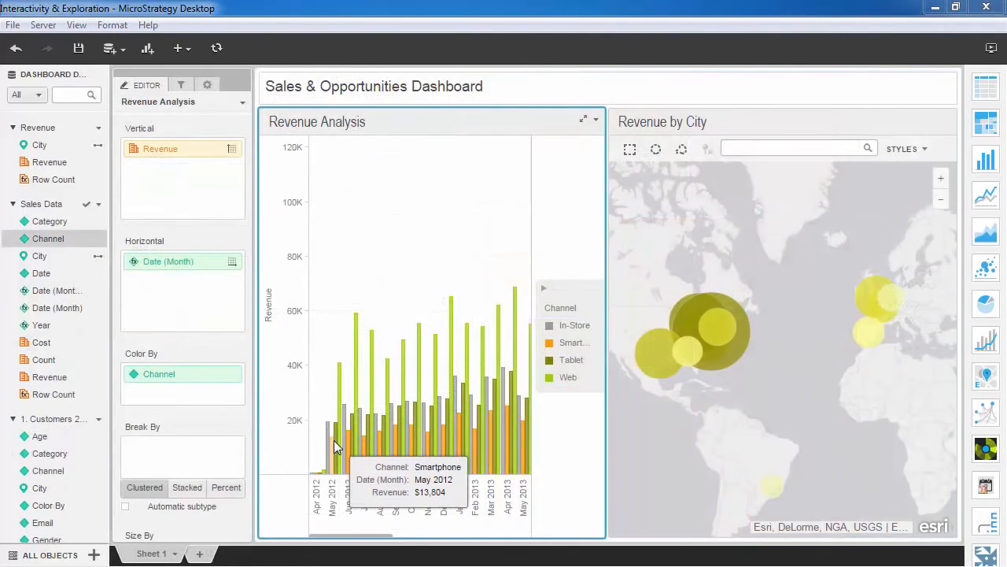
left_click(186, 487)
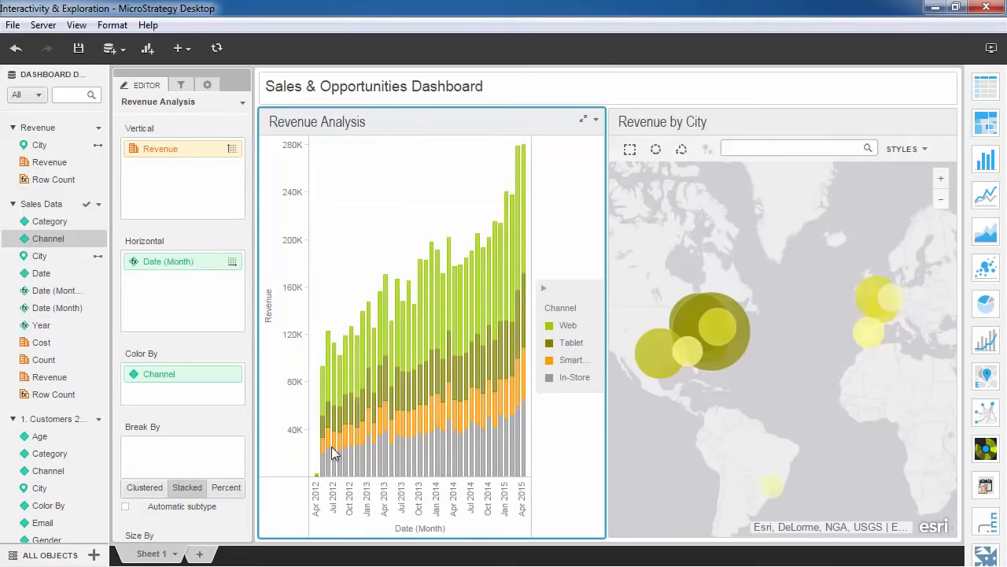
mouse_move(330, 425)
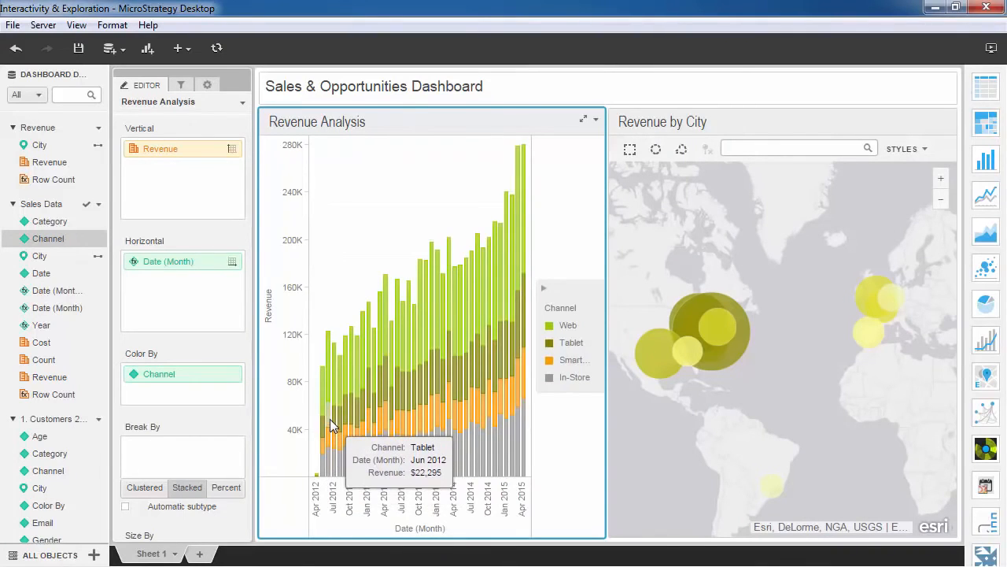
left_click(236, 490)
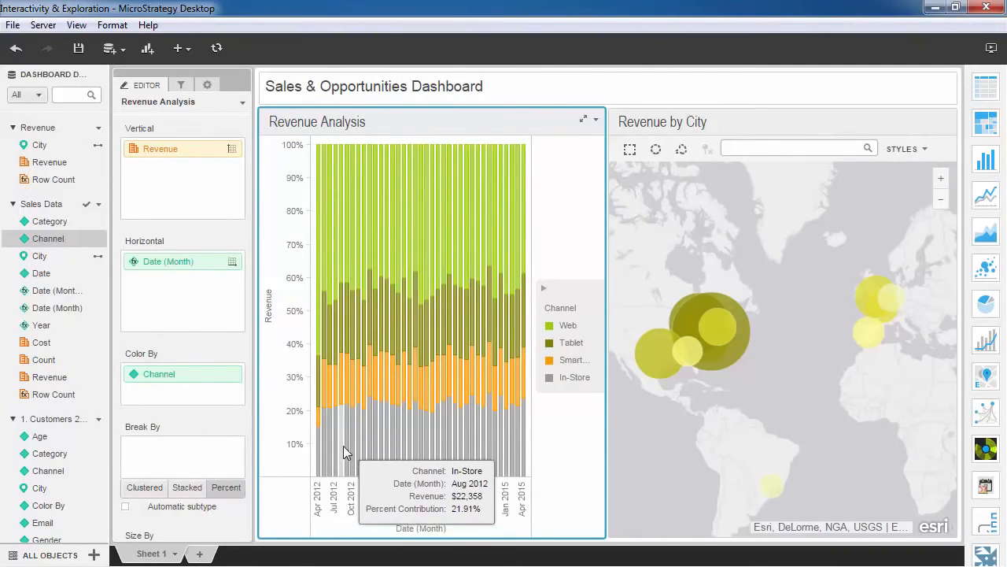
- Open the online help's Getting Started section and read the Installing MicroStrategy Desktop topic down to the Windows installation steps
mouse_move(341, 391)
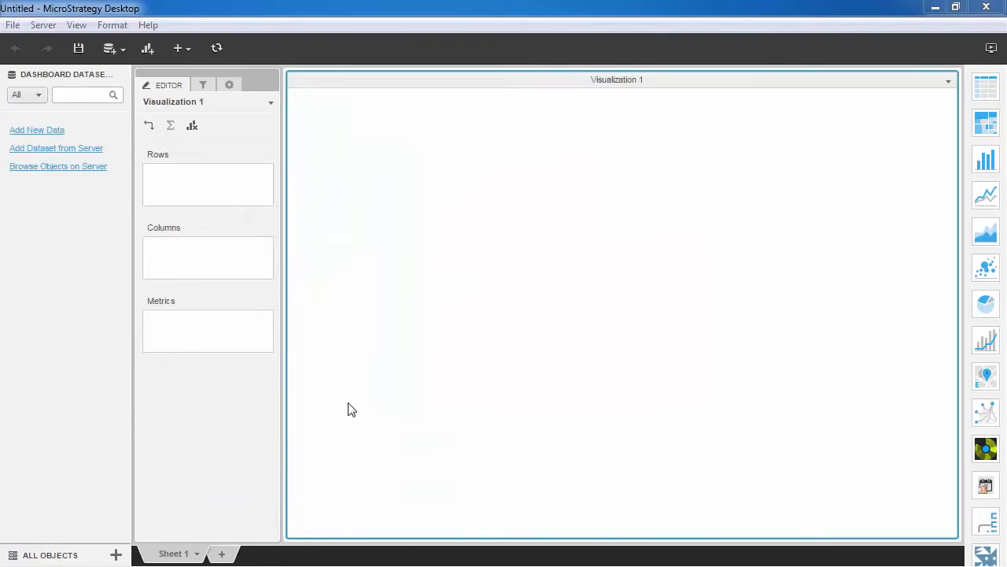
left_click(148, 26)
left_click(161, 45)
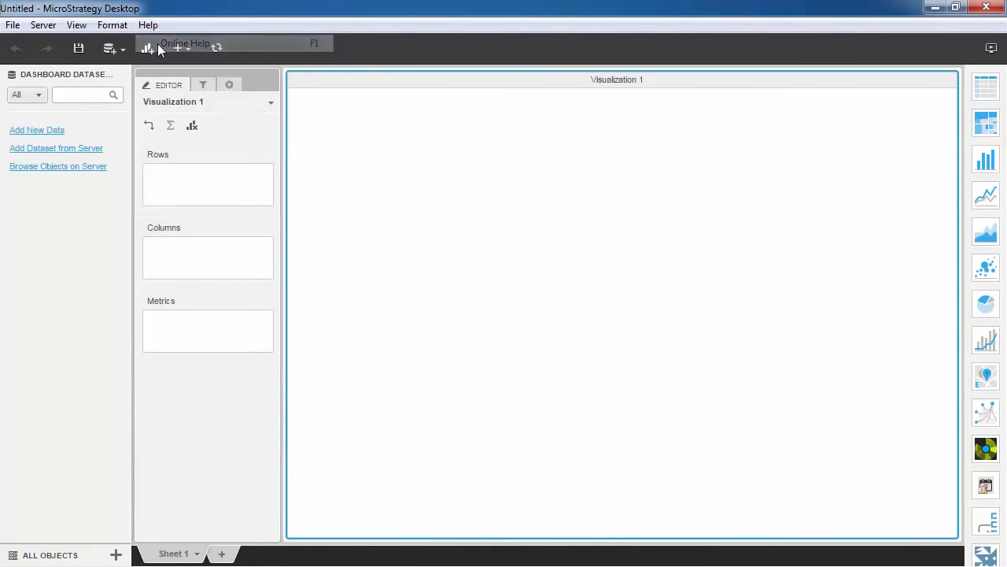
left_click(223, 230)
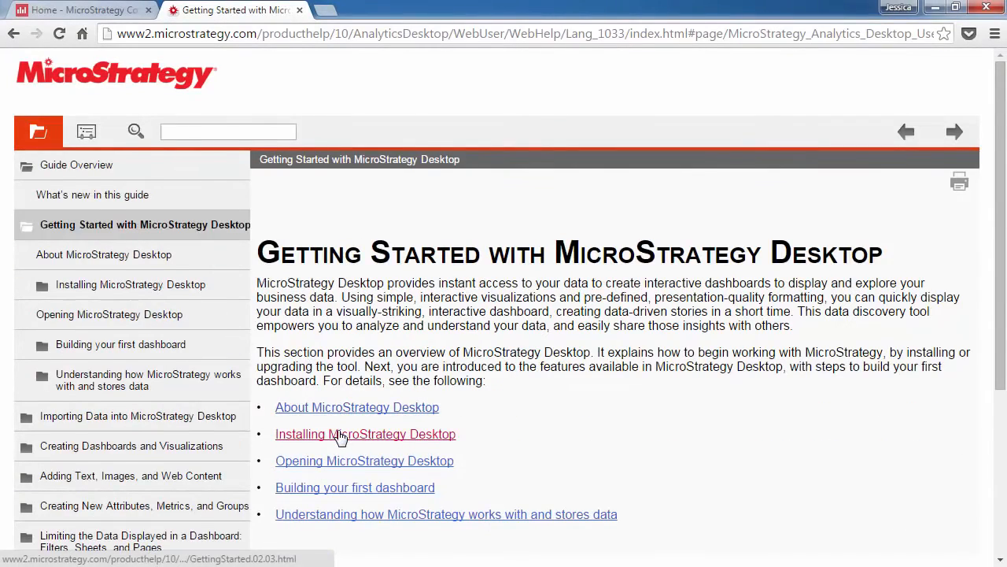
left_click(315, 433)
scroll(443, 426, "down", 5)
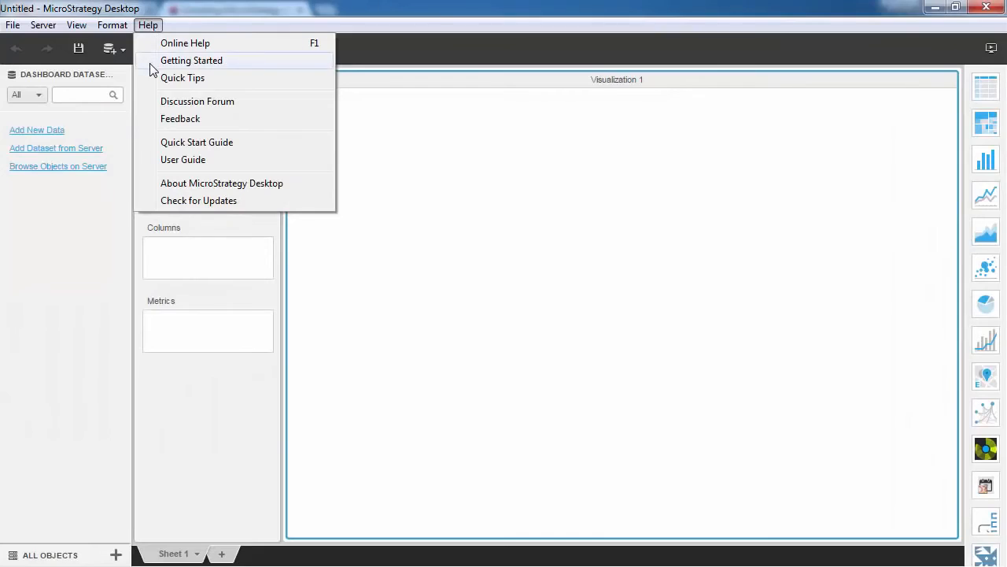
- Open the video tutorials playlist from the Getting Started window and browse its videos
left_click(152, 68)
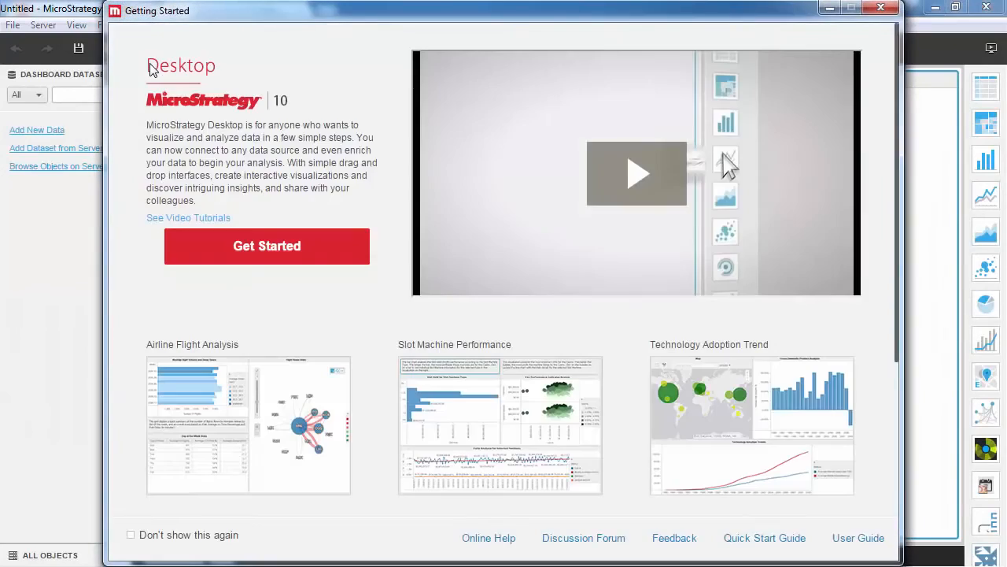
left_click(165, 225)
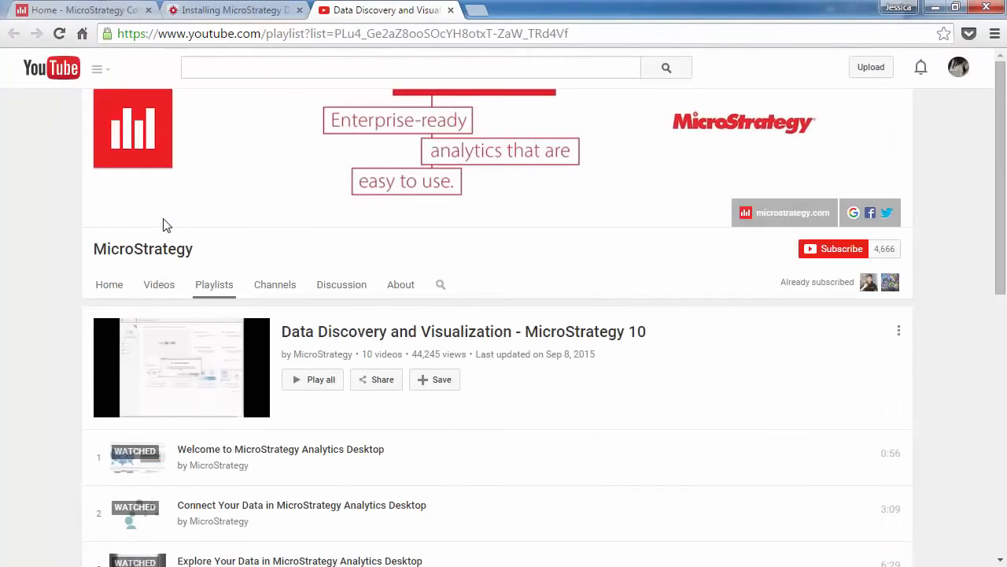
scroll(164, 225, "down", 5)
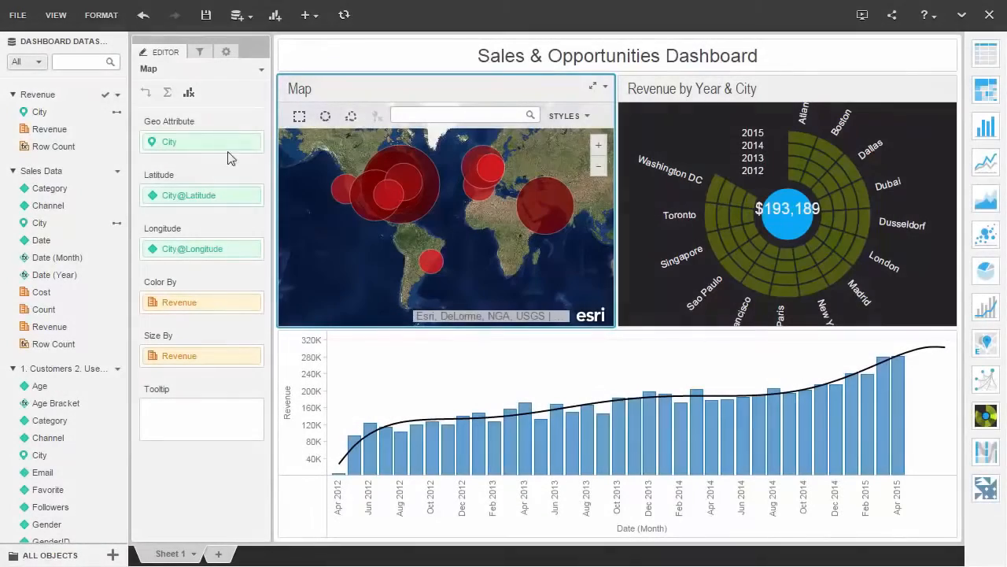
- Switch the dashboard to the dark theme and set the map's Revenue thresholds to the Yellow color scheme
left_click(111, 19)
left_click(109, 62)
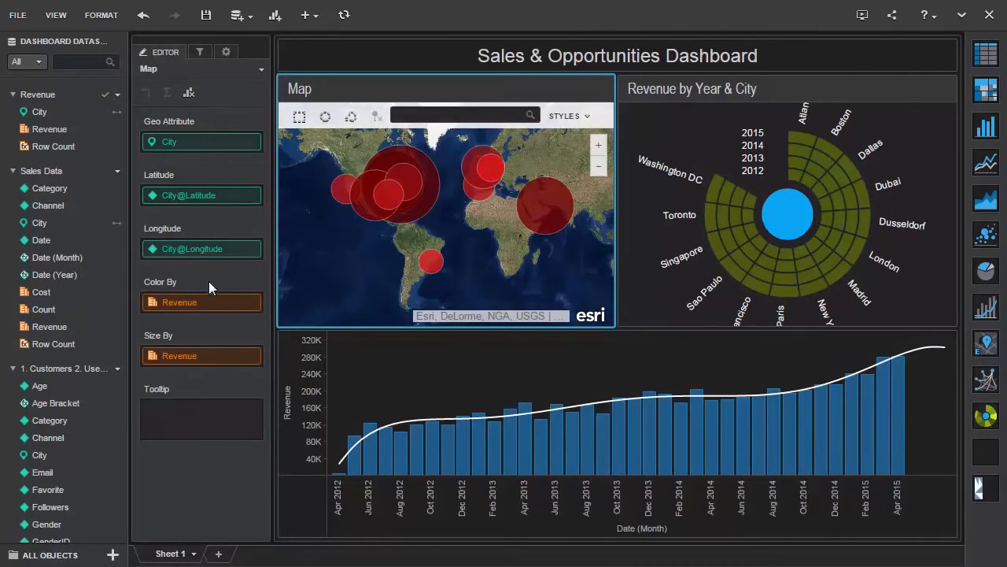
right_click(217, 299)
left_click(255, 394)
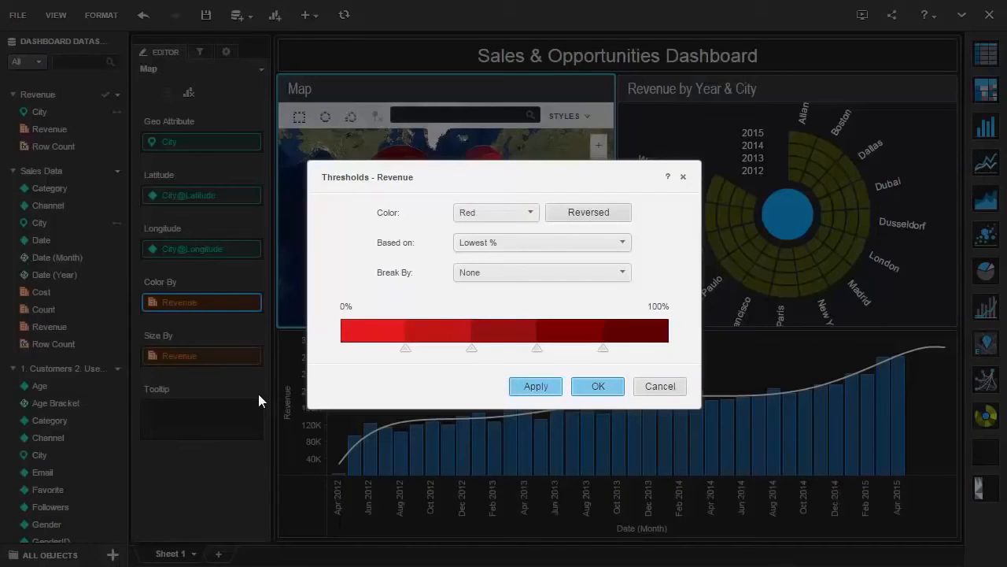
left_click(512, 218)
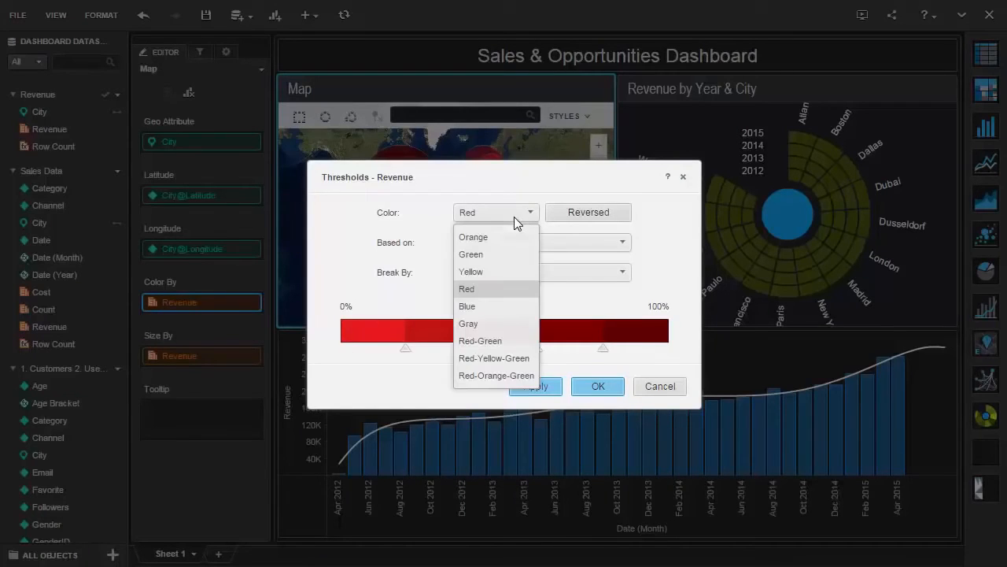
left_click(513, 272)
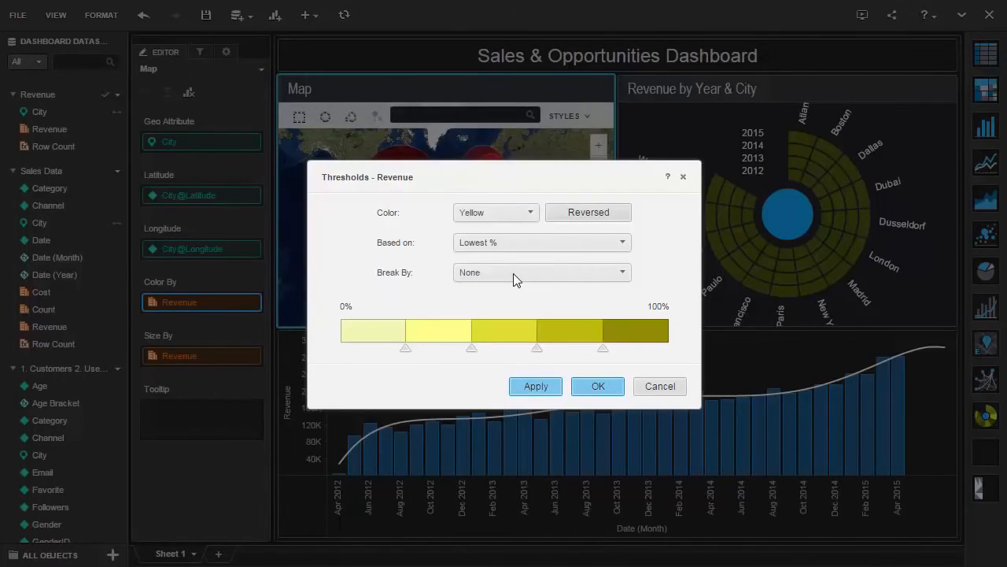
left_click(597, 385)
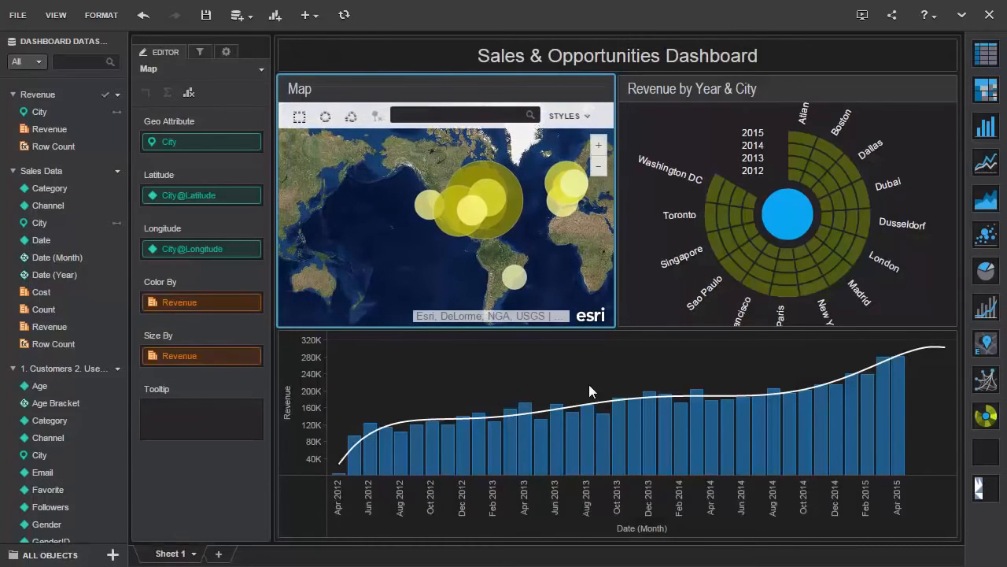
- Color the monthly Revenue bar chart by the Sales Data Cost metric, then expand its legend and dock it on the chart's left side
left_click(590, 385)
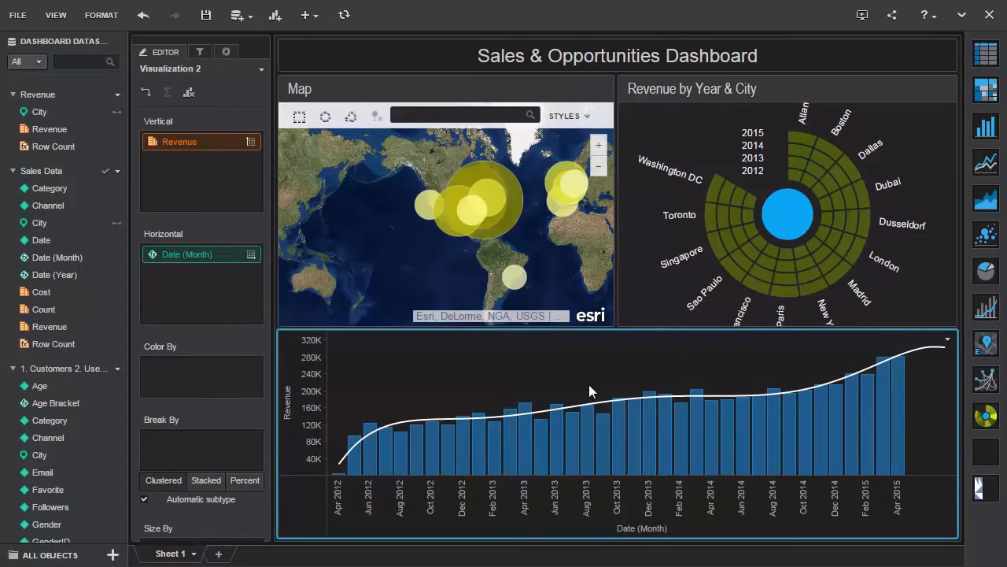
mouse_move(45, 296)
left_mouse_down()
mouse_move(130, 324)
mouse_move(172, 369)
left_mouse_up()
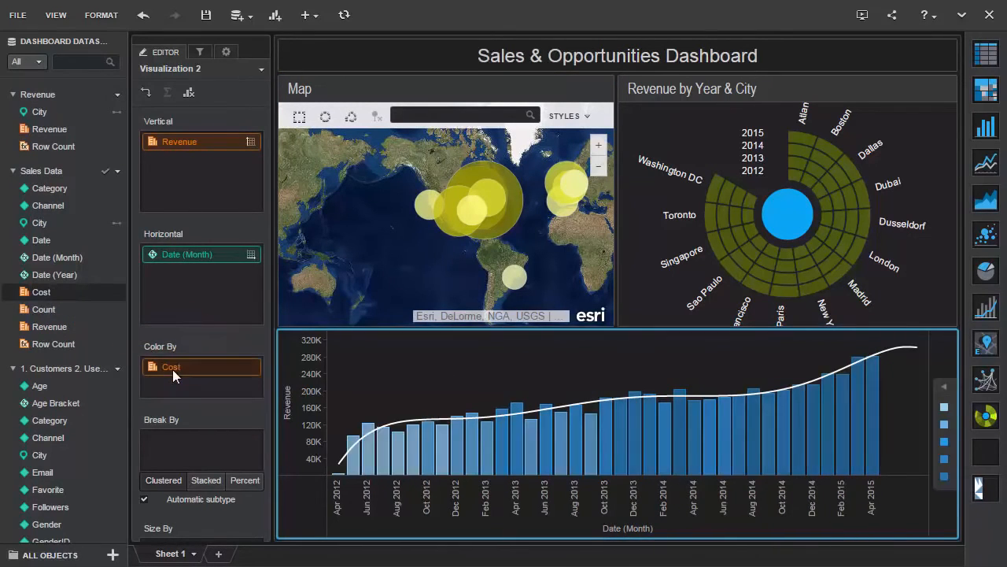
left_click(944, 385)
left_click_drag(914, 366, 272, 368)
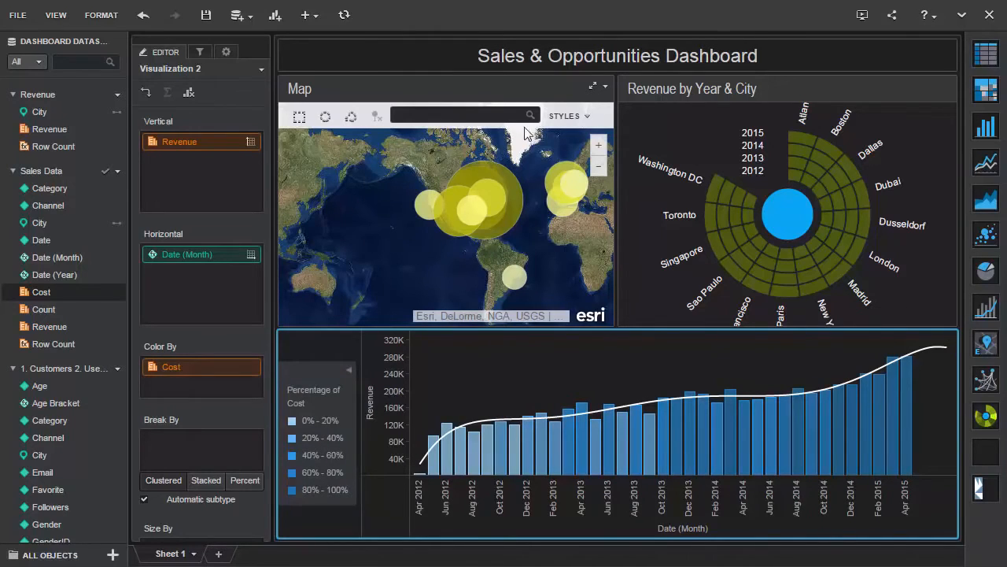
- Rename the Map visualization as Revenue by City
left_click(605, 87)
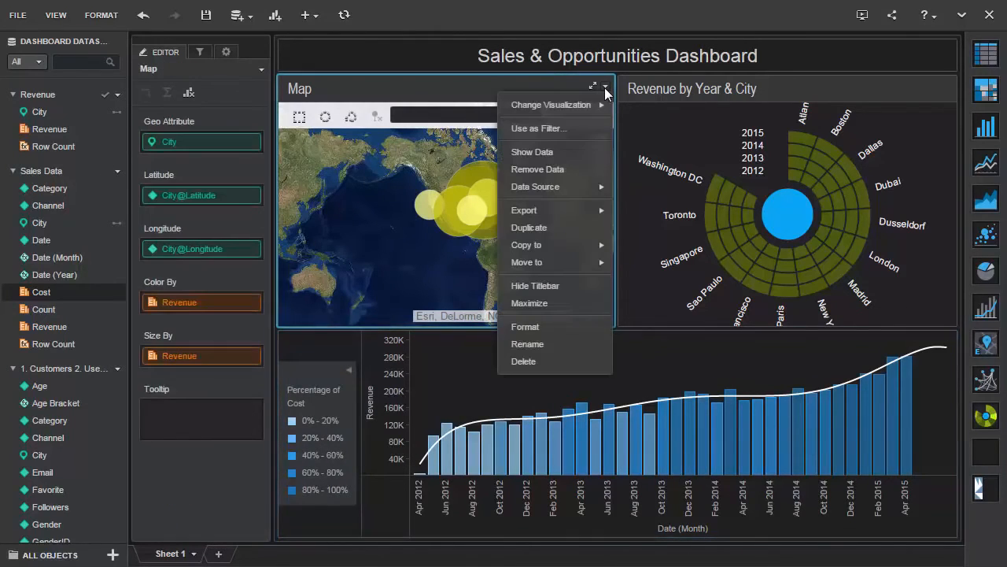
left_click(544, 343)
type("Revenue by City")
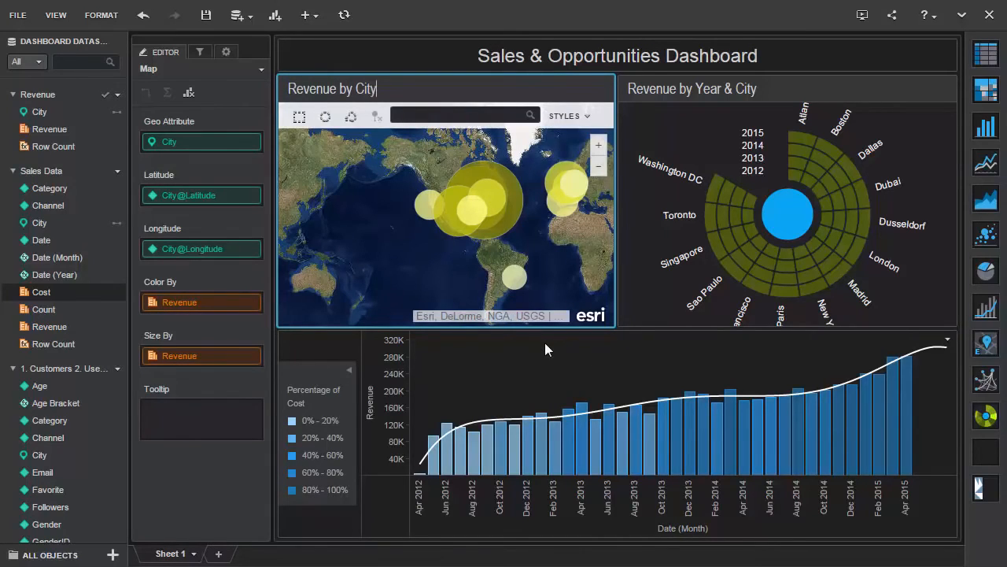
key("Return")
- Copy the Revenue by City map to a new sheet
left_click(605, 87)
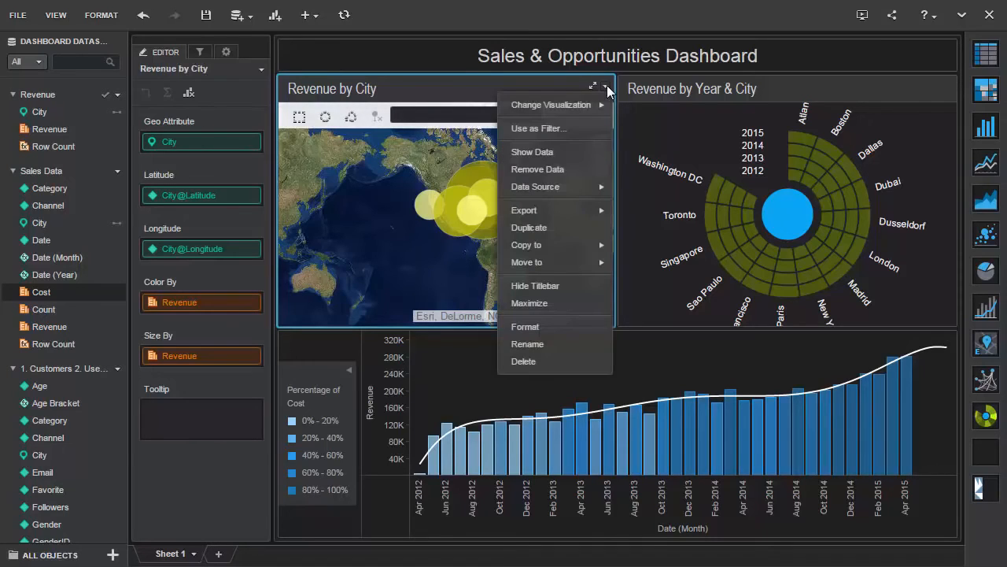
mouse_move(586, 246)
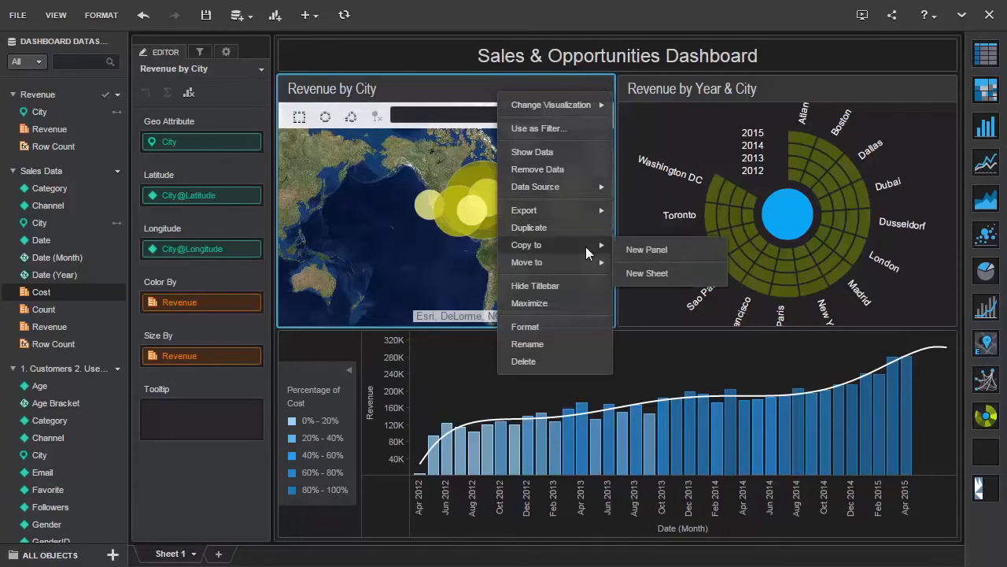
left_click(657, 274)
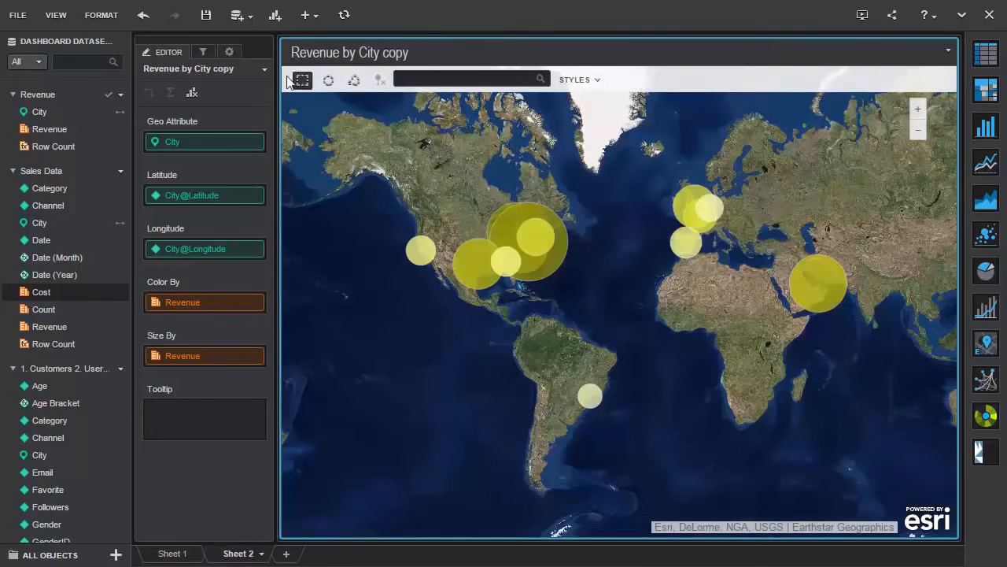
left_click(251, 18)
left_click(251, 37)
left_click(805, 236)
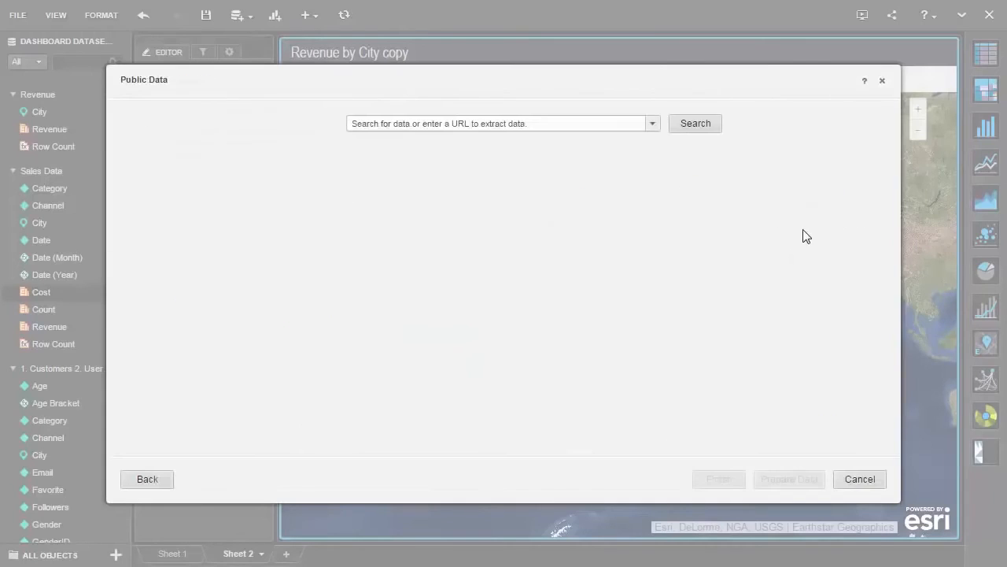
left_click(514, 122)
type("https://en.wikipedia.org/wiki/List_of_United_States_cities_by_population")
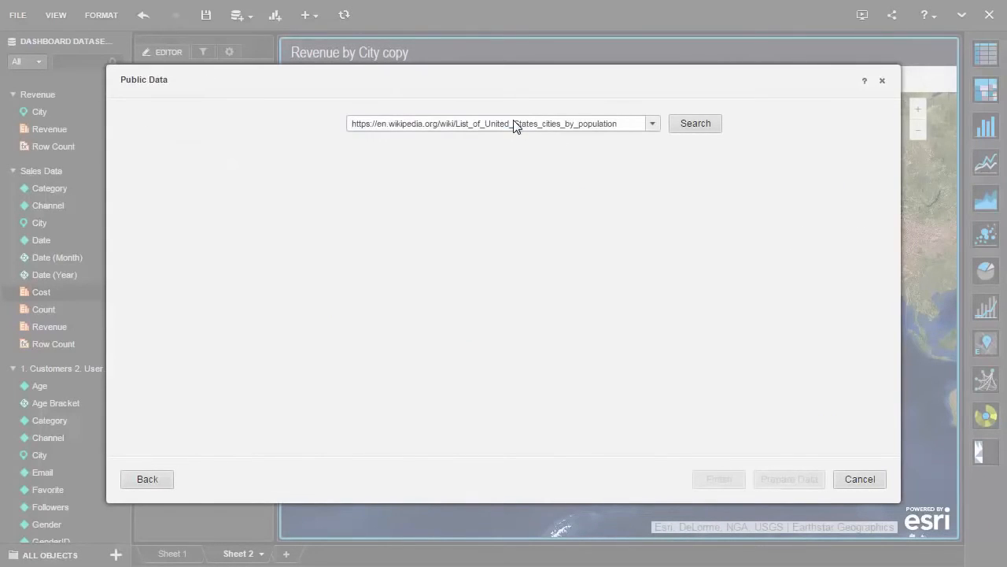
left_click(683, 129)
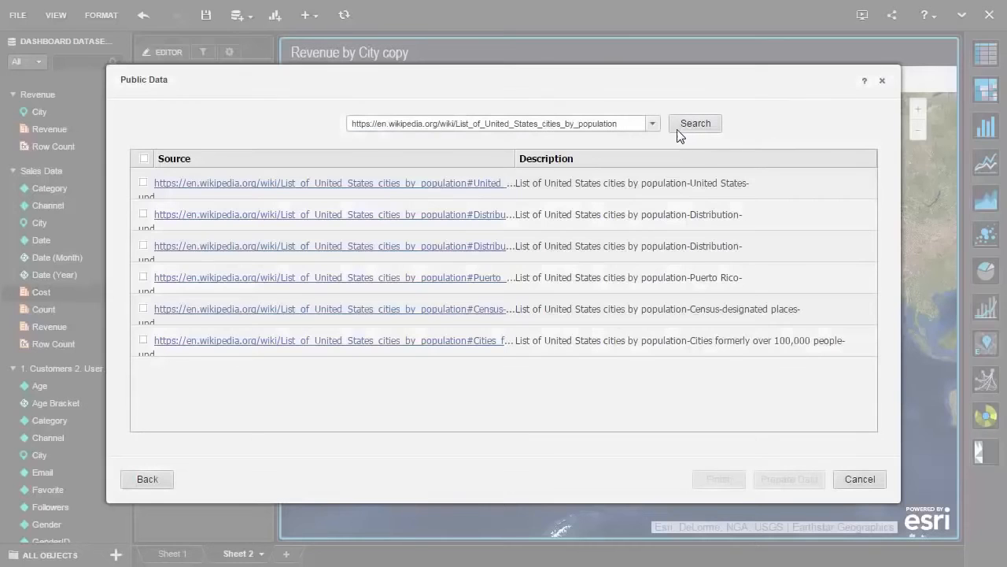
left_click(144, 182)
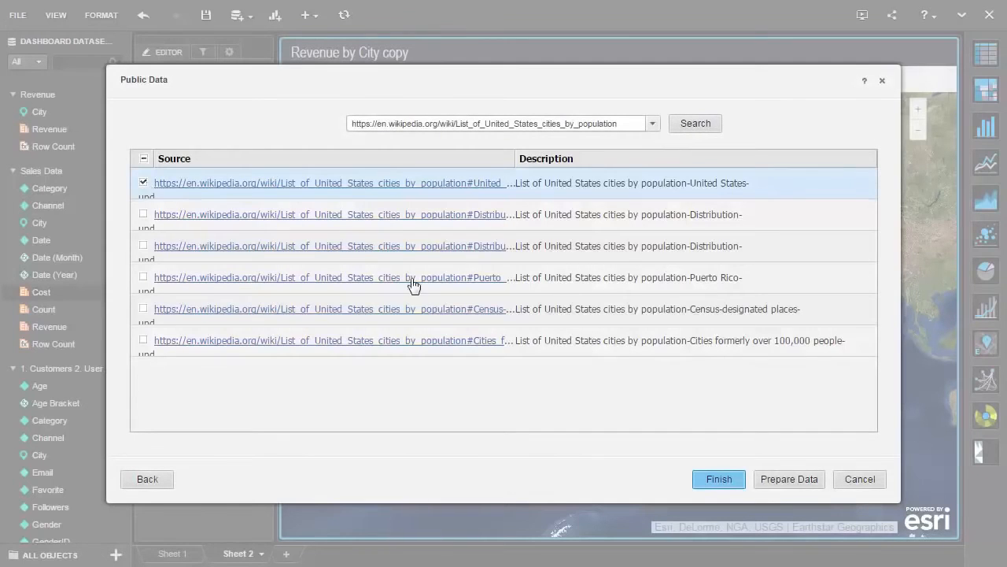
left_click(791, 480)
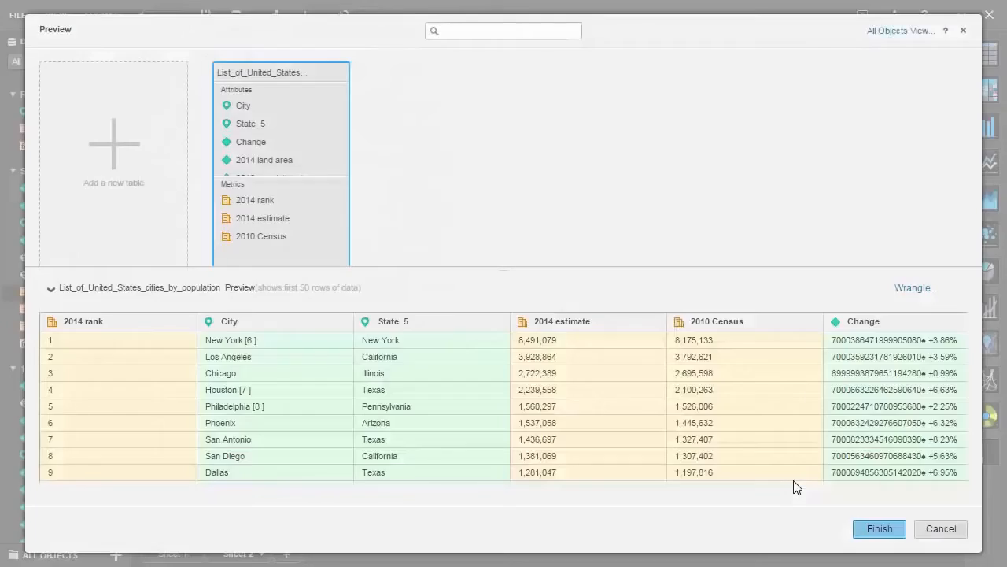
- Wrangle the City column to remove the bracketed footnote numbers, using the Remove Characters suggestion that matches any number
left_click(913, 289)
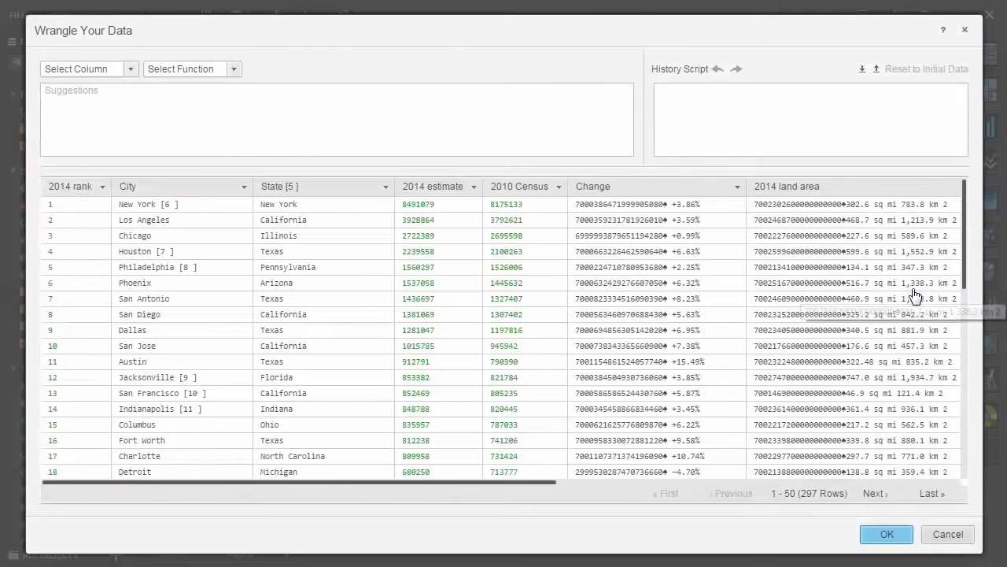
left_click_drag(181, 208, 161, 211)
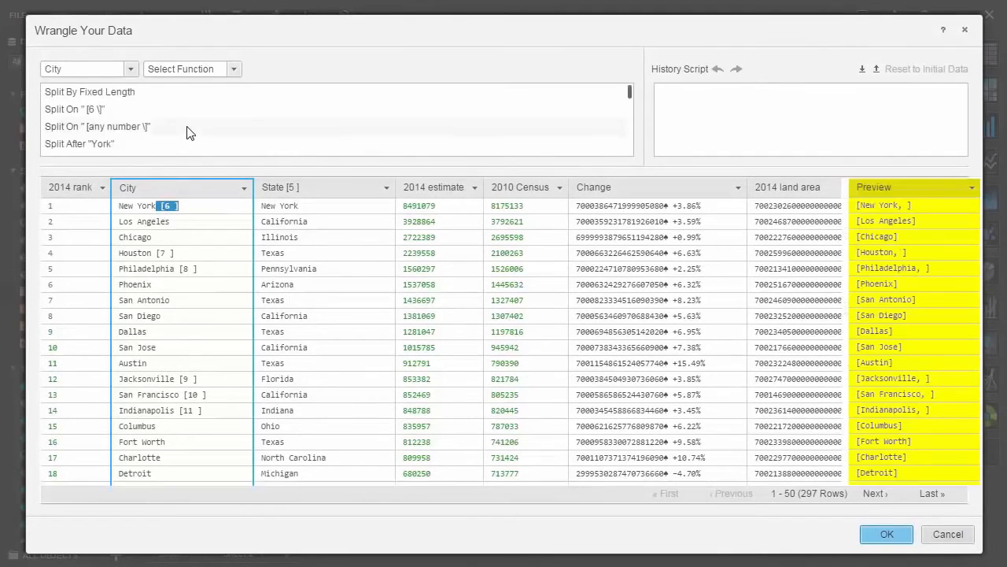
scroll(185, 135, "down", 5)
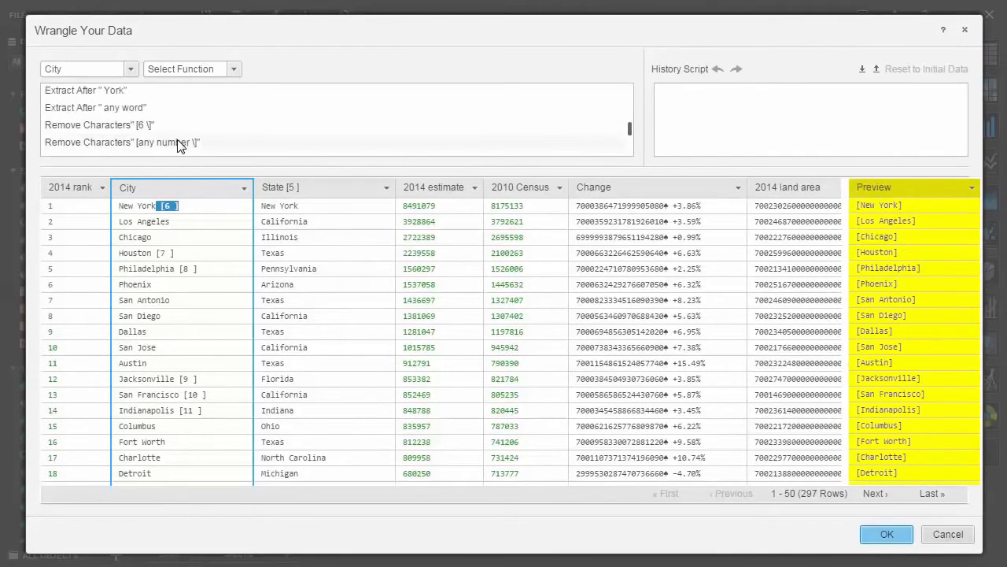
left_click(180, 143)
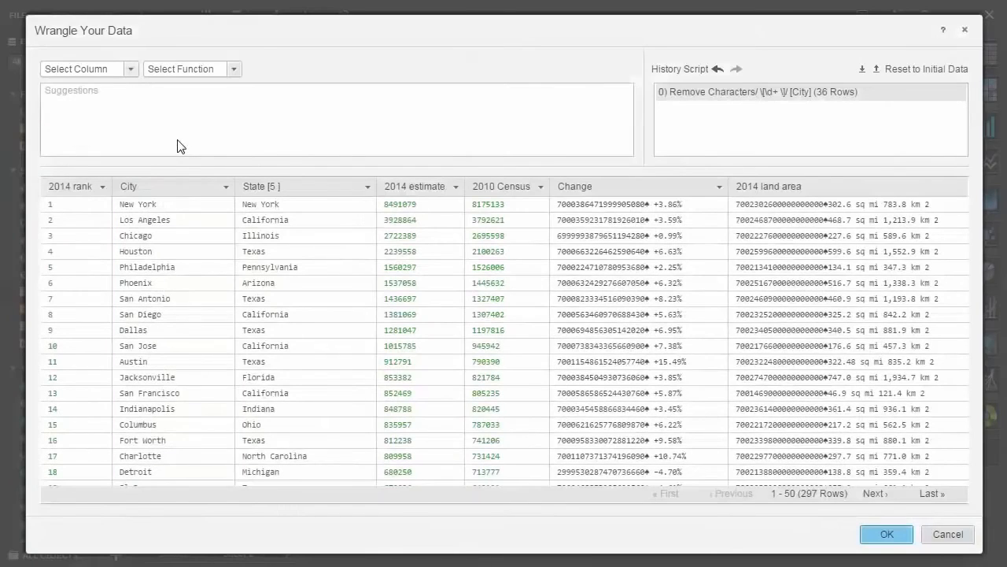
left_click(891, 534)
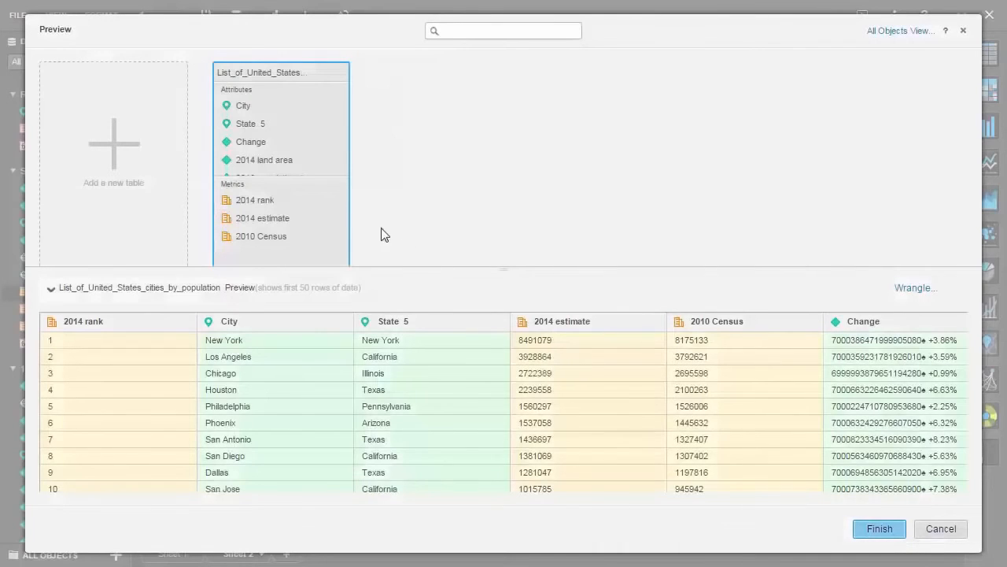
- Exclude State 5, Change, 2014 land area, 2010 population density and Location from the import, and finish importing the cities table
left_click(269, 127)
scroll(270, 140, "down", 2)
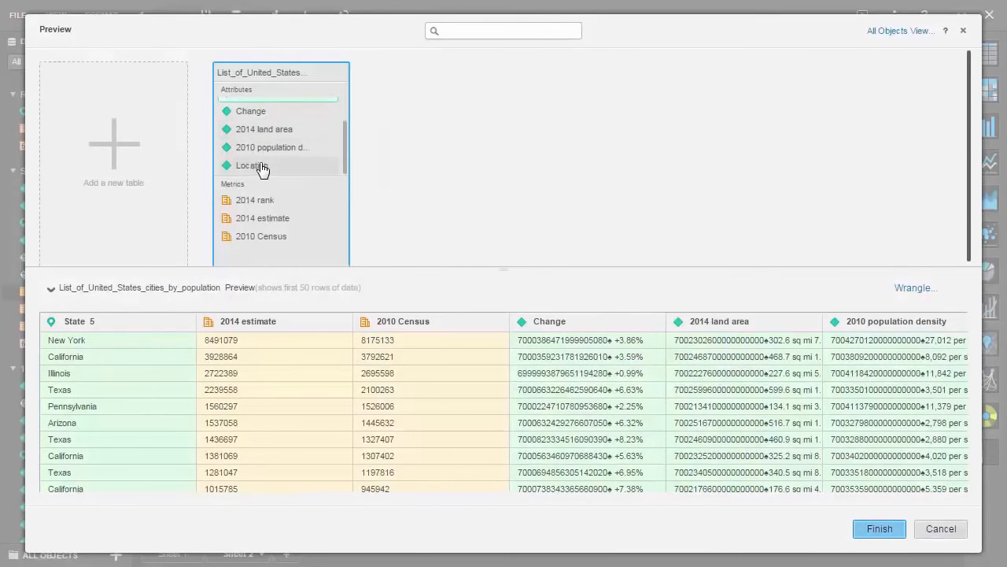
left_click(262, 166, "shift")
right_click(272, 153)
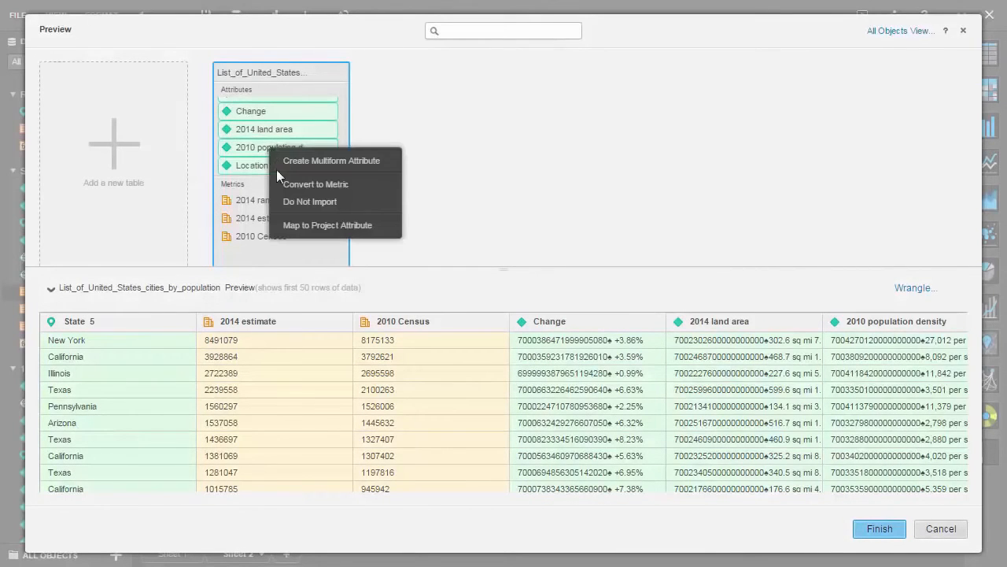
left_click(285, 200)
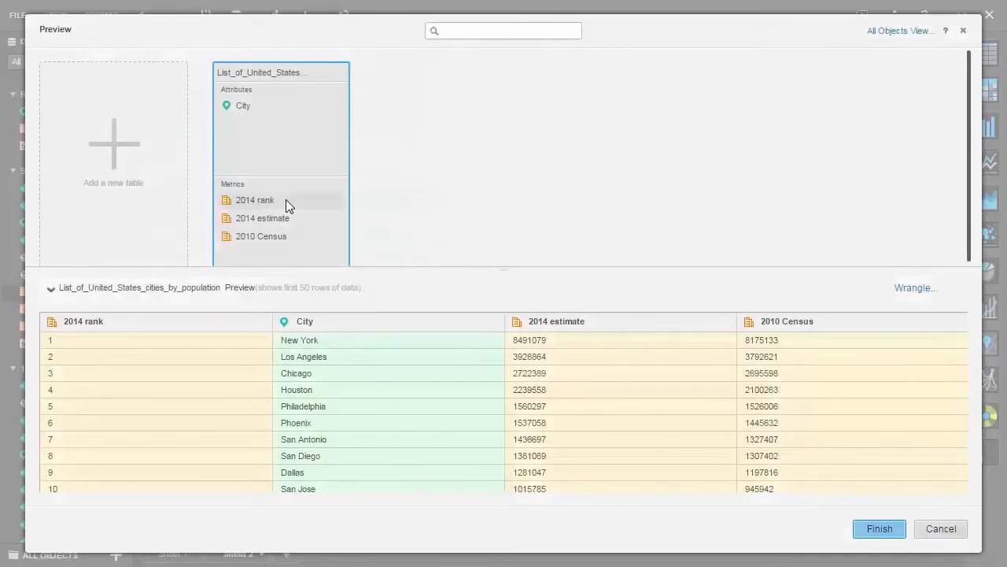
left_click(878, 528)
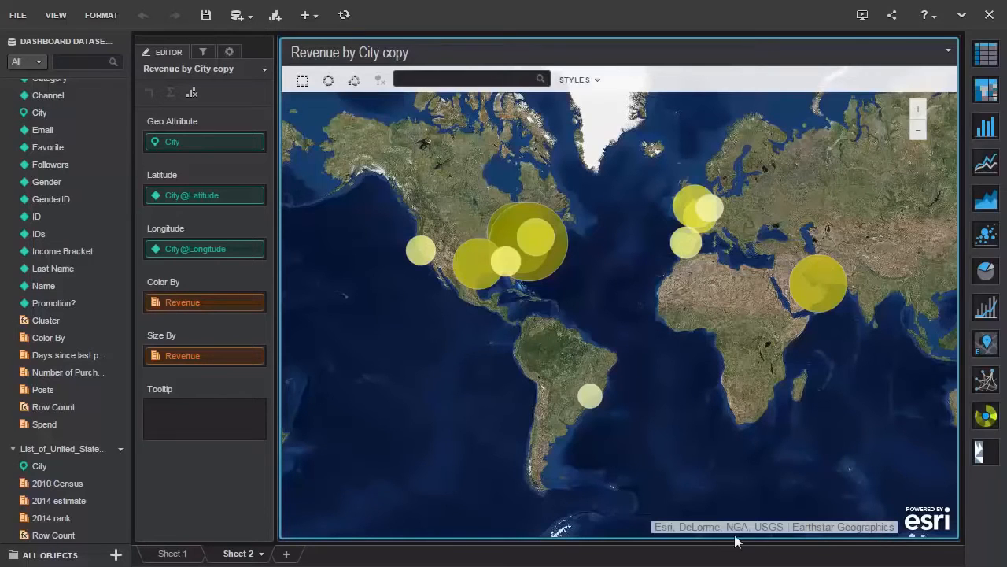
- Define the geography of the imported cities dataset's City attribute as City, creating additional Country and State attributes
right_click(63, 462)
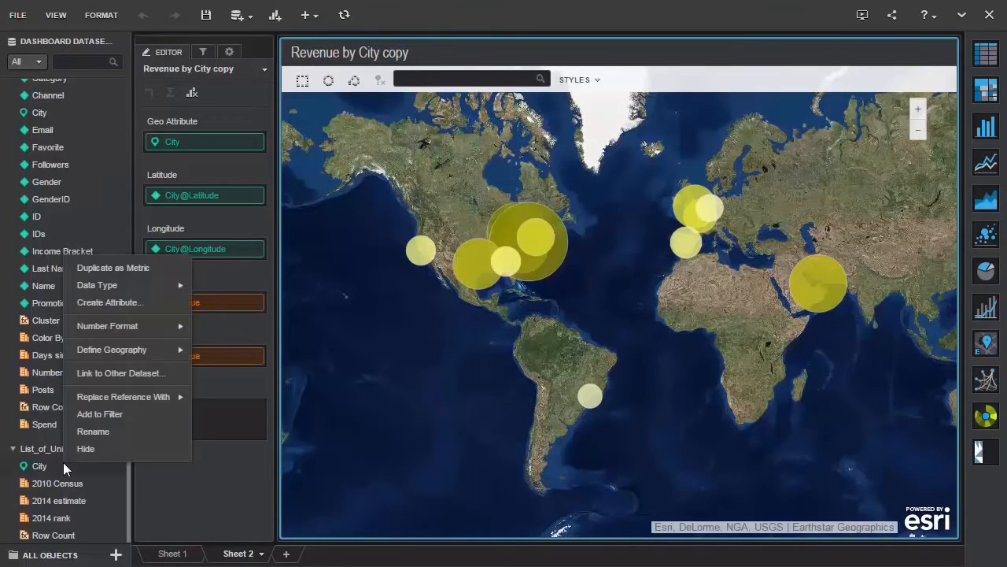
mouse_move(159, 347)
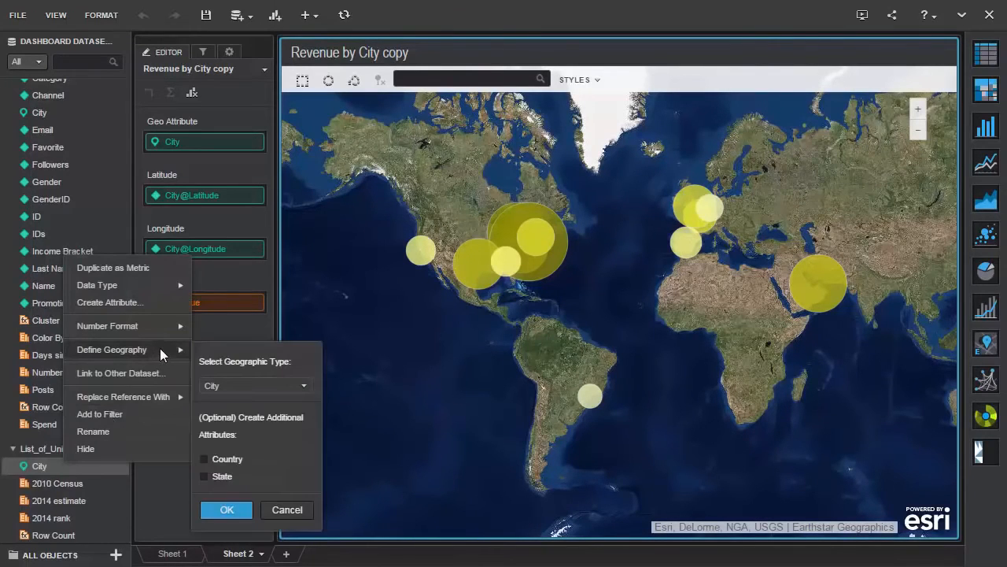
left_click(207, 503)
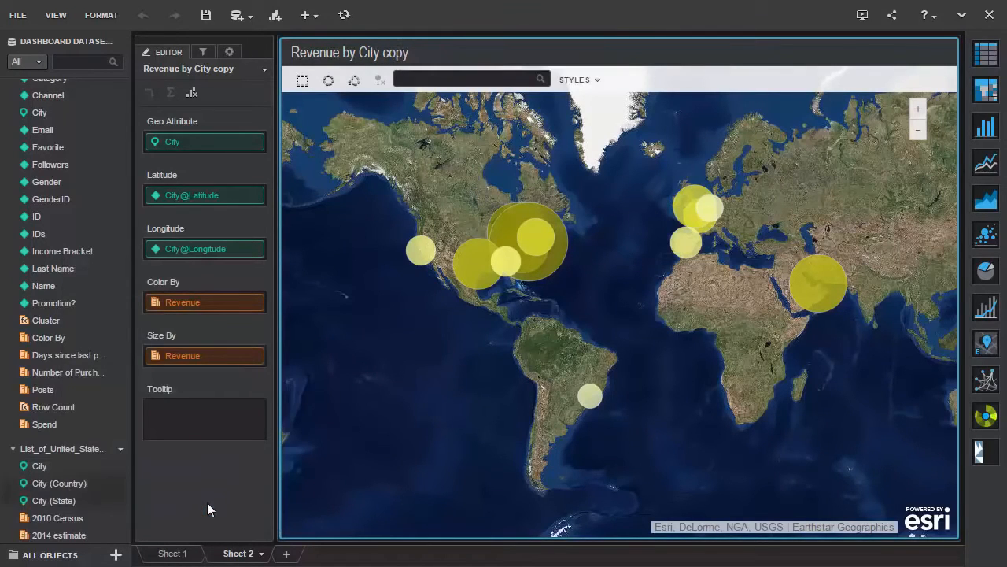
- Map City (State) colored by 2014 estimate on the copied map and set its map type to Area
left_click_drag(44, 497, 226, 142)
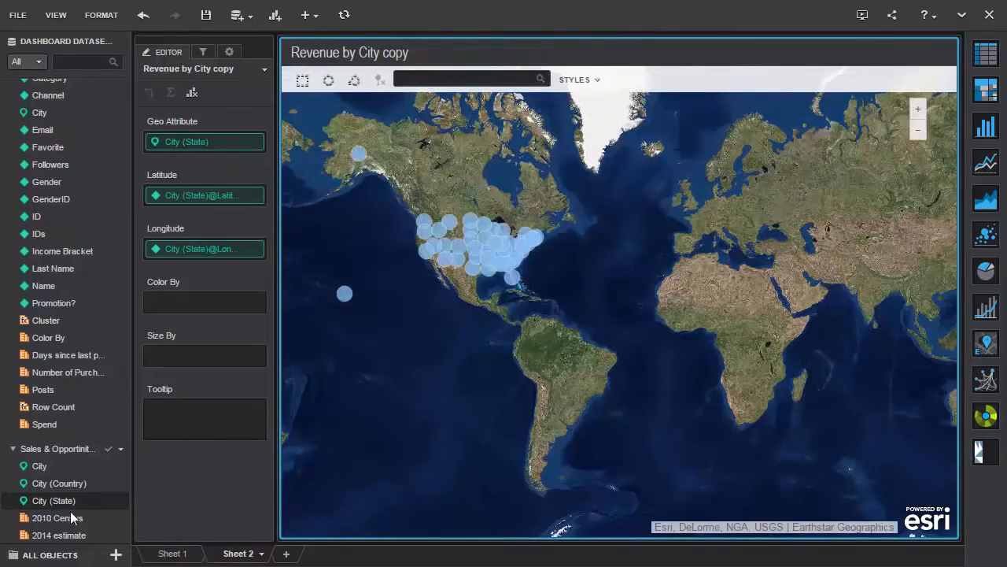
left_click_drag(59, 535, 174, 299)
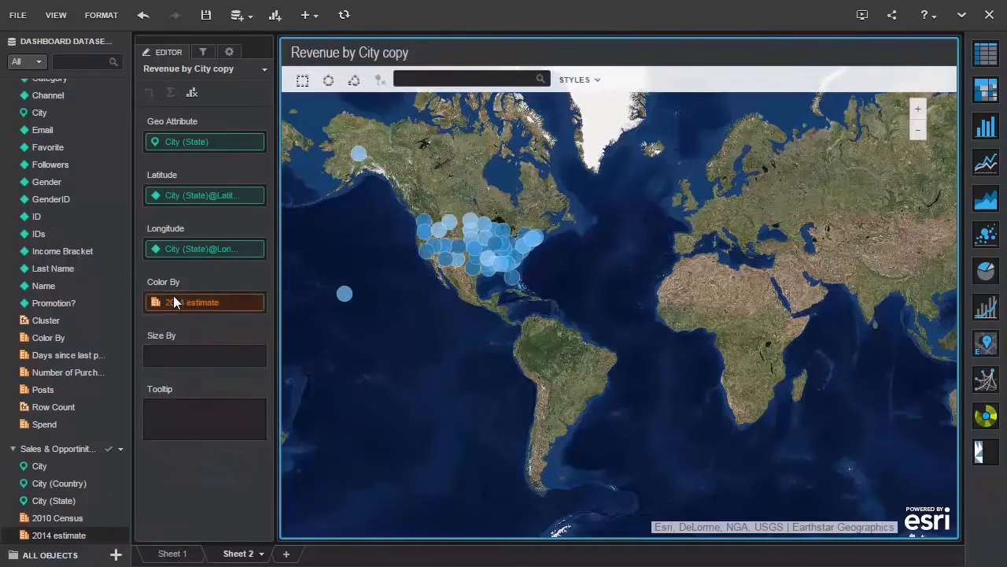
left_click(231, 53)
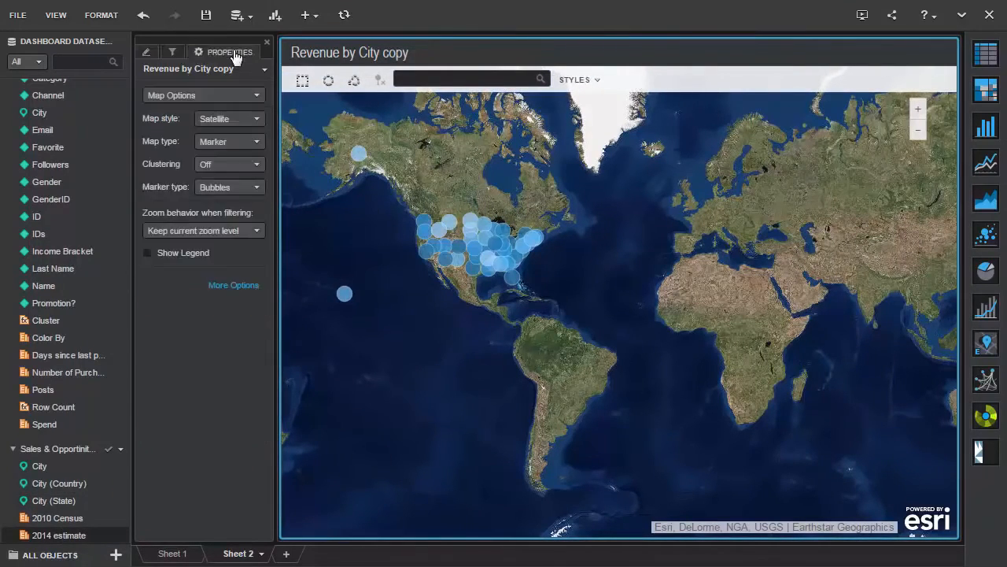
left_click(237, 140)
left_click(228, 177)
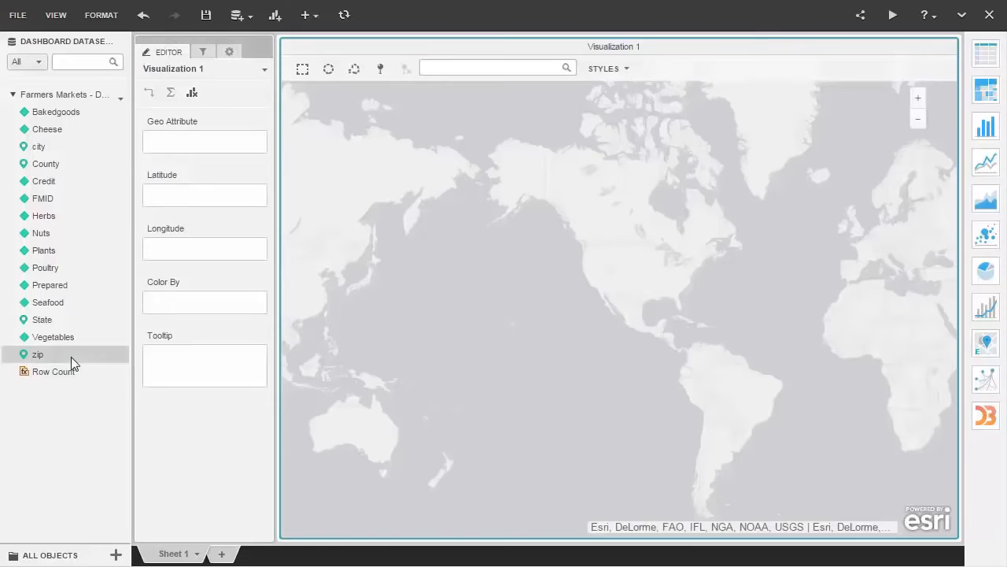
- Plot the farmers markets by zip with FMID in the tooltip, setting the map type to Marker
double_click(71, 356)
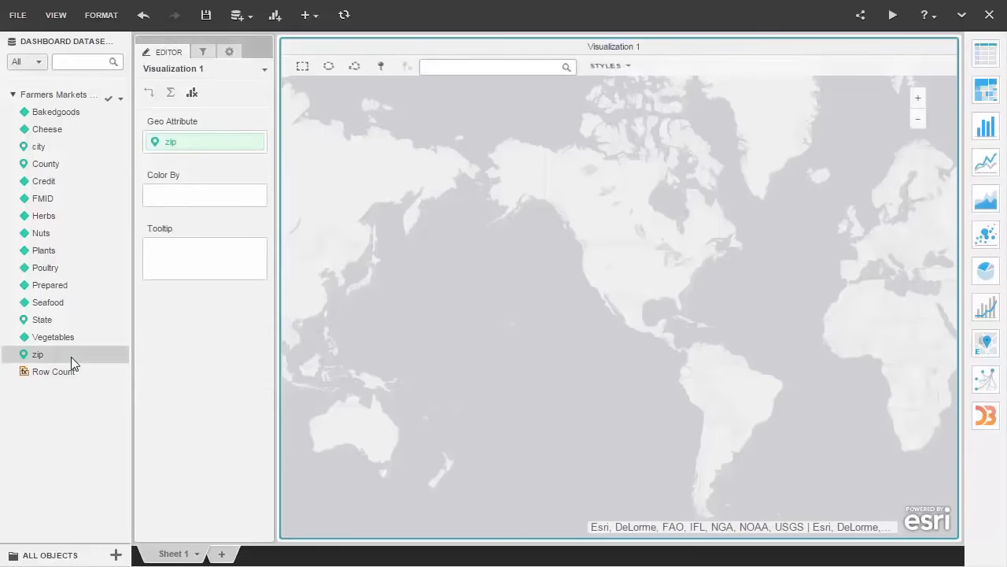
double_click(62, 200)
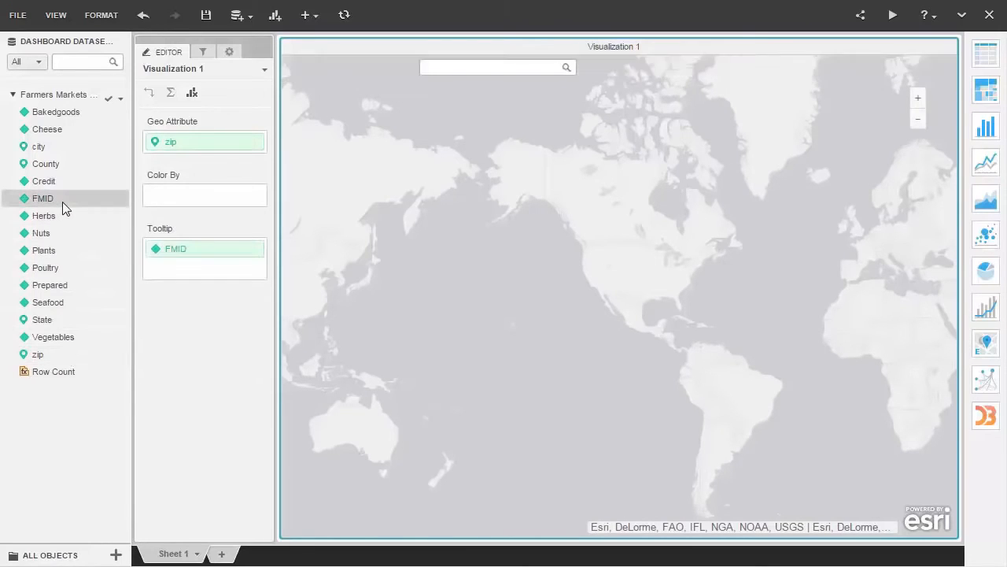
left_click(229, 52)
left_click(230, 139)
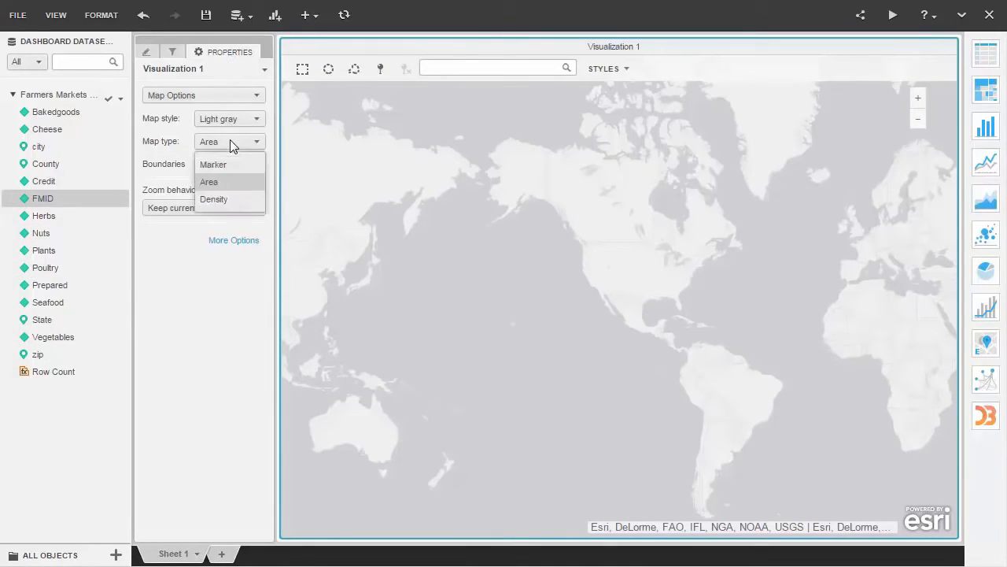
left_click(232, 164)
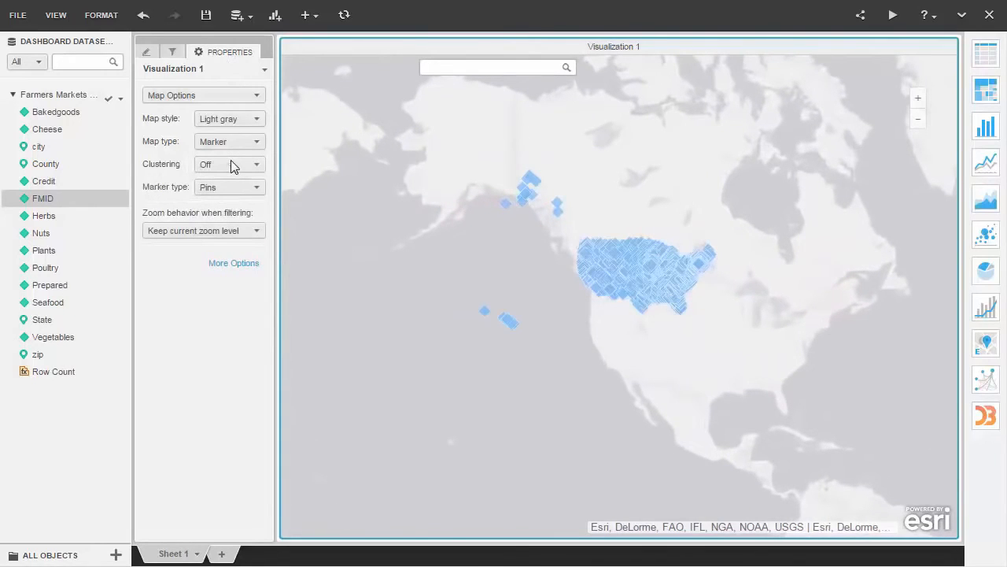
- Turn on marker clustering for the farmers markets map and set its map style to Street
left_click(231, 164)
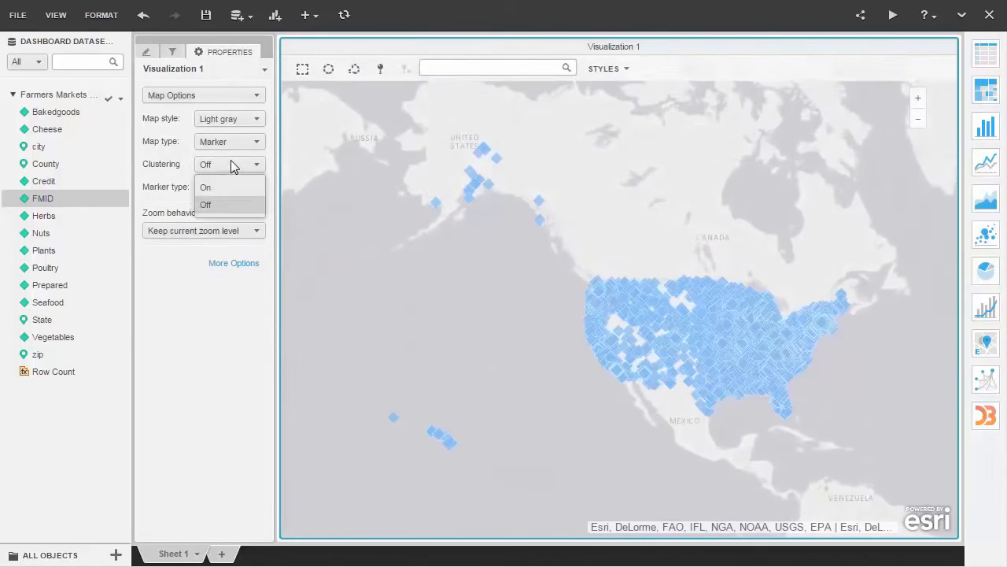
left_click(231, 186)
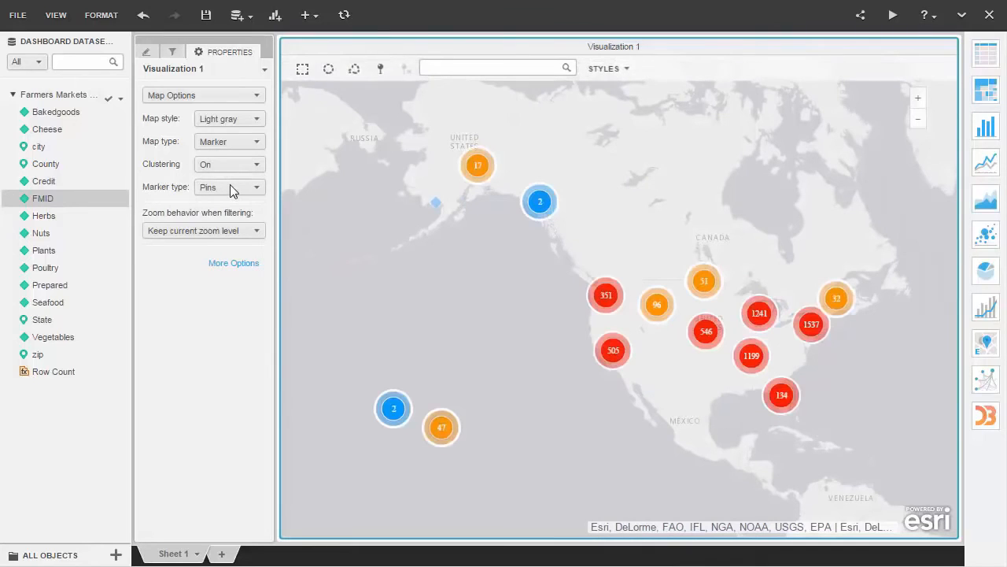
left_click(241, 120)
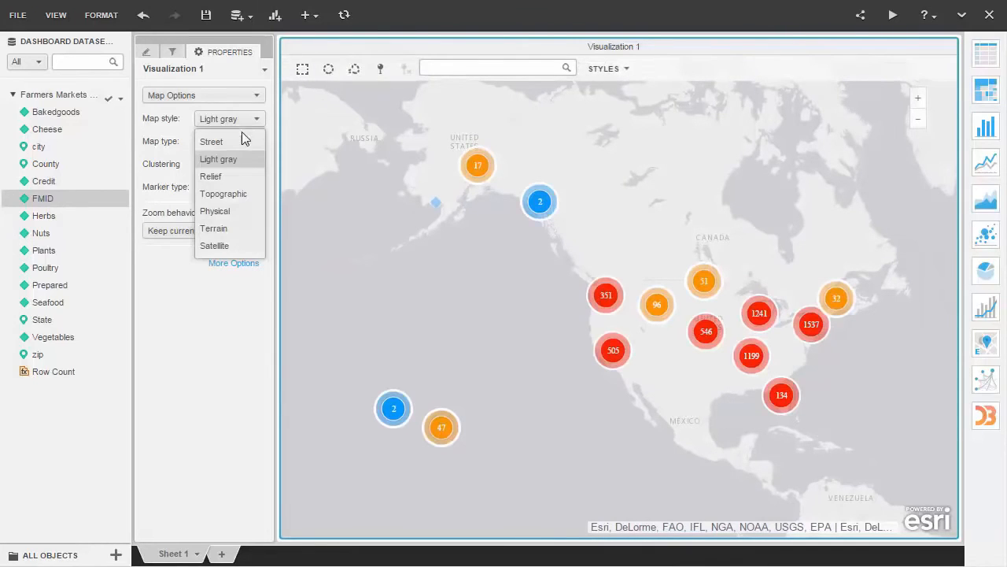
left_click(240, 142)
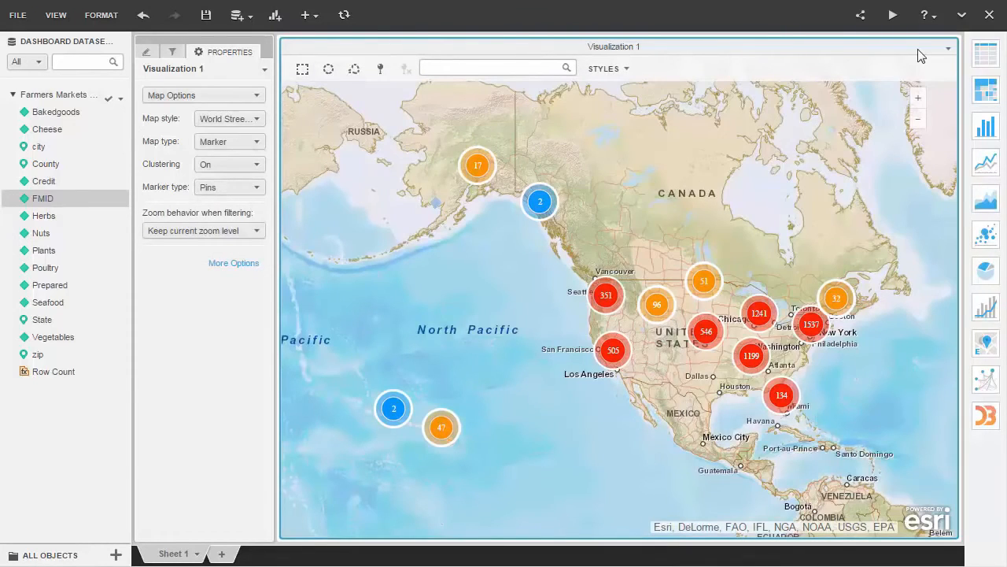
- Duplicate the clustered farmers markets map and set the copy's map type to Density
left_click(948, 49)
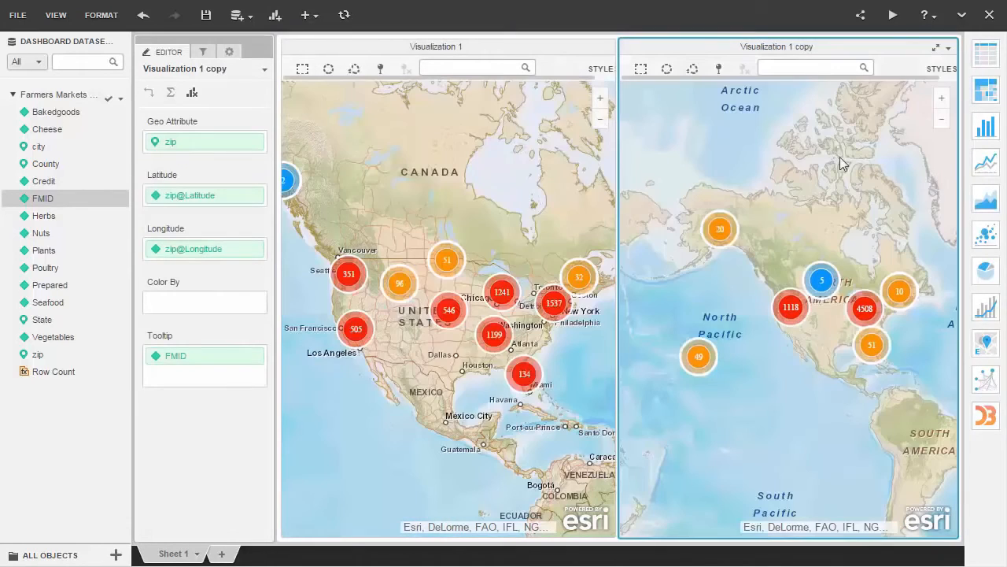
left_click(229, 51)
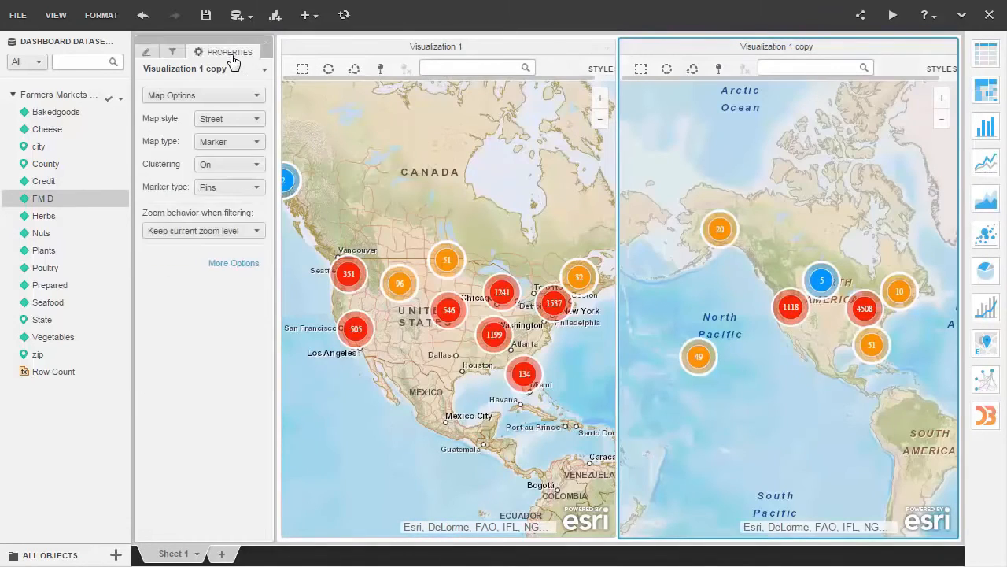
left_click(226, 142)
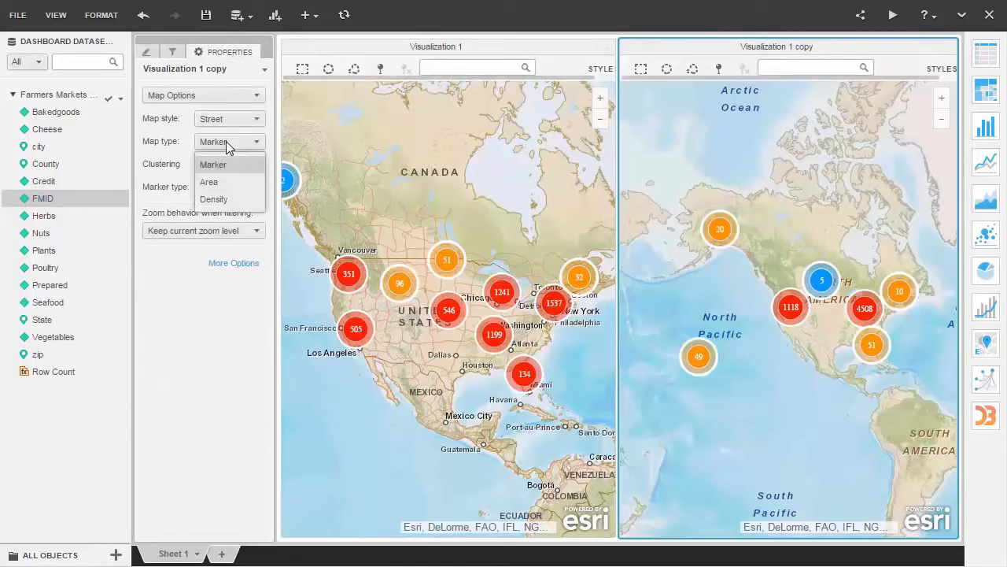
left_click(225, 199)
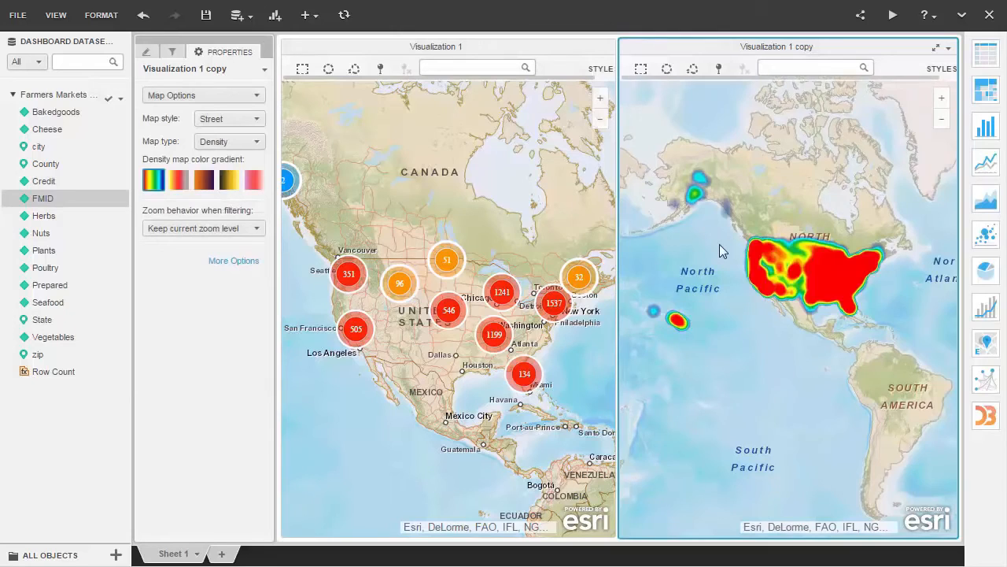
scroll(719, 243, "up", 1)
left_click_drag(684, 233, 649, 232)
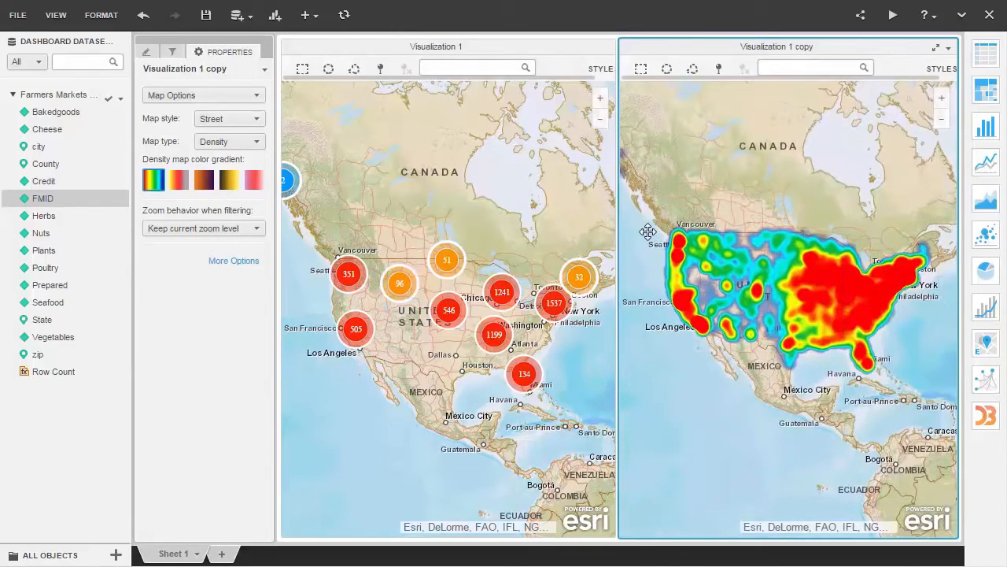
- Examine the farmers market clusters around the northeastern United States on the clustered map, and switch the dashboard to presentation mode
left_click(586, 211)
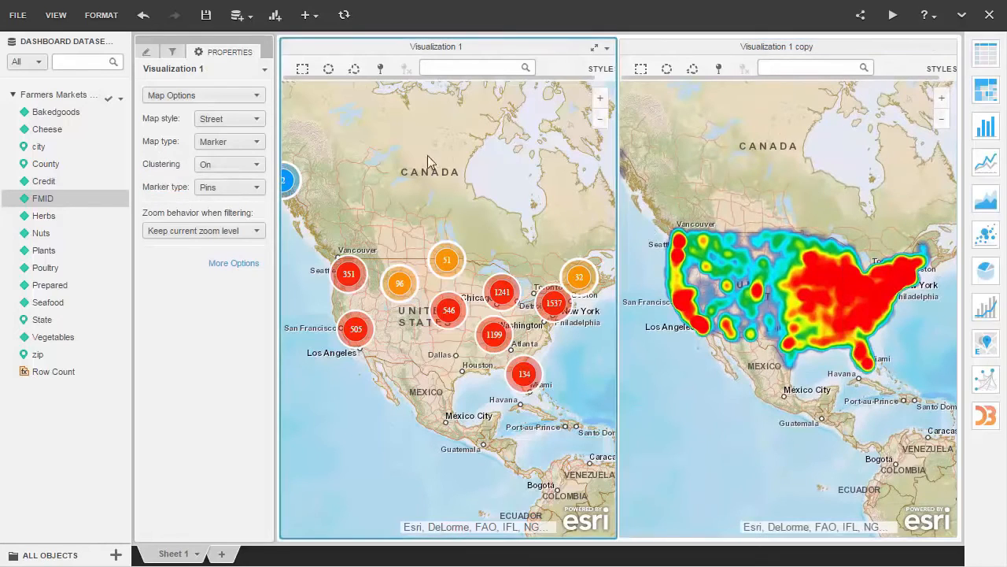
left_click(302, 69)
scroll(535, 329, "up", 2)
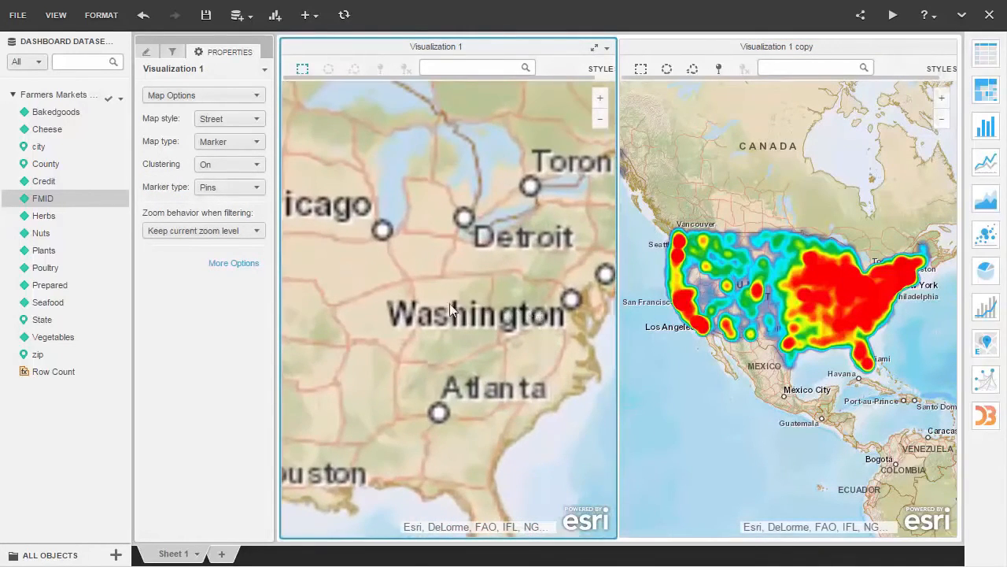
left_click_drag(569, 258, 469, 266)
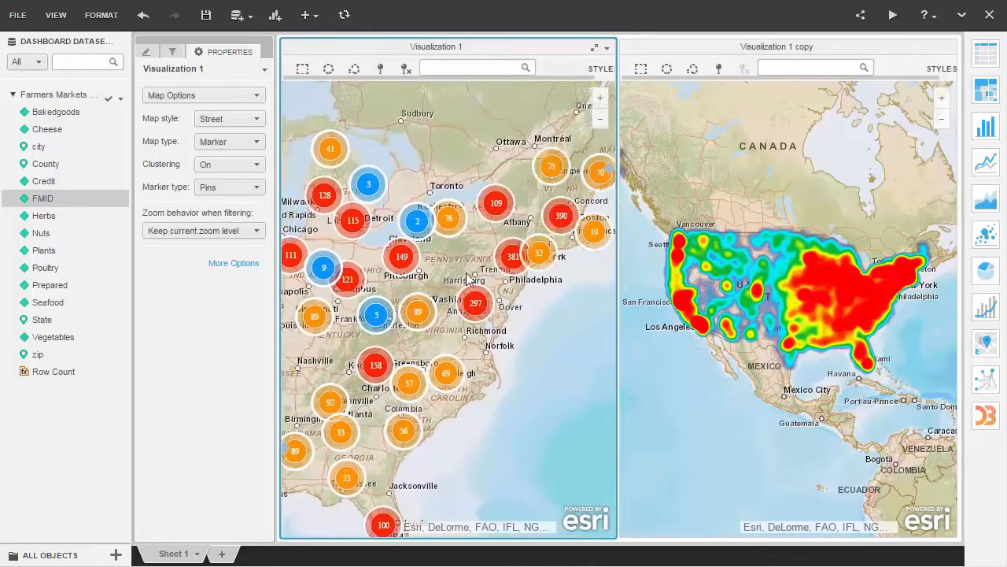
scroll(469, 270, "up", 1)
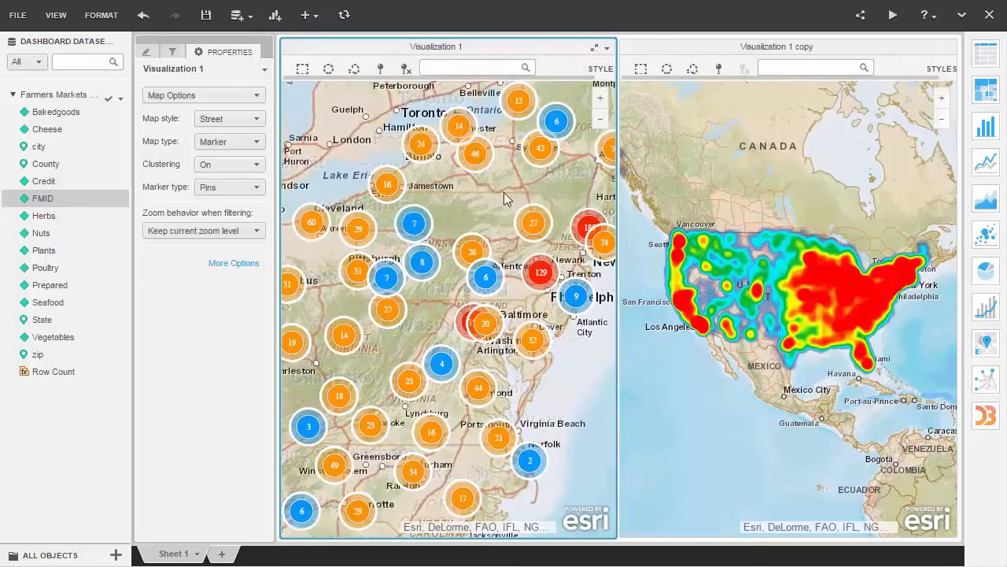
mouse_move(534, 229)
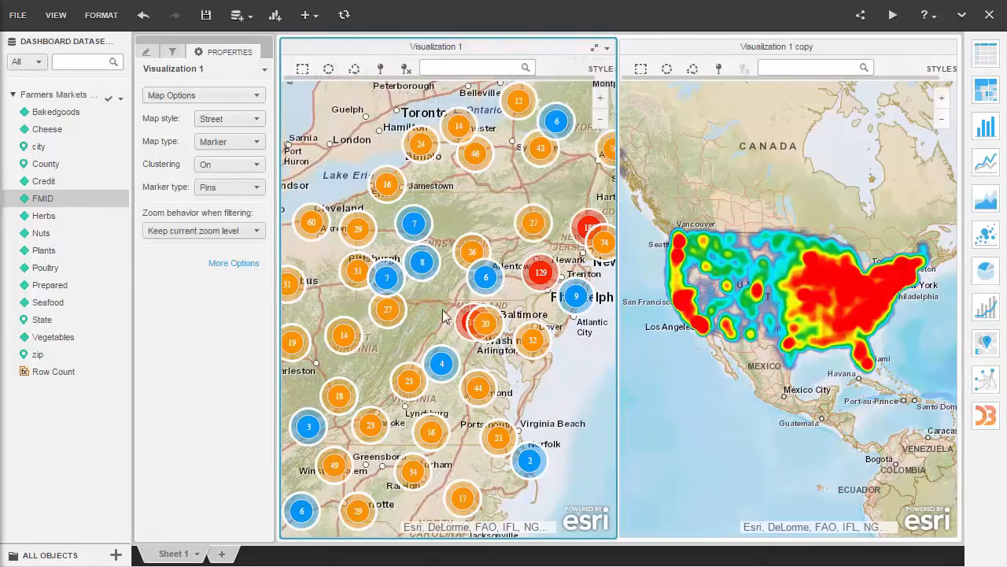
left_click(894, 16)
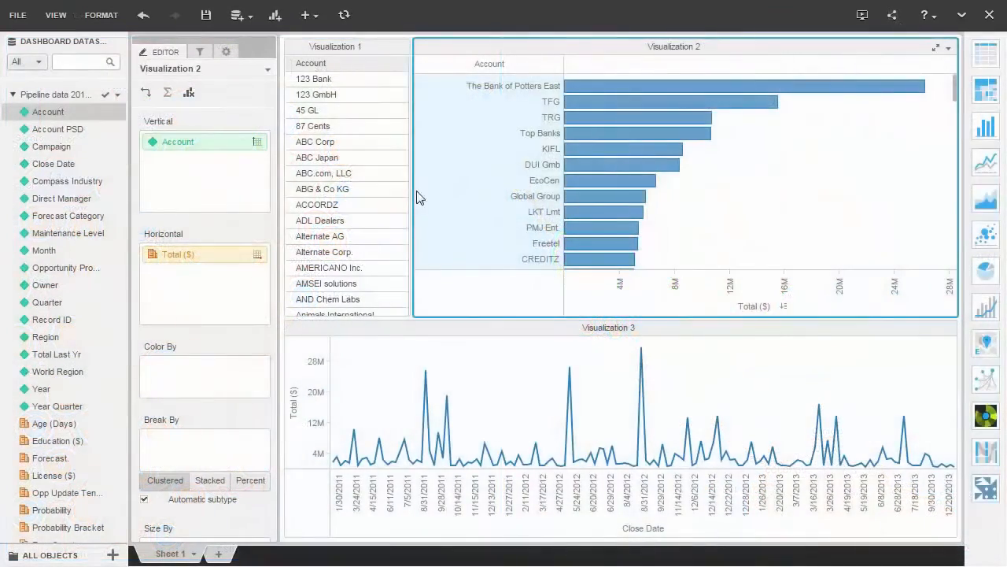
- Add an Account filter to Sheet 1 of the pipeline dashboard and filter by all search results for "east"
left_click(193, 53)
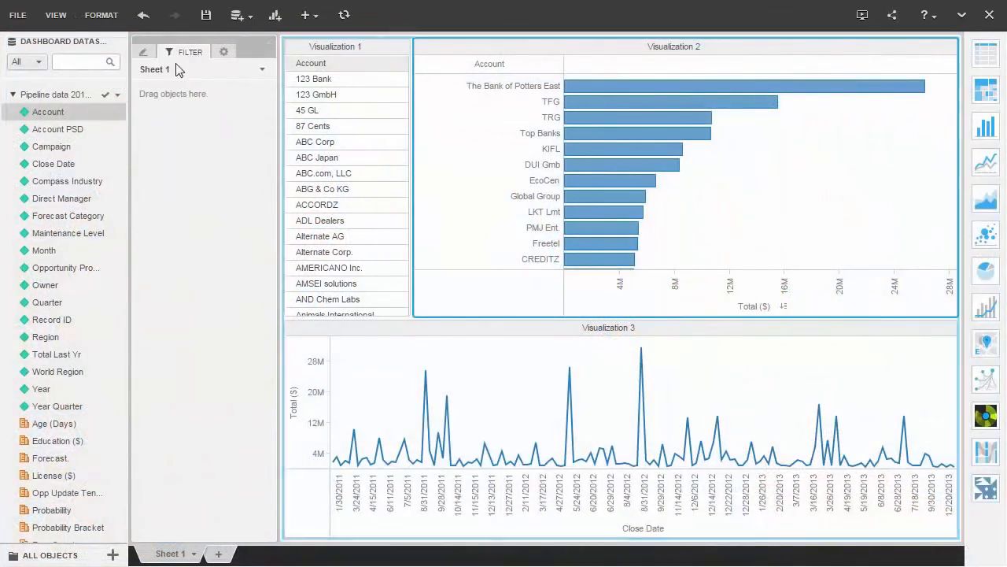
left_click_drag(45, 115, 177, 111)
left_click(177, 114)
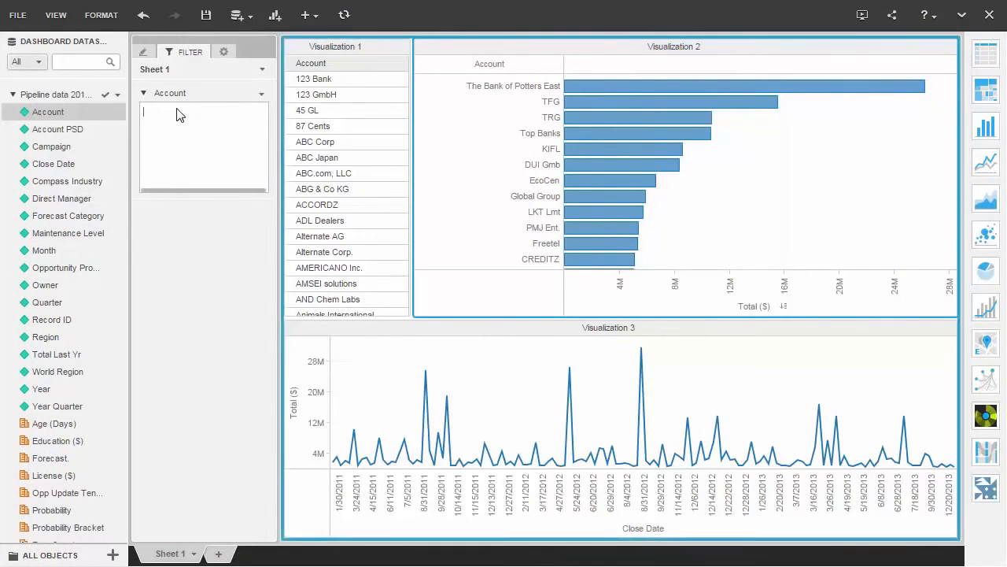
type("east")
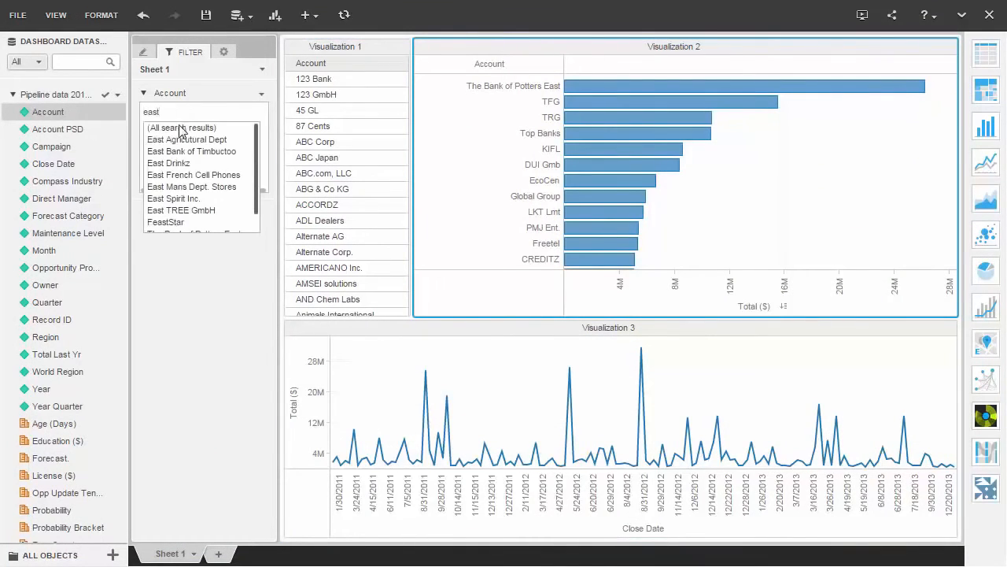
left_click(179, 127)
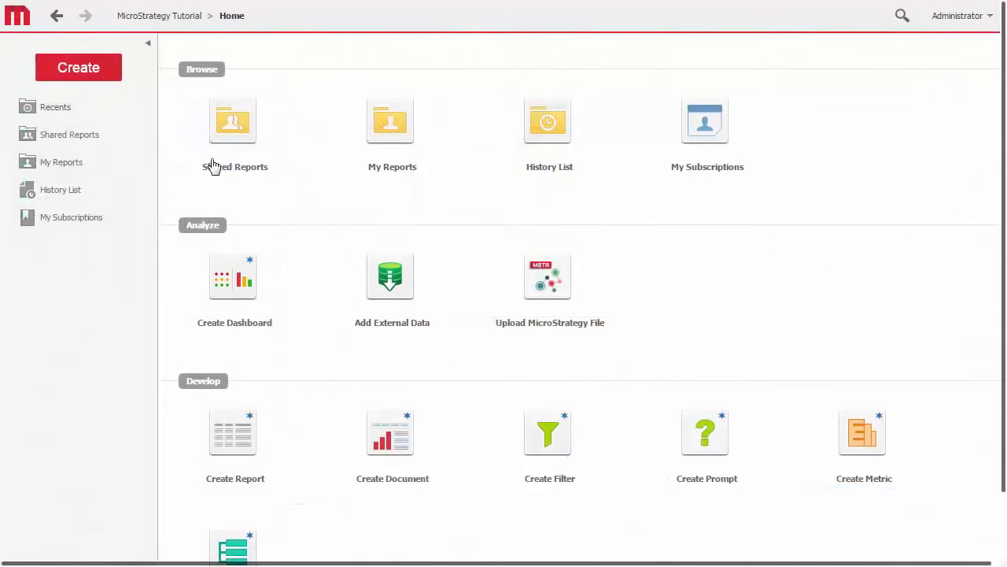
- Create a new document from the 01 Blank Dashboard layout template
left_click(103, 77)
mouse_move(116, 170)
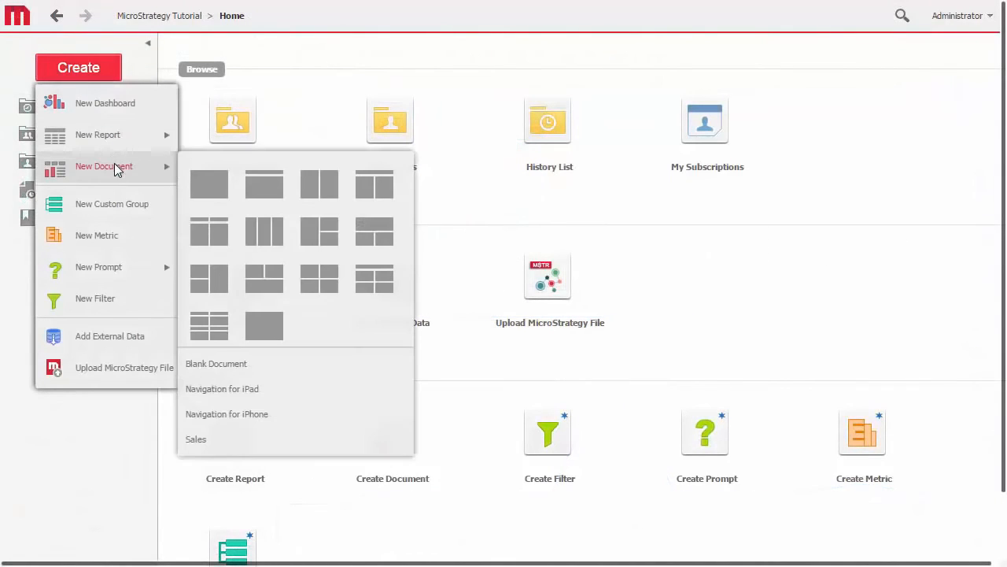
left_click(206, 182)
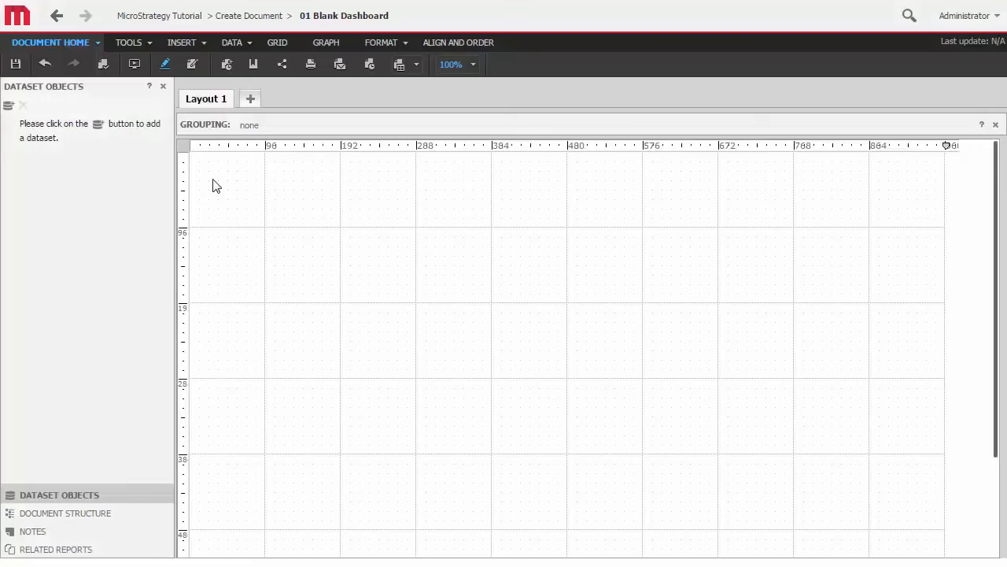
- Insert an image object on Layout 1 and position it in the page's upper-left corner
left_click(195, 44)
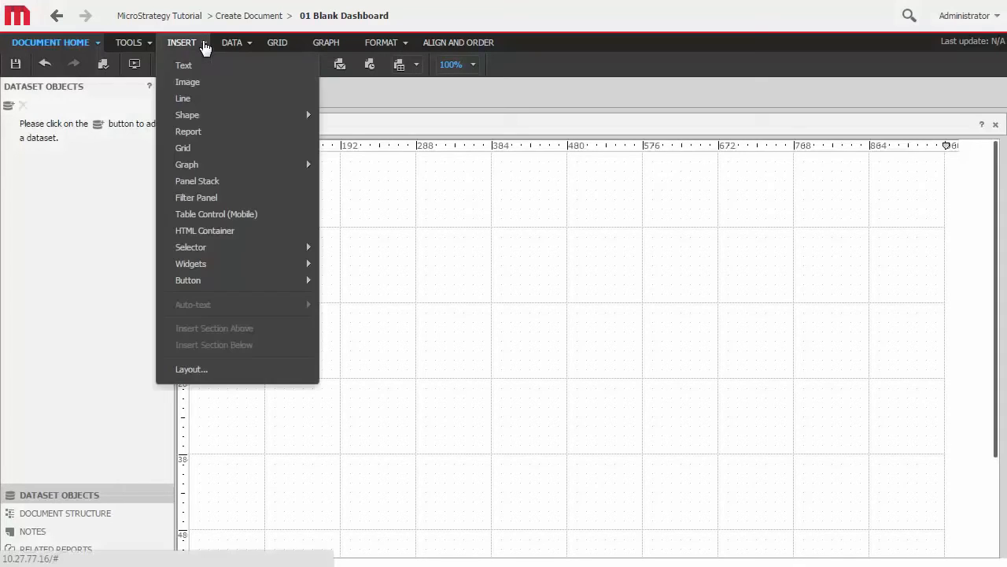
left_click(202, 81)
mouse_move(281, 187)
left_mouse_down()
mouse_move(367, 186)
mouse_move(461, 219)
left_mouse_up()
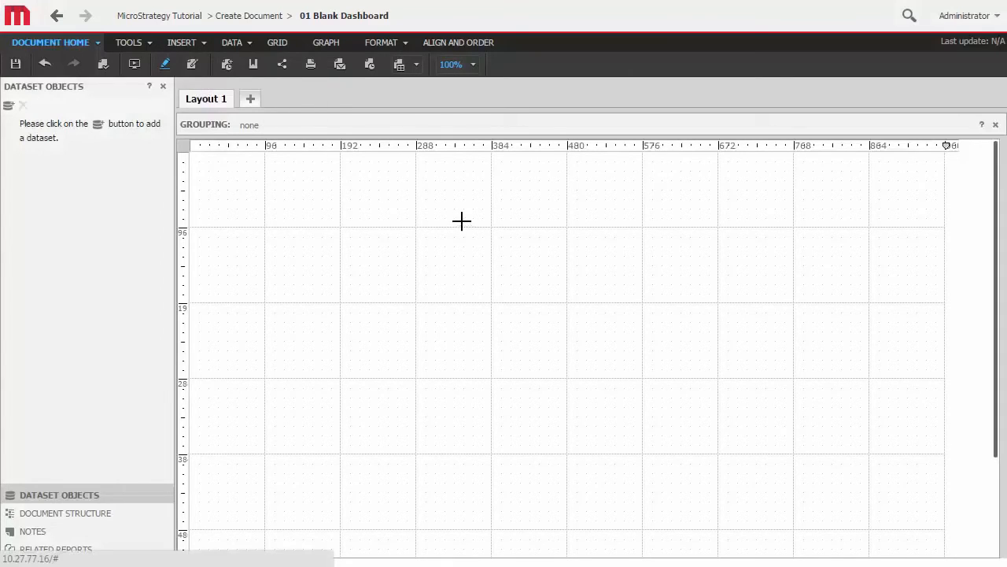
left_click_drag(234, 178, 188, 150)
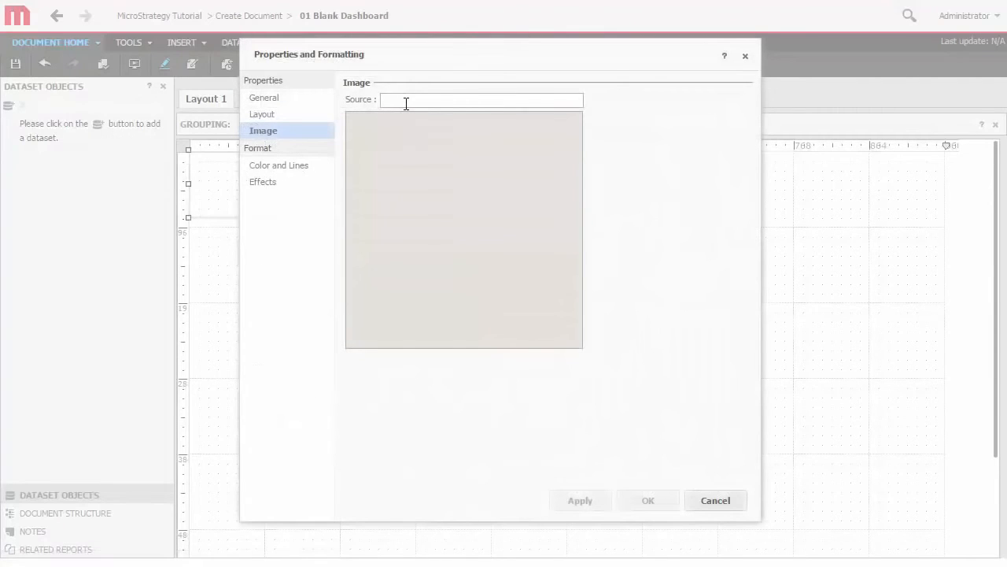
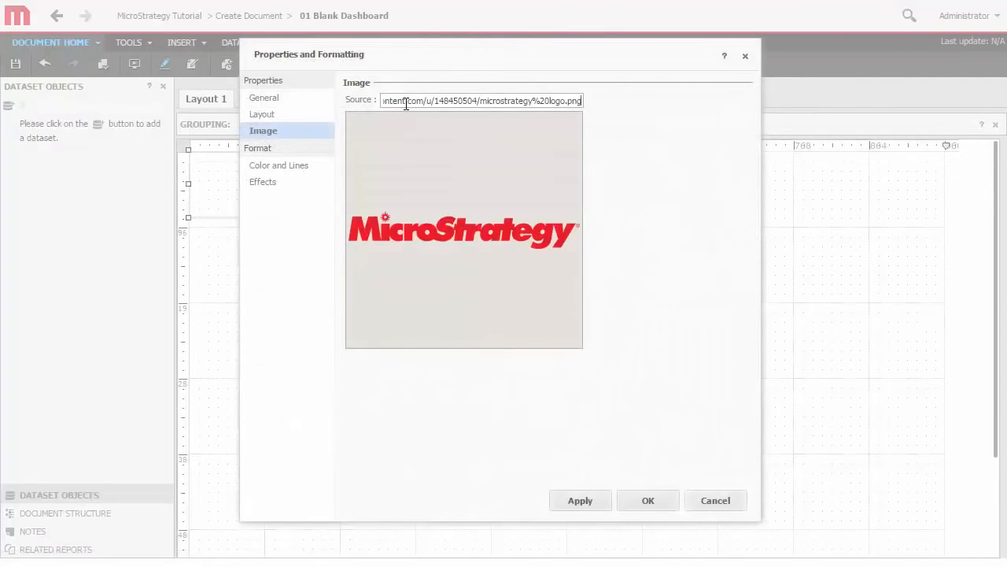
- Set the image's source to the microstrategy logo.png web address and its borders to None
left_click(304, 165)
left_click(359, 108)
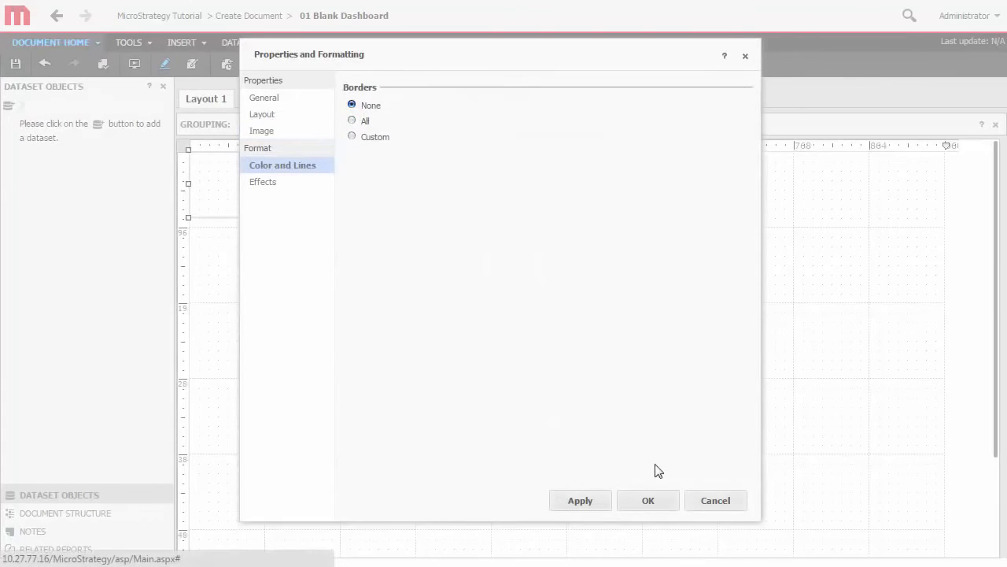
left_click(669, 502)
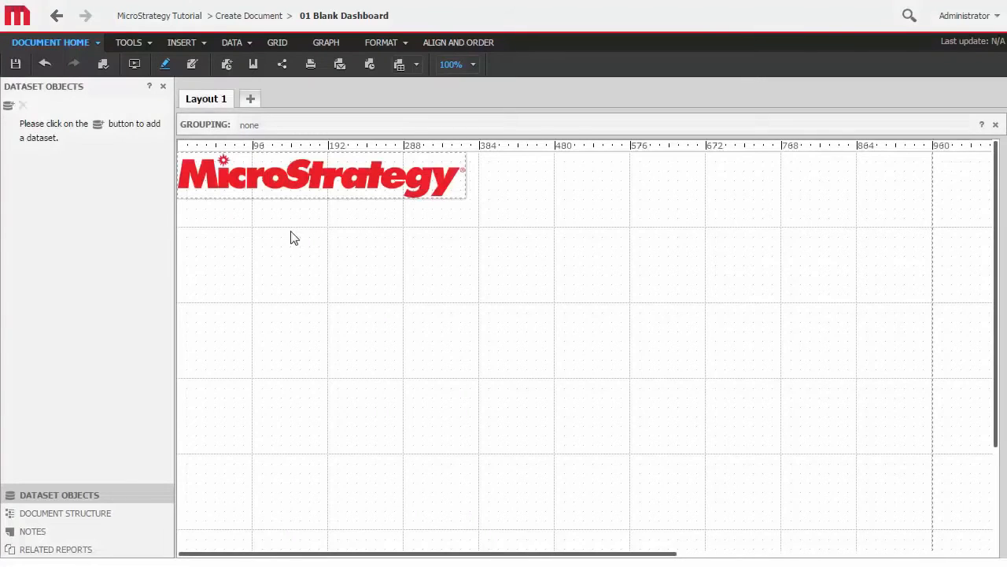
- Save the document as "Sales" in the Templates folder of Shared Reports
left_click(96, 43)
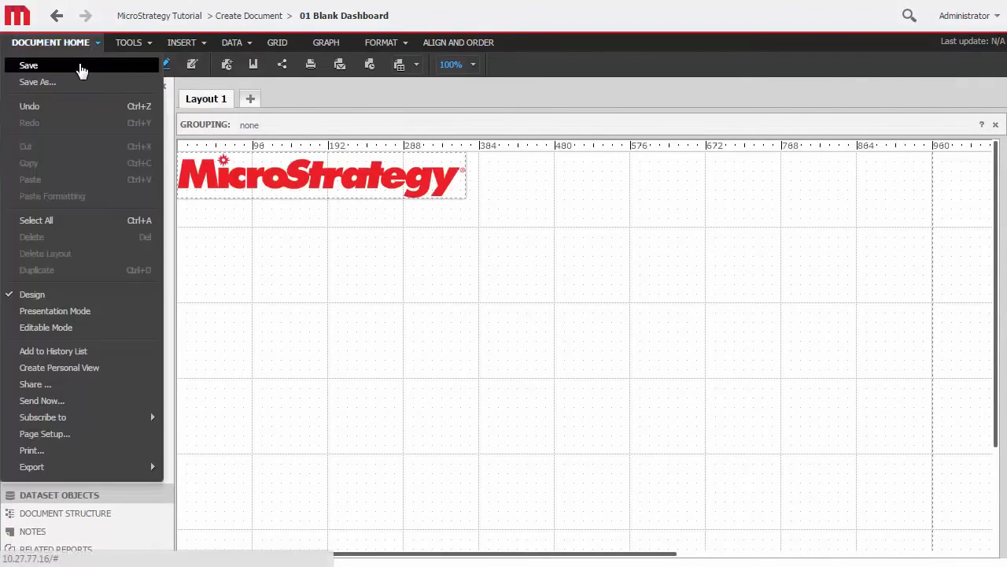
left_click(80, 67)
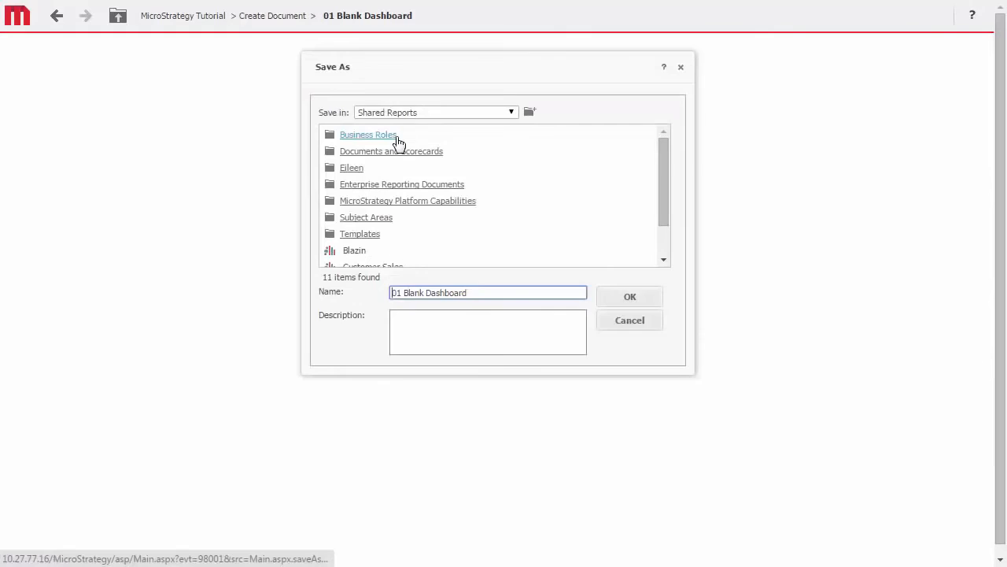
left_click(371, 234)
left_click_drag(476, 290, 392, 293)
type("Sales")
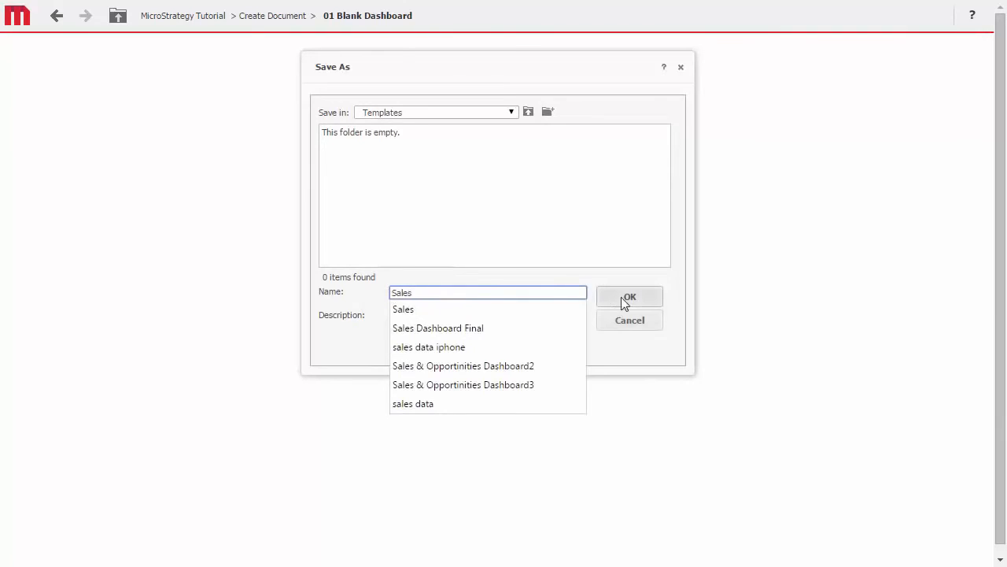
left_click(638, 298)
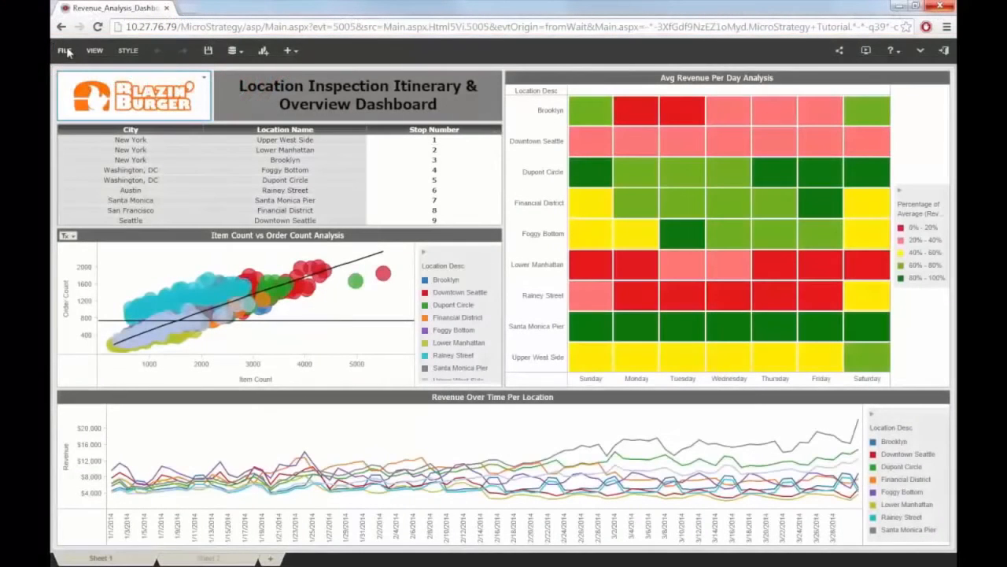
- Convert the Revenue_Analysis_Dashboard_VI dashboard to a document and change the fill color of its Body section
left_click(65, 50)
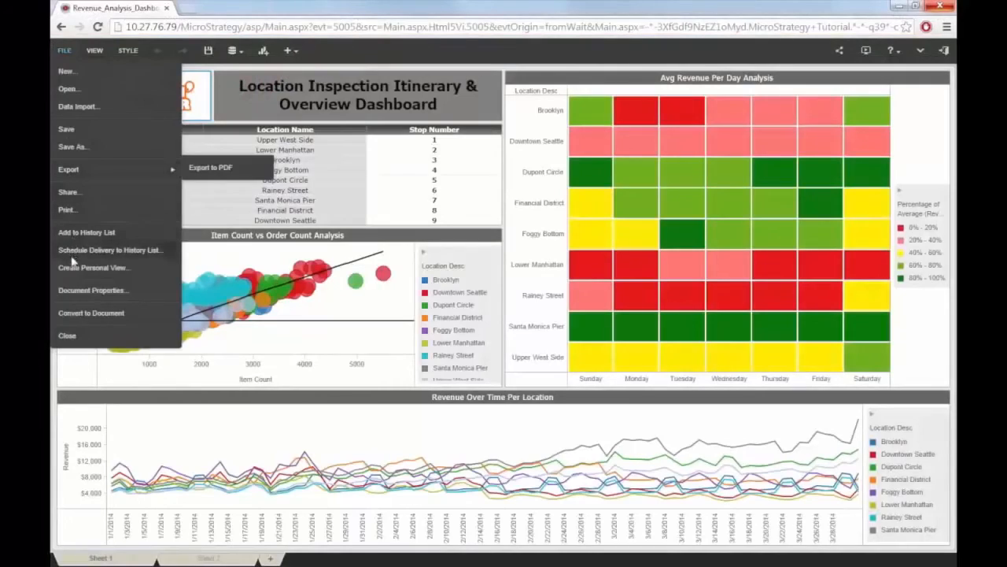
left_click(76, 313)
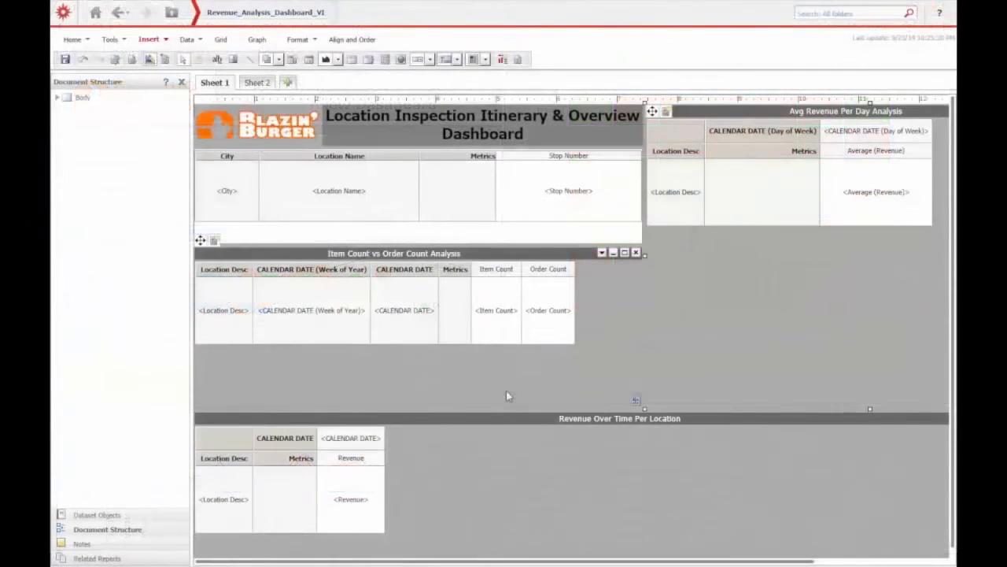
right_click(82, 100)
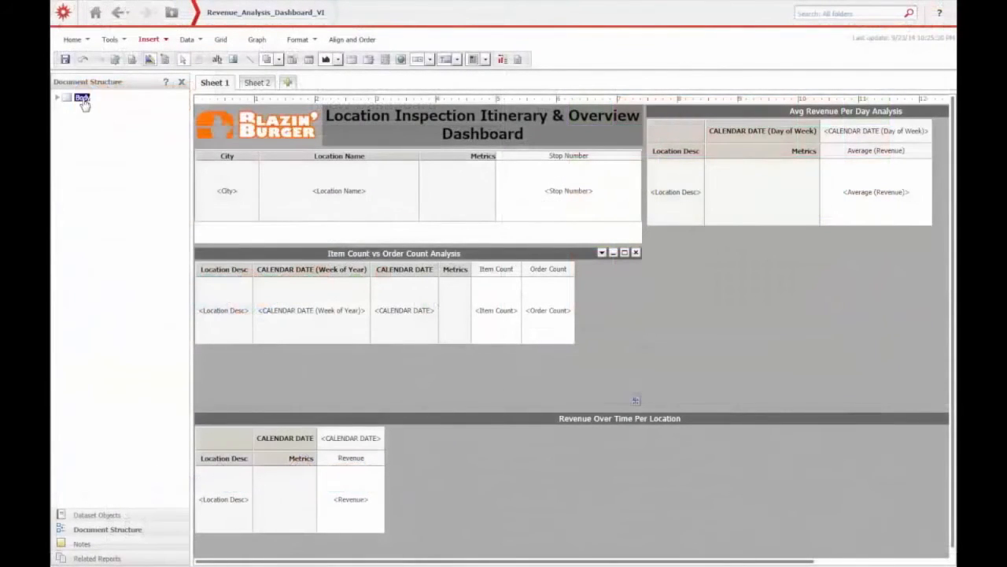
left_click(111, 194)
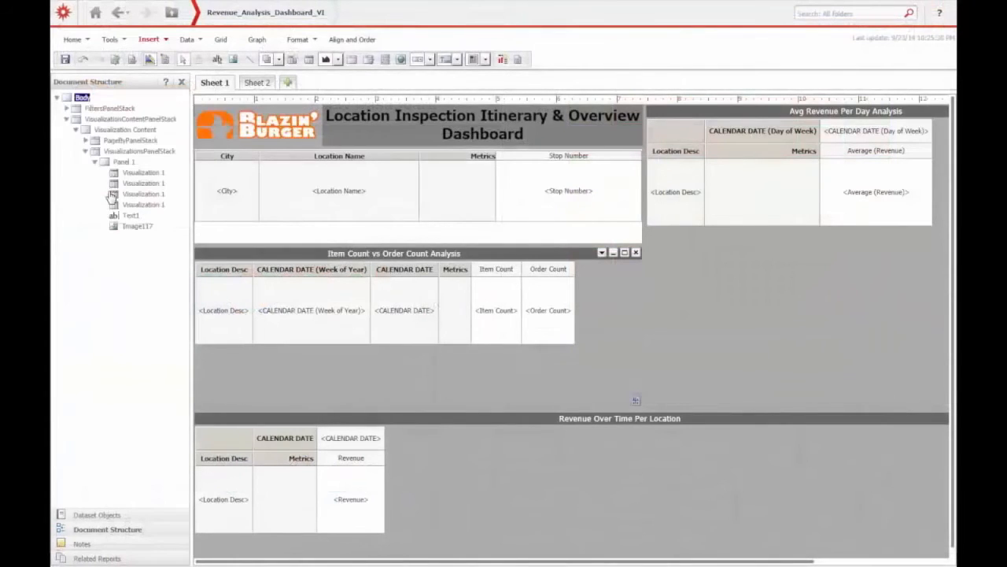
left_click(311, 150)
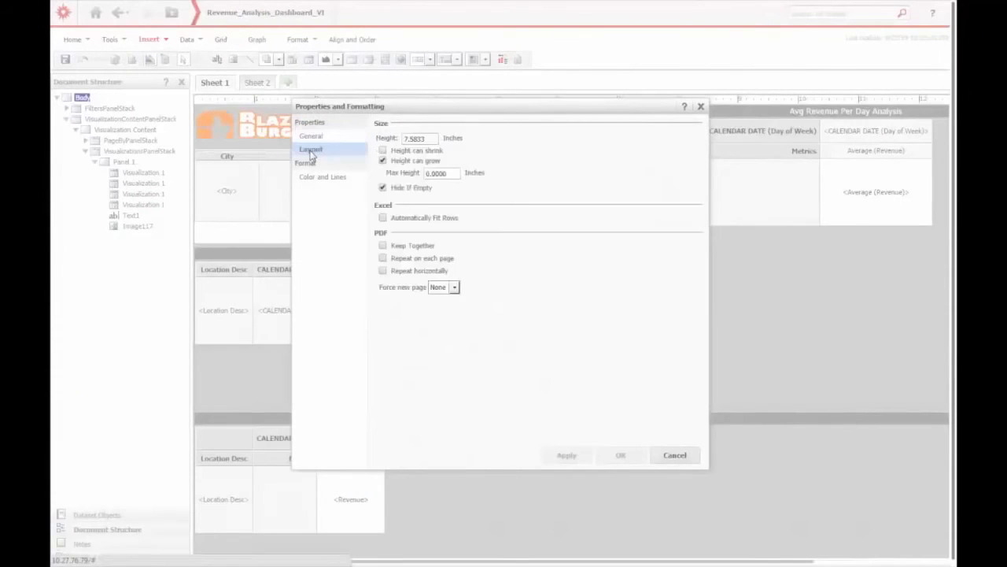
left_click(313, 178)
left_click(454, 144)
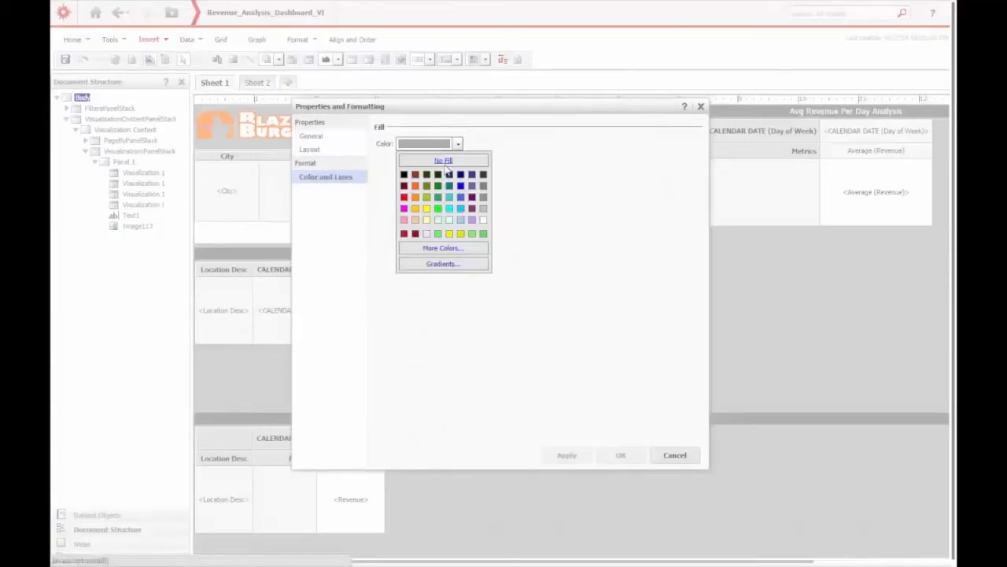
left_click(484, 226)
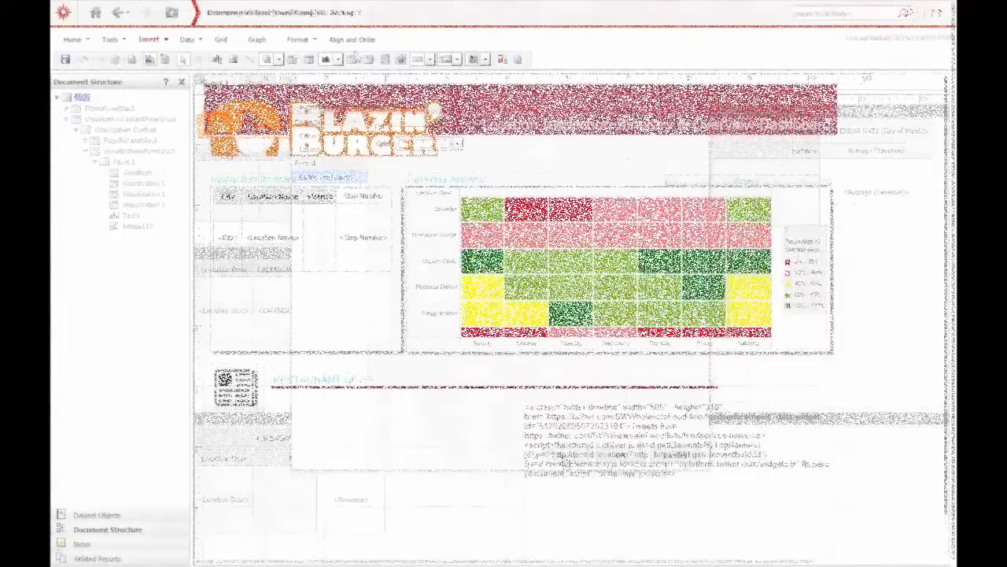
- Insert an HTML container under the RESTAURANT NEWS heading beside the Twitter timeline code, and extend it upward towards the heading
left_click(402, 61)
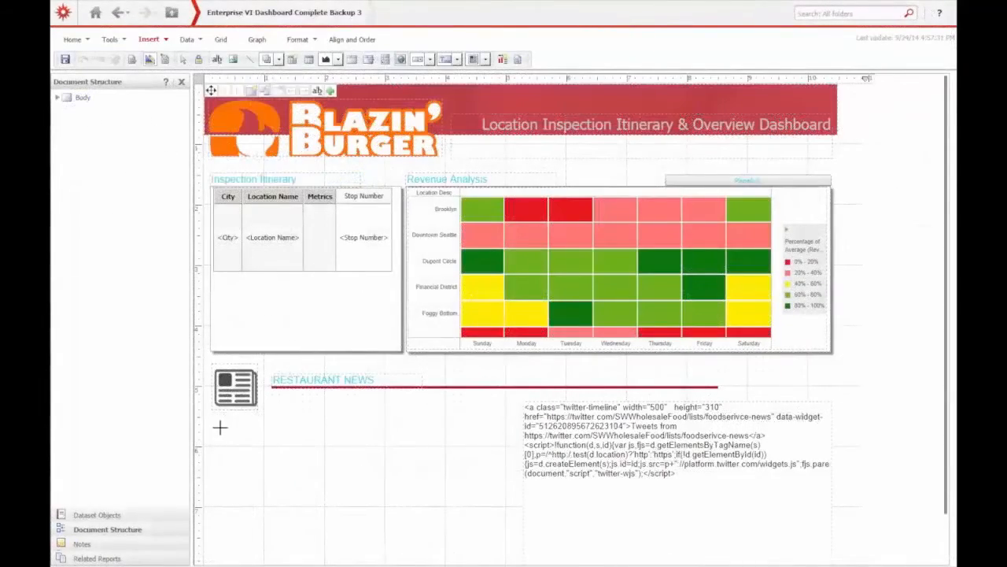
left_click_drag(217, 423, 508, 542)
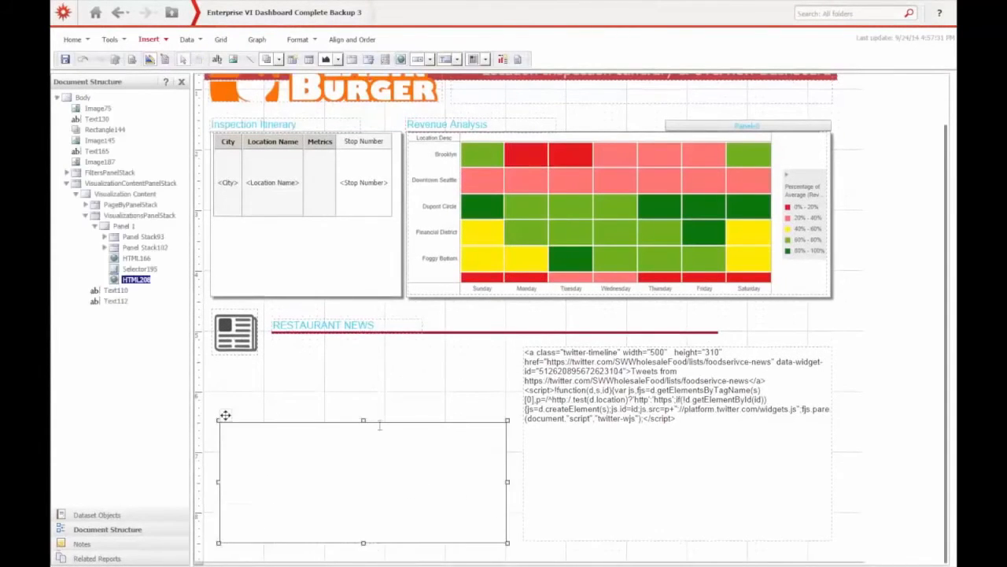
left_click_drag(363, 419, 363, 373)
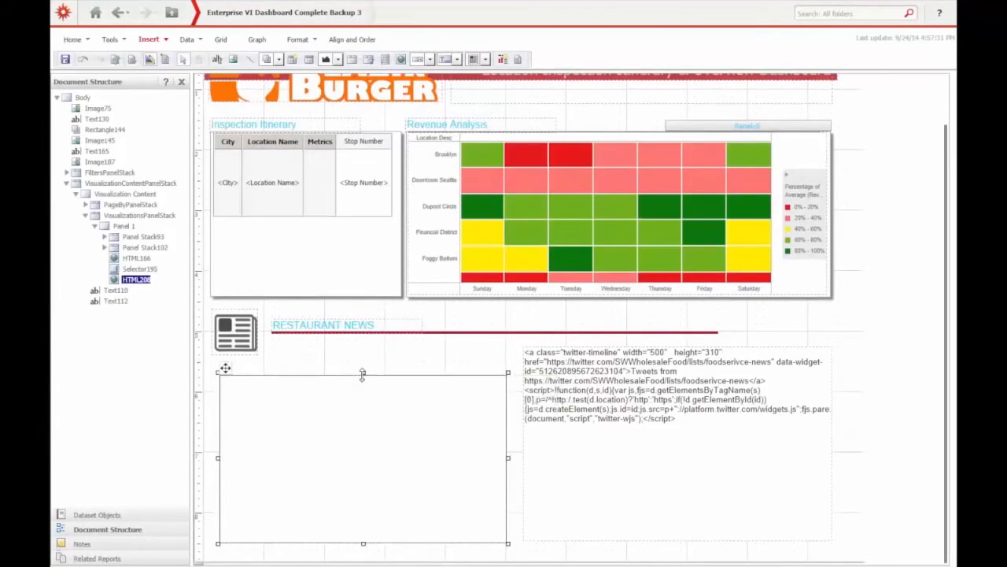
right_click(226, 370)
left_click(267, 550)
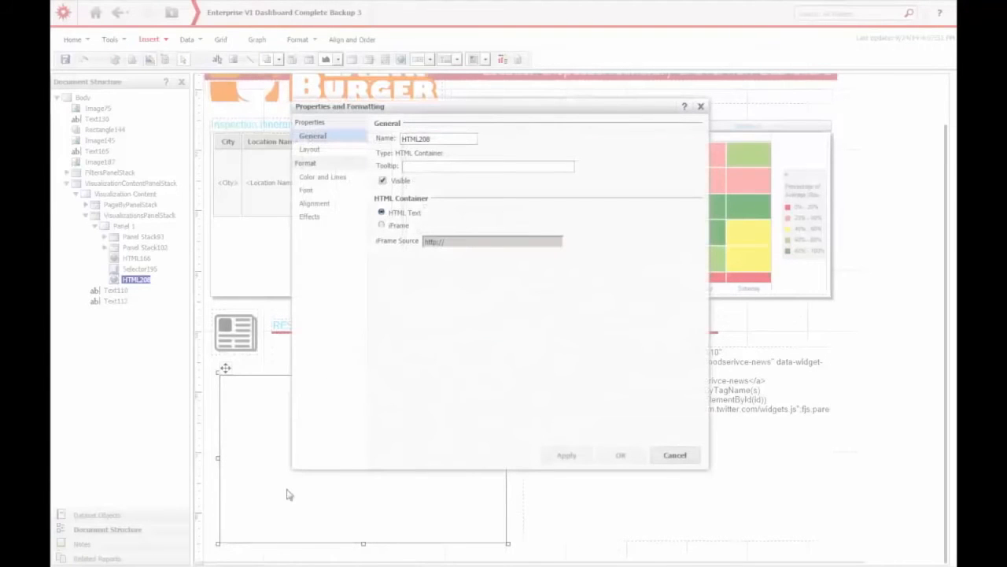
left_click(394, 225)
type("www.youtube.com/embed/PUspRBt7Kp4")
left_click(566, 455)
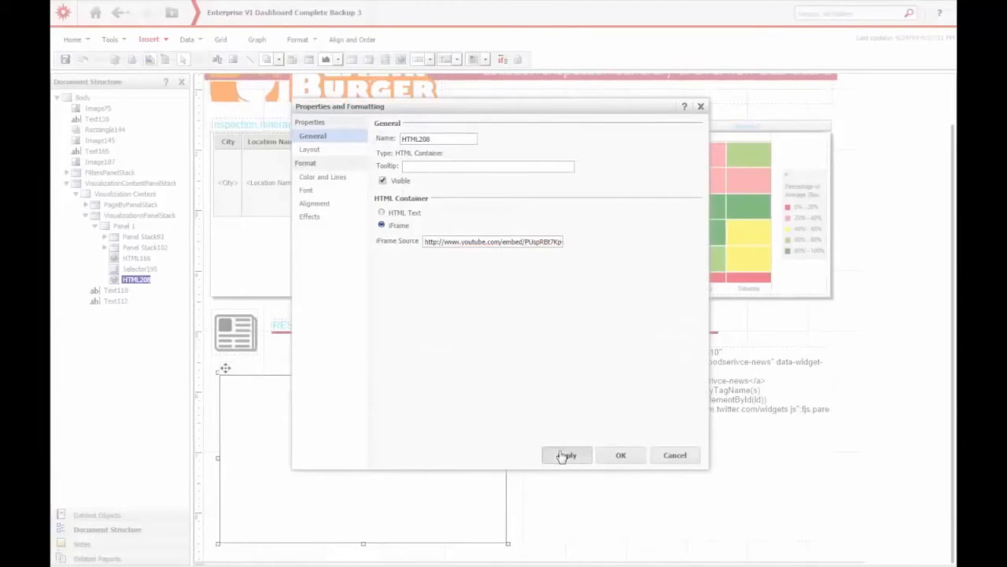
- Remove the borders of the YouTube HTML container
left_click(340, 177)
left_click(380, 173)
left_click(565, 455)
left_click(607, 456)
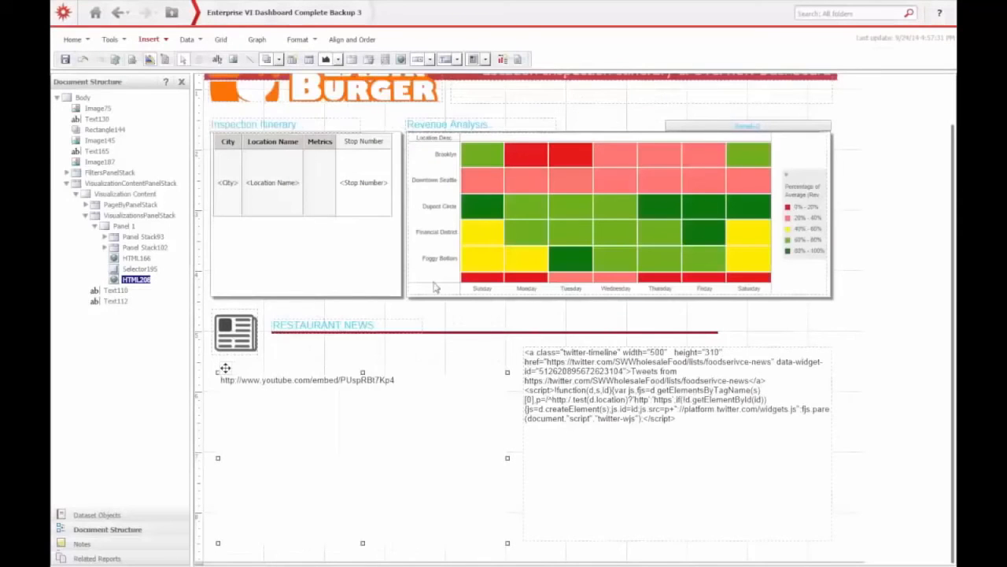
left_click(150, 60)
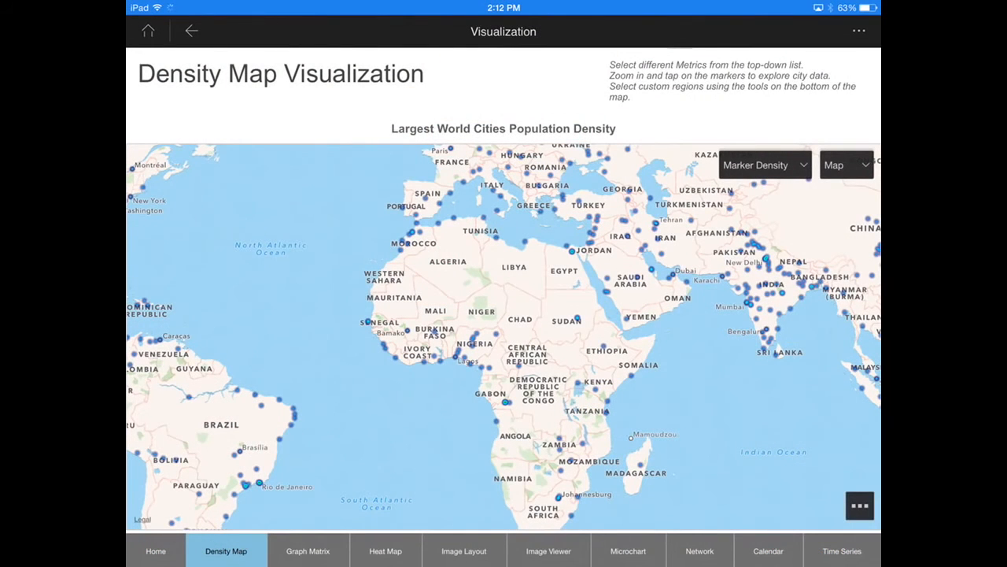
- In MicroStrategy Mobile on the iPad, lasso a custom region around Somalia on the density map and zoom to that region
left_click(859, 505)
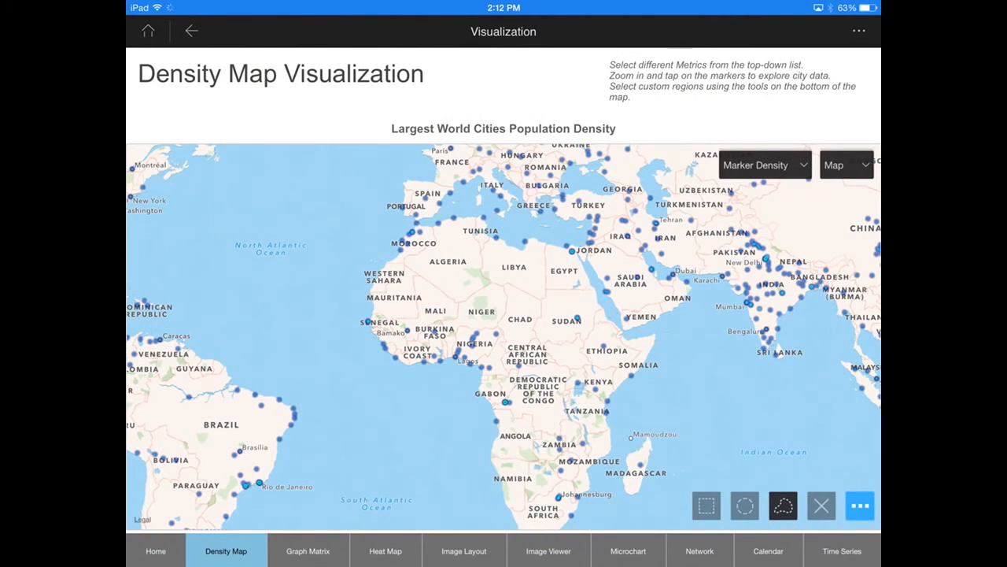
mouse_move(639, 408)
left_mouse_down()
mouse_move(676, 317)
mouse_move(626, 404)
left_mouse_up()
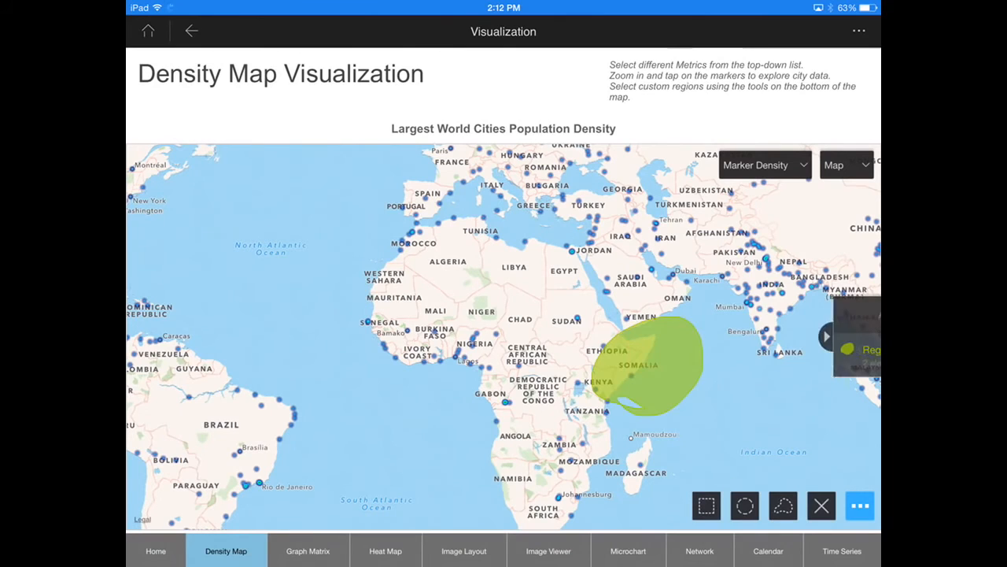
left_click(865, 355)
left_click(786, 319)
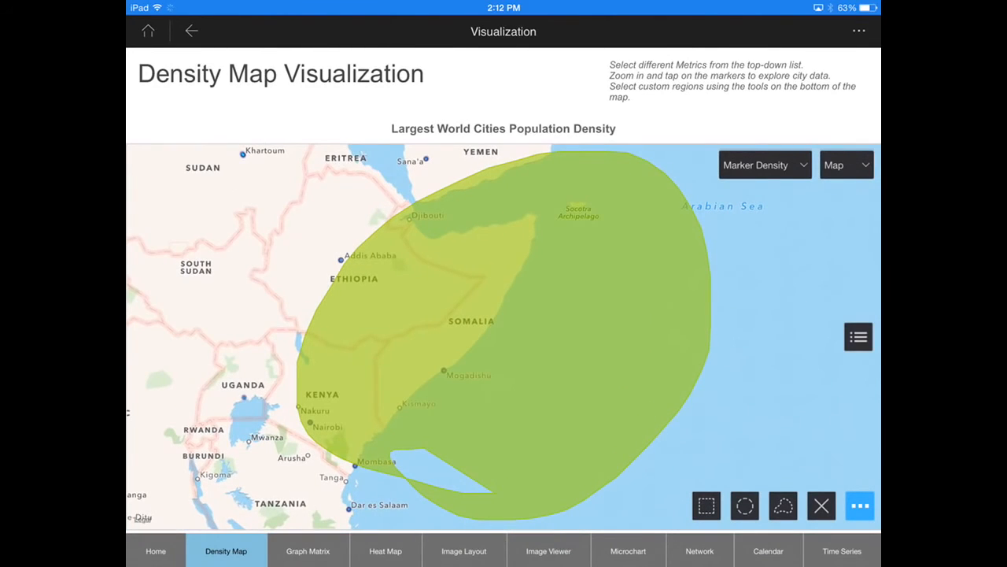
- Browse the Heat Map, Image Viewer, Microchart and Calendar visualization examples
left_click(385, 551)
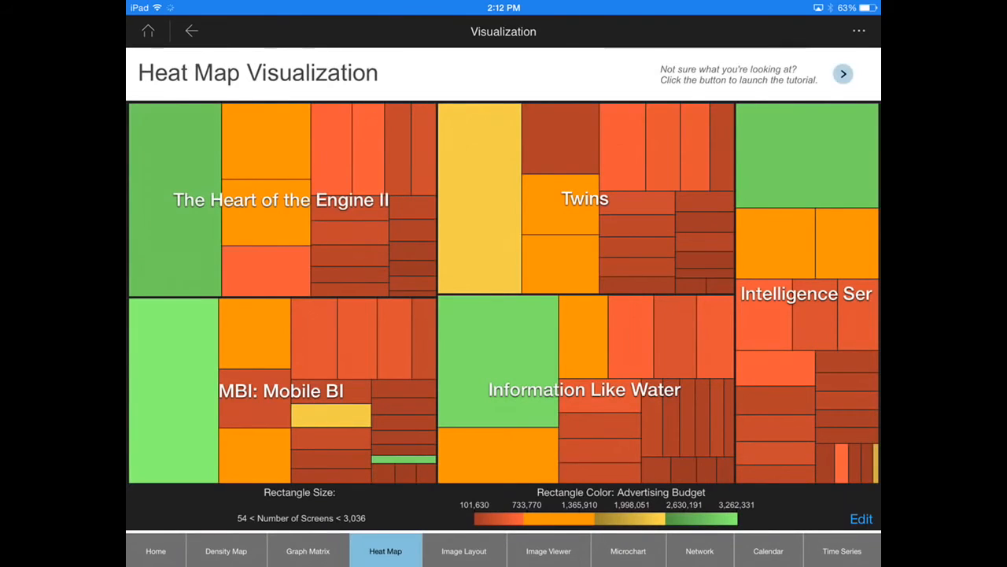
left_click(549, 551)
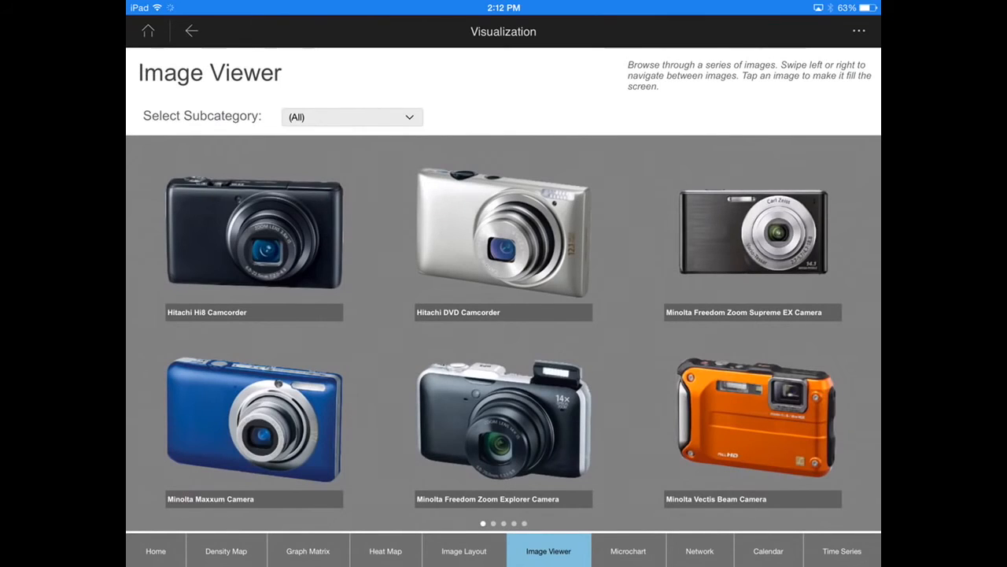
left_click(628, 550)
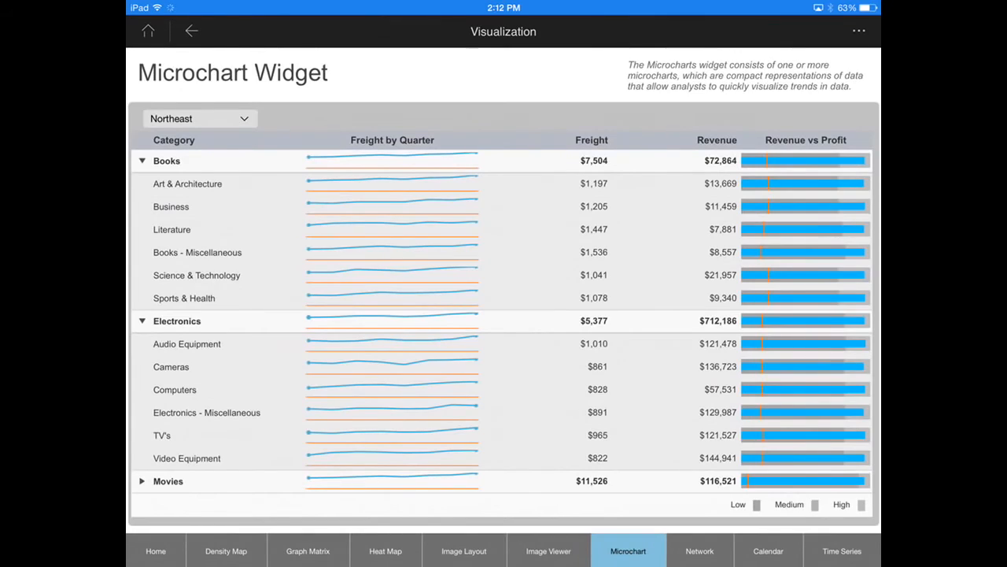
left_click(768, 551)
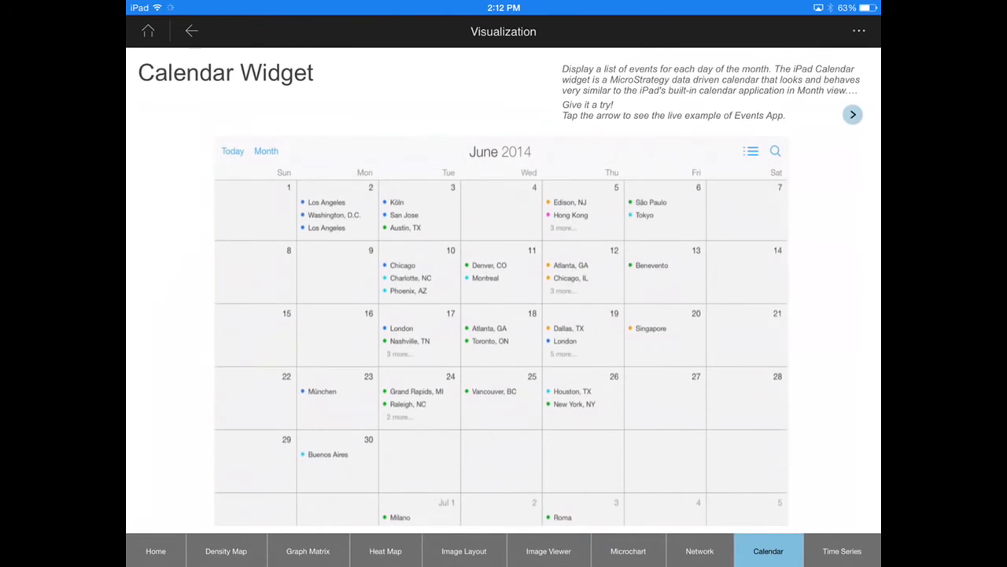
- View the Paris event on 25 September 2015 in the live events calendar example, and open the Time Series widget
left_click(852, 114)
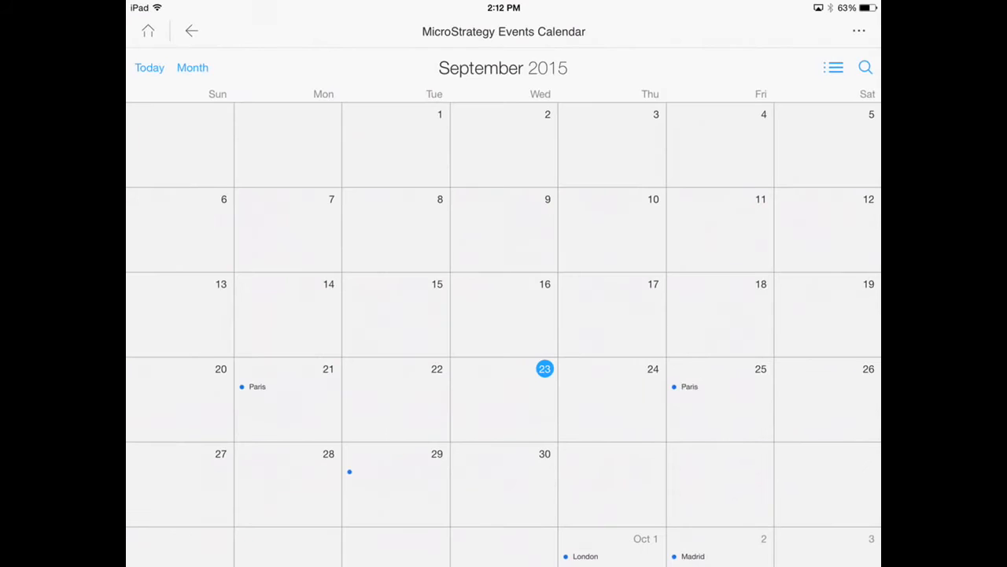
left_click(710, 386)
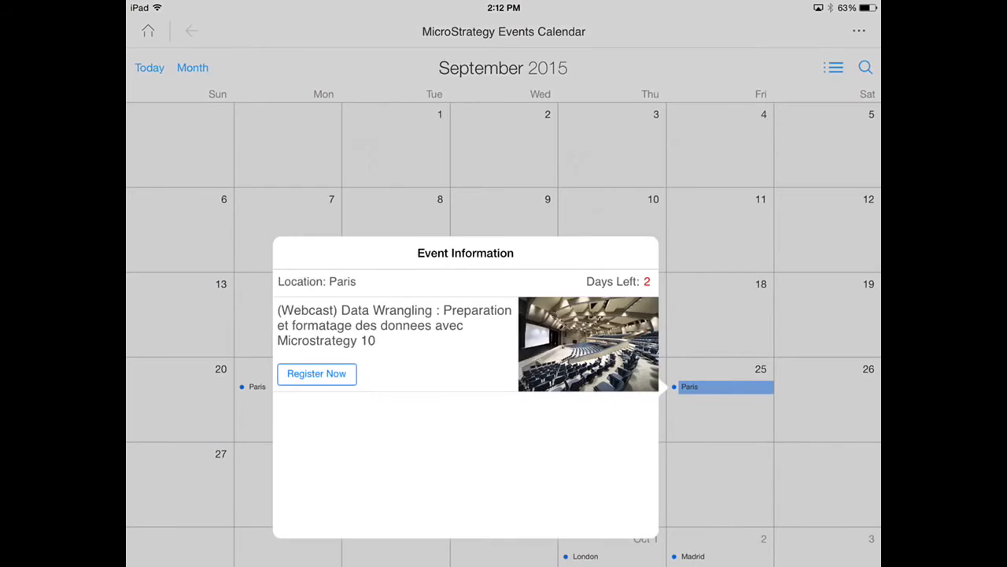
left_click(191, 31)
left_click(191, 30)
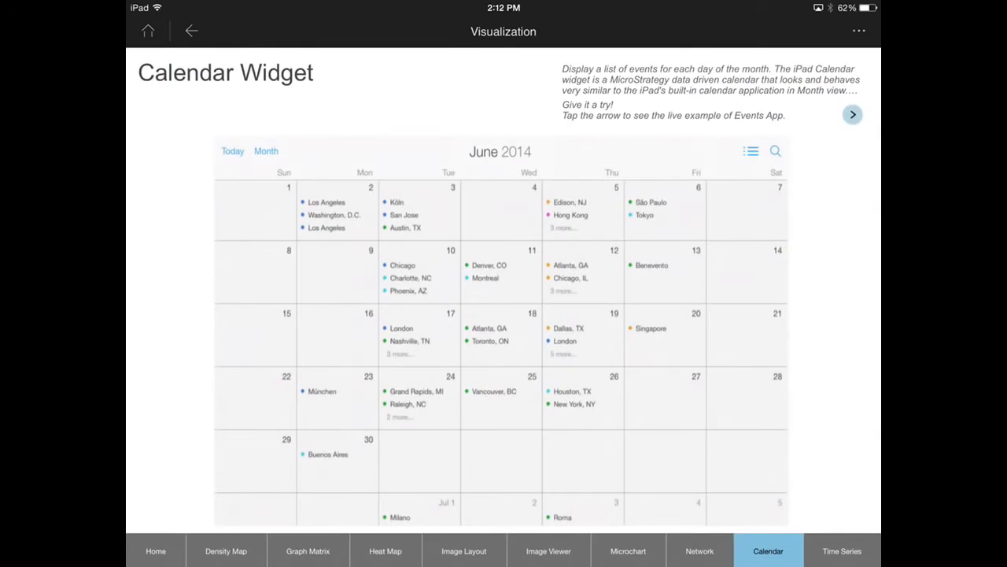
left_click(842, 551)
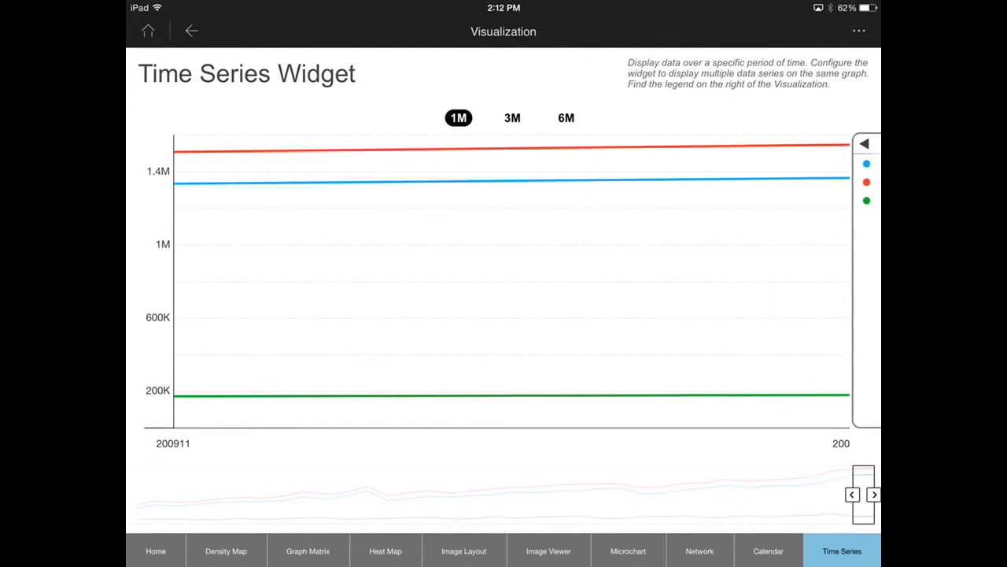
- Show the 6M range in the Time Series widget
left_click(566, 117)
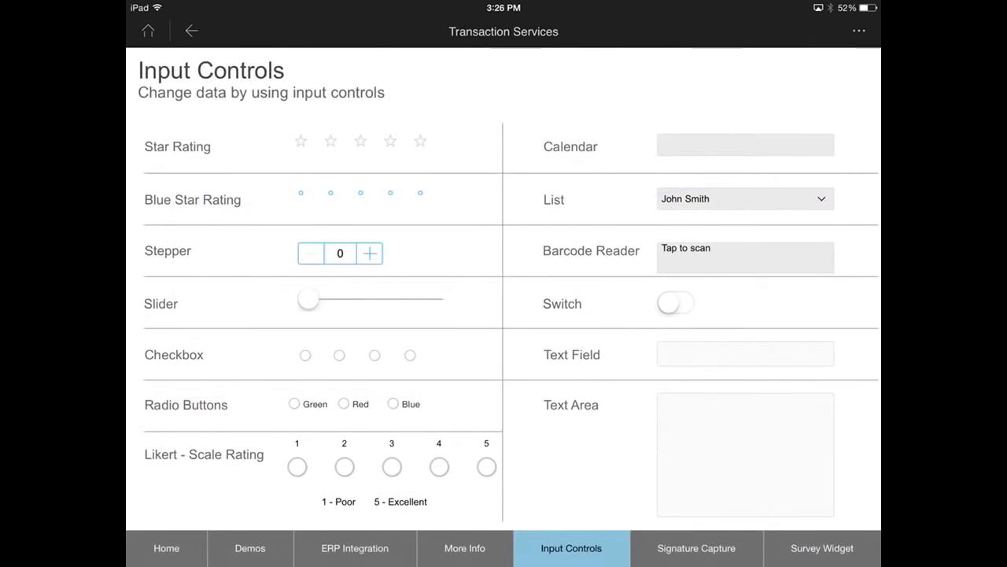
- On the Input Controls page, set both star ratings to three stars, the stepper to 4 and the slider to 5
left_click(360, 141)
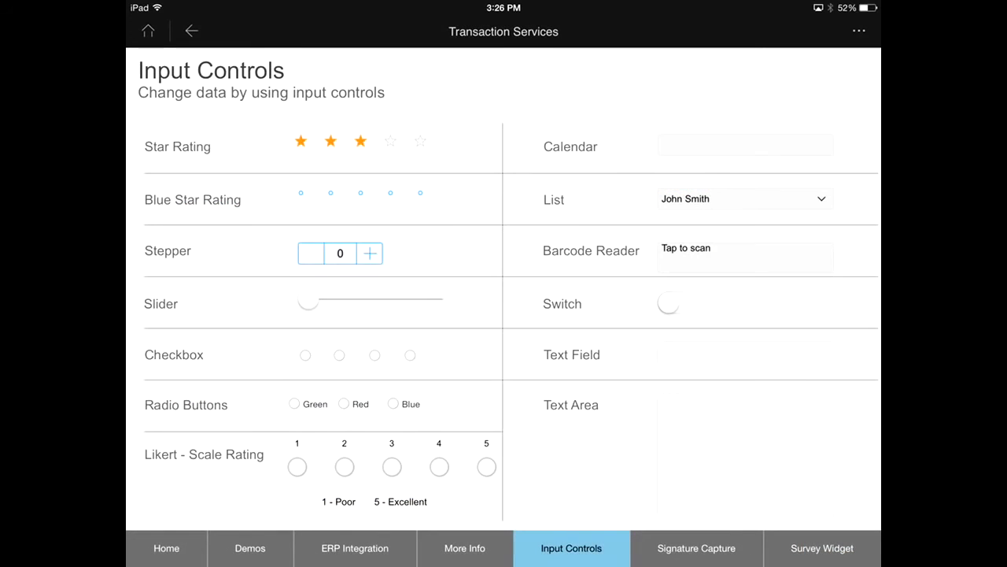
left_click(361, 193)
left_click_drag(308, 302, 372, 302)
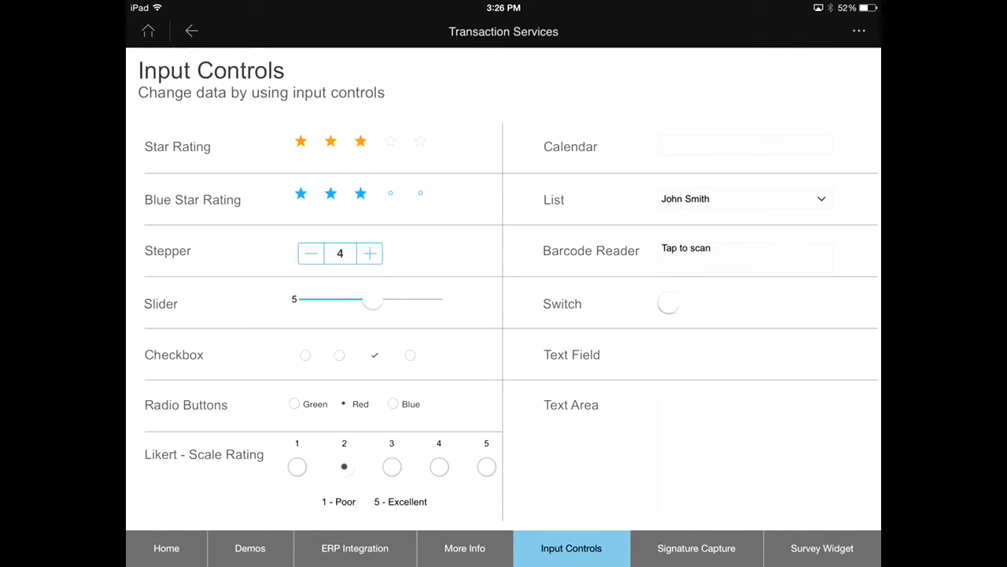
- Set the calendar control to 09/23/2015, turn on the switch, and enter "Test" in the text field
left_click(745, 145)
left_click(582, 330)
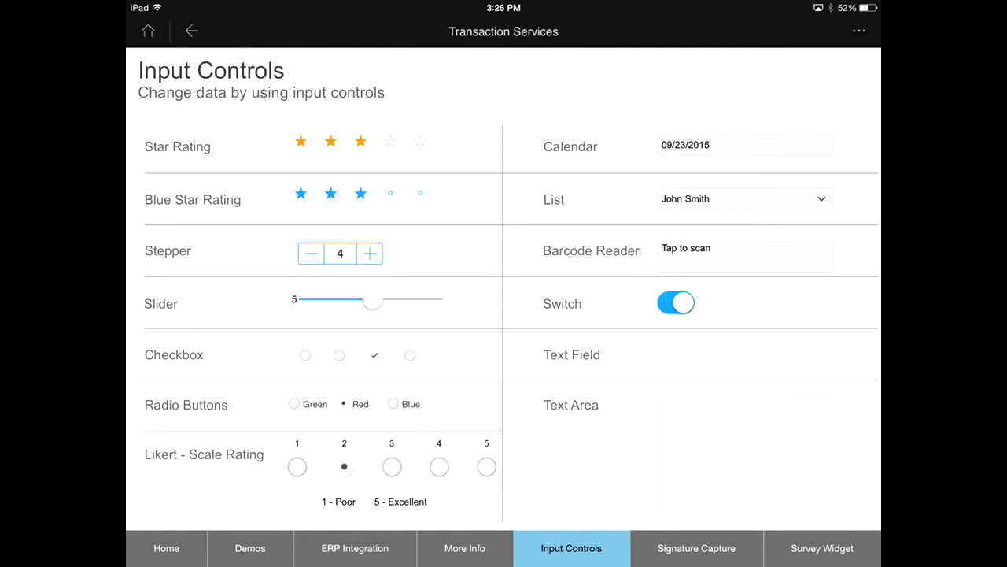
left_click(746, 354)
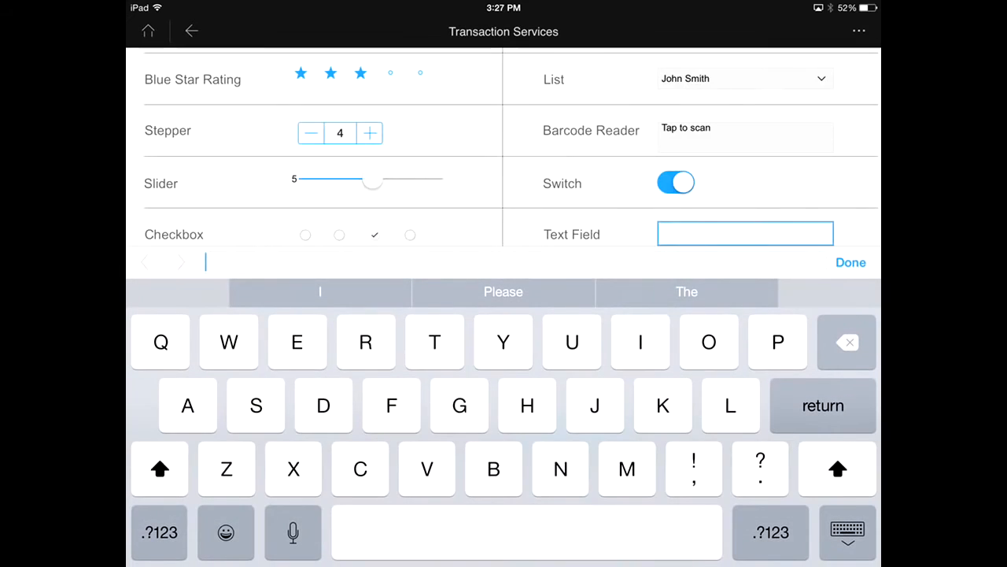
type("Test")
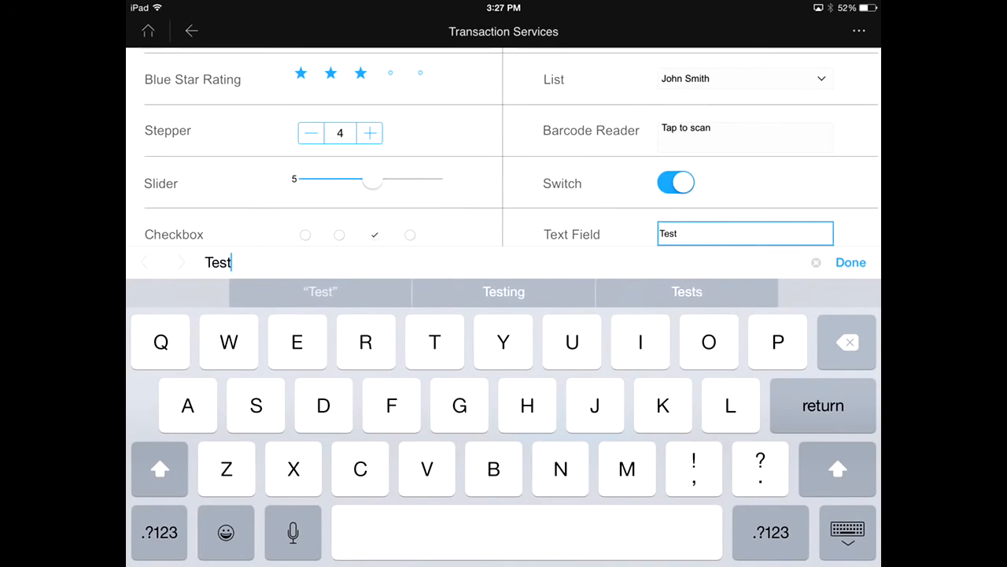
key("Return")
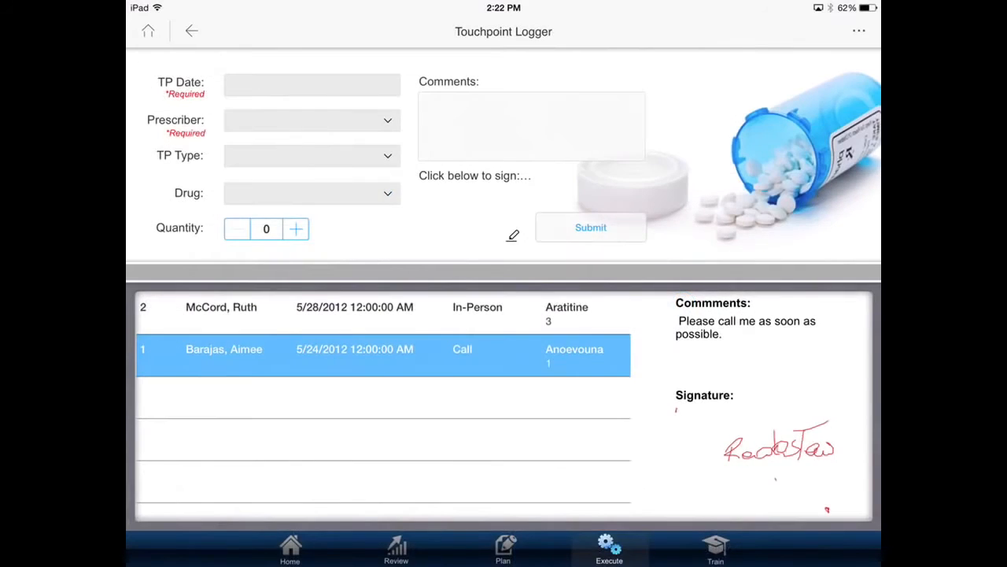
- Draw a handwritten signature on the Touchpoint Logger form and accept it
left_click_drag(344, 255, 331, 347)
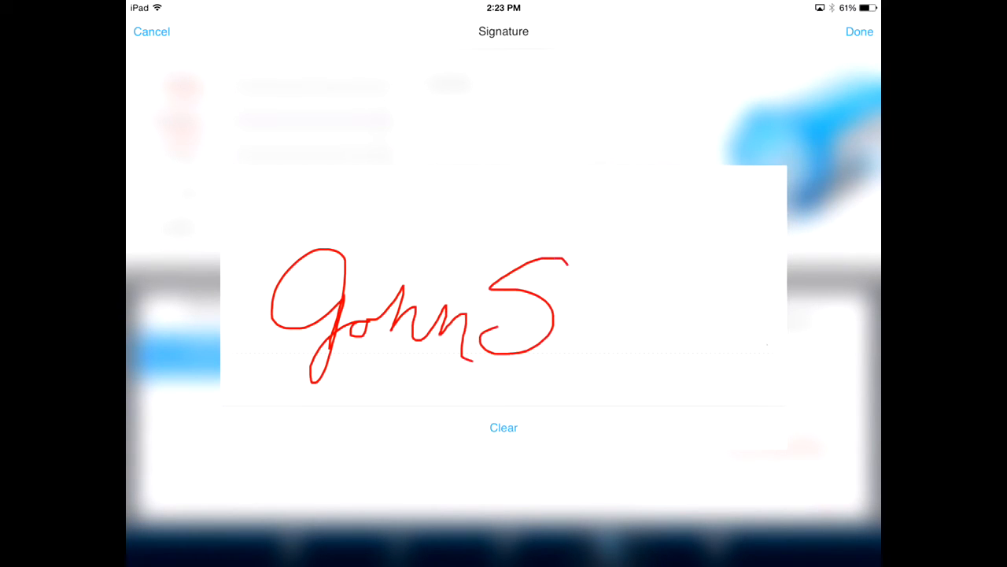
left_click(859, 31)
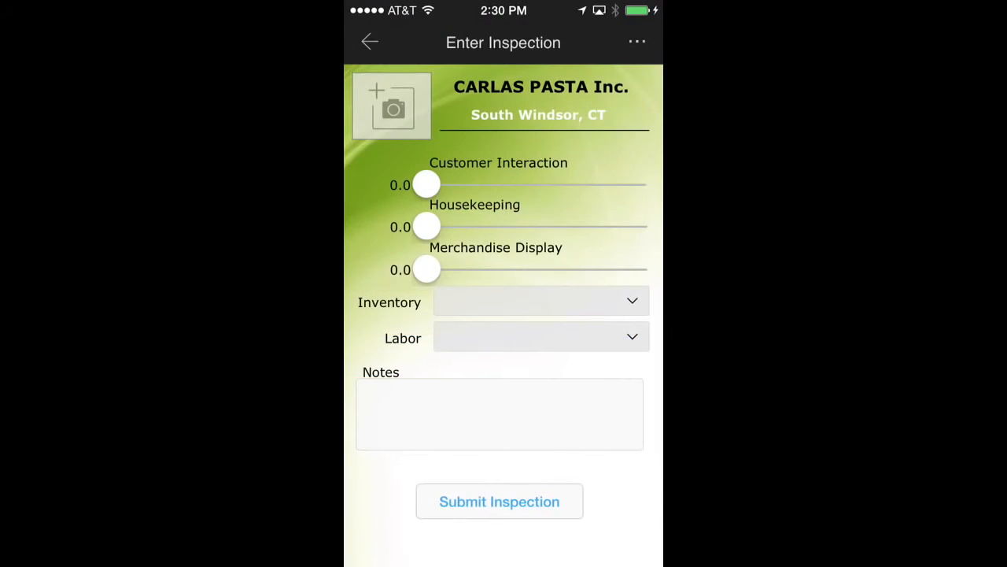
- Take a new photo for the CARLAS PASTA Inc. inspection and accept it
left_click(392, 106)
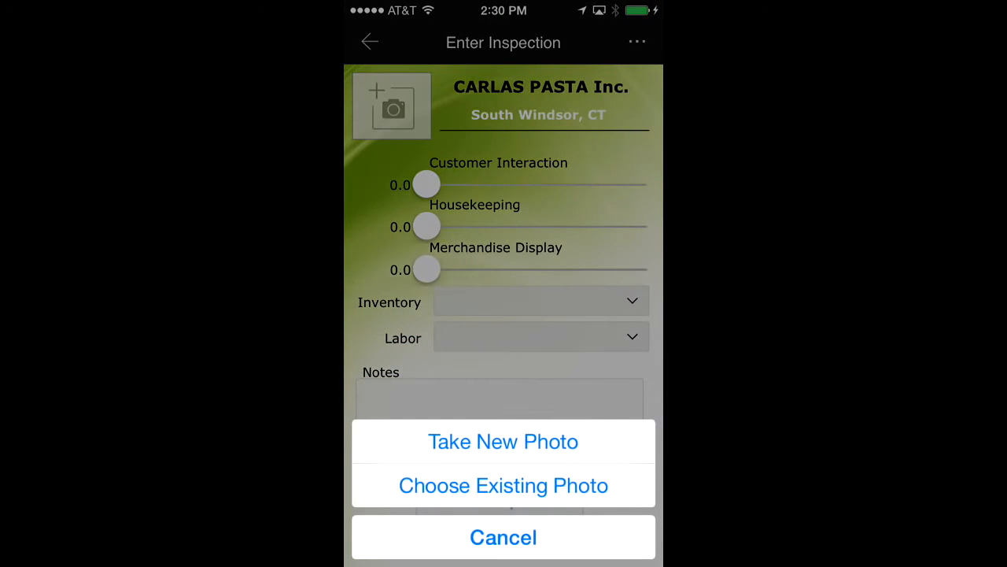
left_click(503, 441)
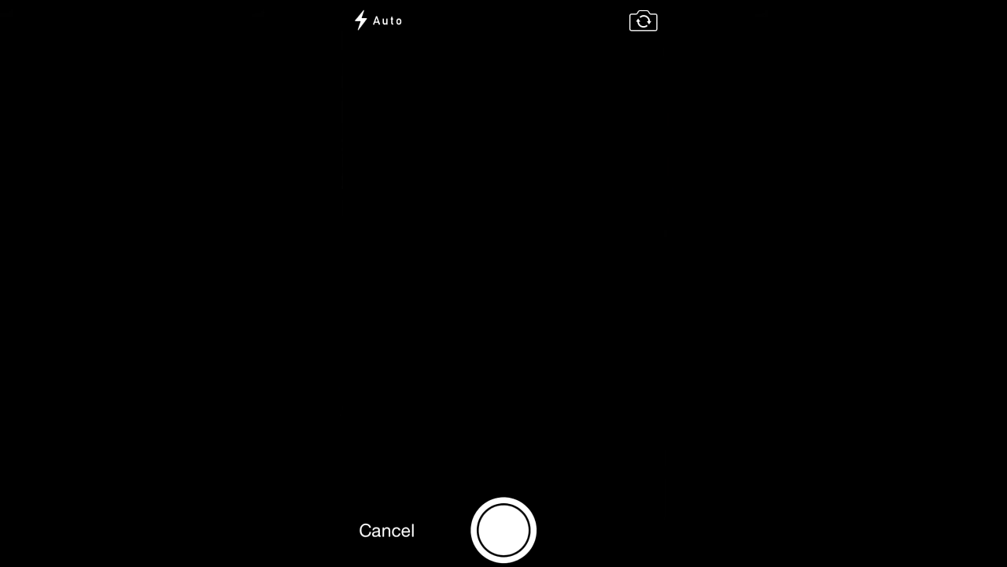
left_click(504, 530)
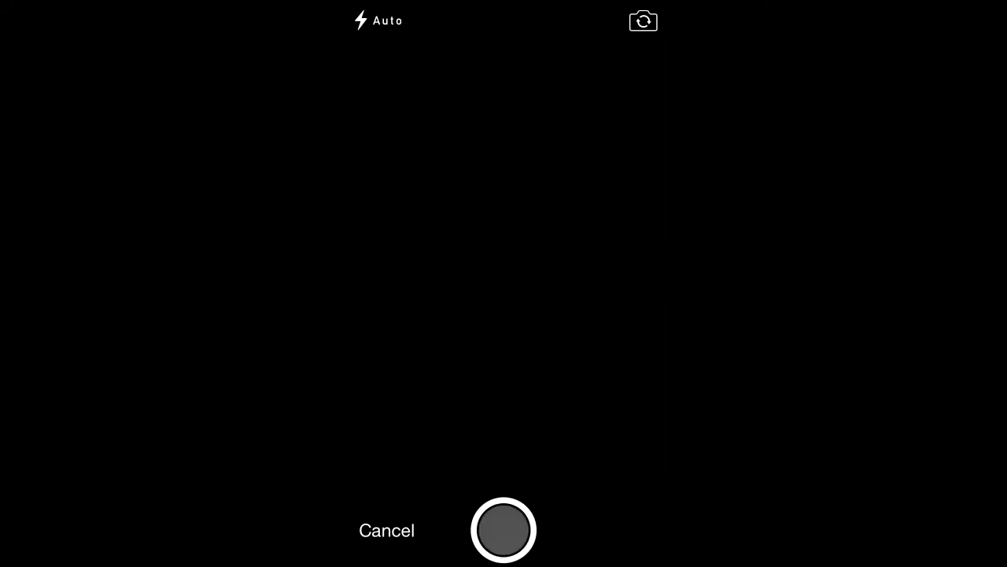
left_click(607, 531)
- Caption the inspection photo "Looks great!" and attach it to the inspection
left_click(503, 465)
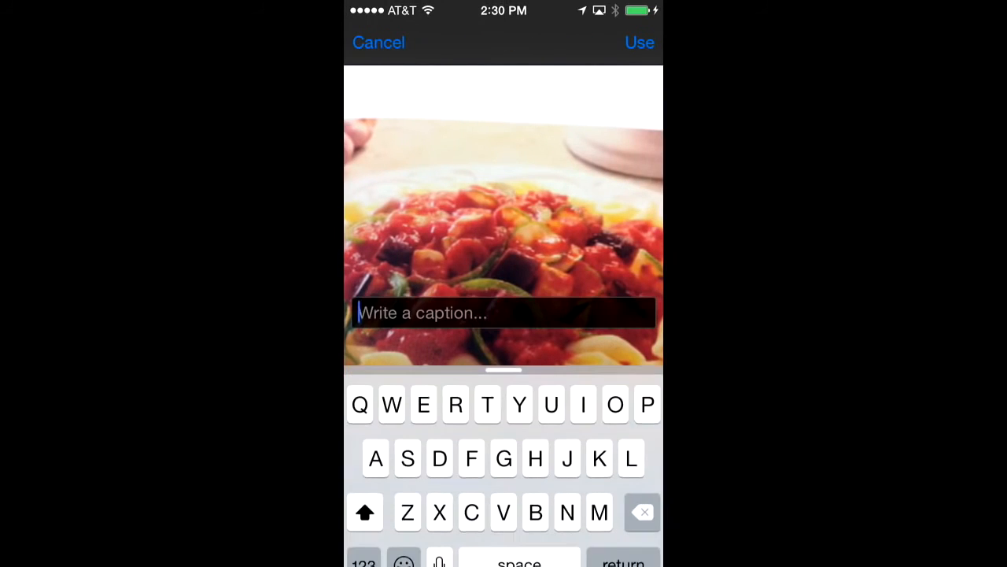
type("Looks great")
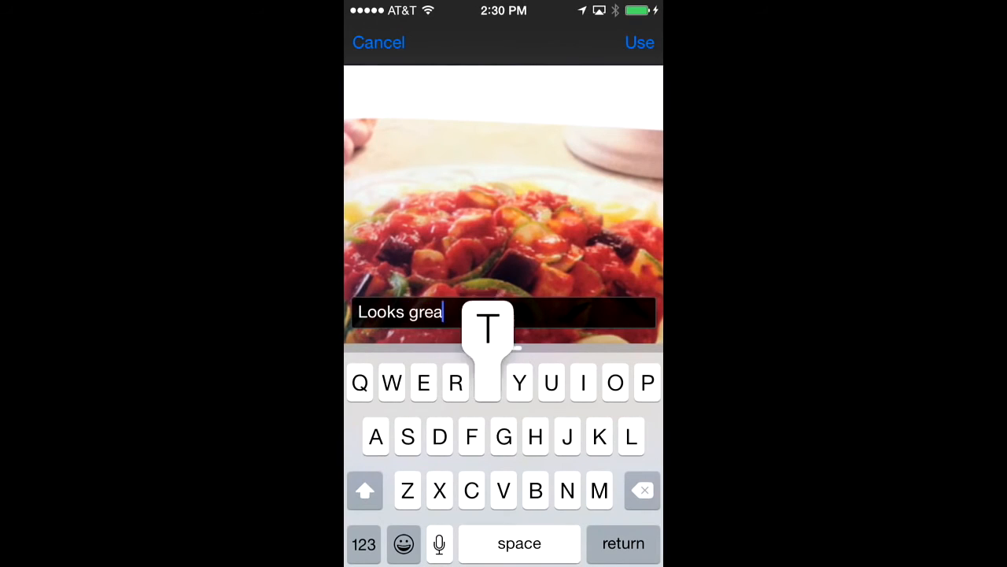
left_click(363, 543)
type("!")
left_click(639, 42)
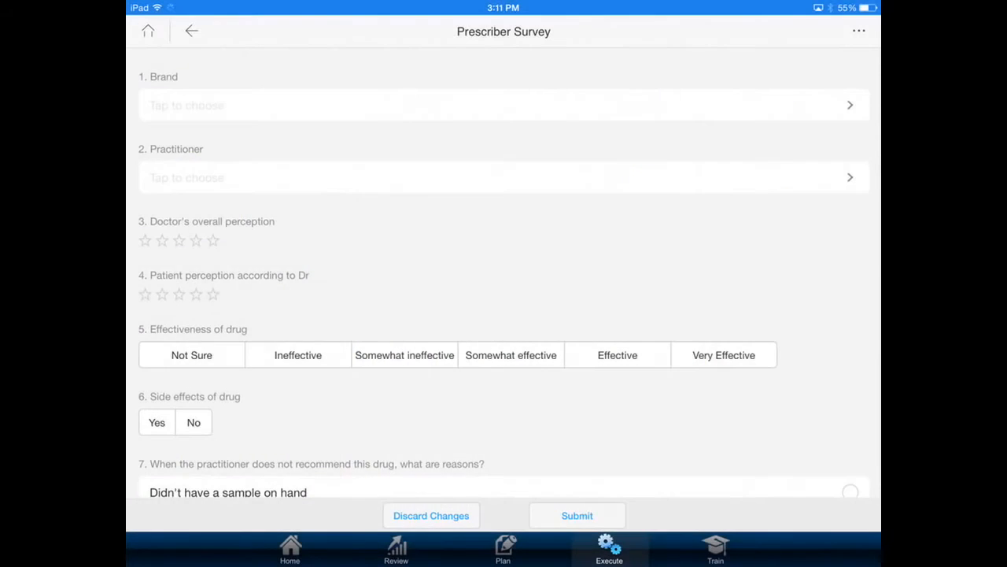
- In the Prescriber Survey, choose the brand Akatreine and a practitioner, rating the doctor's perception four stars and the patient's five
left_click(503, 105)
left_click(708, 197)
left_click(503, 177)
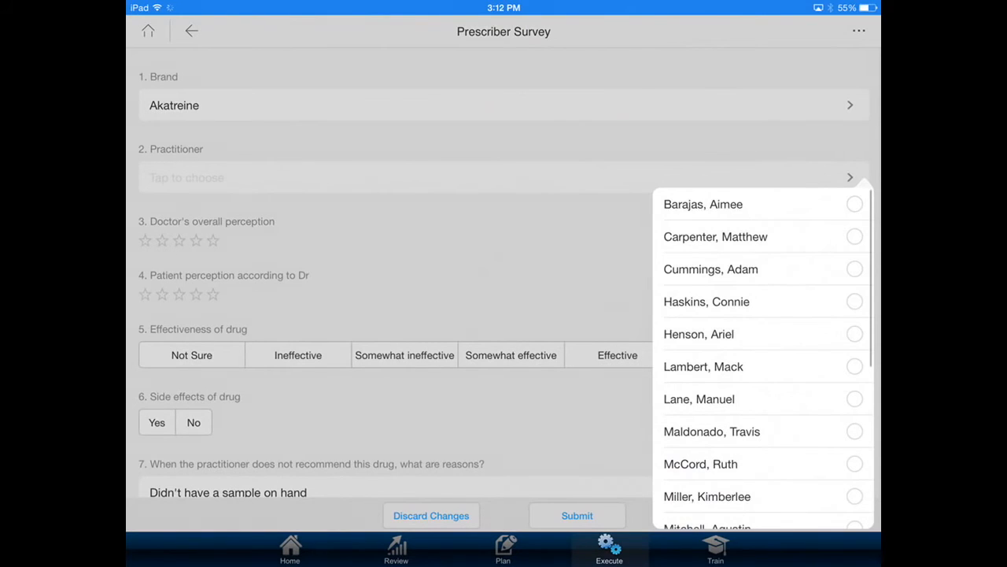
left_click(703, 366)
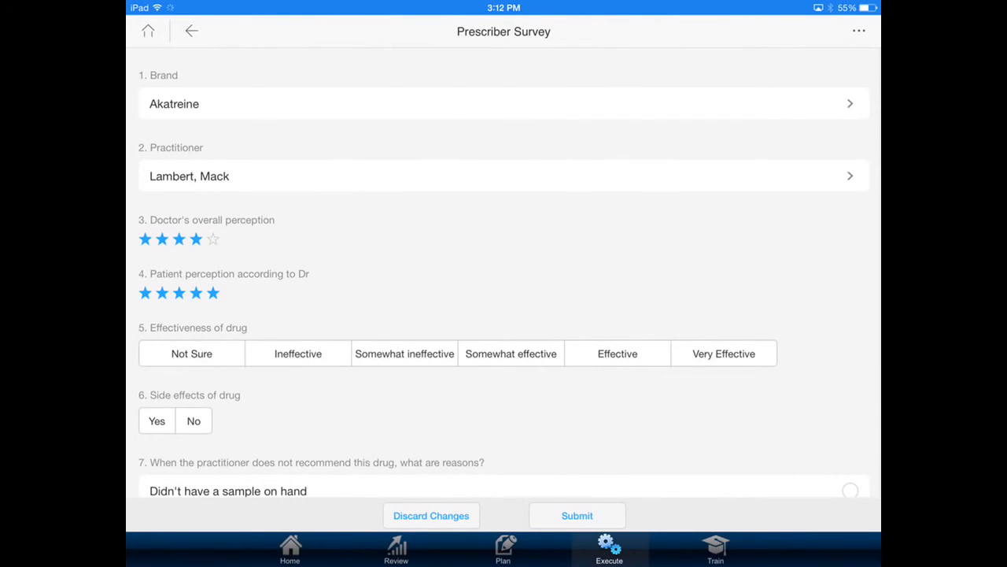
- Mark the drug's effectiveness as Effective and submit the Prescriber Survey
left_click(617, 353)
scroll(504, 272, "down", 5)
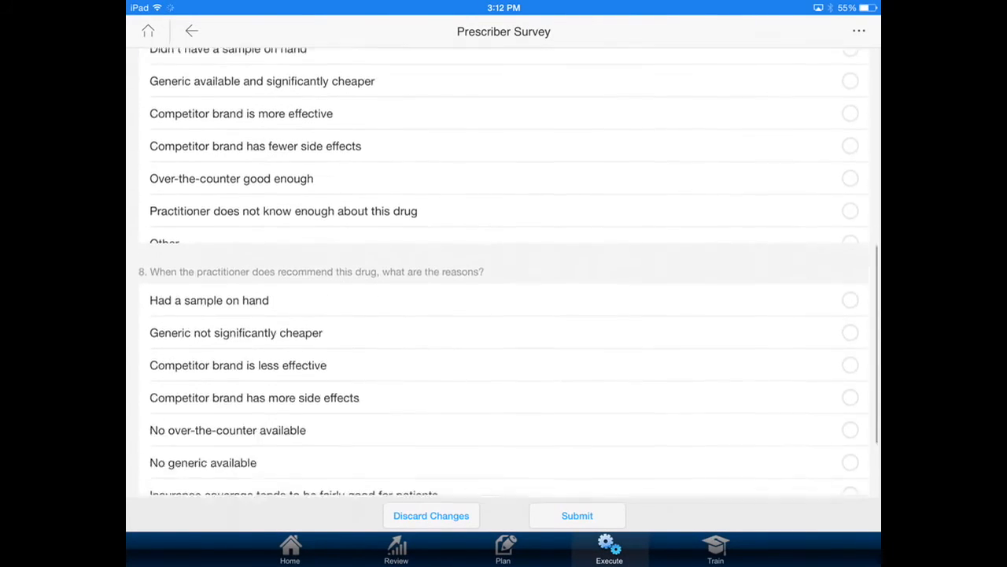
scroll(503, 402, "down", 1)
left_click(576, 515)
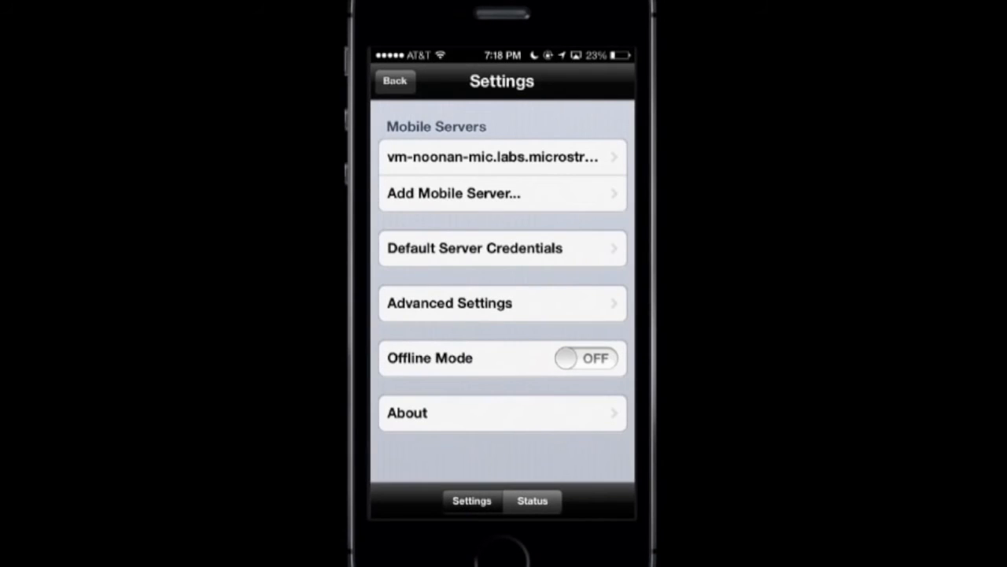
- Turn on Offline Mode in the mobile app settings and review the time entries for the week ending 2/21
left_click(586, 358)
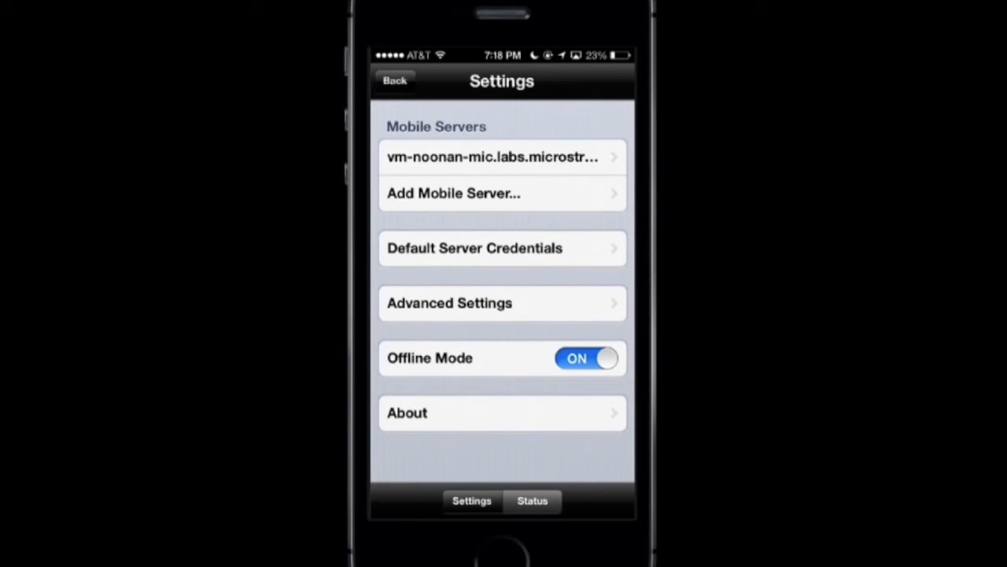
left_click(395, 81)
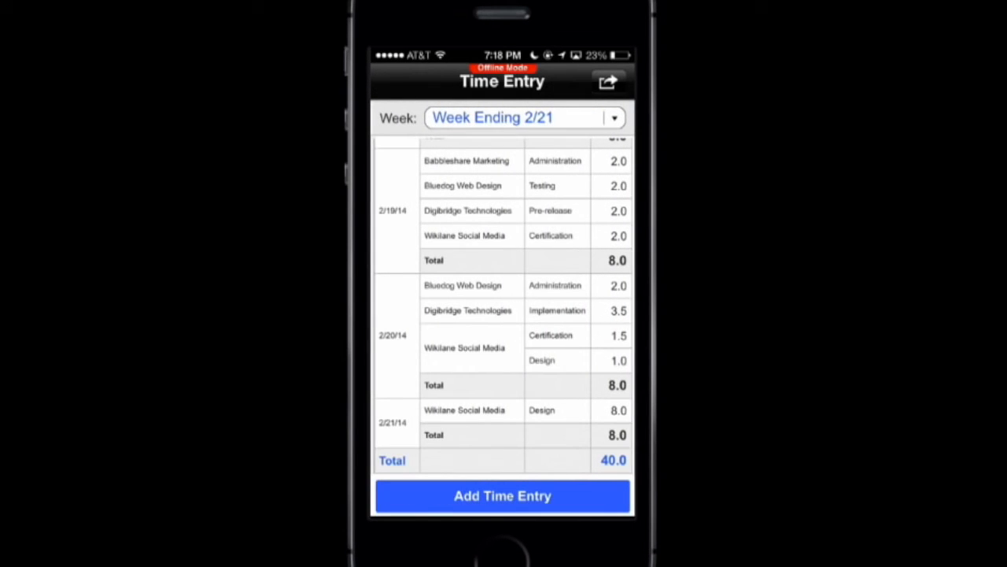
scroll(504, 307, "up", 5)
scroll(503, 307, "down", 5)
- Start a new time entry with the task date February 21, 2014 and the customer Bluedog Web Design
left_click(503, 495)
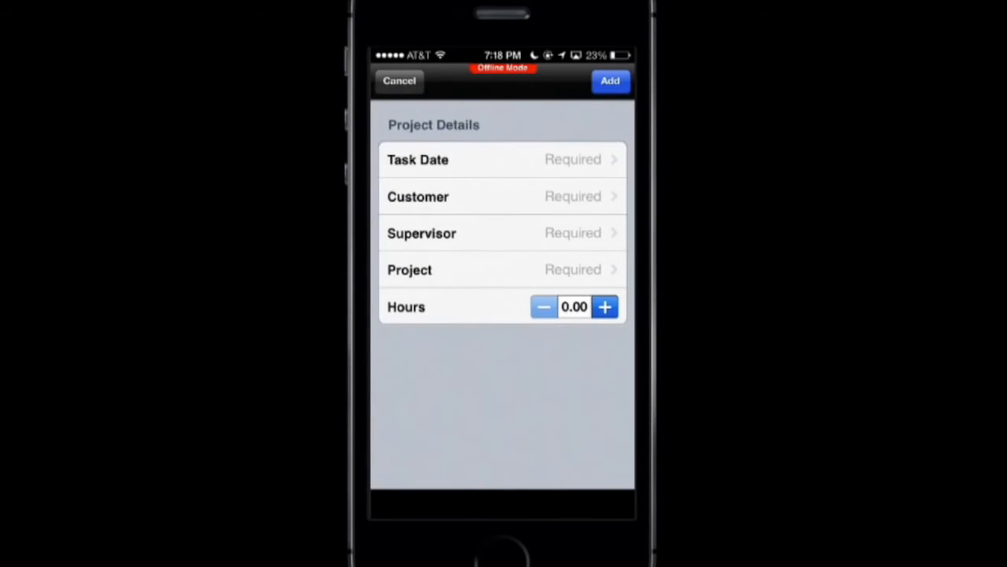
left_click(503, 160)
scroll(503, 430, "down", 4)
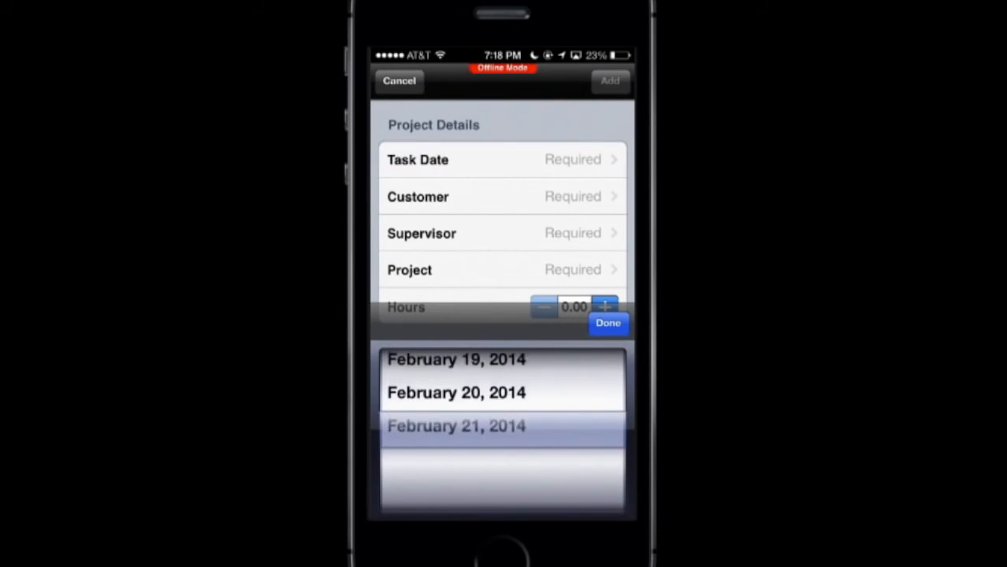
left_click(608, 322)
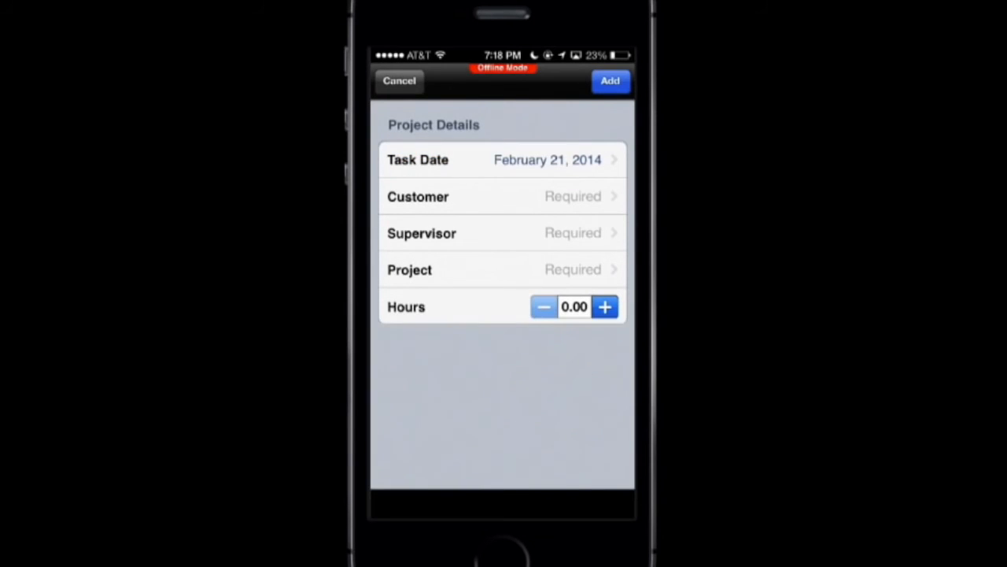
left_click(503, 196)
scroll(503, 430, "down", 1)
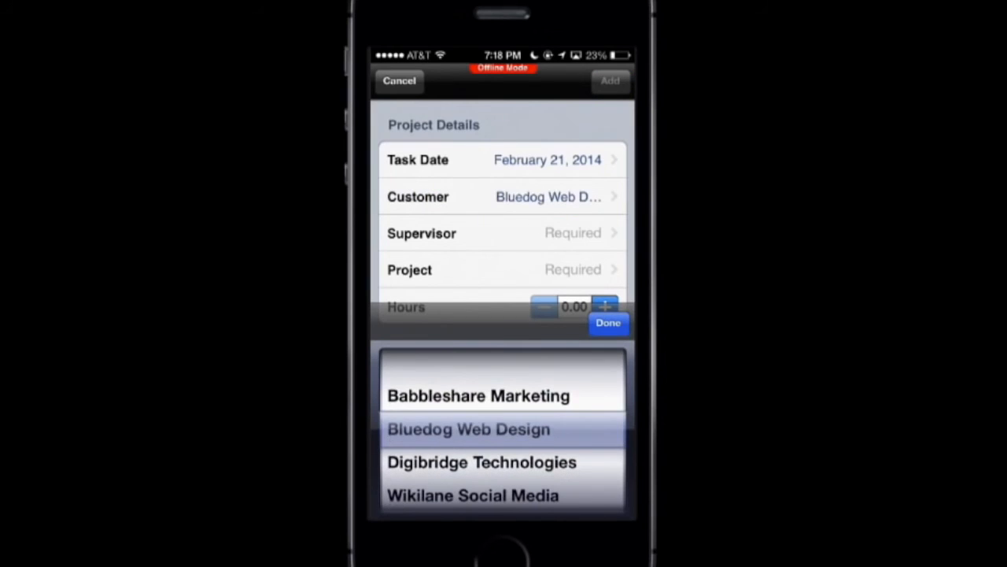
left_click(609, 322)
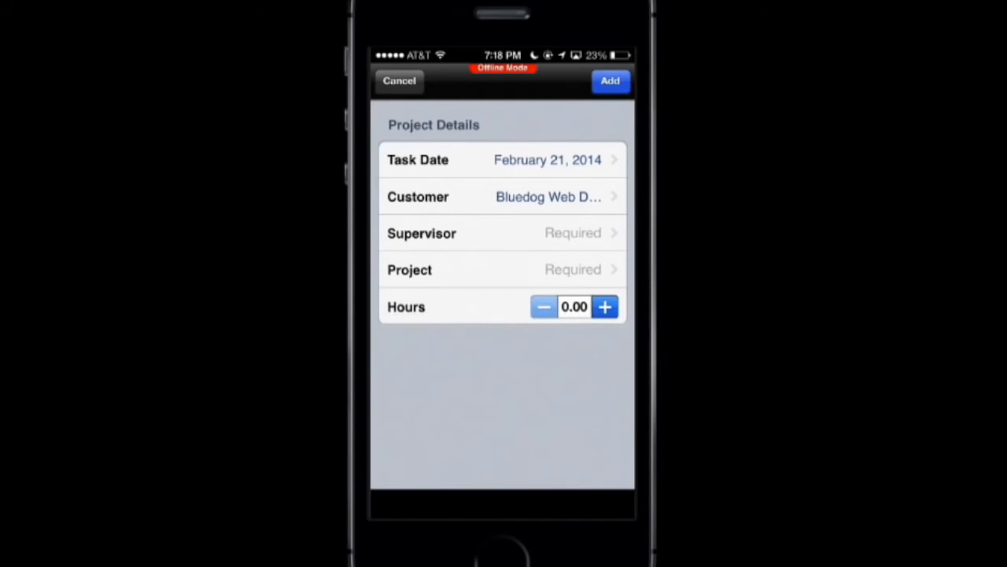
- Select the last listed supervisor for the time entry and set its project to Design
left_click(503, 233)
scroll(503, 430, "down", 2)
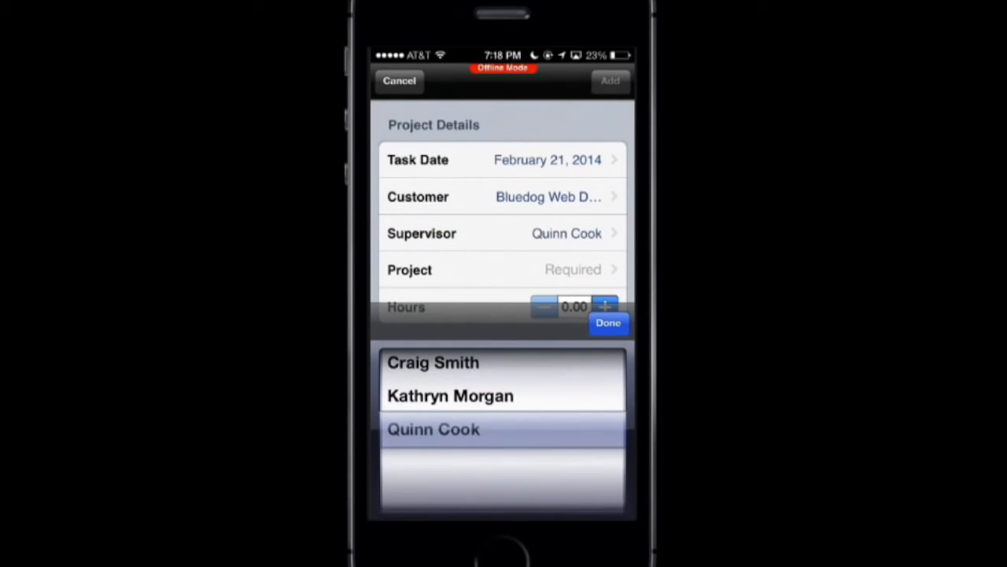
left_click(608, 322)
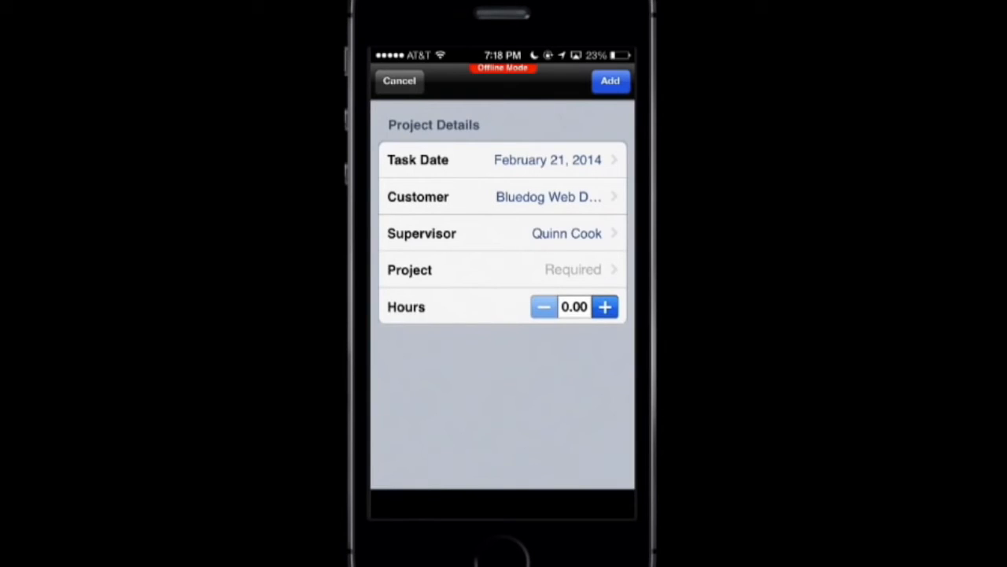
left_click(502, 269)
scroll(503, 429, "down", 2)
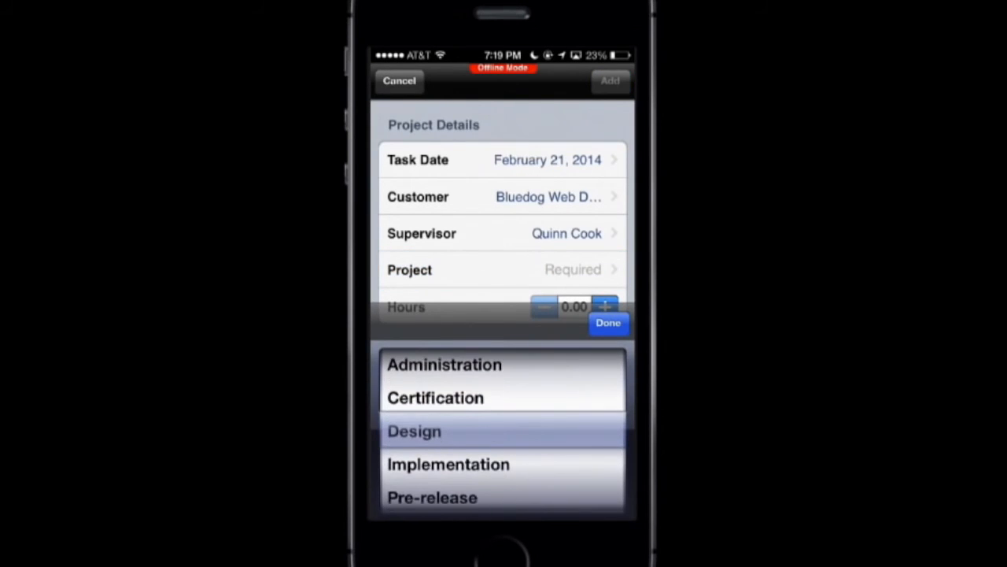
left_click(608, 323)
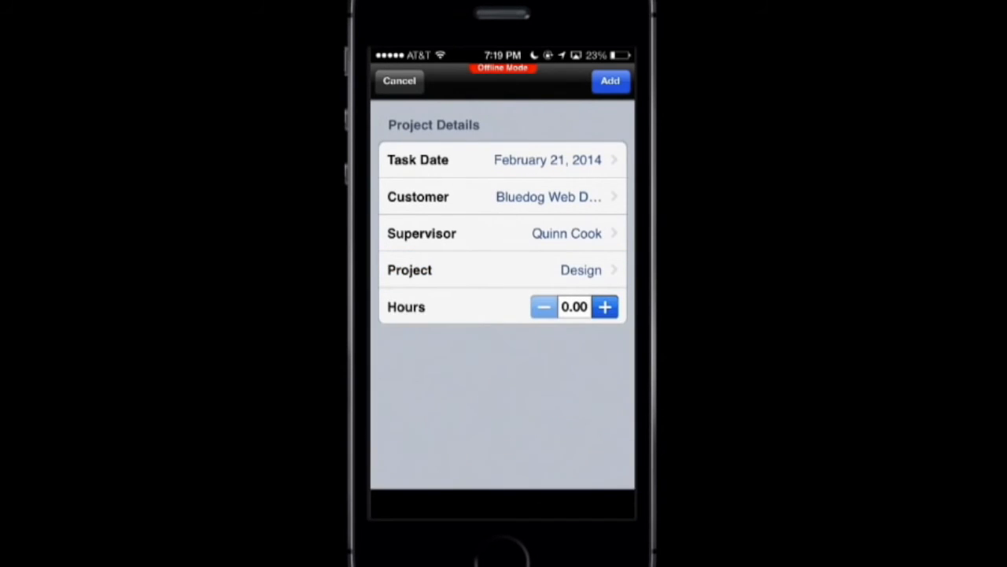
- Set the time entry's hours to 3.00 and add the entry
left_click(604, 307)
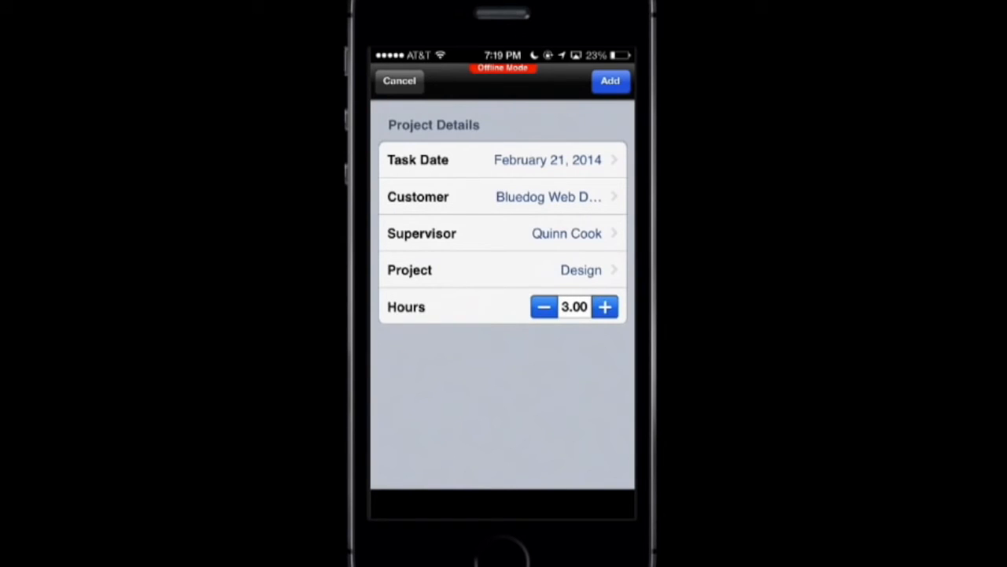
left_click(610, 81)
left_click(447, 324)
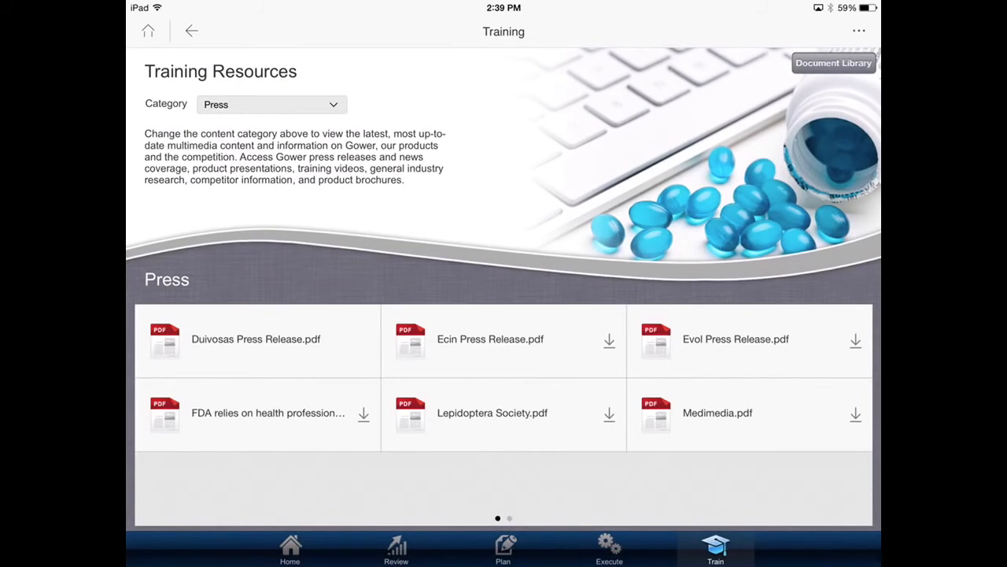
- Switch the Training Resources category to Presentations
left_click(271, 104)
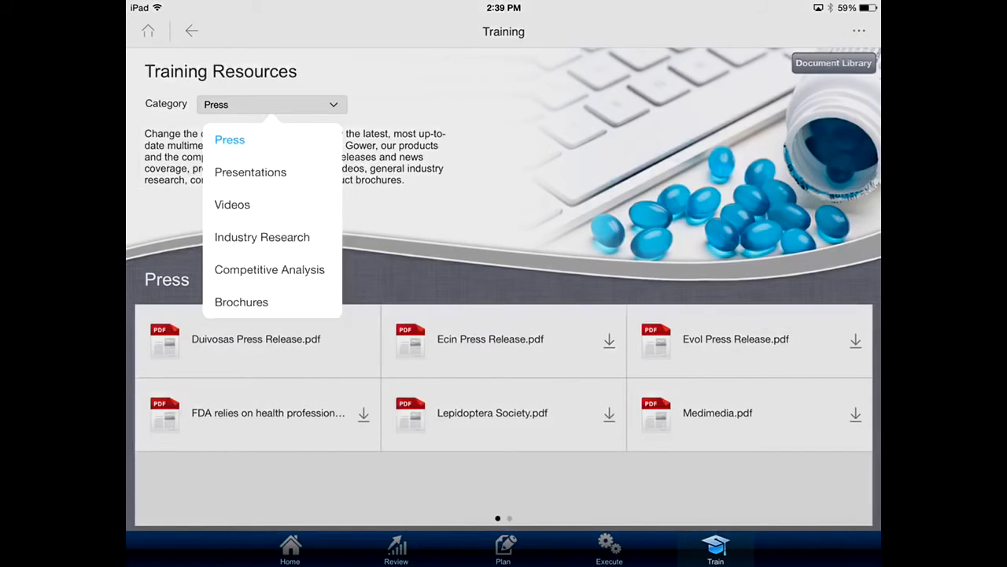
left_click(251, 172)
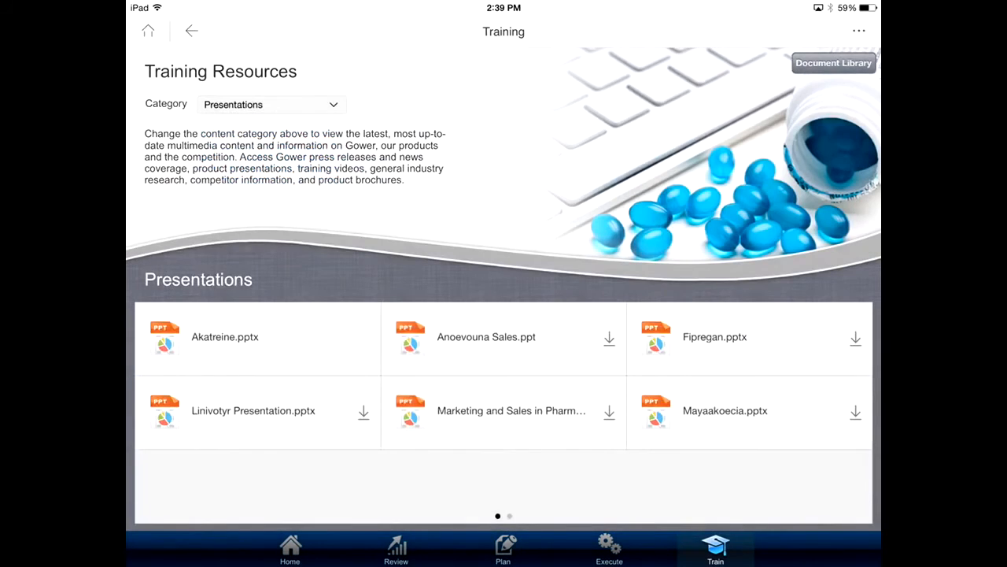
- View the slides of Akatreine.pptx and browse the further presentations in Training Resources
left_click(225, 337)
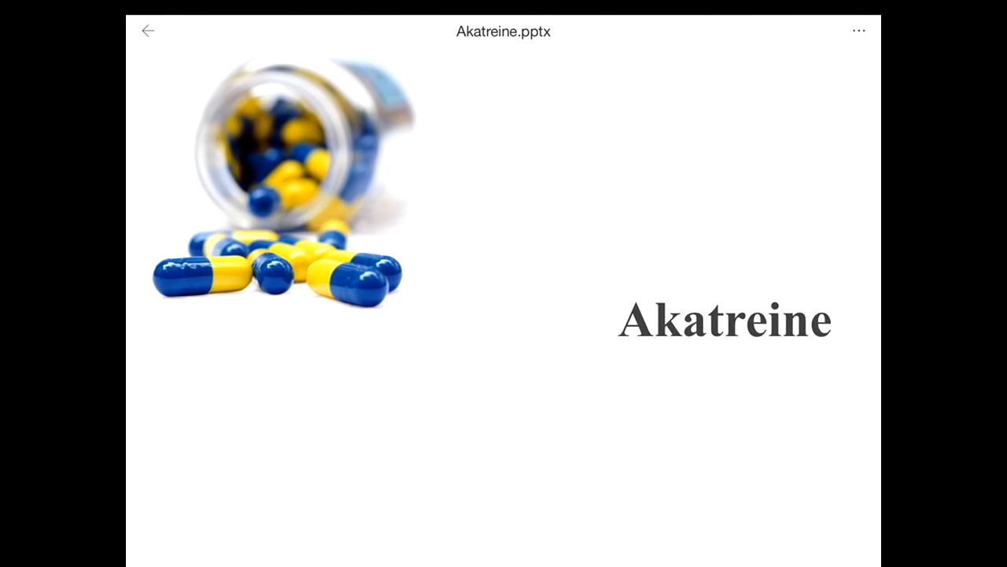
scroll(503, 291, "down", 10)
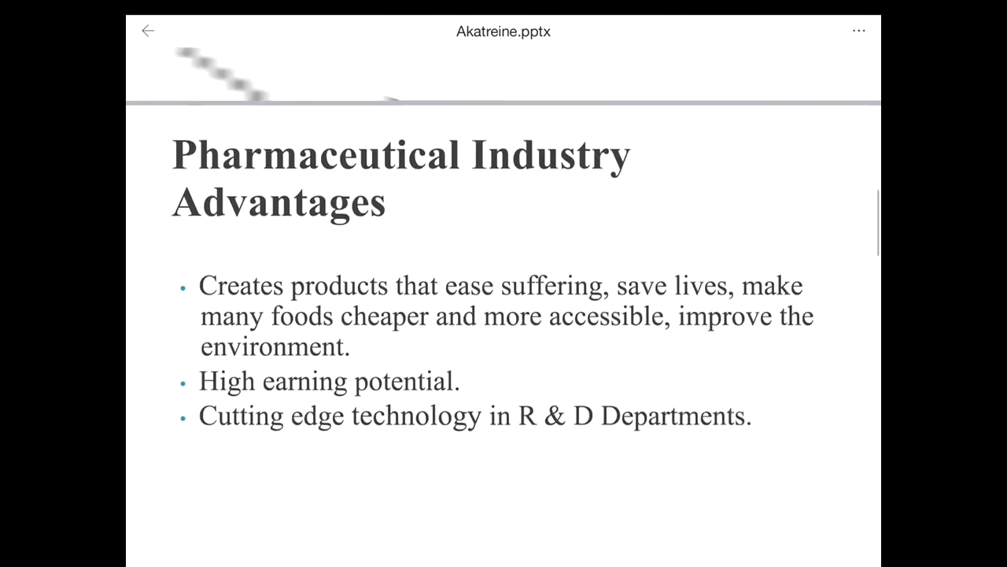
left_click(148, 31)
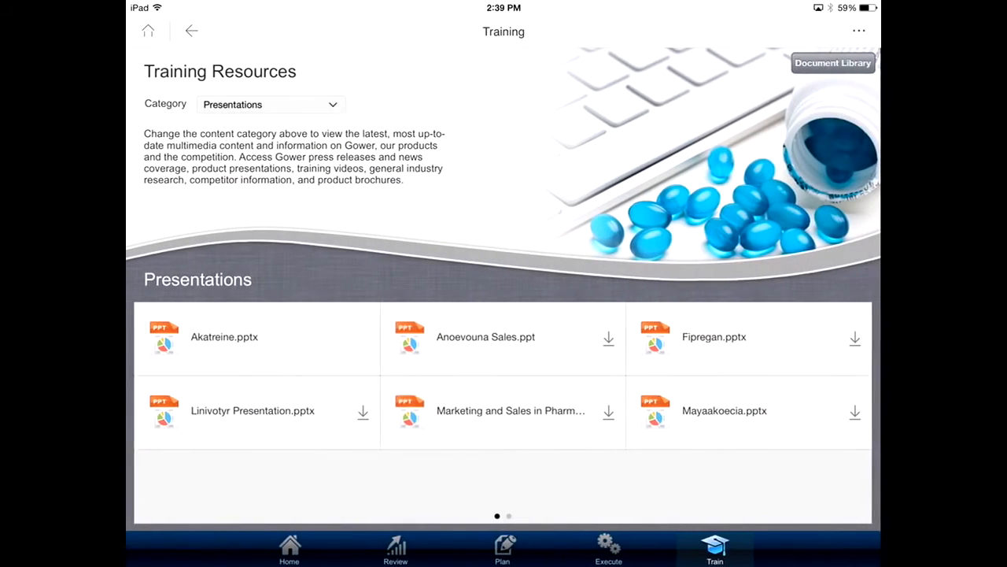
scroll(503, 412, "right", 5)
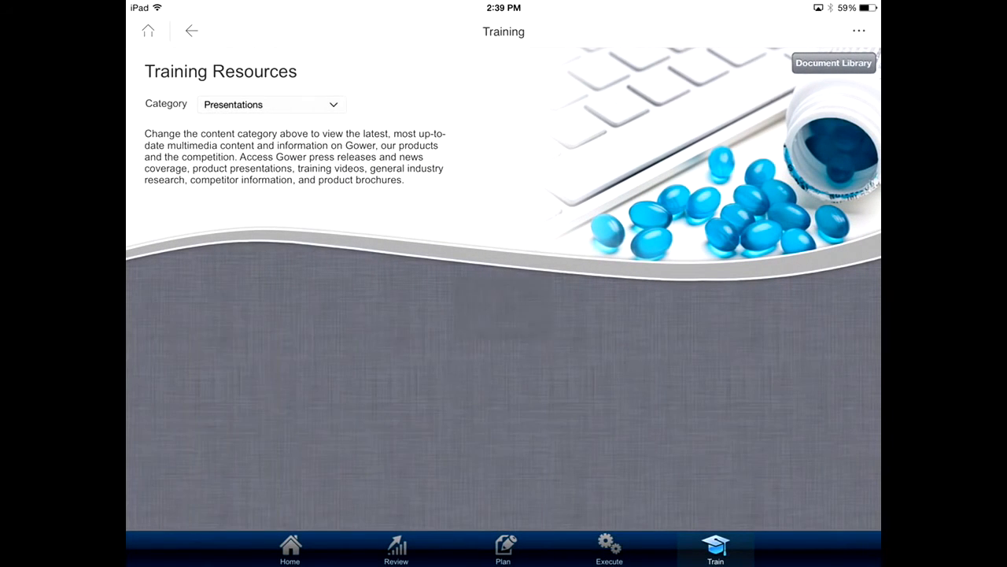
left_click(220, 336)
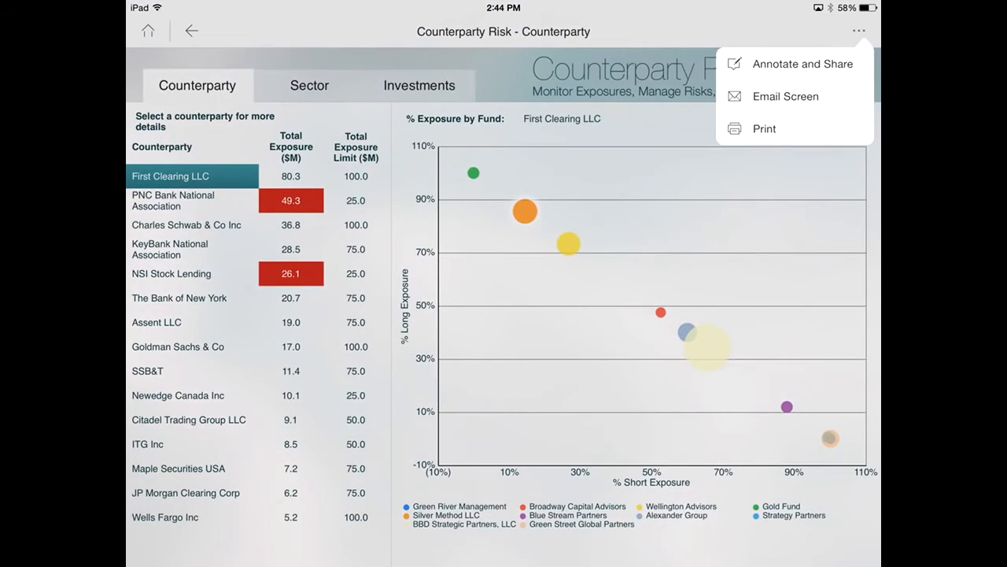
- Annotate the Counterparty Risk page with a freehand red circle around NSI Stock Lending's total exposure and a note reading "Please explain."
left_click(803, 63)
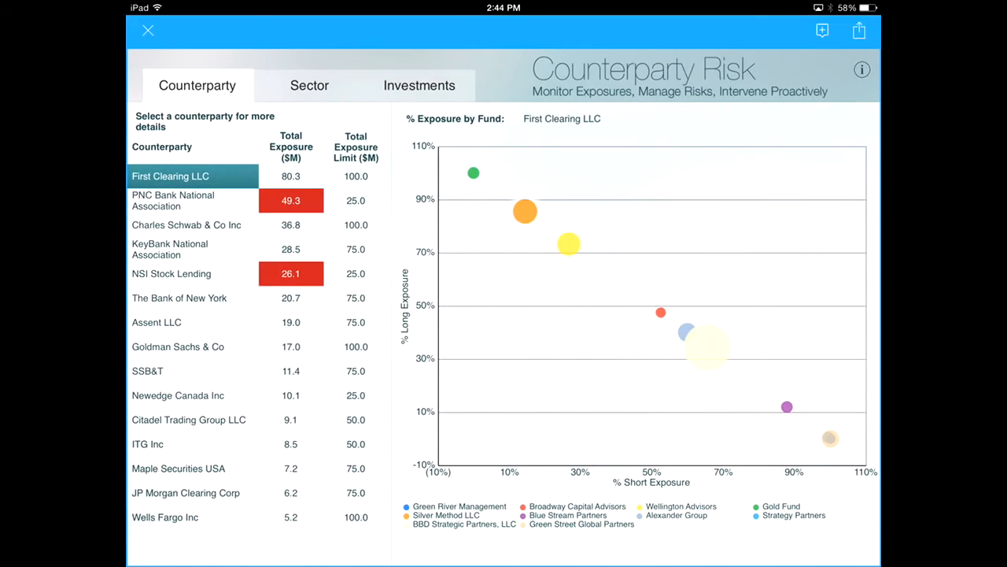
left_click_drag(275, 318, 319, 313)
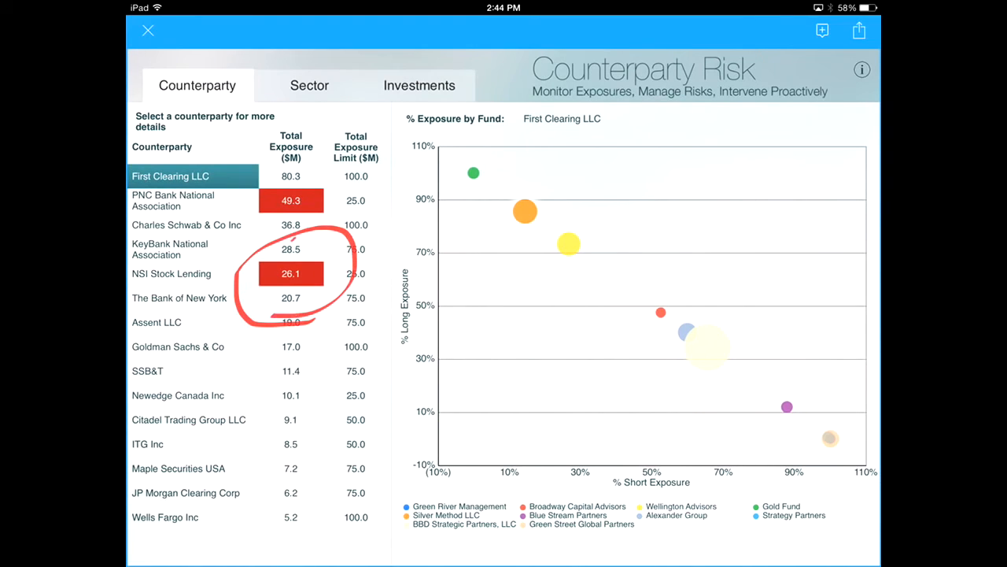
left_click(295, 233)
left_click(231, 197)
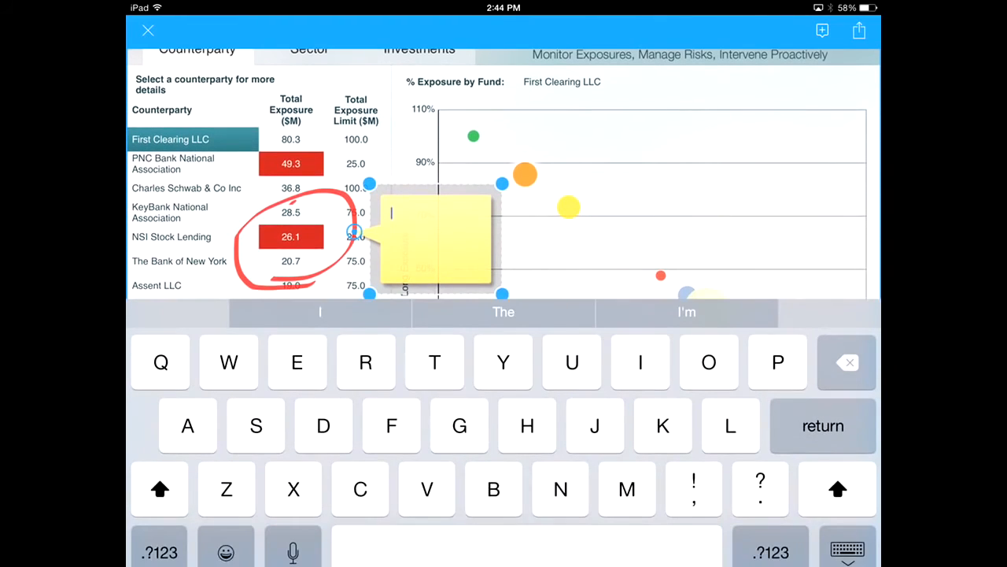
type("Please ")
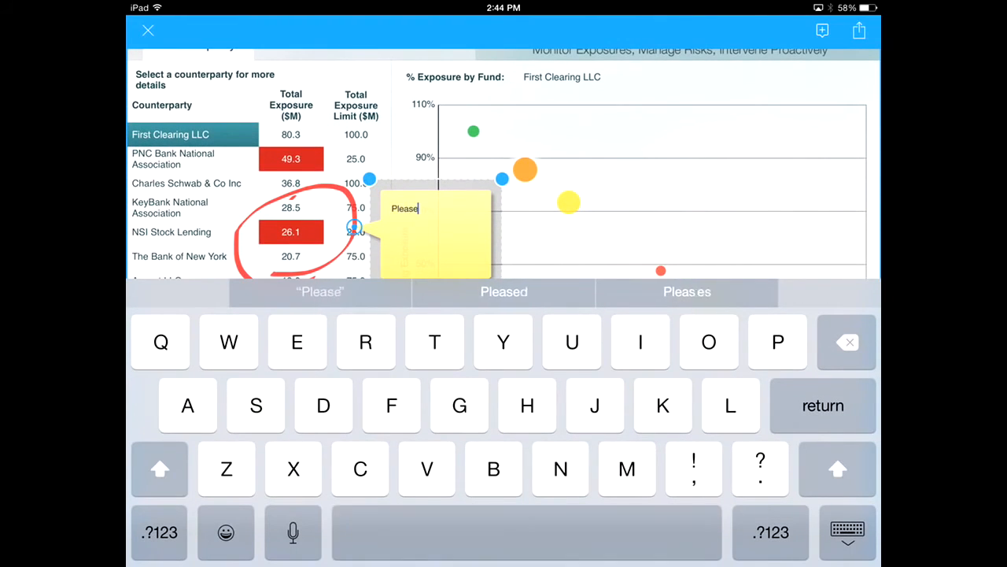
type("expl")
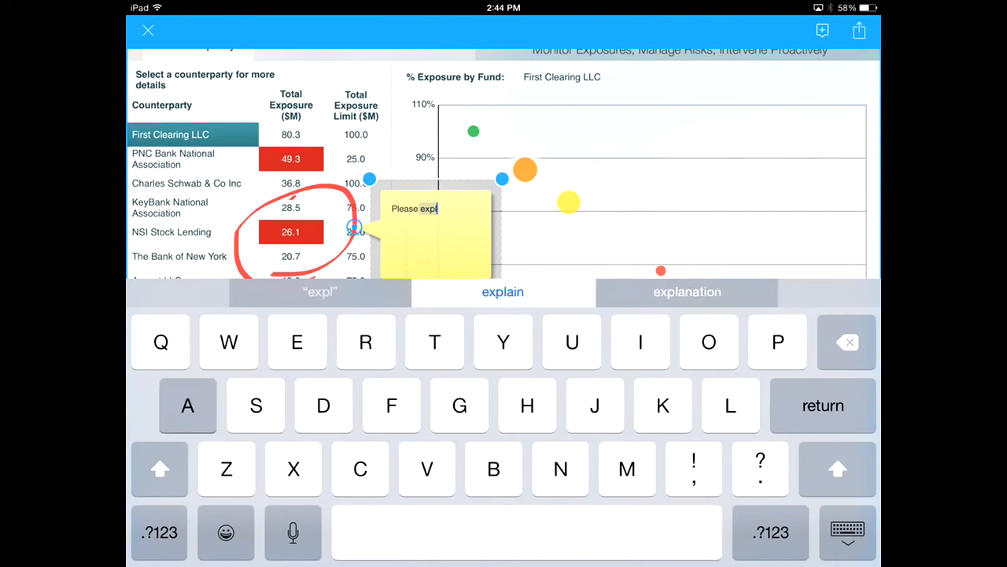
type("ain.")
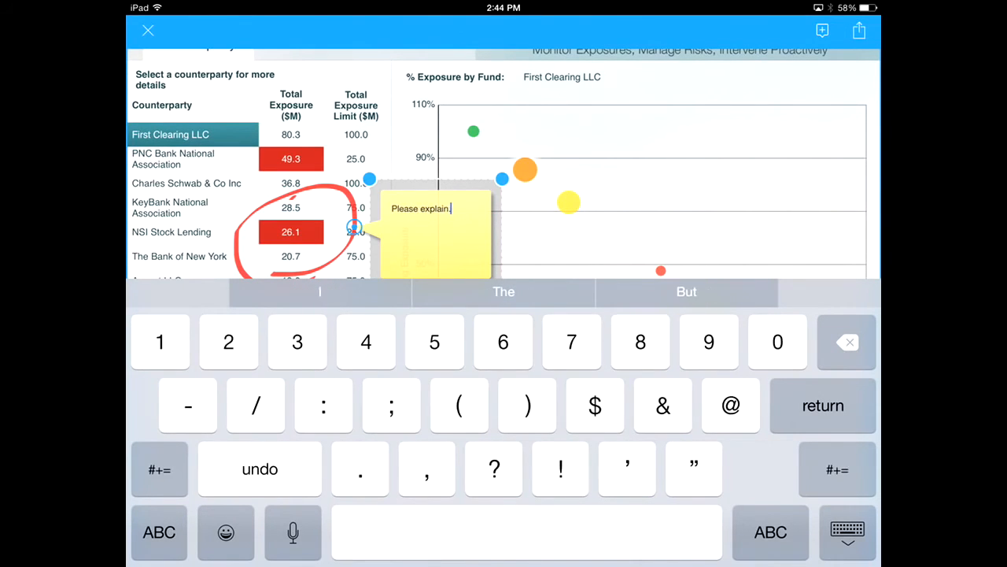
left_click(847, 532)
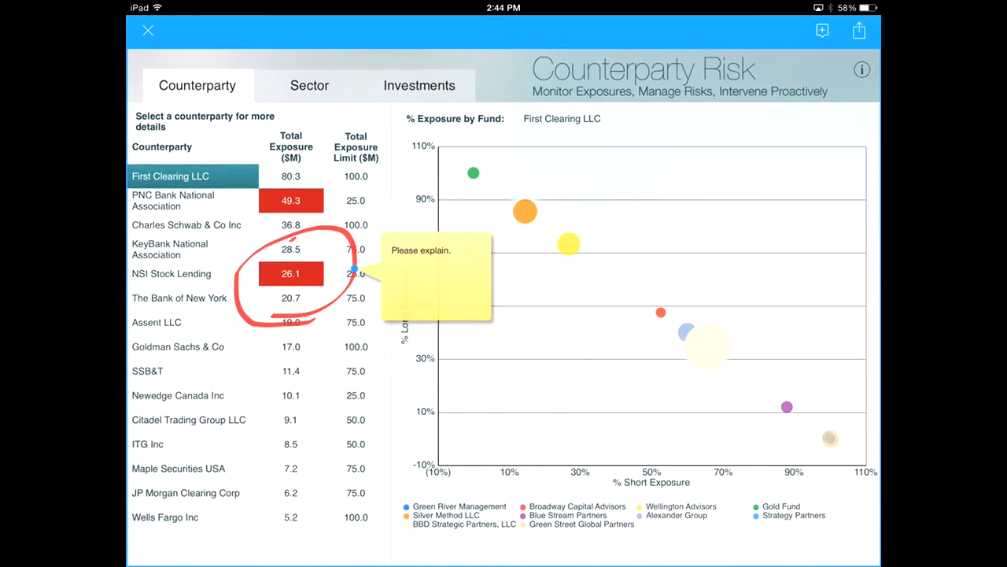
- Share annotation.jpg by e-mail and address the message to the suggested recent recipient
left_click(858, 30)
left_click(798, 63)
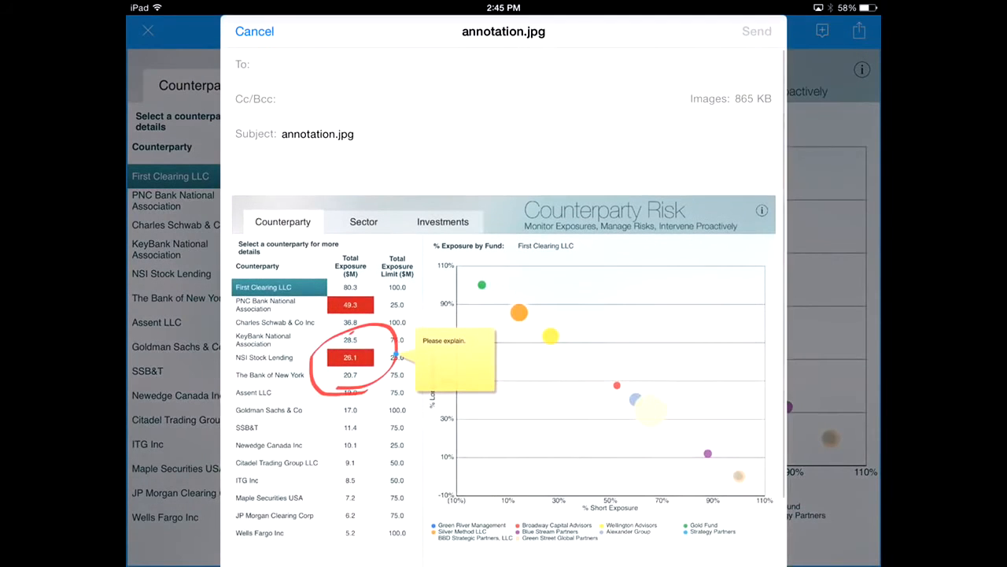
type("ekol")
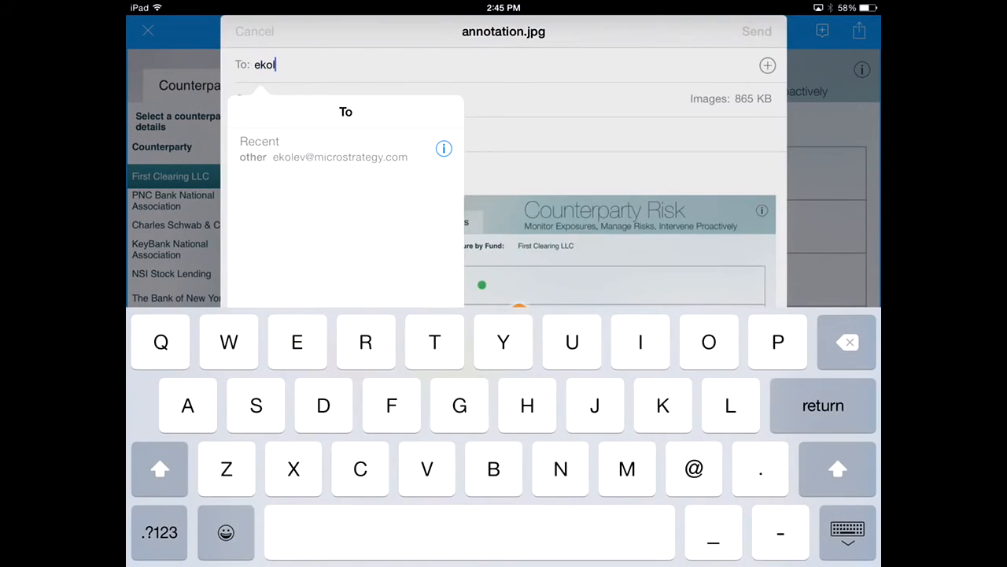
left_click(340, 153)
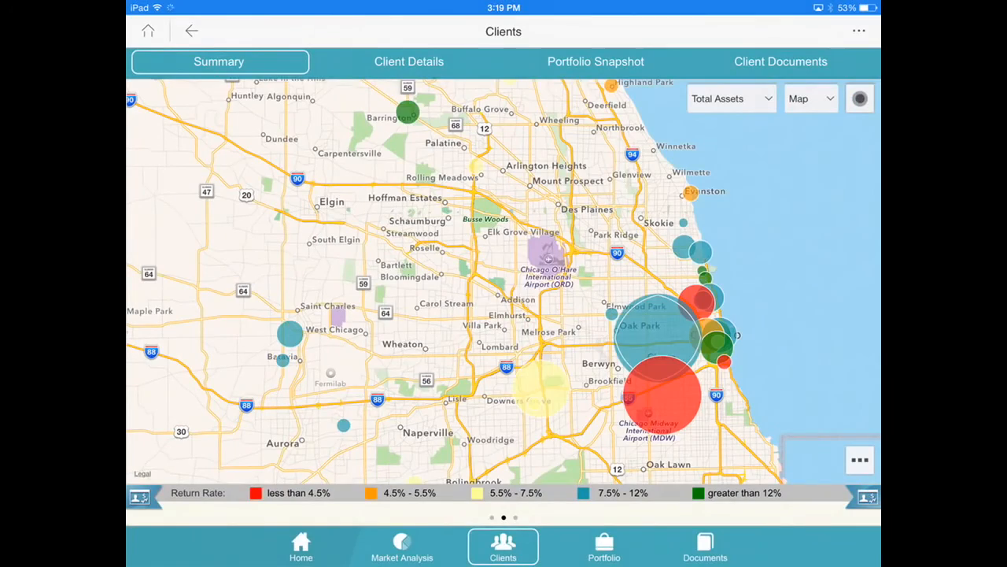
- Show the client summary map in Satellite and Hybrid styles, and return it to the Map style
left_click(810, 99)
left_click(790, 173)
left_click(811, 99)
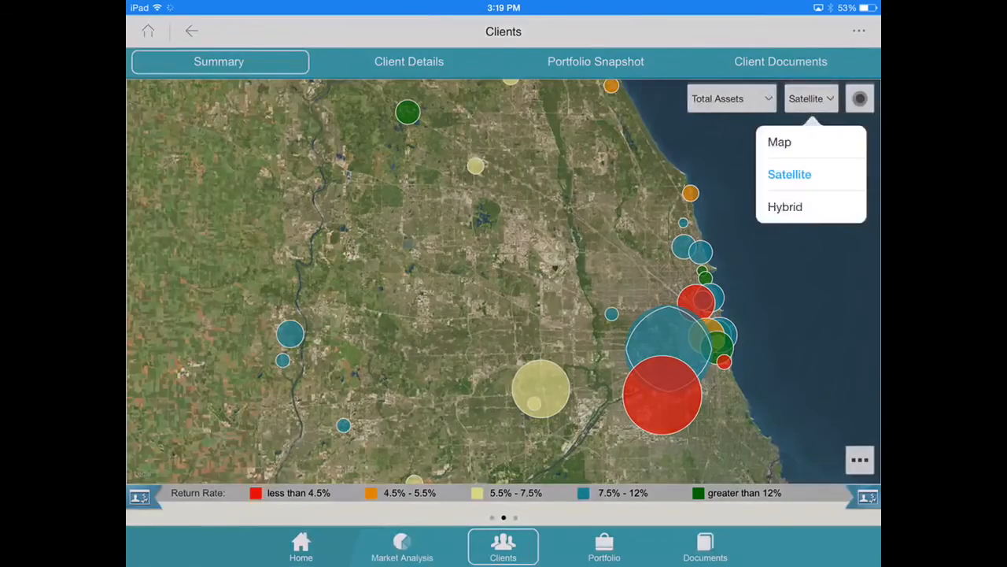
left_click(791, 207)
left_click(811, 99)
left_click(791, 142)
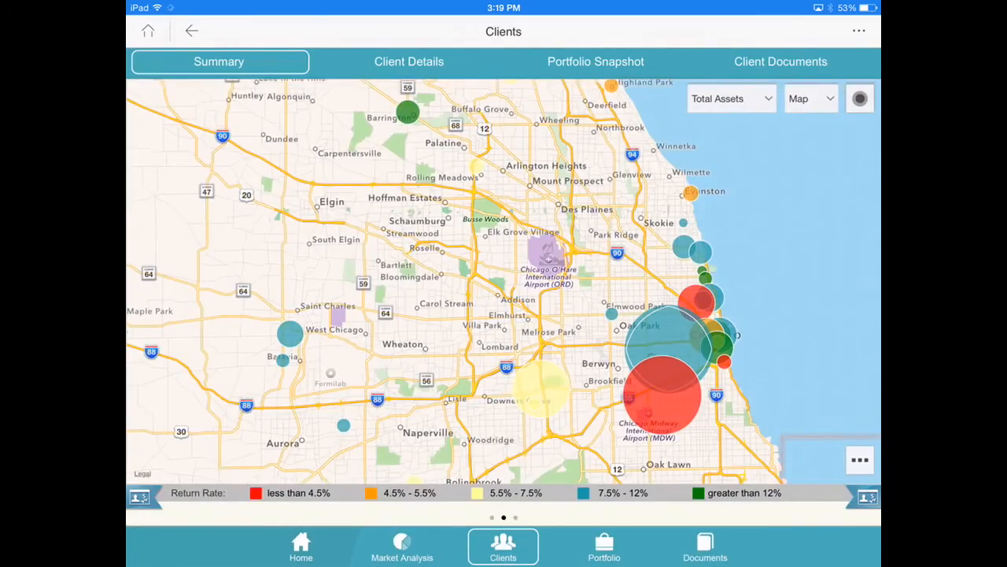
- Open the details of the client shown by the large red bubble near Chicago Midway International Airport
scroll(653, 405, "up", 5)
left_click(685, 359)
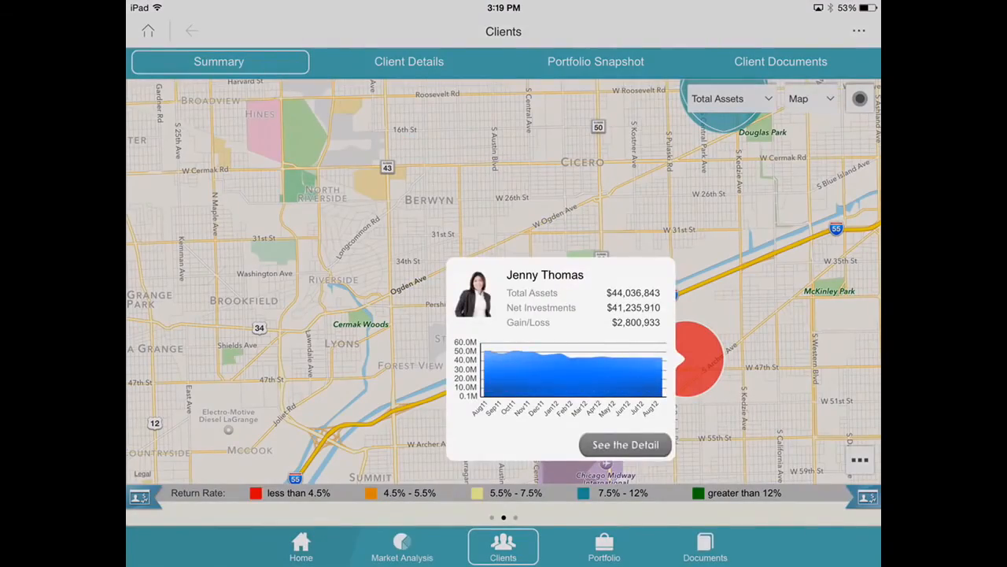
left_click(625, 444)
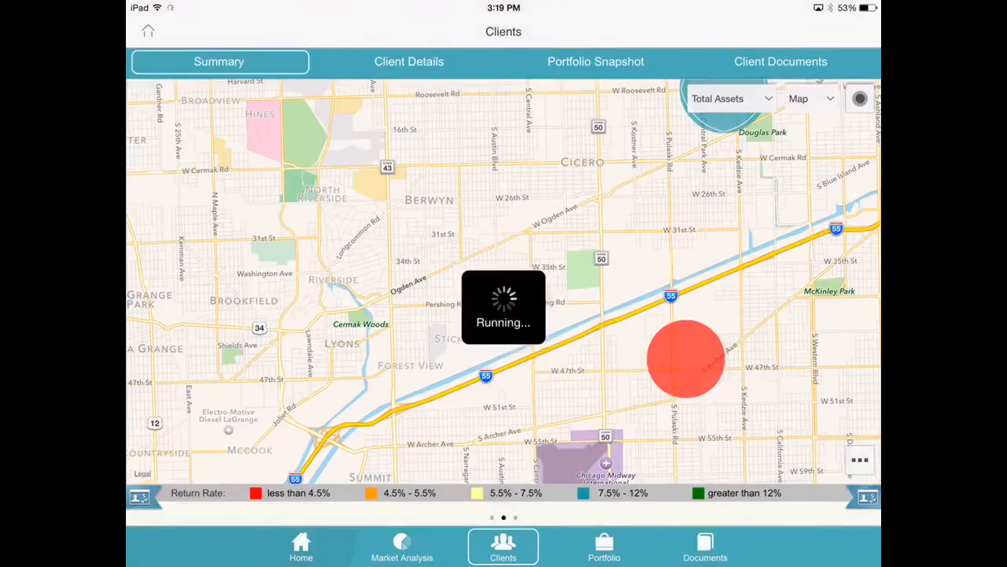
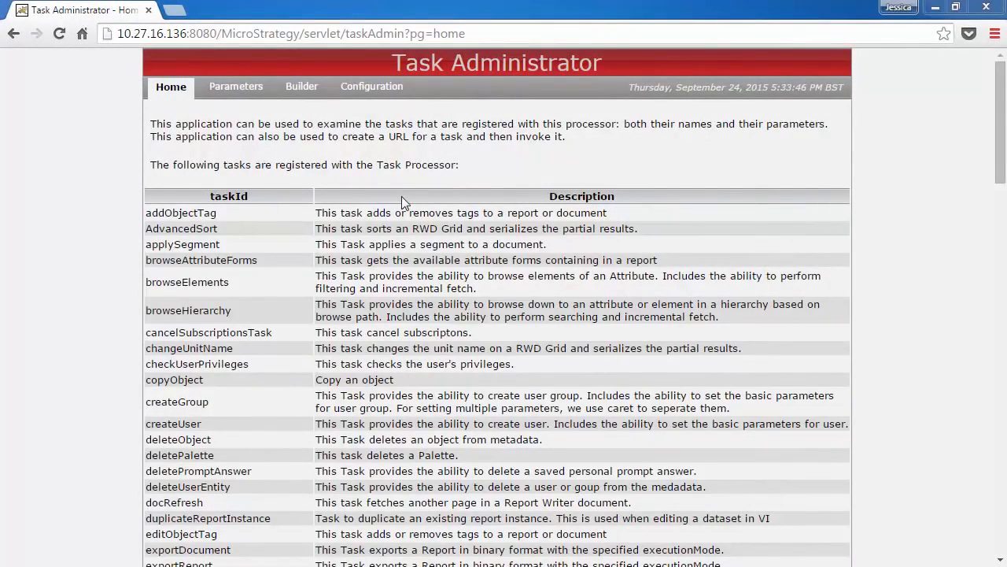
- Examine the names and descriptions of the tasks registered with the Task Processor
scroll(401, 196, "down", 20)
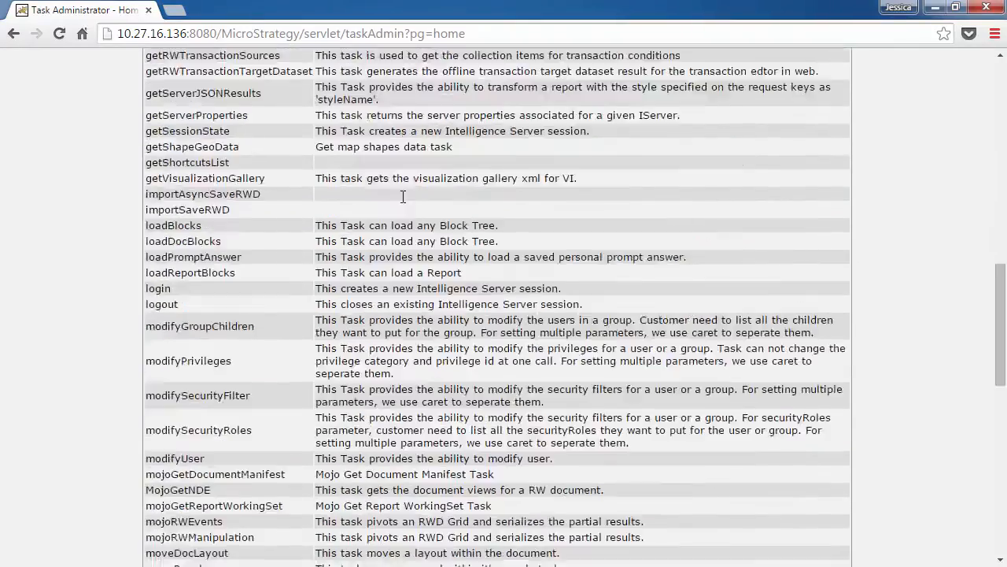
scroll(403, 196, "down", 4)
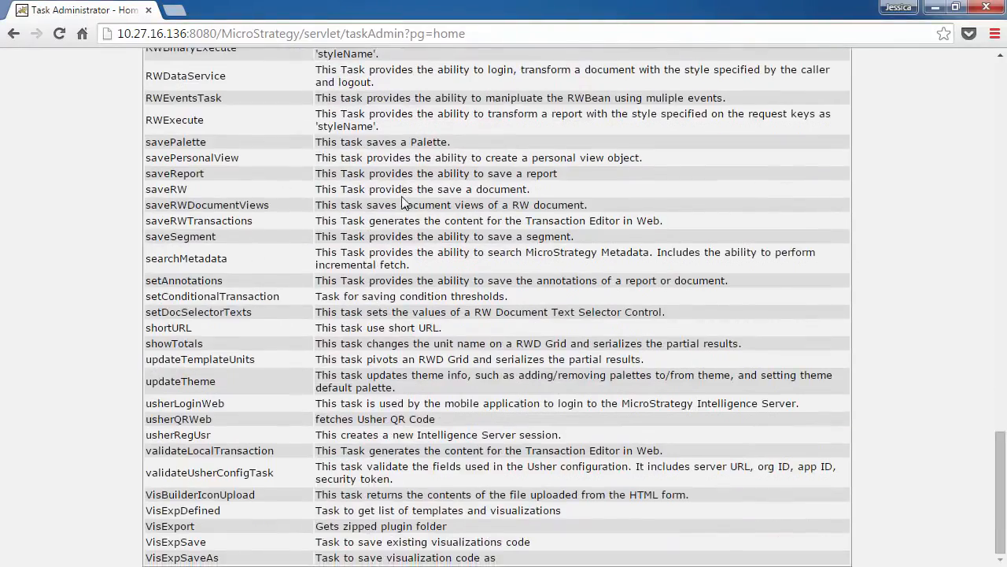
scroll(401, 203, "up", 9)
scroll(572, 371, "up", 4)
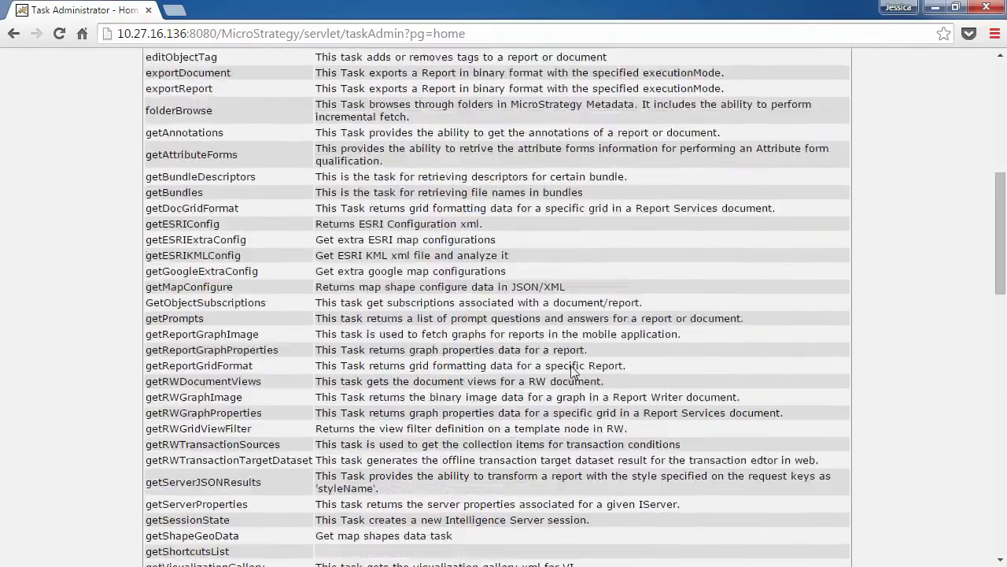
scroll(572, 372, "up", 5)
- Show the parameters of the registered login task in Task Administrator
left_click(223, 96)
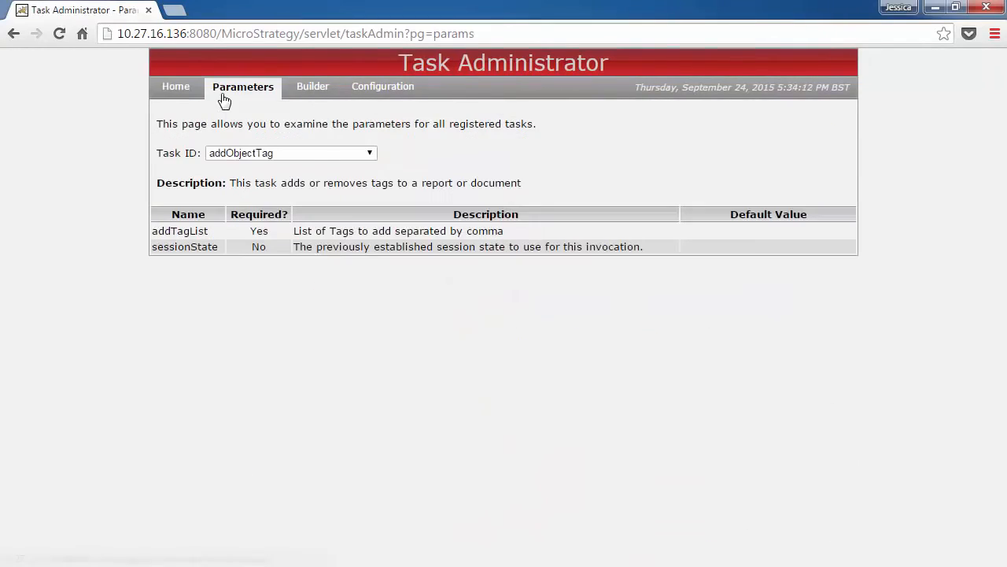
left_click(323, 151)
scroll(315, 216, "down", 9)
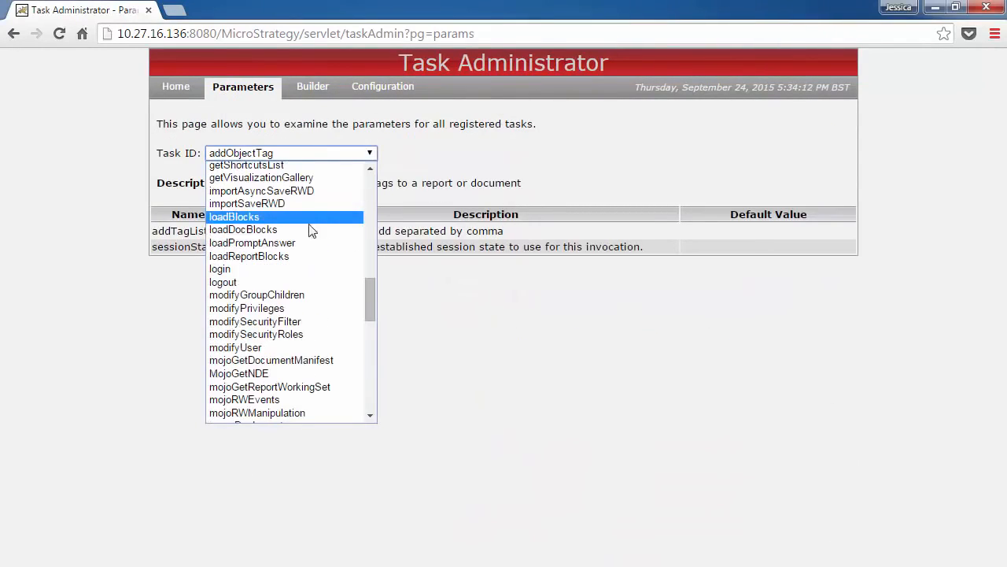
left_click(302, 268)
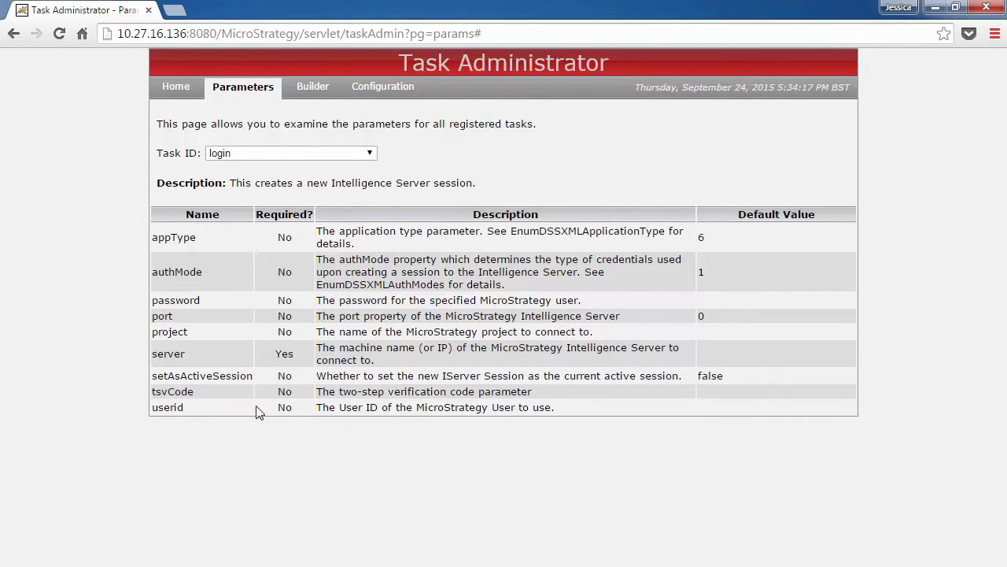
- Configure a URL request for the exportReport task with the binary task content type
left_click(312, 87)
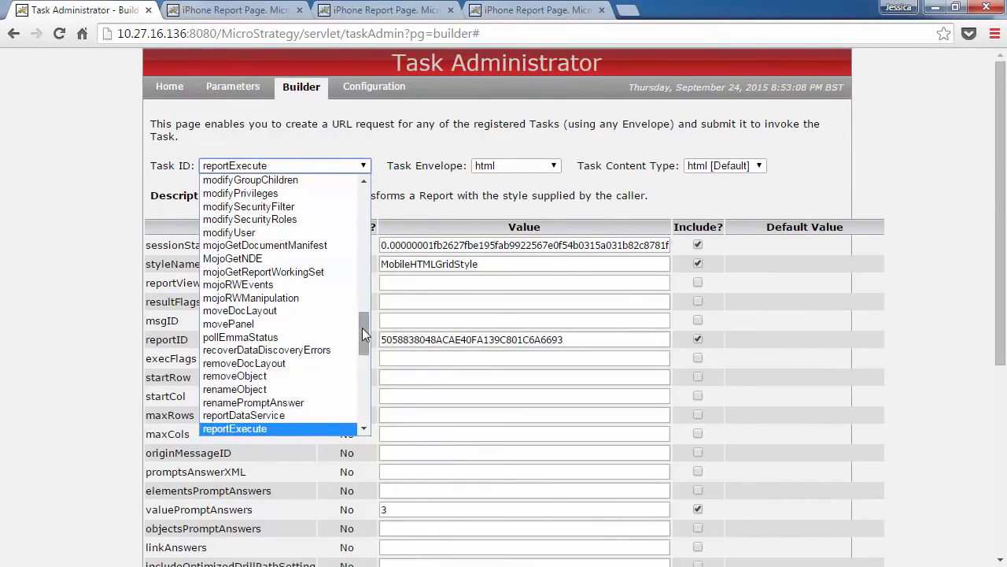
left_click_drag(362, 328, 364, 233)
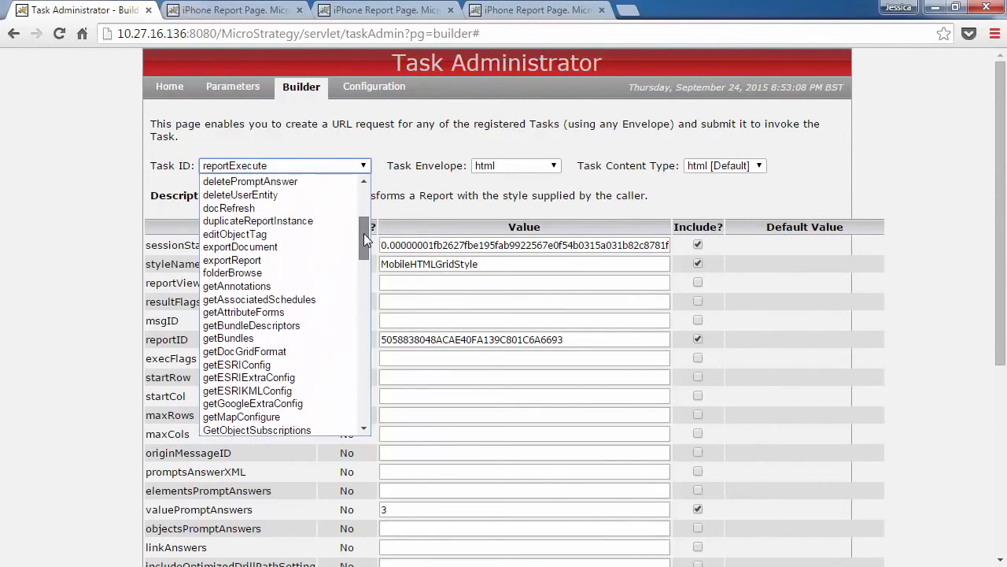
left_click(319, 260)
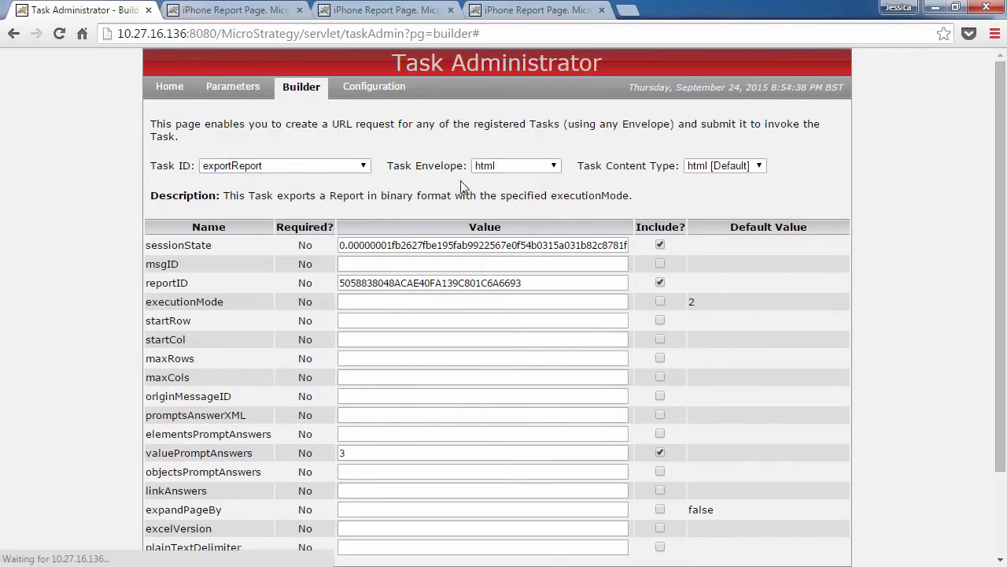
left_click(761, 167)
left_click(742, 257)
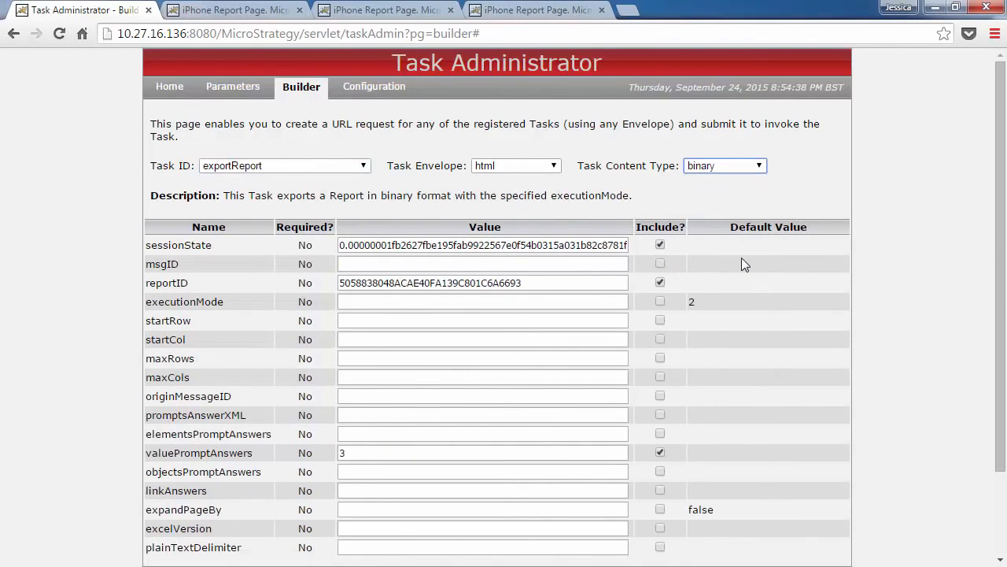
- Run the updated exportReport URL, including its session token, in a new browser tab and open the exported report's print preview
scroll(742, 258, "down", 2)
left_click(195, 472)
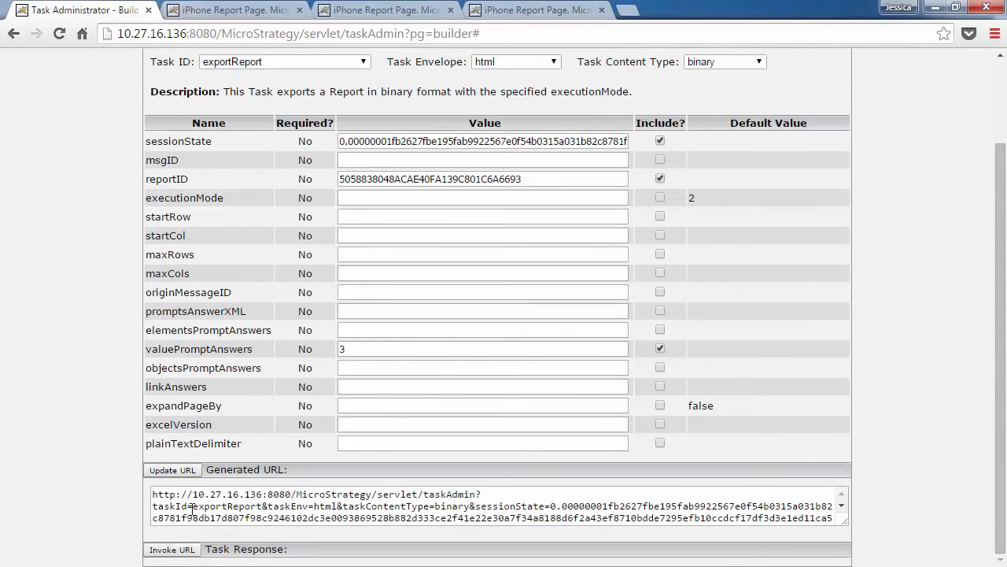
triple_click(192, 509)
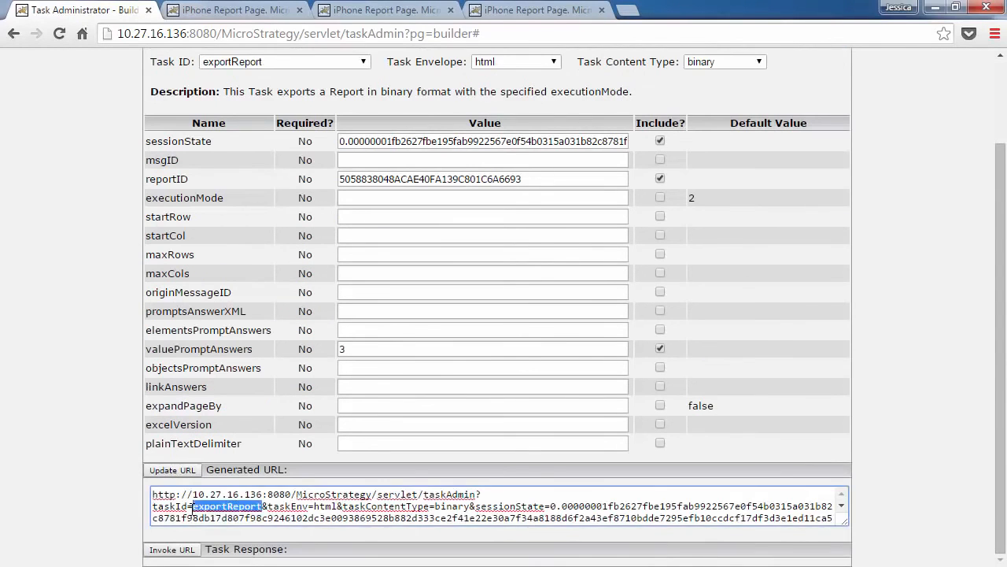
left_click(627, 11)
key("ctrl+v")
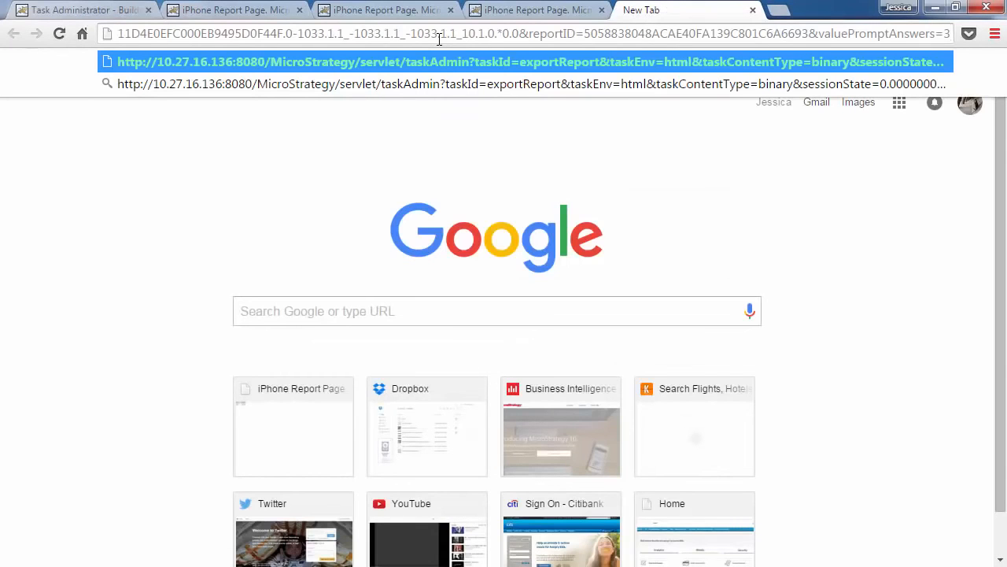
key("Return")
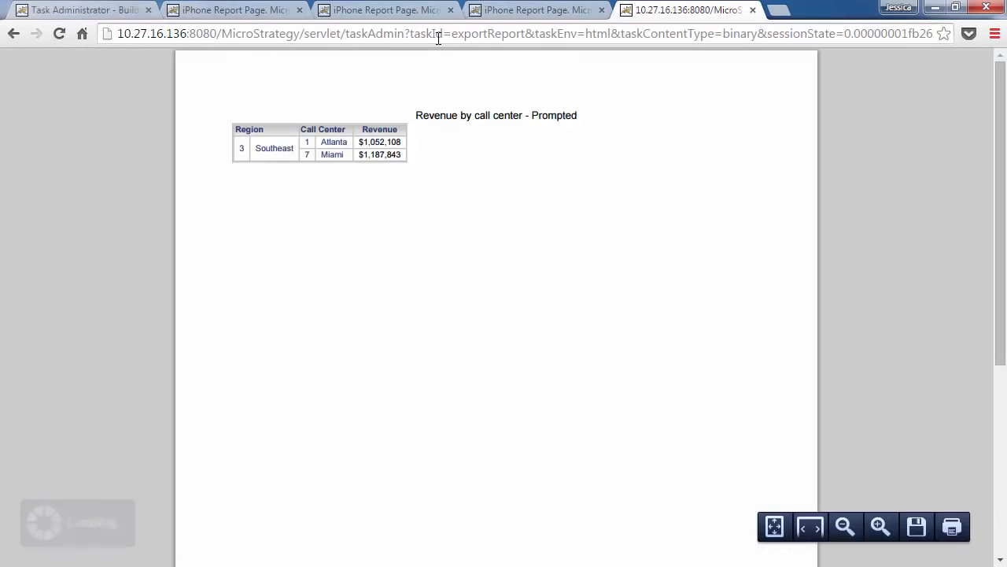
left_click(951, 527)
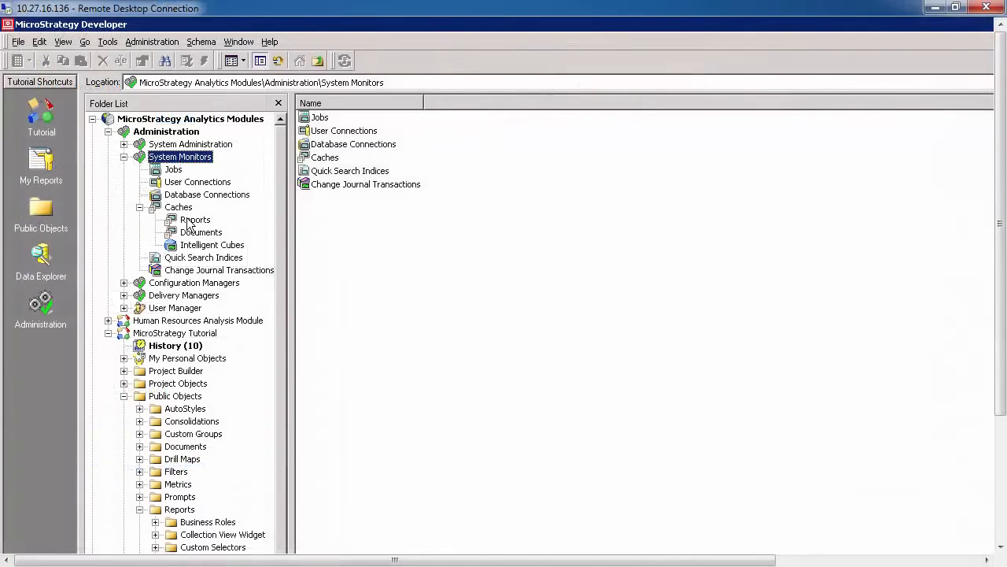
- Display the report caches among the system monitors in MicroStrategy Developer
left_click(195, 219)
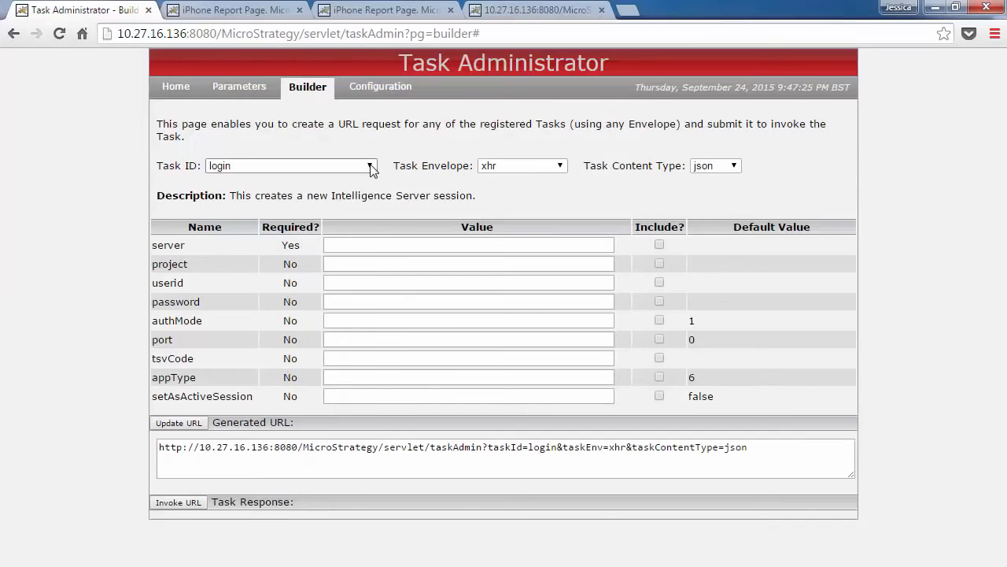
- In Task Administrator's URL builder, choose the reportExecute task and open the editing options of its sessionState value
left_click(370, 166)
scroll(283, 315, "down", 10)
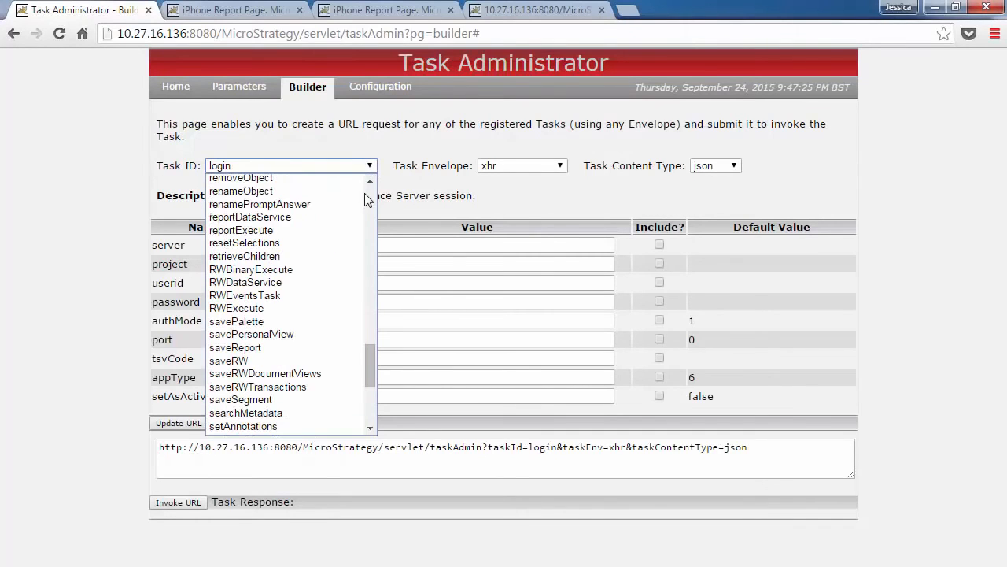
left_click(315, 226)
right_click(388, 249)
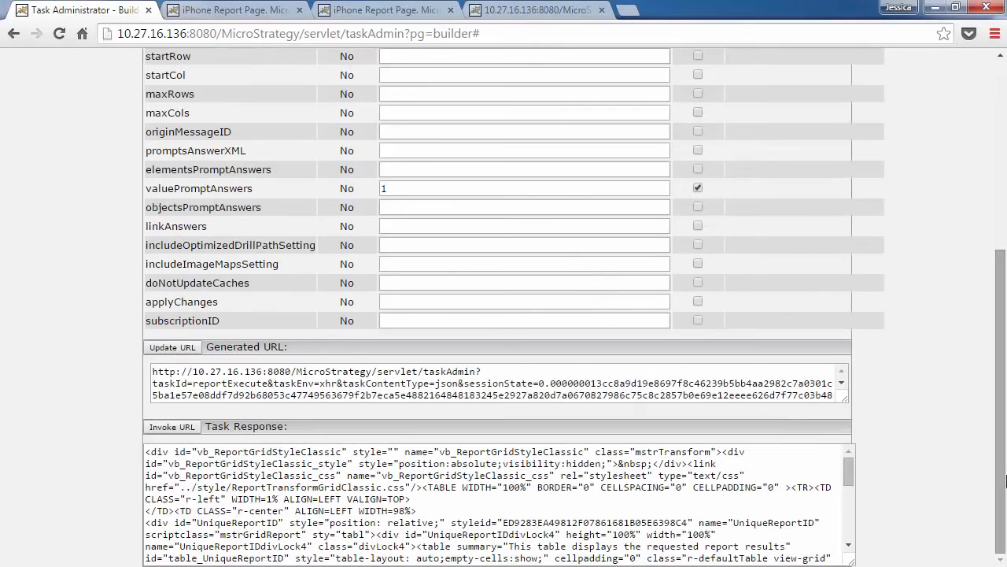
- Examine the reportExecute response, highlighting the Northeast region and New York's revenue
left_click_drag(847, 472, 845, 502)
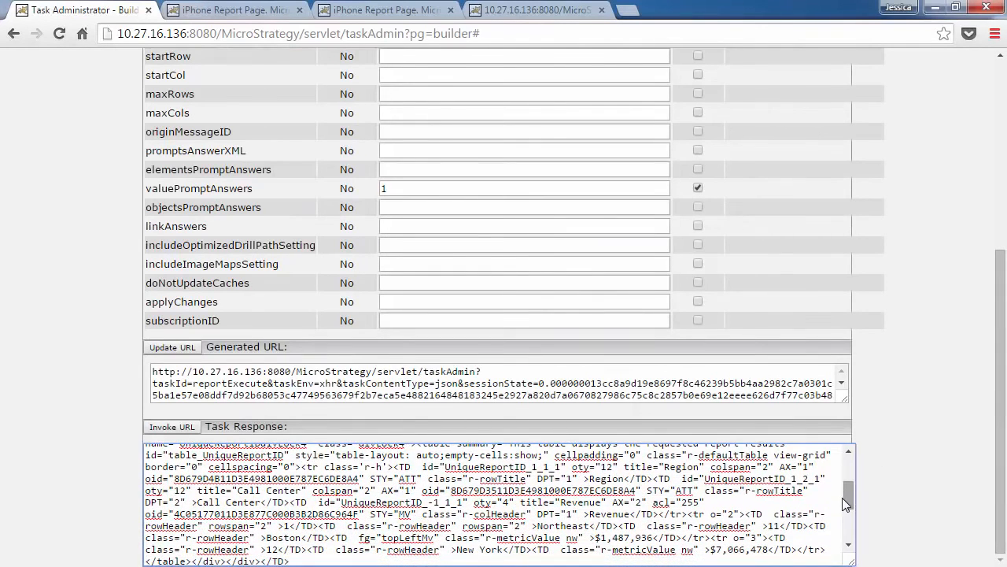
left_click_drag(590, 523, 538, 525)
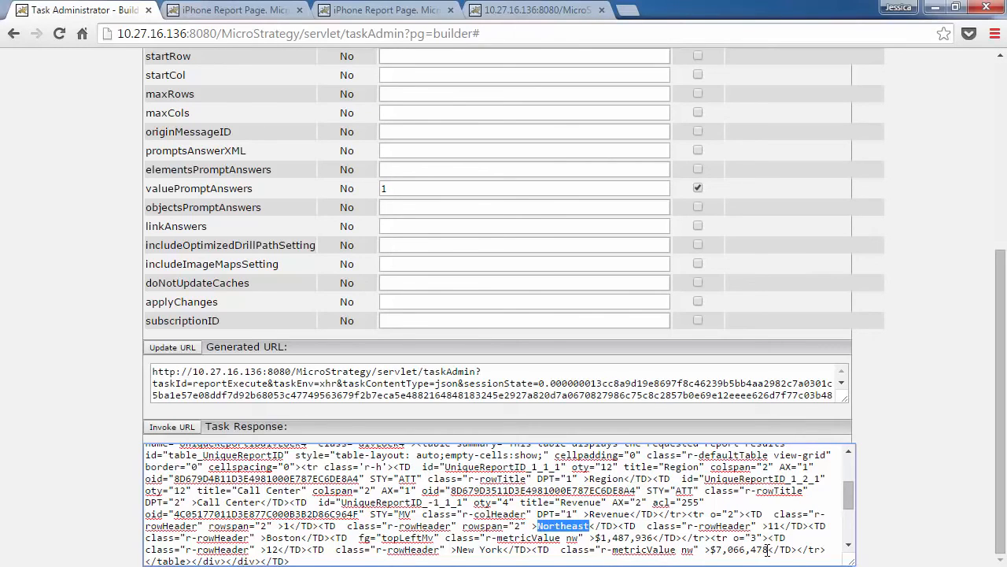
left_click_drag(768, 550, 715, 551)
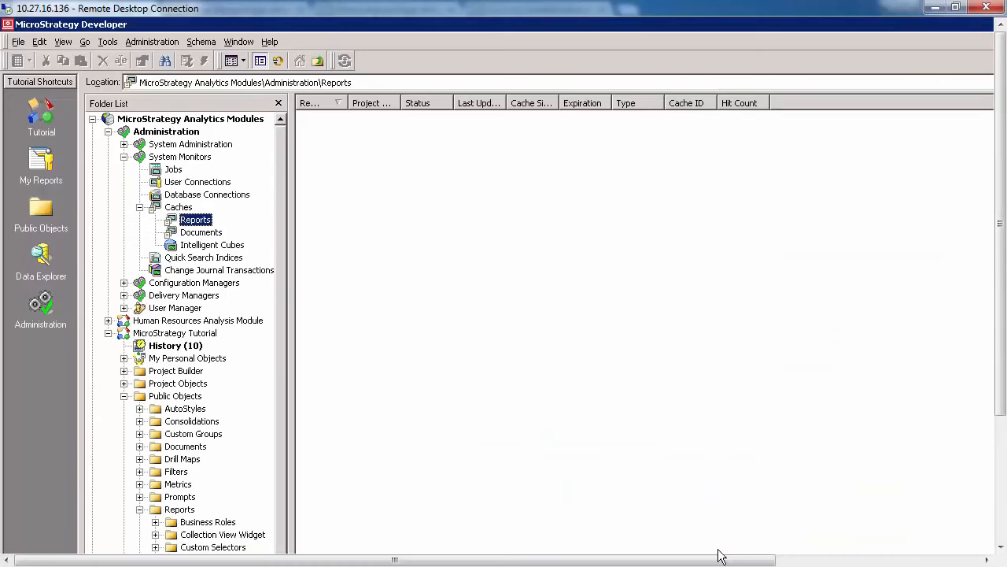
- Switch to MicroStrategy Developer and refresh the list of report caches
right_click(200, 223)
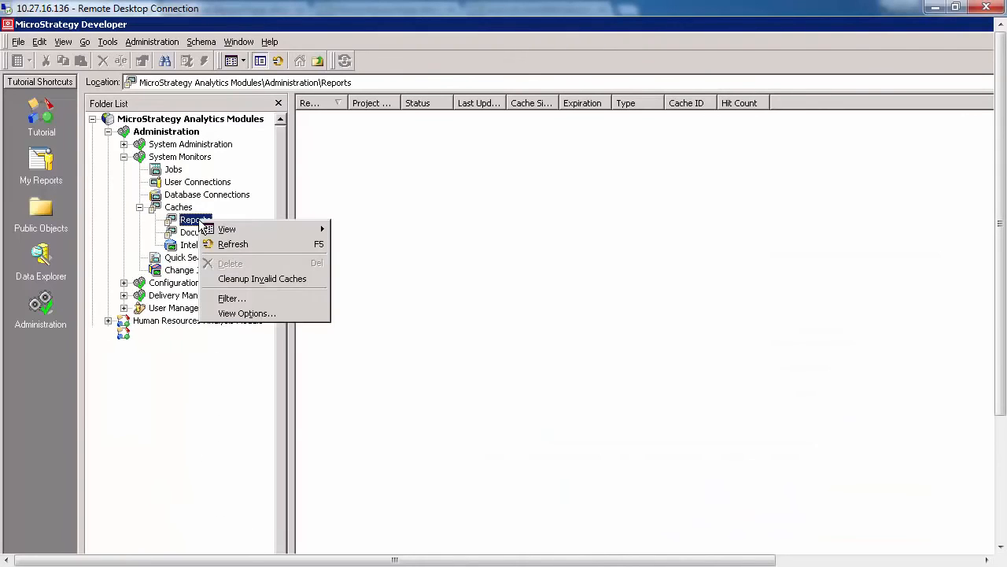
left_click(218, 246)
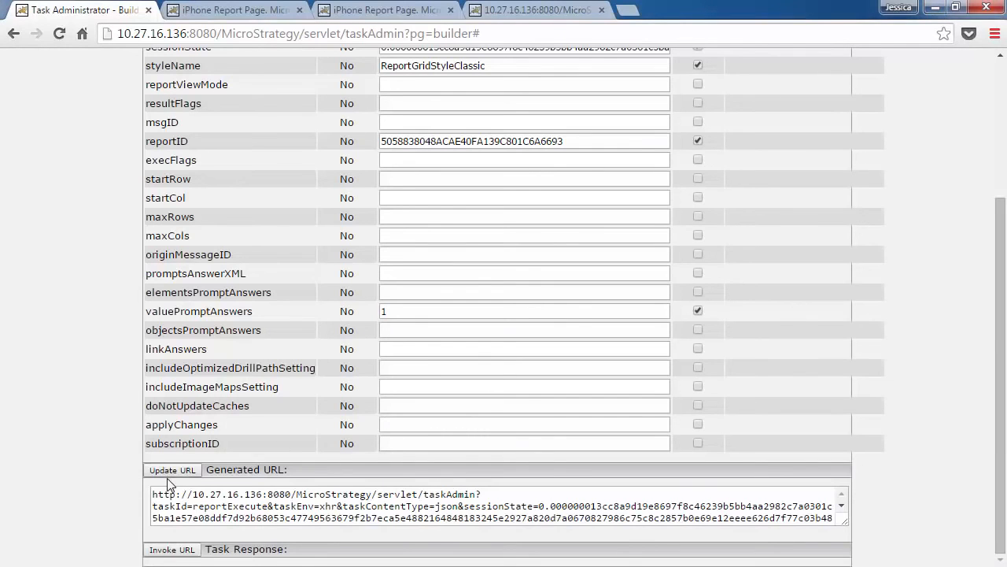
- Invoke the reportExecute URL in Task Administrator, and refresh the report caches in MicroStrategy Developer to check the hit count
left_click(172, 550)
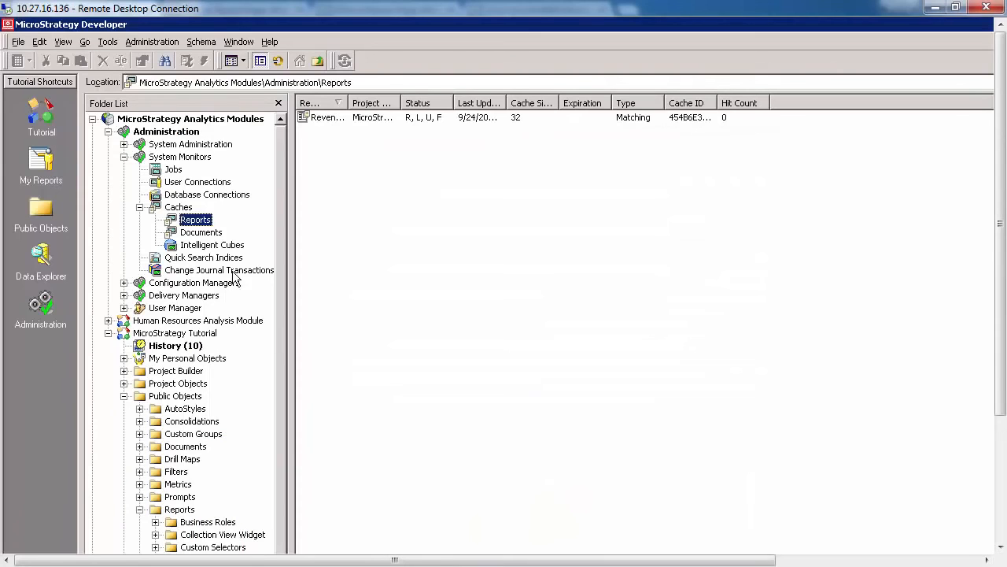
right_click(199, 222)
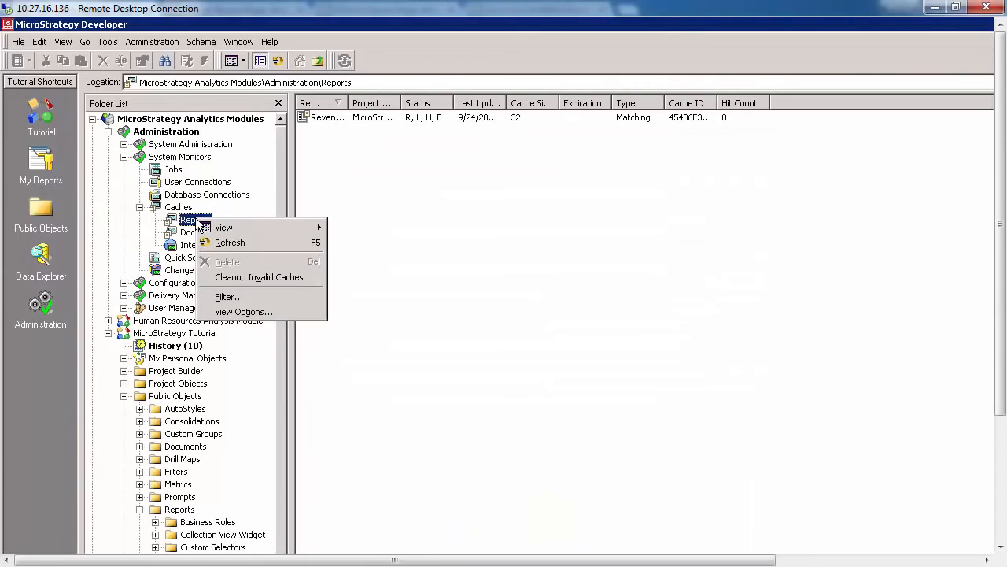
left_click(221, 242)
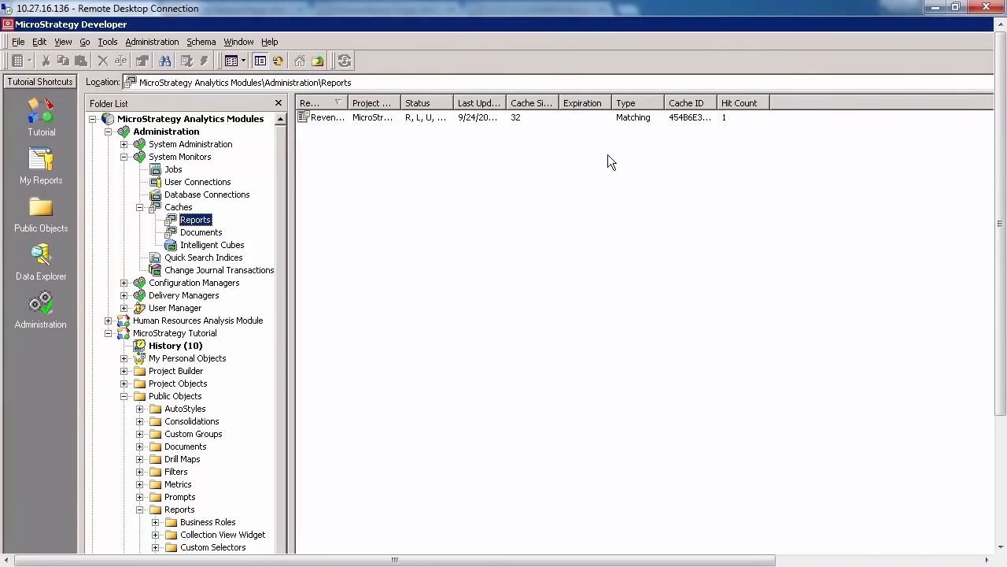
left_click(726, 118)
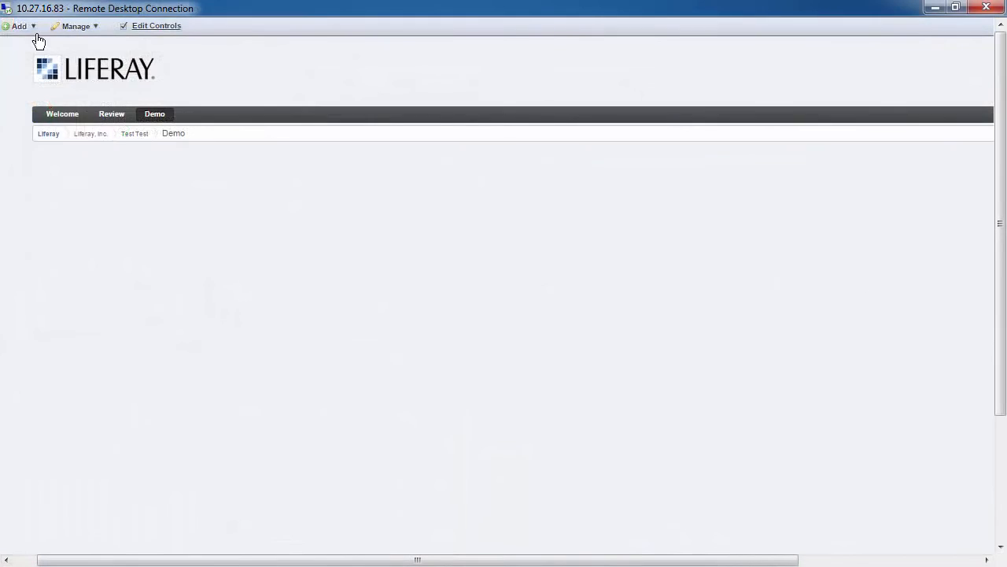
- Switch to the Liferay portal and add three MicroStrategy Portlets to the Demo page
left_click(38, 27)
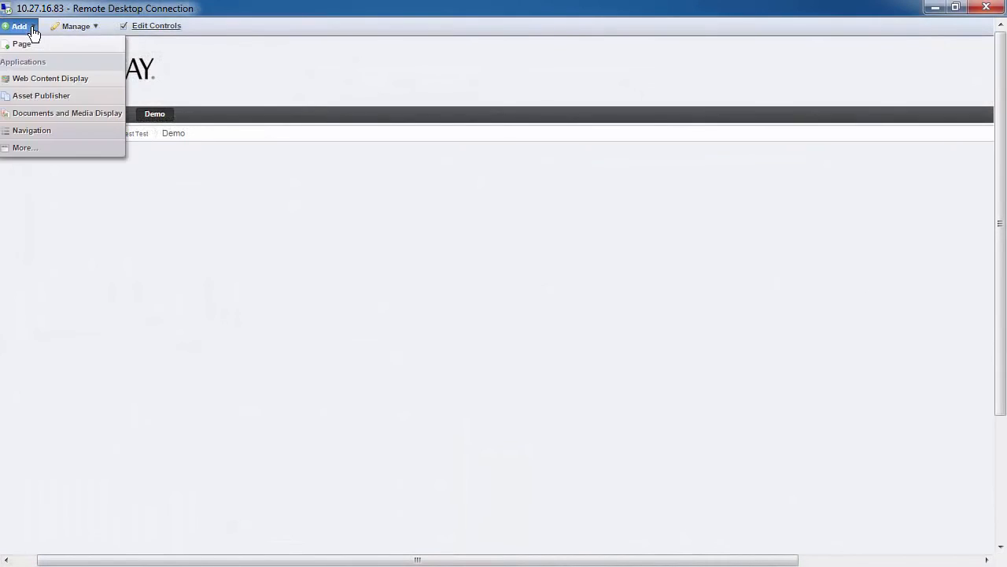
left_click(38, 155)
left_click(145, 141)
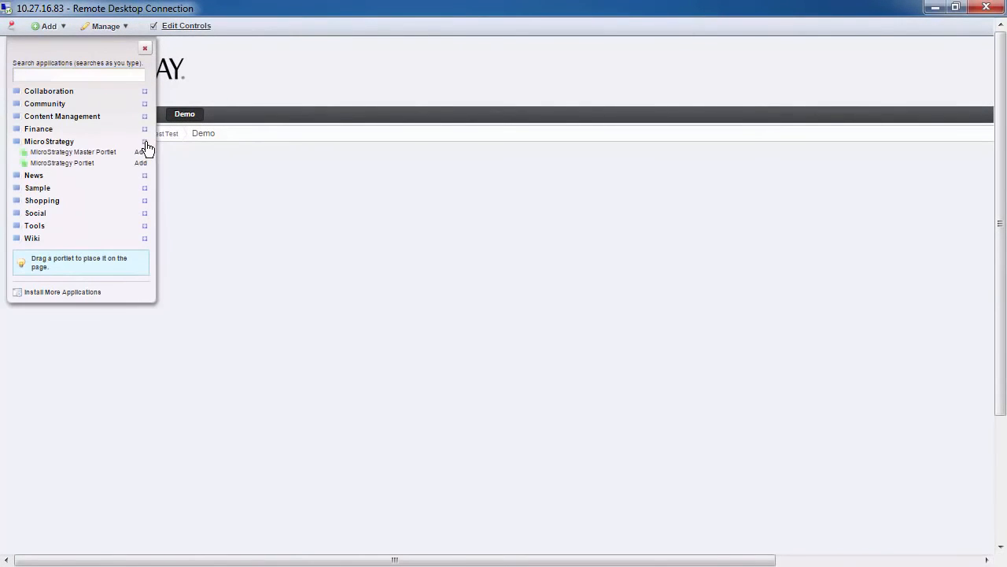
left_click(142, 163)
left_click(141, 163)
left_click(142, 163)
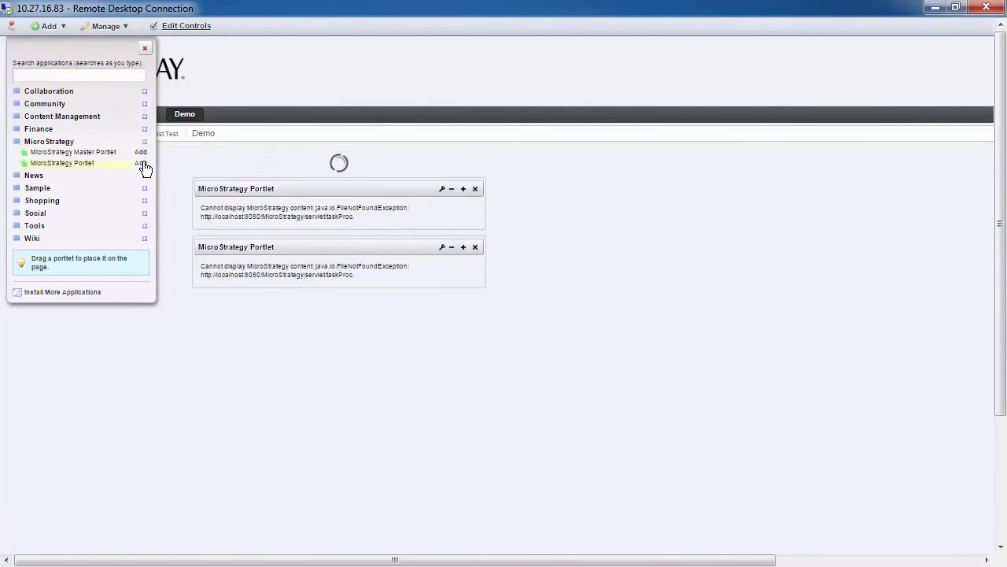
- Add the Calendar and Translator applications to the Demo page
left_click(145, 92)
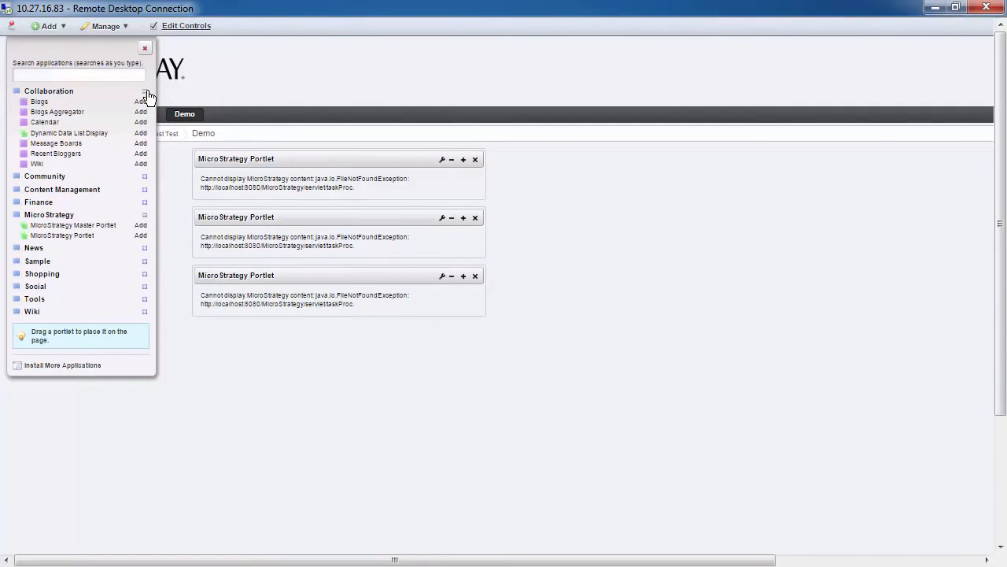
left_click(141, 122)
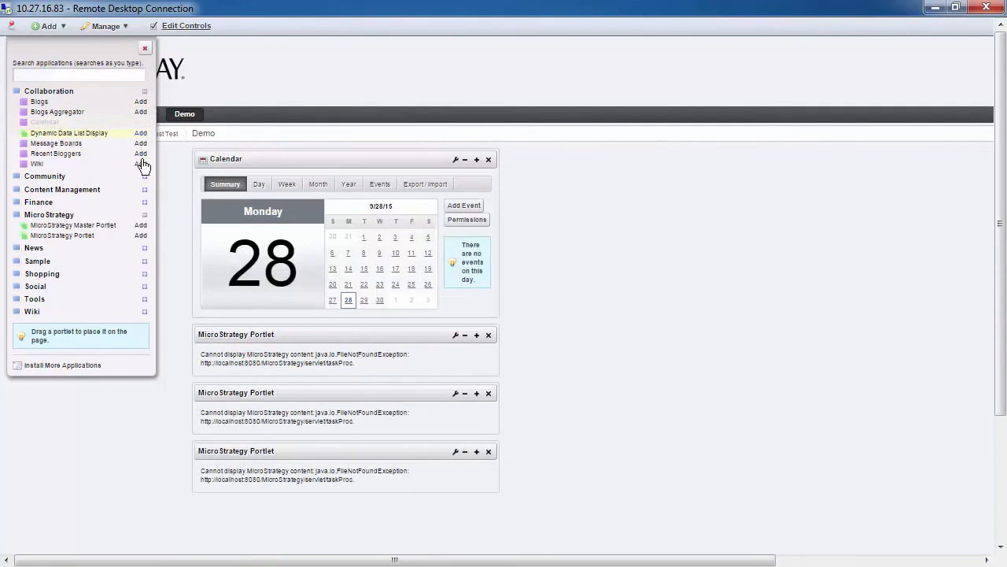
left_click(144, 299)
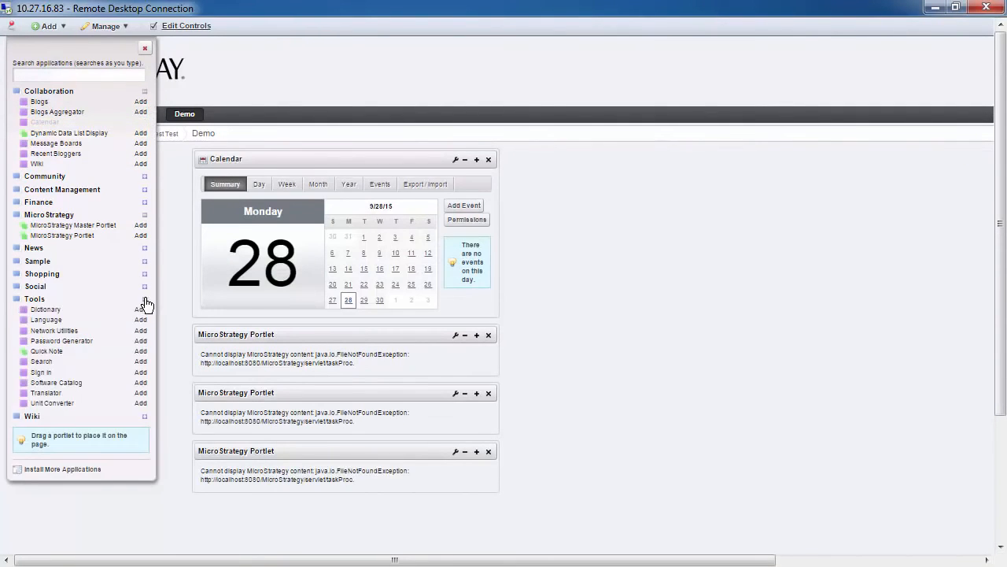
left_click(140, 392)
- Move the Calendar to the page's second column and place one MicroStrategy Portlet beneath it
left_click_drag(338, 331, 573, 173)
left_click(145, 49)
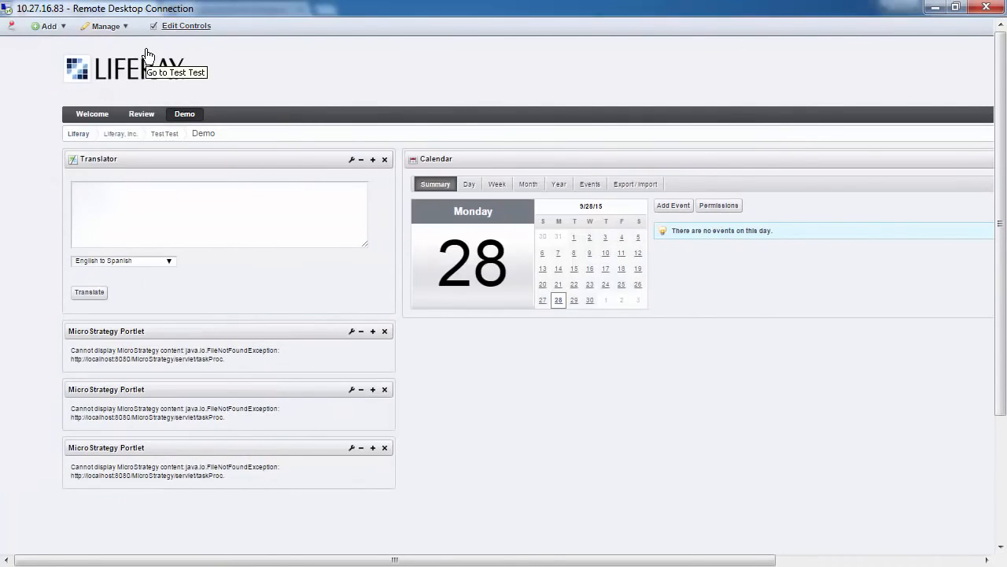
left_click_drag(277, 389, 465, 396)
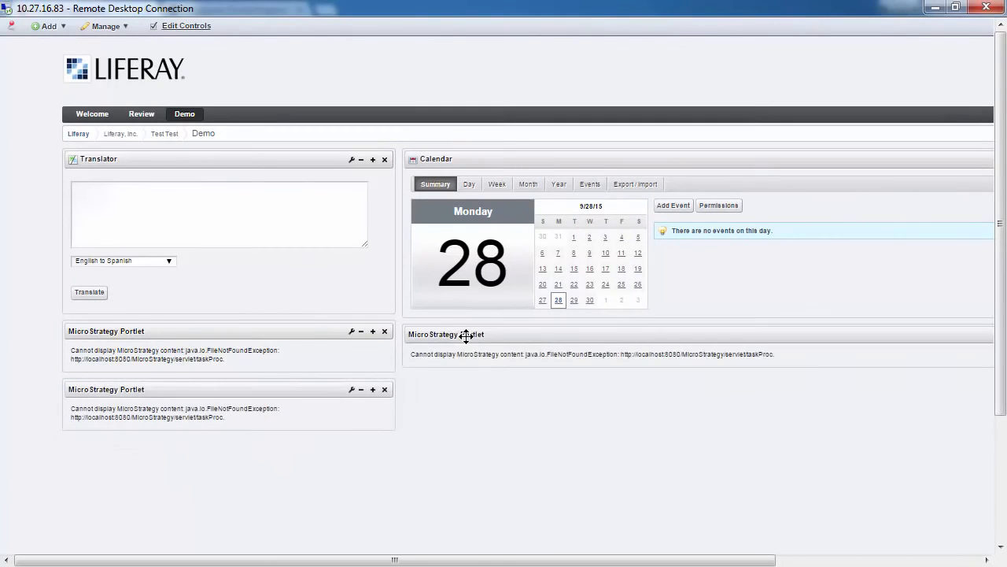
- Open the preferences of the MicroStrategy Portlet directly below the Translator on the Demo page
left_click(352, 331)
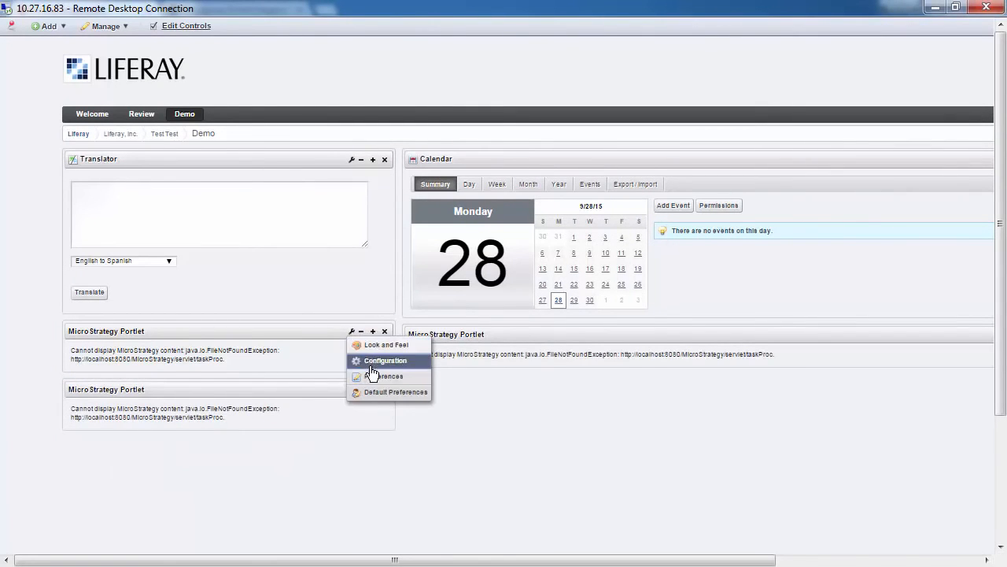
left_click(364, 371)
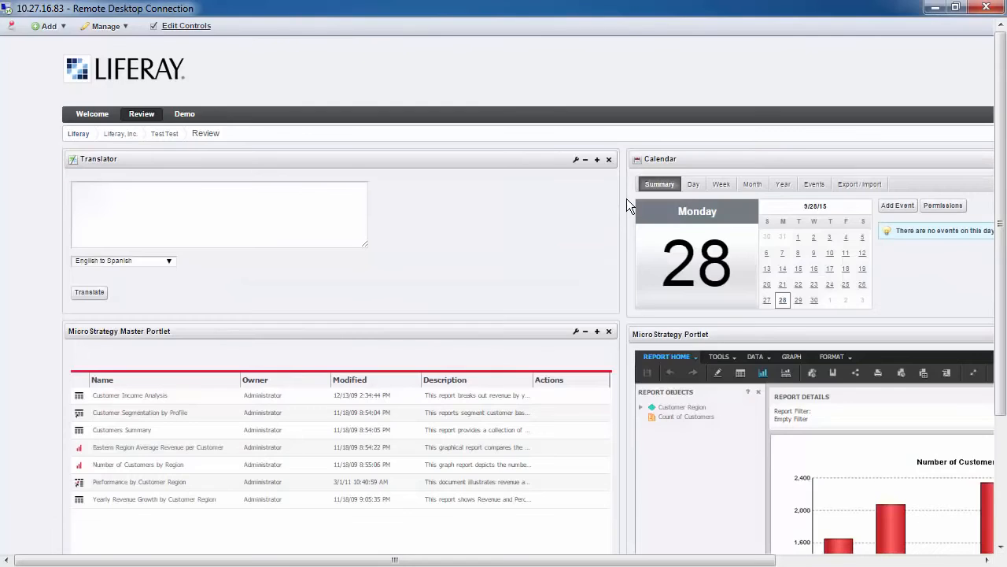
- On the Review page, load Eastern Region Average Revenue per Customer from the Master Portlet's report list and close Report Objects
left_click_drag(626, 560, 665, 561)
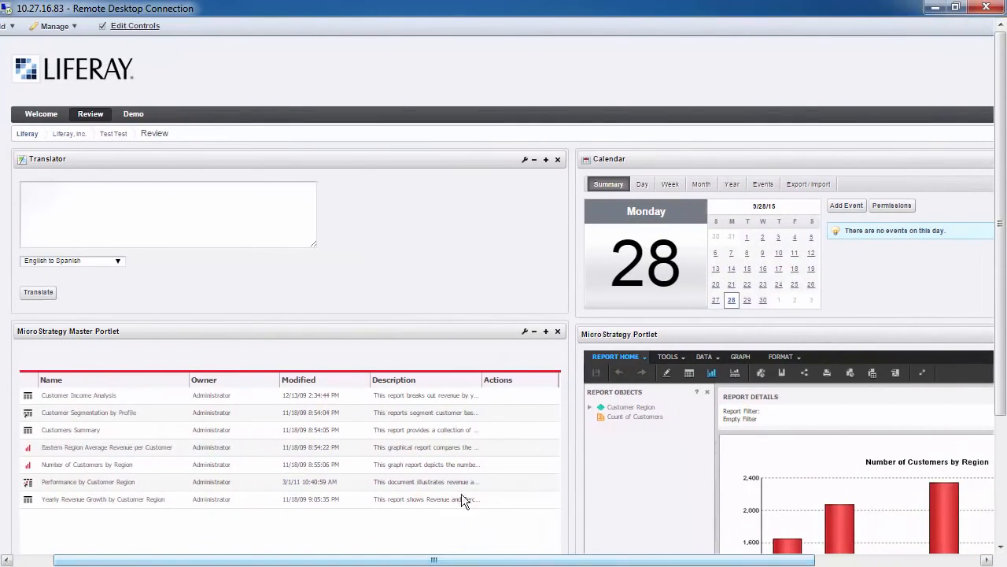
left_click(154, 447)
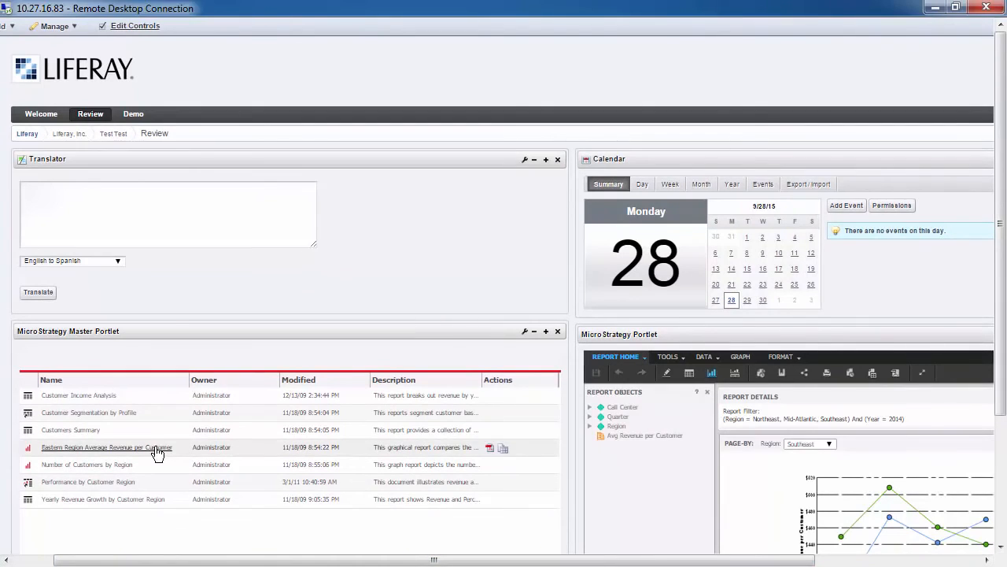
left_click(707, 391)
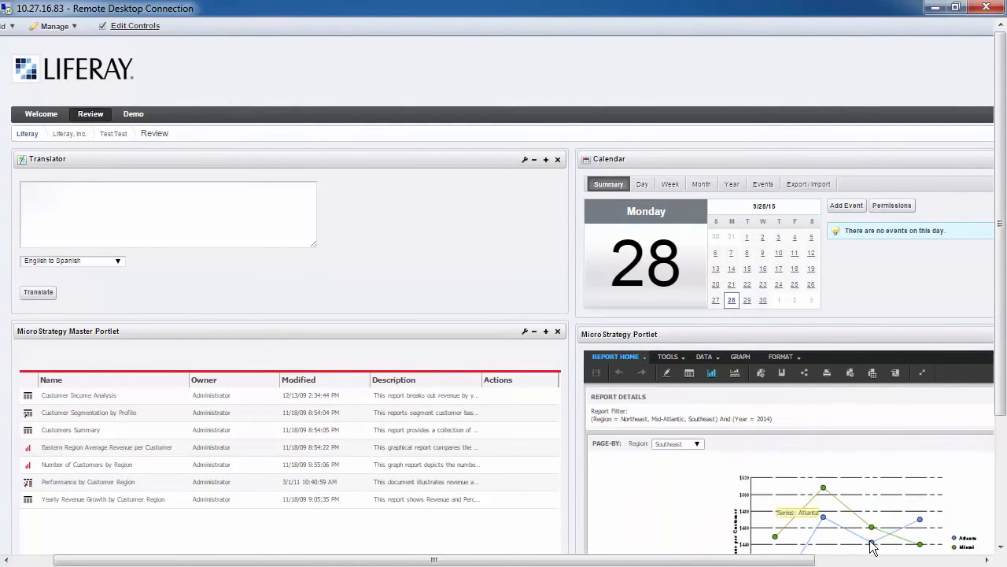
- Page the embedded revenue report by the Mid-Atlantic region, and change its page-by Region once more
scroll(870, 516, "down", 1)
left_click_drag(760, 560, 775, 561)
left_click_drag(1004, 370, 1003, 449)
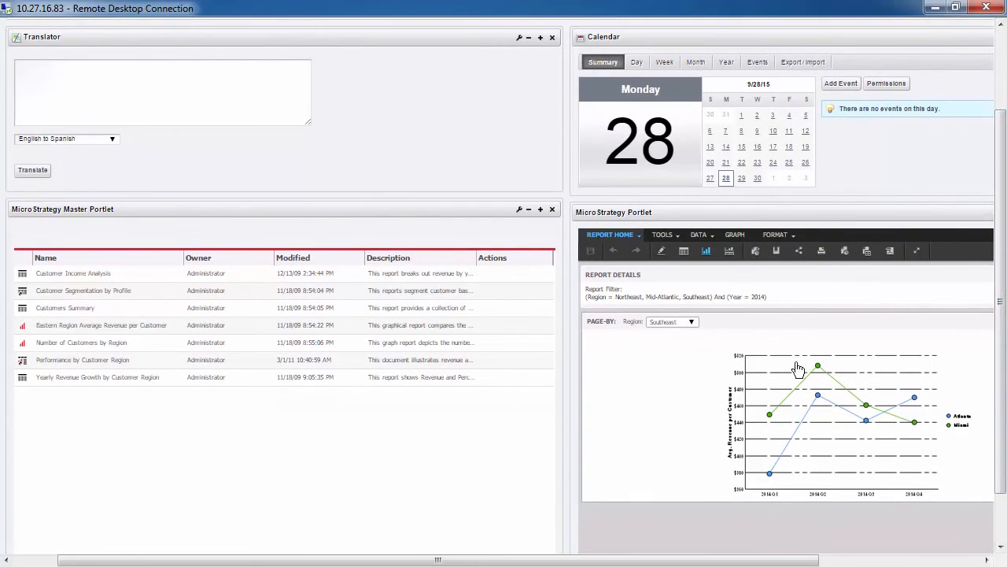
left_click(693, 324)
left_click(675, 333)
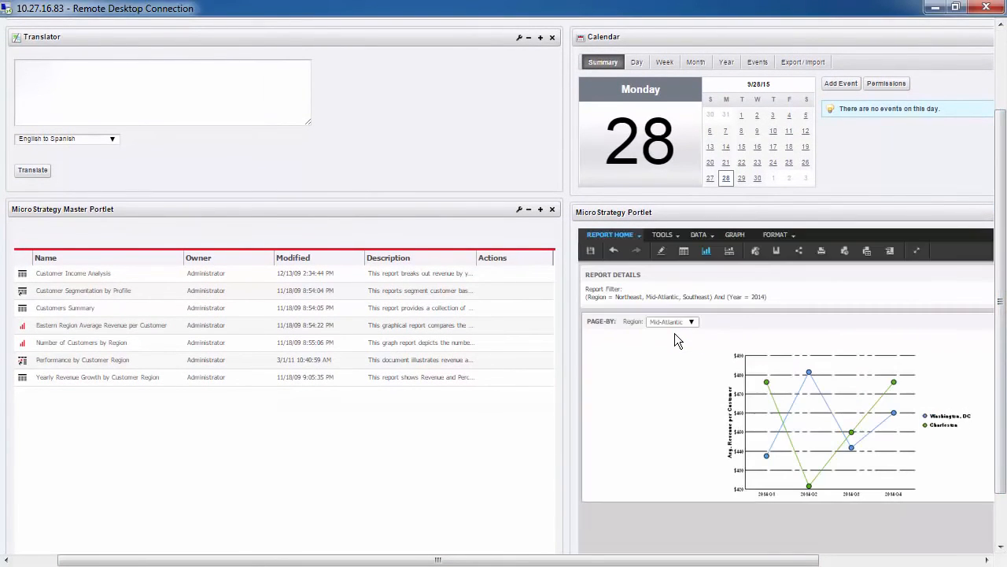
left_click(674, 322)
left_click(680, 338)
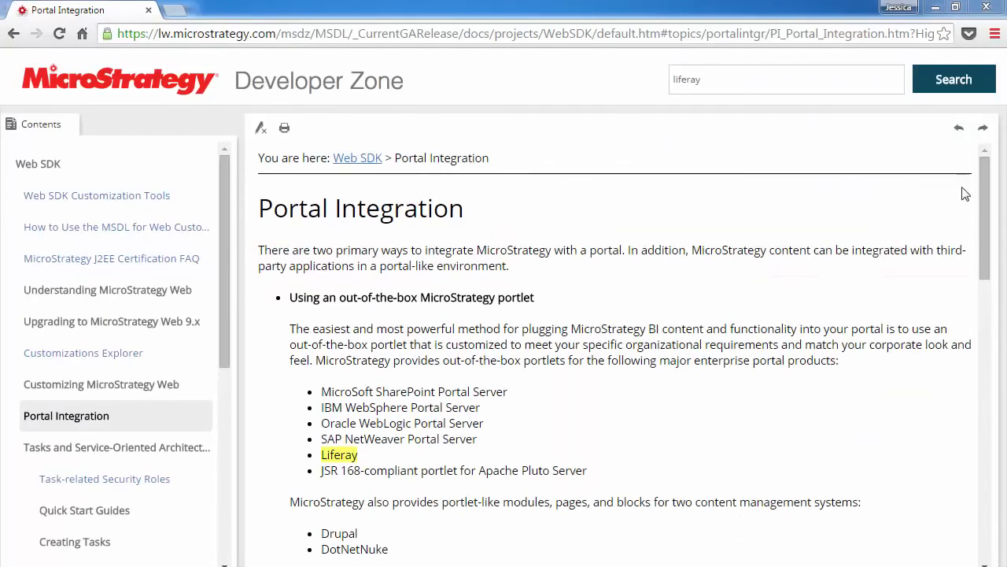
- Switch to the Developer Zone's Portal Integration topic, open the Enterprise Portal Integration Help and read its Microsoft SharePoint Portlets topic
scroll(967, 194, "down", 4)
left_click(475, 431)
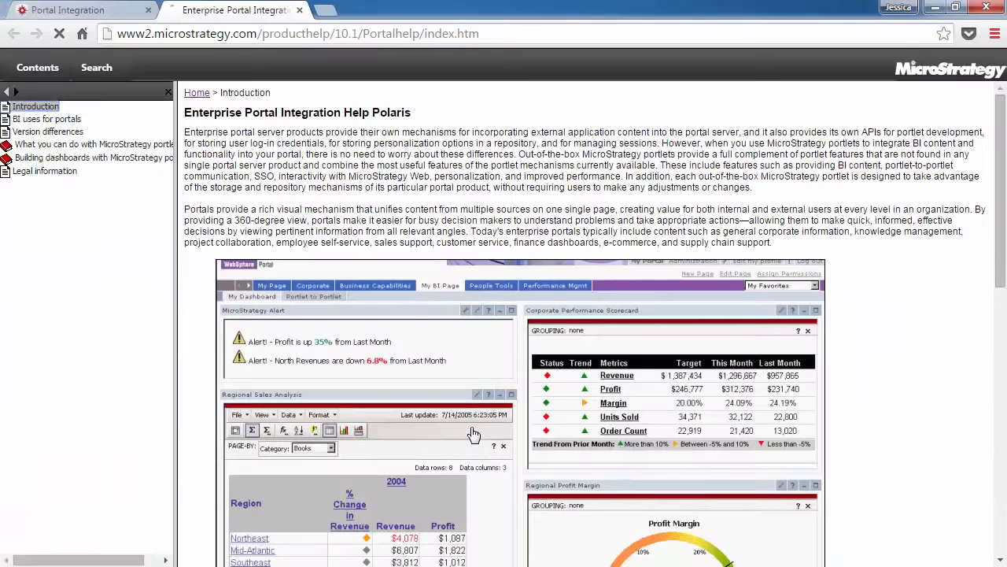
scroll(885, 373, "down", 5)
scroll(886, 374, "down", 5)
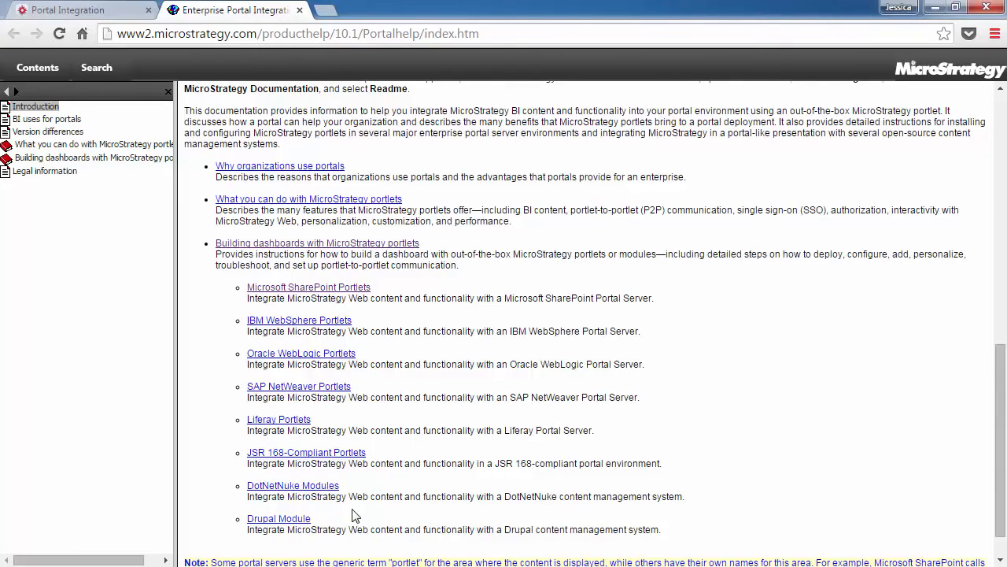
left_click(349, 289)
scroll(730, 275, "down", 6)
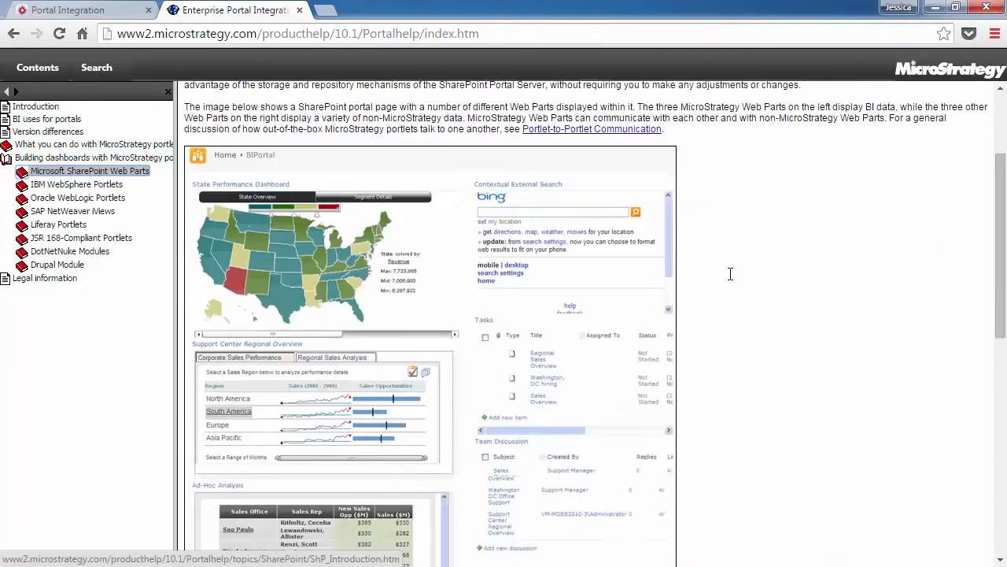
scroll(730, 280, "down", 3)
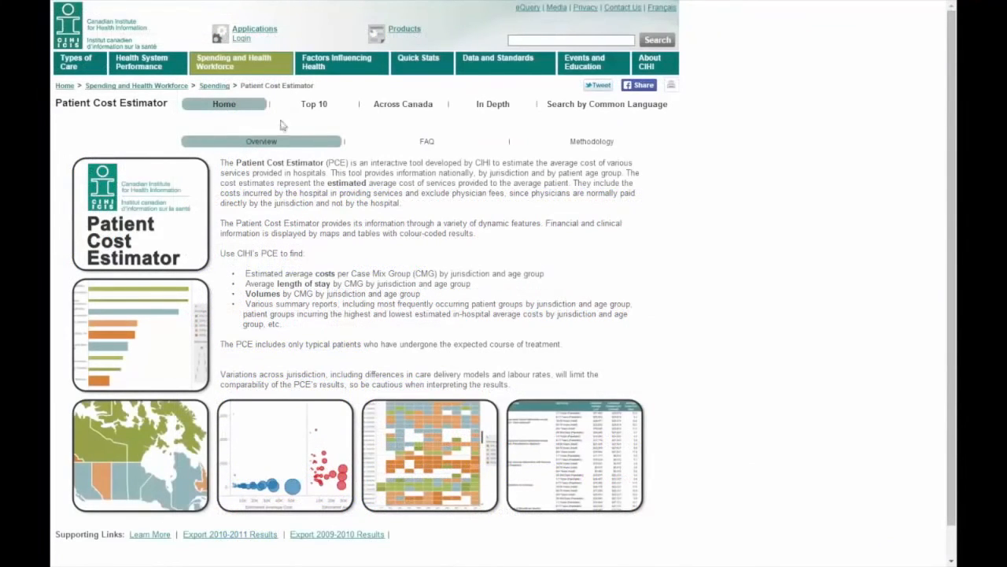
- Switch to CIHI's Patient Cost Estimator and view the Top 10 chart and the In Depth Heat Map, Summary Stats and Bubble Chart
left_click(312, 110)
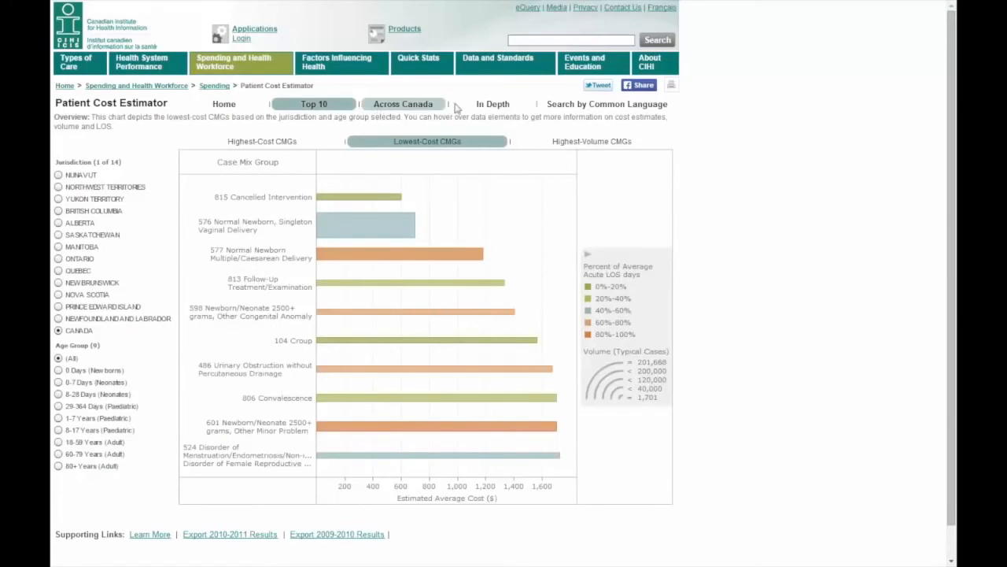
left_click(483, 106)
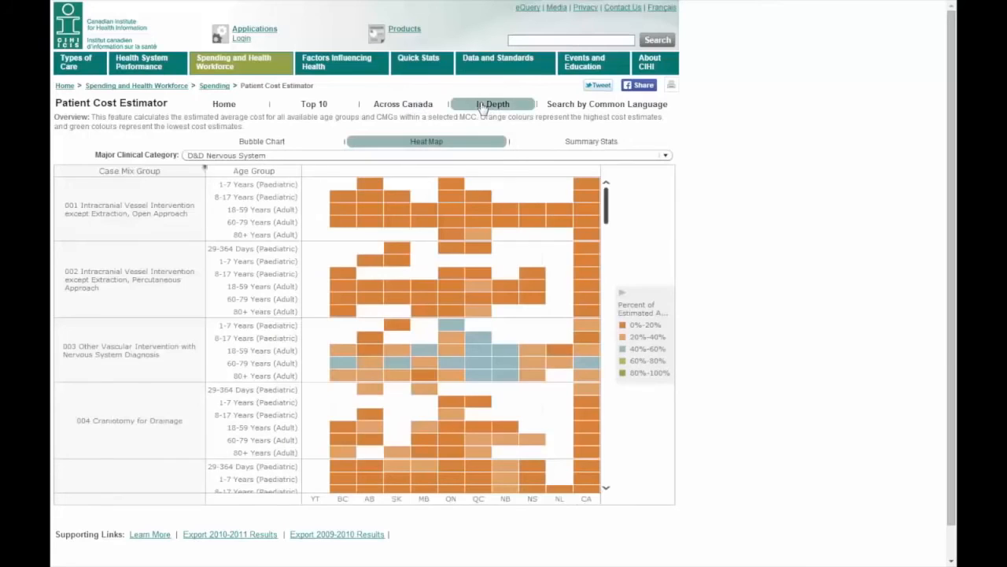
left_click(591, 141)
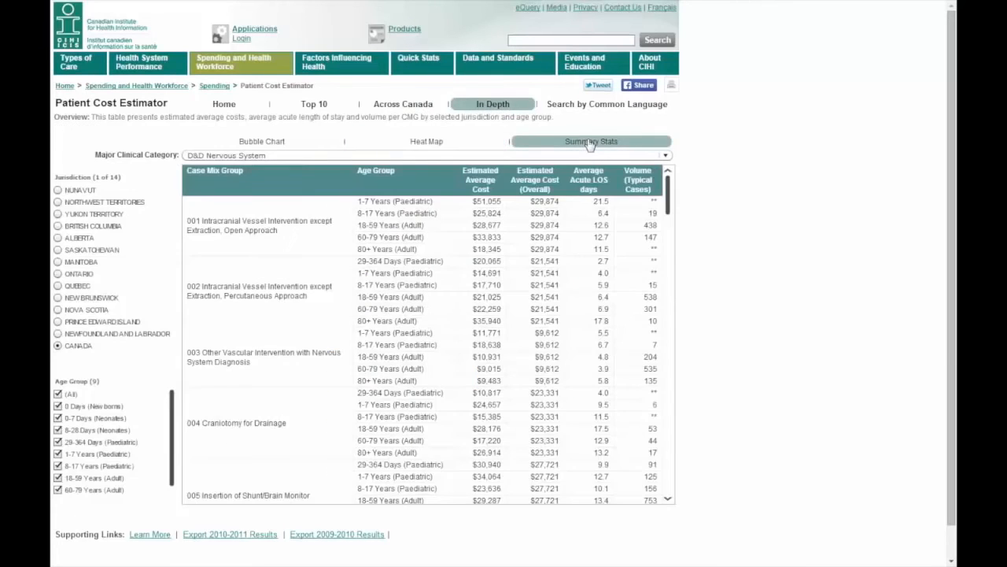
left_click(265, 143)
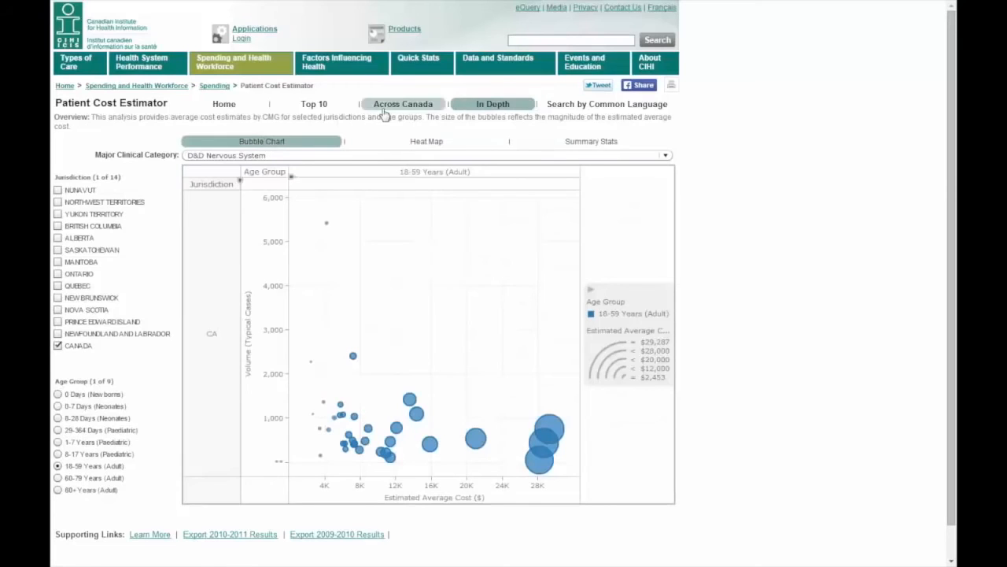
- Show the Across Canada cost map for the 18-59 Years (Adult) and the 60-79 Years (Adult) age groups
left_click(385, 110)
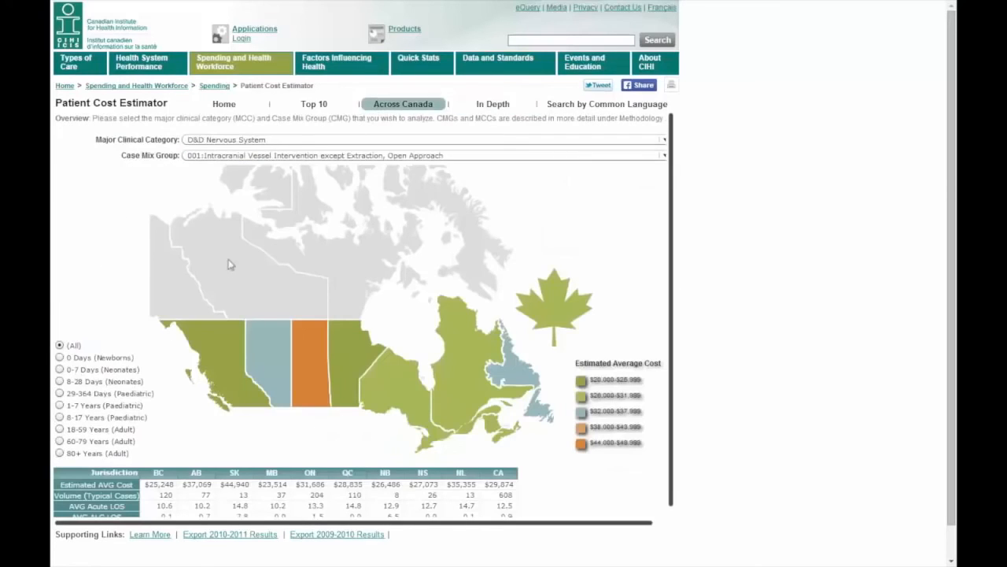
left_click(59, 429)
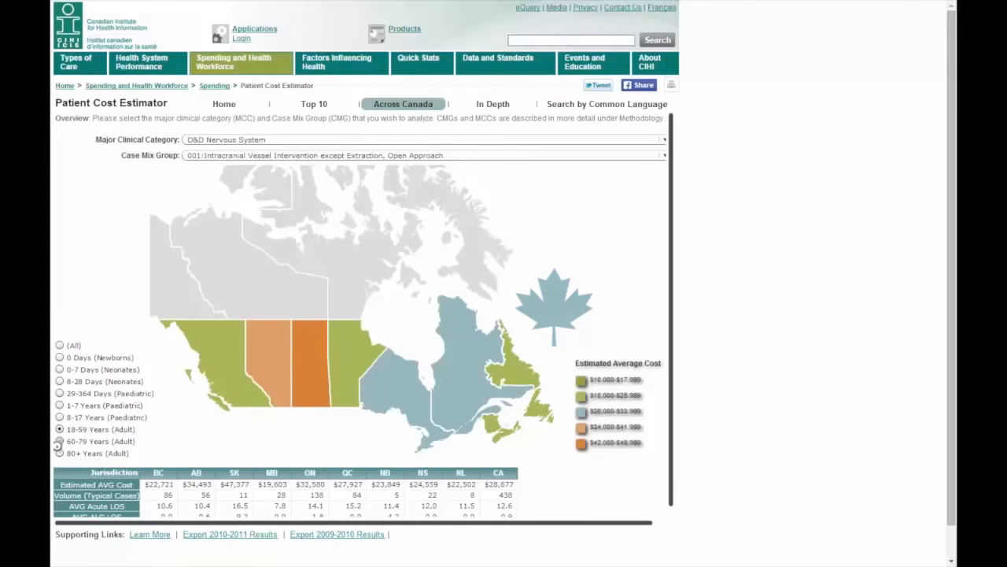
left_click(59, 441)
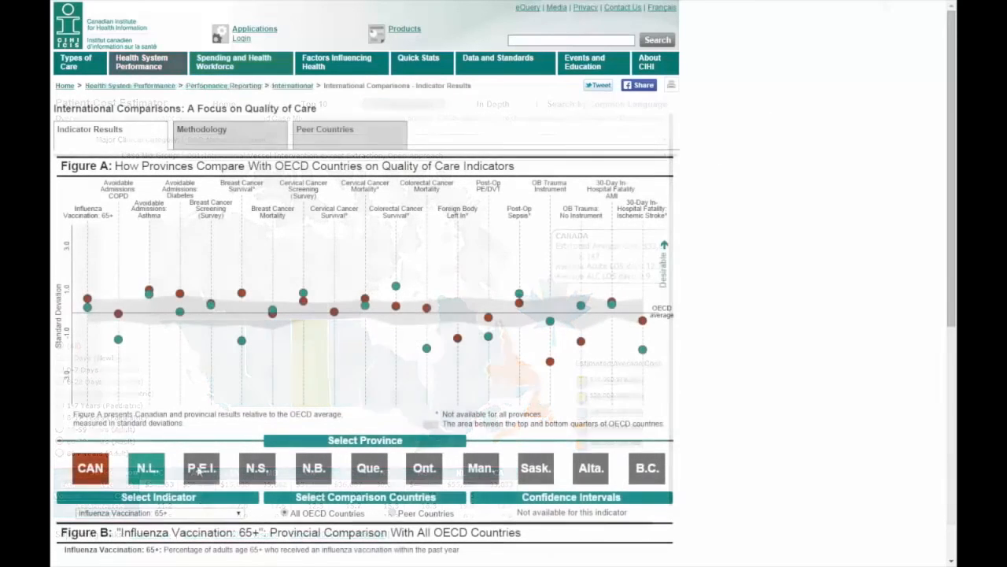
- Add P.E.I., N.S., N.B. and Que. to the OECD quality-of-care comparison in International Comparisons
left_click(201, 468)
left_click(255, 469)
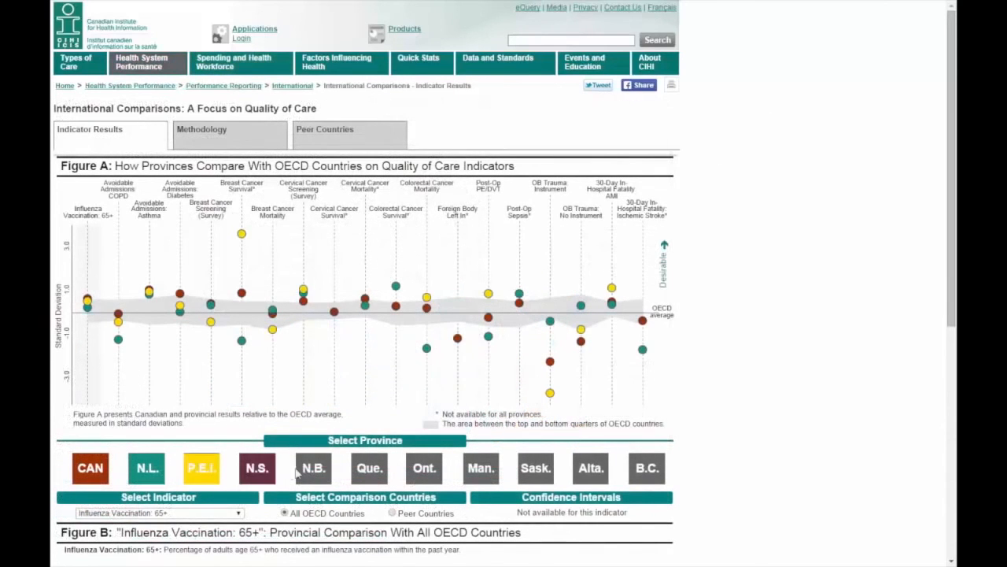
left_click(313, 469)
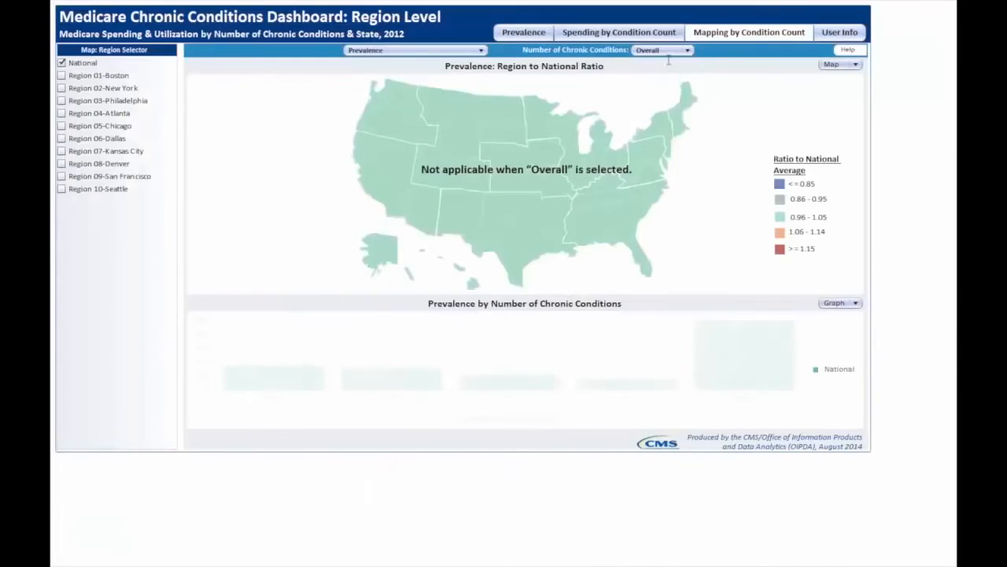
- In the Medicare Chronic Conditions Dashboard, set the number of chronic conditions to 2 to 3 and add Region 05-Chicago and Region 06-Dallas
left_click(662, 49)
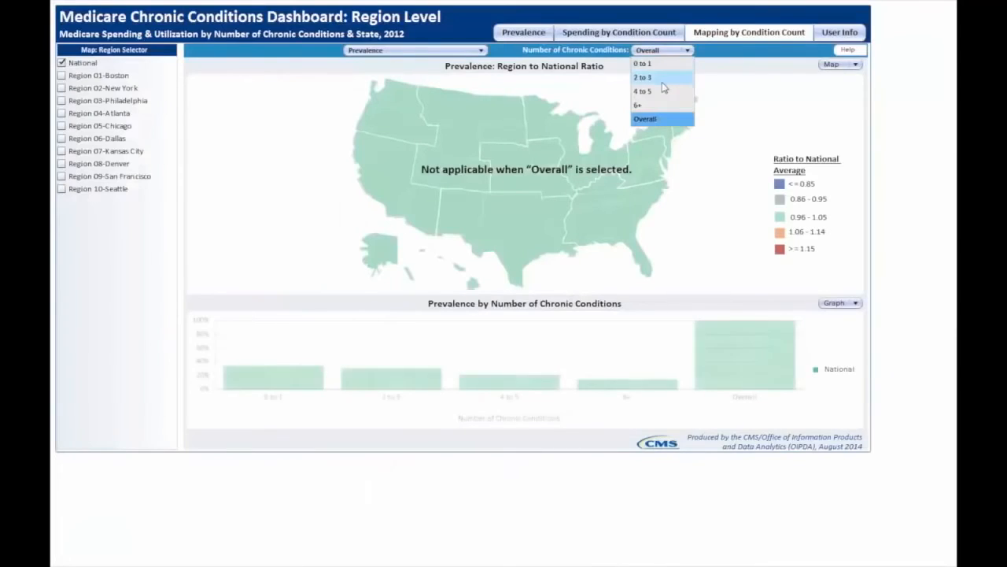
left_click(661, 77)
mouse_move(518, 151)
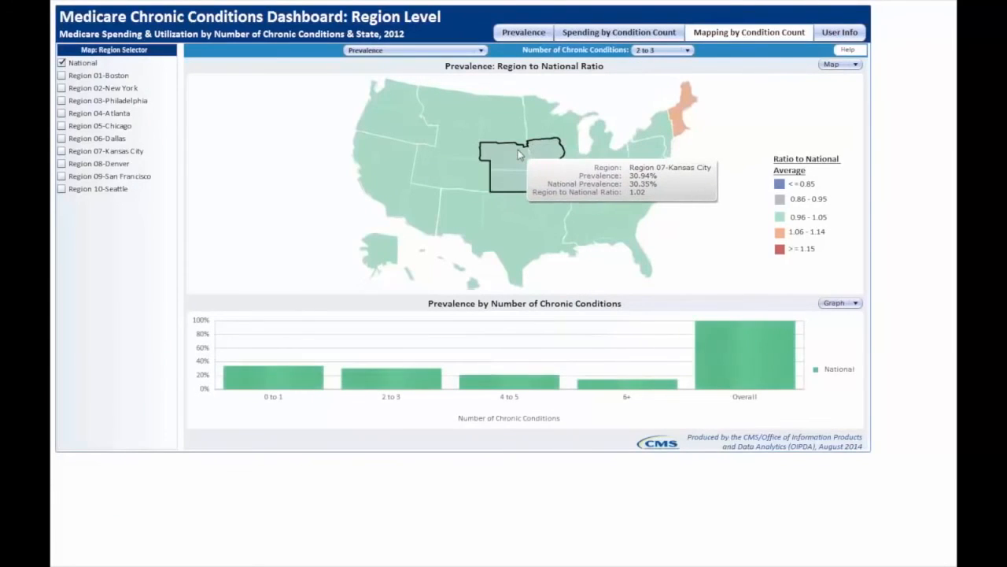
left_click(61, 126)
left_click(61, 138)
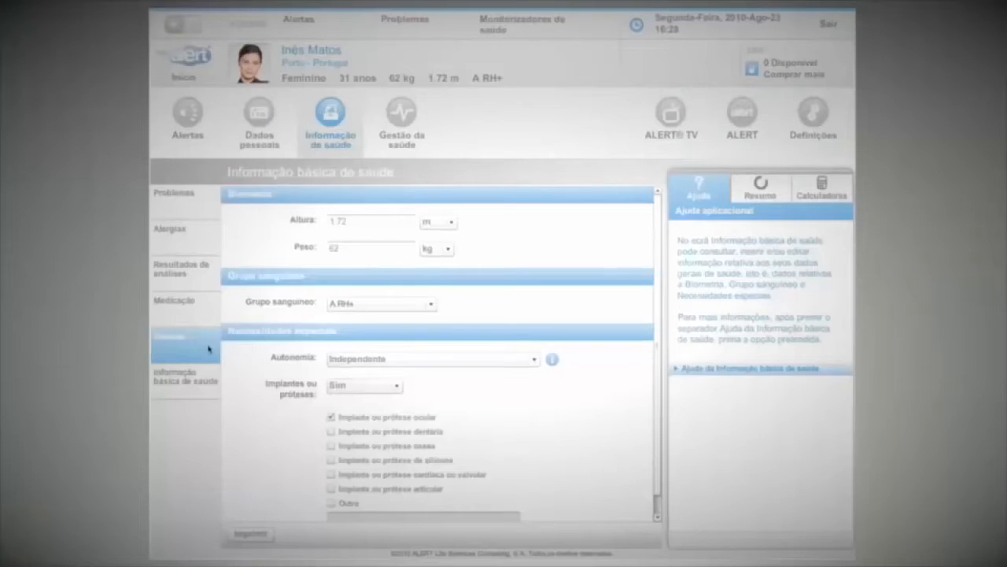
- Open the 10:00h Nefrologia patient in the Clínica list, and view the Medicação and Resultados de análises sections of the ALERT health record
left_click(209, 346)
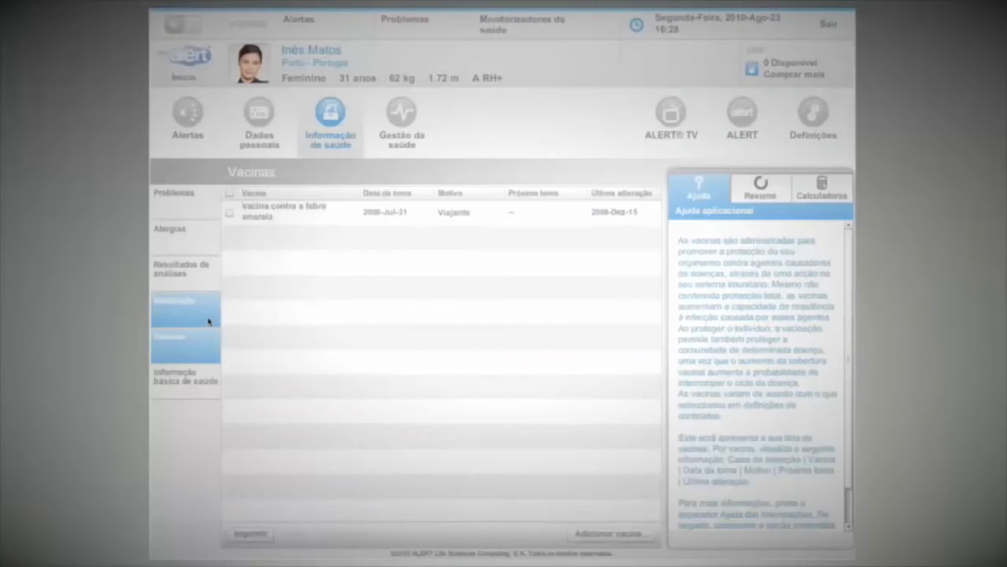
left_click(209, 318)
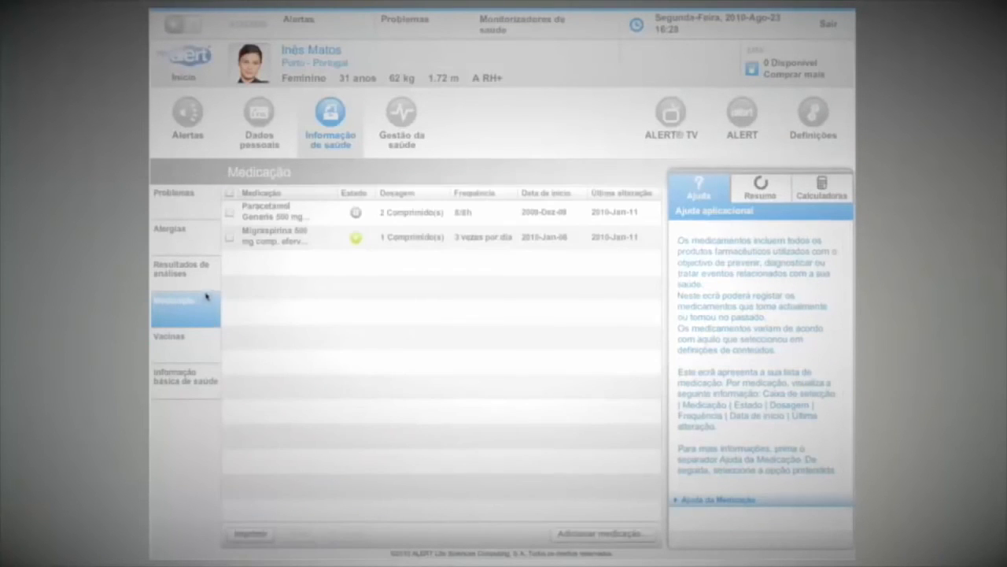
left_click(206, 285)
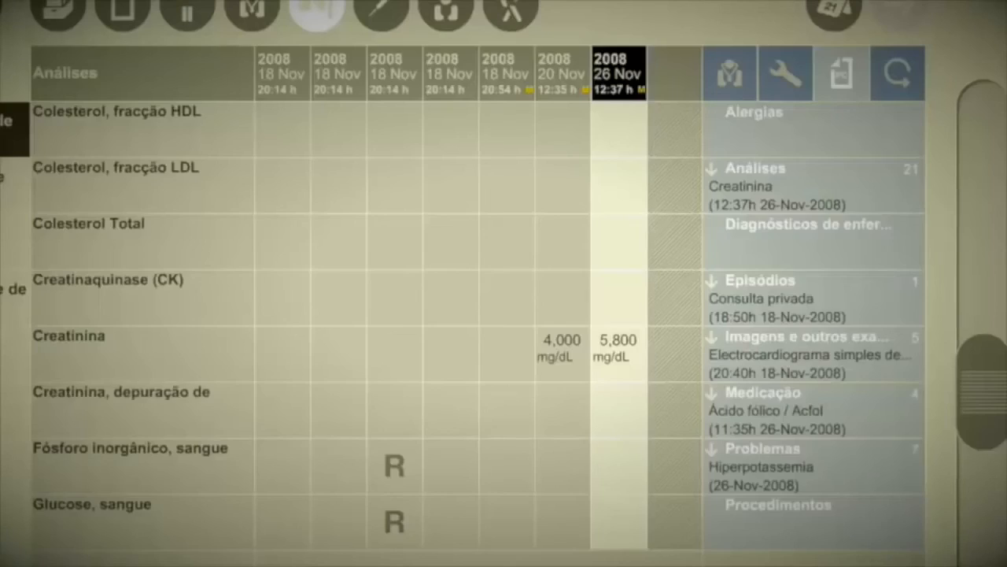
- Review the Creatinina lab result and start the clinical document's title with "Ecogr"
scroll(365, 268, "down", 5)
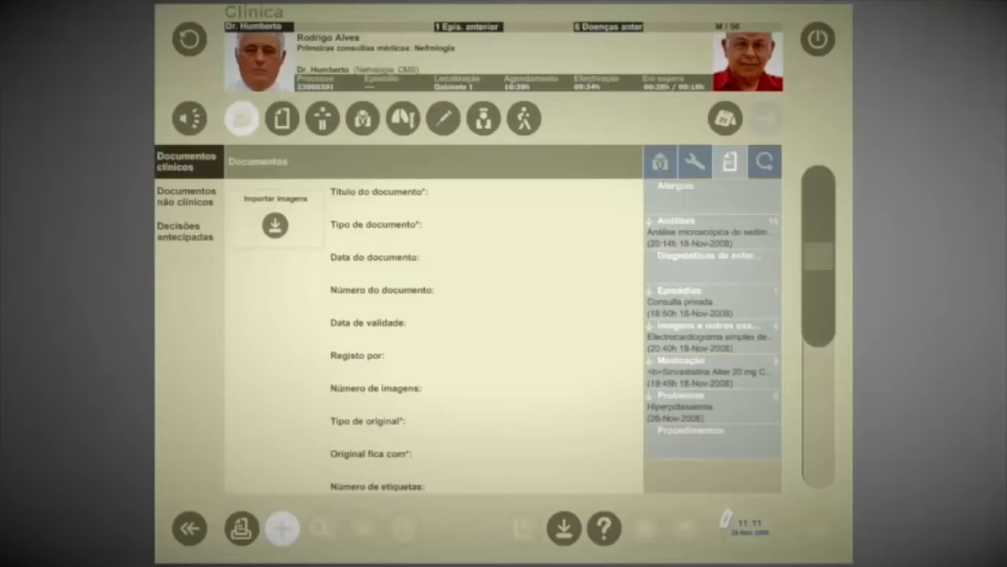
left_click(574, 180)
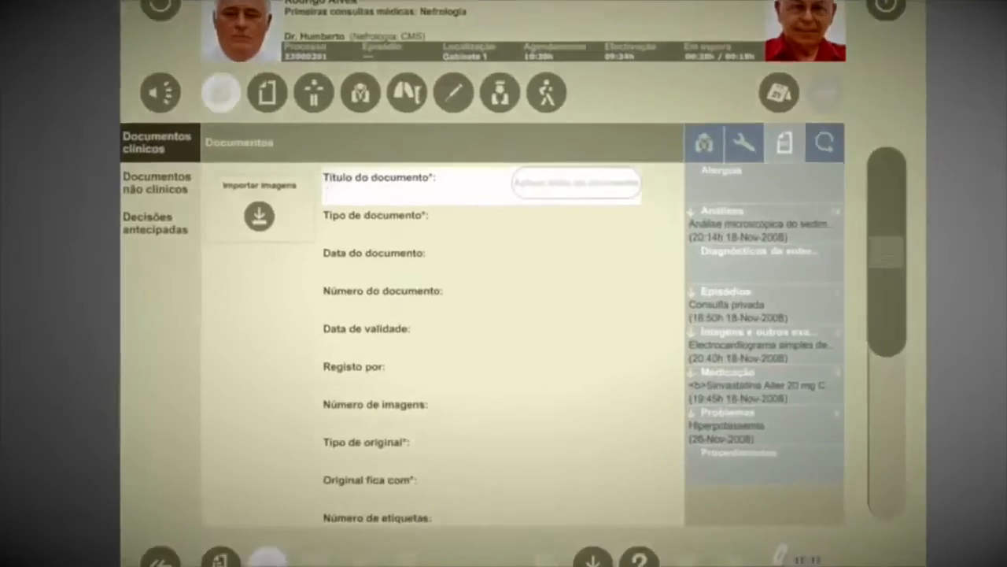
type("Ecogr")
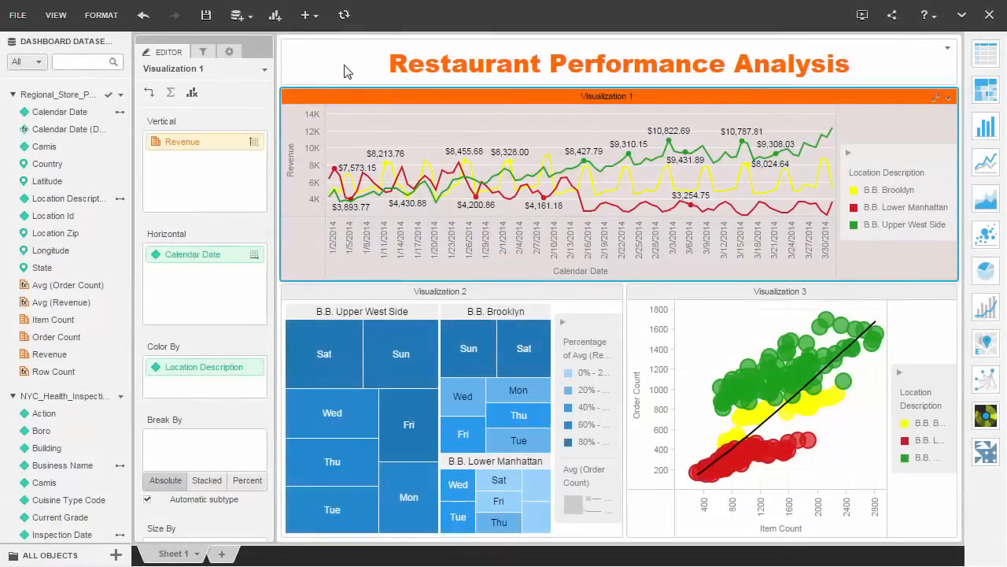
left_click(317, 16)
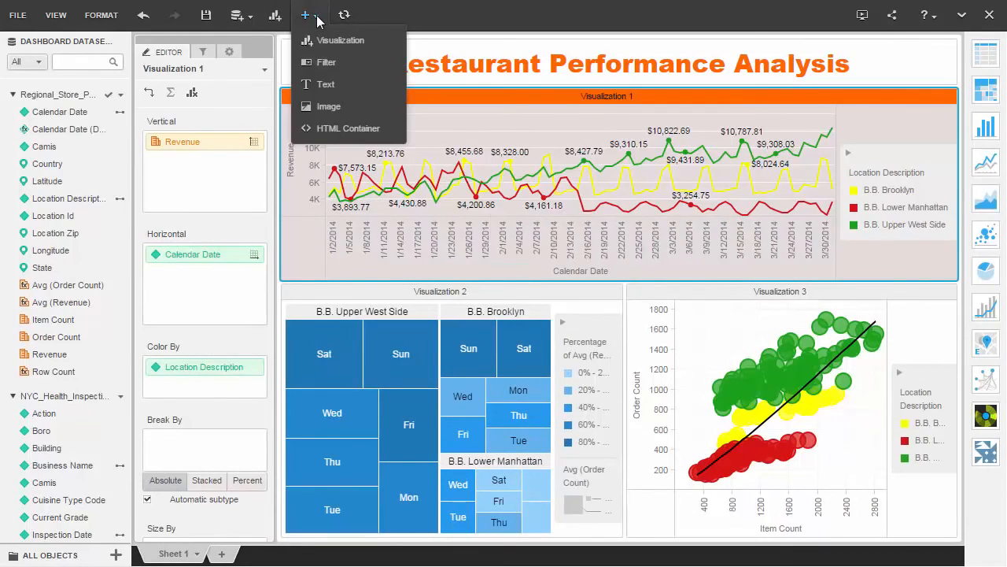
left_click(313, 105)
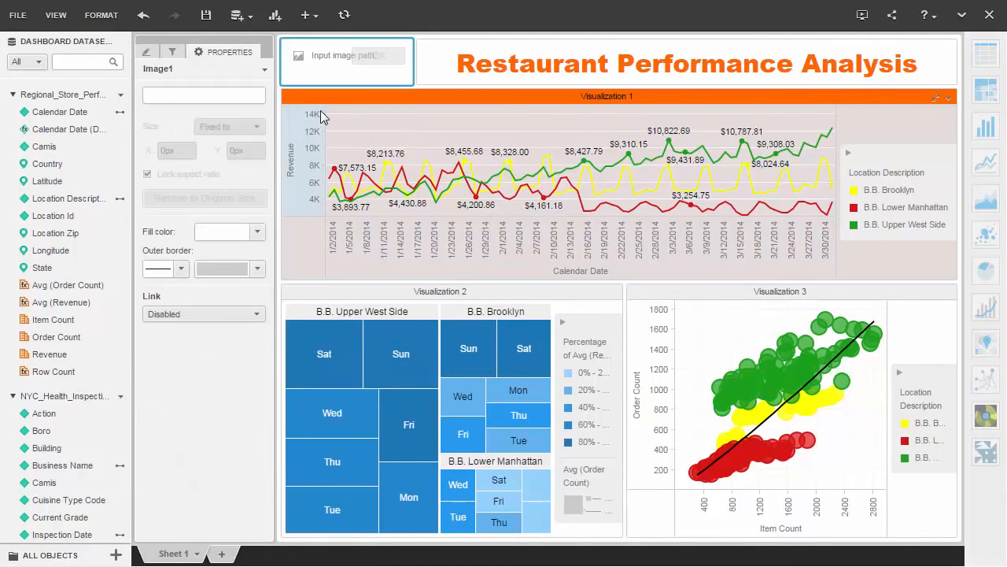
left_click(227, 95)
key("ctrl+v")
key("Return")
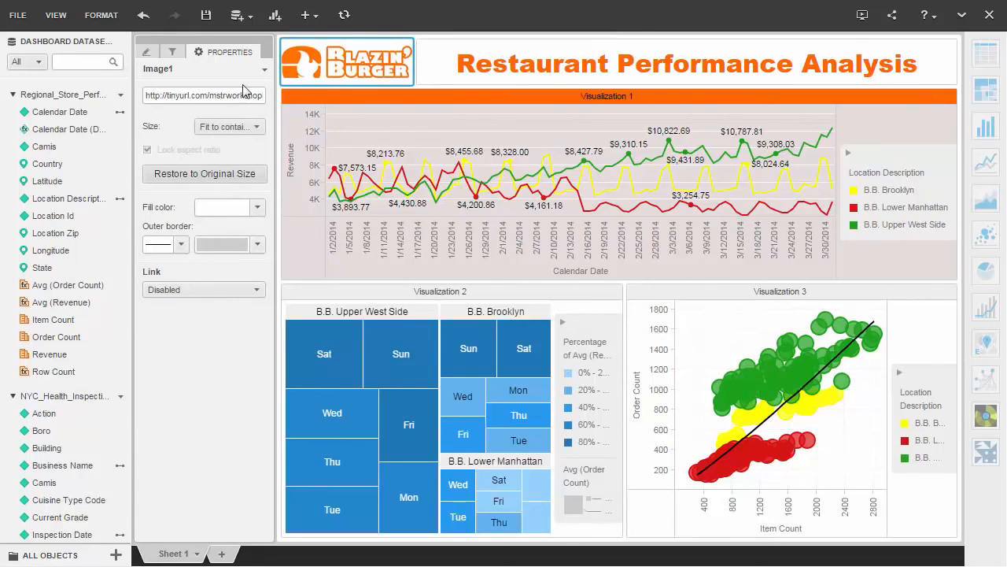
left_click(312, 16)
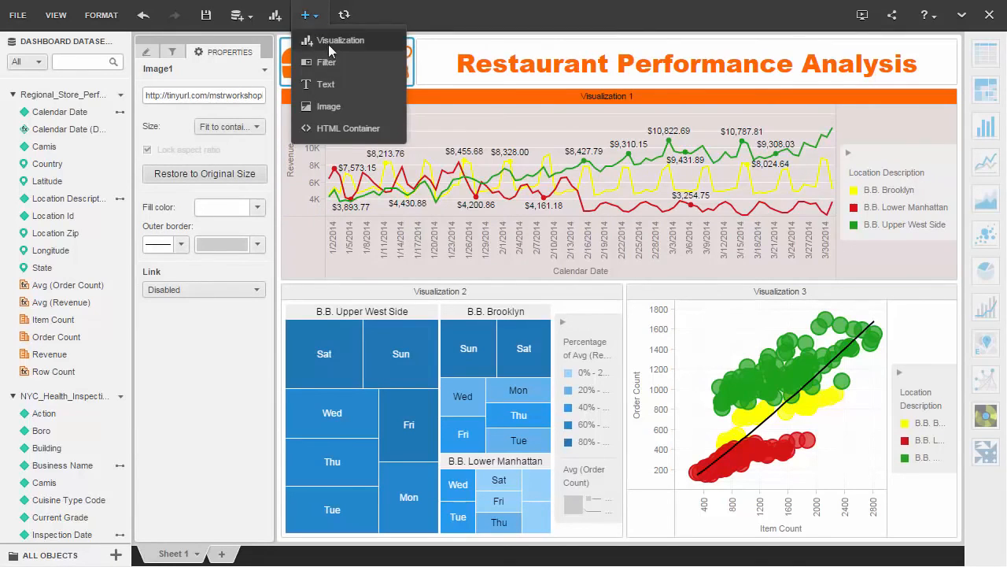
left_click(335, 127)
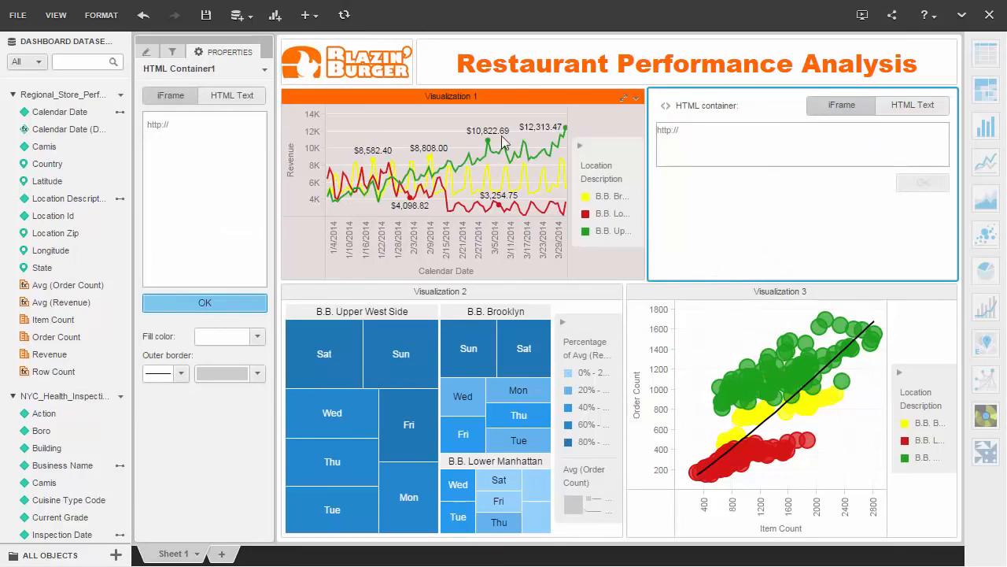
left_click_drag(687, 130, 664, 133)
type("http://www.youtube.com/embed/j3HsiM2ogH8")
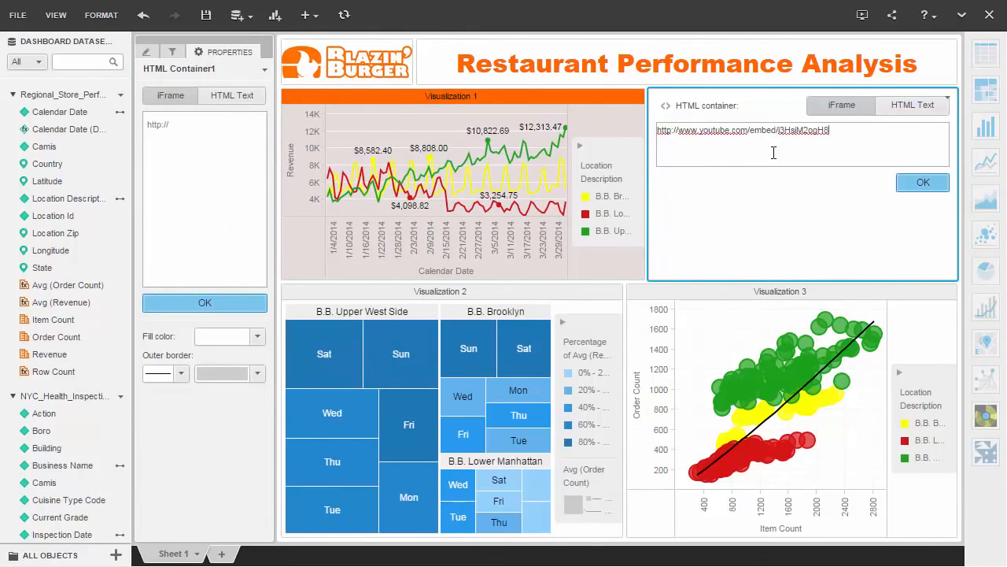
left_click(930, 182)
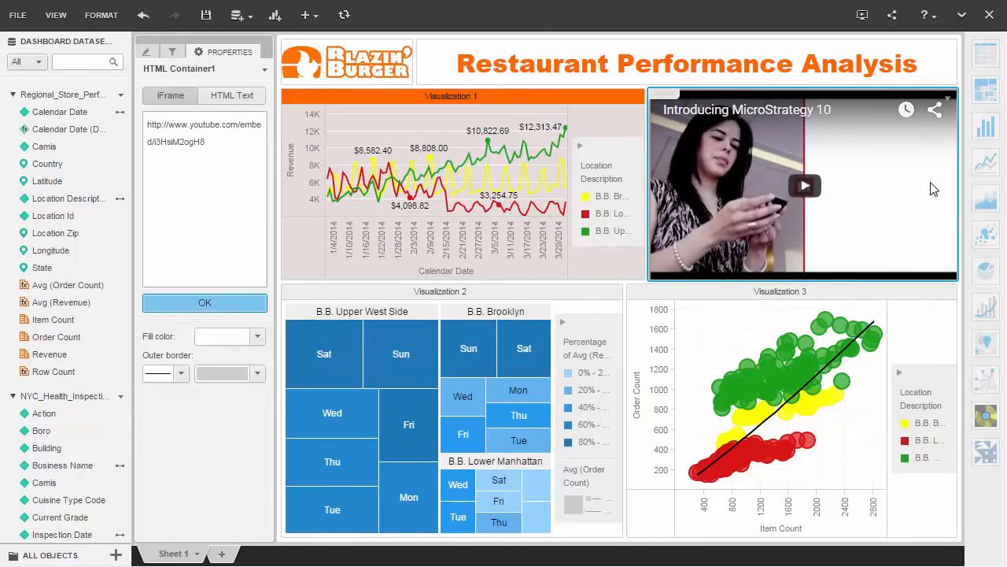
left_click(807, 188)
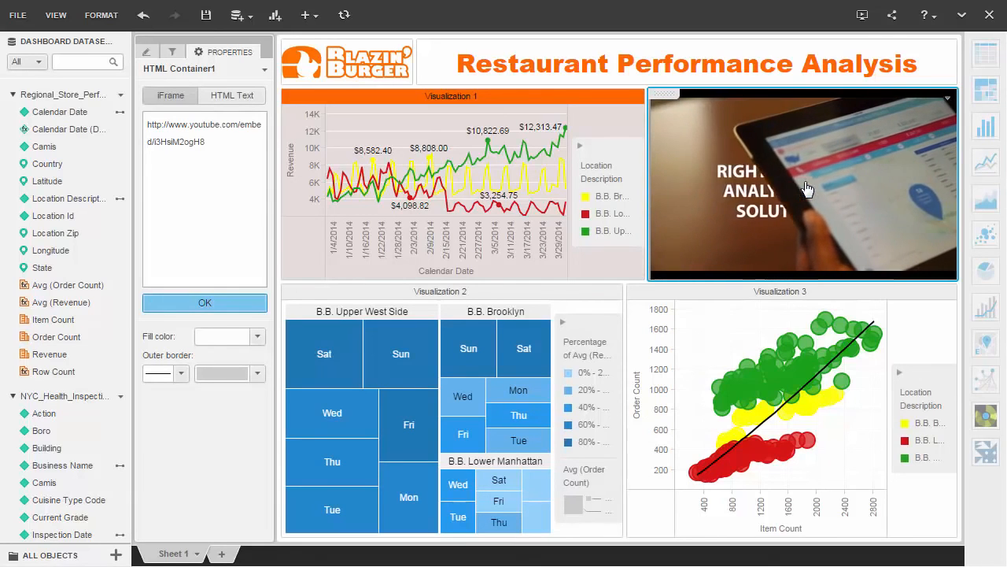
left_click(806, 188)
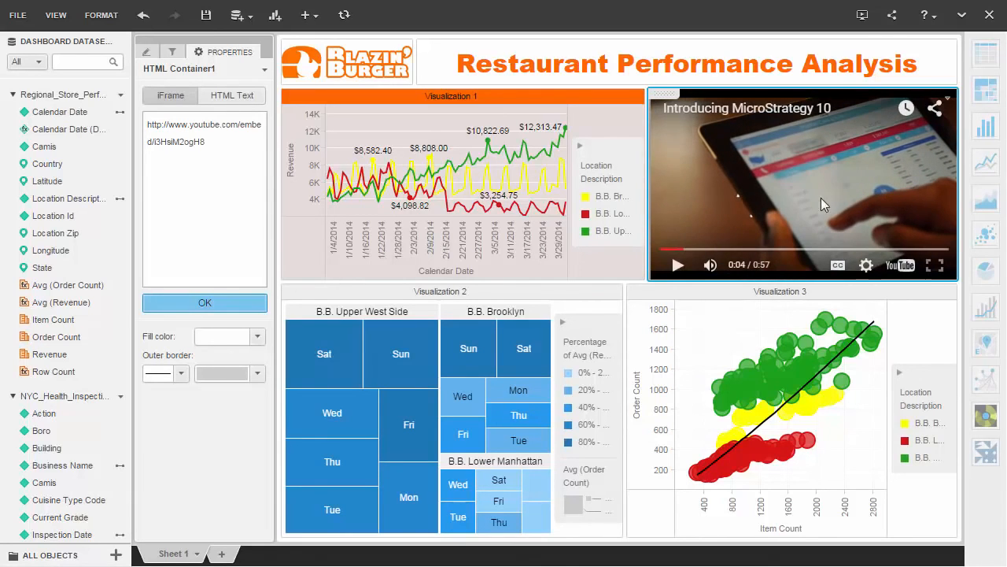
- Copy Visualization 3 to a new sheet and return to Sheet 1
left_click(949, 292)
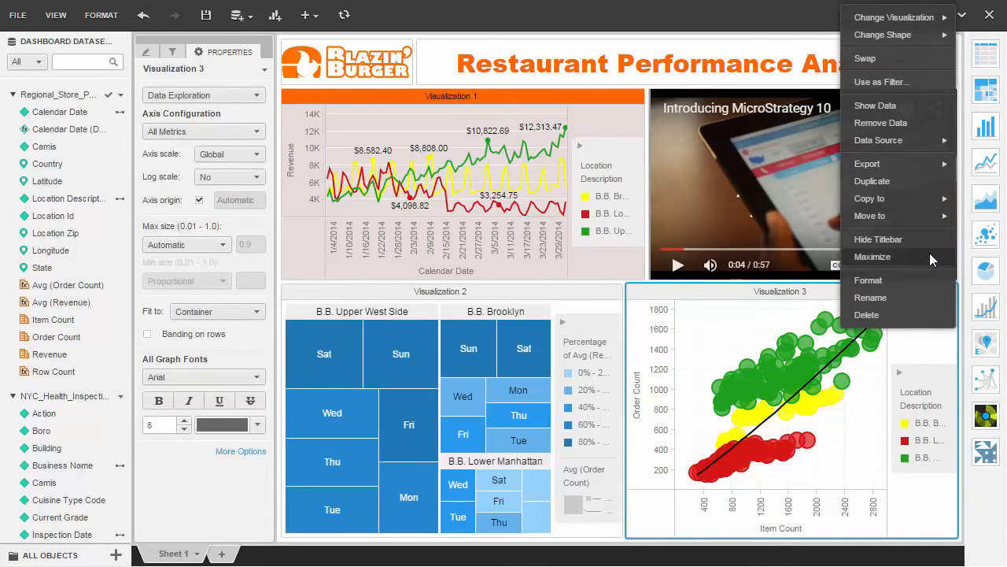
mouse_move(910, 199)
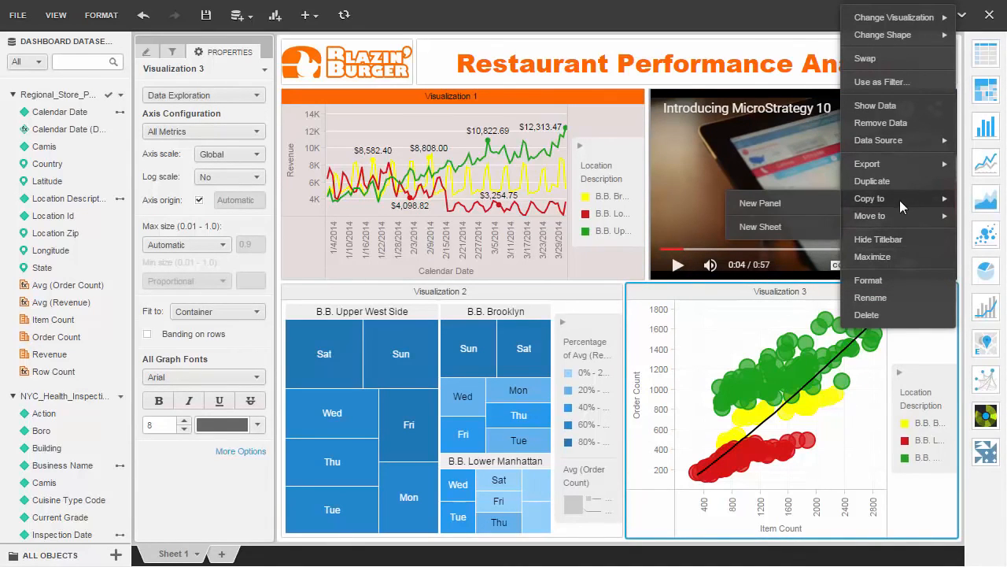
left_click(778, 222)
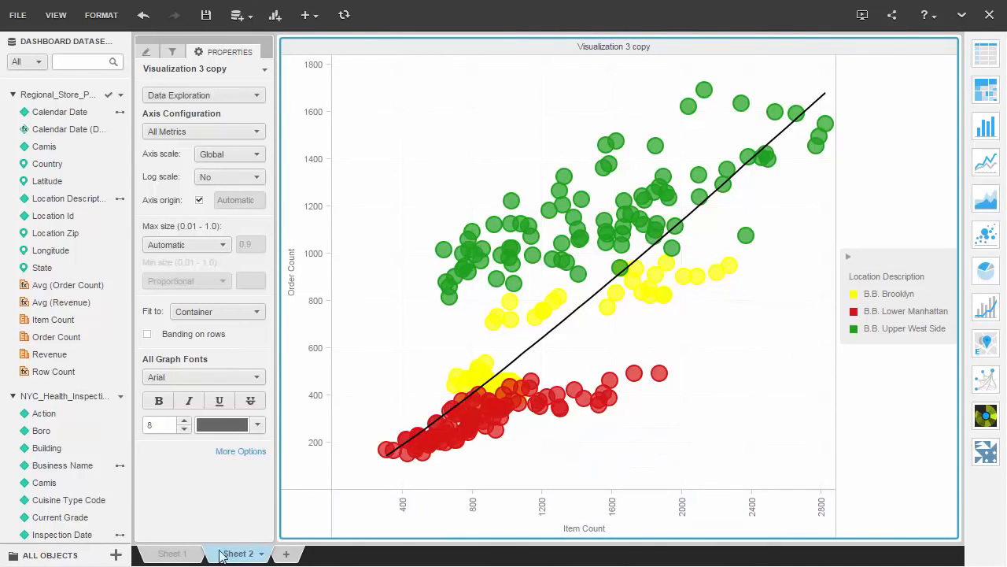
left_click(174, 554)
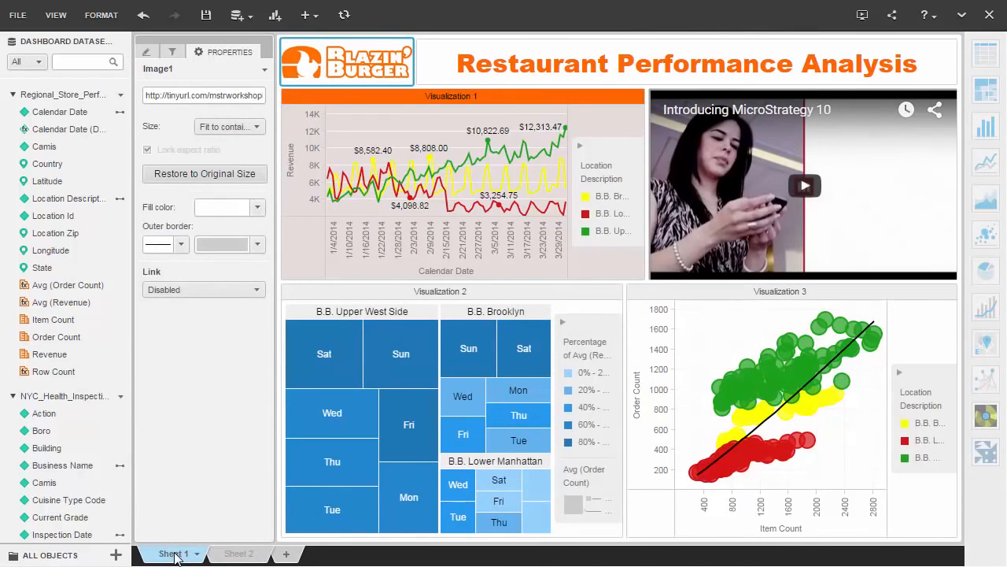
- Review the dashboard's sharing options and the access levels available for users or groups, leaving them unchanged
left_click(19, 17)
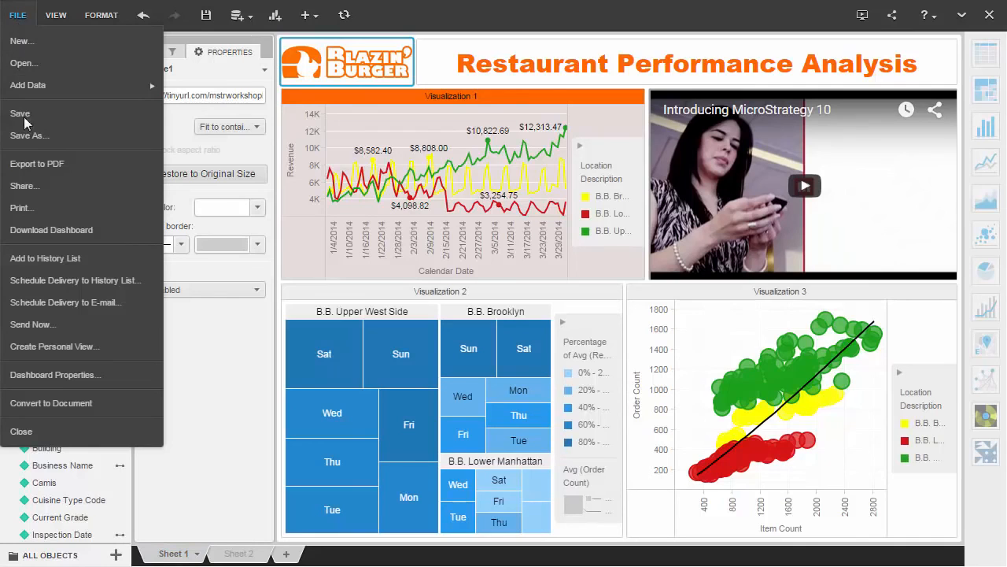
left_click(37, 185)
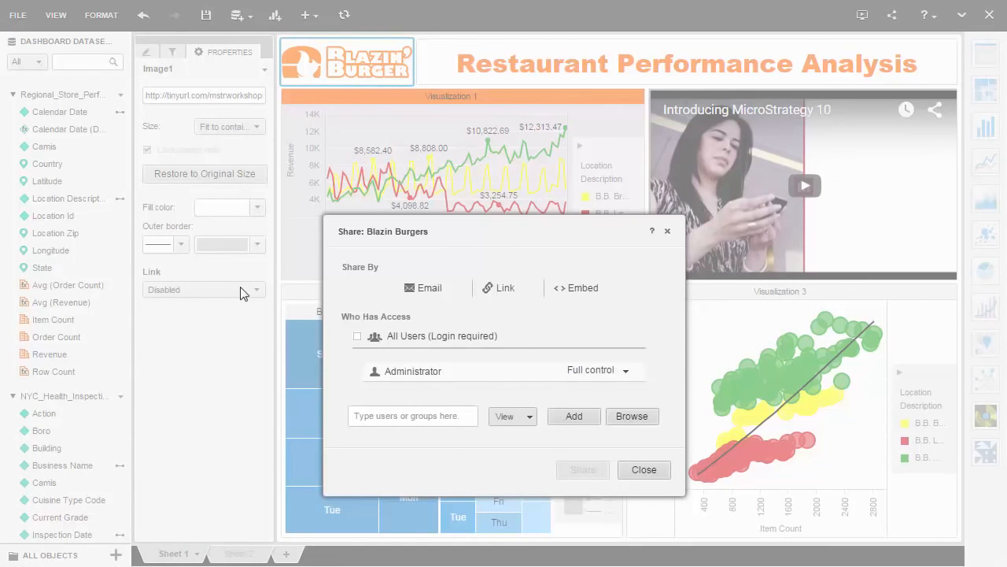
left_click(519, 425)
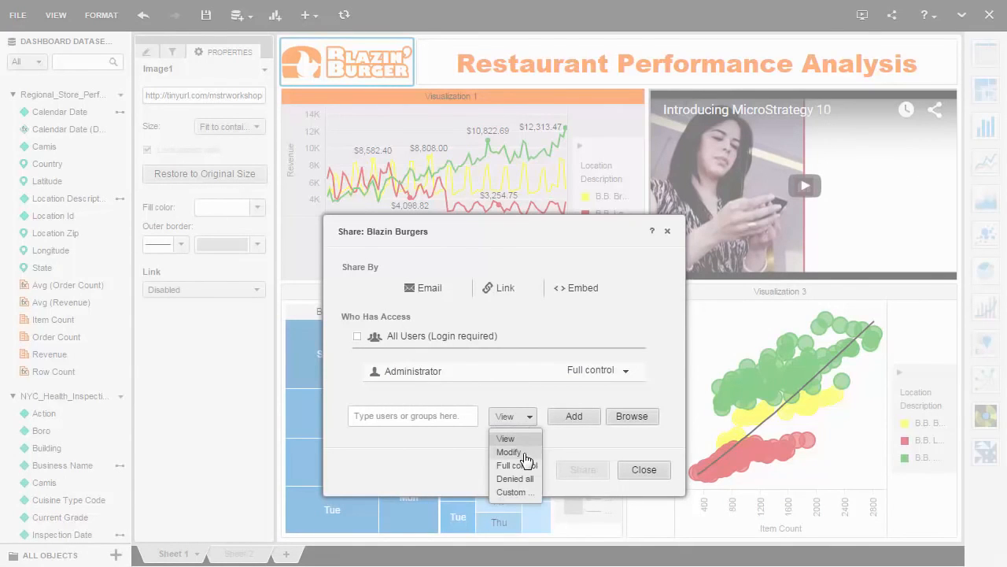
left_click(639, 474)
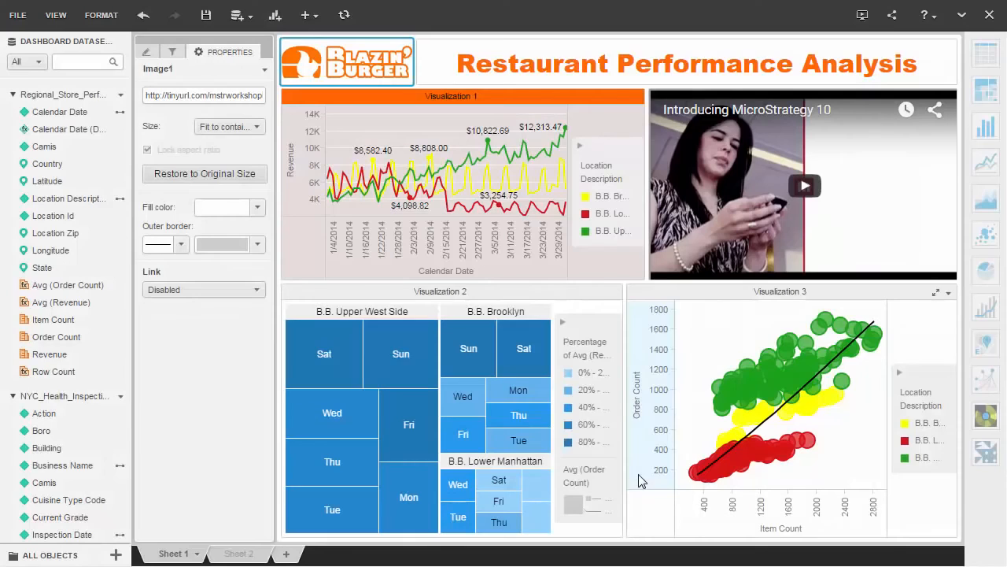
- Save a copy of the dashboard as Blazin Burgers in the Shared Reports folder
left_click(18, 15)
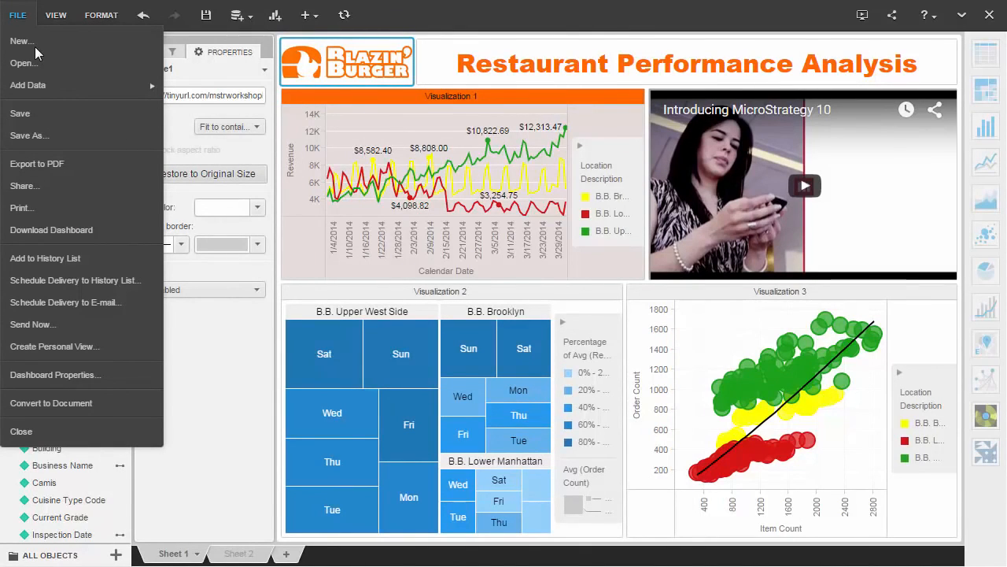
left_click(43, 134)
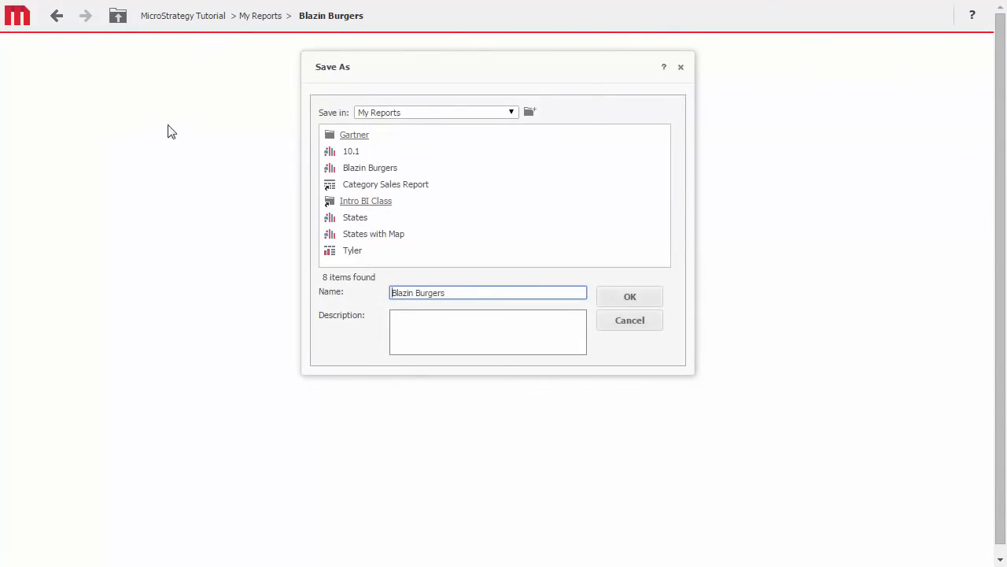
left_click(510, 114)
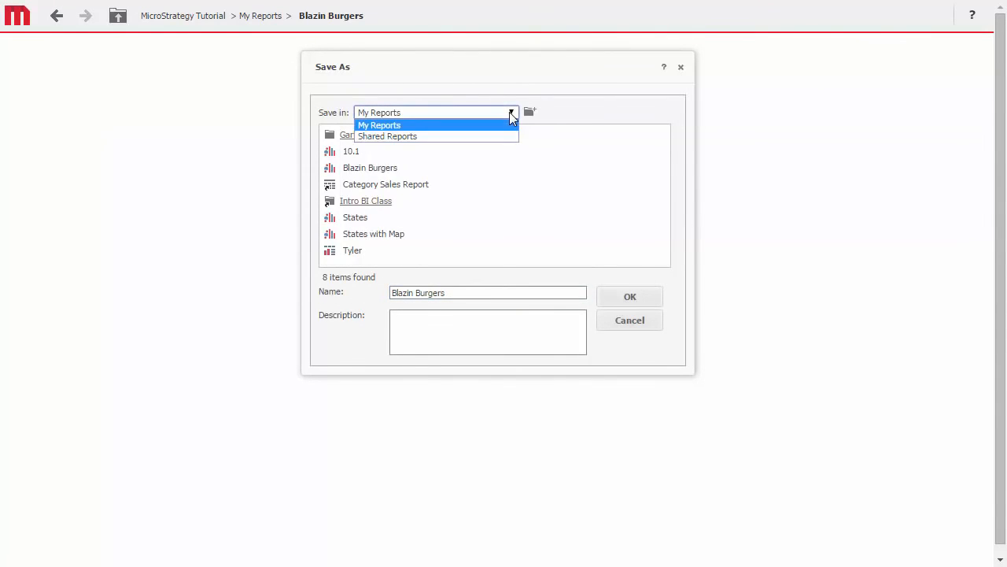
left_click(477, 134)
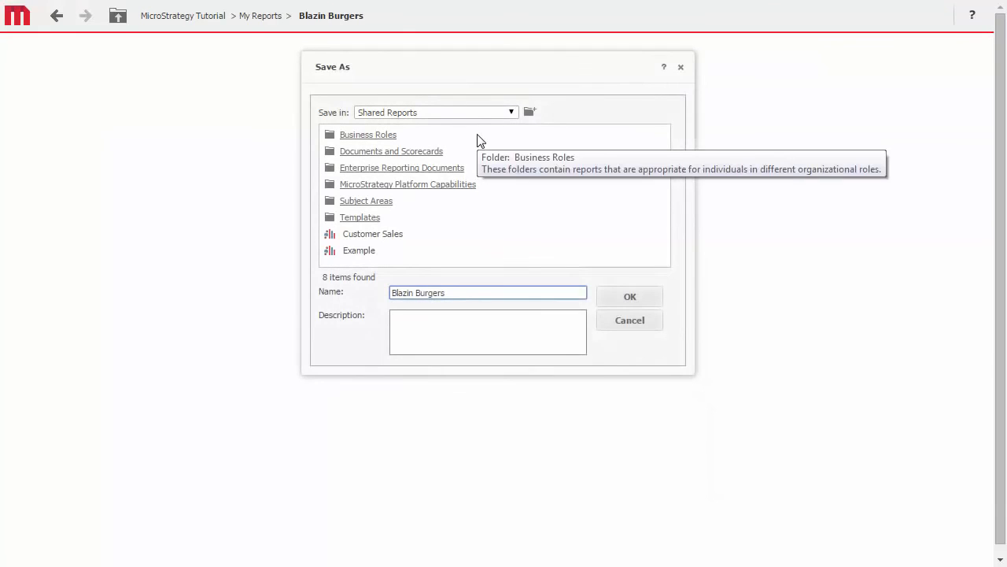
left_click(614, 298)
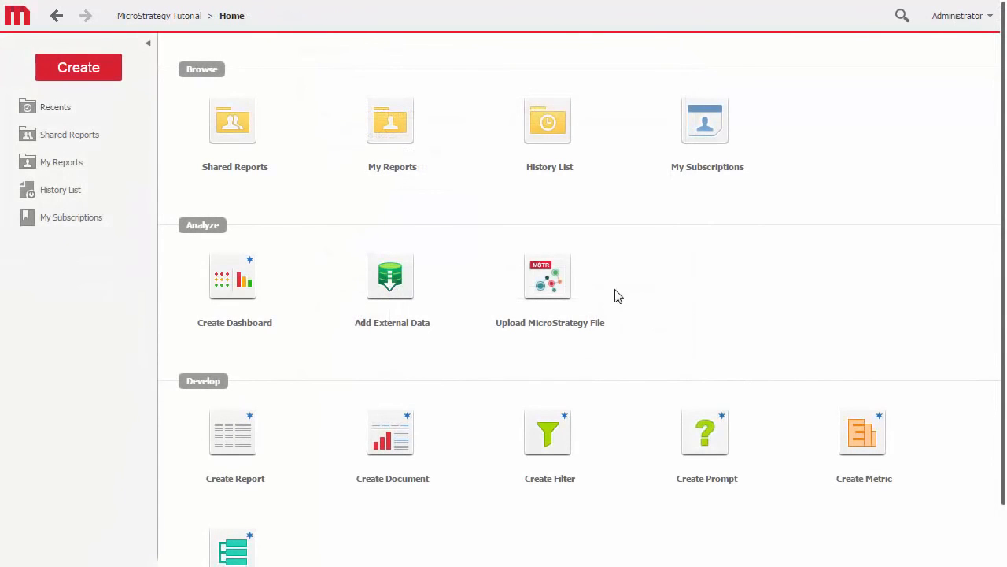
- Search MicroStrategy Tutorial for "blazin" items modified in the last 1 hour and open the Blazin Burgers Report
left_click(901, 21)
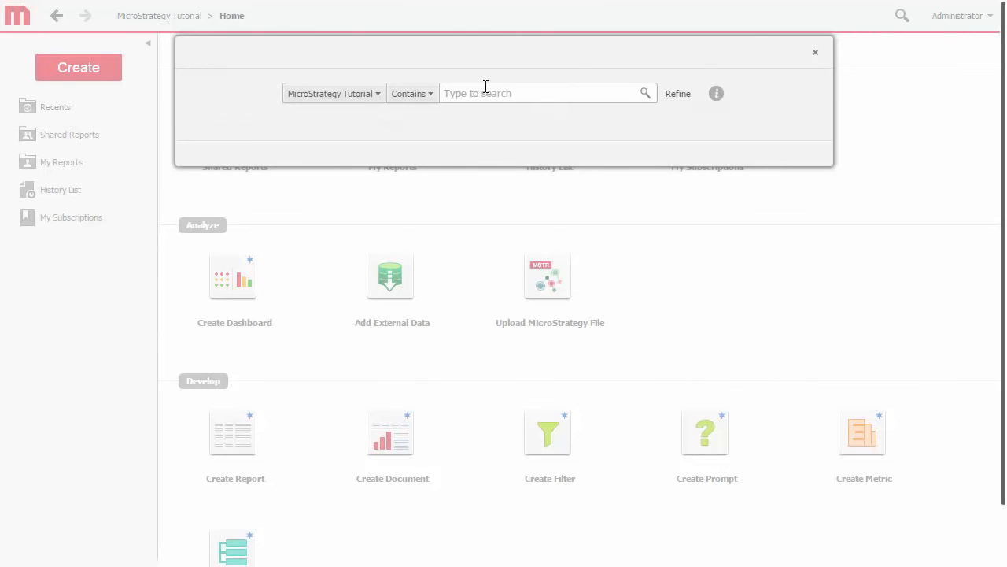
type("blazin")
left_click(676, 96)
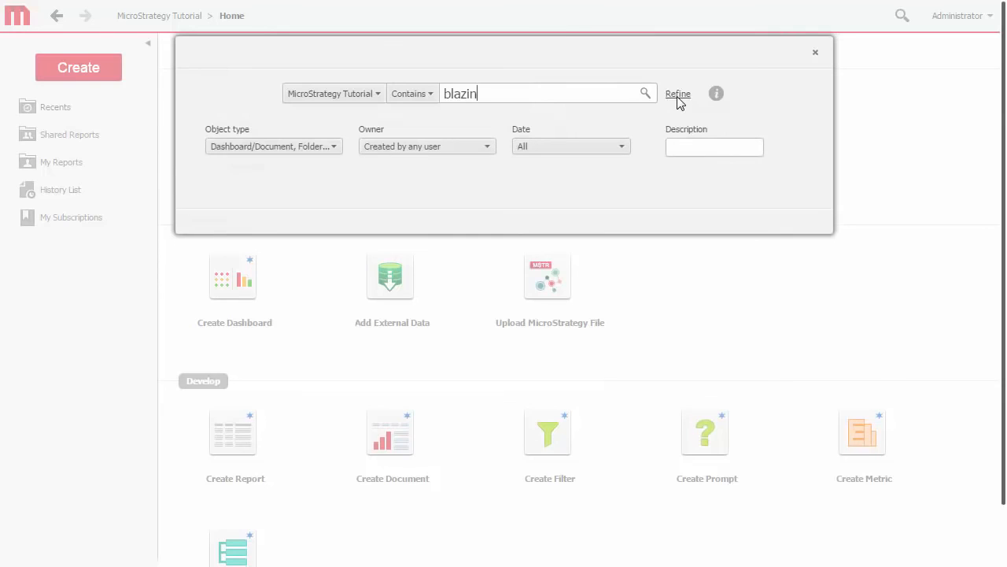
left_click(628, 149)
left_click(601, 200)
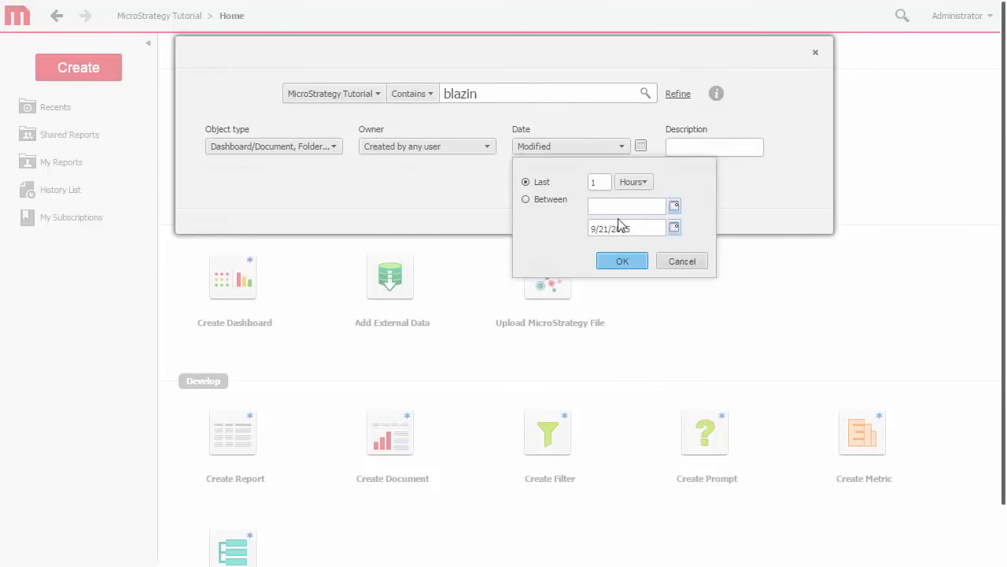
left_click(621, 261)
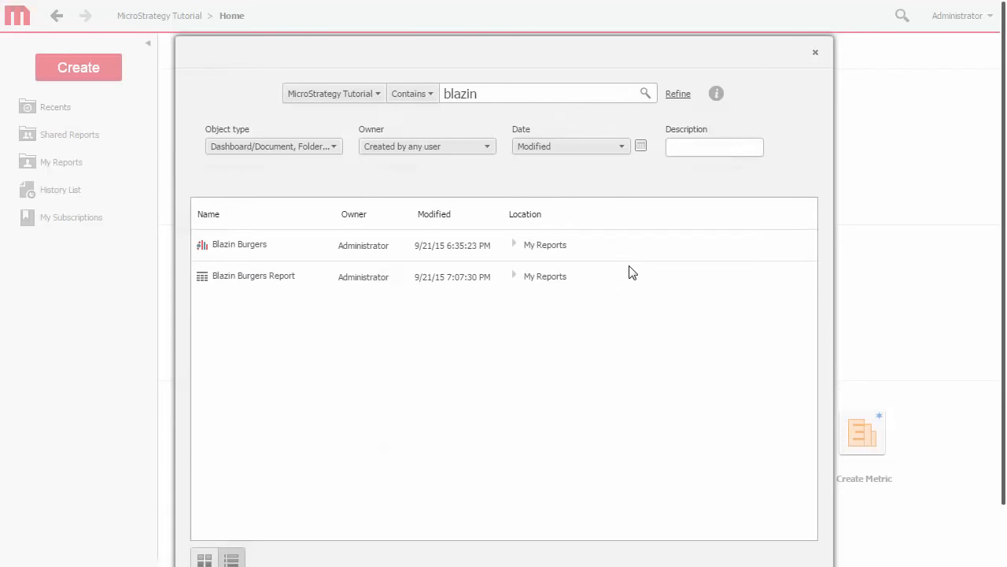
left_click(277, 278)
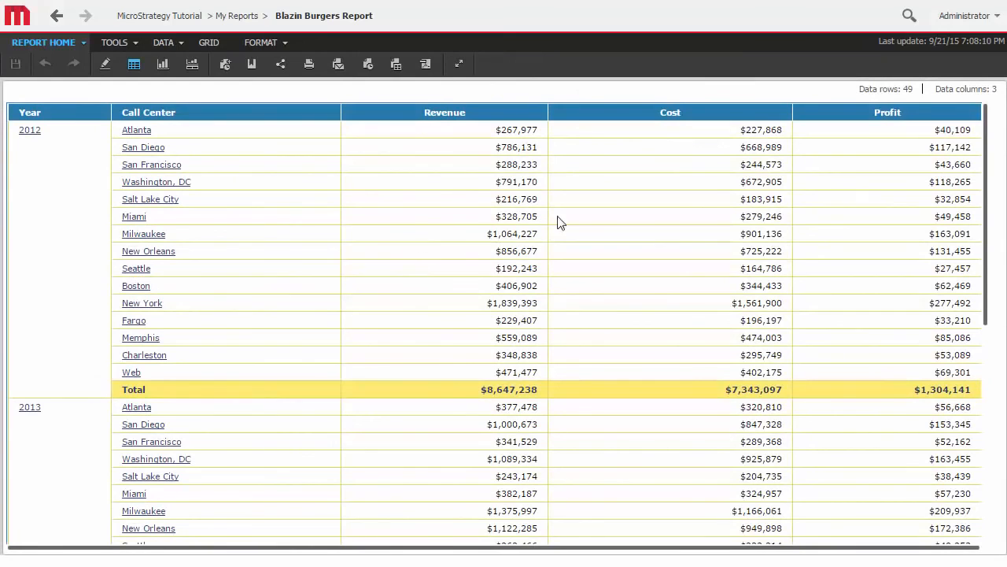
- Start a mobile notification alert on the Profit metric and apply the condition Profit less than 50000
right_click(874, 115)
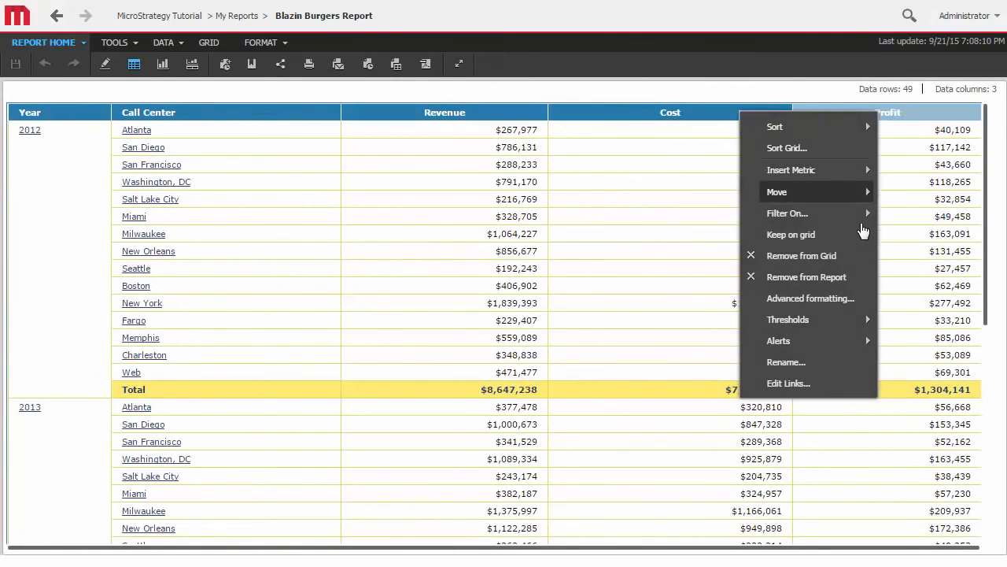
mouse_move(809, 341)
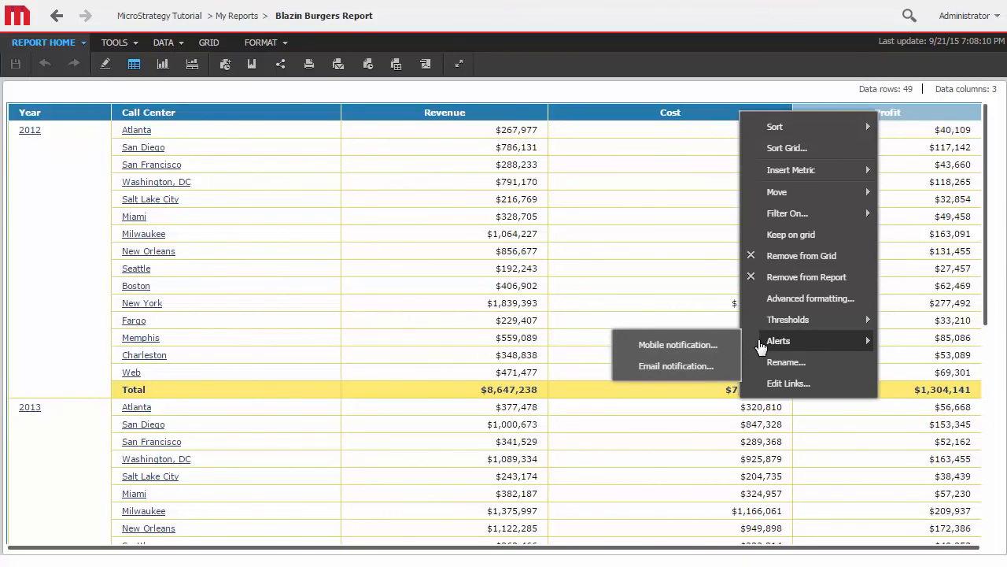
left_click(704, 349)
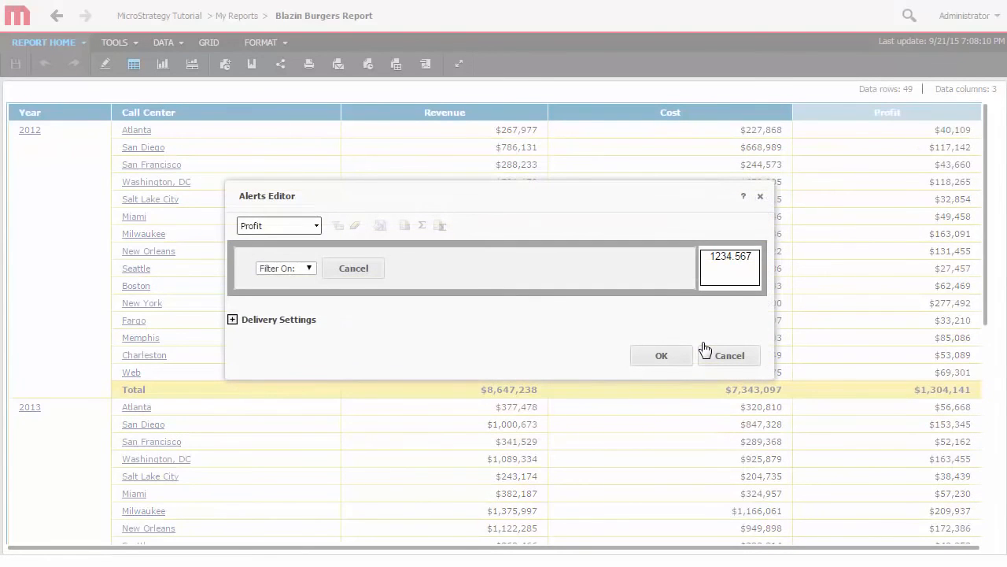
left_click(309, 269)
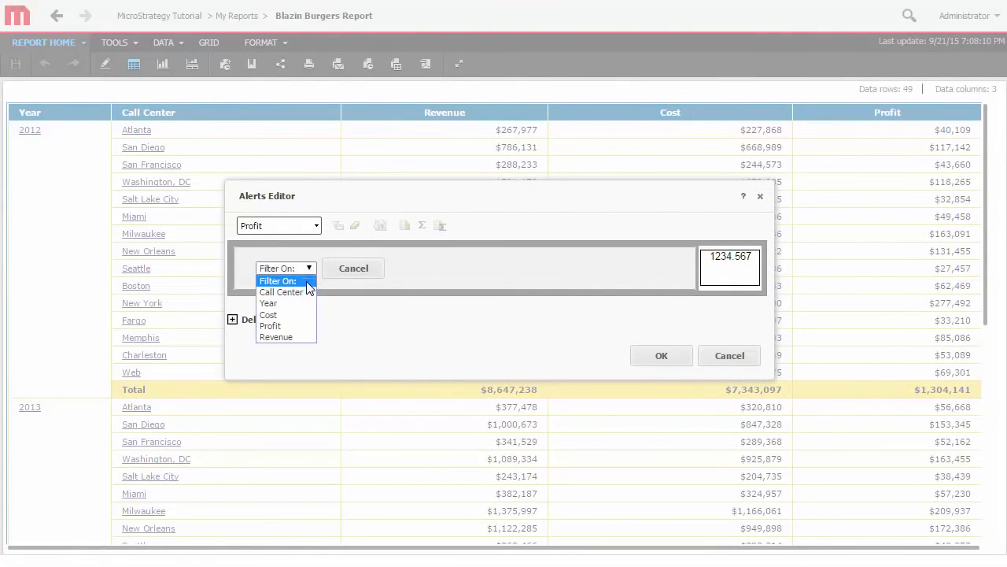
left_click(293, 322)
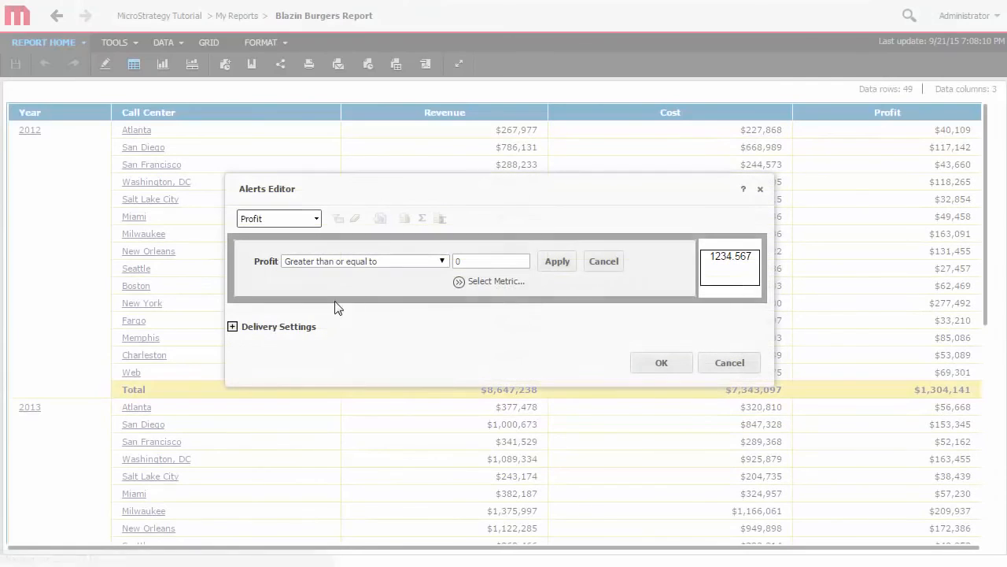
left_click(443, 261)
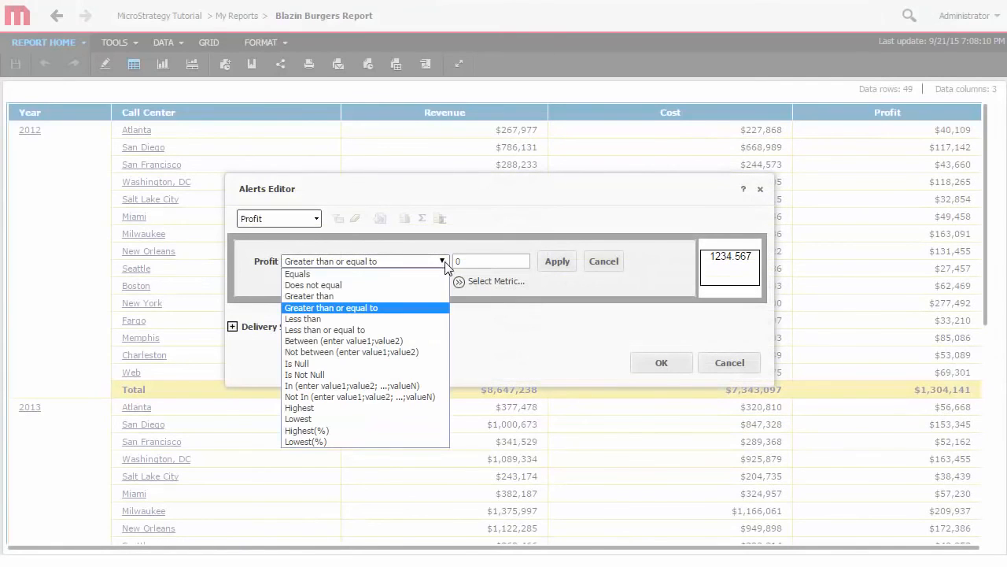
left_click(413, 319)
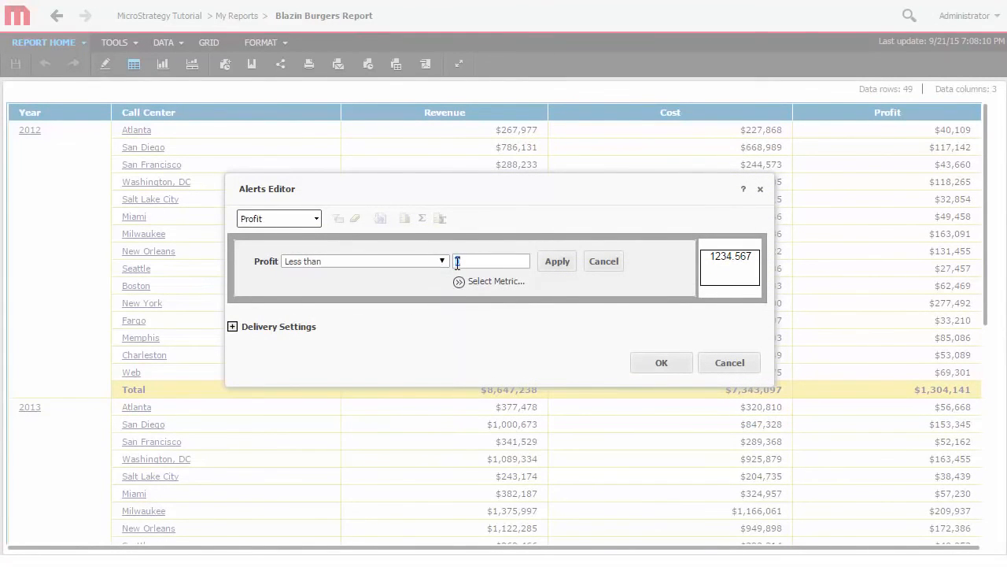
type("5000")
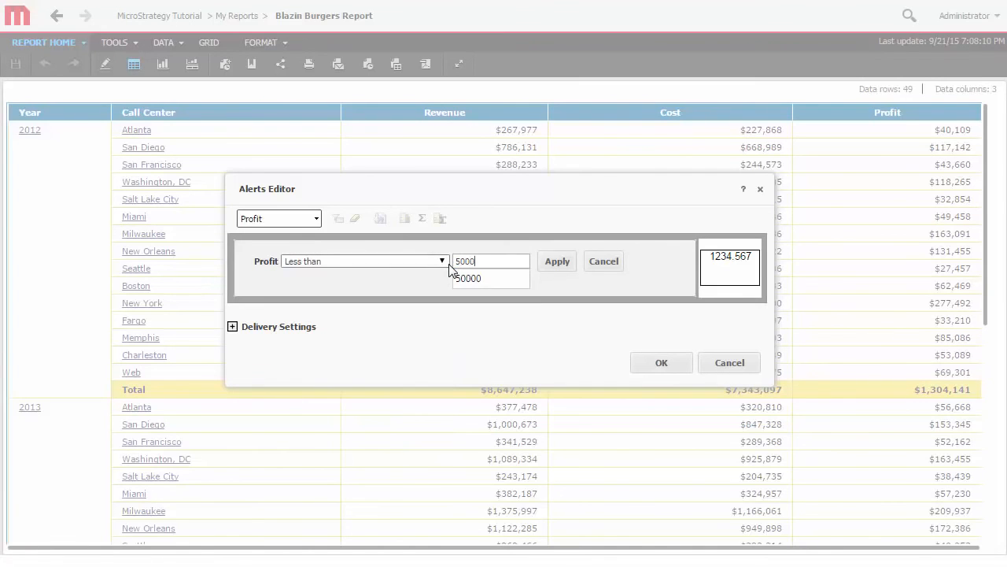
type("0")
left_click(559, 267)
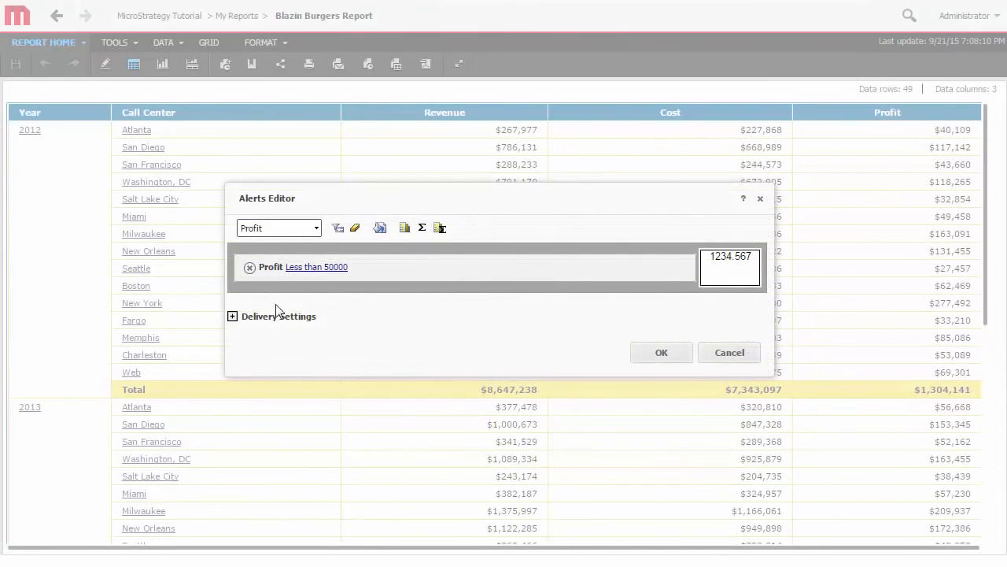
- Set the Profit alert's delivery schedule to Monday Morning and save the alert subscription
left_click(233, 316)
scroll(236, 321, "down", 3)
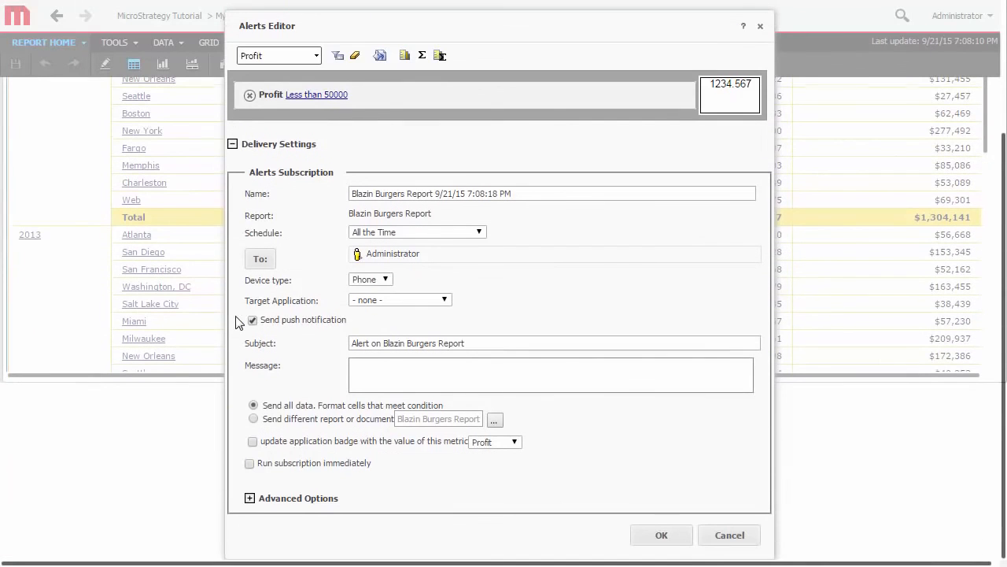
left_click(476, 232)
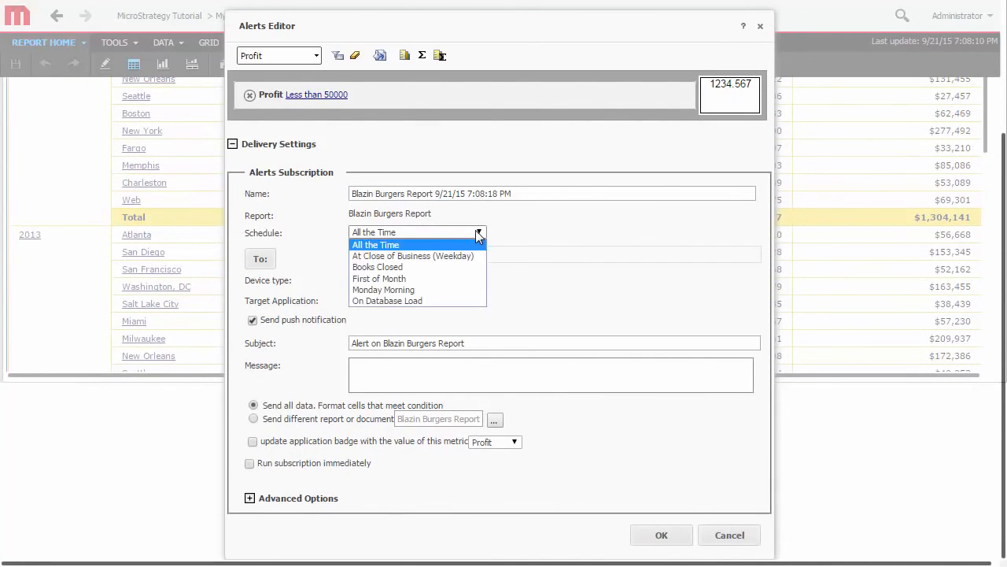
left_click(462, 290)
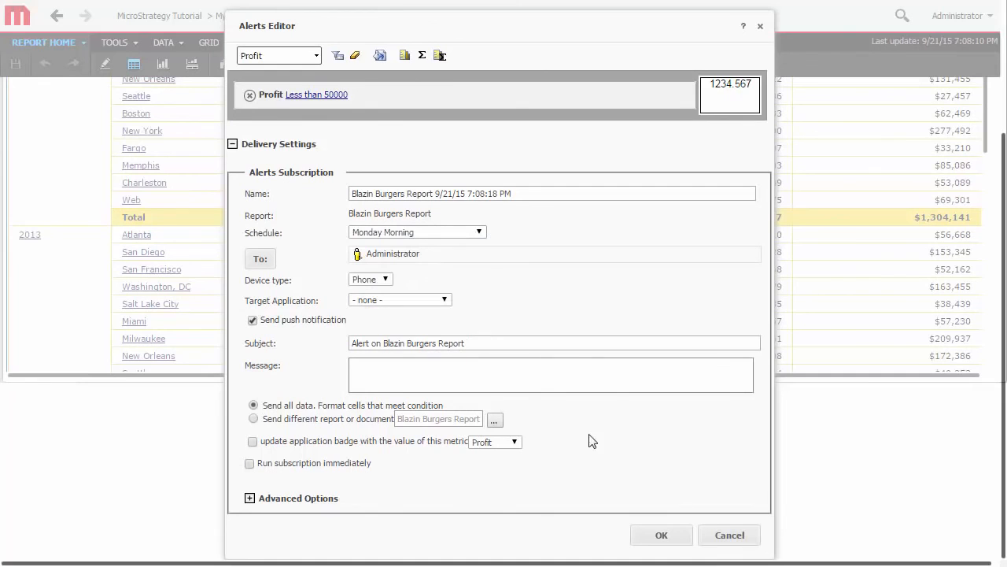
left_click(661, 535)
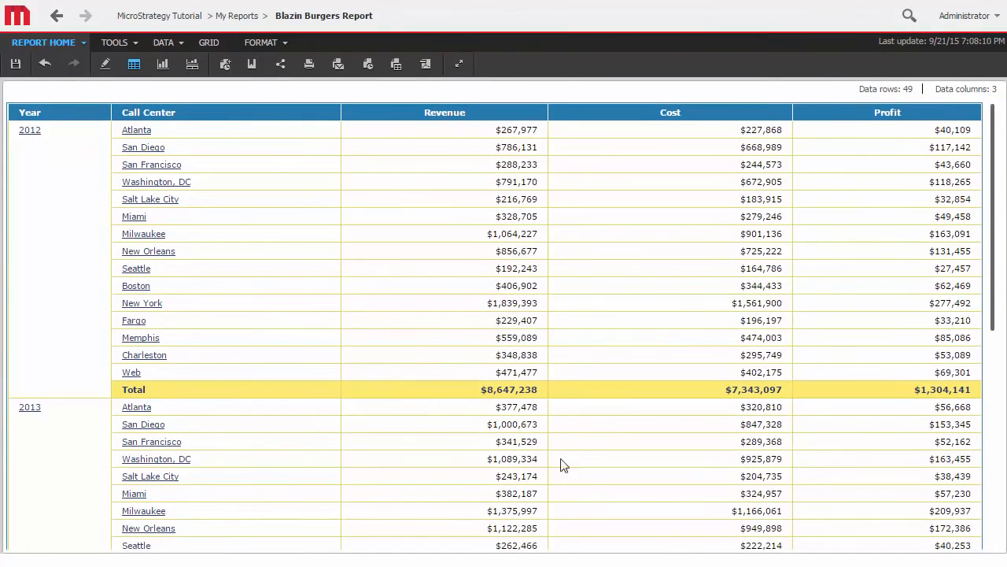
- View the export formats offered for the Blazin Burgers Report and generate its printable version
left_click(83, 46)
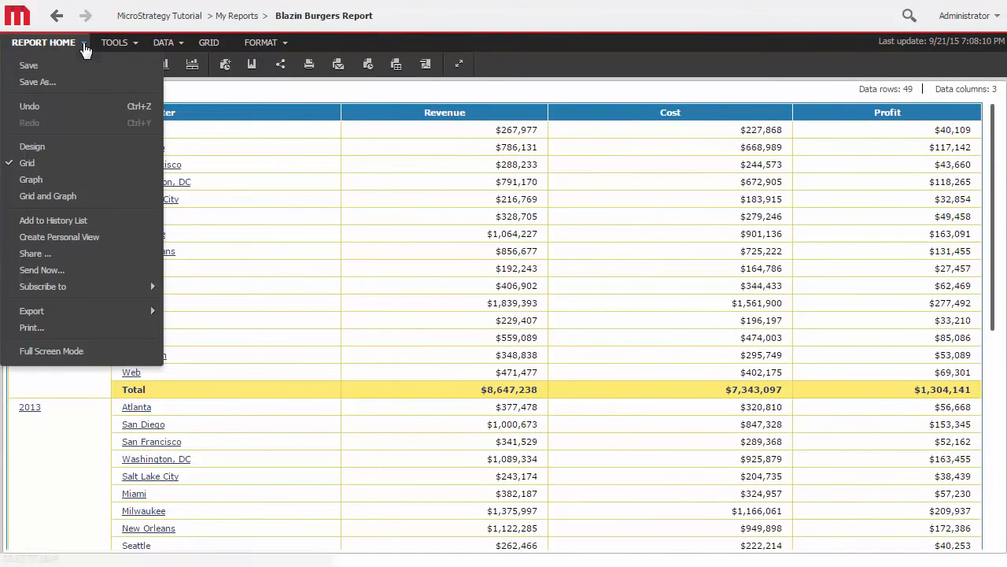
mouse_move(122, 314)
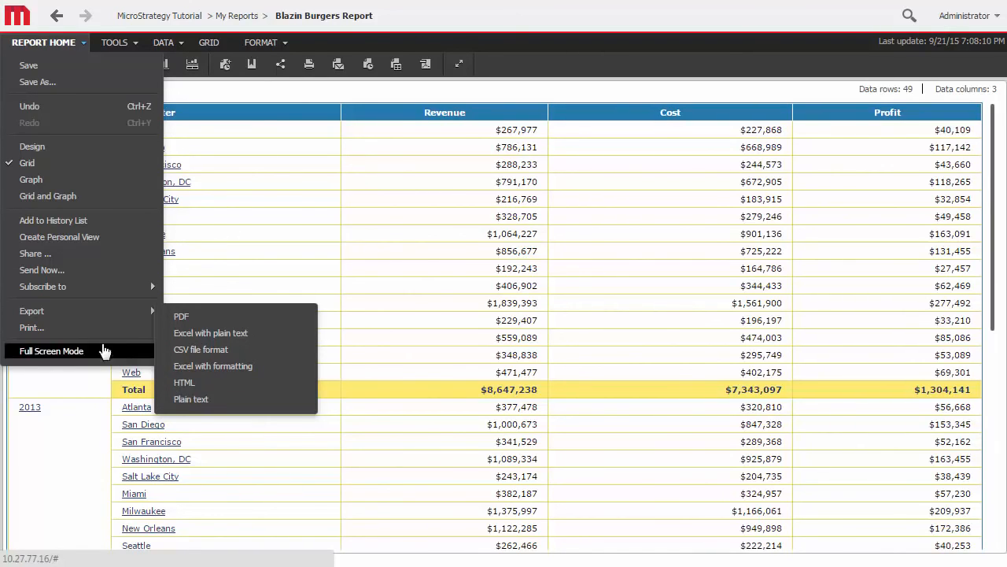
left_click(62, 329)
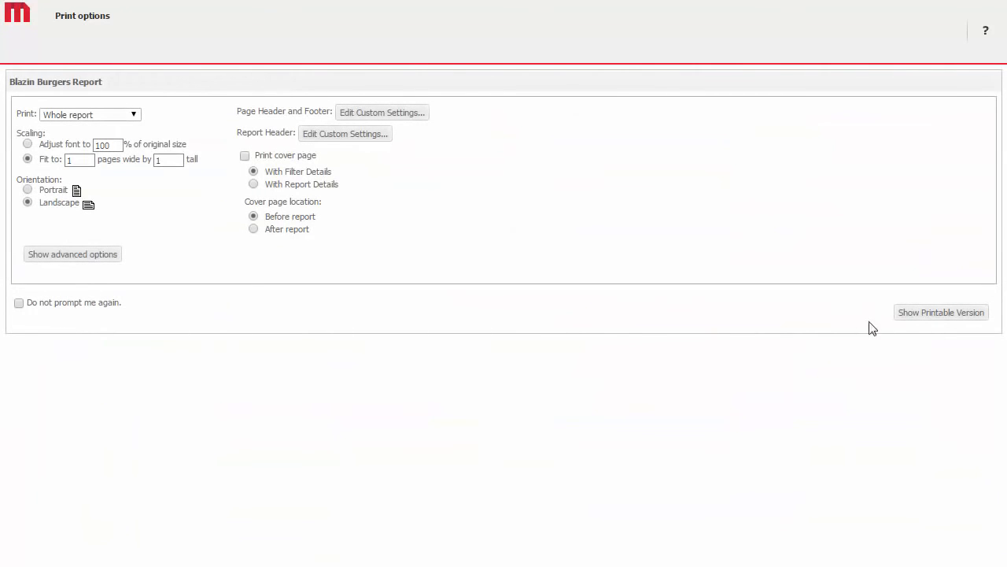
left_click(940, 316)
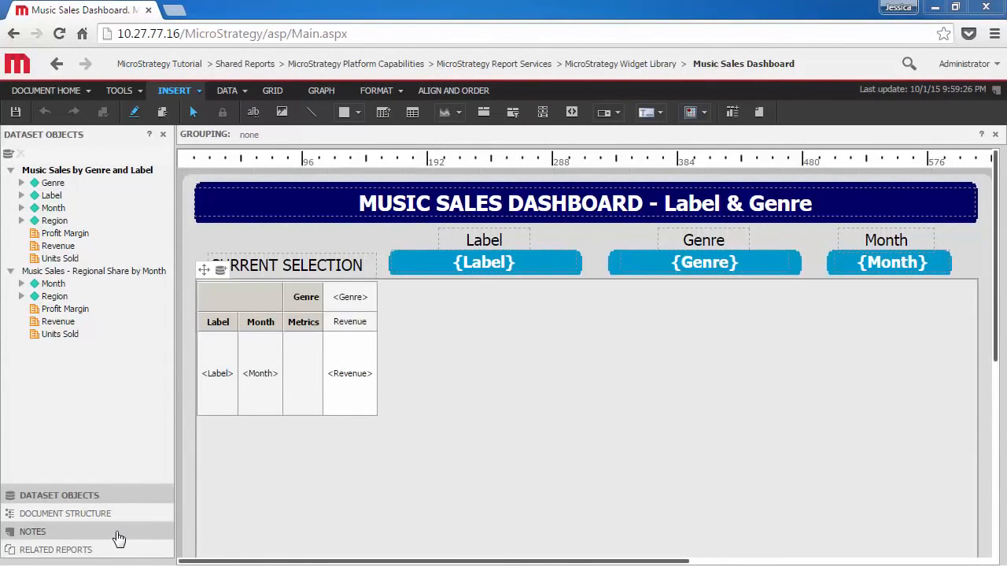
- Submit a note on the Music Sales Dashboard stating that the document has been updated
left_click(118, 537)
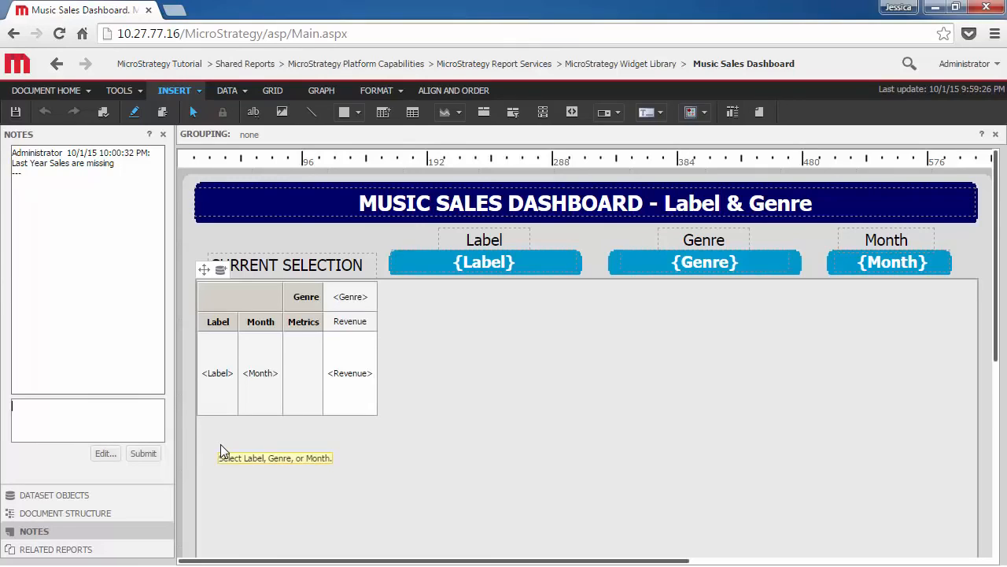
type("cument has been updated")
left_click(144, 453)
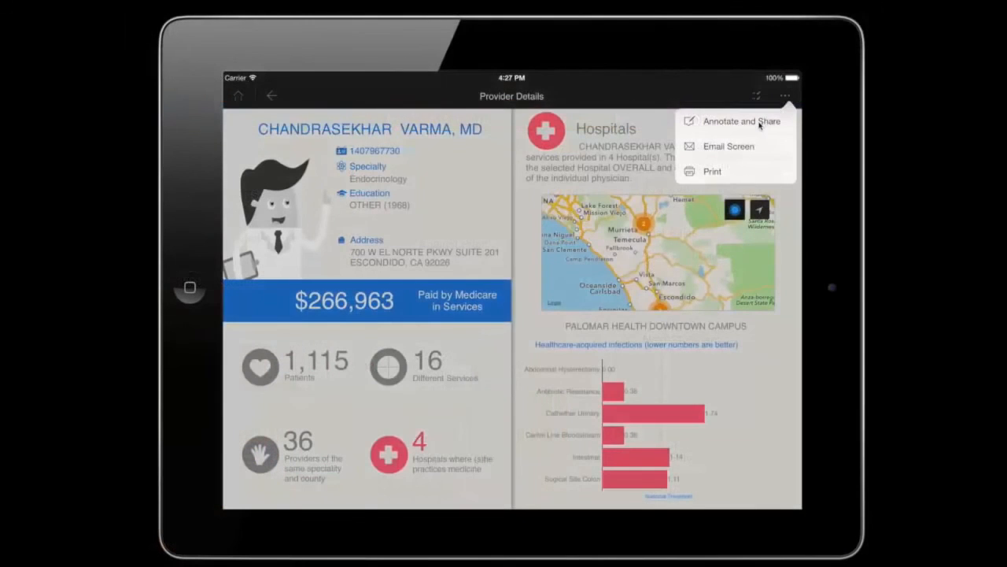
- Annotate the mobile Provider screen with a freehand circle around the provider's ID and specialty, and attach the comment "To call"
left_click(760, 123)
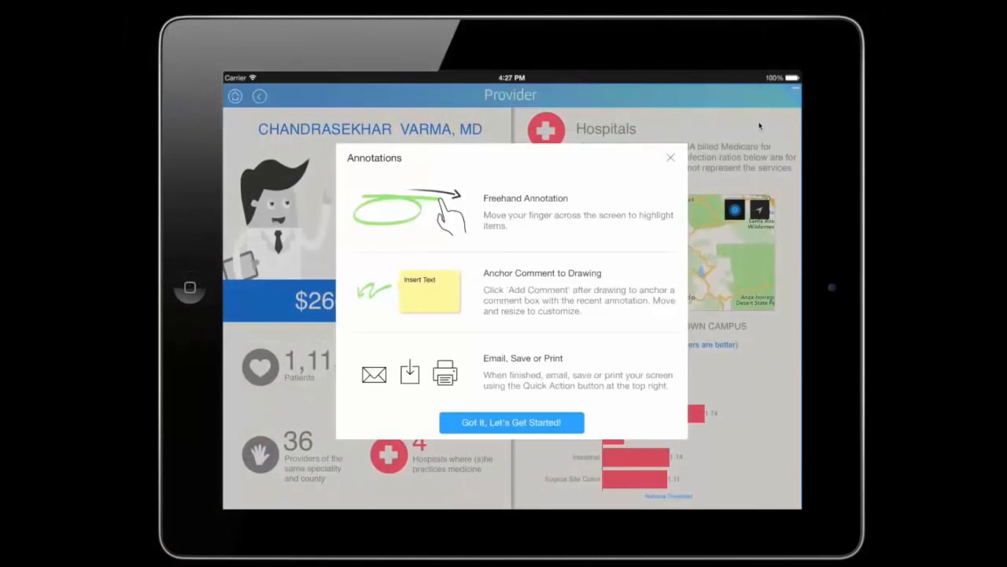
left_click(488, 430)
mouse_move(447, 152)
left_mouse_down()
mouse_move(296, 160)
mouse_move(445, 166)
mouse_move(447, 151)
left_mouse_up()
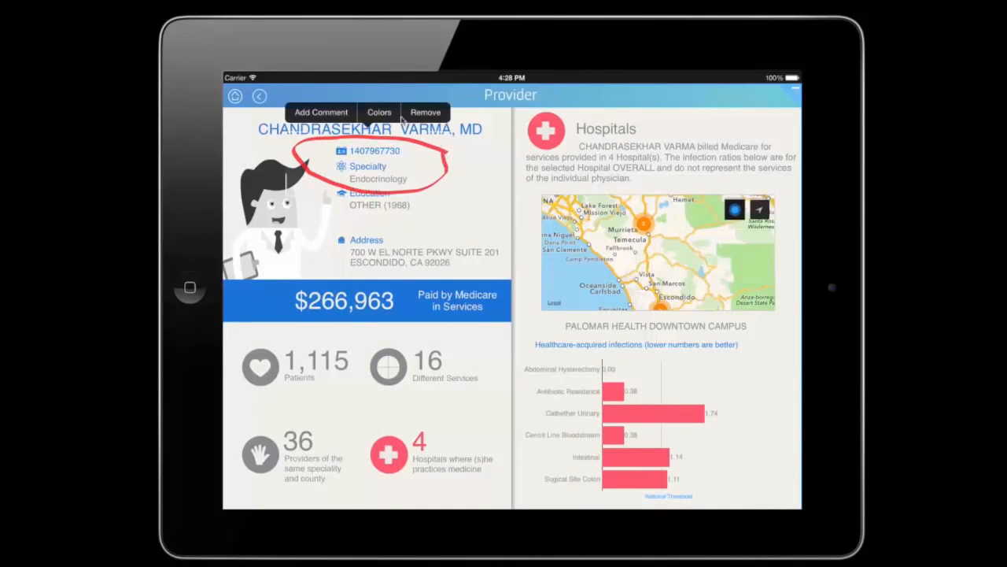
left_click(343, 111)
type("To call")
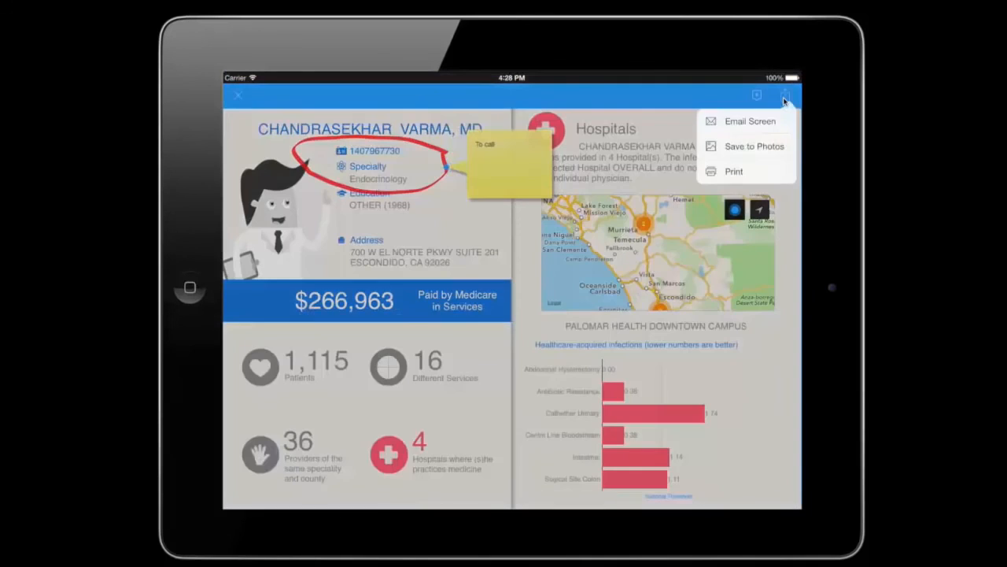
- Email the annotated Provider screen to the recipient's e-mail address with the subject "Specialist"
left_click(786, 95)
left_click(750, 121)
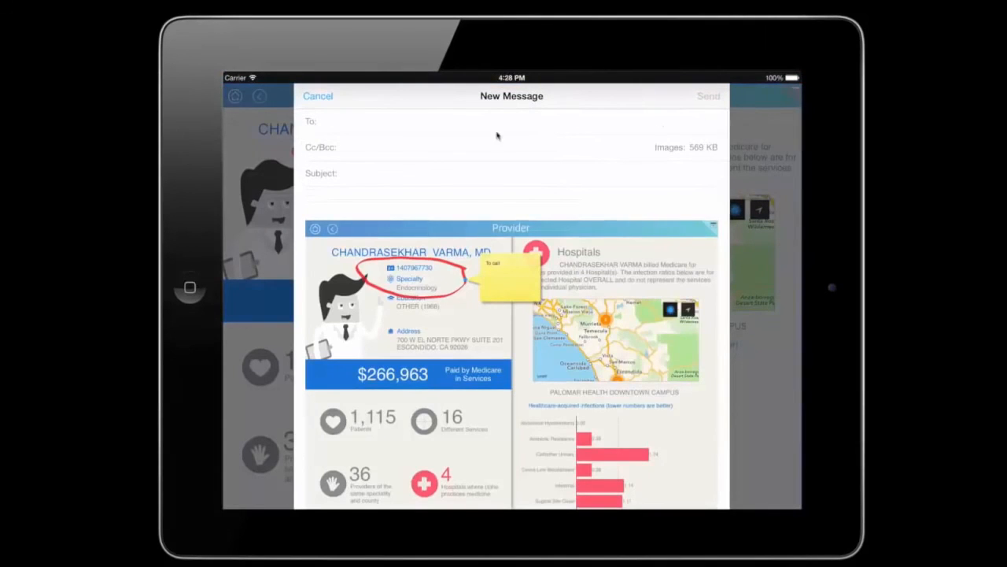
left_click(388, 170)
type("Specialist")
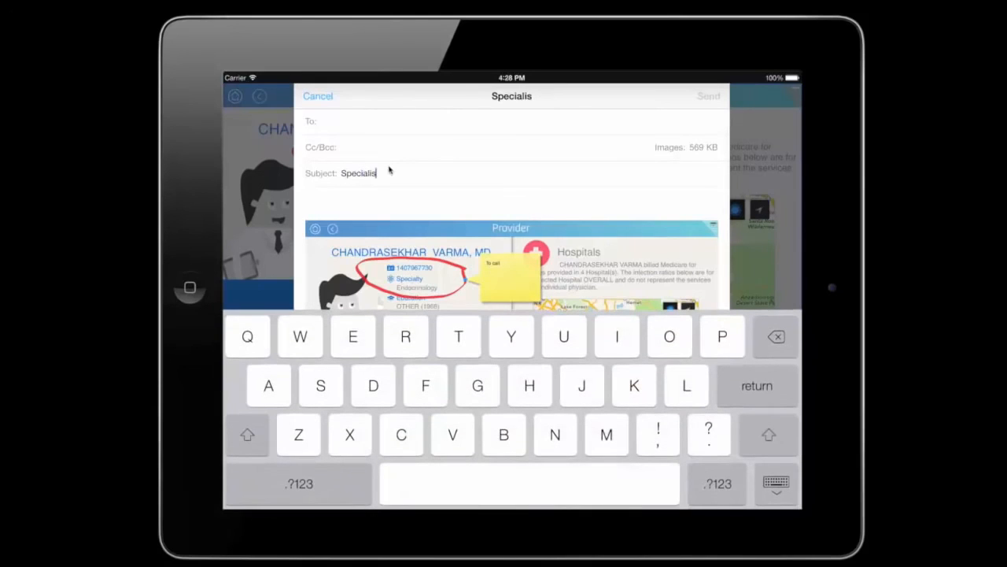
left_click(356, 123)
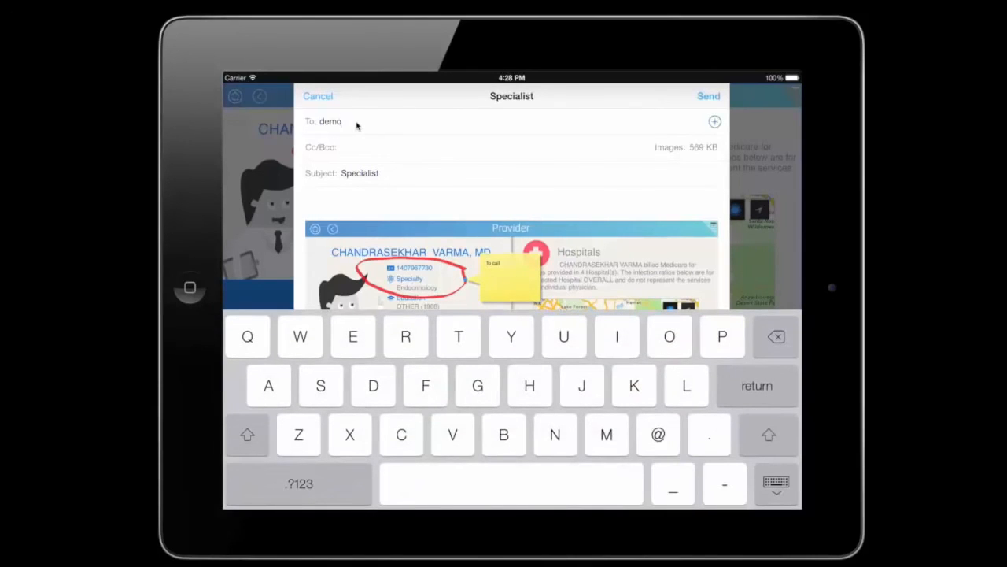
left_click(709, 98)
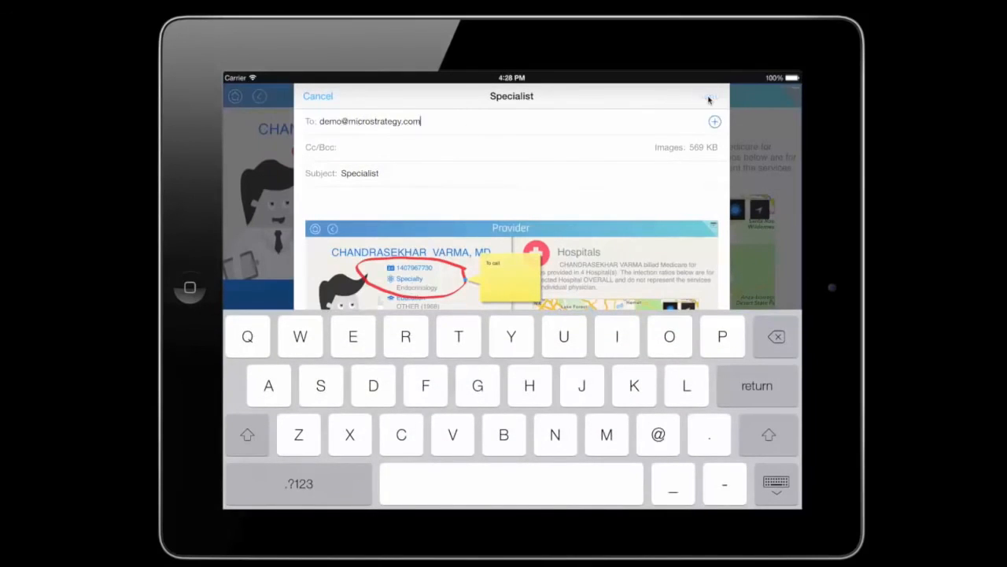